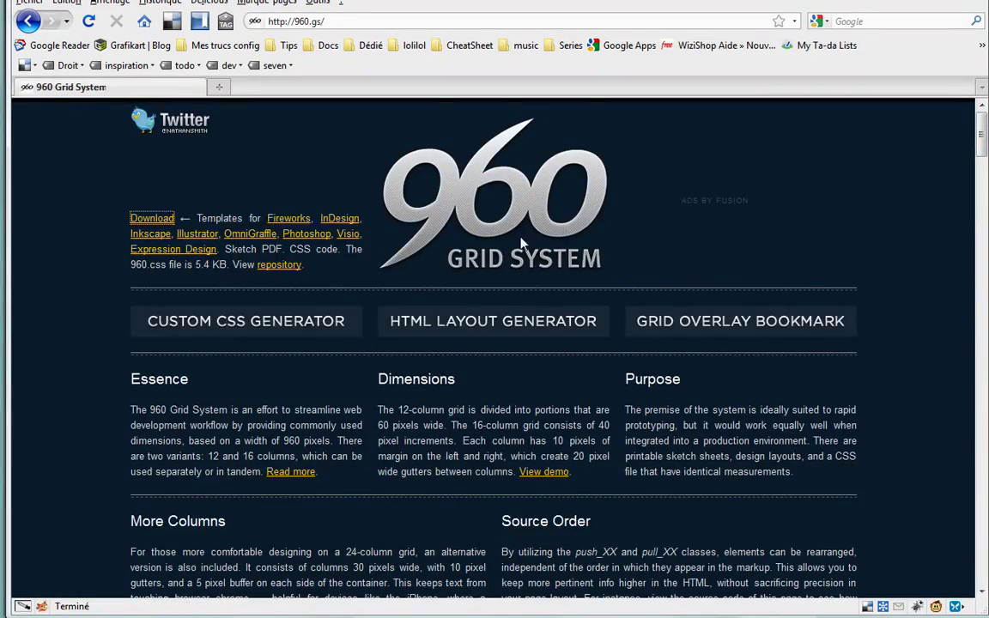
# Look through the 960 Grid System page and show the grid overlay on the 12-column GoBible example
pyautogui.scroll(-5, 543, 250)
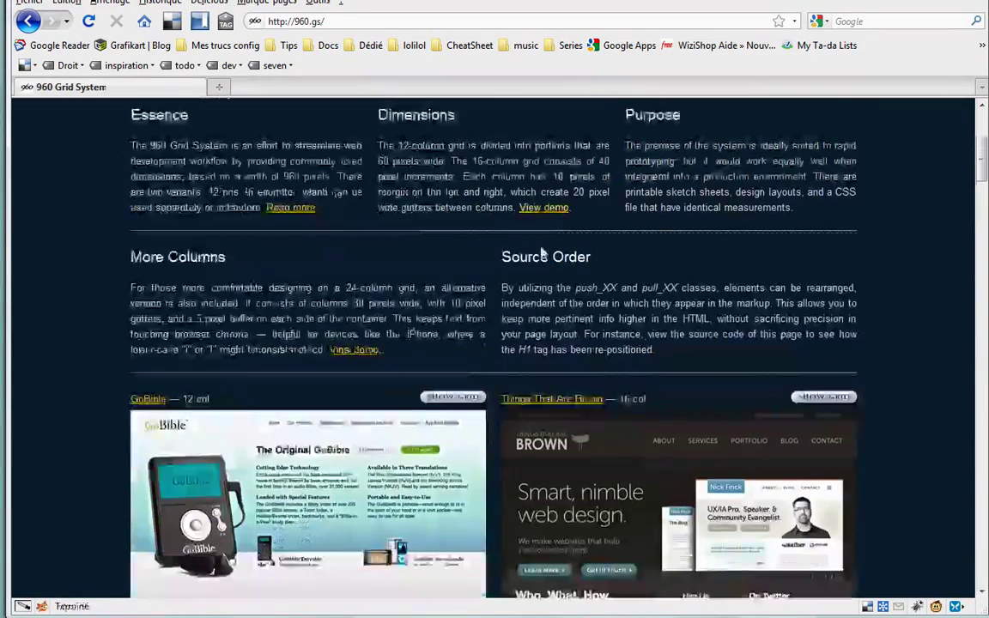
pyautogui.scroll(-3, 542, 252)
pyautogui.click(453, 265)
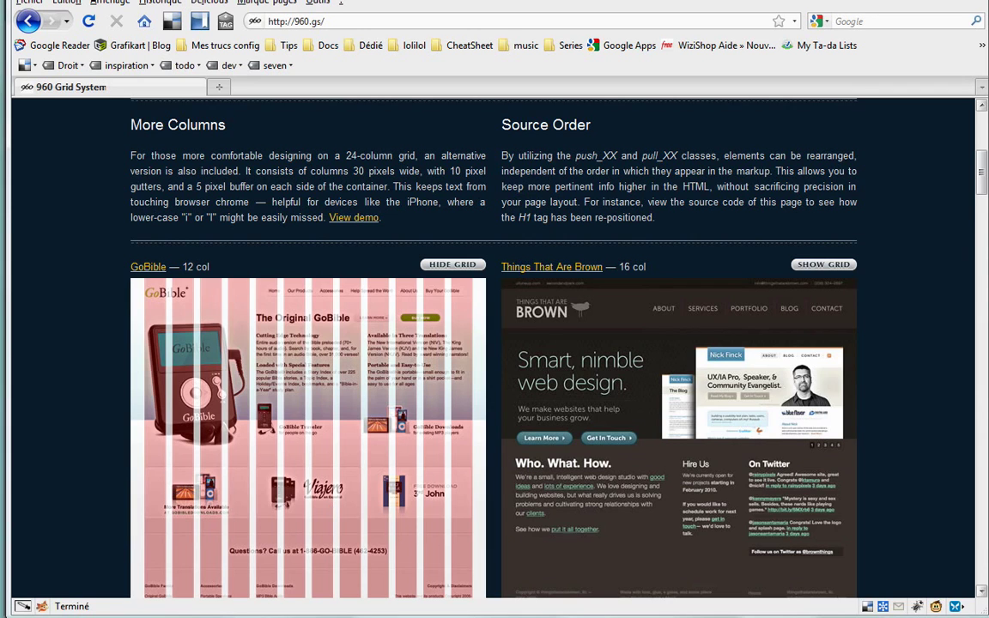
pyautogui.scroll(10, 418, 292)
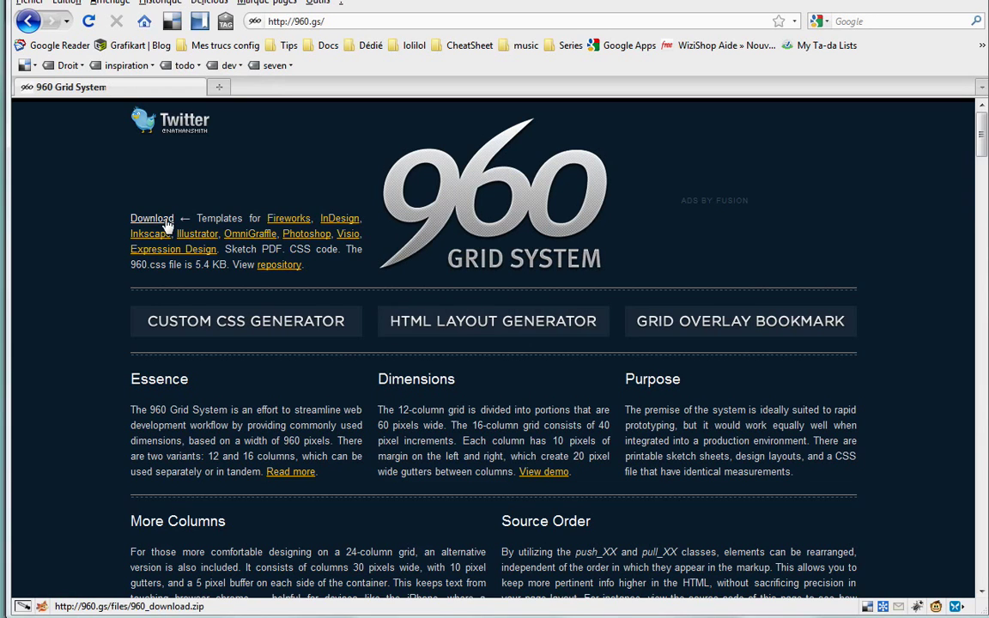
# Switch to Windows Explorer, browse 960_download.zip to 960_download/templates/photoshop and select 960_grid_12_col.psd
pyautogui.click(268, 2)
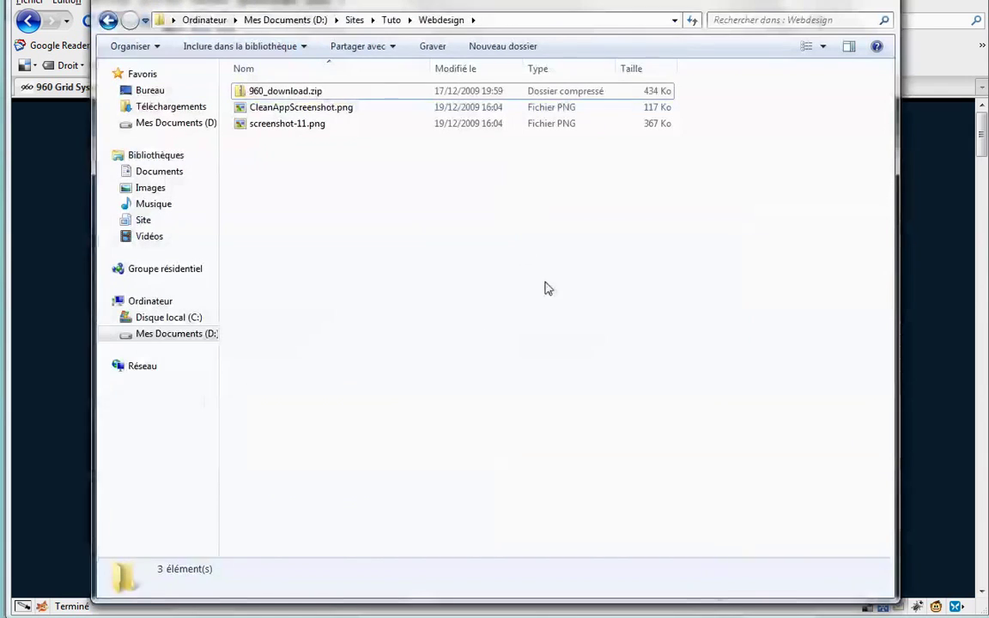
pyautogui.doubleClick(261, 92)
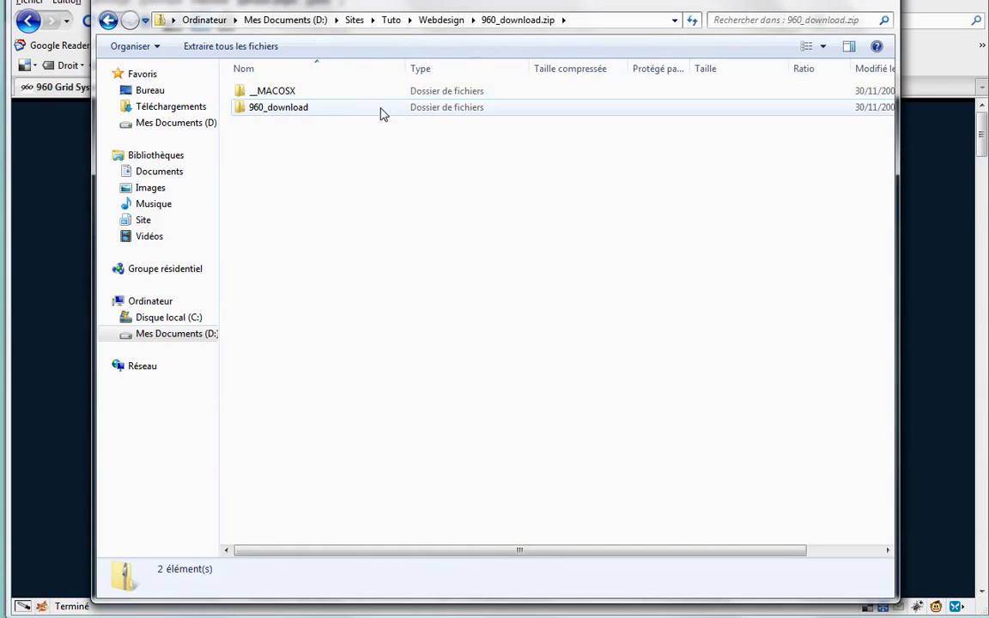
pyautogui.doubleClick(280, 107)
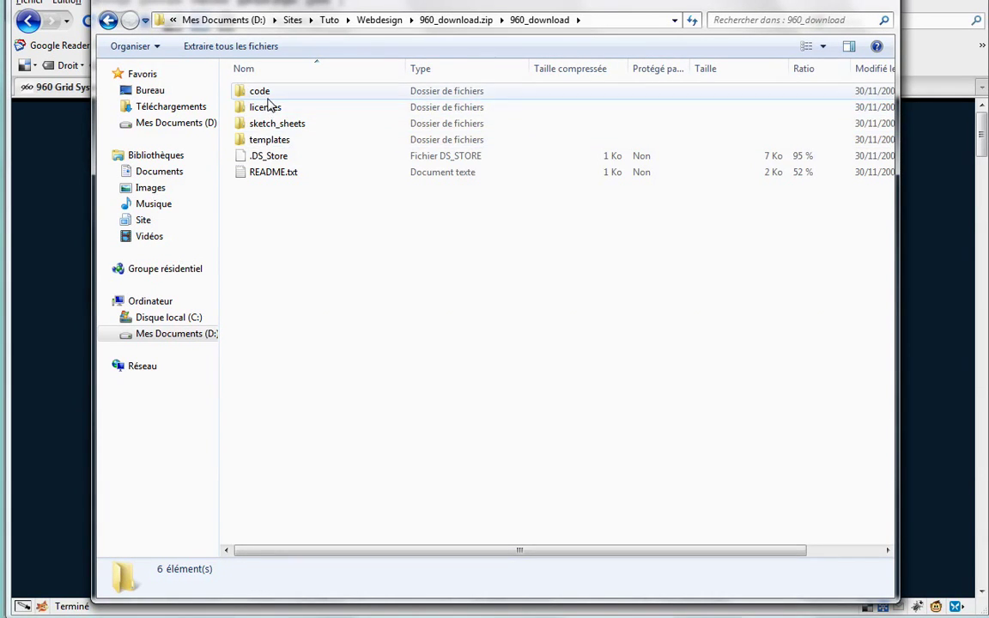
pyautogui.doubleClick(270, 140)
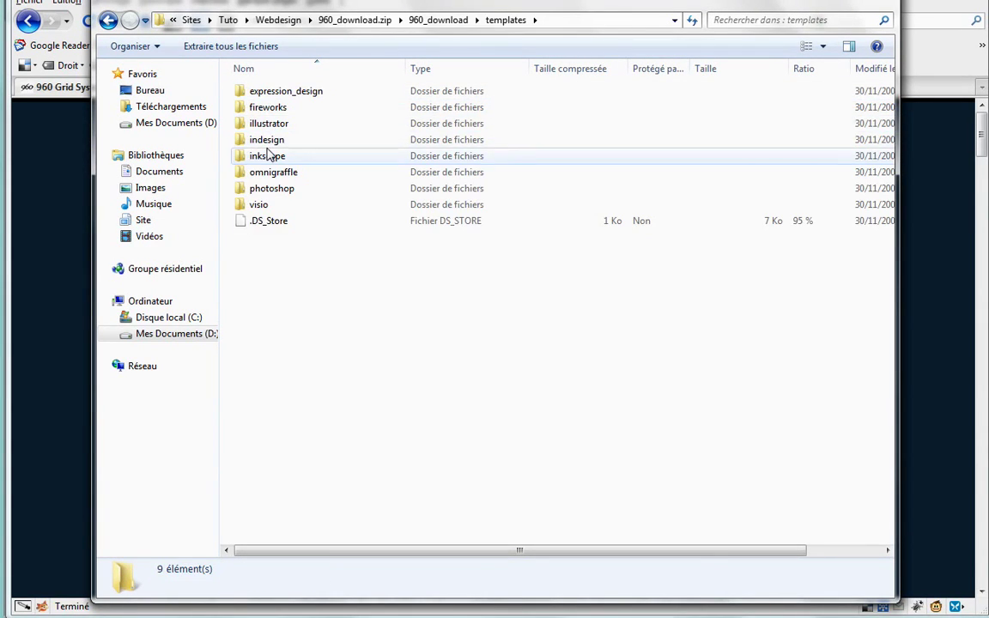
pyautogui.click(270, 189)
pyautogui.doubleClick(269, 189)
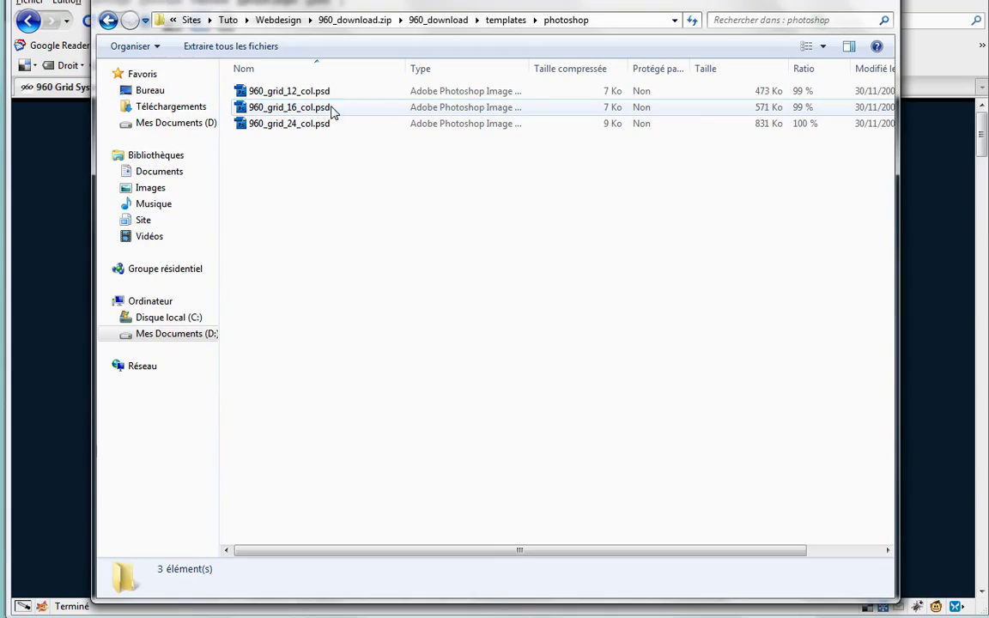
pyautogui.click(308, 96)
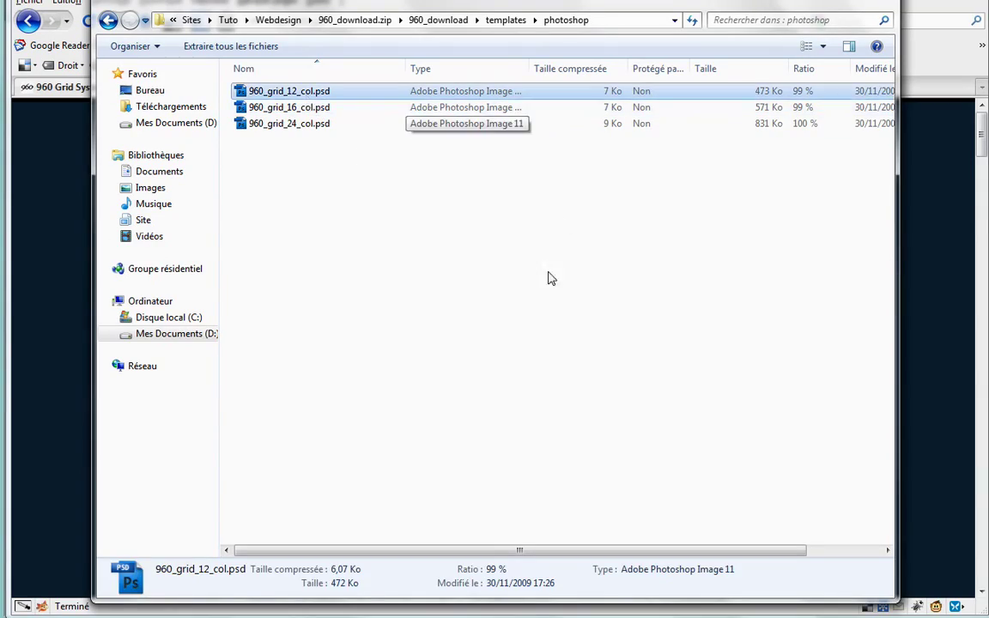
# Return to the 960.gs page in Firefox and show the grid overlay on the 16-column Things That Are Brown example
pyautogui.click(948, 287)
pyautogui.scroll(-9, 948, 288)
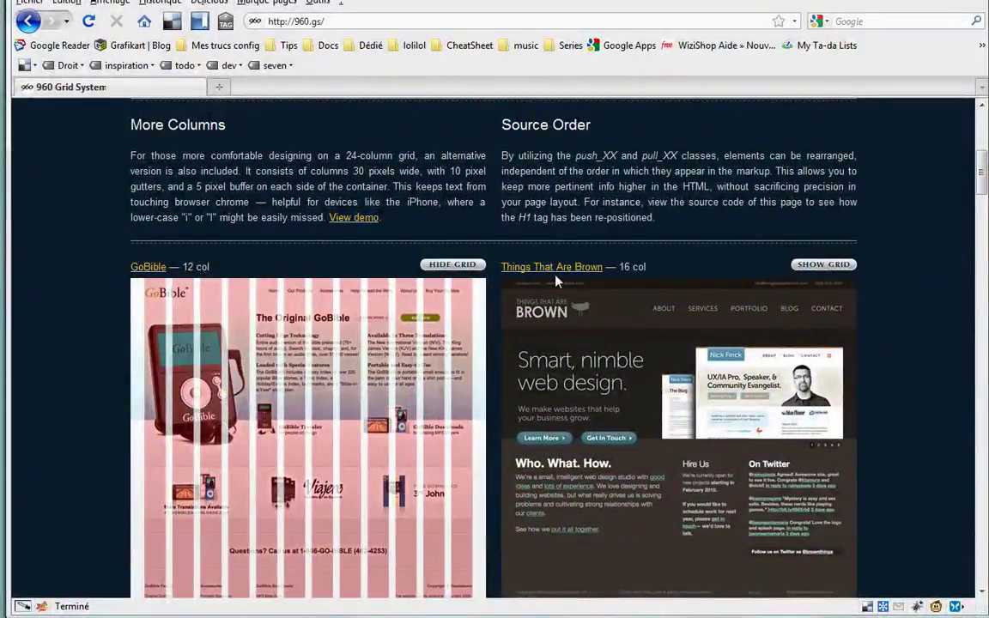
pyautogui.scroll(-3, 625, 286)
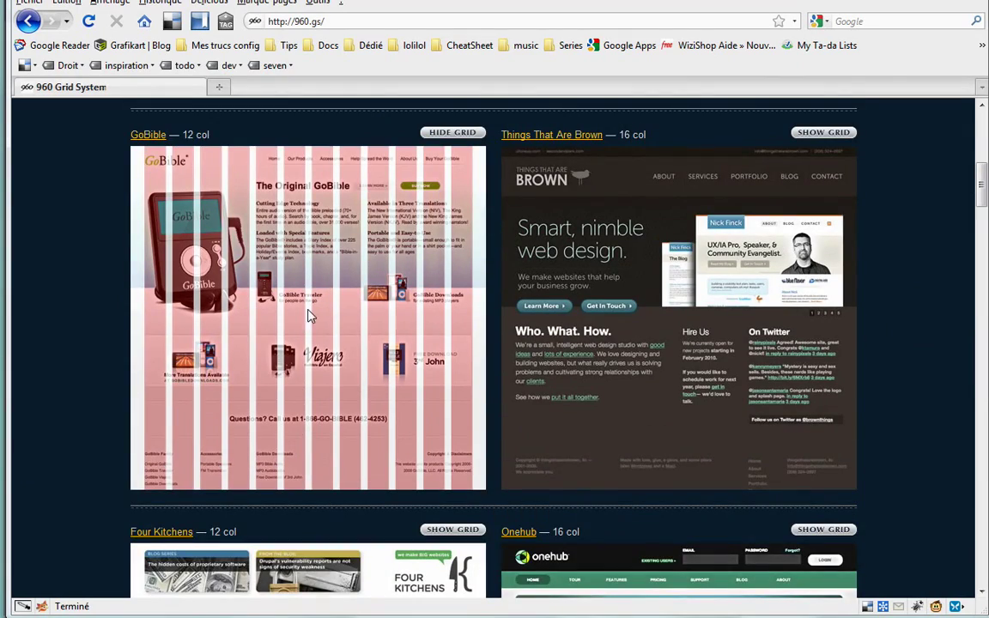
pyautogui.click(823, 133)
pyautogui.scroll(-10, 606, 327)
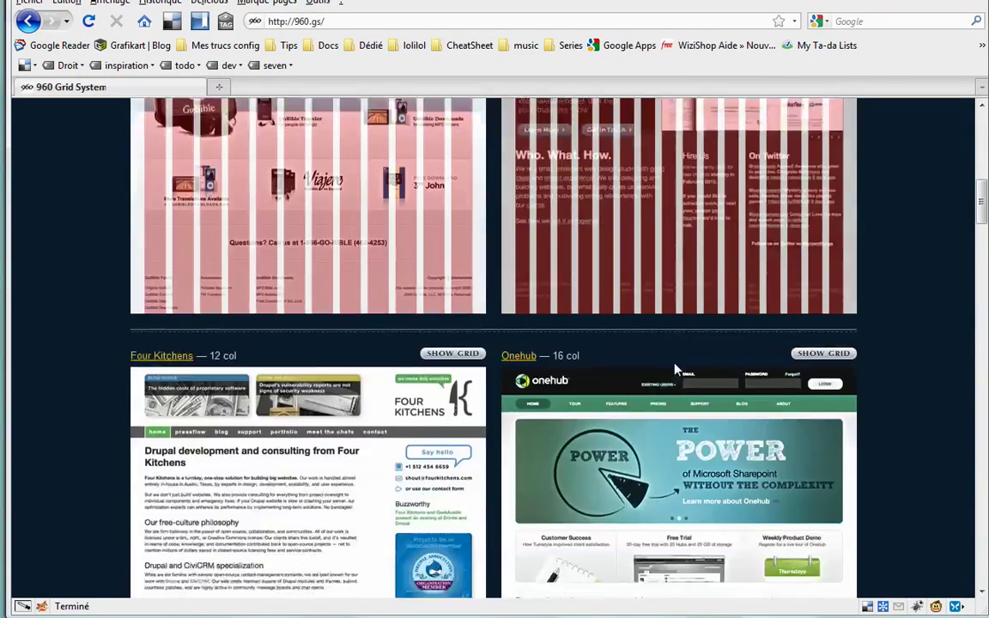
pyautogui.scroll(15, 447, 292)
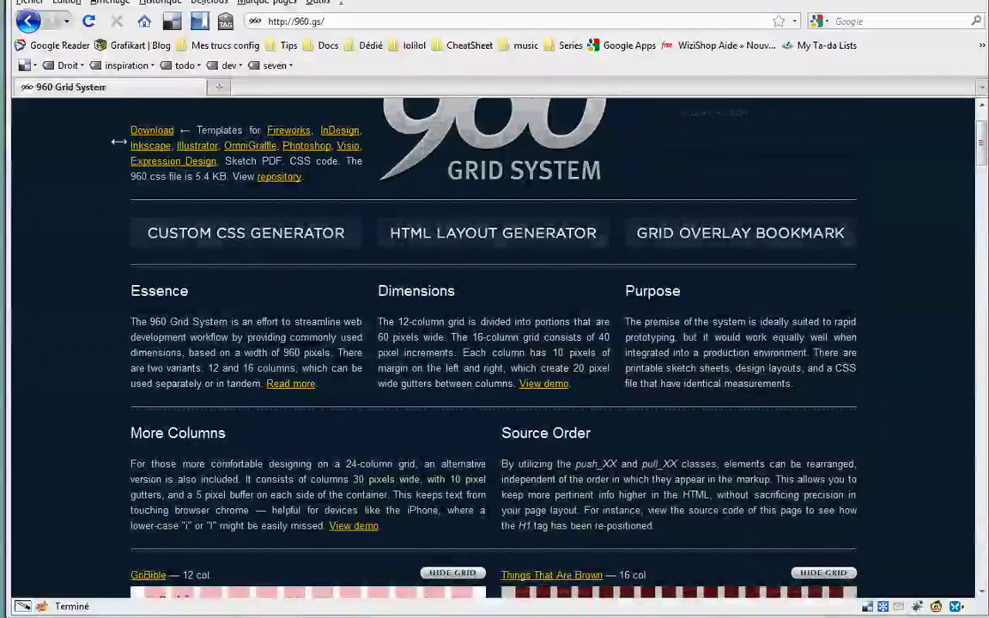
# Copy 960_grid_12_col.psd from the archive into the Webdesign folder using Windows Explorer
pyautogui.hotkey('alt', 'Tab')
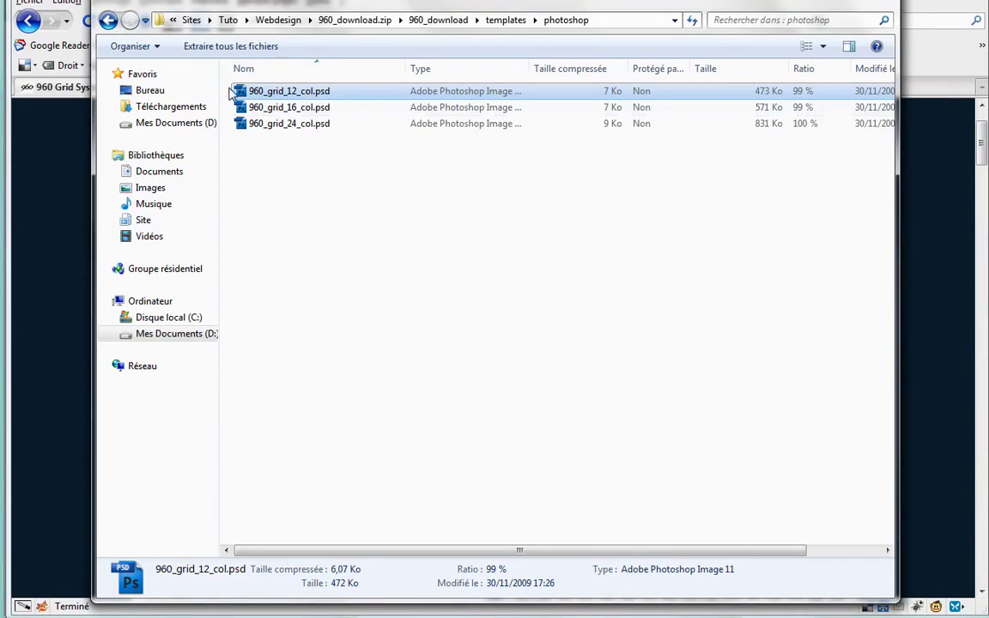
pyautogui.click(286, 21)
pyautogui.hotkey('ctrl', 'v')
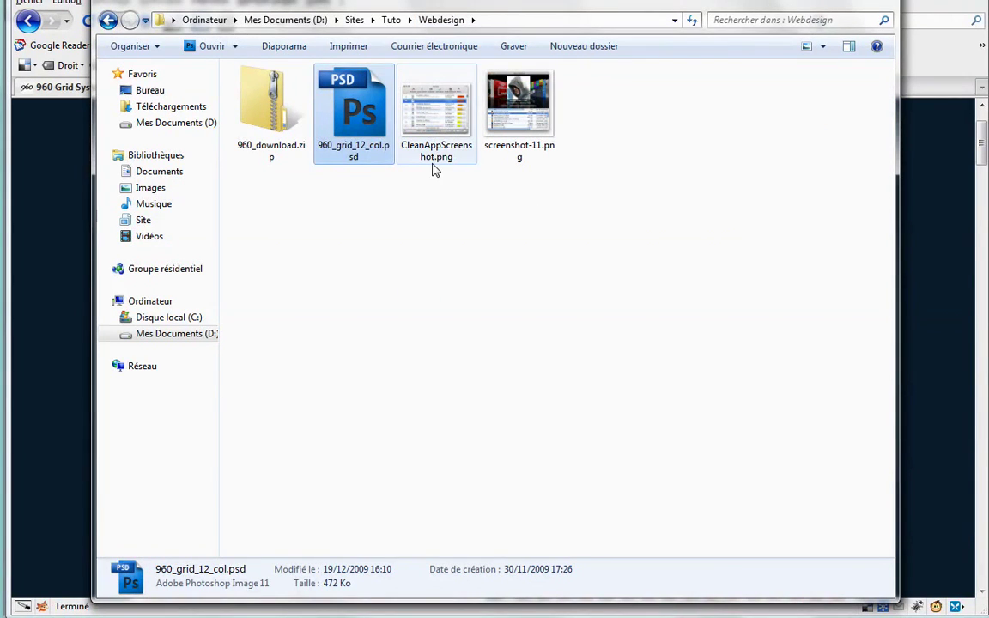
# Rename the copied grid template to Design.psd and open it in Photoshop
pyautogui.press('F2')
pyautogui.write('Design')
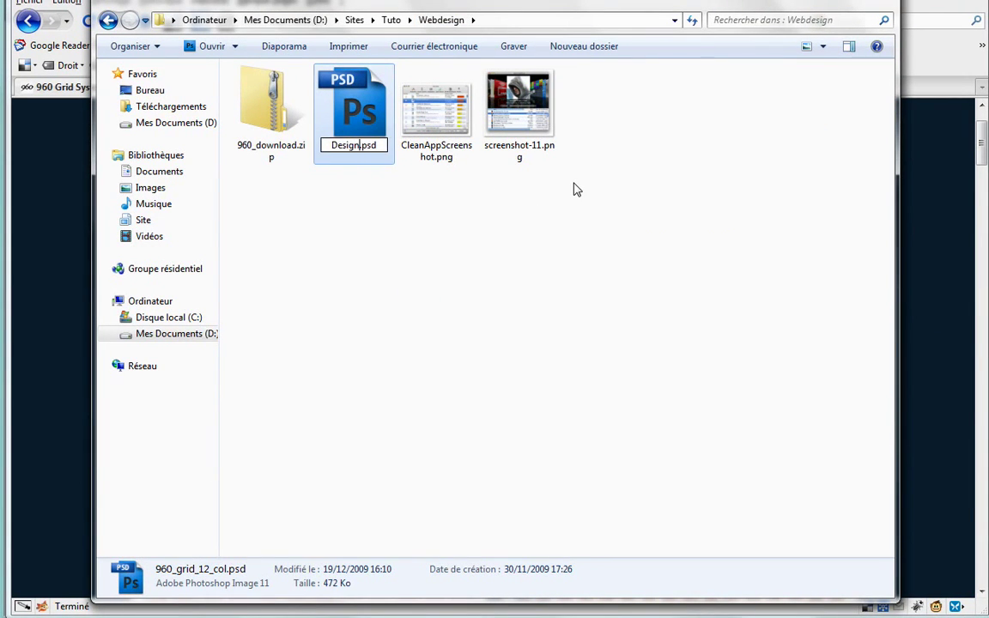
pyautogui.press('Return')
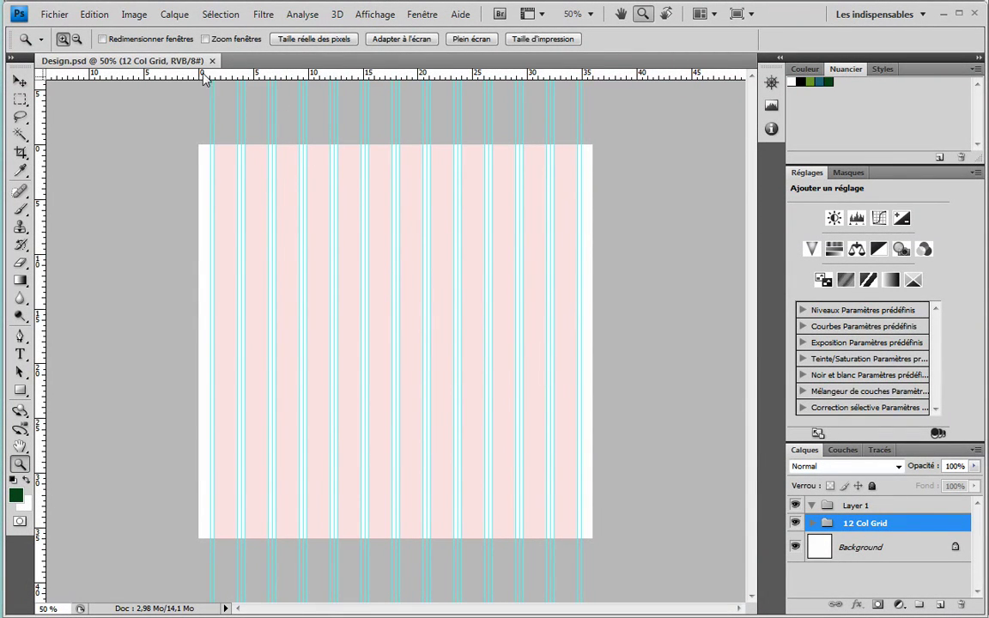
# Toggle the visibility of the 12 Col Grid and Layer 1 groups to check what each contains
pyautogui.click(795, 523)
pyautogui.click(795, 523)
pyautogui.click(796, 525)
pyautogui.click(796, 525)
pyautogui.click(796, 507)
pyautogui.click(796, 507)
# Convert the locked Background into a regular layer and delete it
pyautogui.doubleClick(881, 554)
pyautogui.press('Return')
pyautogui.moveTo(881, 554); pyautogui.dragTo(875, 534)
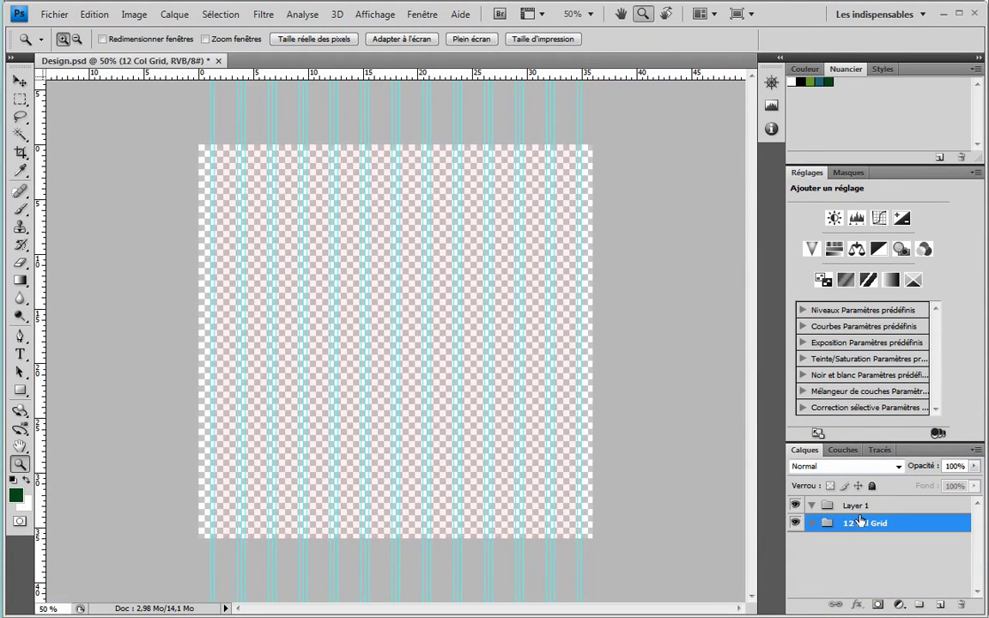
# Delete the Layer 1 group and hide the 12 Col Grid group
pyautogui.click(850, 507)
pyautogui.click(798, 508)
pyautogui.click(799, 508)
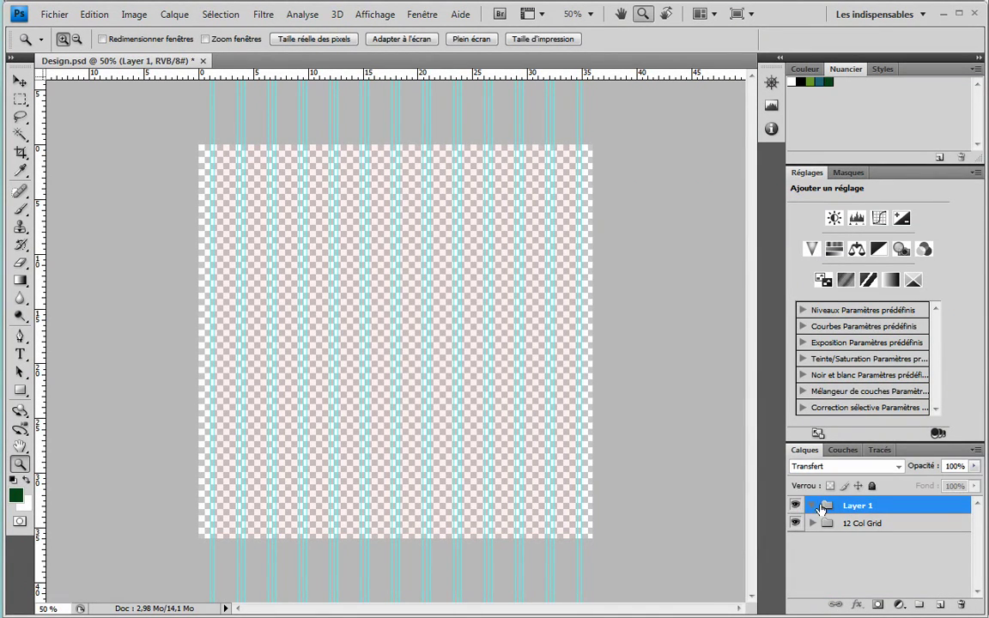
pyautogui.moveTo(854, 507); pyautogui.dragTo(961, 605)
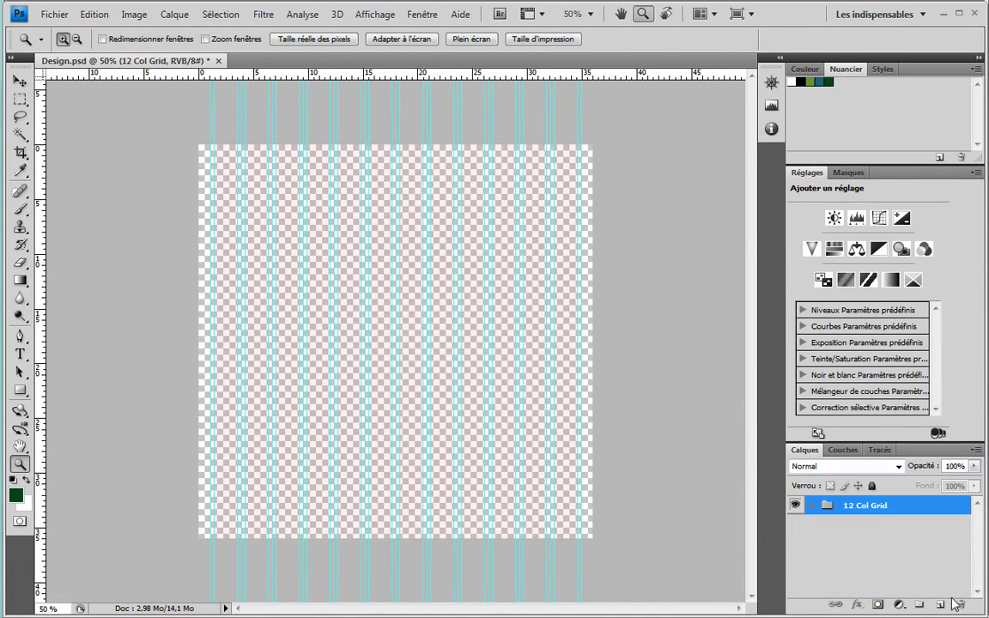
pyautogui.click(795, 506)
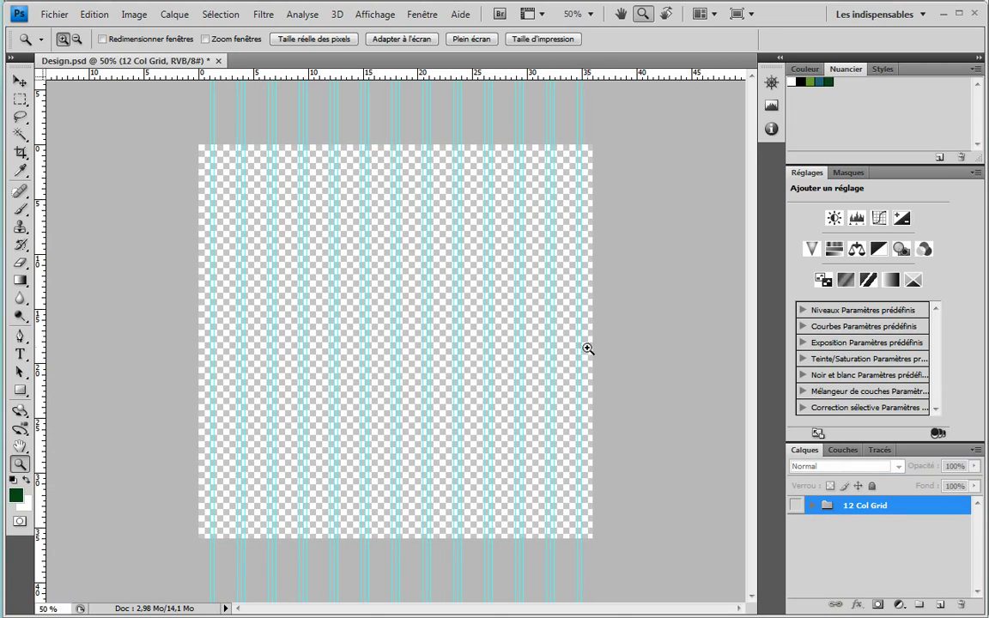
pyautogui.click(130, 14)
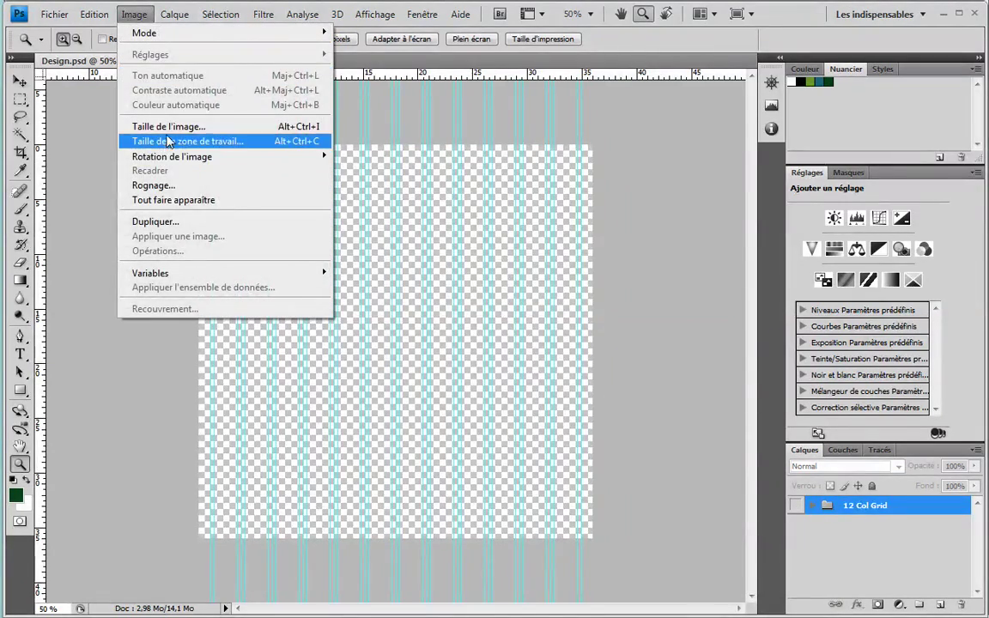
pyautogui.click(163, 138)
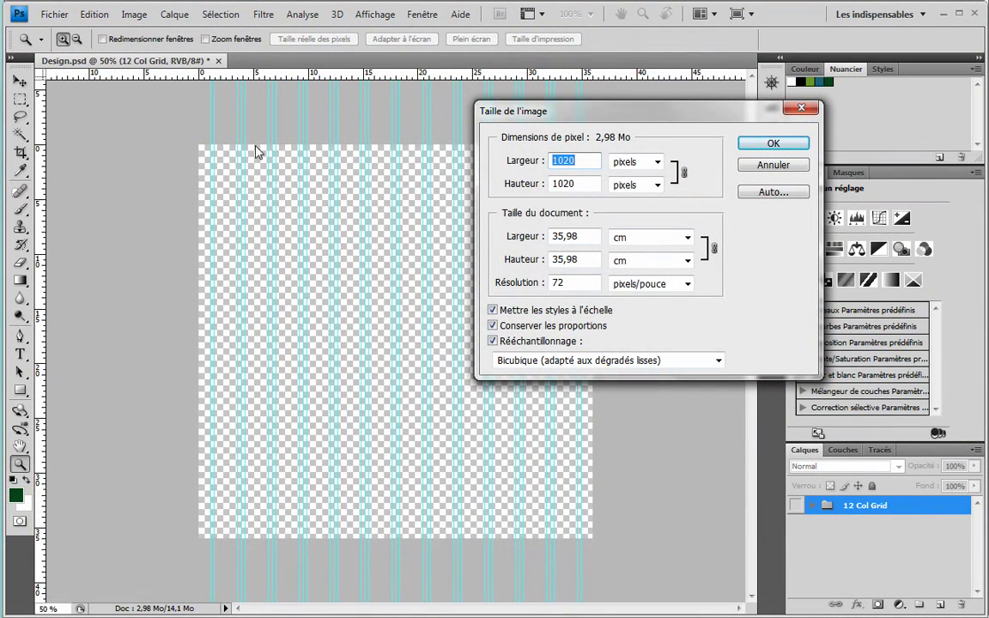
pyautogui.press('Tab')
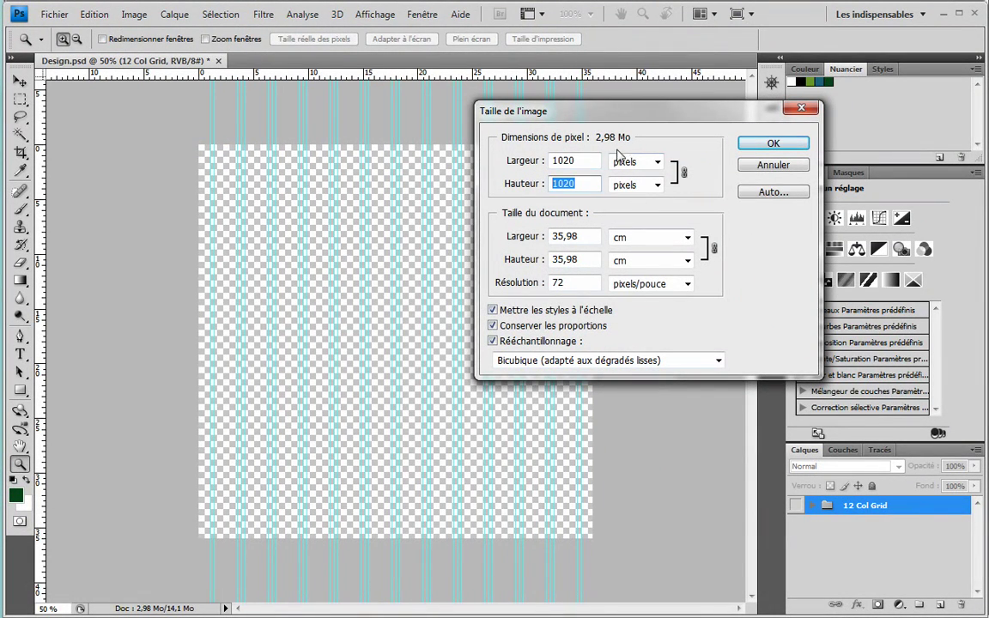
pyautogui.write('2000')
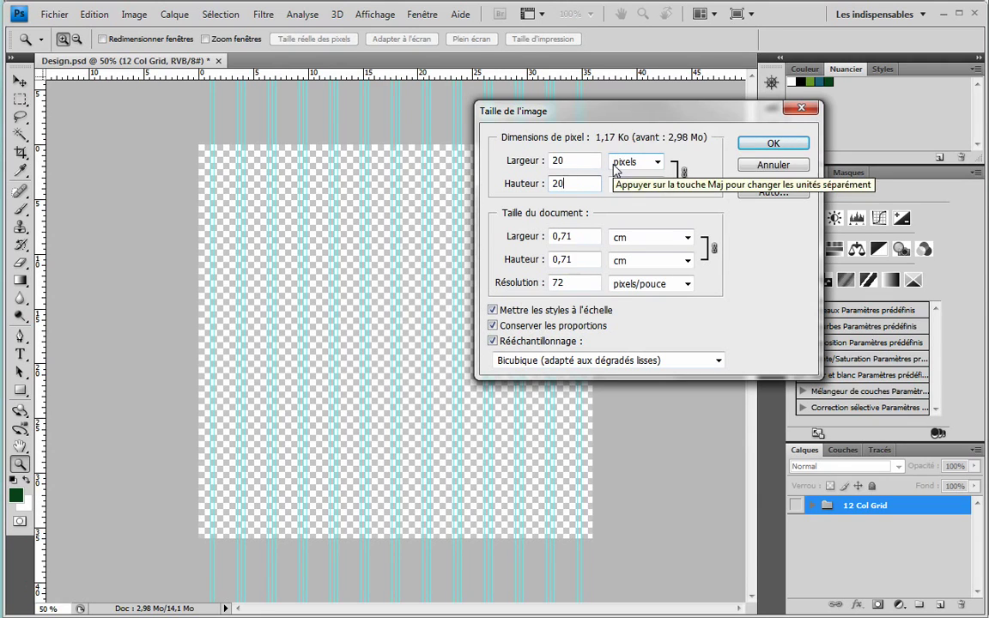
pyautogui.click(764, 164)
# Open the canvas size settings and switch the new size's units to pixels
pyautogui.click(134, 15)
pyautogui.click(148, 142)
pyautogui.click(736, 217)
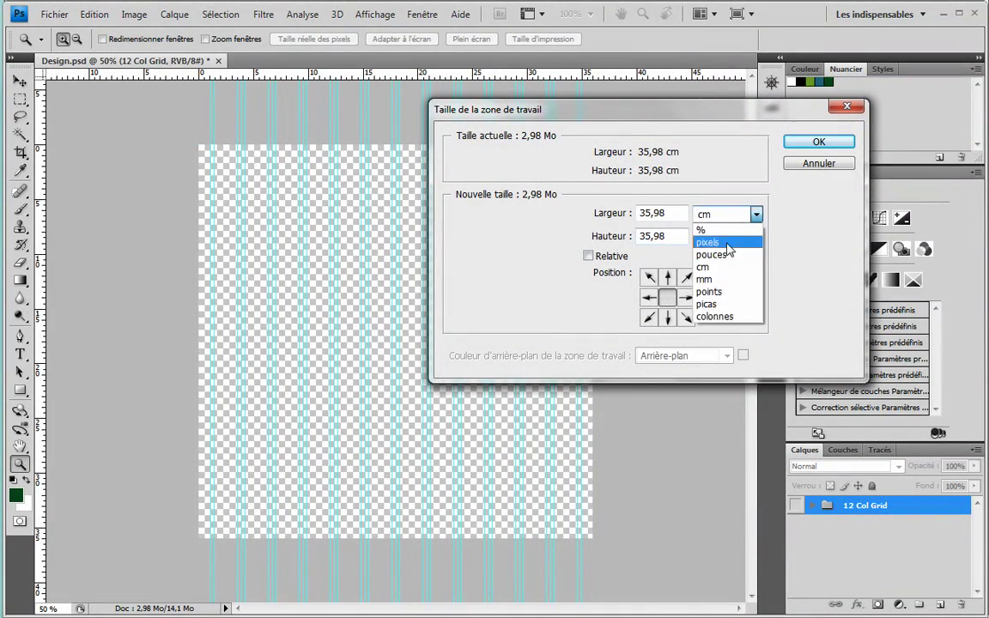
pyautogui.click(717, 253)
pyautogui.click(719, 233)
pyautogui.click(726, 213)
pyautogui.click(735, 239)
# Resize the canvas to 1200 pixels wide and 2000 pixels high, keeping the centred anchor
pyautogui.click(676, 235)
pyautogui.press('BackSpace')
pyautogui.press('BackSpace')
pyautogui.press('BackSpace')
pyautogui.press('BackSpace')
pyautogui.write('2000')
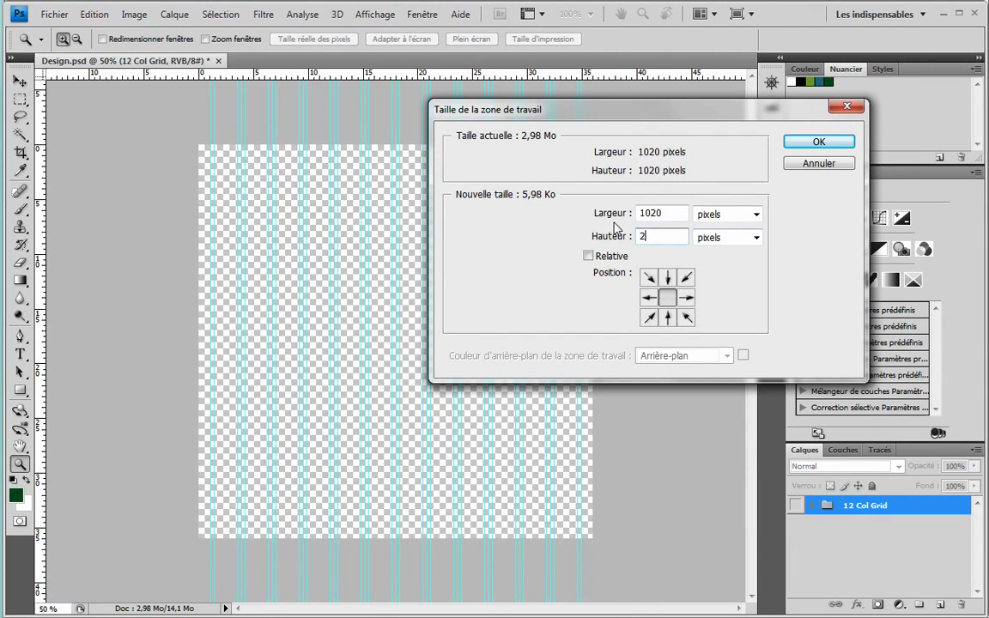
pyautogui.doubleClick(677, 212)
pyautogui.write('1200')
pyautogui.press('Return')
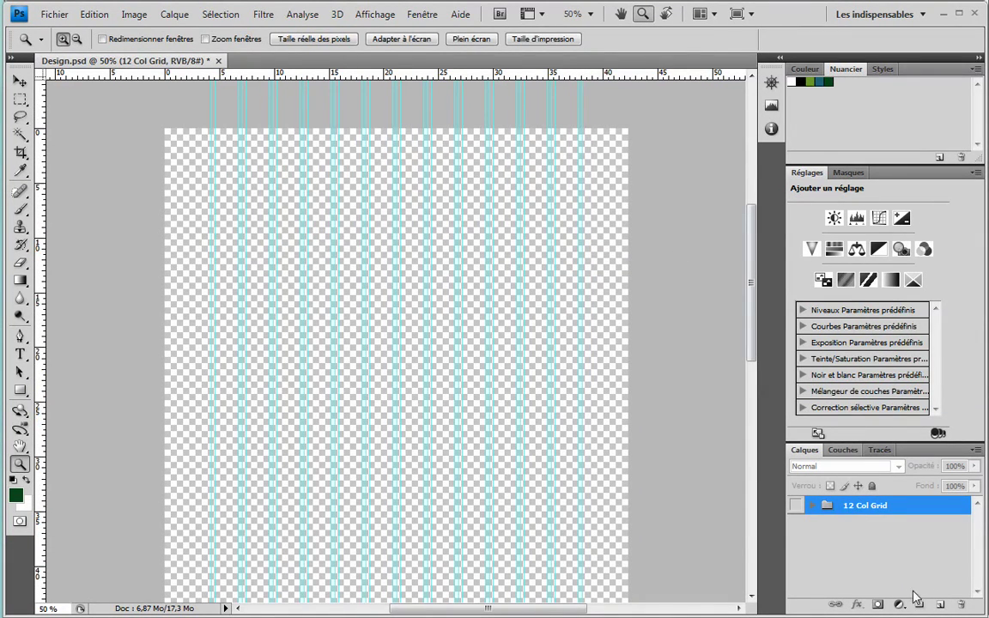
# Add a new layer beneath the 12 Col Grid group and fill it with white
pyautogui.click(937, 605)
pyautogui.moveTo(850, 509); pyautogui.dragTo(841, 552)
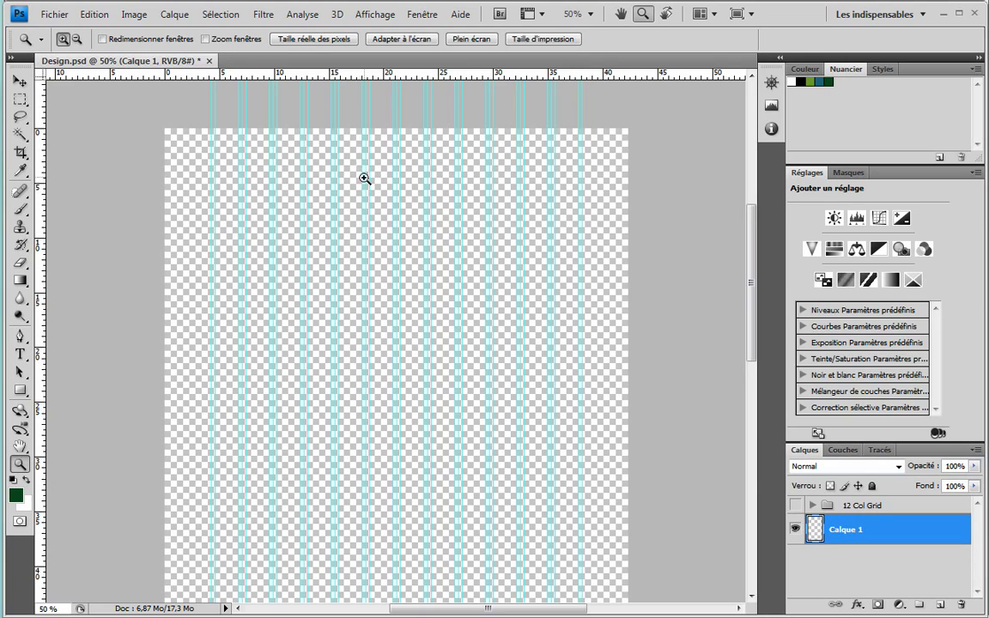
pyautogui.click(93, 15)
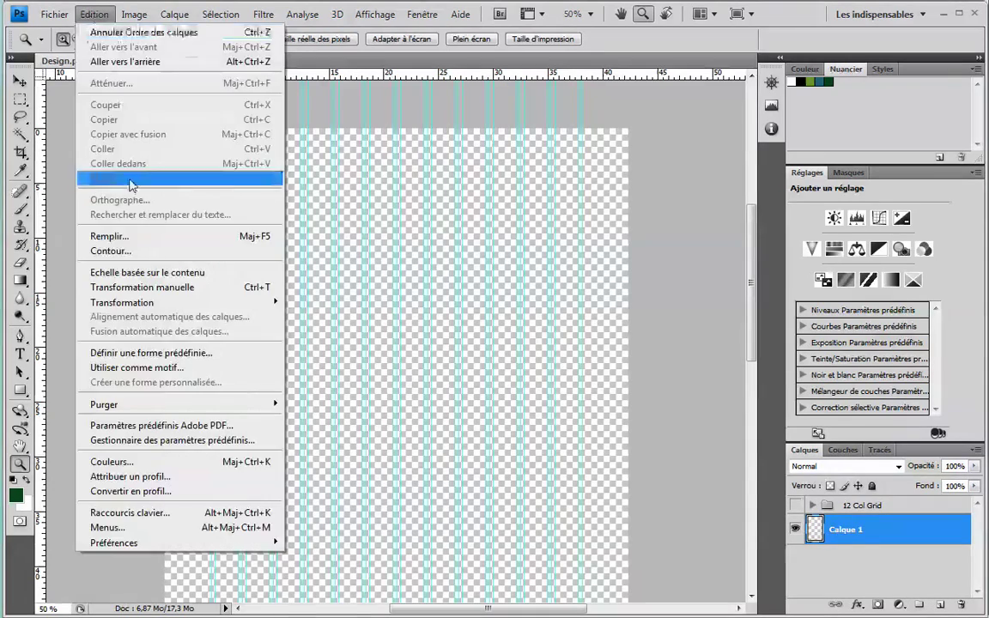
pyautogui.click(129, 238)
pyautogui.click(689, 185)
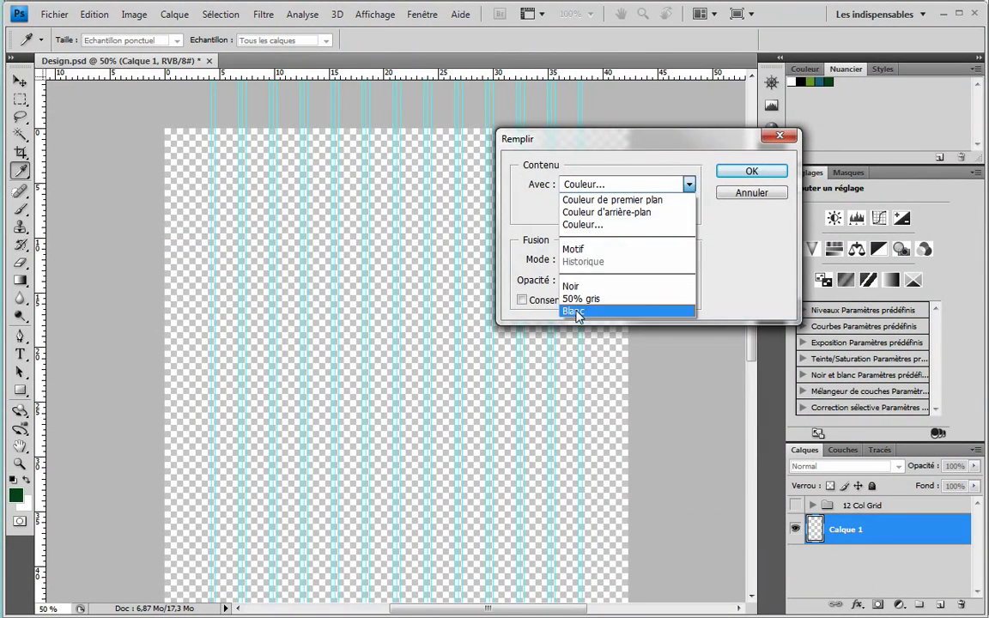
pyautogui.click(578, 312)
pyautogui.press('Return')
pyautogui.press('z')
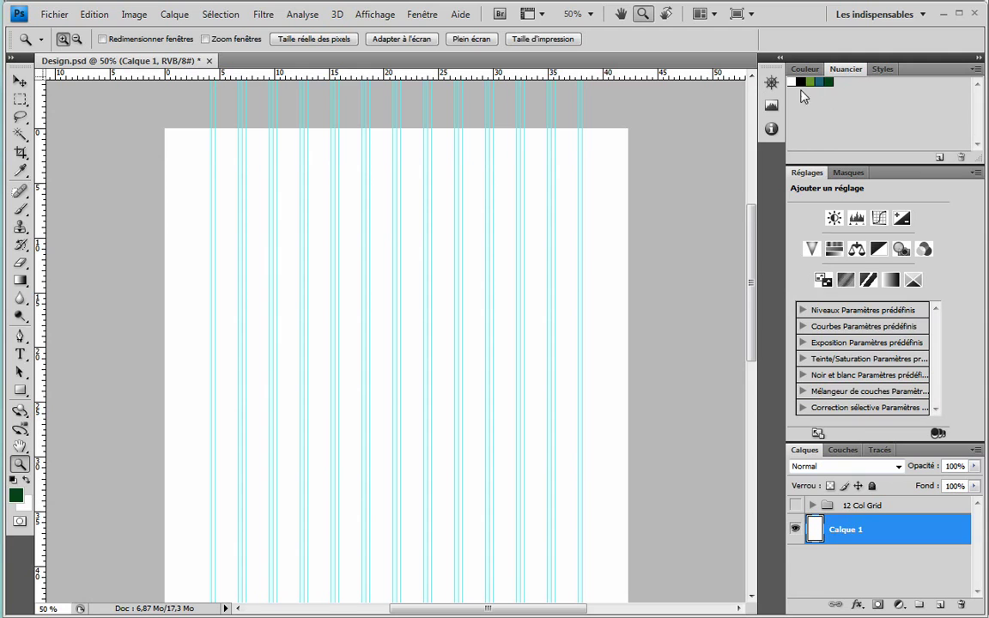
# Switch to Firefox and search Google for "kuler"
pyautogui.hotkey('alt', 'Tab')
pyautogui.click(171, 20)
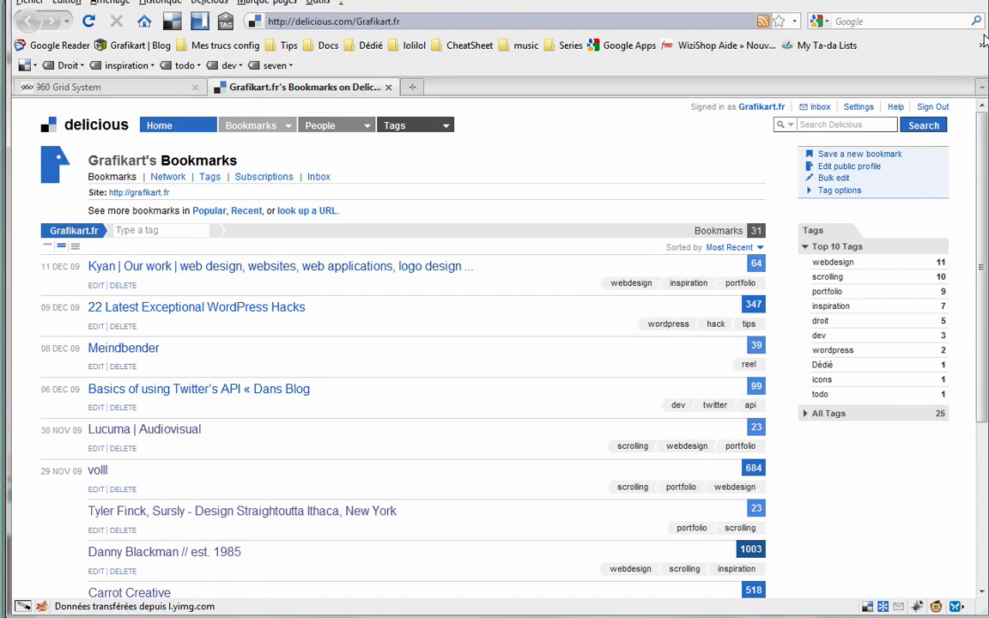
pyautogui.click(921, 21)
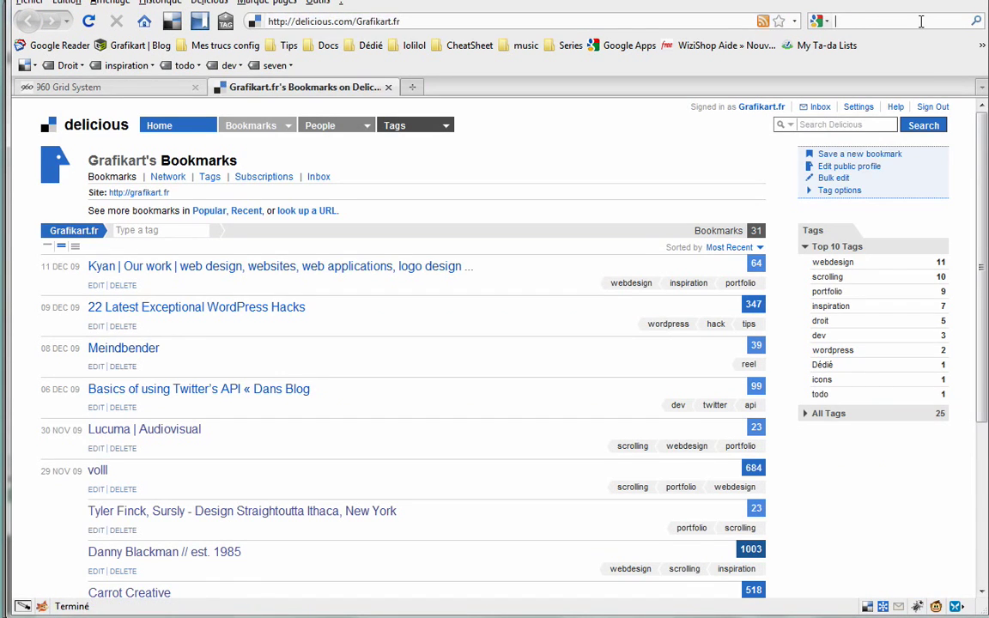
pyautogui.write('kuler')
pyautogui.press('Return')
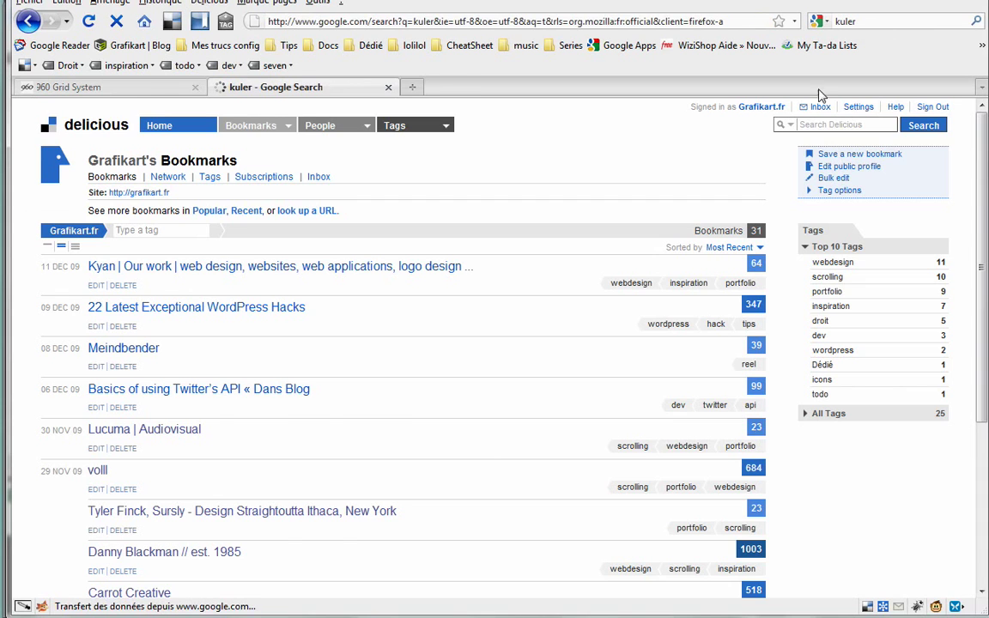
# Open the Kuler site from the Google search results
pyautogui.click(127, 236)
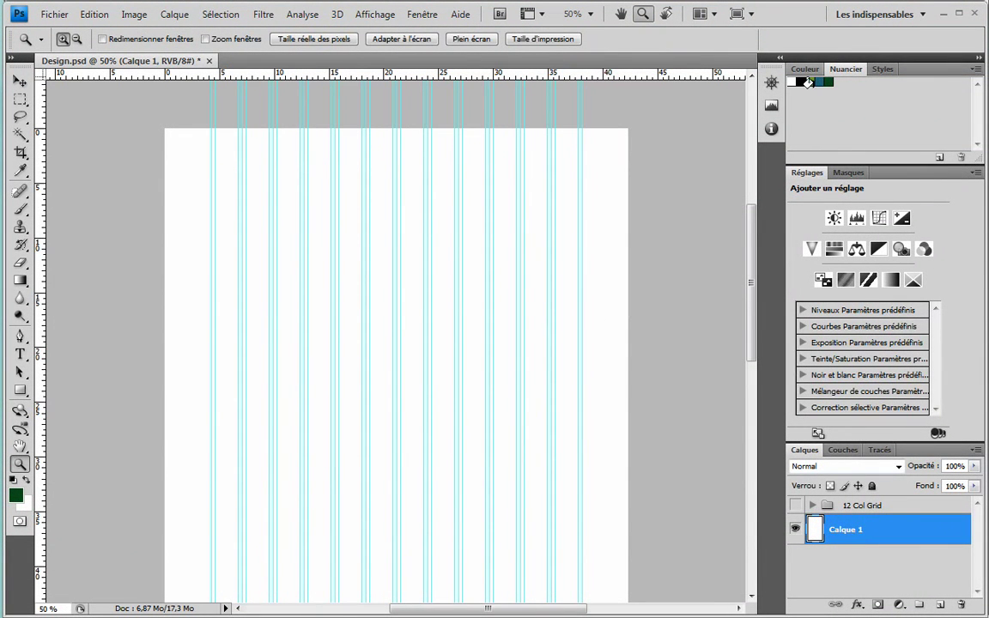
# Hide the white Calque 1 layer and activate the Pen tool near the page's upper-left corner
pyautogui.scroll(2, 589, 297)
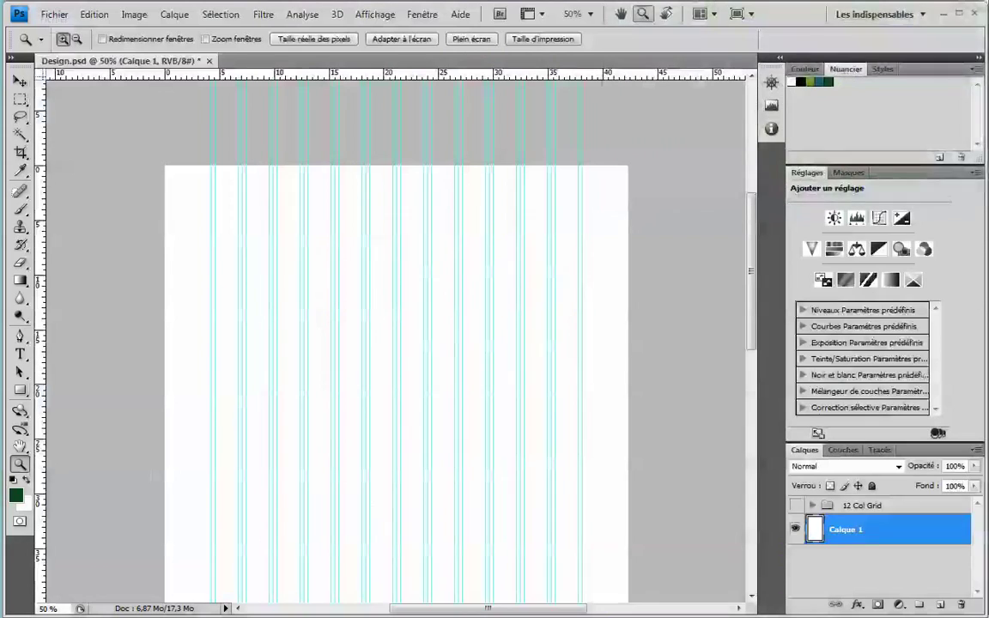
pyautogui.moveTo(117, 119); pyautogui.dragTo(610, 311)
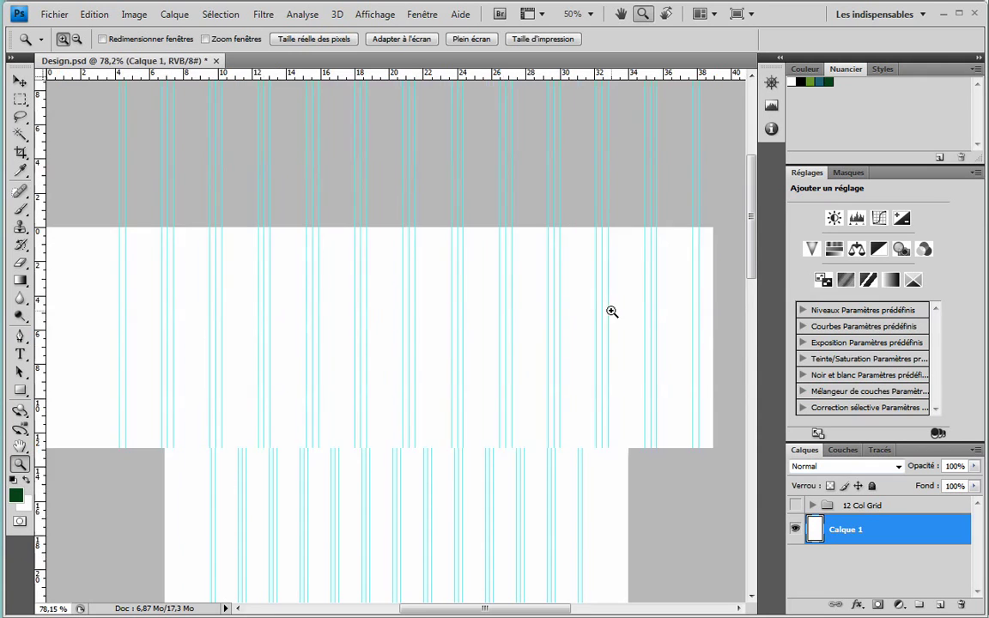
pyautogui.keyDown('alt'); pyautogui.click(423, 279); pyautogui.keyUp('alt')
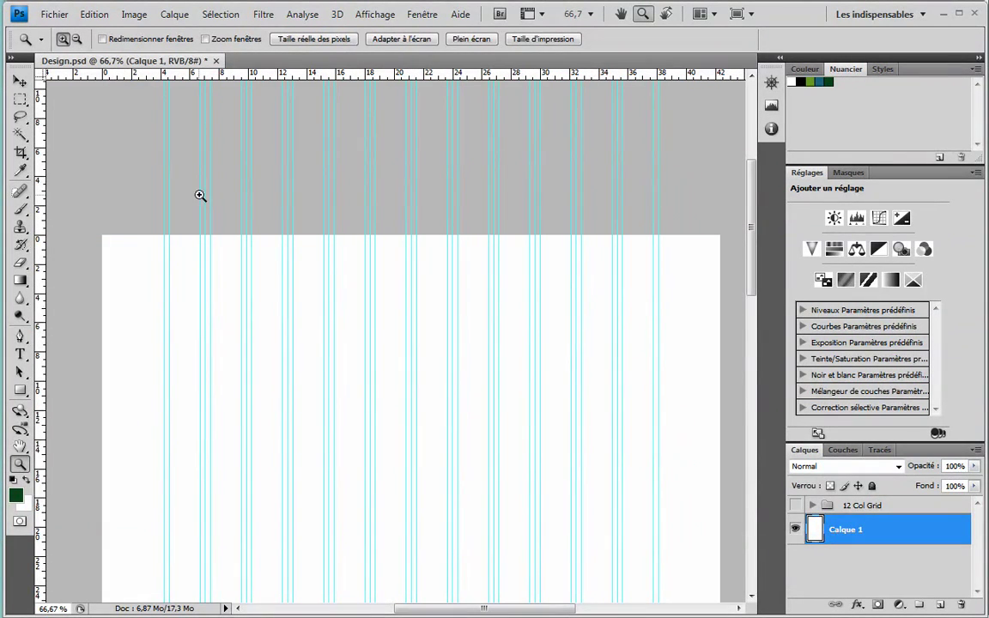
pyautogui.click(797, 532)
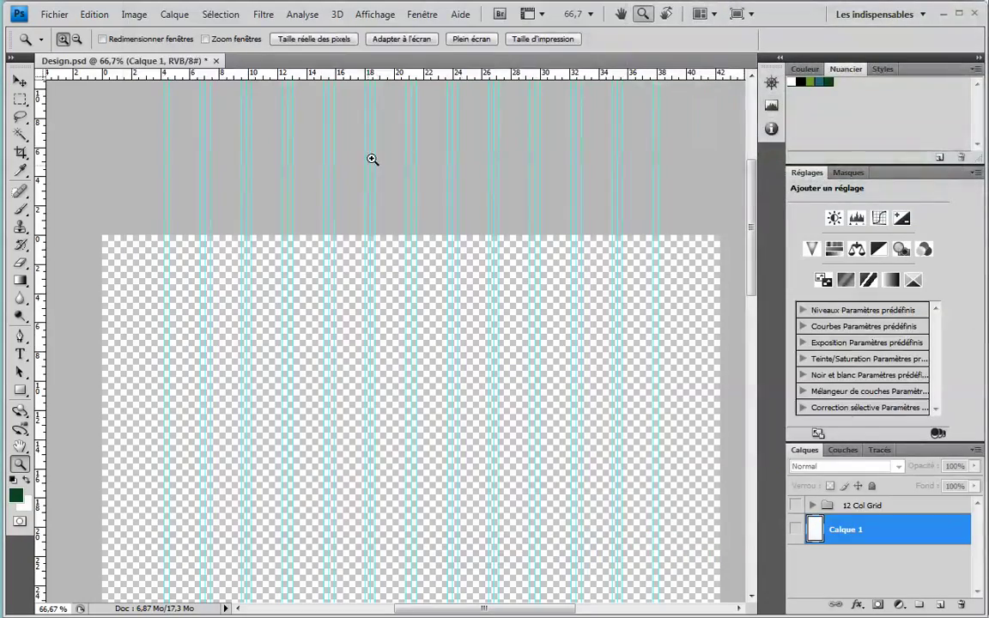
pyautogui.moveTo(342, 406); pyautogui.dragTo(340, 404)
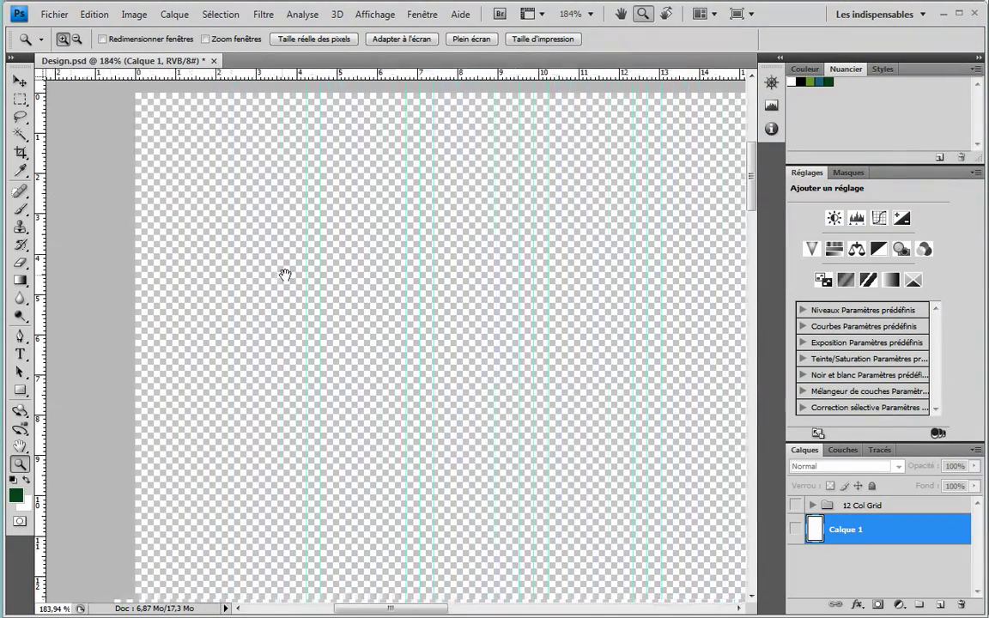
pyautogui.click(20, 336)
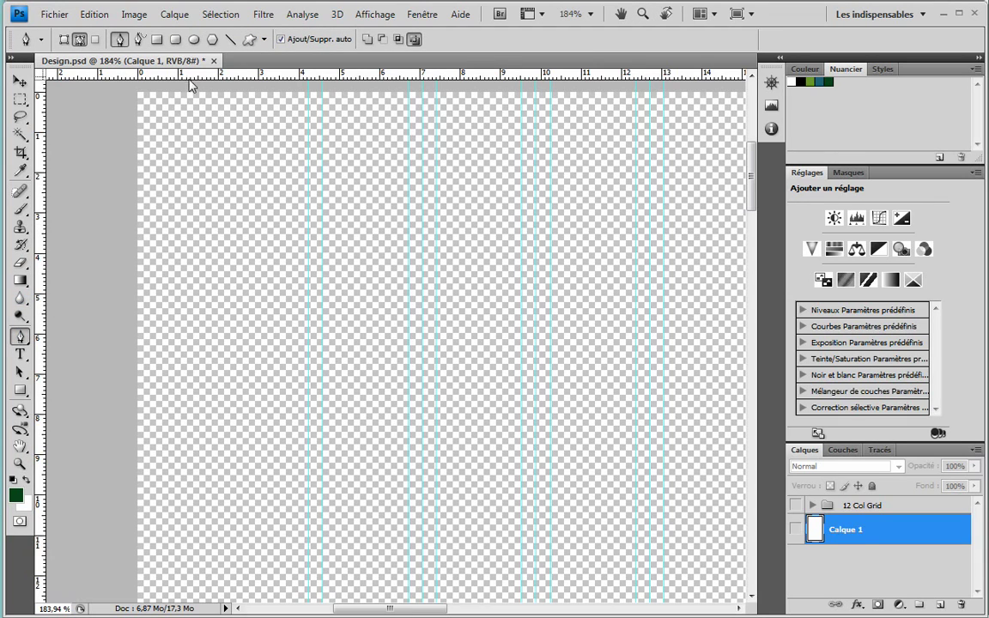
pyautogui.moveTo(150, 76); pyautogui.dragTo(190, 289)
pyautogui.moveTo(356, 75); pyautogui.dragTo(321, 74)
pyautogui.click(385, 16)
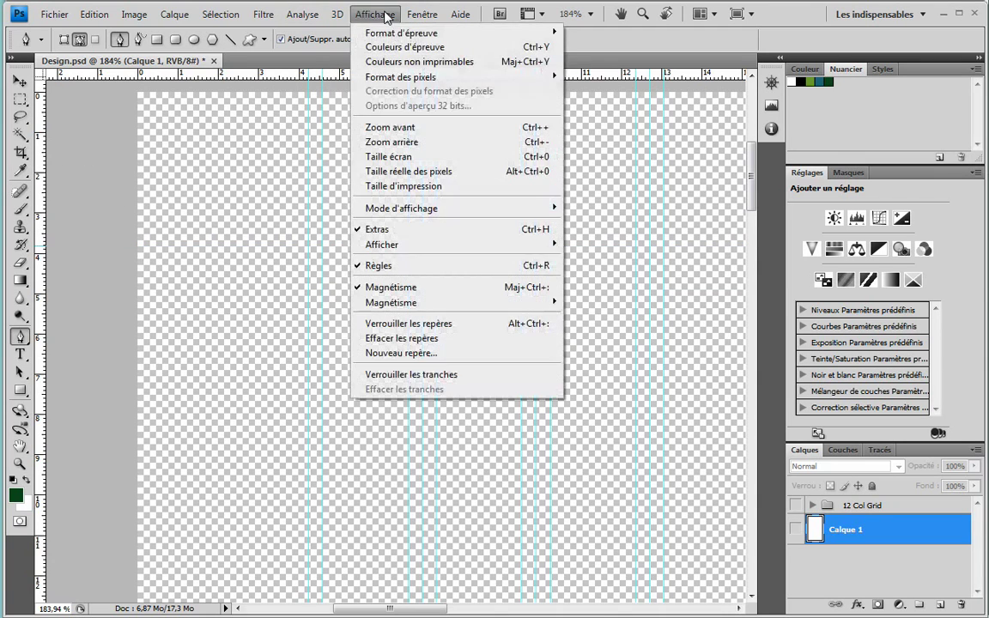
pyautogui.click(378, 14)
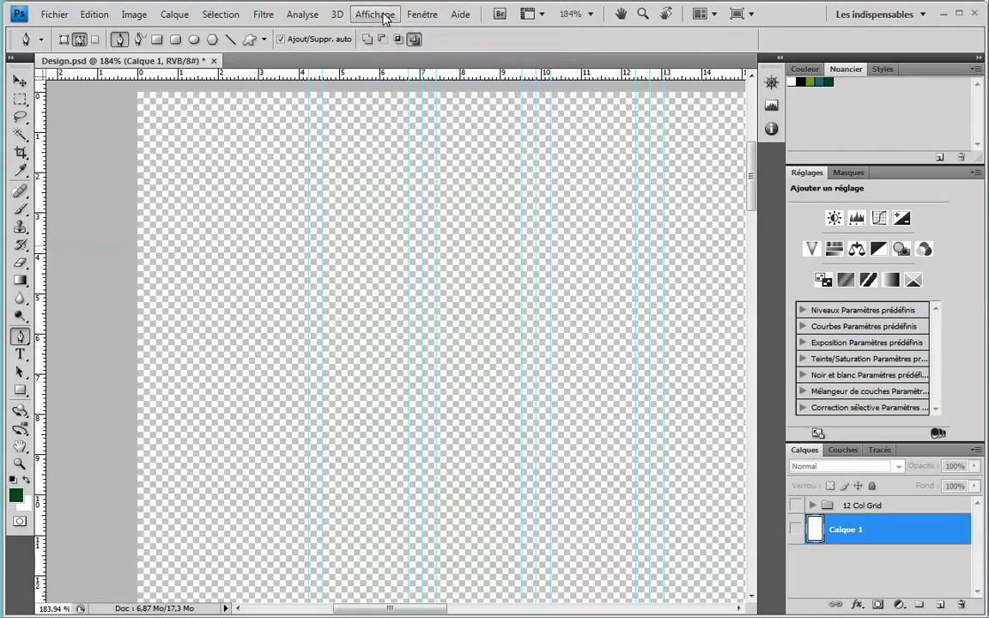
pyautogui.moveTo(494, 82); pyautogui.dragTo(508, 199)
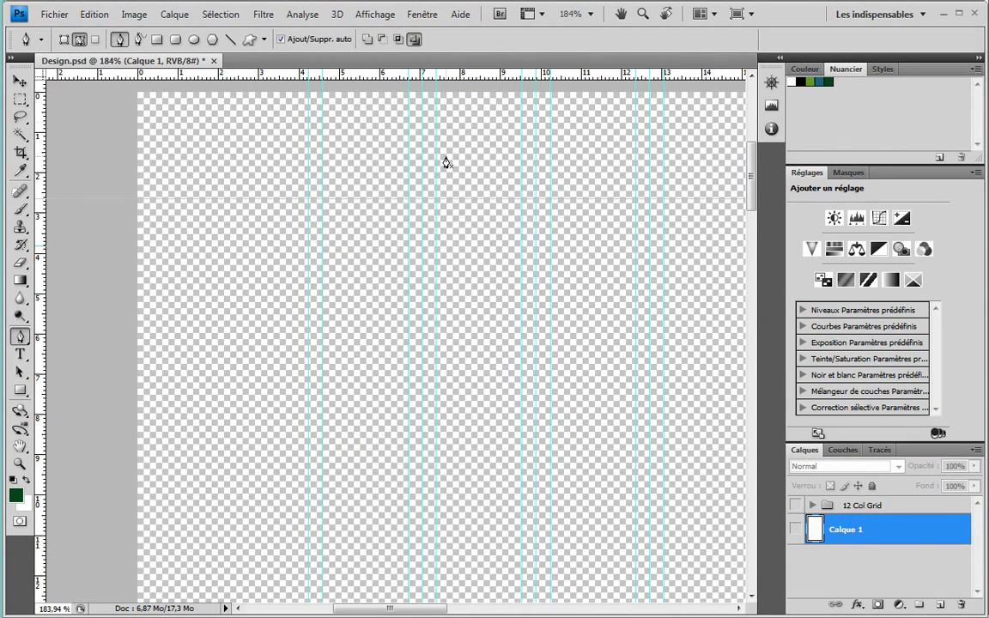
# Show the cursor information read-out and set its mouse coordinate unit to pixels
pyautogui.click(771, 128)
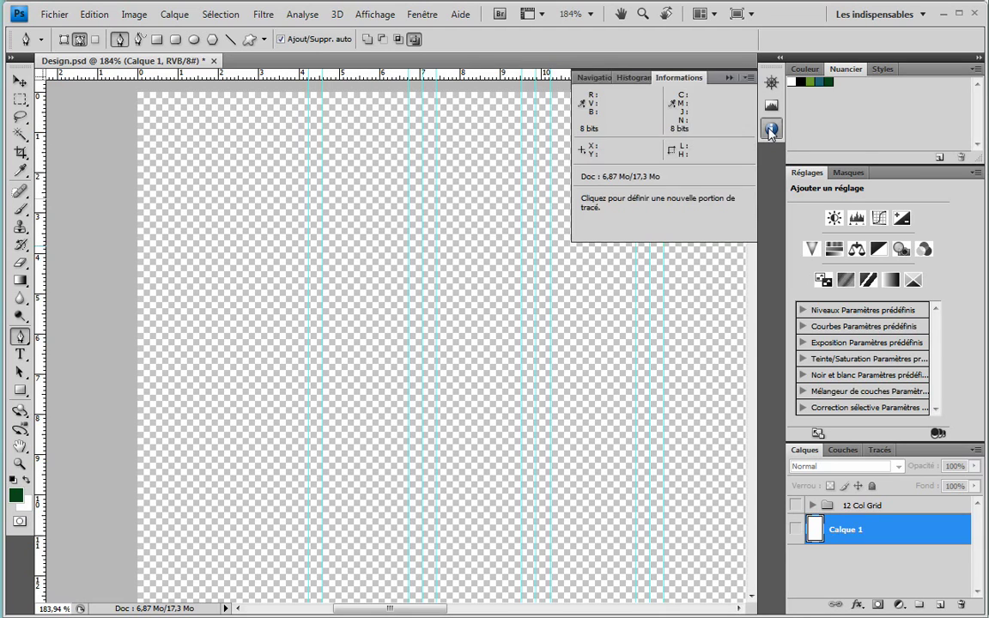
pyautogui.click(420, 16)
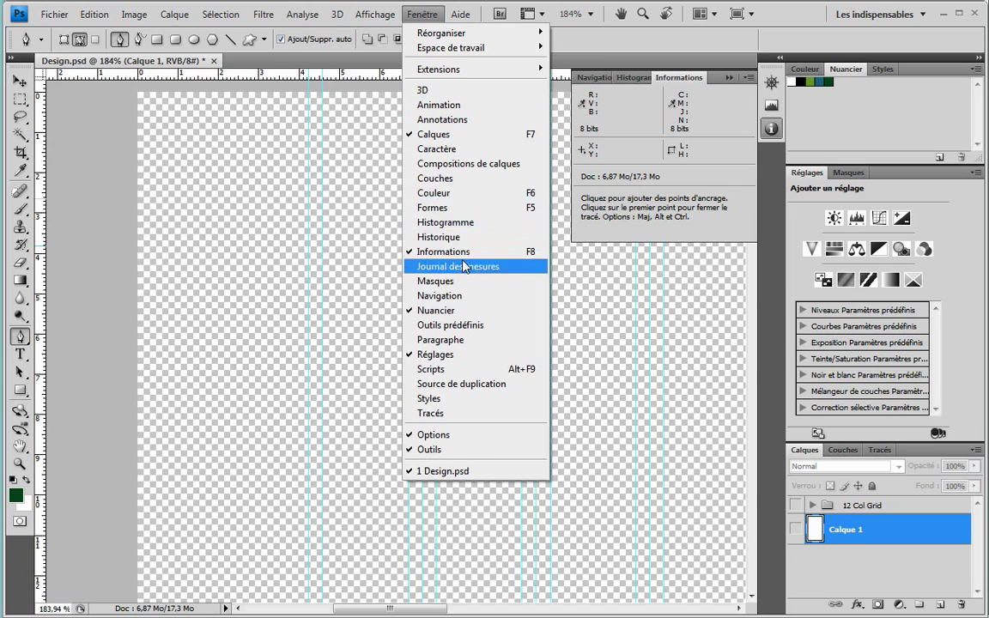
pyautogui.click(359, 76)
pyautogui.moveTo(321, 72); pyautogui.dragTo(695, 98)
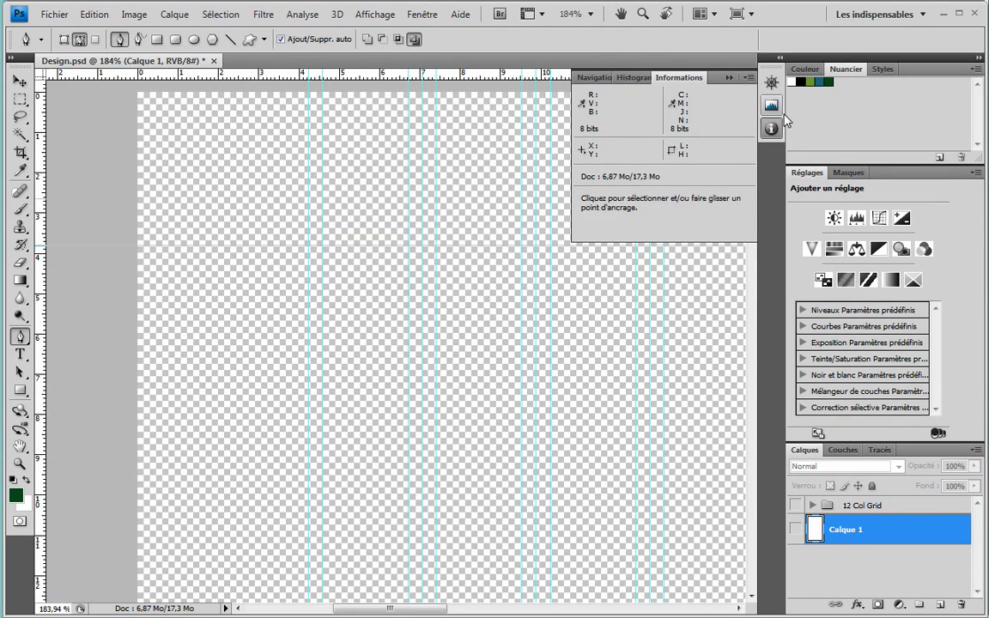
pyautogui.rightClick(769, 81)
pyautogui.click(794, 101)
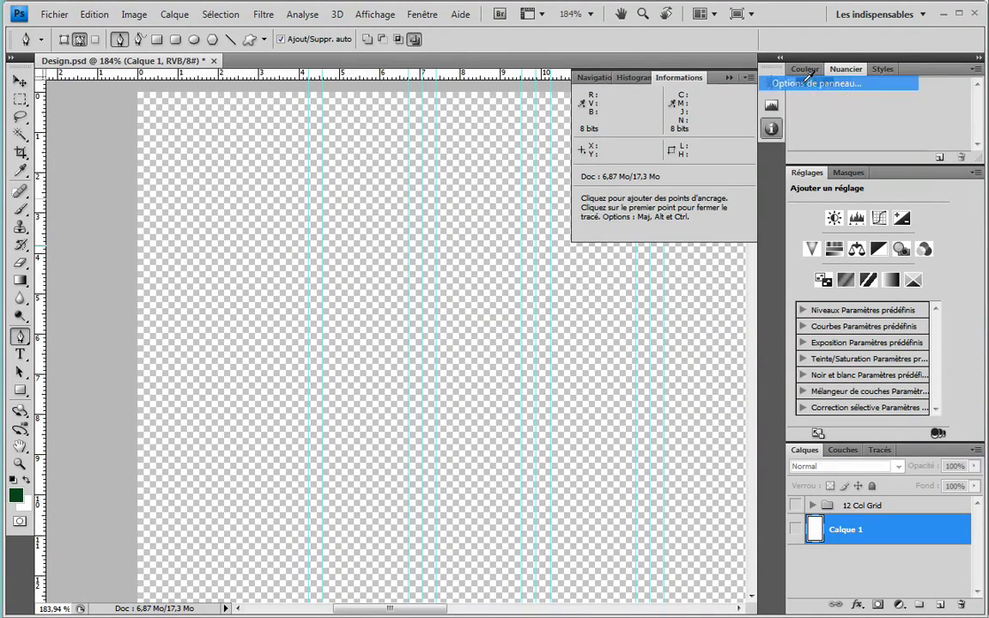
pyautogui.click(812, 83)
pyautogui.click(603, 248)
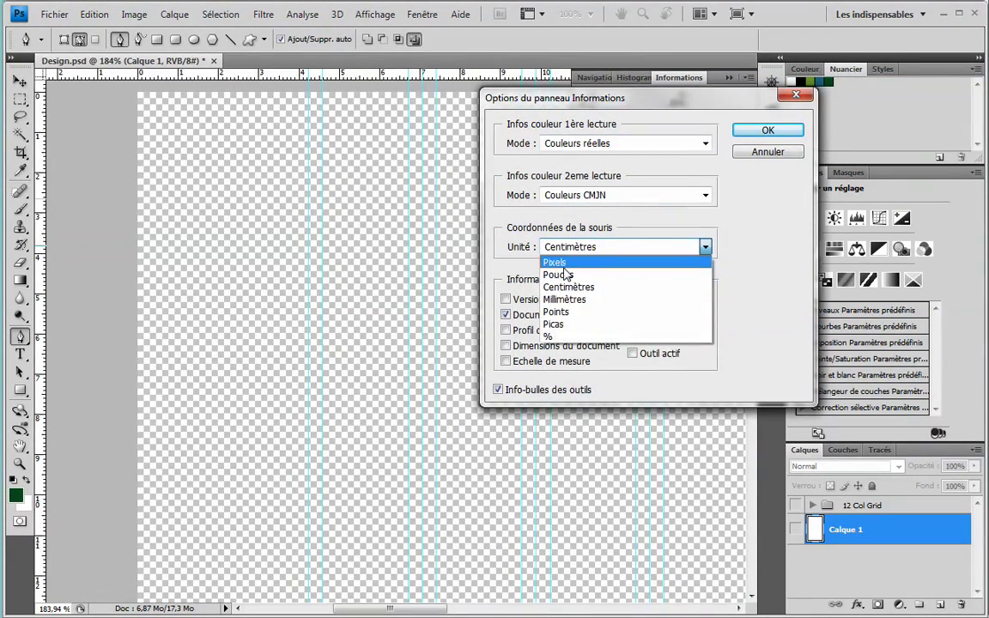
pyautogui.click(562, 263)
pyautogui.click(766, 130)
pyautogui.moveTo(507, 78); pyautogui.dragTo(483, 234)
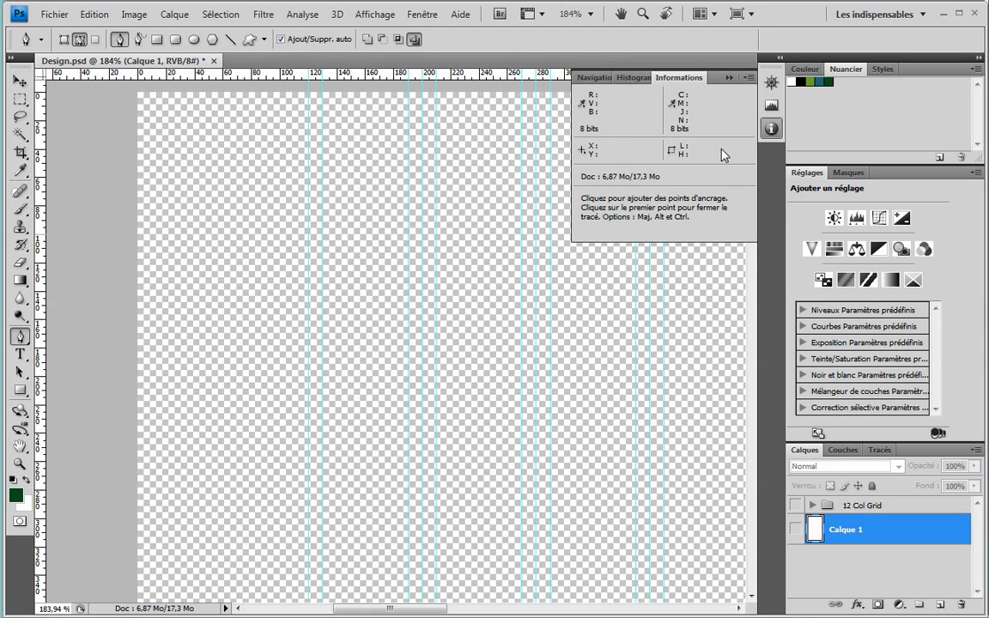
pyautogui.click(750, 79)
pyautogui.click(781, 81)
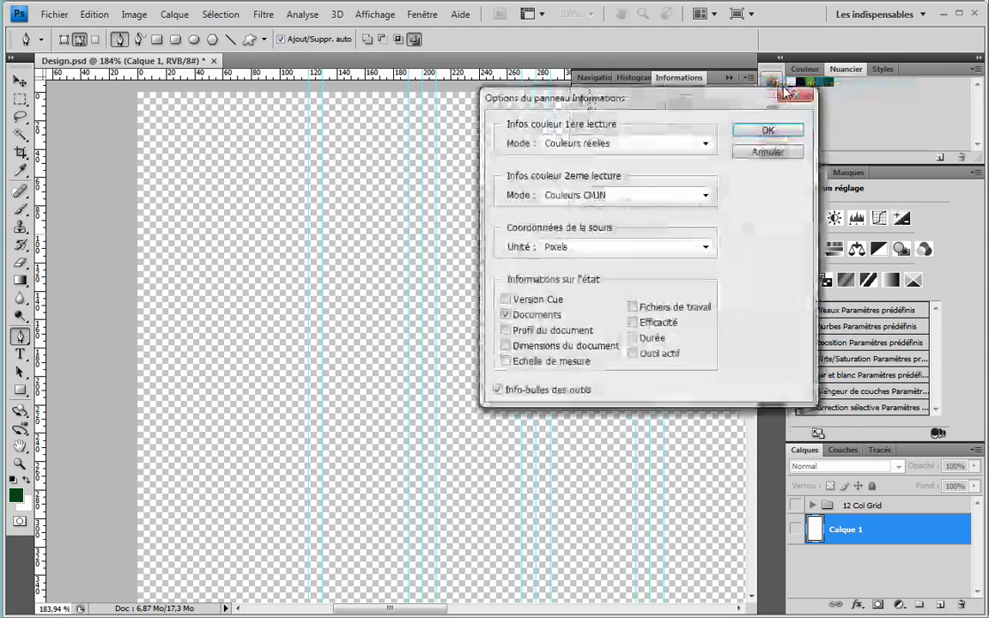
pyautogui.click(770, 152)
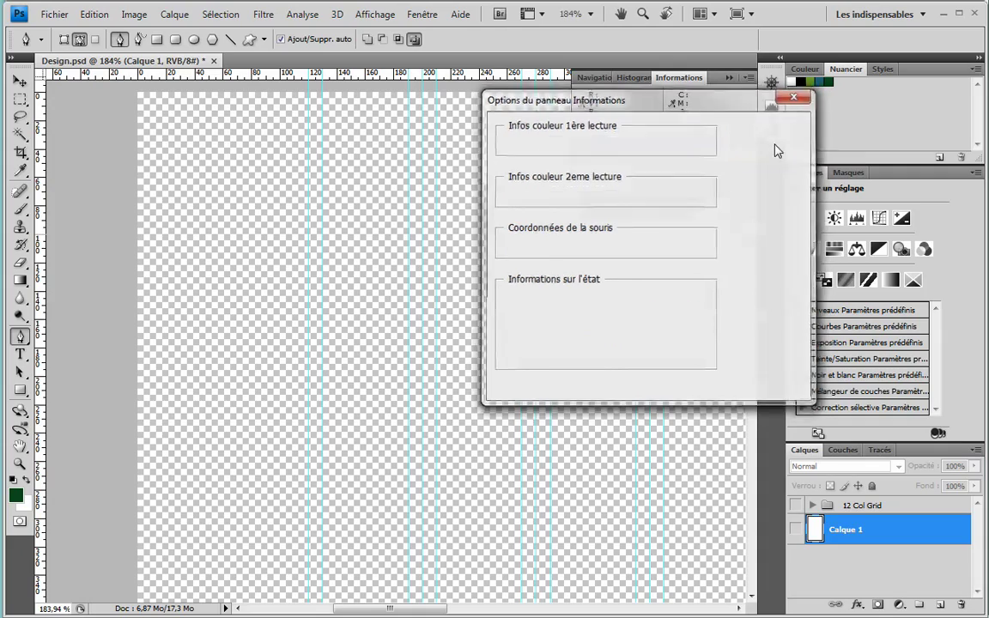
# Place two horizontal guides about 73 and 65 pixels below the page's top edge
pyautogui.moveTo(453, 194); pyautogui.dragTo(421, 137)
pyautogui.moveTo(330, 74); pyautogui.dragTo(357, 201)
pyautogui.click(771, 128)
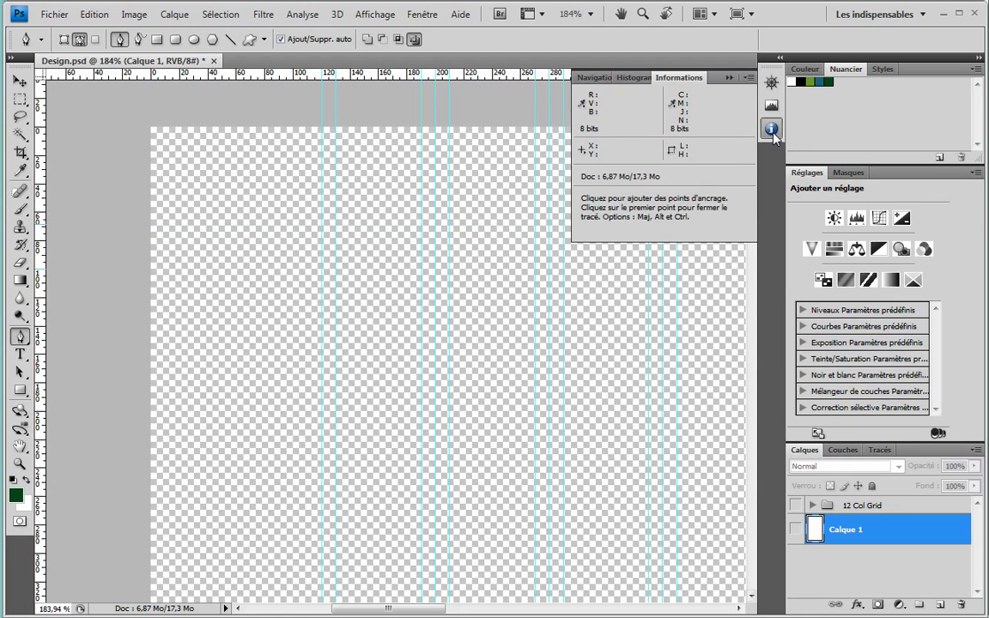
pyautogui.moveTo(424, 73); pyautogui.dragTo(446, 230)
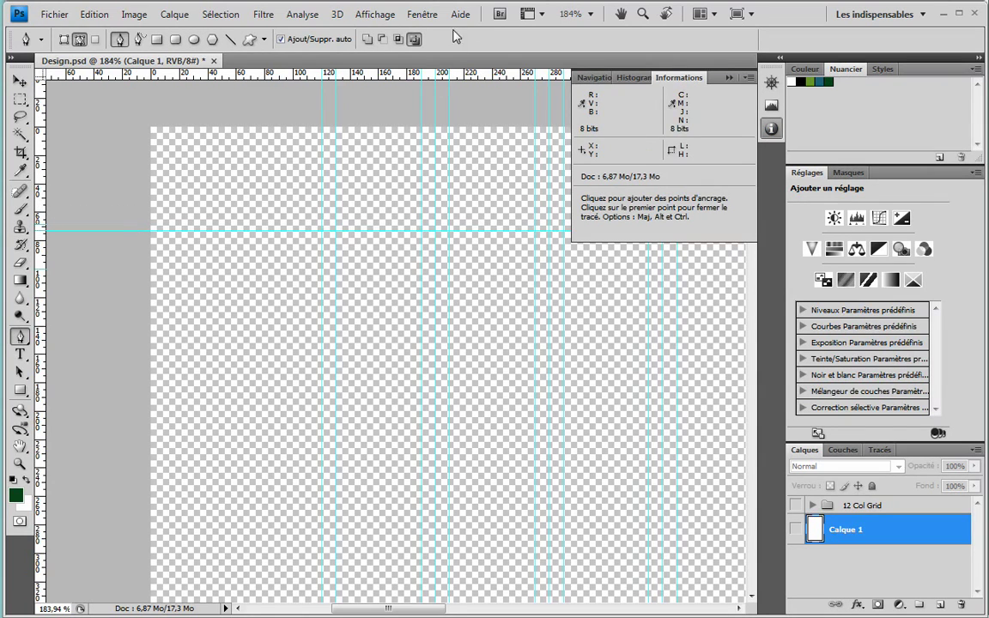
pyautogui.moveTo(473, 77); pyautogui.dragTo(476, 229)
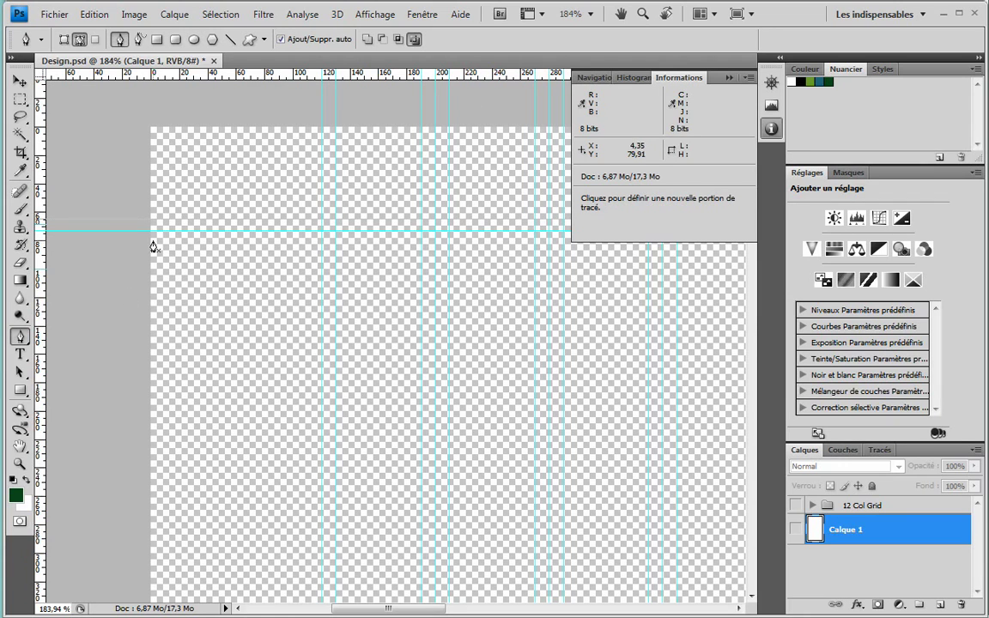
# Draw a white Pen shape layer over the header's left half, its lower edge curving from the lower guide up to the upper one
pyautogui.click(26, 478)
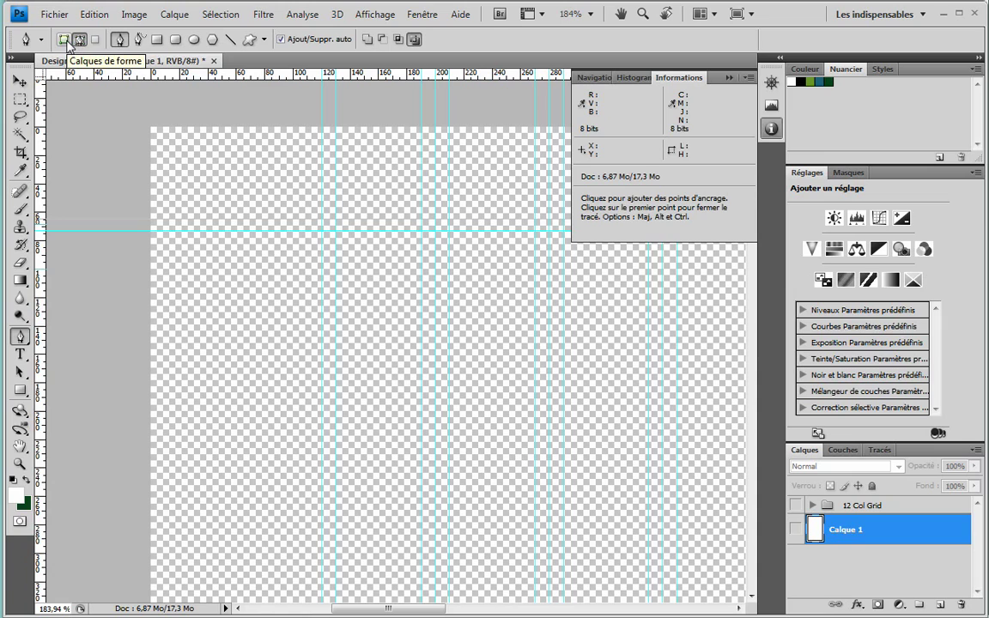
pyautogui.click(65, 40)
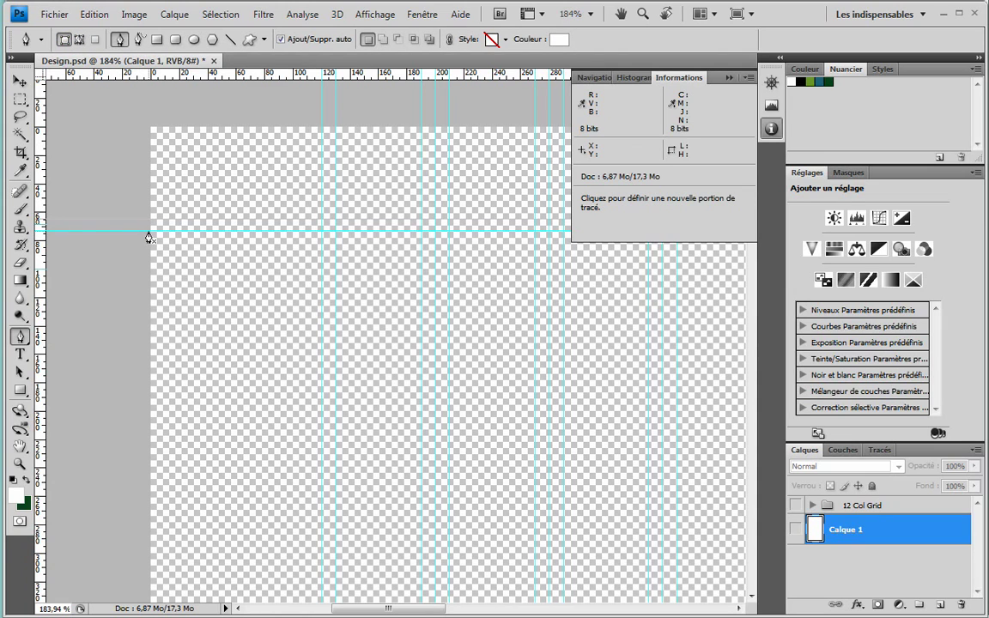
pyautogui.moveTo(148, 231); pyautogui.dragTo(216, 237)
pyautogui.moveTo(320, 231); pyautogui.dragTo(389, 231)
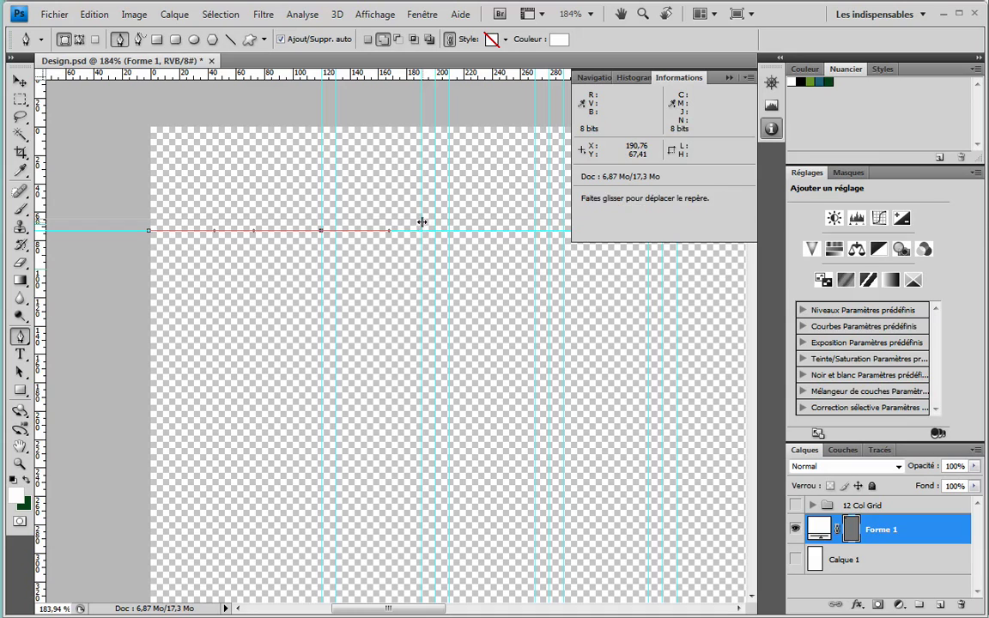
pyautogui.moveTo(420, 220); pyautogui.dragTo(158, 249)
pyautogui.click(312, 245)
pyautogui.keyDown('shift'); pyautogui.click(312, 139); pyautogui.keyUp('shift')
pyautogui.moveTo(202, 166); pyautogui.dragTo(412, 167)
pyautogui.click(172, 121)
pyautogui.moveTo(195, 255); pyautogui.dragTo(198, 258)
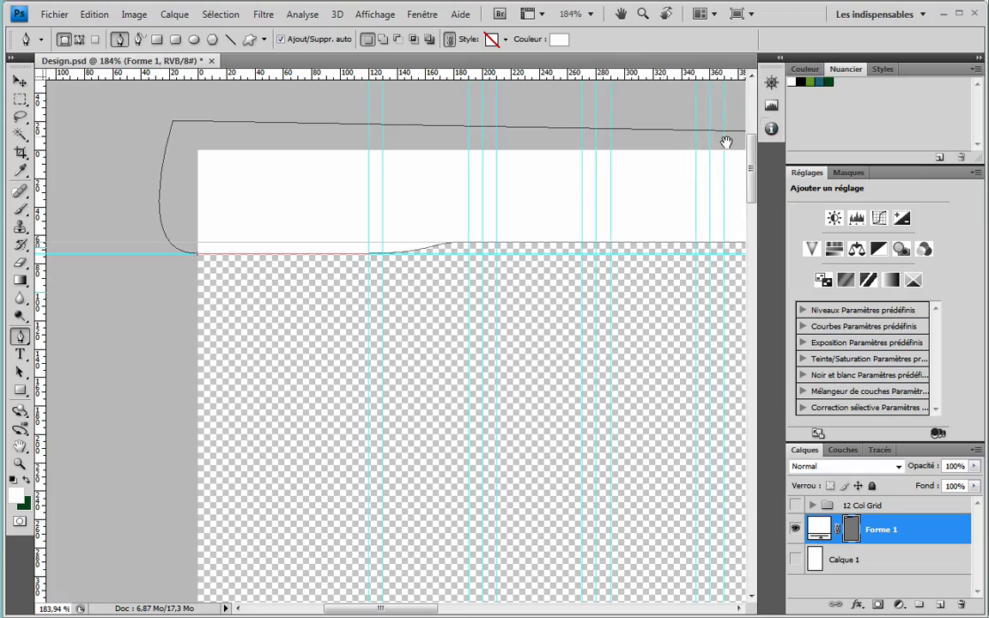
# Duplicate the header shape layer Forme 1, keeping the suggested name
pyautogui.moveTo(626, 204); pyautogui.dragTo(448, 229)
pyautogui.press('z')
pyautogui.keyDown('alt'); pyautogui.click(537, 219); pyautogui.keyUp('alt')
pyautogui.keyDown('alt'); pyautogui.click(612, 217); pyautogui.keyUp('alt')
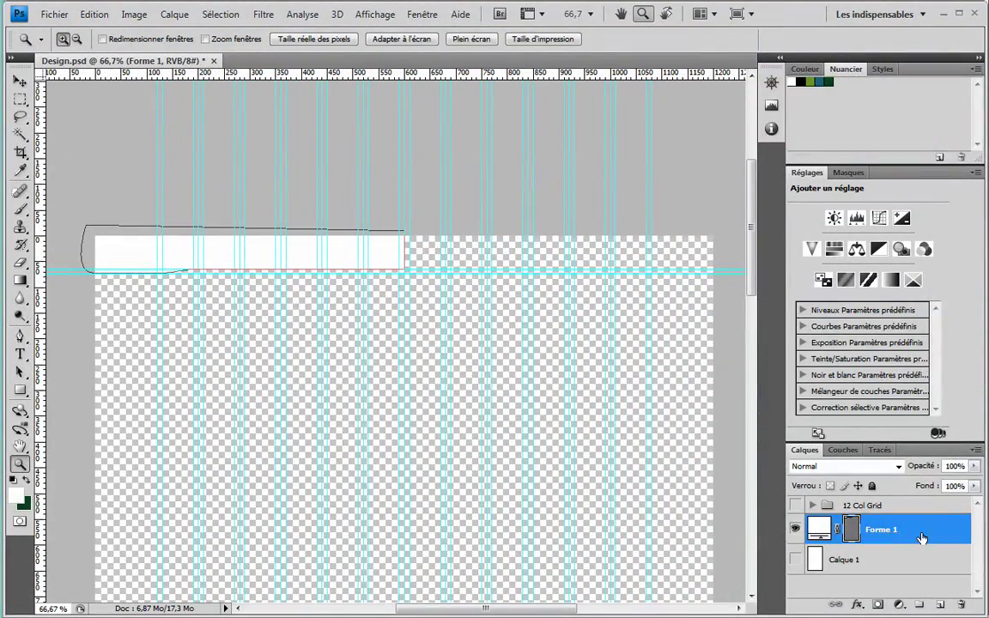
pyautogui.rightClick(921, 538)
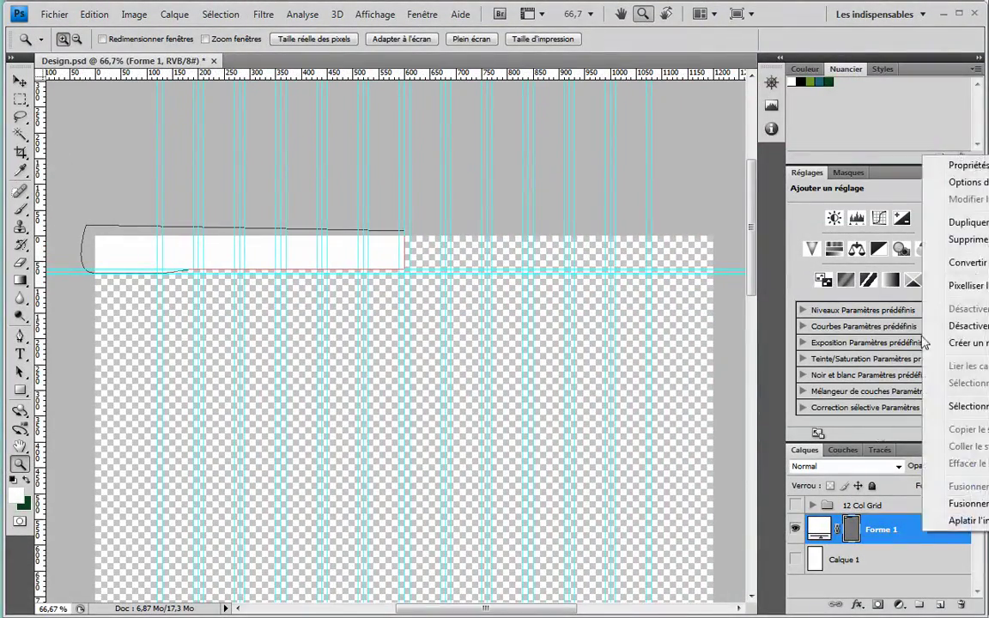
pyautogui.click(910, 227)
pyautogui.press('Return')
# Flip the duplicated shape horizontally and move it against the original so it covers the header's right half
pyautogui.click(89, 15)
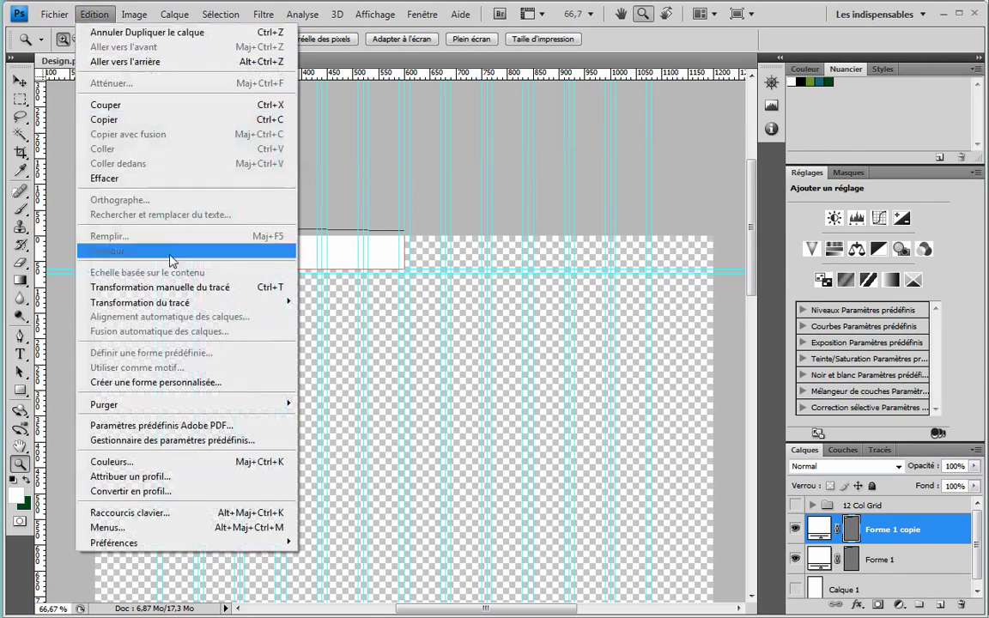
pyautogui.moveTo(185, 302)
pyautogui.click(384, 478)
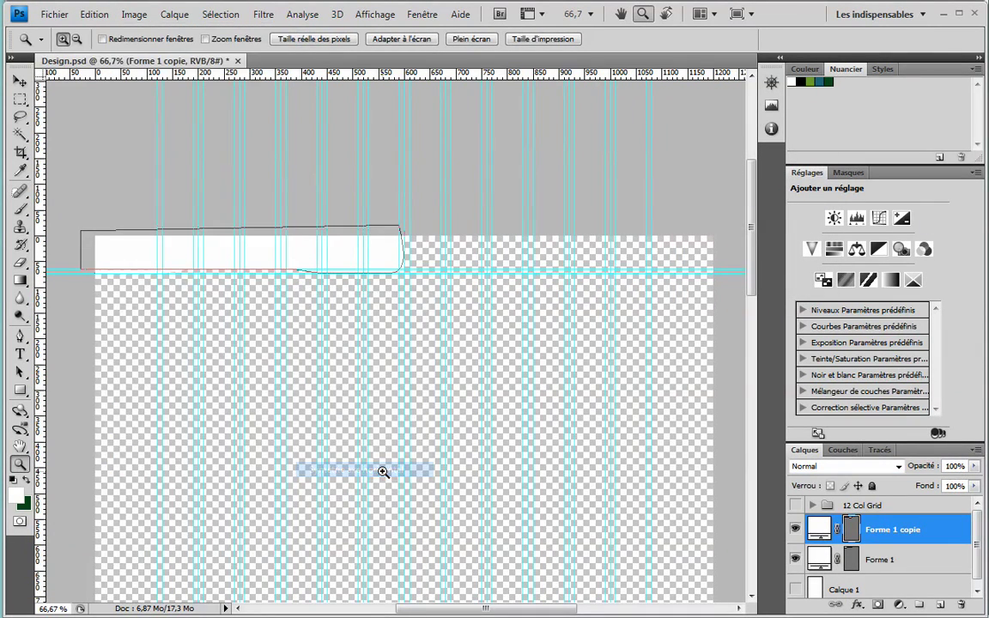
pyautogui.click(20, 80)
pyautogui.moveTo(241, 248); pyautogui.dragTo(551, 263)
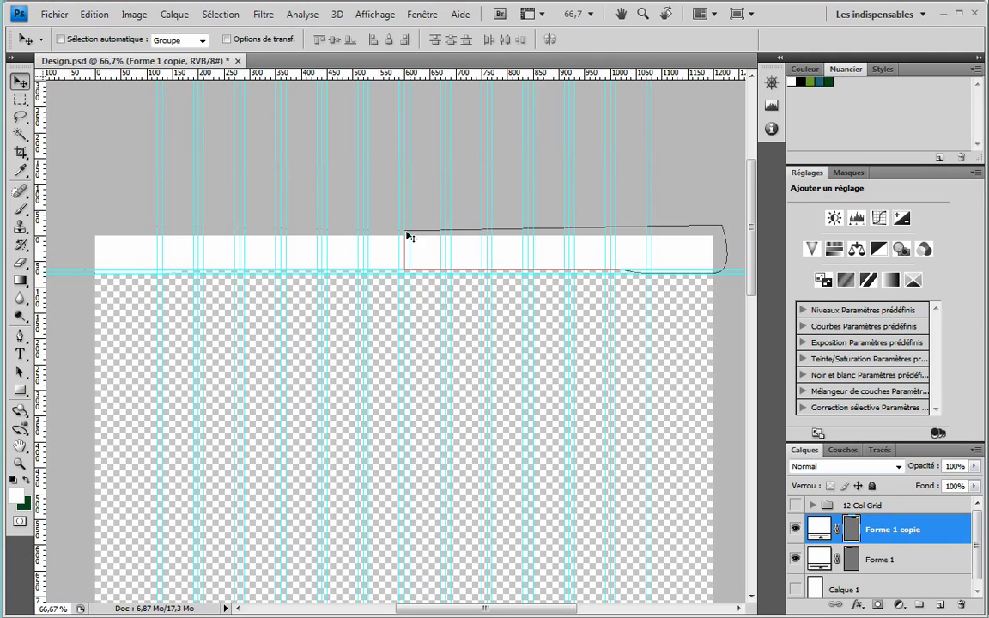
# Merge the two header shape layers into a single layer
pyautogui.keyDown('shift'); pyautogui.click(873, 565); pyautogui.keyUp('shift')
pyautogui.rightClick(873, 565)
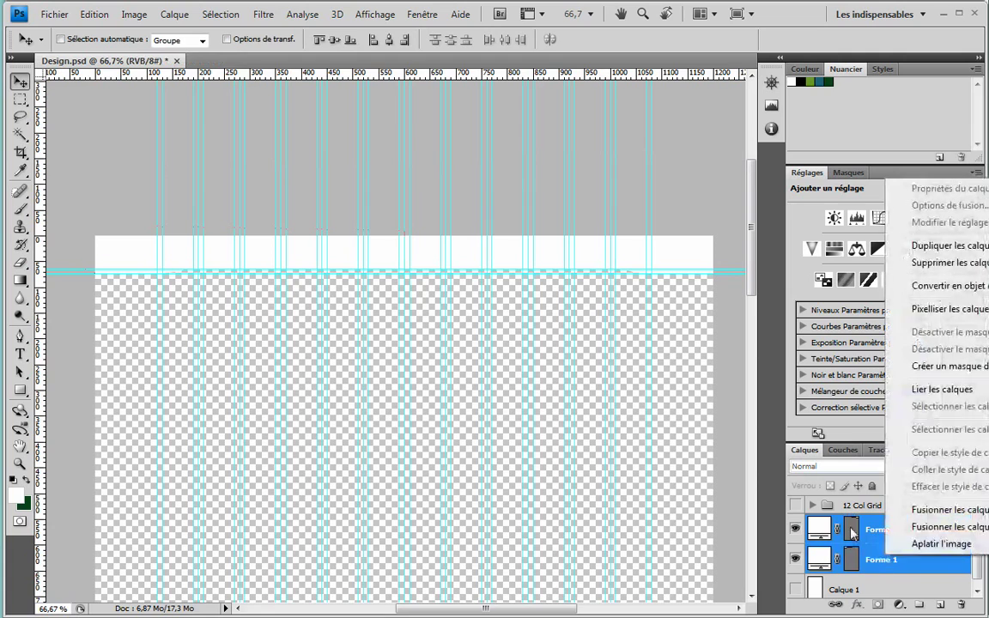
pyautogui.click(893, 569)
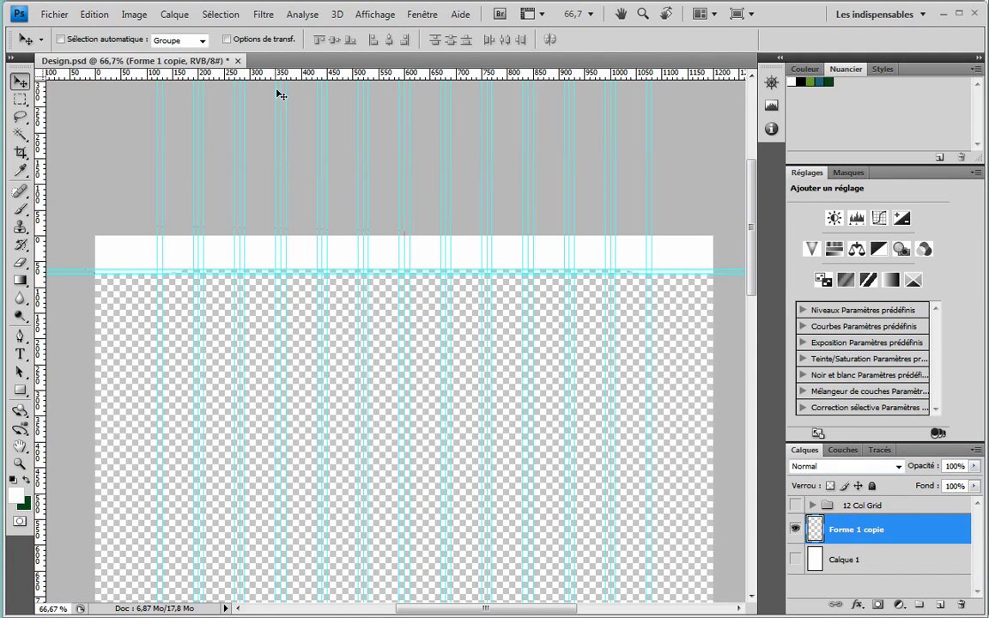
# Place two more horizontal guides about 300 and 325 pixels below the page's top edge
pyautogui.click(771, 129)
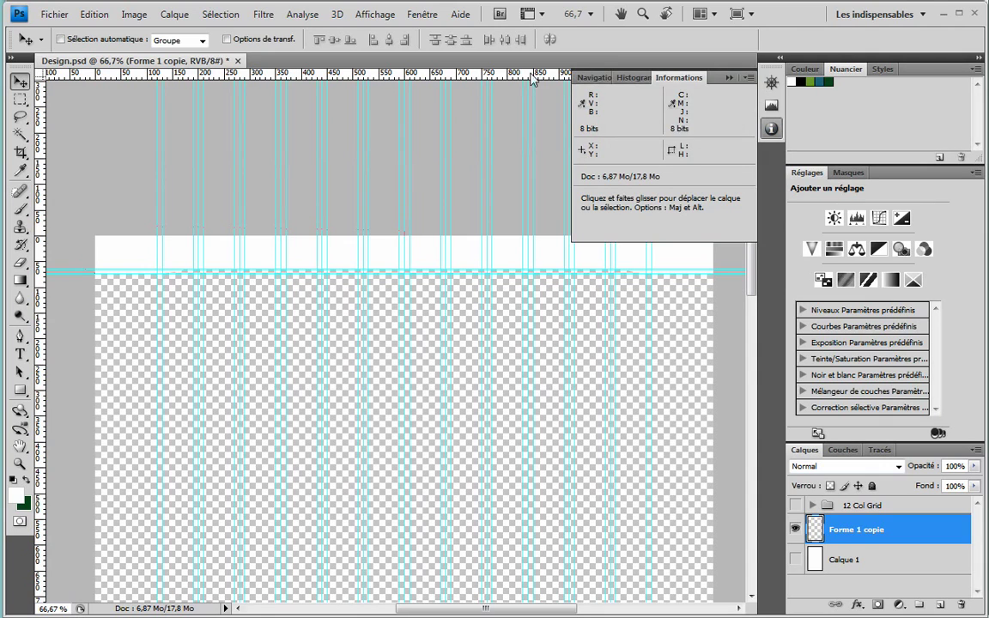
pyautogui.moveTo(465, 367); pyautogui.dragTo(468, 392)
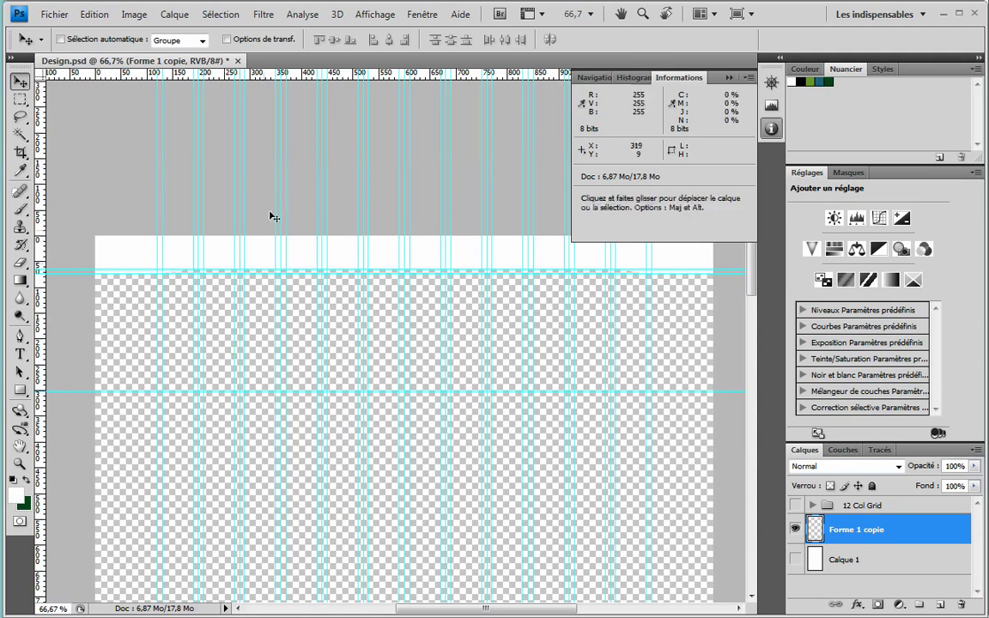
pyautogui.moveTo(302, 74); pyautogui.dragTo(327, 141)
pyautogui.moveTo(314, 335); pyautogui.dragTo(316, 311)
pyautogui.press('space')
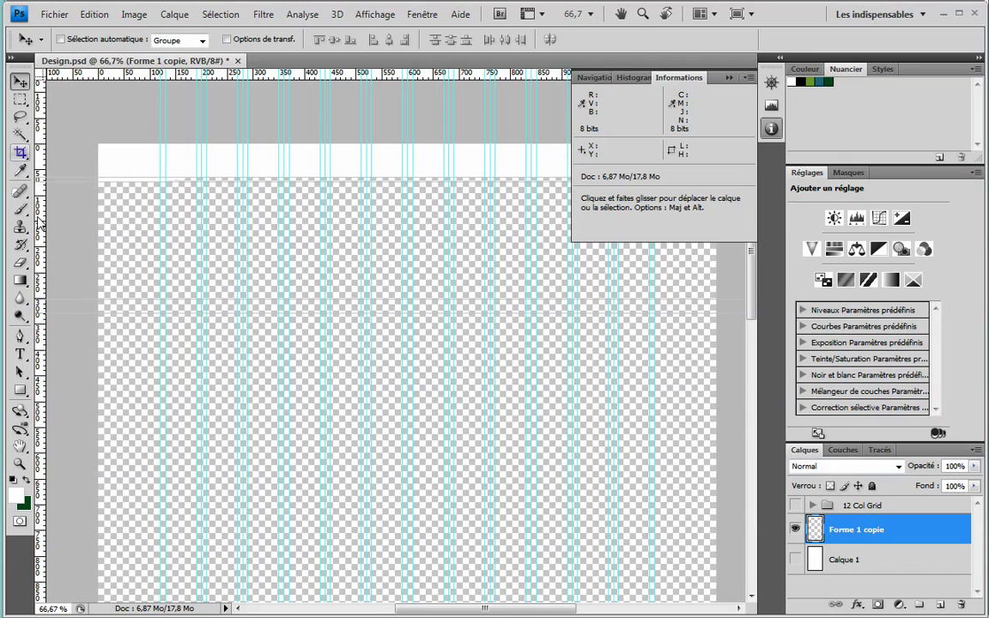
# Start a Pen shape at the page's left edge on the 300-pixel guide, curving down to the 325-pixel guide about 210 pixels across
pyautogui.click(20, 335)
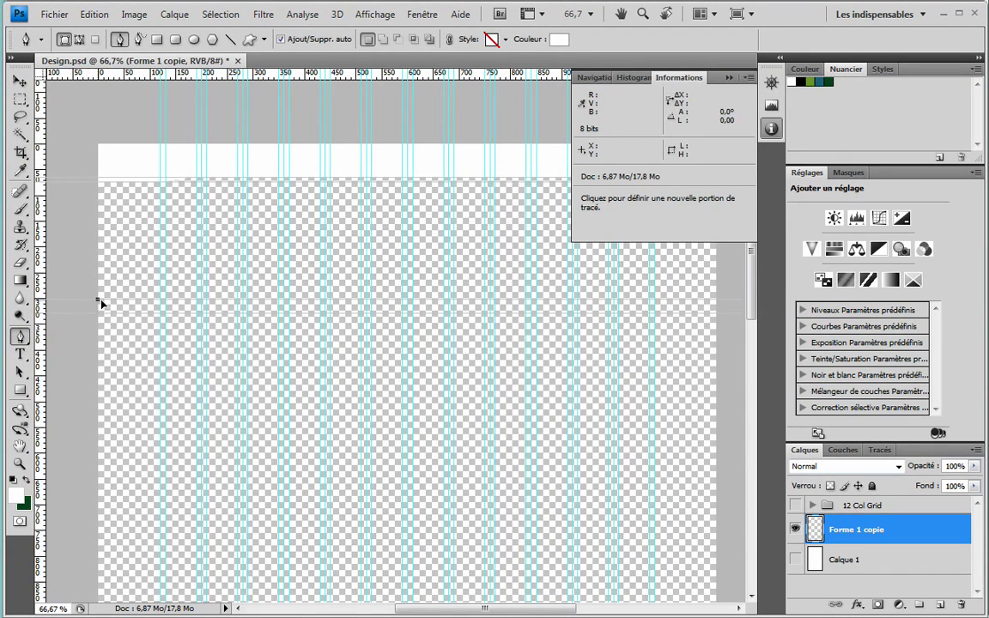
pyautogui.moveTo(133, 302); pyautogui.dragTo(132, 302)
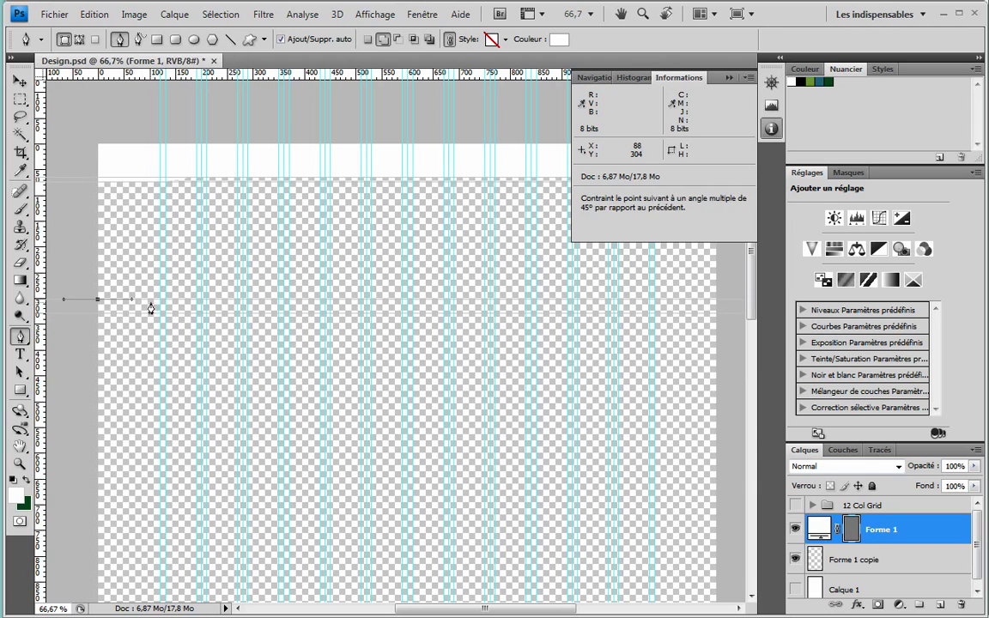
pyautogui.moveTo(193, 303); pyautogui.dragTo(199, 319)
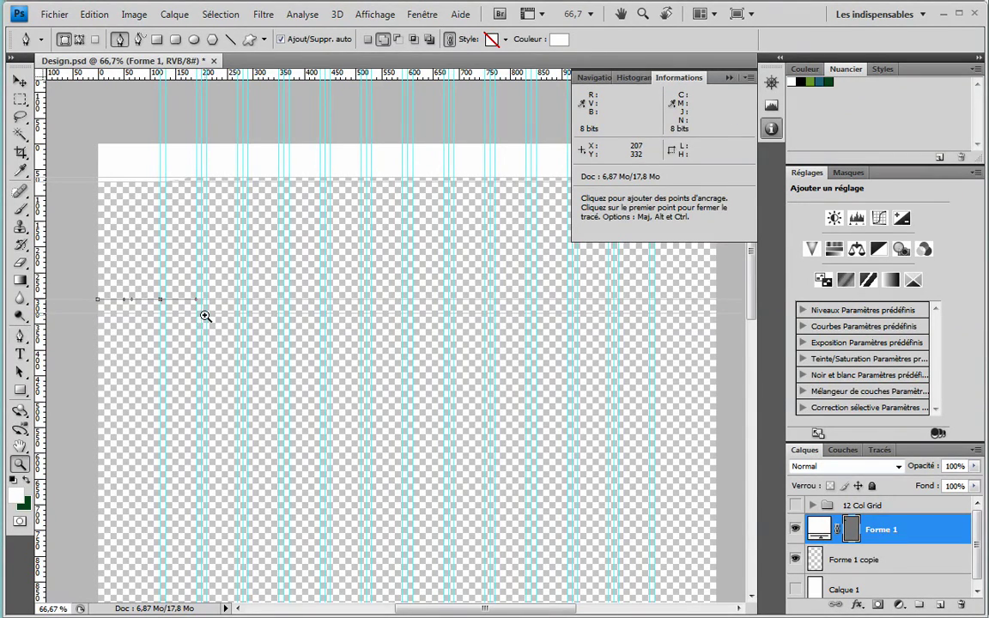
pyautogui.press('z')
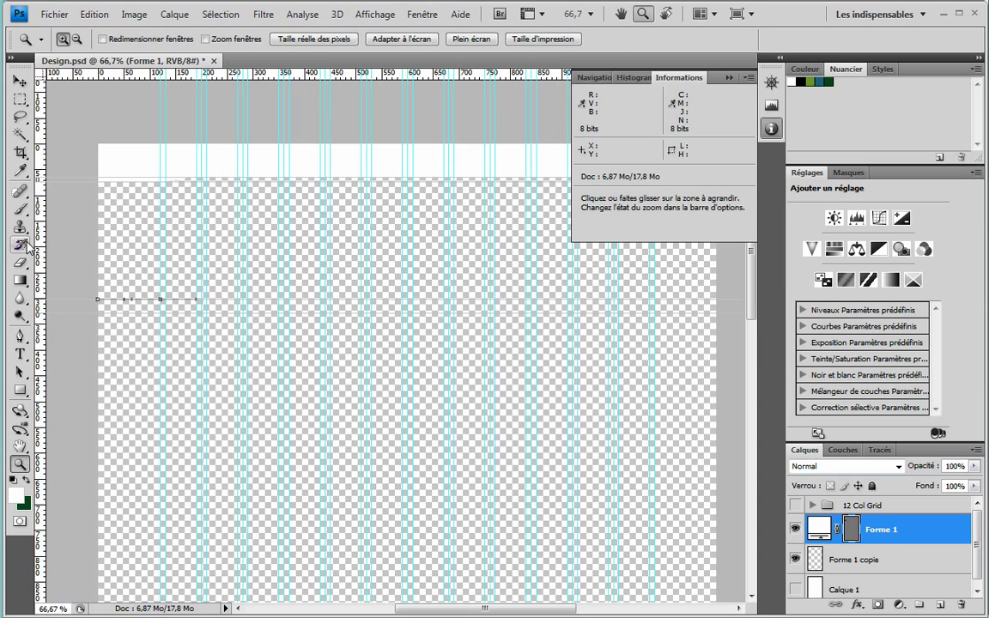
pyautogui.press('p')
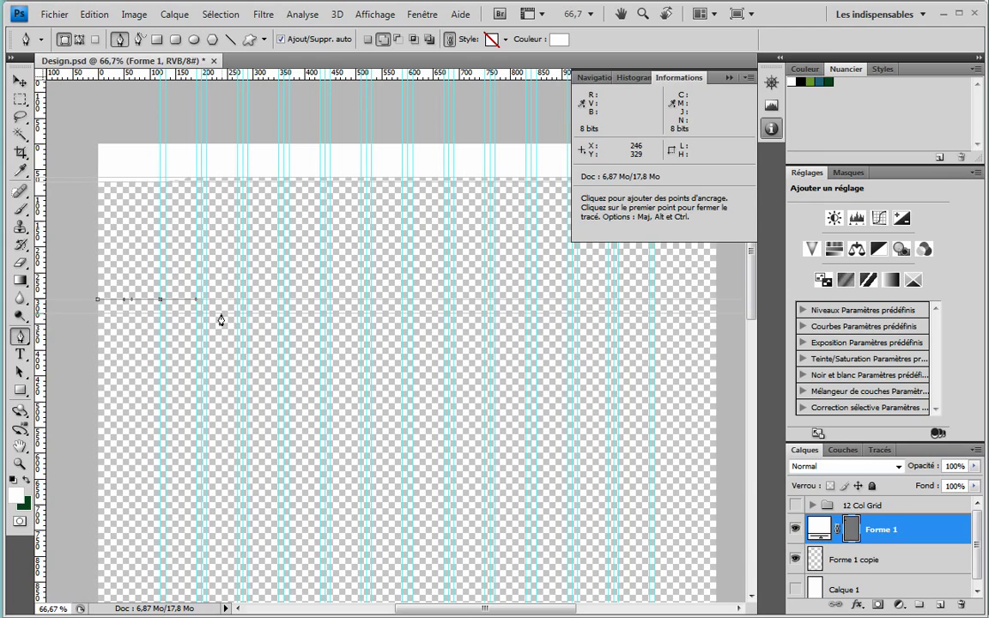
pyautogui.moveTo(207, 313); pyautogui.dragTo(219, 315)
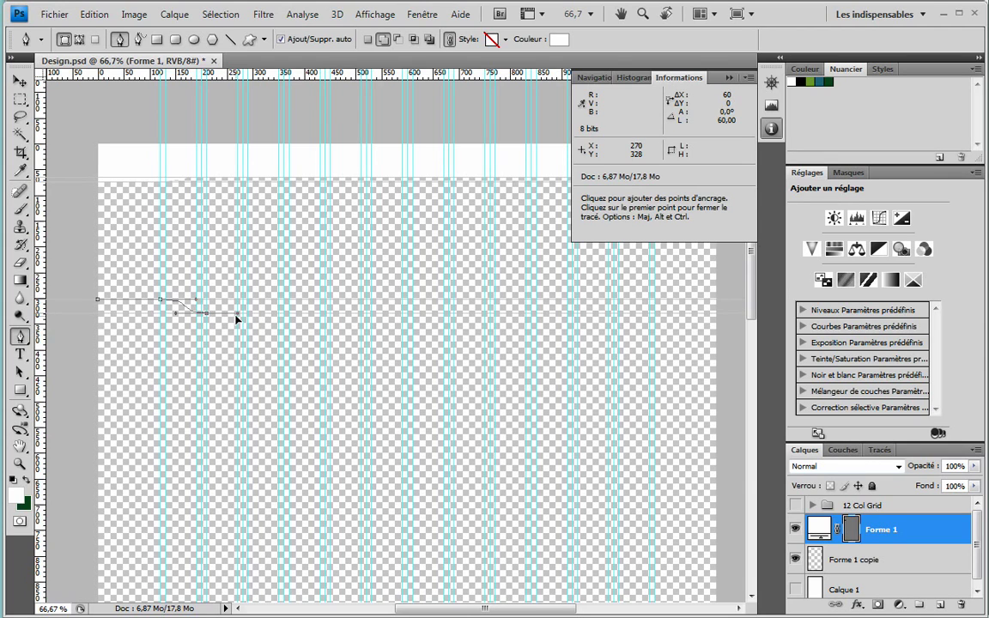
pyautogui.moveTo(237, 319); pyautogui.dragTo(232, 317)
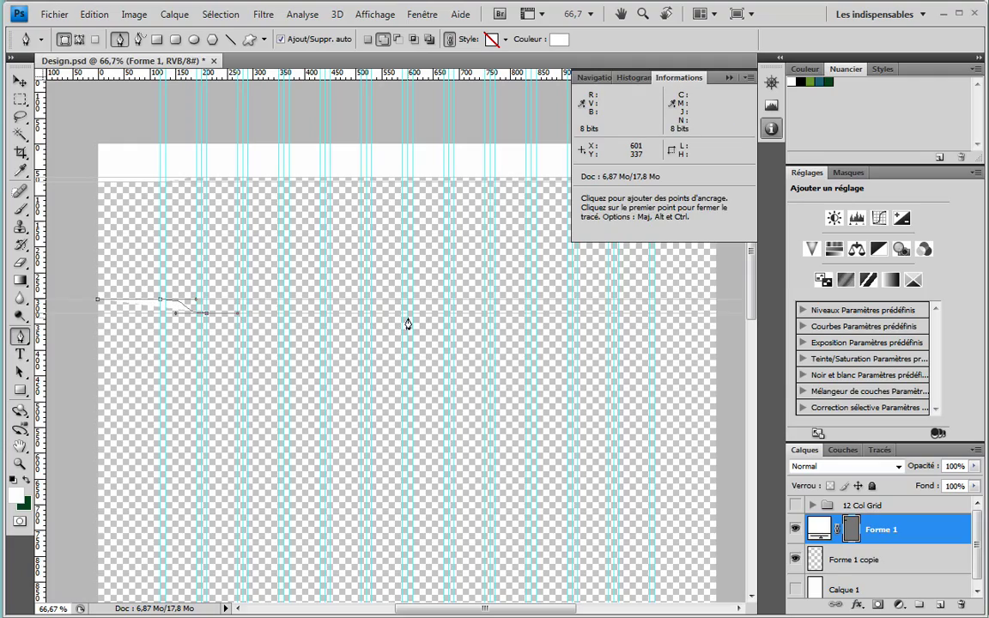
pyautogui.scroll(3, 408, 324)
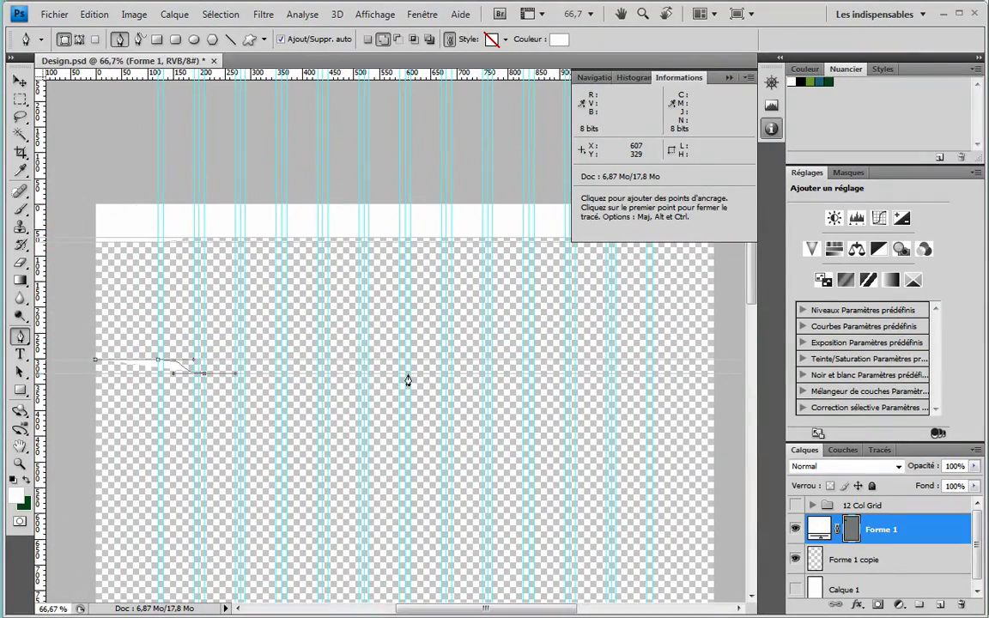
# Extend the white shape along the 325-pixel guide to the page centre, down past the page bottom, and close it at its starting point
pyautogui.click(404, 374)
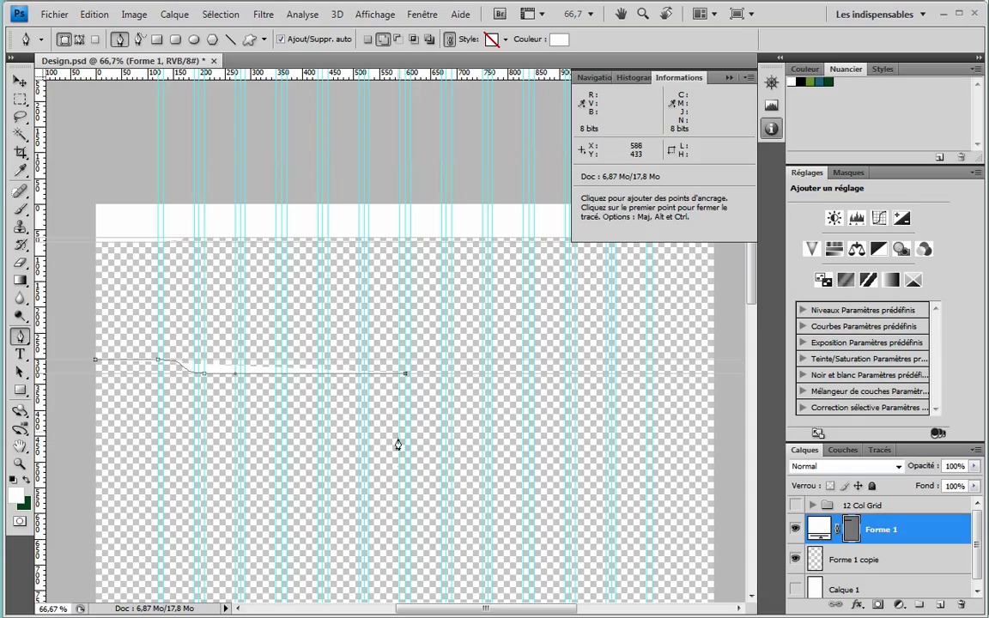
pyautogui.scroll(-10, 398, 444)
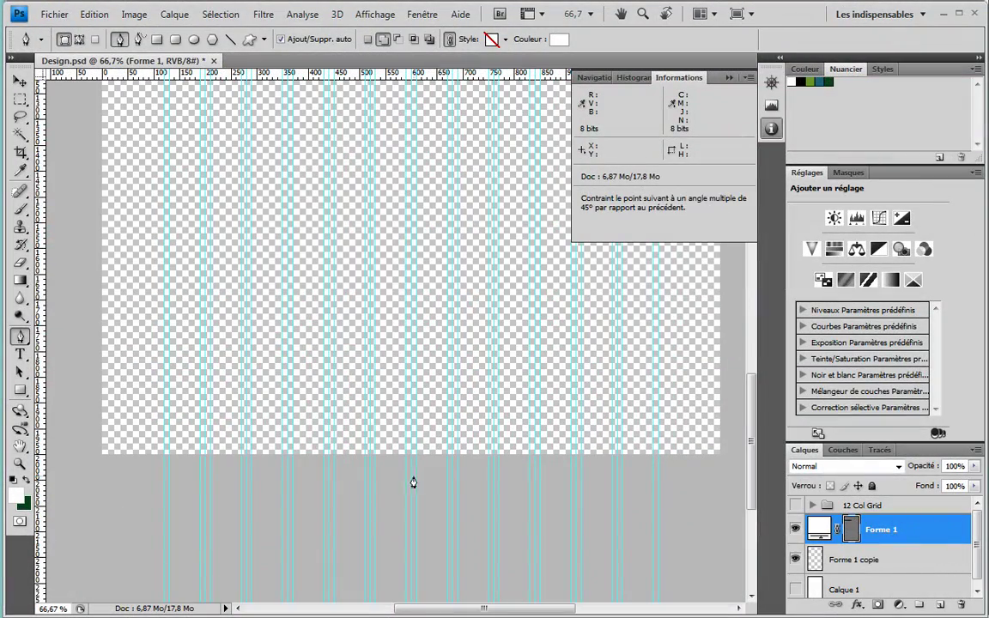
pyautogui.click(411, 478)
pyautogui.click(77, 474)
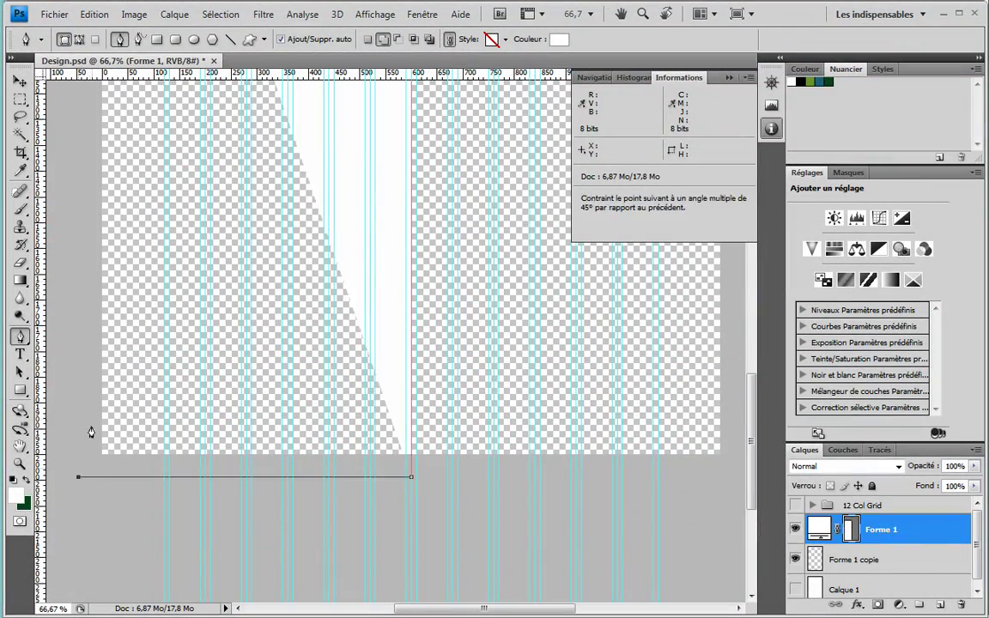
pyautogui.moveTo(88, 433); pyautogui.dragTo(219, 332)
pyautogui.scroll(10, 190, 207)
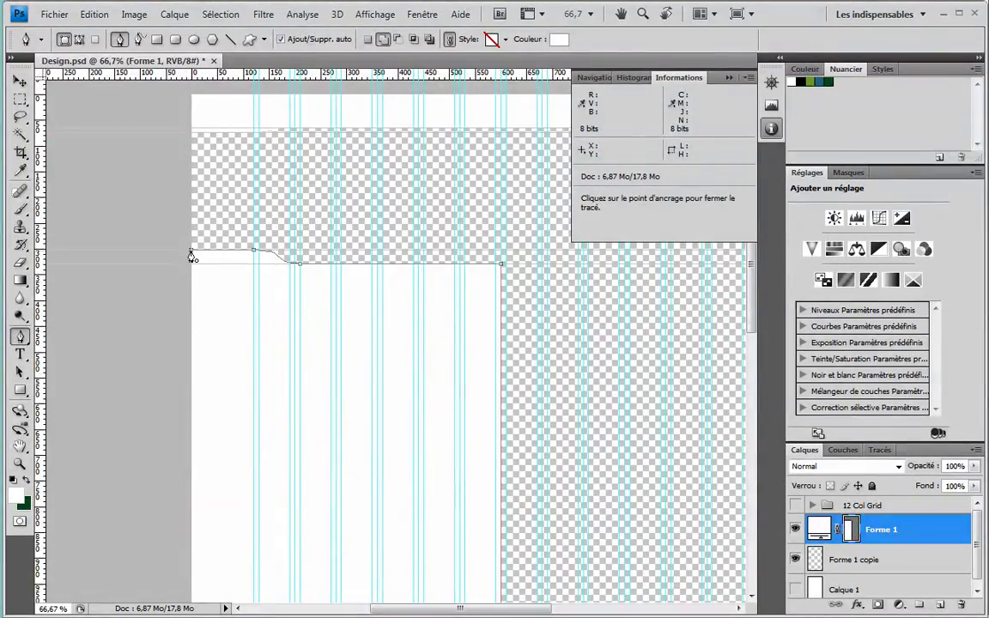
pyautogui.moveTo(561, 293); pyautogui.dragTo(494, 332)
# Duplicate the new content shape layer Forme 1, keeping the suggested name
pyautogui.rightClick(898, 527)
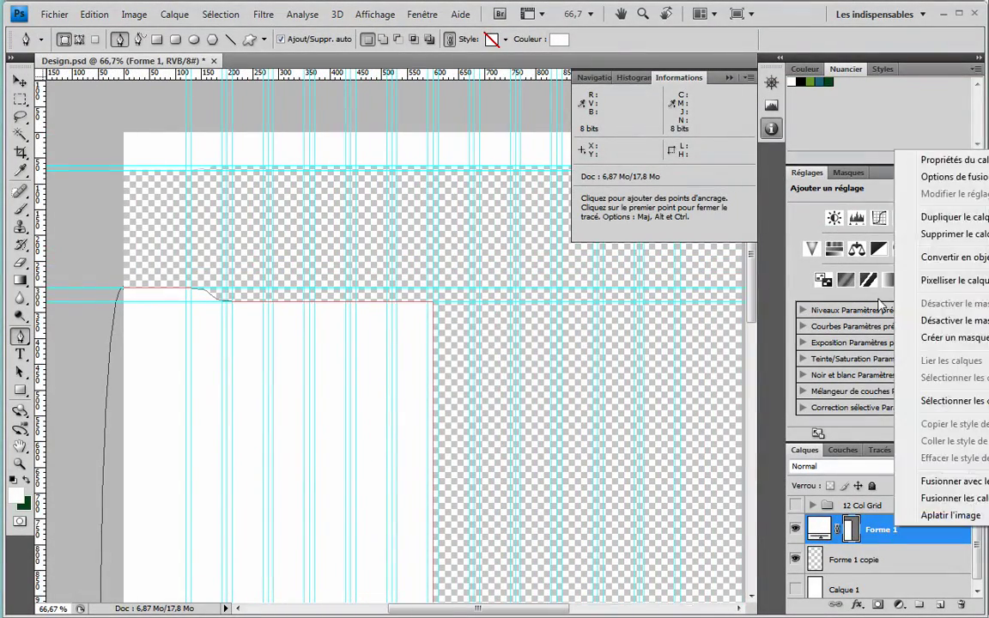
pyautogui.click(926, 217)
pyautogui.press('Return')
# Flip the duplicated content shape horizontally and move it against the original so it fills the page's right half
pyautogui.click(95, 15)
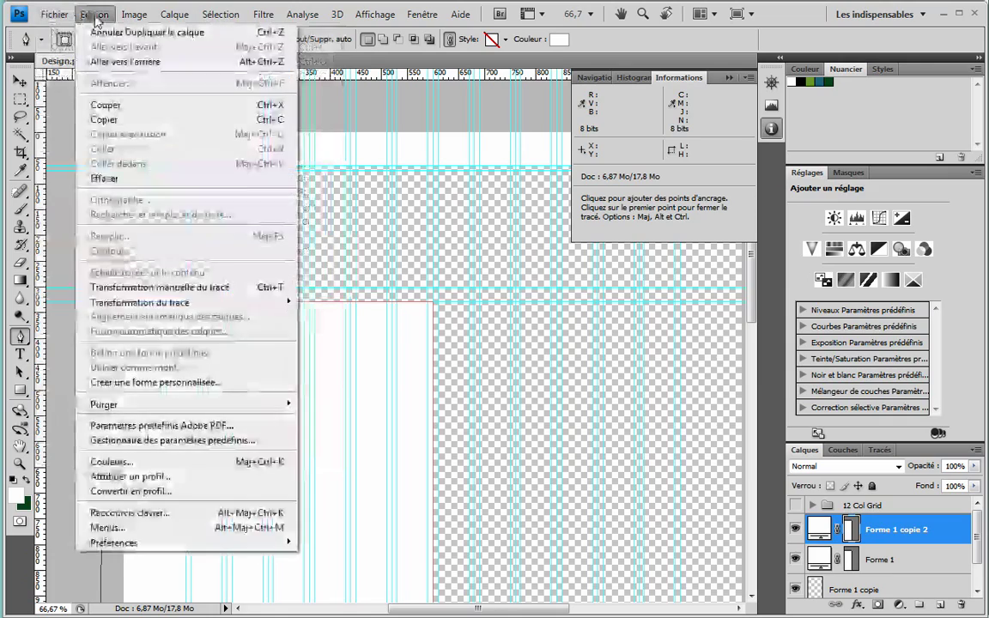
pyautogui.moveTo(129, 314)
pyautogui.click(361, 469)
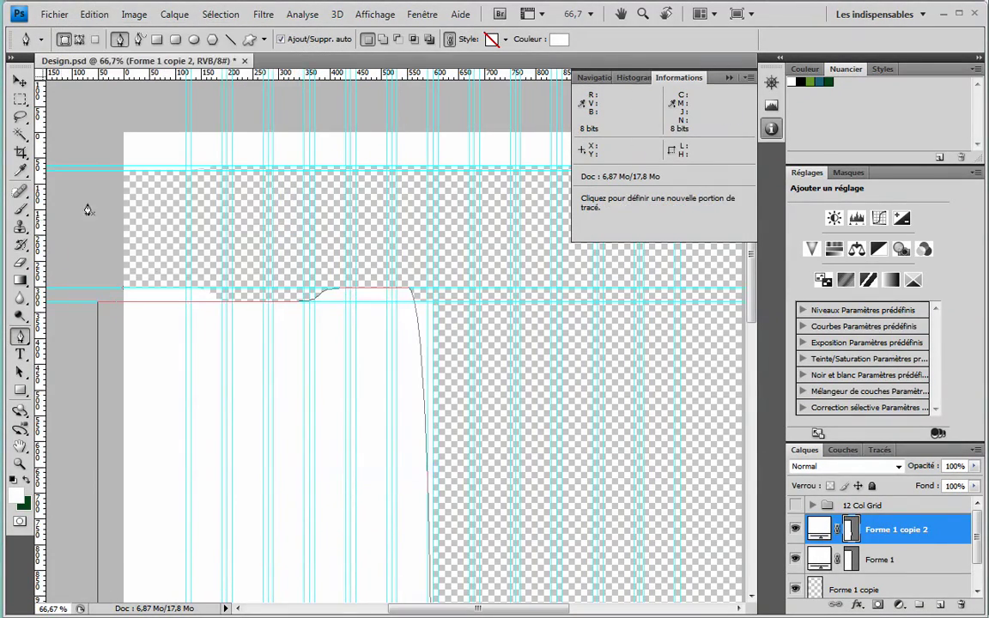
pyautogui.click(19, 81)
pyautogui.moveTo(198, 388); pyautogui.dragTo(490, 417)
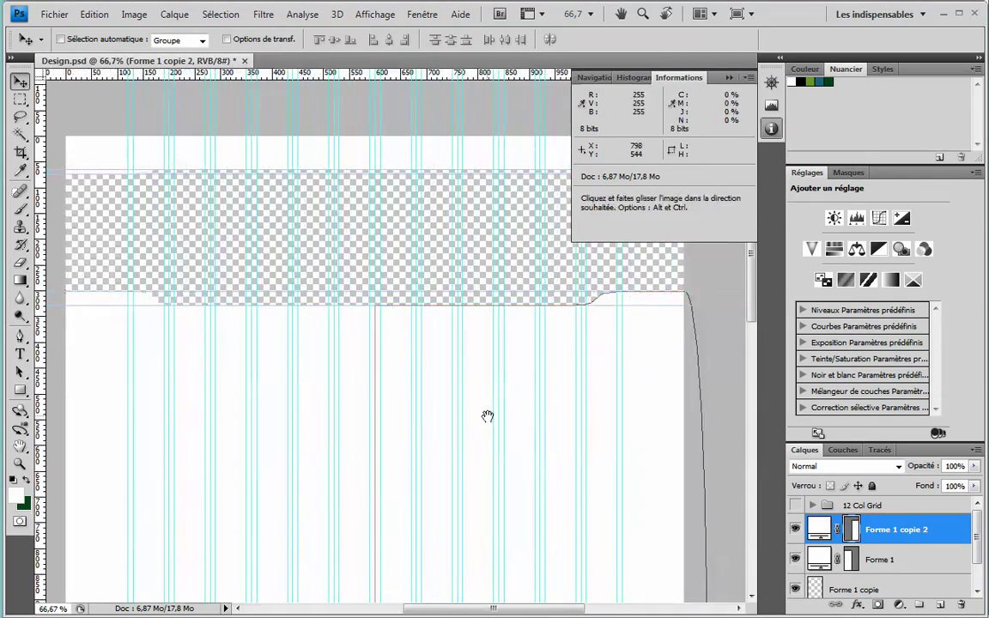
# Merge the two content shape layers, Forme 1 and its flipped copy, into a single layer
pyautogui.keyDown('shift'); pyautogui.click(894, 560); pyautogui.keyUp('shift')
pyautogui.rightClick(894, 559)
pyautogui.click(869, 567)
pyautogui.moveTo(441, 337); pyautogui.dragTo(290, 375)
pyautogui.moveTo(311, 514); pyautogui.dragTo(297, 477)
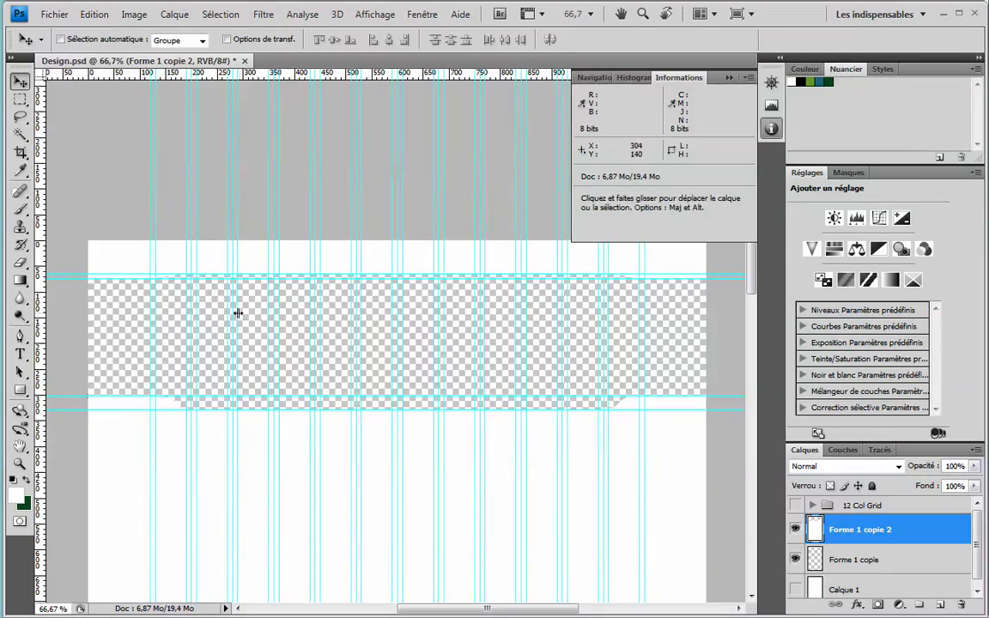
# Add a text box about 254 by 46 pixels in the header's left part containing "Logo", and colour the text black
pyautogui.press('z')
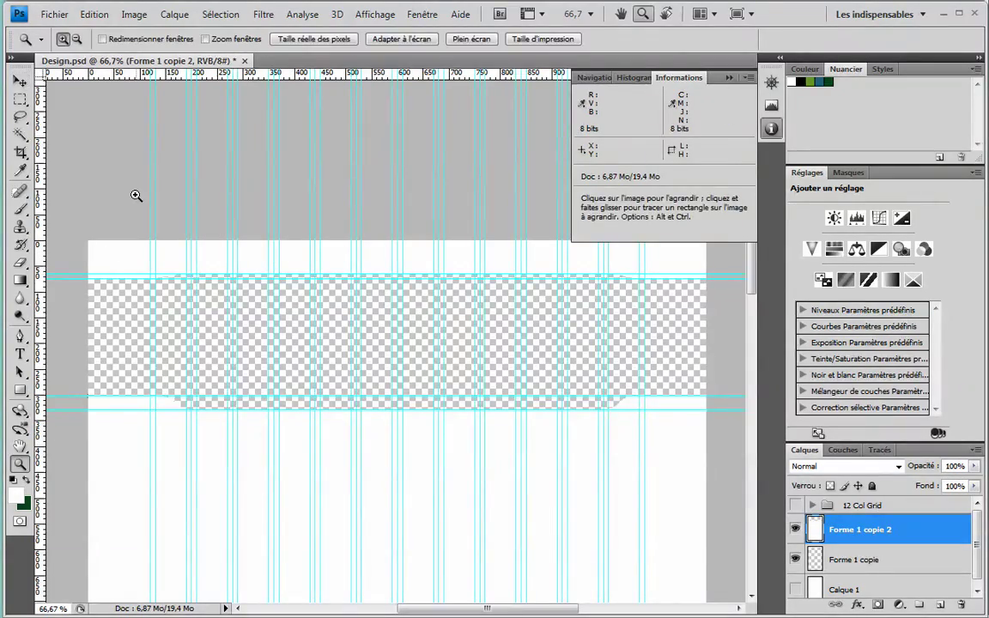
pyautogui.moveTo(180, 286); pyautogui.dragTo(275, 307)
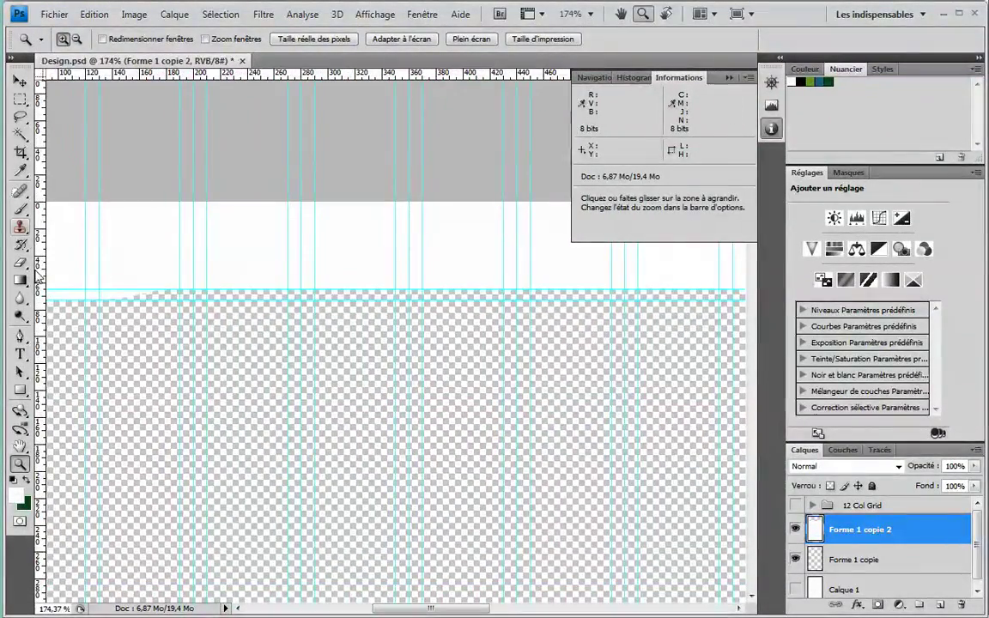
pyautogui.click(22, 353)
pyautogui.moveTo(120, 213); pyautogui.dragTo(462, 275)
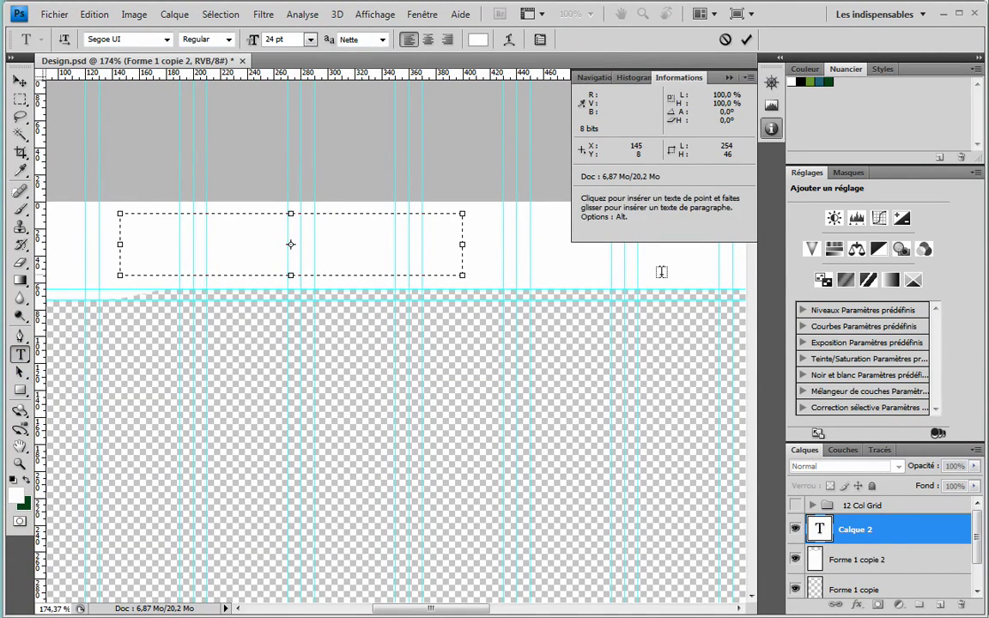
pyautogui.hotkey('ctrl', 'a')
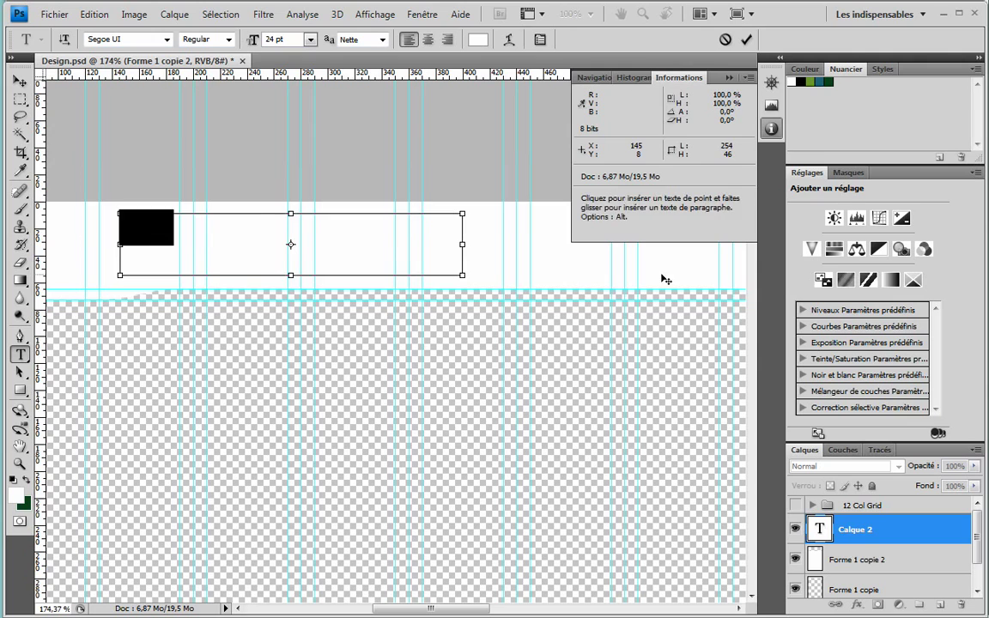
pyautogui.click(13, 481)
pyautogui.click(25, 481)
pyautogui.click(26, 481)
# Set the "Logo" text to Arial at 36 pt and move it slightly lower in the header
pyautogui.click(167, 39)
pyautogui.click(142, 40)
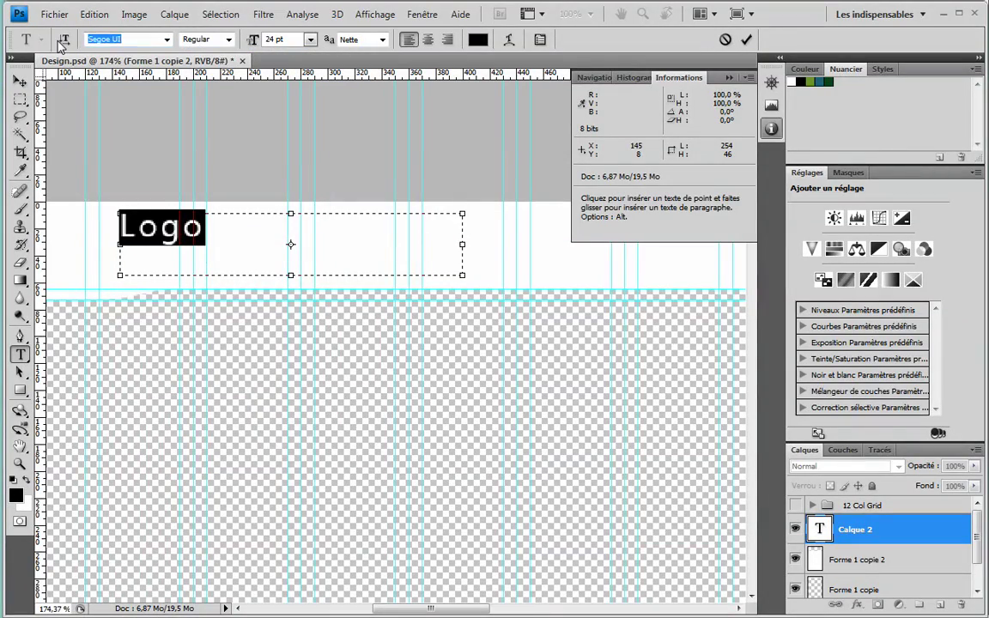
pyautogui.write('Arial')
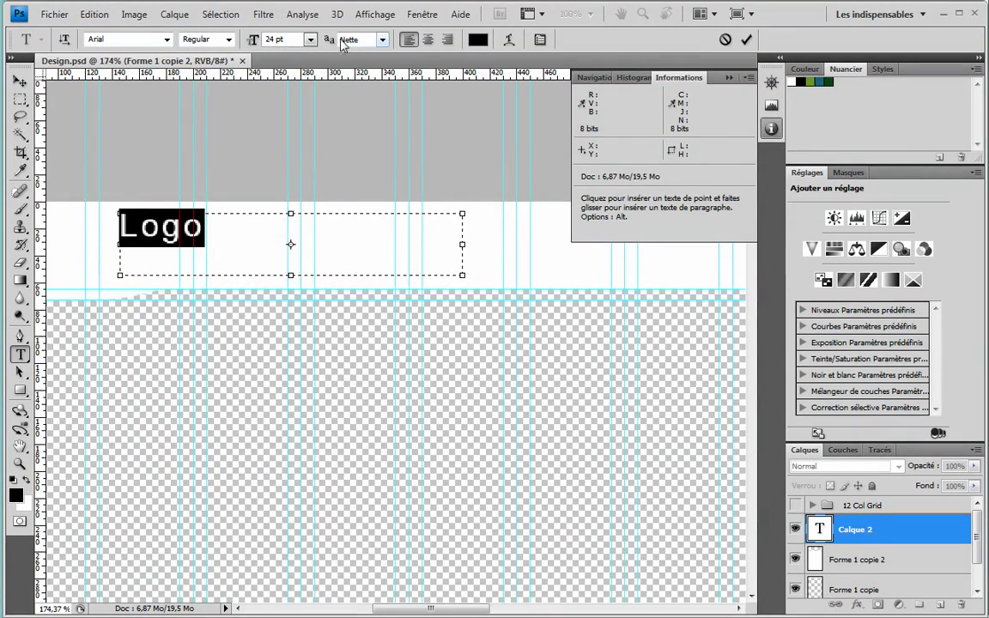
pyautogui.click(310, 40)
pyautogui.click(292, 229)
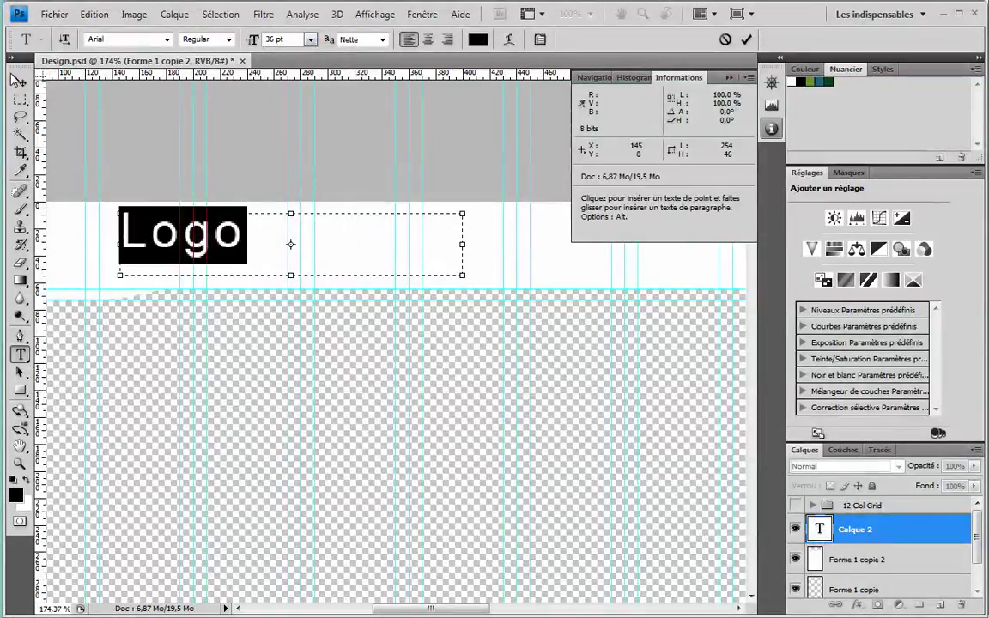
pyautogui.click(18, 79)
pyautogui.moveTo(135, 220); pyautogui.dragTo(136, 235)
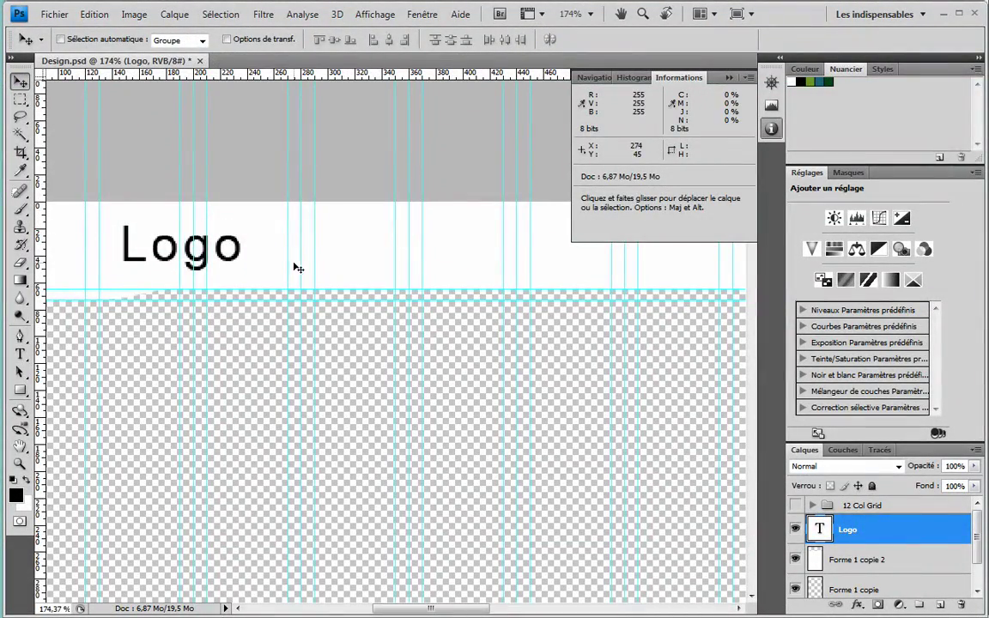
# Add a text box about 282 by 34 pixels in the middle of the header containing "Blog"
pyautogui.hscroll(1, 332, 293)
pyautogui.press('z')
pyautogui.keyDown('alt'); pyautogui.click(249, 270); pyautogui.keyUp('alt')
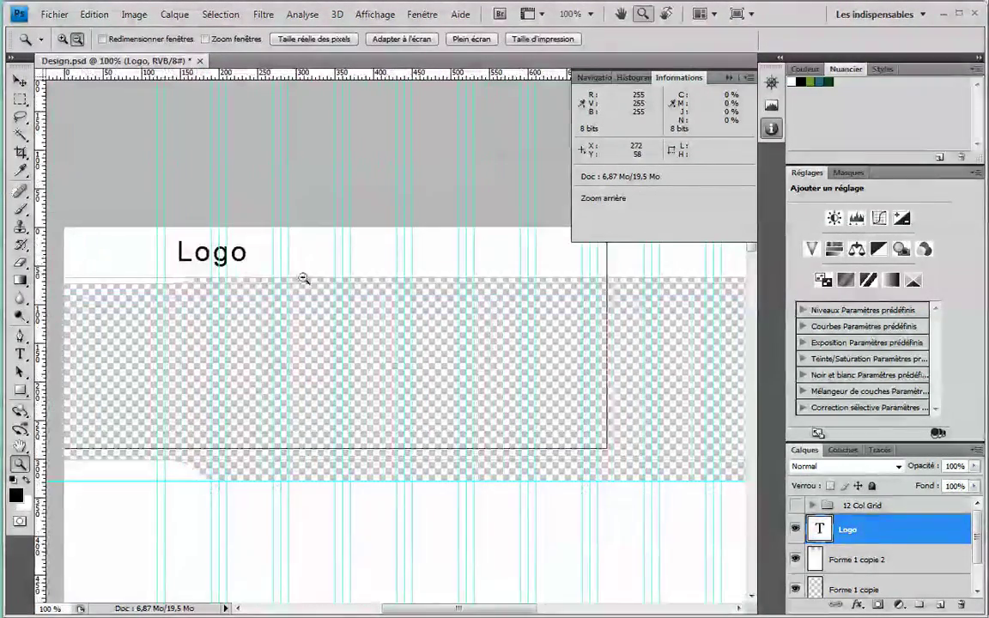
pyautogui.keyDown('alt'); pyautogui.click(302, 275); pyautogui.keyUp('alt')
pyautogui.moveTo(439, 310); pyautogui.dragTo(380, 285)
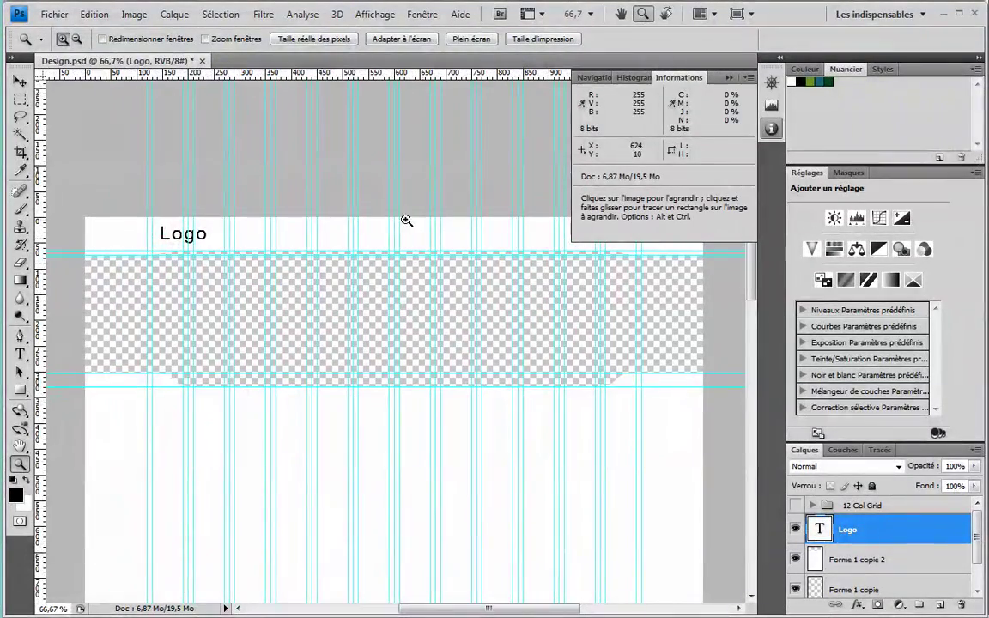
pyautogui.moveTo(317, 219); pyautogui.dragTo(684, 309)
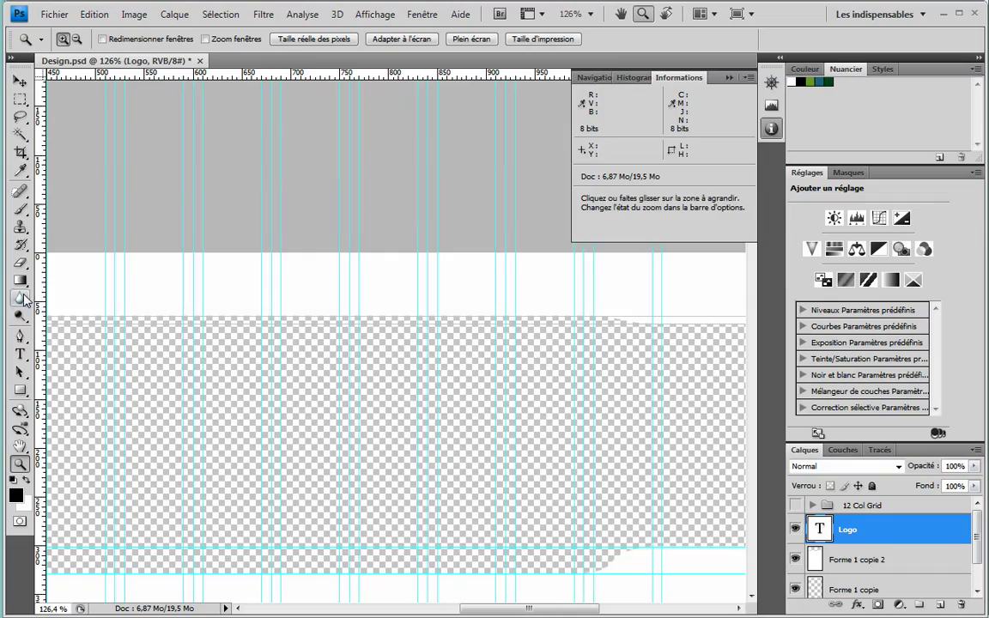
pyautogui.click(21, 354)
pyautogui.press('space')
pyautogui.moveTo(268, 263); pyautogui.dragTo(397, 263)
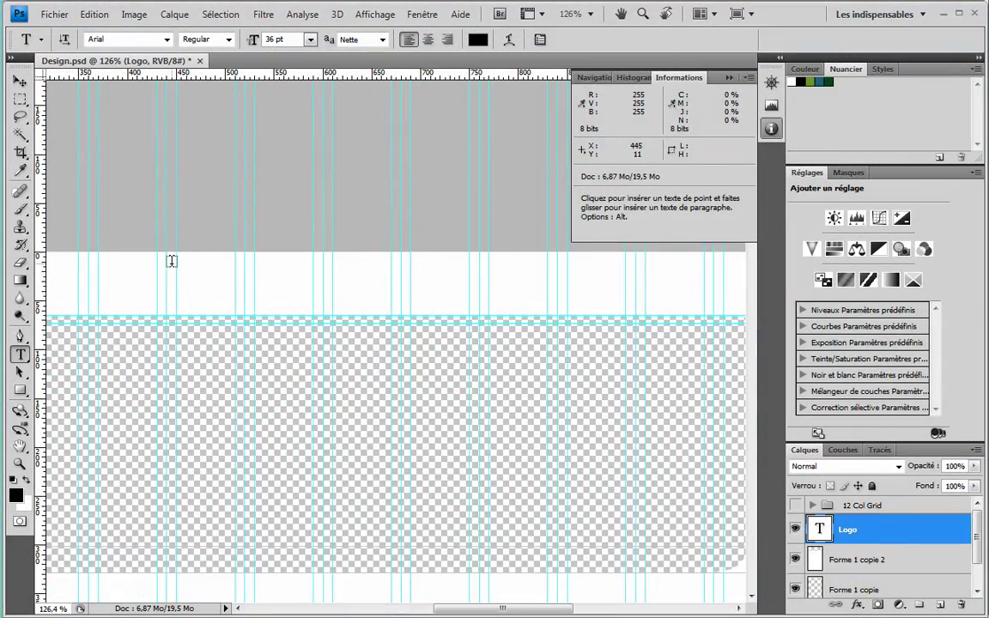
pyautogui.moveTo(176, 270); pyautogui.dragTo(334, 307)
pyautogui.moveTo(428, 297); pyautogui.dragTo(451, 303)
pyautogui.write('Blog')
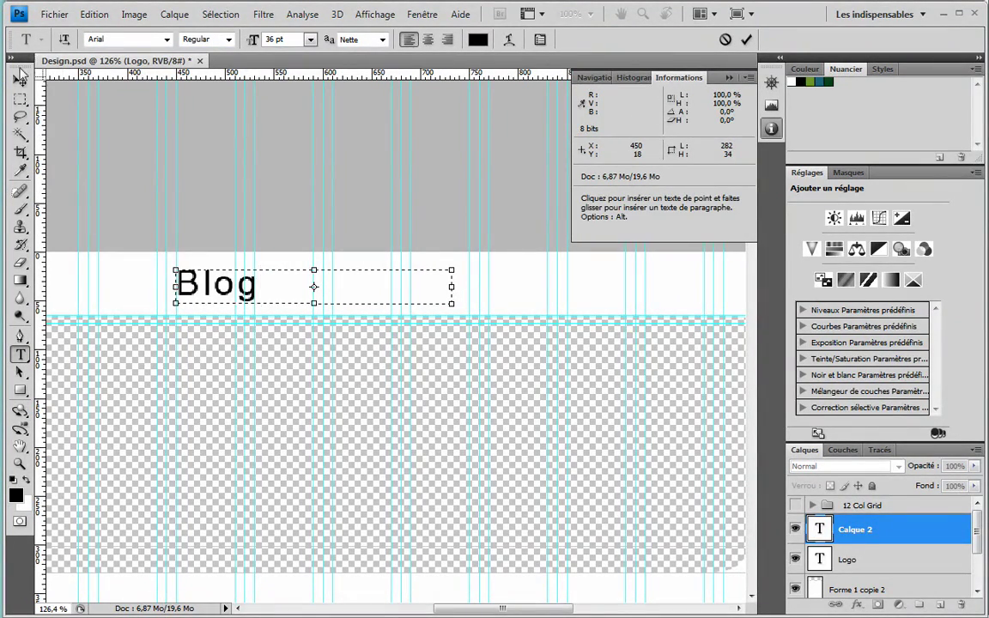
pyautogui.click(20, 77)
pyautogui.moveTo(189, 266); pyautogui.dragTo(206, 290)
# Right-align the "Blog" text within its box and move it about 40 pixels left
pyautogui.doubleClick(817, 532)
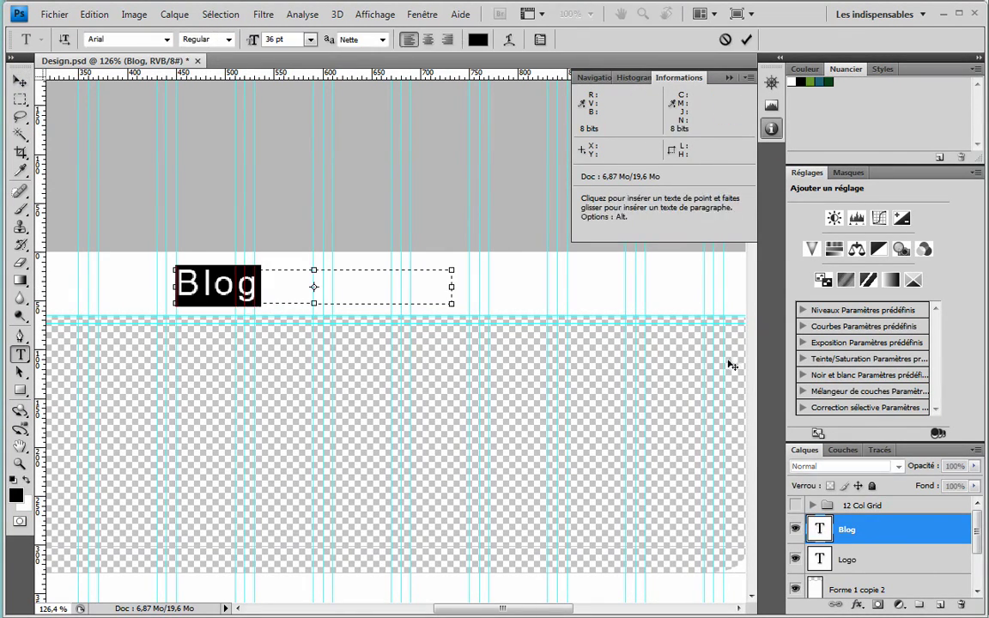
pyautogui.click(446, 40)
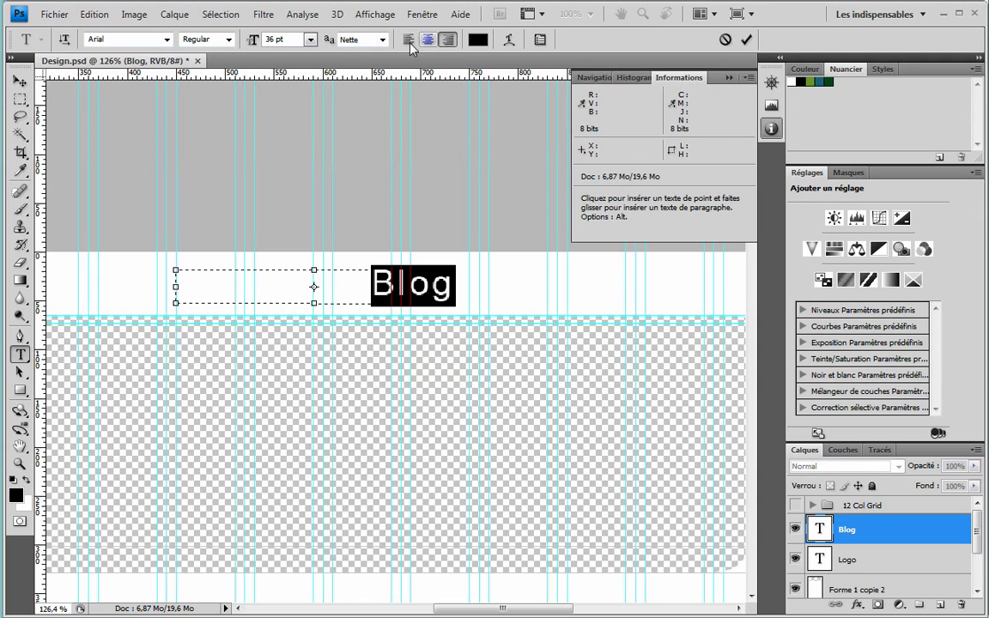
pyautogui.click(19, 82)
pyautogui.moveTo(444, 295); pyautogui.dragTo(399, 295)
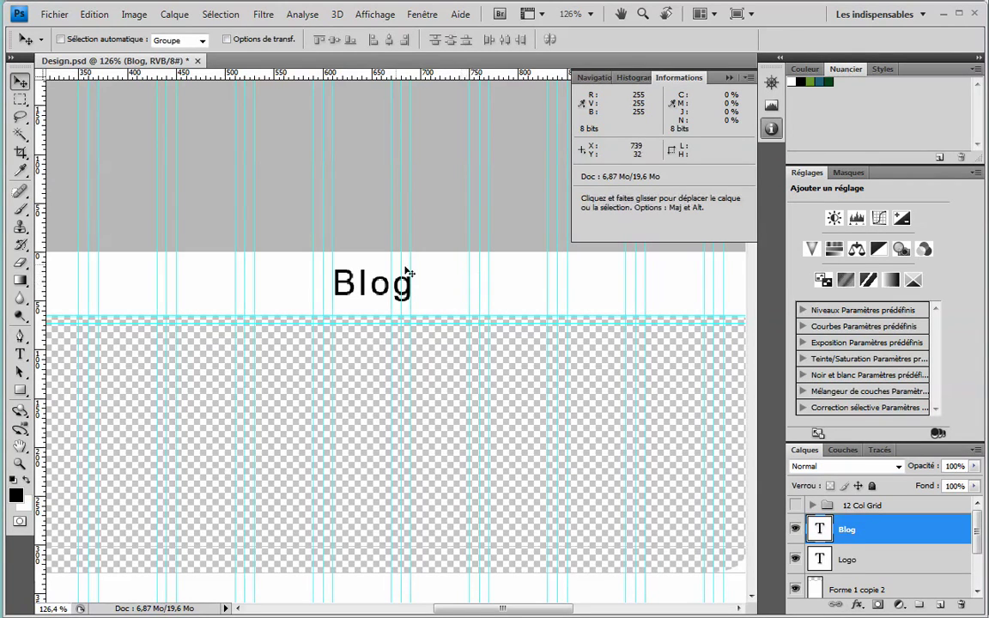
# Add a left-aligned text box of about 269 by 72 pixels containing "Tutoriel" beside "Blog", and lower it level with that text
pyautogui.click(20, 353)
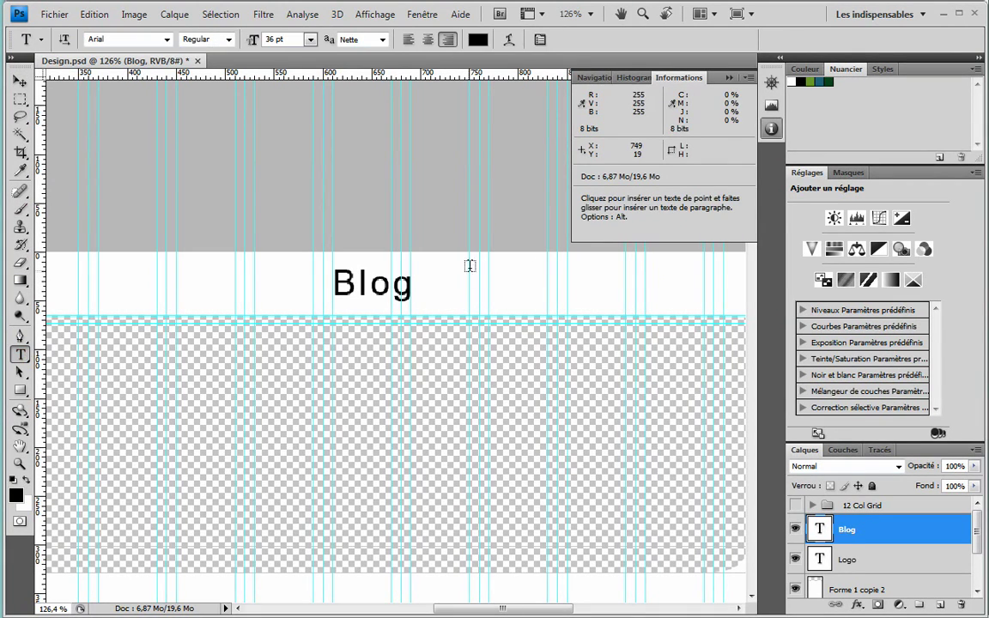
pyautogui.moveTo(469, 250); pyautogui.dragTo(731, 322)
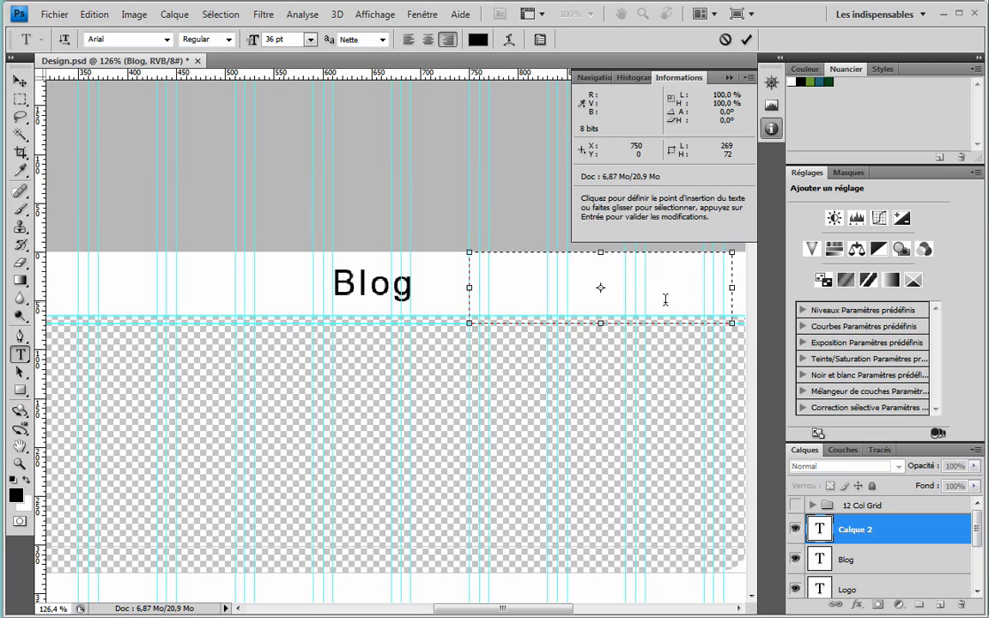
pyautogui.write('Tutoriel')
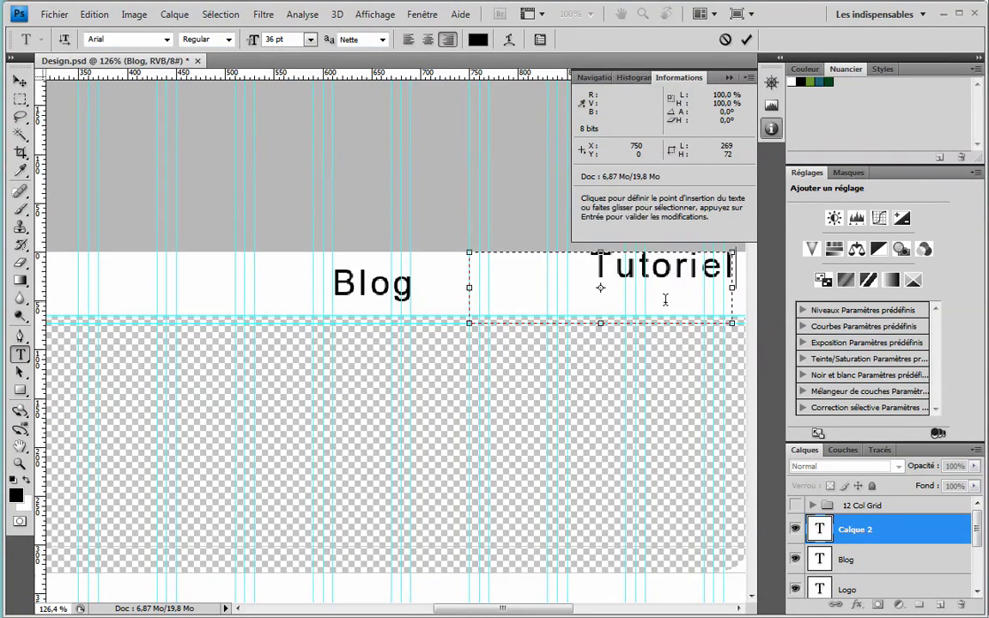
pyautogui.click(409, 39)
pyautogui.click(20, 80)
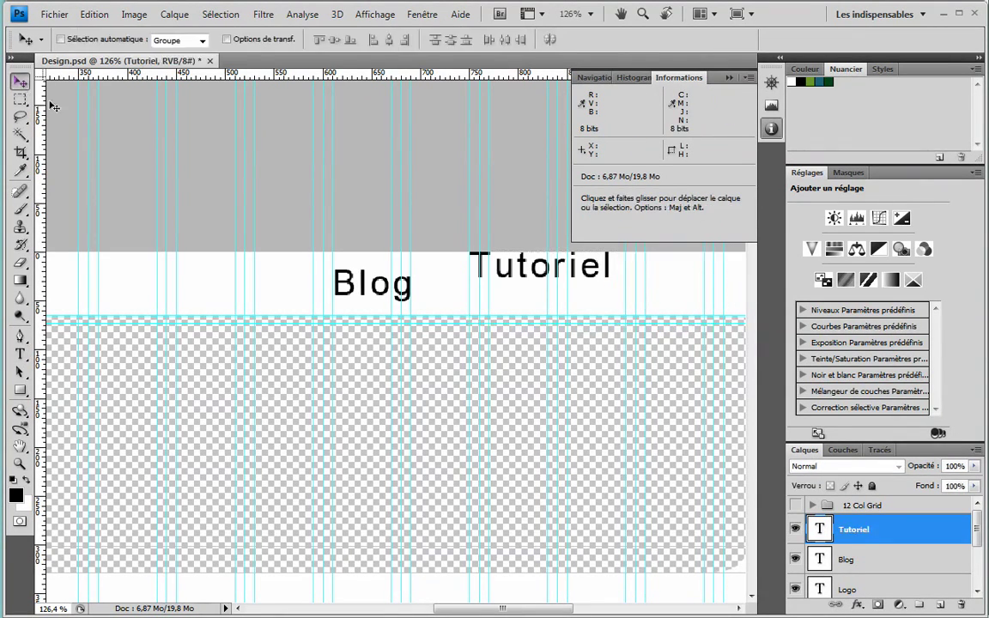
pyautogui.moveTo(512, 286)
pyautogui.mouseDown()
pyautogui.moveTo(512, 304)
pyautogui.moveTo(382, 299)
pyautogui.moveTo(525, 302)
pyautogui.moveTo(513, 298)
pyautogui.mouseUp()
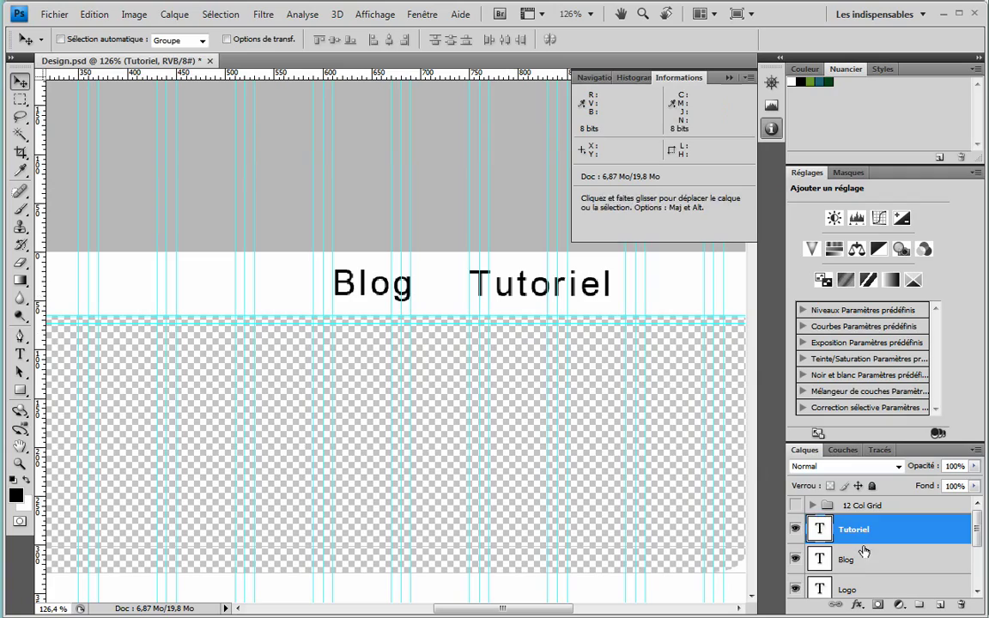
# Move the "Tutoriel" and "Blog" texts together about 125 pixels left in the header
pyautogui.keyDown('shift'); pyautogui.click(866, 565); pyautogui.keyUp('shift')
pyautogui.press('z')
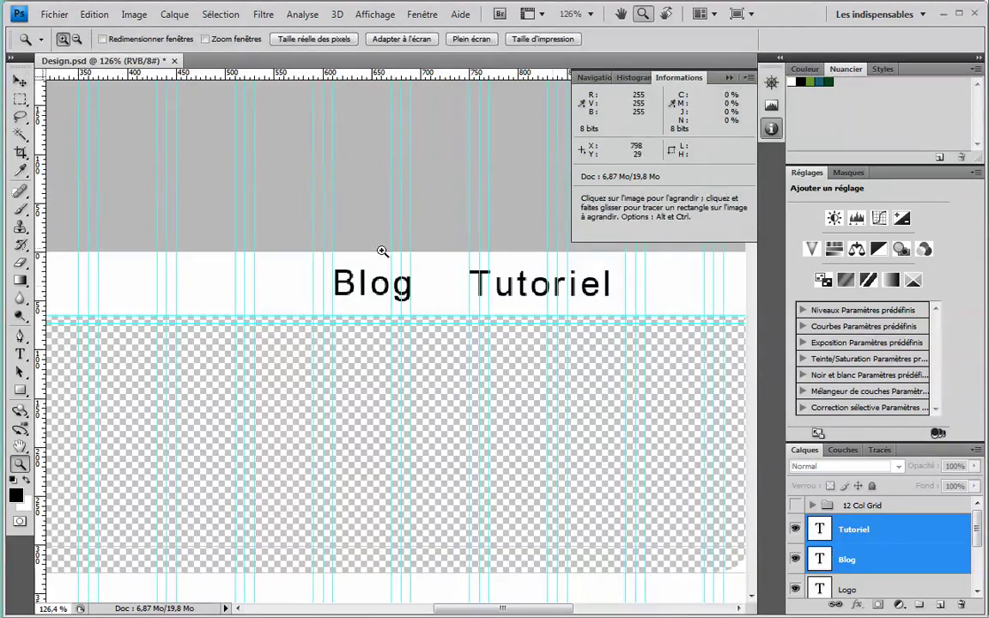
pyautogui.click(21, 81)
pyautogui.moveTo(600, 318); pyautogui.dragTo(483, 293)
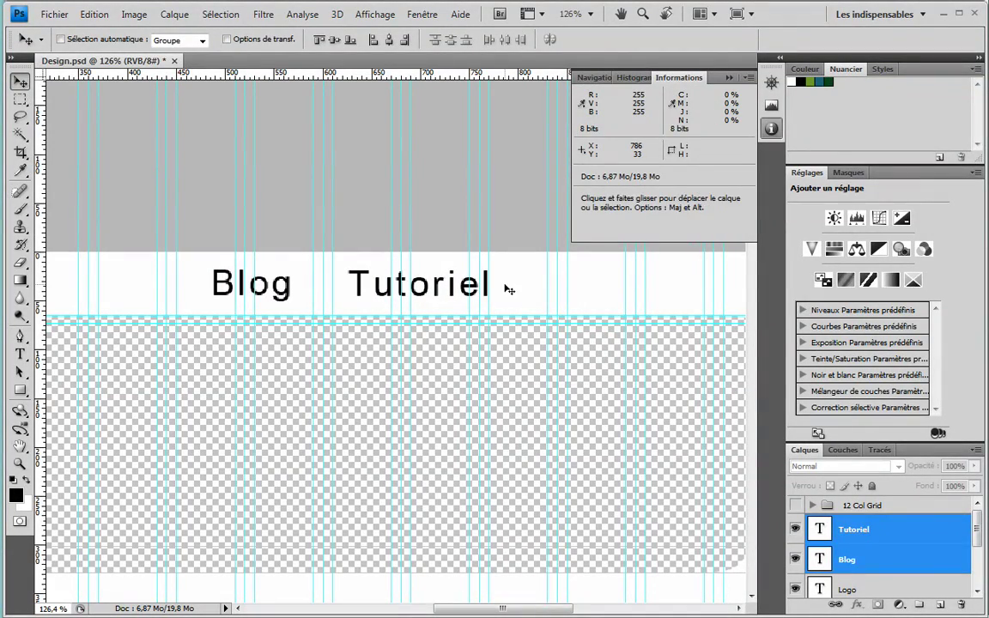
# Add a left-aligned text box containing "A propos" beyond "Tutoriel" in the header, and lower it level with the other texts
pyautogui.moveTo(524, 256); pyautogui.dragTo(680, 320)
pyautogui.click(20, 353)
pyautogui.write('A propos')
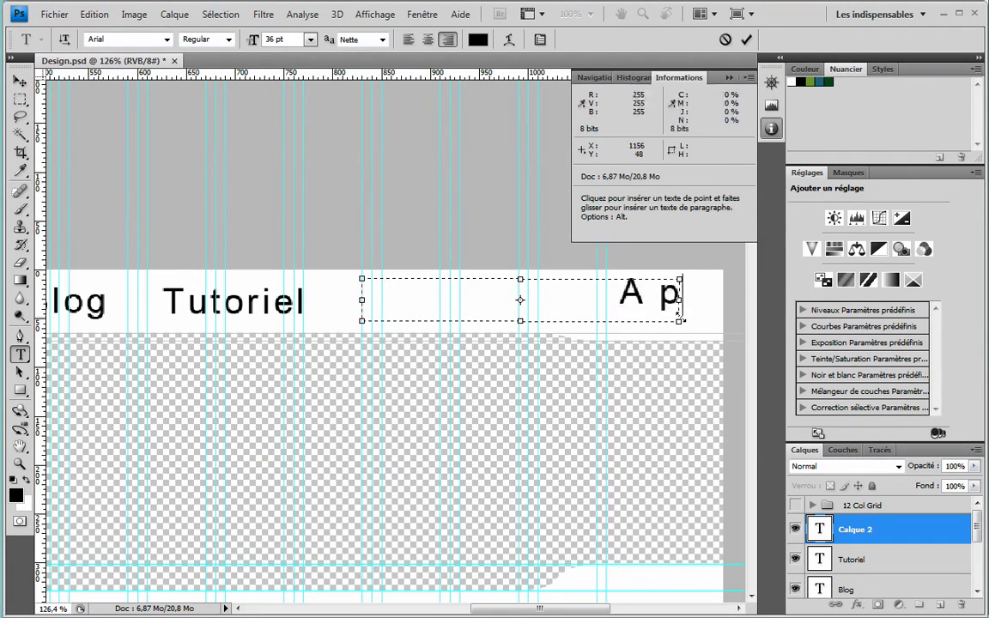
pyautogui.click(408, 39)
pyautogui.click(19, 80)
pyautogui.moveTo(404, 302)
pyautogui.mouseDown()
pyautogui.moveTo(324, 311)
pyautogui.moveTo(406, 314)
pyautogui.mouseUp()
# Move the "A propos", "Tutoriel" and "Blog" texts together about 145 pixels left
pyautogui.keyDown('shift'); pyautogui.click(867, 589); pyautogui.keyUp('shift')
pyautogui.moveTo(505, 334); pyautogui.dragTo(366, 329)
# Add a left-aligned text box of about 210 by 36 pixels containing "Contact" after "A propos" in the header
pyautogui.click(21, 355)
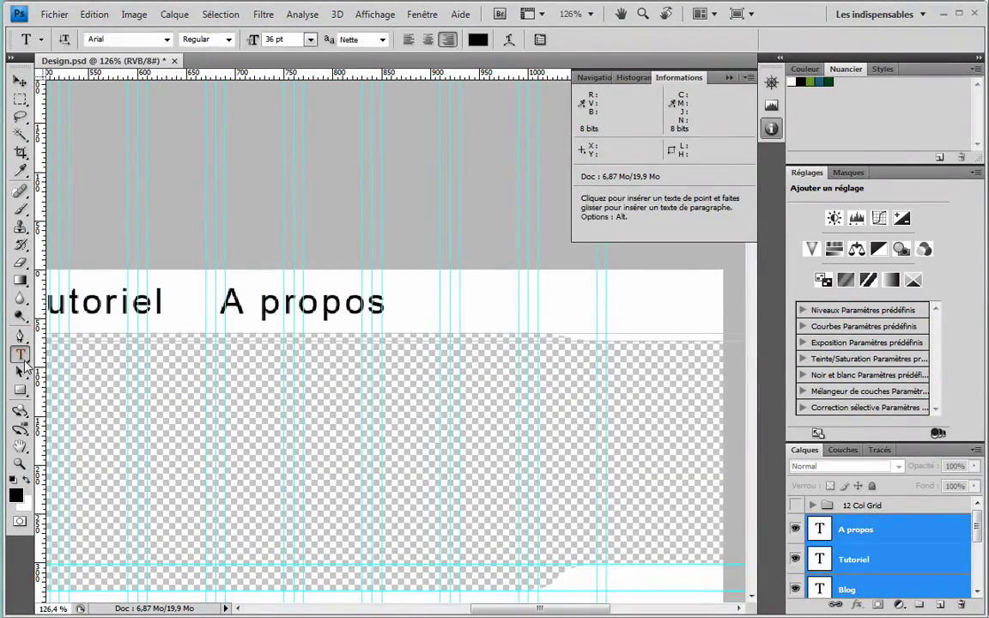
pyautogui.moveTo(438, 282); pyautogui.dragTo(646, 324)
pyautogui.write('Contact')
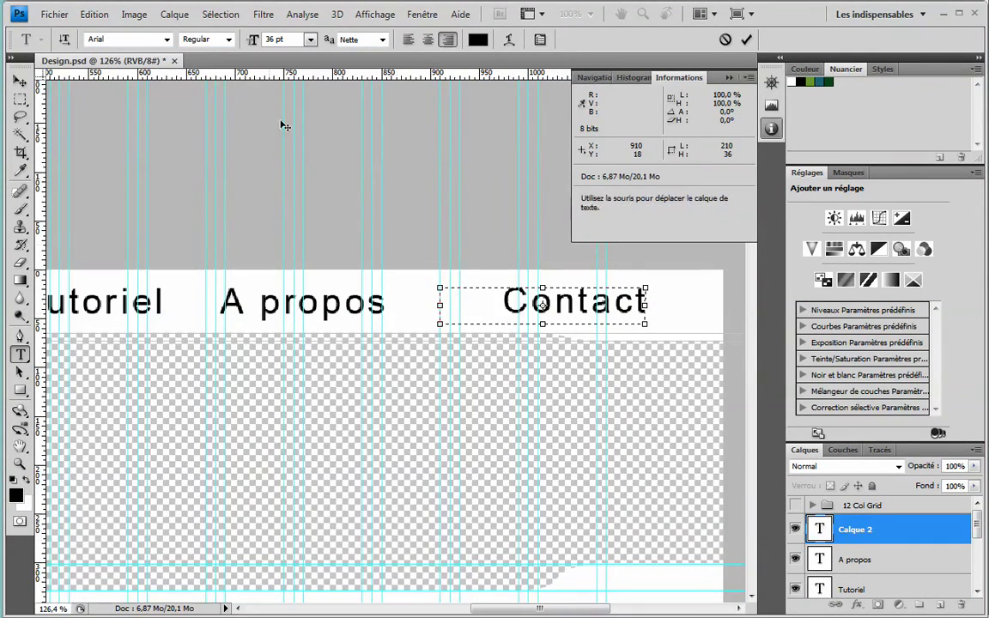
pyautogui.hotkey('ctrl', 'shift', 'l')
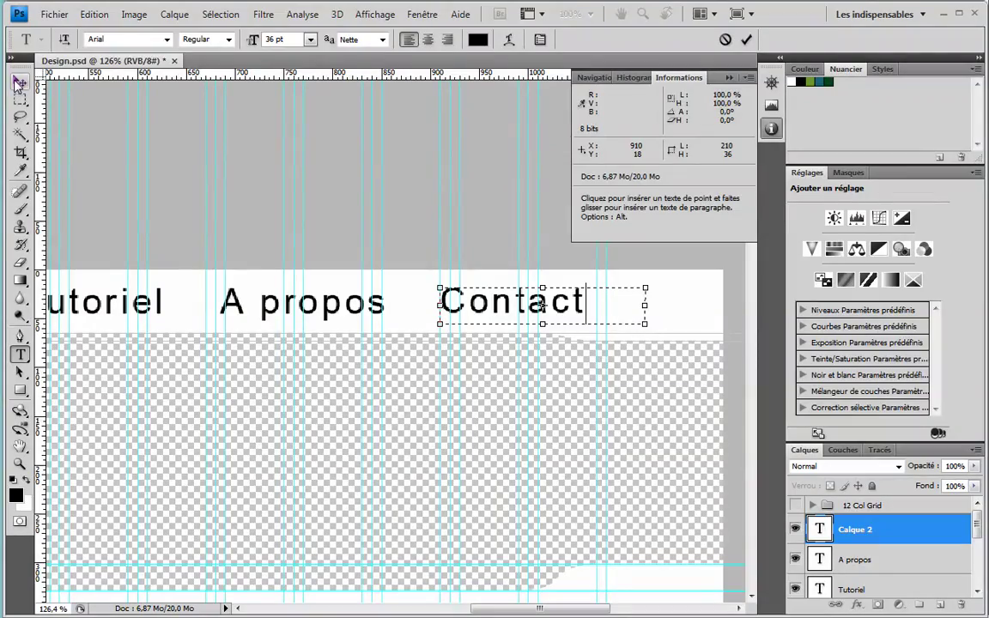
pyautogui.hotkey('ctrl', 'Return')
pyautogui.press('v')
# Set the "Contact" text to 24 pt and colour it medium grey, viewing the header at 100%
pyautogui.hscroll(-3, 325, 291)
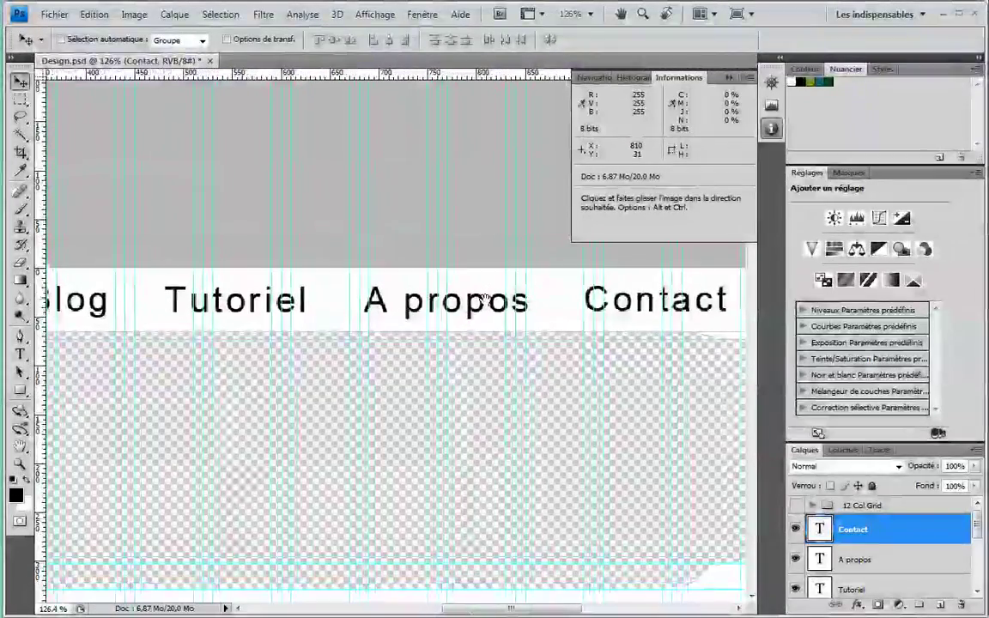
pyautogui.moveTo(110, 293); pyautogui.dragTo(159, 297)
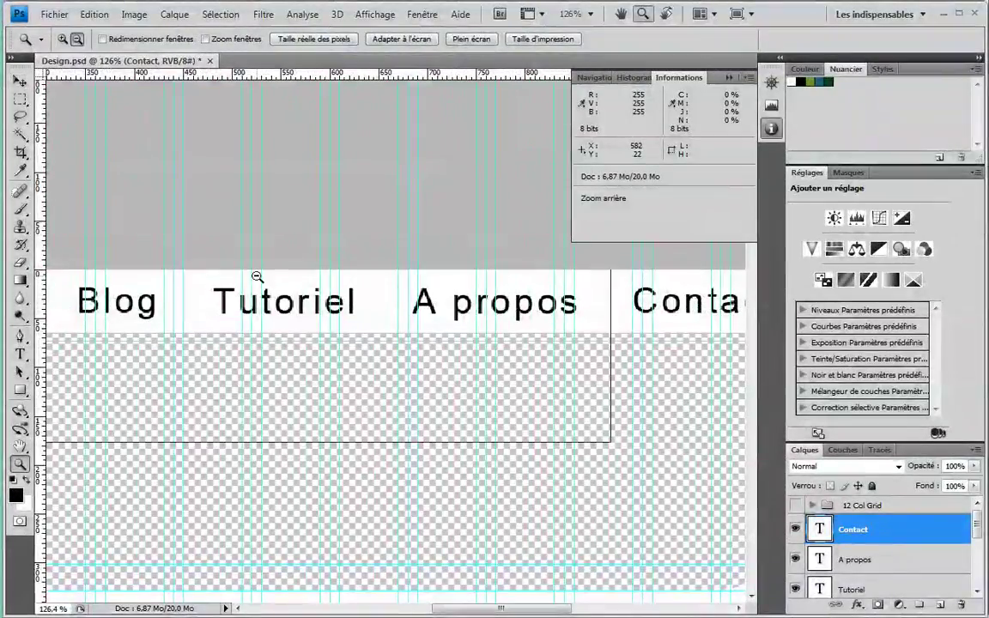
pyautogui.keyDown('alt'); pyautogui.click(257, 278); pyautogui.keyUp('alt')
pyautogui.keyDown('alt'); pyautogui.click(356, 276); pyautogui.keyUp('alt')
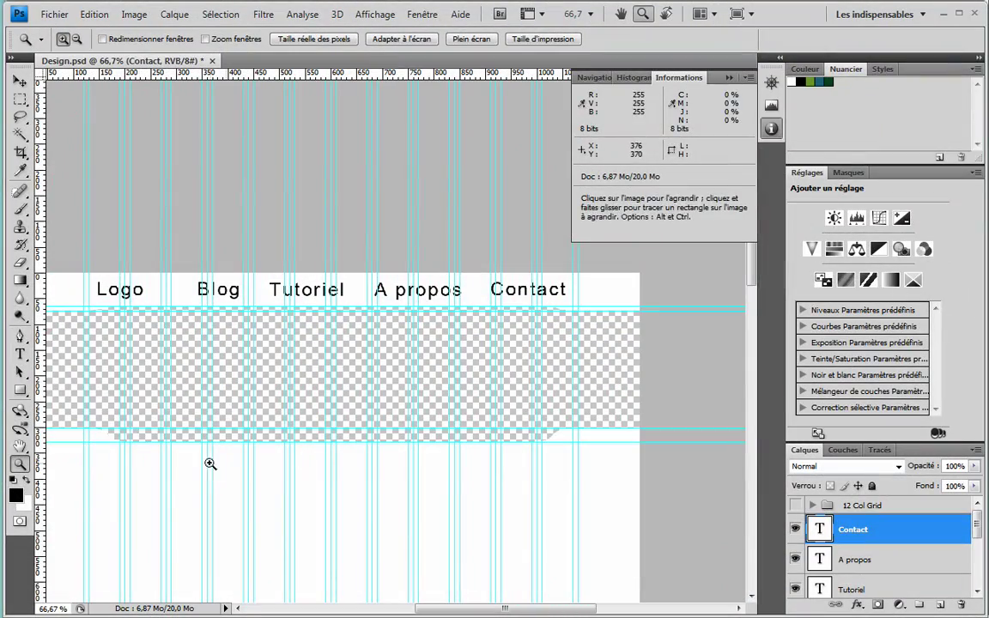
pyautogui.doubleClick(21, 465)
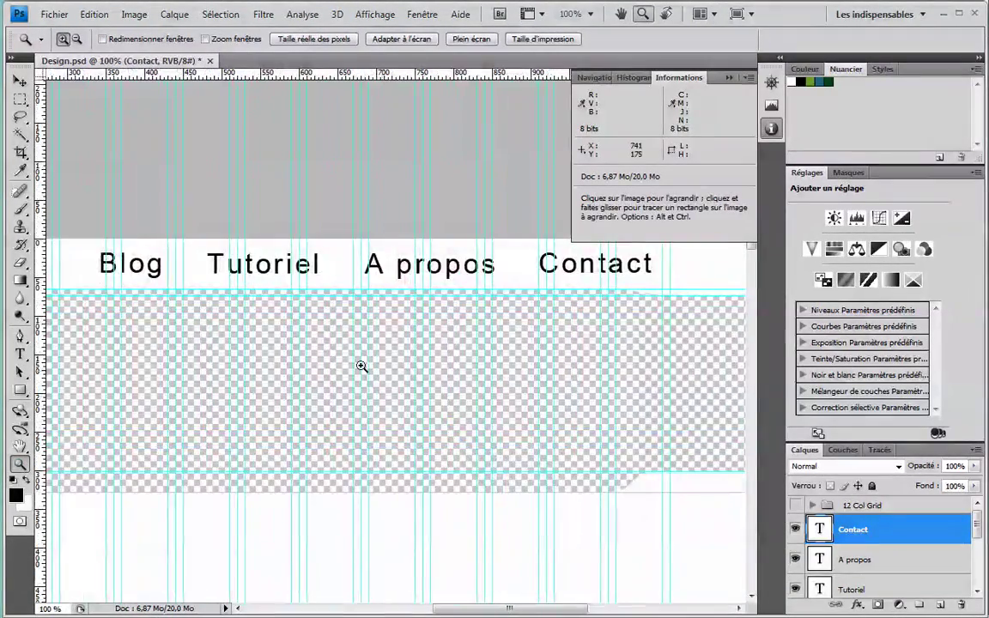
pyautogui.moveTo(305, 302); pyautogui.dragTo(442, 303)
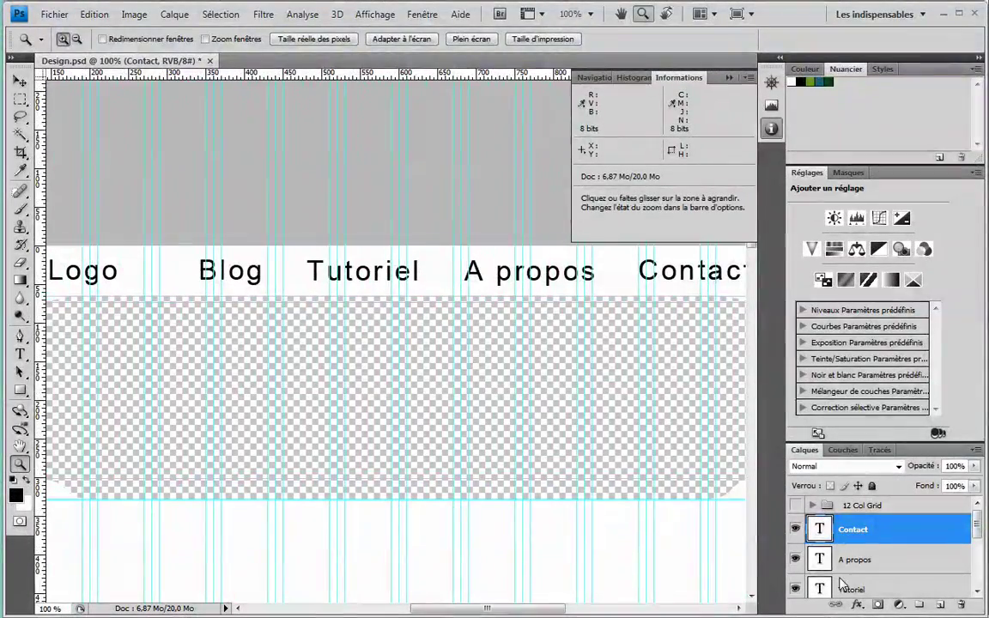
pyautogui.doubleClick(822, 530)
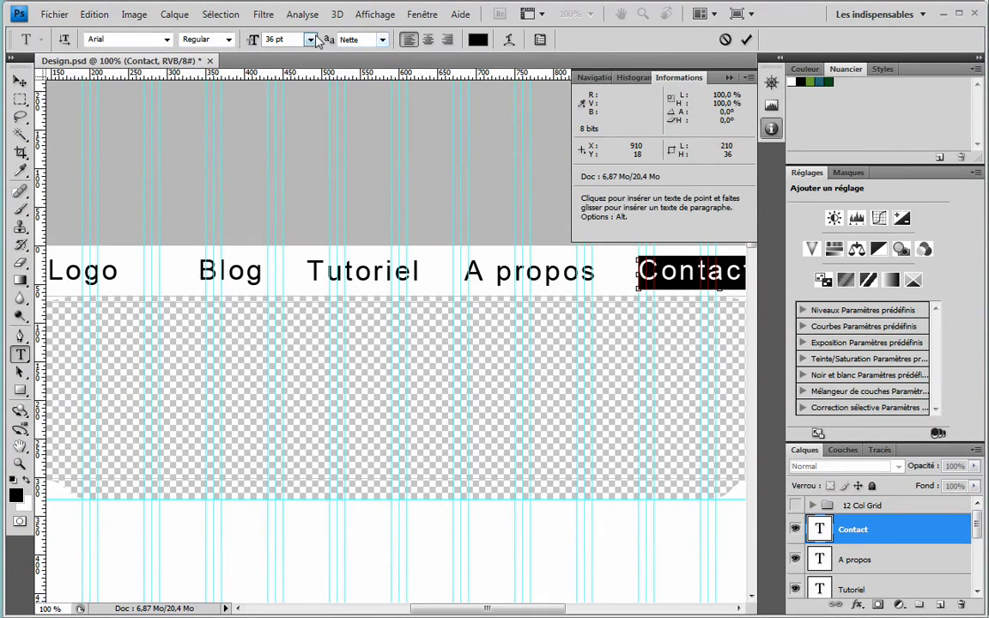
pyautogui.write('24')
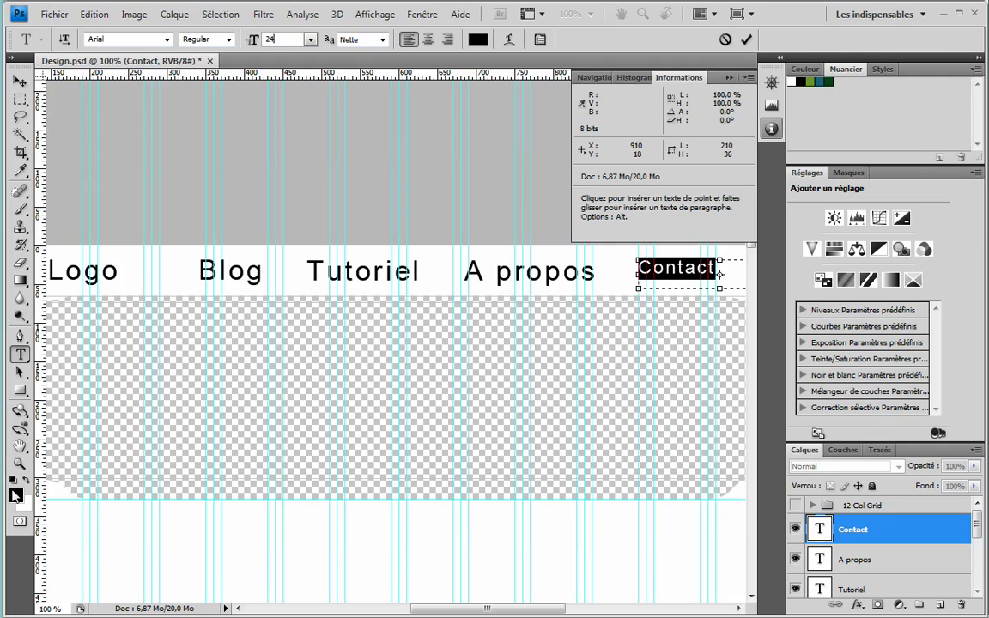
pyautogui.click(17, 495)
pyautogui.moveTo(453, 317)
pyautogui.mouseDown()
pyautogui.moveTo(430, 311)
pyautogui.moveTo(398, 241)
pyautogui.mouseUp()
pyautogui.click(772, 136)
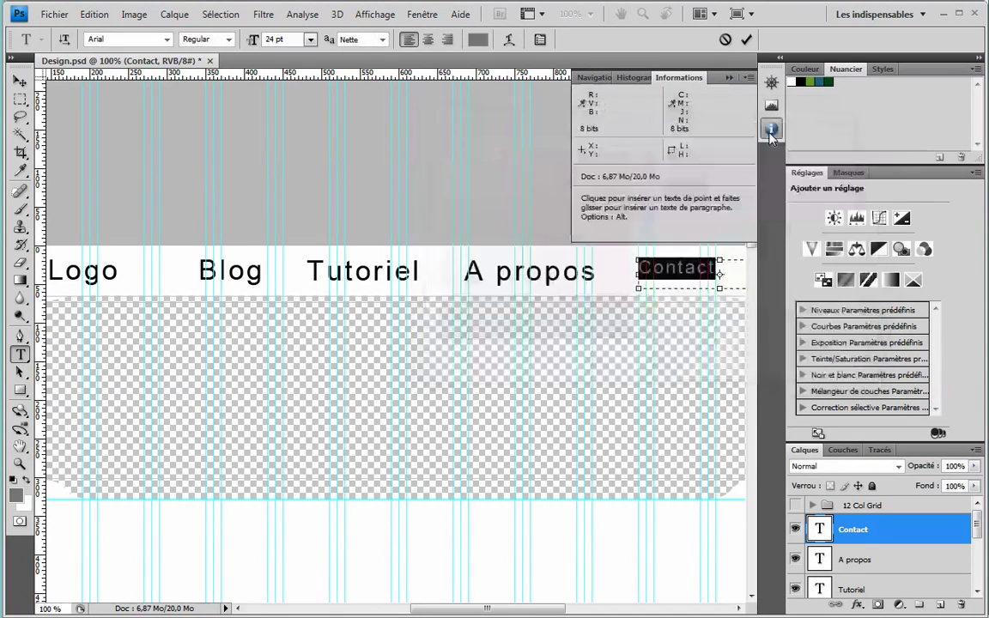
# Save the current grey as a swatch named "Gris" and move the "Contact" text slightly lower in the header
pyautogui.click(872, 561)
pyautogui.press('z')
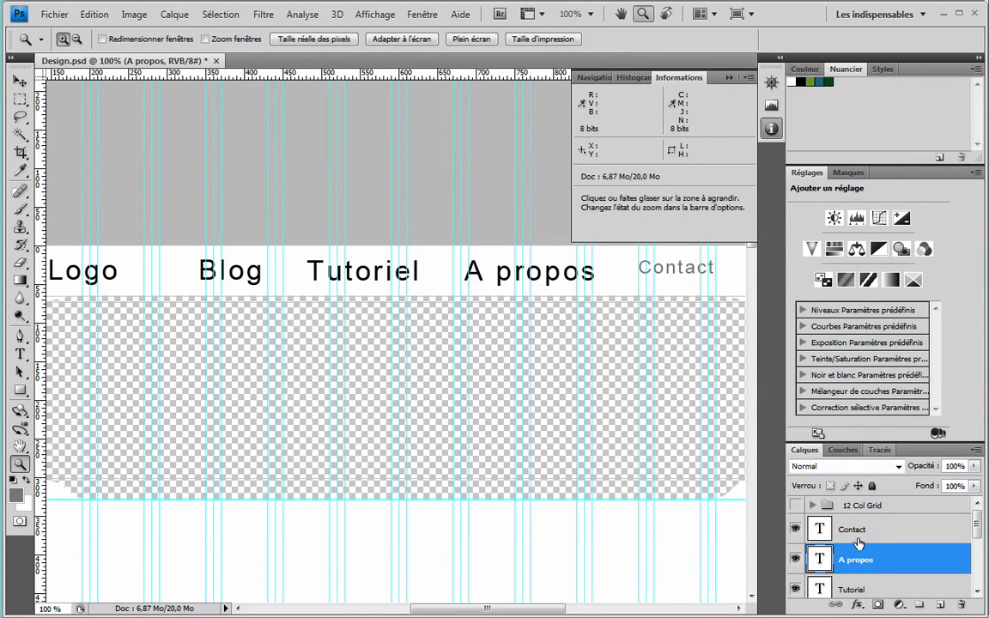
pyautogui.click(858, 541)
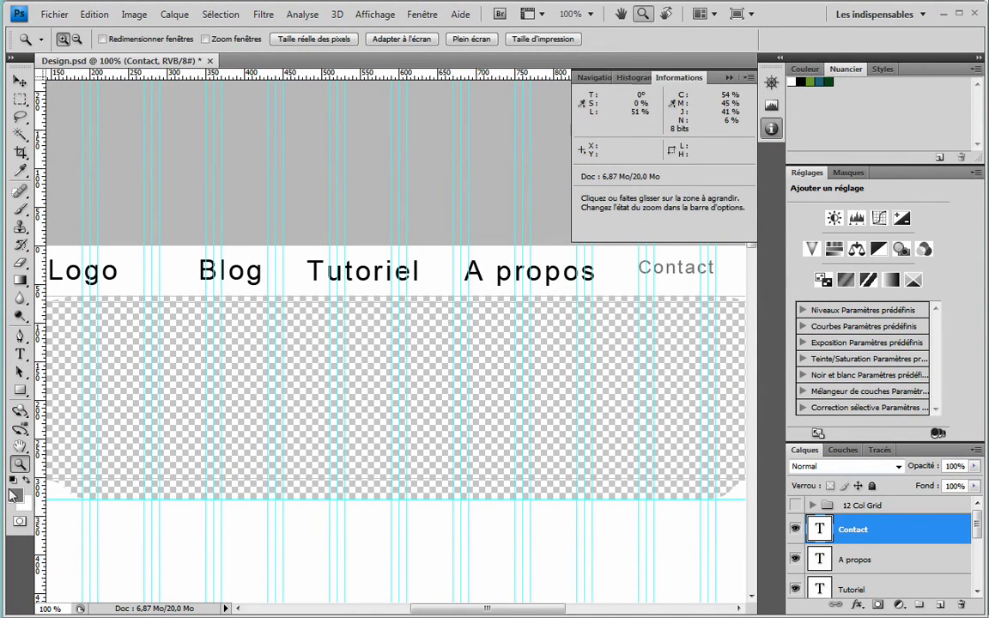
pyautogui.click(854, 89)
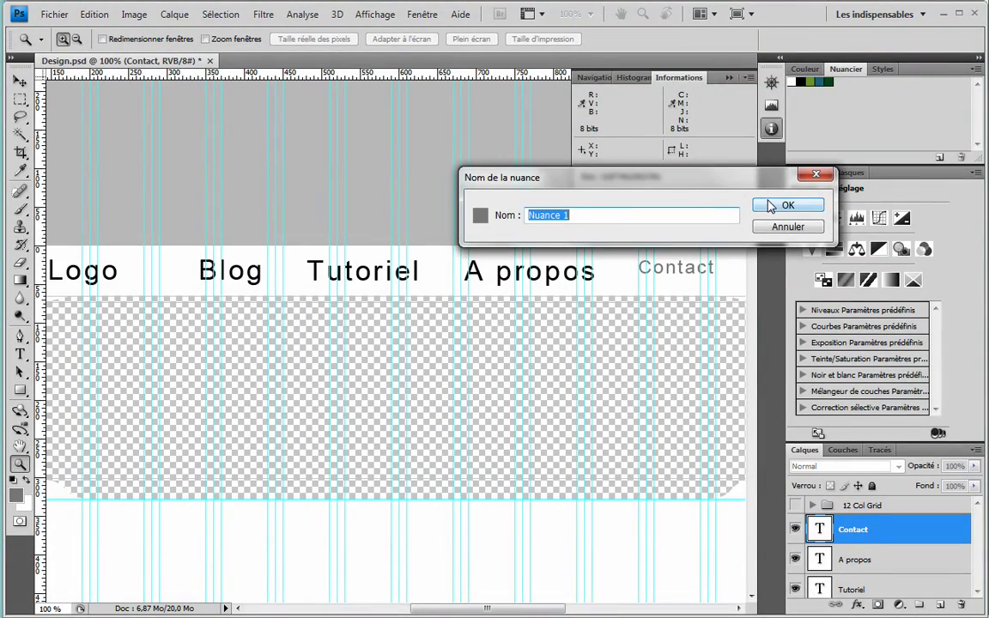
pyautogui.write('Gris')
pyautogui.press('Return')
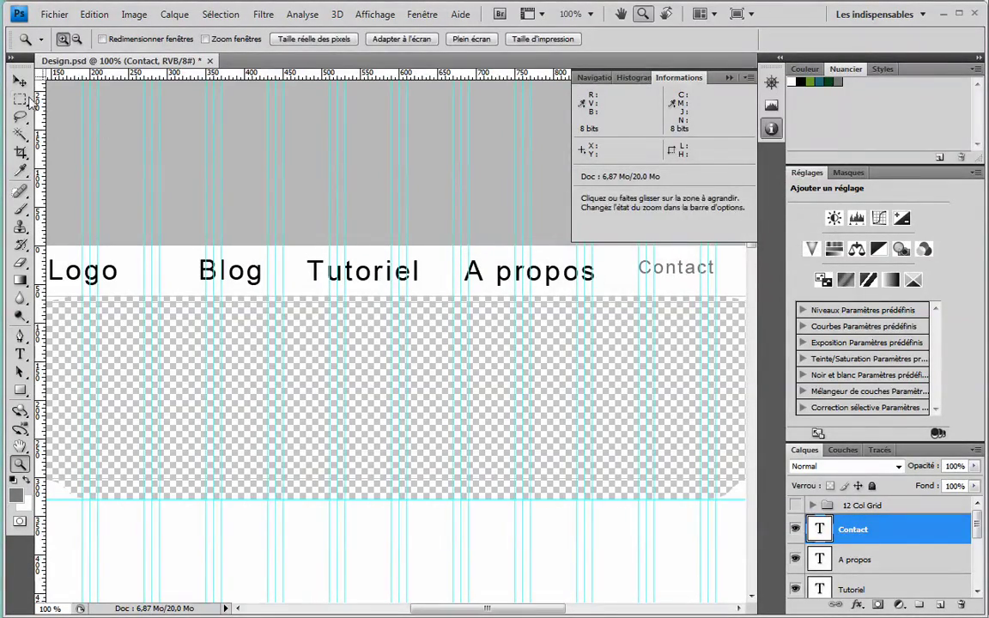
pyautogui.press('v')
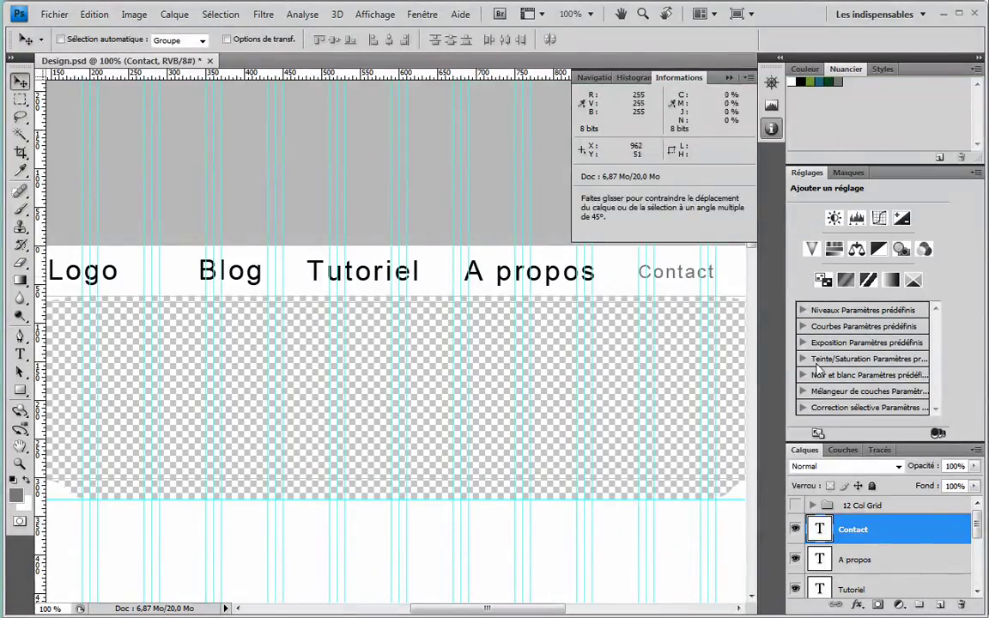
# Set the "A propos" text to 24 pt in the Gris swatch colour and move it about 50 pixels right, level with "Contact"
pyautogui.doubleClick(821, 532)
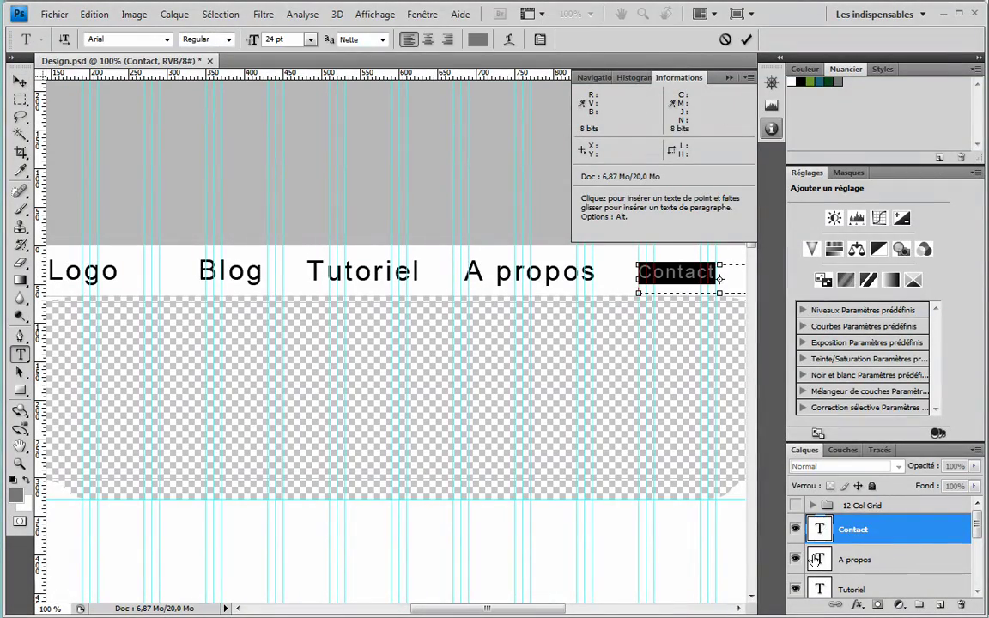
pyautogui.doubleClick(814, 560)
pyautogui.doubleClick(820, 537)
pyautogui.doubleClick(820, 562)
pyautogui.write('24')
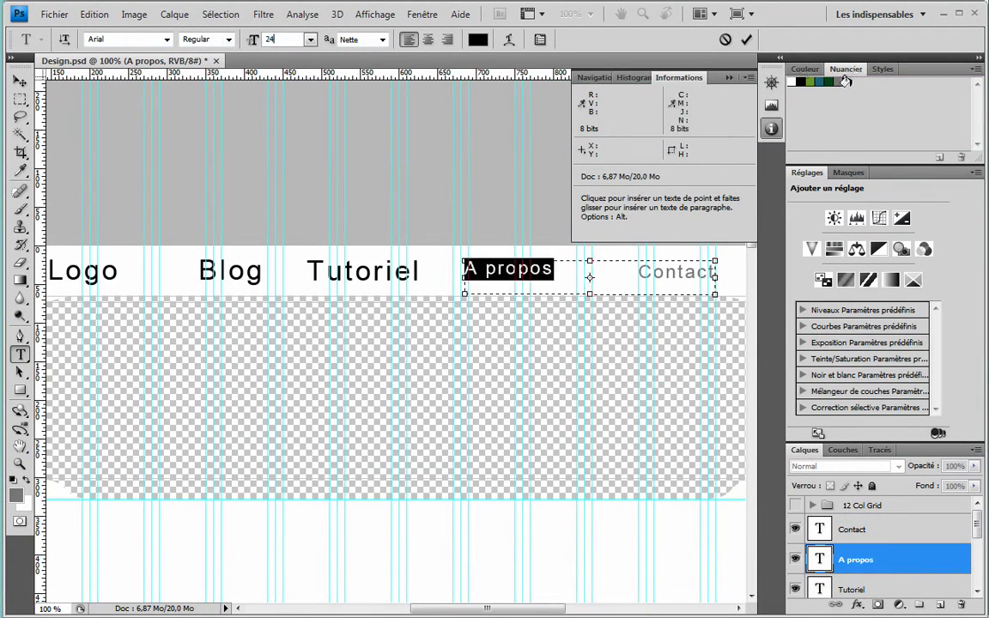
pyautogui.click(841, 82)
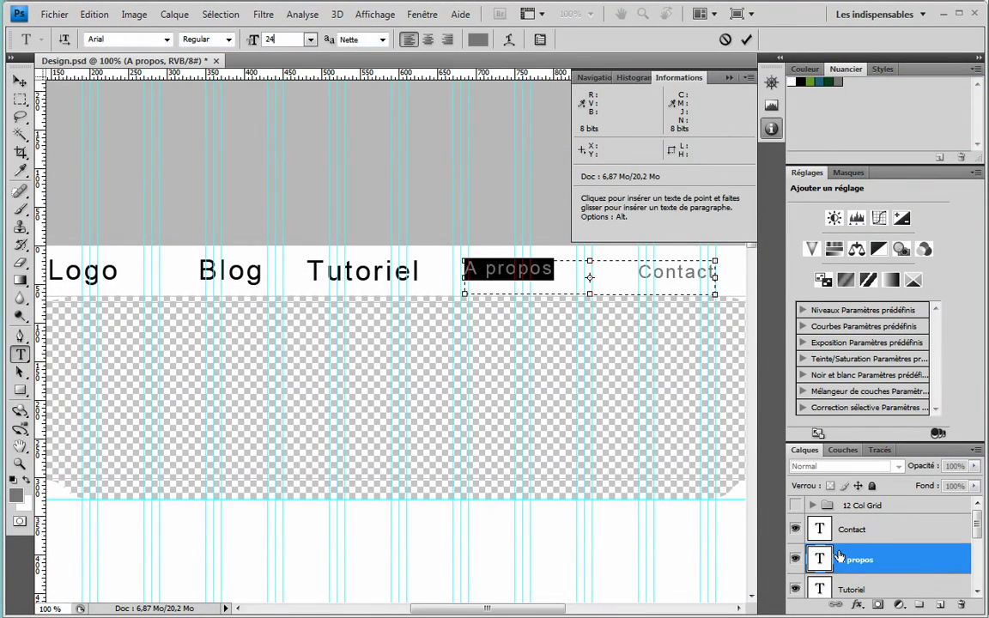
pyautogui.hotkey('ctrl', 'Return')
pyautogui.moveTo(539, 268); pyautogui.dragTo(582, 275)
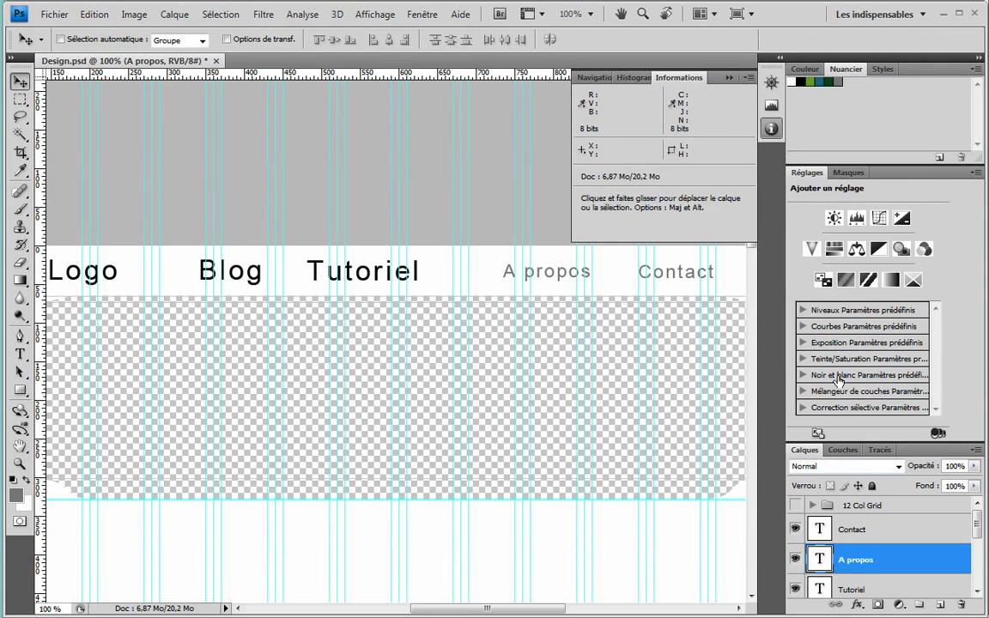
# Move the "Contact" and "A propos" texts together about 15 pixels right
pyautogui.keyDown('ctrl'); pyautogui.click(850, 589); pyautogui.keyUp('ctrl')
pyautogui.keyDown('ctrl'); pyautogui.click(850, 589); pyautogui.keyUp('ctrl')
pyautogui.keyDown('ctrl'); pyautogui.click(853, 529); pyautogui.keyUp('ctrl')
pyautogui.moveTo(543, 272); pyautogui.dragTo(556, 273)
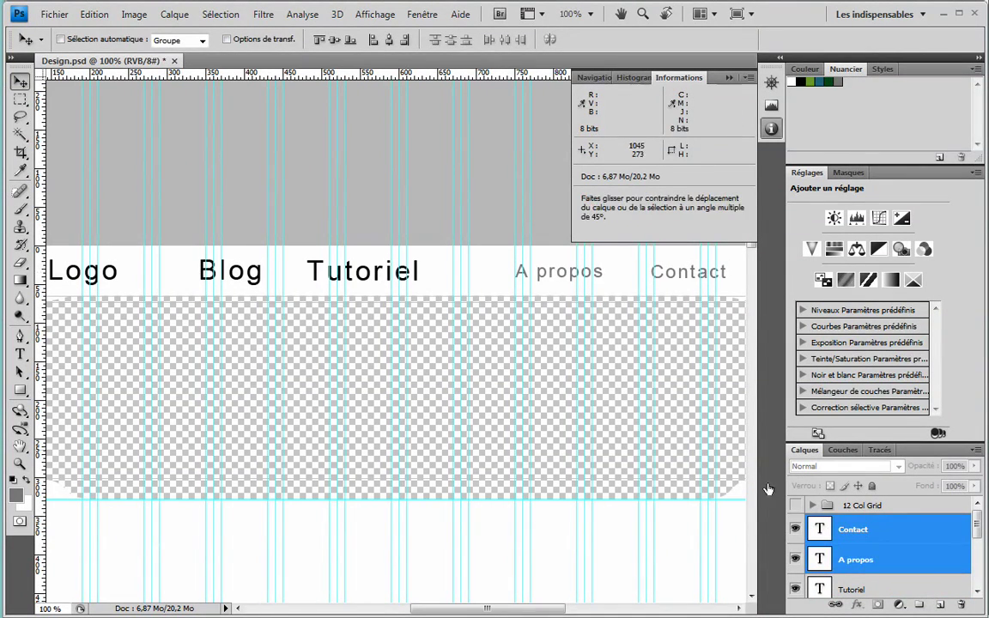
# Set the "Tutoriel" text to 24 pt in the Gris swatch colour and move it about 110 pixels right, nearer "A propos"
pyautogui.doubleClick(819, 589)
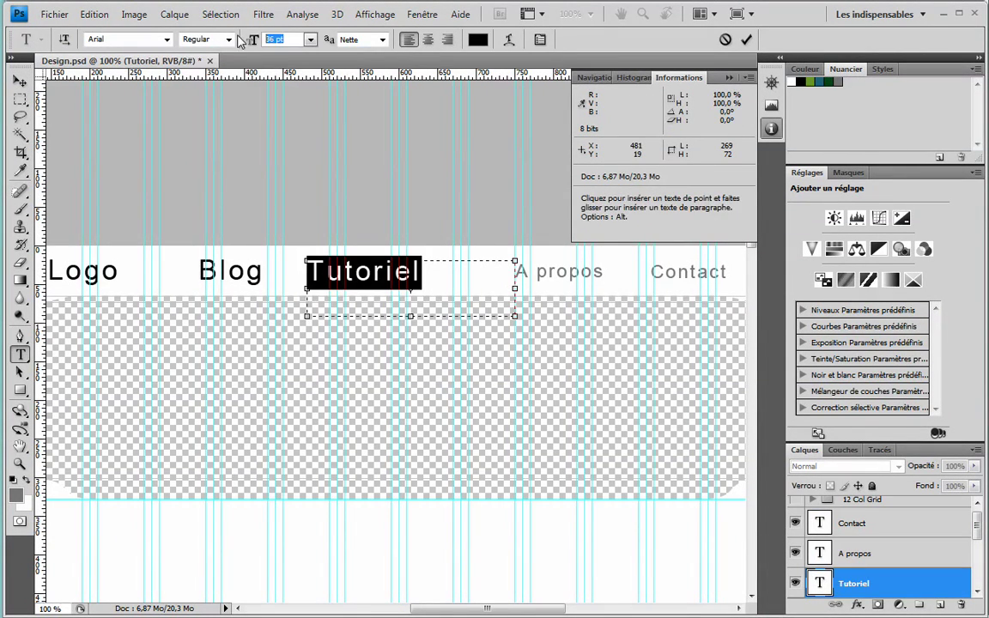
pyautogui.write('24')
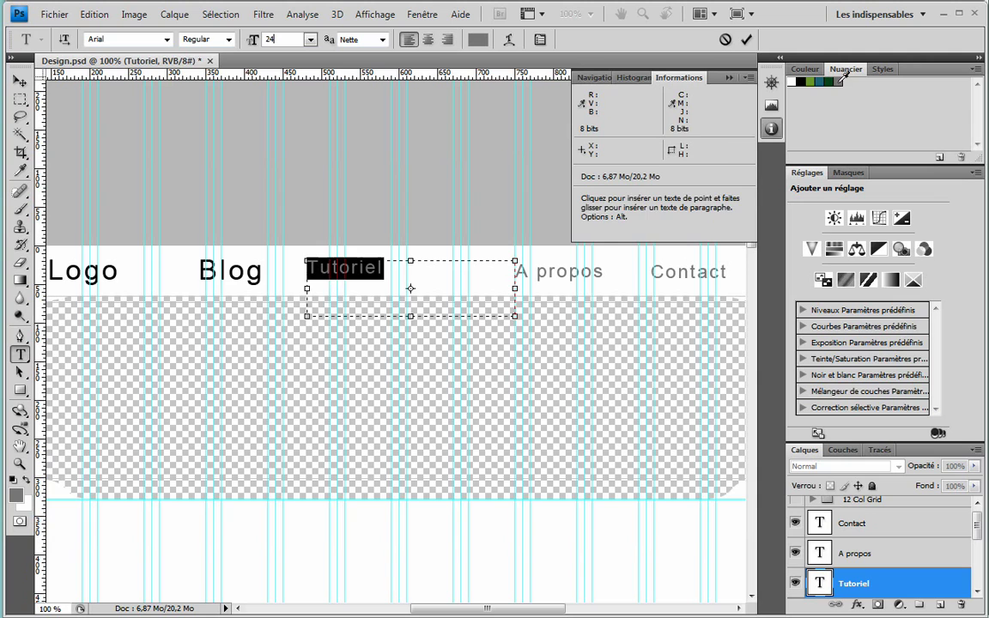
pyautogui.click(19, 80)
pyautogui.moveTo(352, 274); pyautogui.dragTo(448, 279)
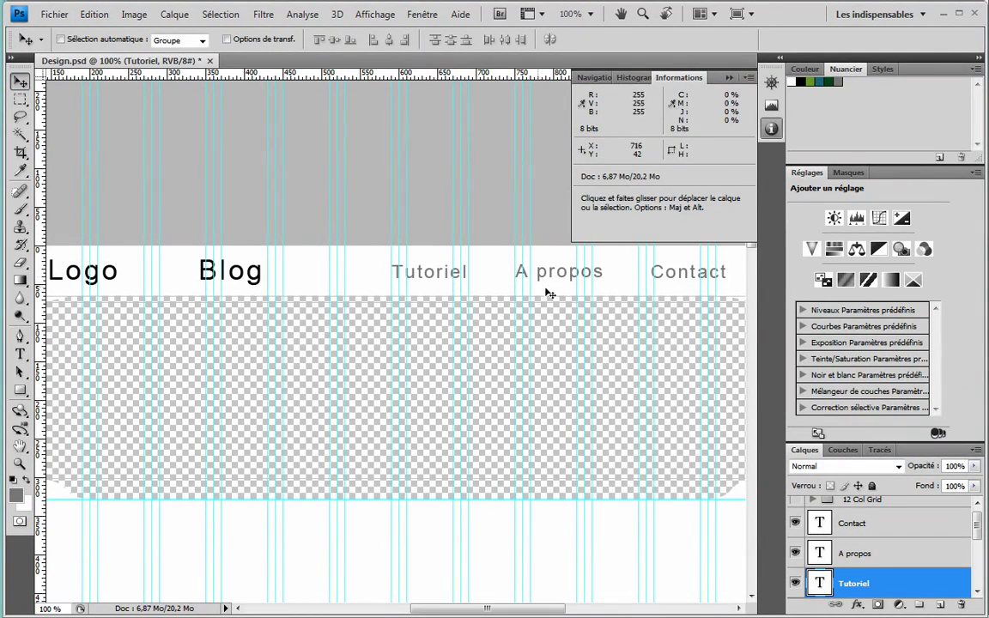
# Set the "Blog" text to 24 pt in the Gris swatch colour and move it about 105 pixels right, nearer "Tutoriel"
pyautogui.scroll(-2, 851, 545)
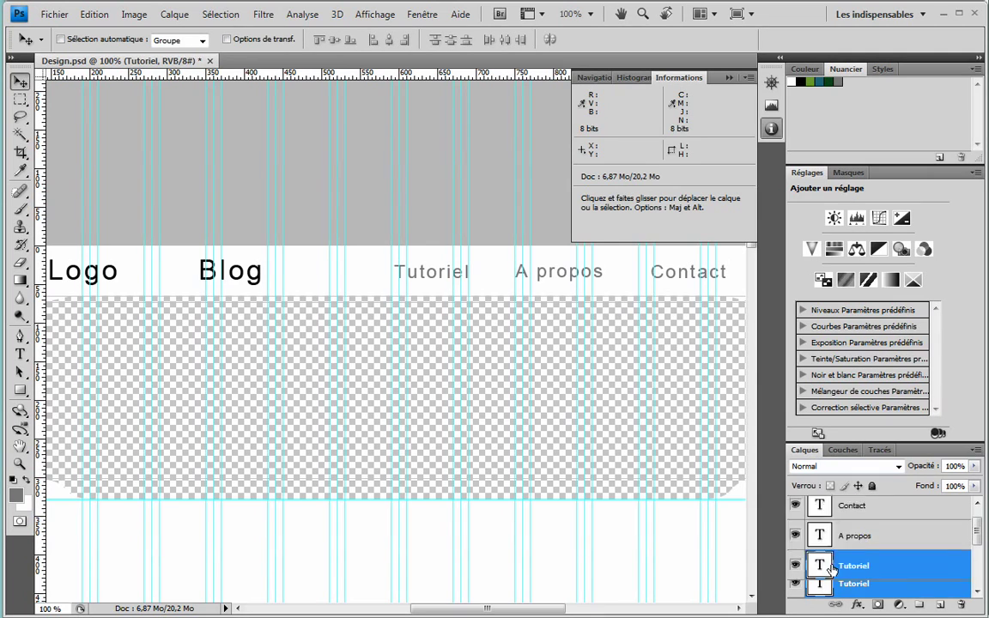
pyautogui.doubleClick(820, 578)
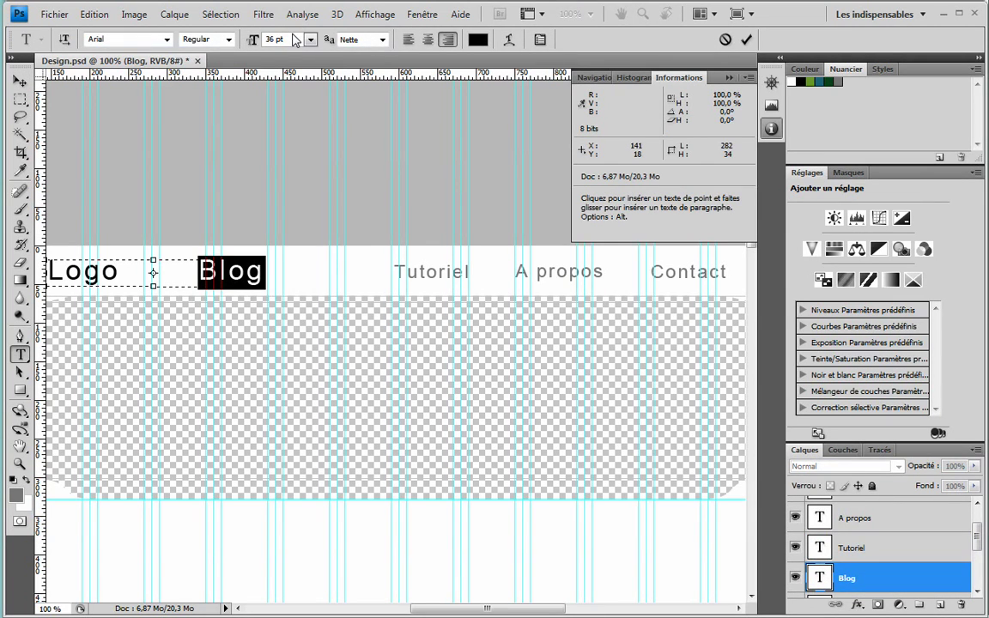
pyautogui.write('24')
pyautogui.press('Return')
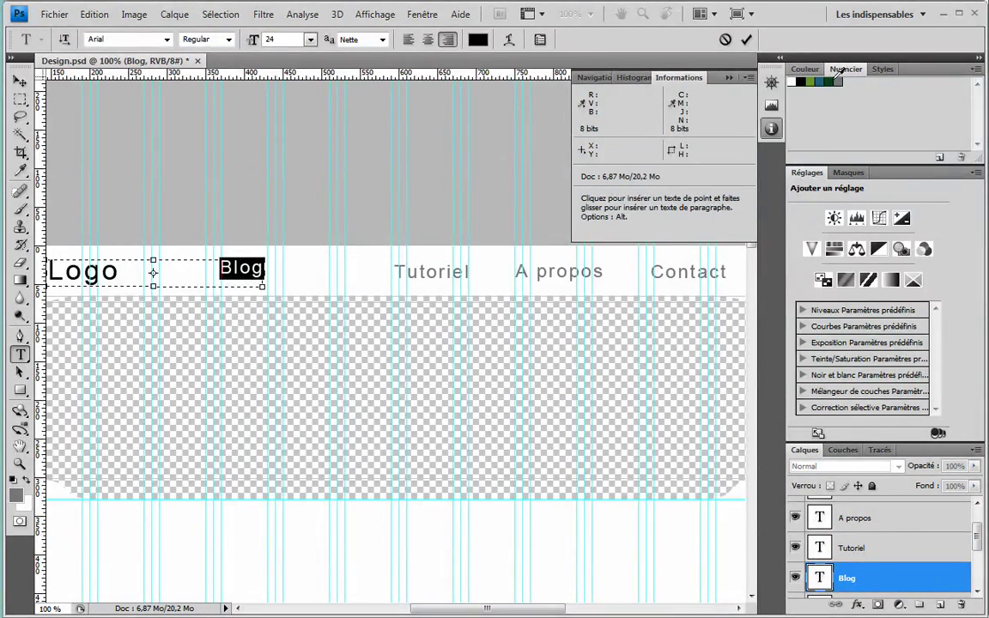
pyautogui.click(21, 77)
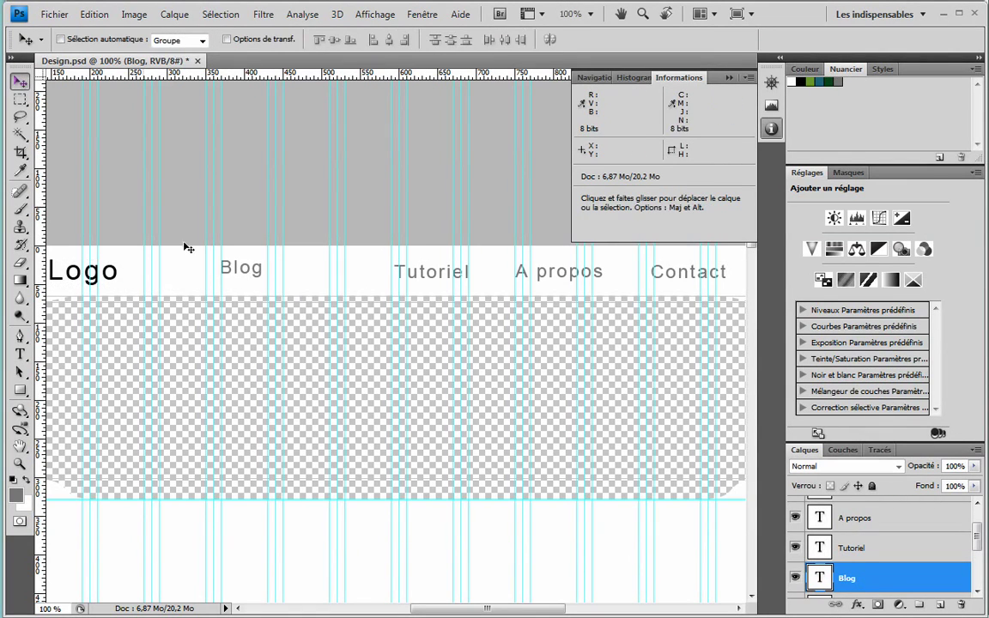
pyautogui.moveTo(246, 274); pyautogui.dragTo(568, 355)
# Collapse the Réglages panel and create a layer group named "Menu" above the "Contact" text layer
pyautogui.press('z')
pyautogui.keyDown('alt'); pyautogui.click(335, 281); pyautogui.keyUp('alt')
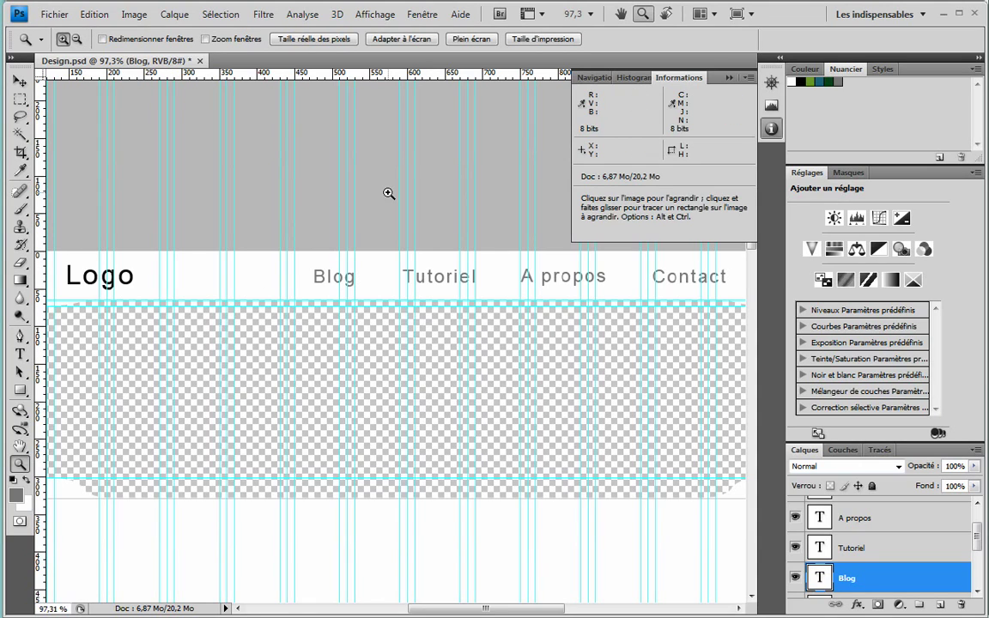
pyautogui.moveTo(356, 286); pyautogui.dragTo(497, 357)
pyautogui.moveTo(391, 251); pyautogui.dragTo(444, 259)
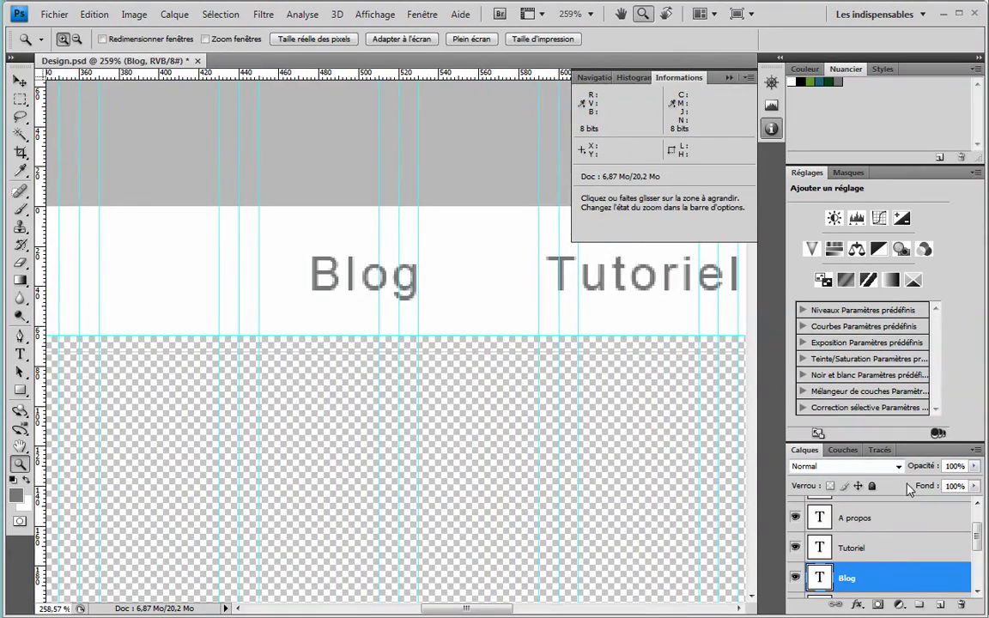
pyautogui.doubleClick(913, 177)
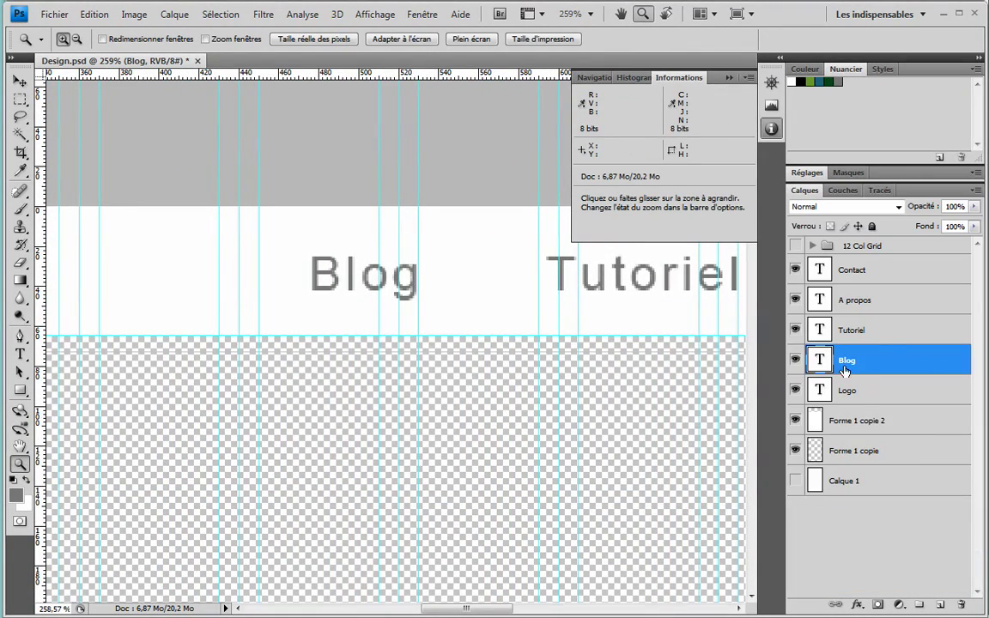
pyautogui.hotkey('alt', '[')
pyautogui.click(870, 280)
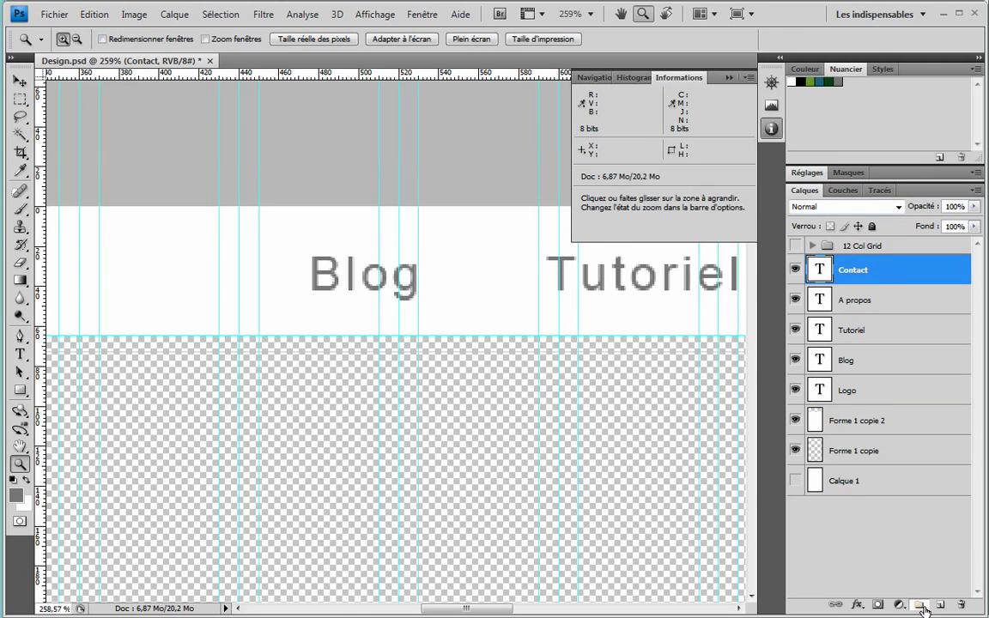
pyautogui.click(920, 606)
pyautogui.press('Return')
pyautogui.moveTo(860, 292); pyautogui.dragTo(855, 264)
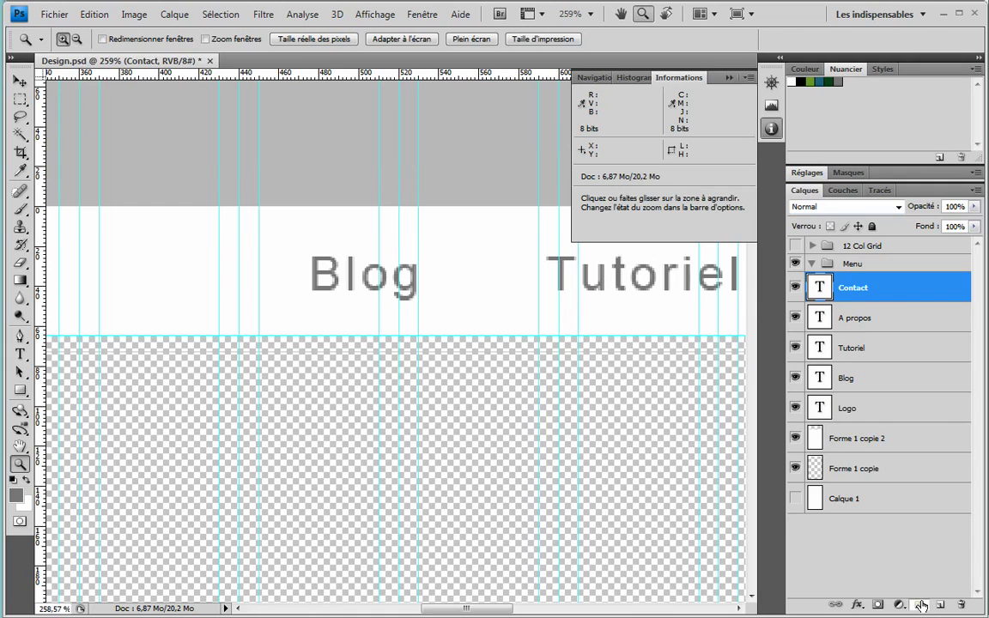
# Create a "Texte" group inside Menu, move the five text layers from "Contact" to "Logo" into it, and collapse it
pyautogui.click(921, 605)
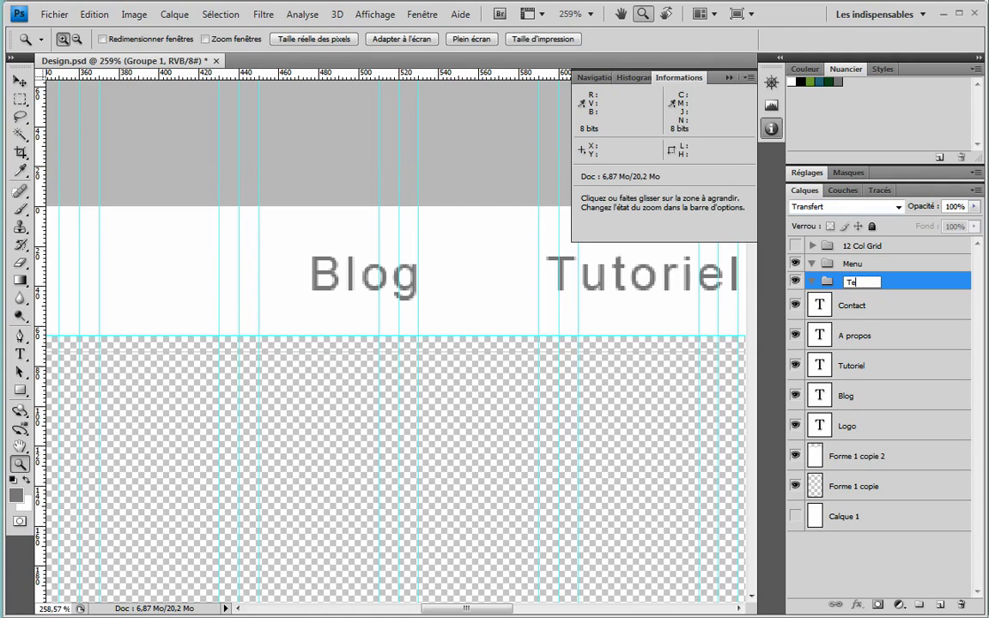
pyautogui.click(928, 304)
pyautogui.keyDown('shift'); pyautogui.click(859, 396); pyautogui.keyUp('shift')
pyautogui.keyDown('shift'); pyautogui.click(859, 426); pyautogui.keyUp('shift')
pyautogui.moveTo(856, 298); pyautogui.dragTo(857, 282)
pyautogui.click(858, 279)
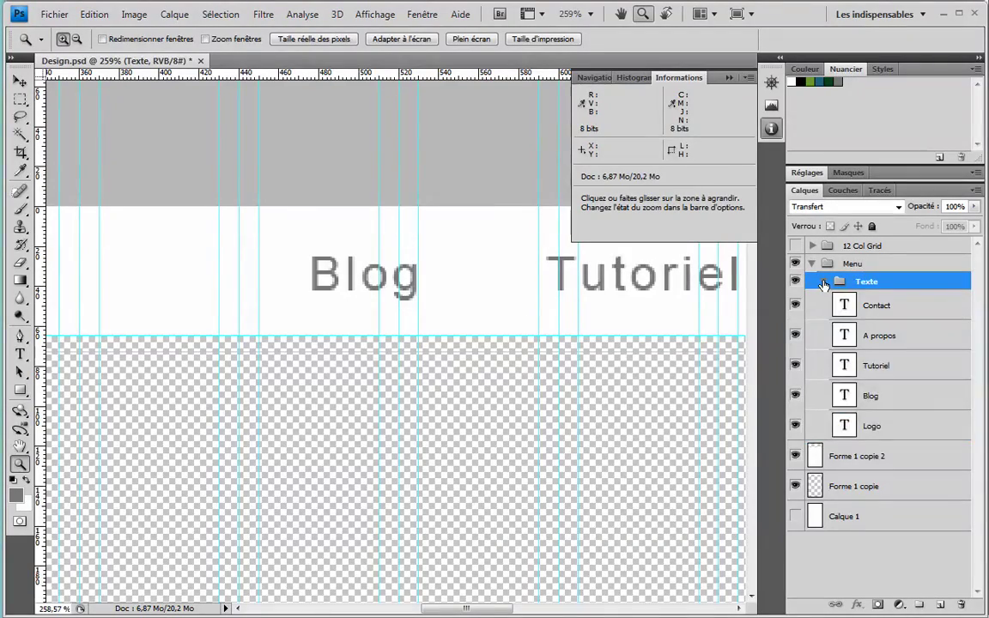
pyautogui.click(825, 282)
# Create a layer group named "Hover" inside the Menu group, above Texte
pyautogui.moveTo(492, 291); pyautogui.dragTo(468, 345)
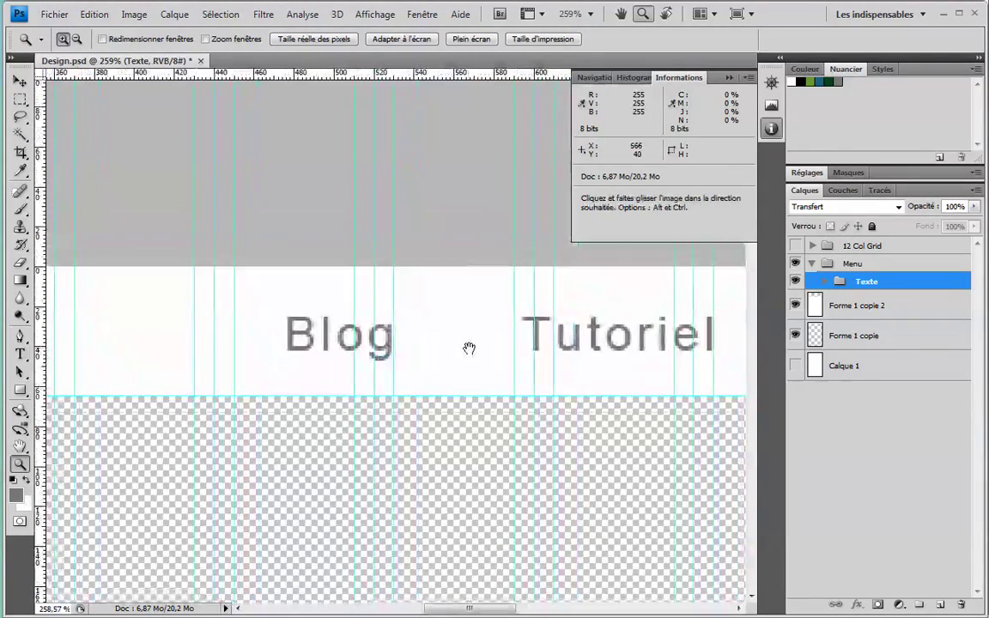
pyautogui.click(918, 606)
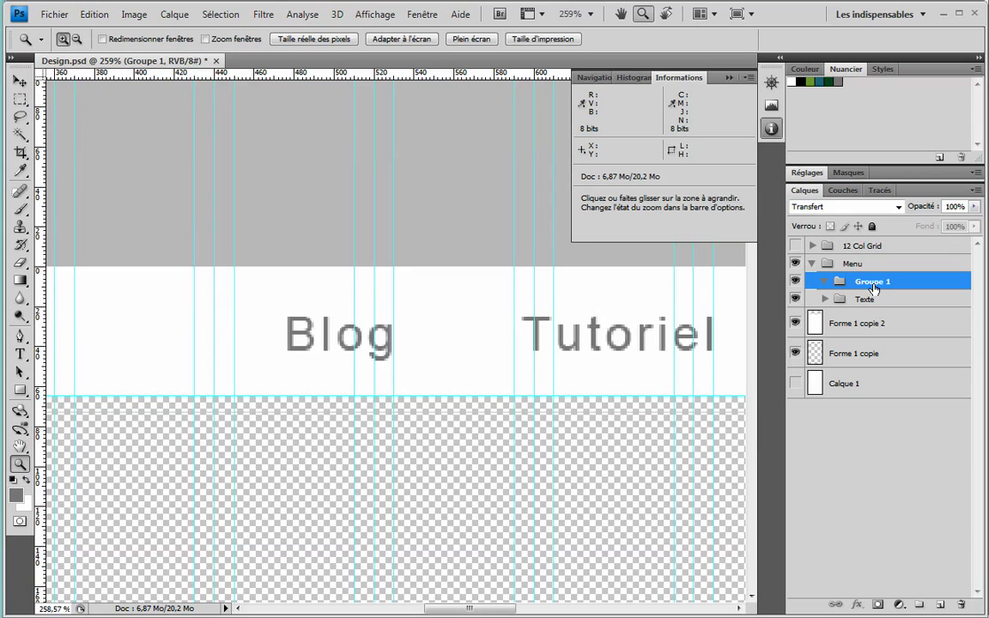
pyautogui.press('Return')
# Move the "Forme 1 copie" layer above "Forme 1 copie 2", rename it "Forme" and place it inside the Menu group below Texte
pyautogui.moveTo(858, 353); pyautogui.dragTo(859, 316)
pyautogui.doubleClick(860, 320)
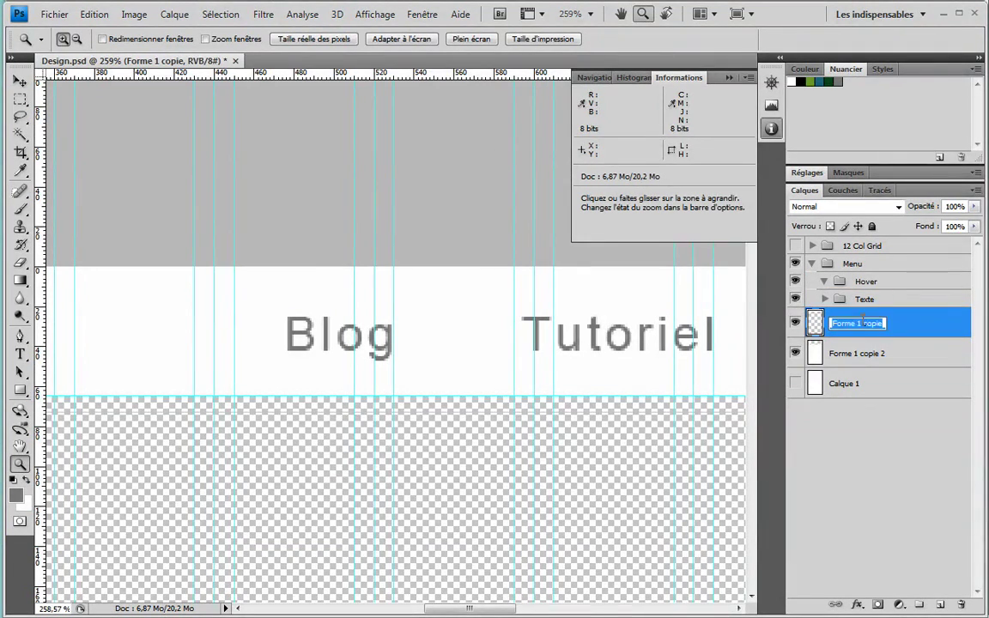
pyautogui.write('Forme')
pyautogui.press('Return')
pyautogui.moveTo(850, 325)
pyautogui.mouseDown()
pyautogui.moveTo(865, 267)
pyautogui.moveTo(850, 311)
pyautogui.moveTo(863, 341)
pyautogui.mouseUp()
# Try to recolour the "Blog" text in the Texte group white
pyautogui.click(866, 282)
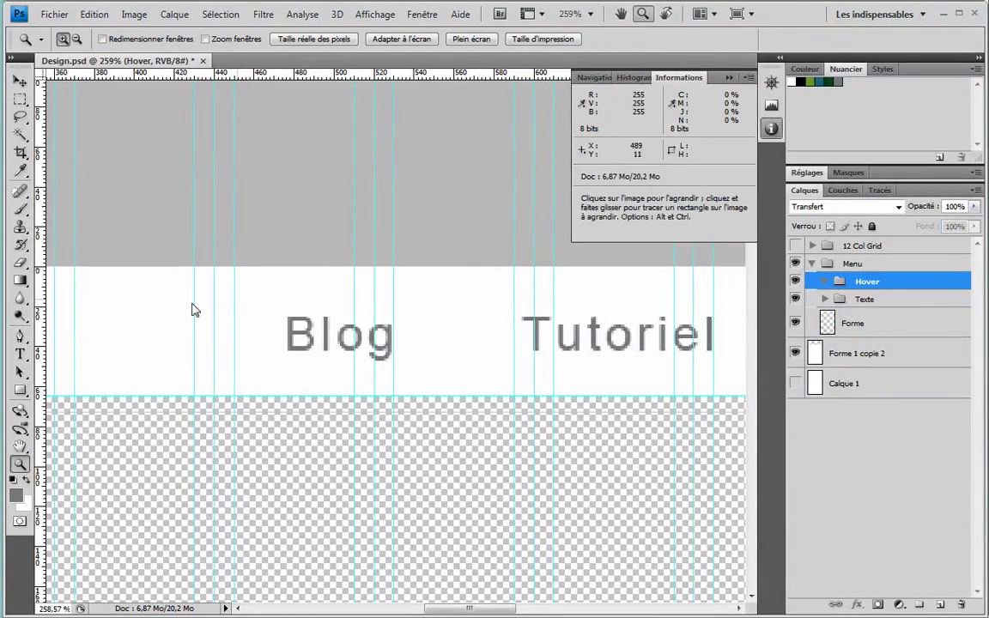
pyautogui.click(825, 298)
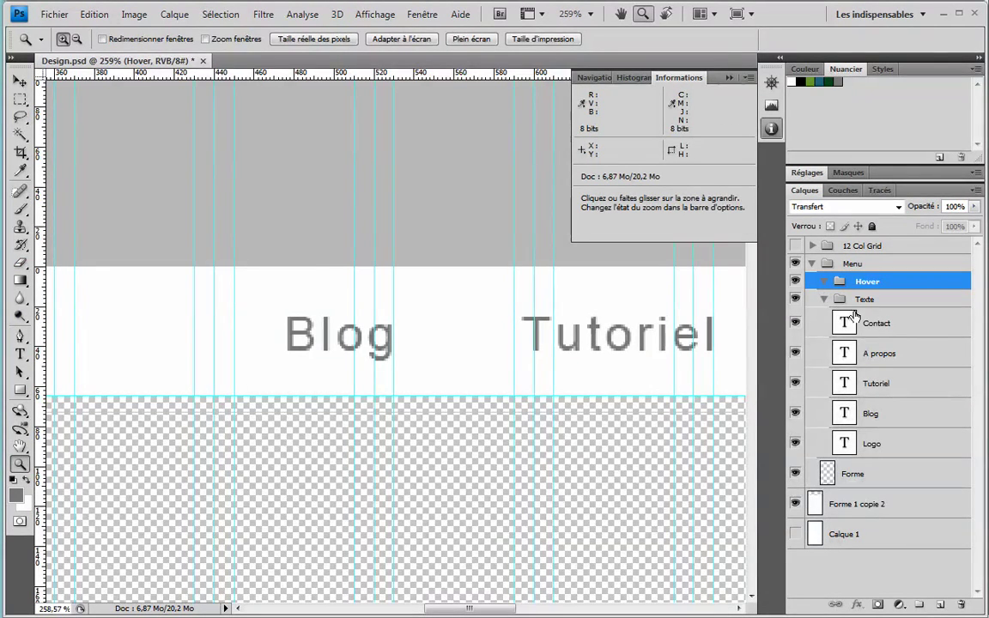
pyautogui.doubleClick(845, 414)
pyautogui.click(27, 480)
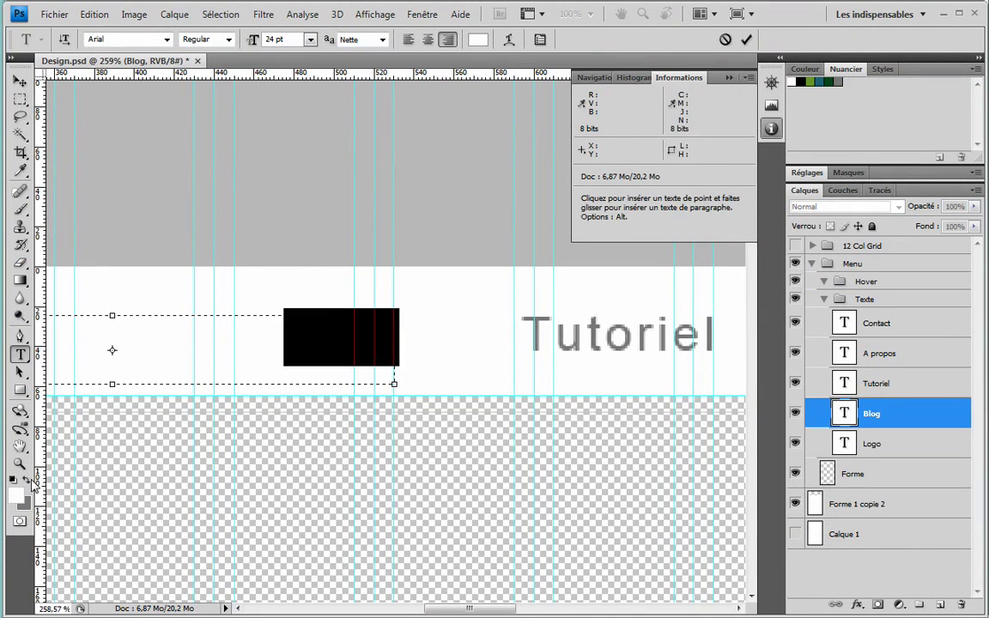
pyautogui.click(19, 81)
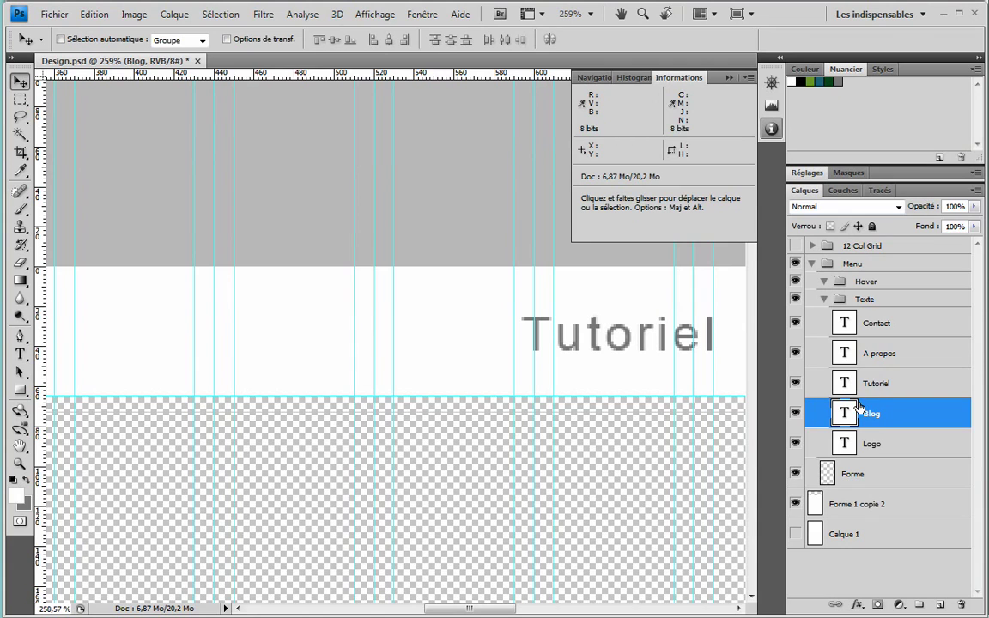
pyautogui.hotkey('ctrl', 'z')
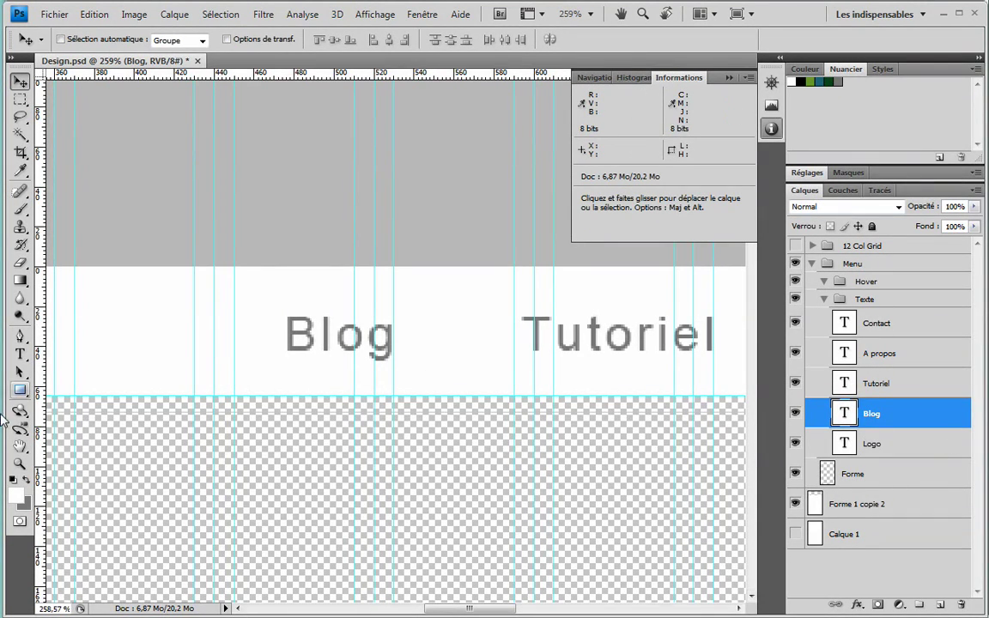
# Draw a teal rounded rectangle with a 5 px radius, about 85 by 33 pixels, over the "Blog" text
pyautogui.click(21, 390)
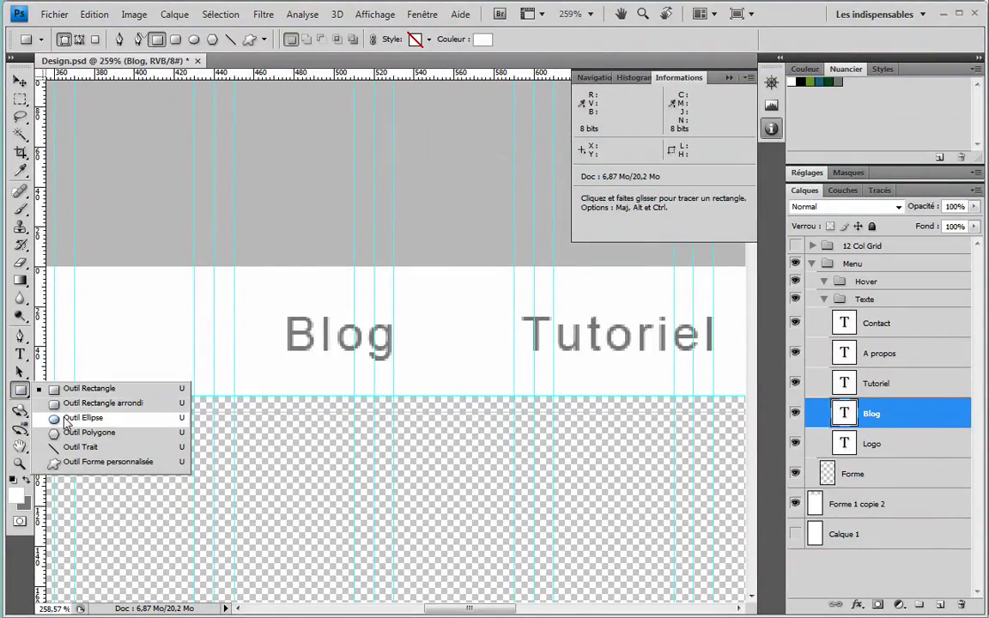
pyautogui.click(69, 403)
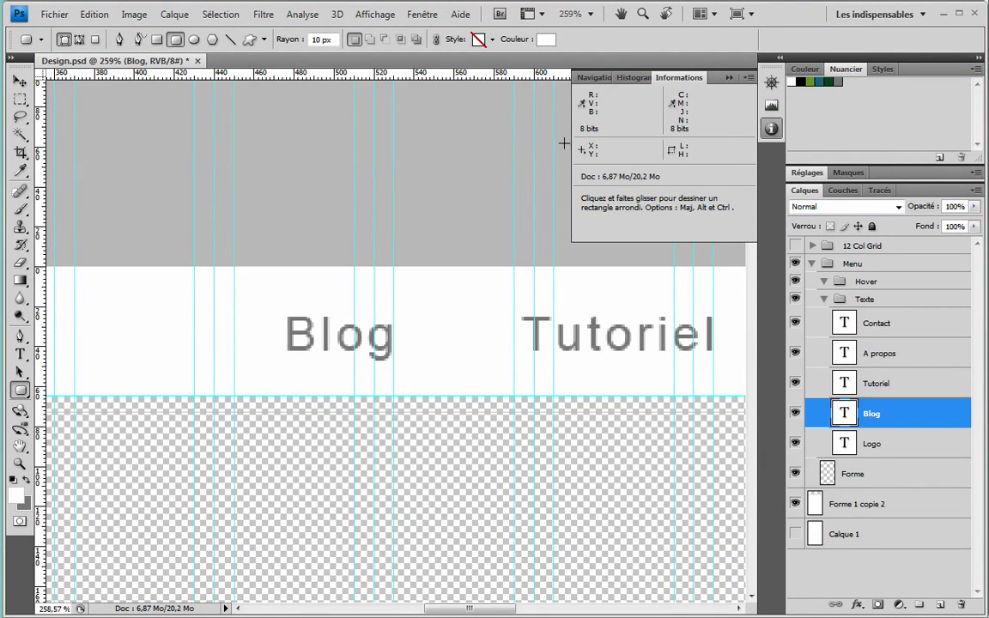
pyautogui.moveTo(249, 260); pyautogui.dragTo(394, 352)
pyautogui.hotkey('ctrl', 'z')
pyautogui.write('5')
pyautogui.moveTo(266, 303); pyautogui.dragTo(435, 370)
# Move the teal shape's layer below the Texte group's layers and shift the shape about 5 pixels left to centre it behind "Blog"
pyautogui.click(20, 80)
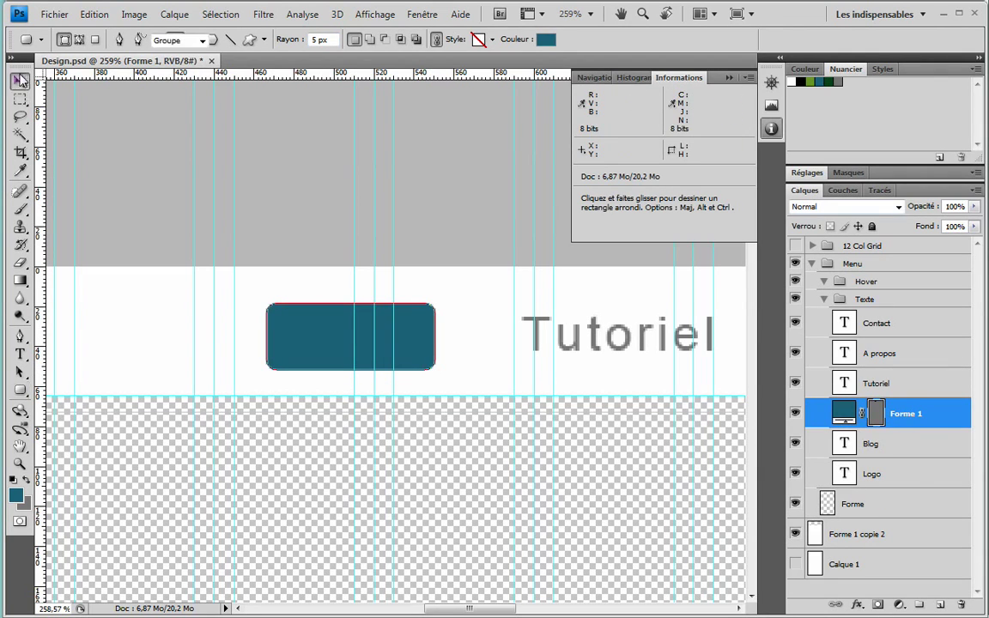
pyautogui.moveTo(912, 413); pyautogui.dragTo(921, 468)
pyautogui.moveTo(426, 349); pyautogui.dragTo(416, 349)
# Change the "Blog" text colour to white
pyautogui.doubleClick(844, 413)
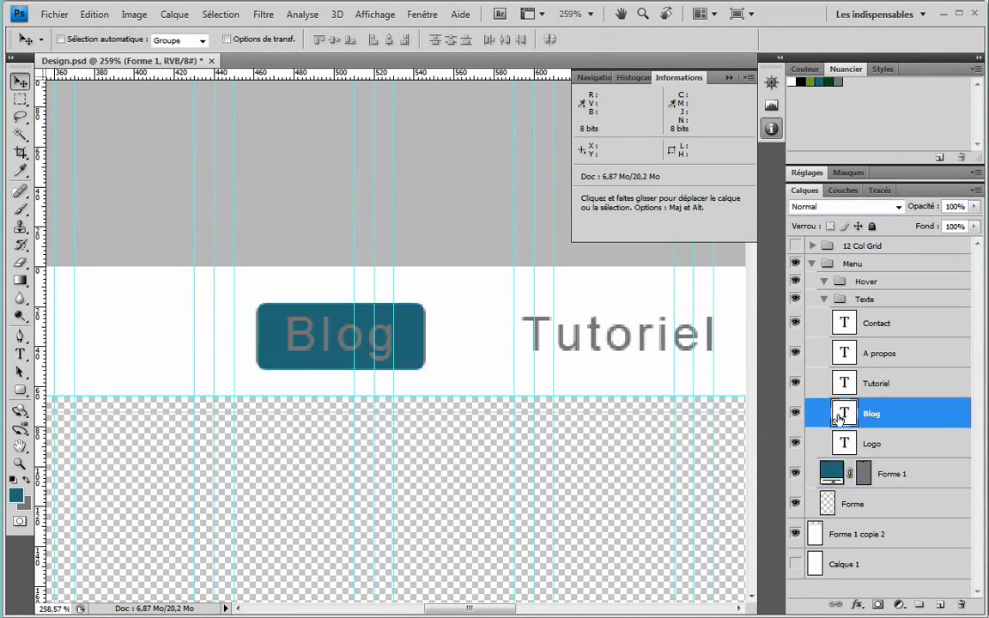
pyautogui.click(26, 481)
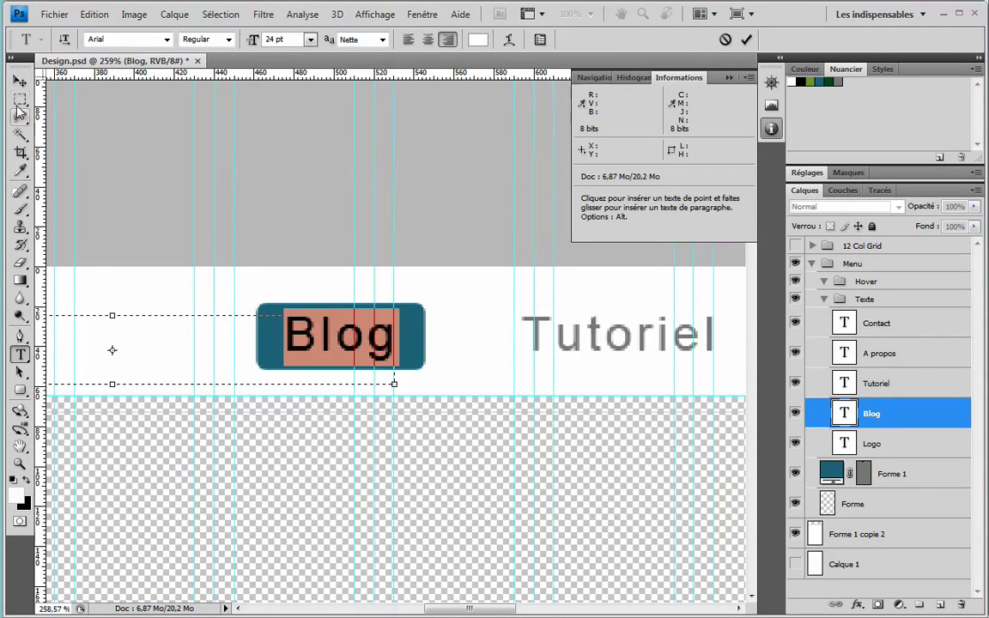
pyautogui.click(19, 79)
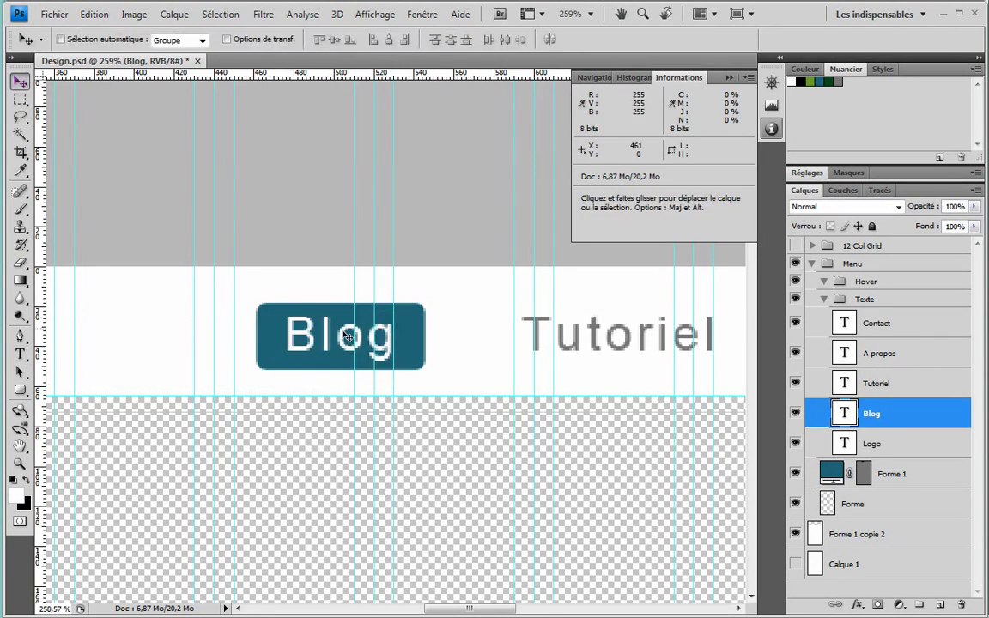
# Add an inner shadow (Ombre interne) with a 90° angle to the teal rounded rectangle behind "Blog"
pyautogui.press('z')
pyautogui.keyDown('alt'); pyautogui.click(412, 376); pyautogui.keyUp('alt')
pyautogui.keyDown('alt'); pyautogui.click(430, 426); pyautogui.keyUp('alt')
pyautogui.keyDown('alt'); pyautogui.click(481, 420); pyautogui.keyUp('alt')
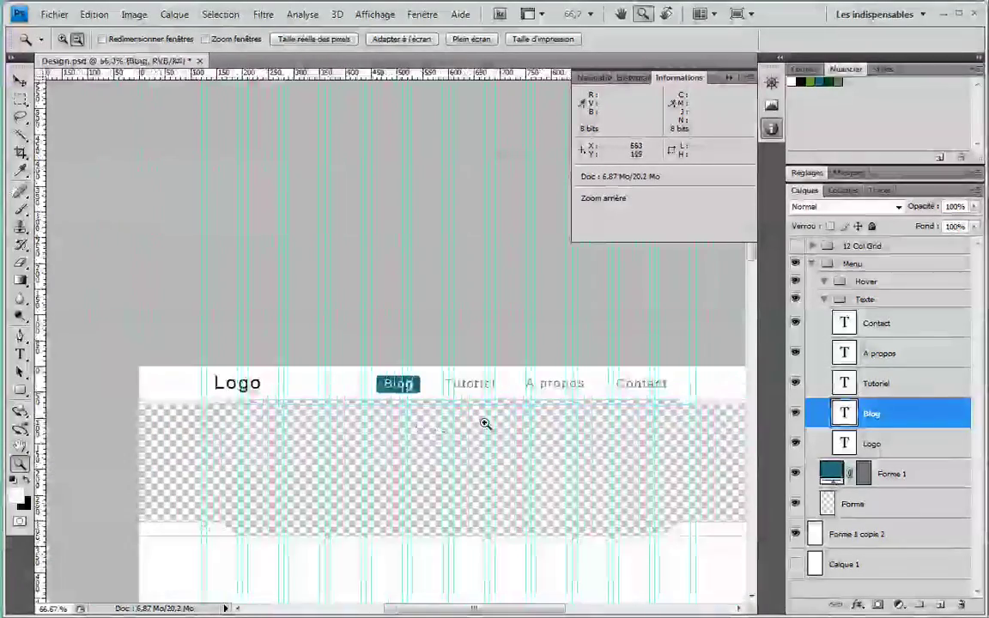
pyautogui.moveTo(324, 337); pyautogui.dragTo(562, 462)
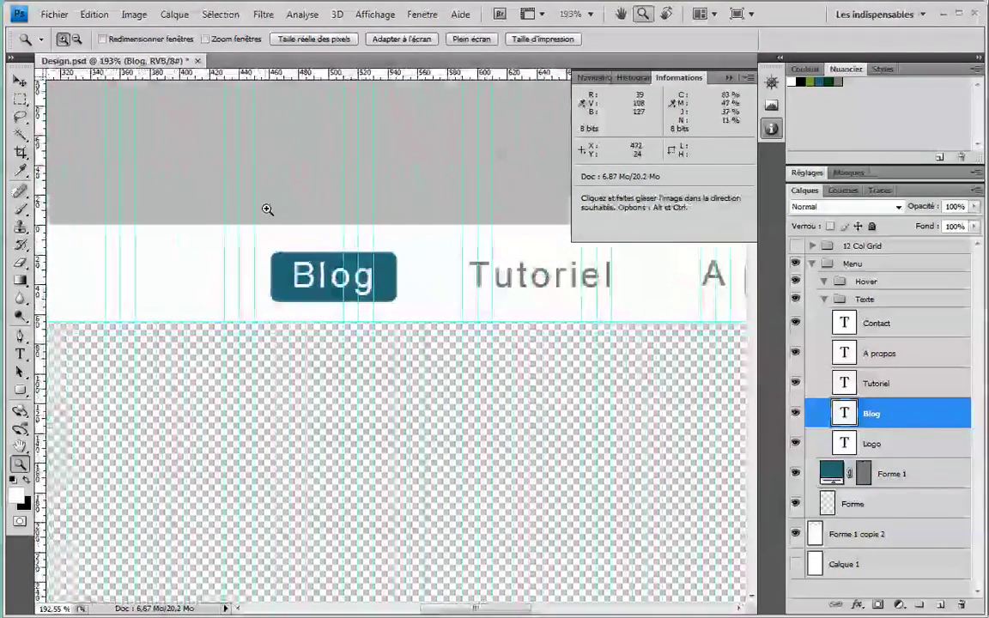
pyautogui.moveTo(260, 252); pyautogui.dragTo(505, 386)
pyautogui.moveTo(479, 302); pyautogui.dragTo(553, 368)
pyautogui.click(908, 486)
pyautogui.click(856, 605)
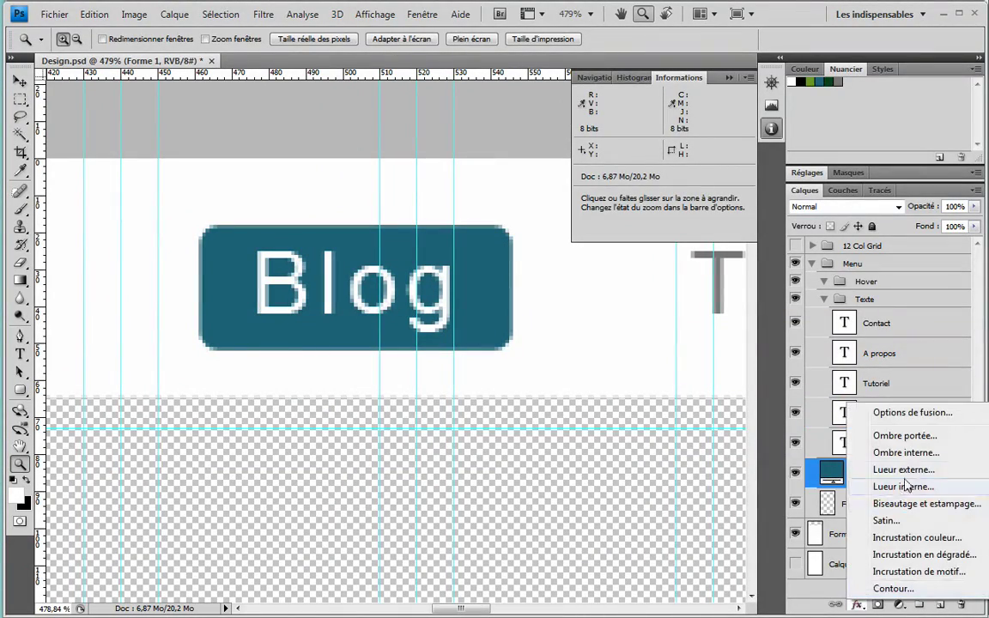
pyautogui.click(908, 453)
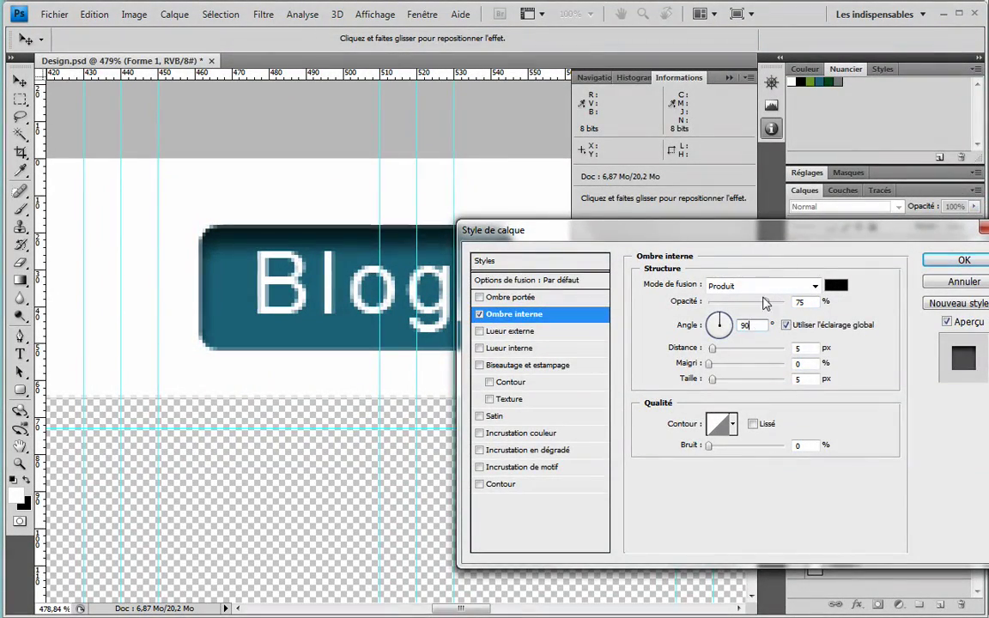
# Set the inner shadow's opacity to 41%, reduce its distance and size to a thin edge, and apply the style
pyautogui.moveTo(601, 230); pyautogui.dragTo(643, 310)
pyautogui.moveTo(810, 384); pyautogui.dragTo(783, 388)
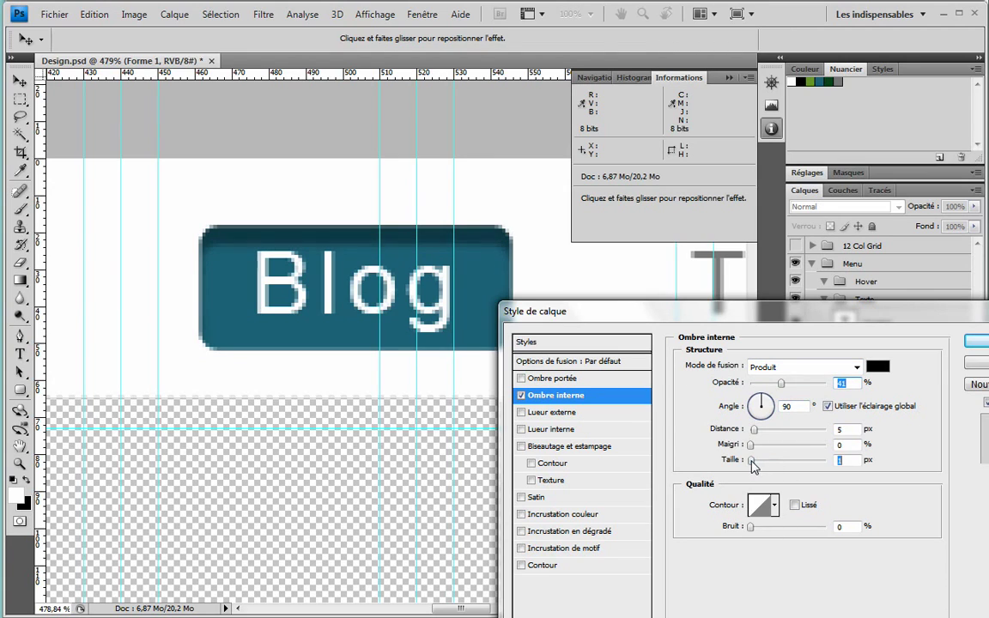
pyautogui.moveTo(752, 464); pyautogui.dragTo(758, 467)
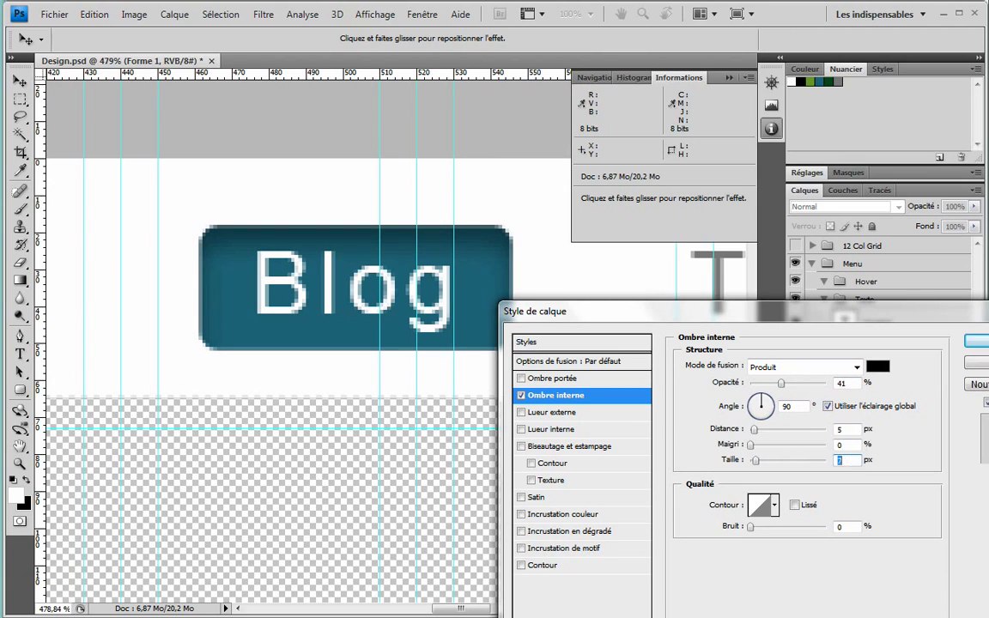
pyautogui.moveTo(756, 435); pyautogui.dragTo(755, 435)
pyautogui.press('Return')
# Examine the whole header with the teal "Blog" button beside the other menu texts
pyautogui.press('z')
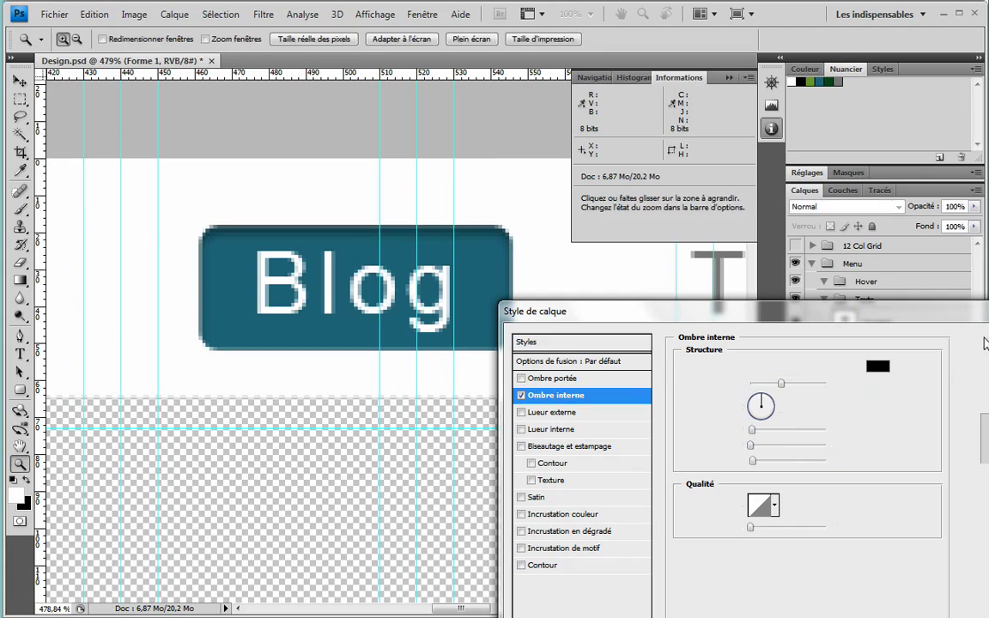
pyautogui.keyDown('alt'); pyautogui.click(447, 273); pyautogui.keyUp('alt')
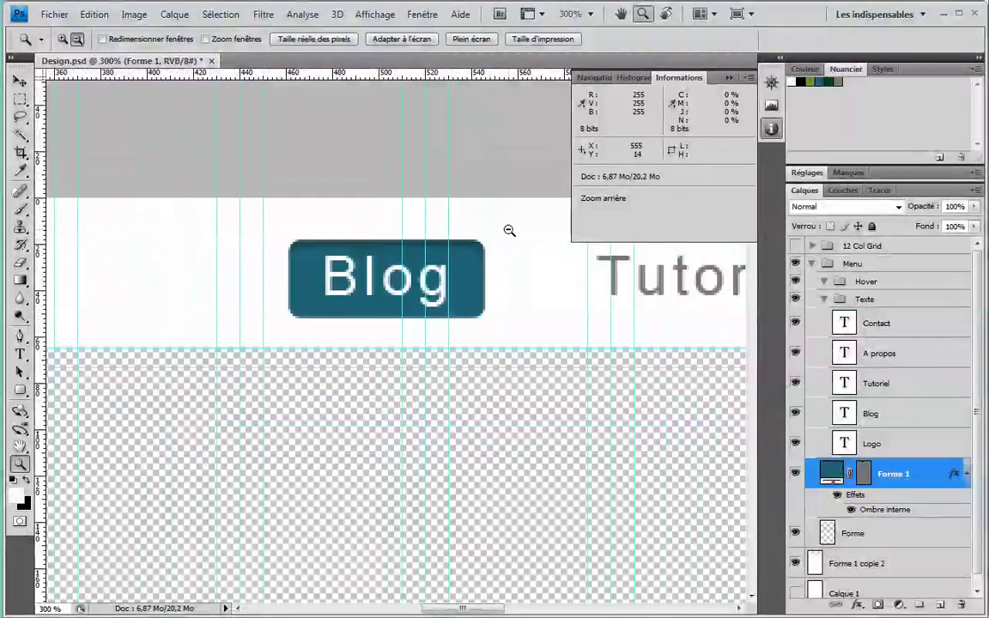
pyautogui.keyDown('alt'); pyautogui.click(506, 289); pyautogui.keyUp('alt')
pyautogui.keyDown('alt'); pyautogui.click(502, 260); pyautogui.keyUp('alt')
pyautogui.keyDown('alt'); pyautogui.click(502, 261); pyautogui.keyUp('alt')
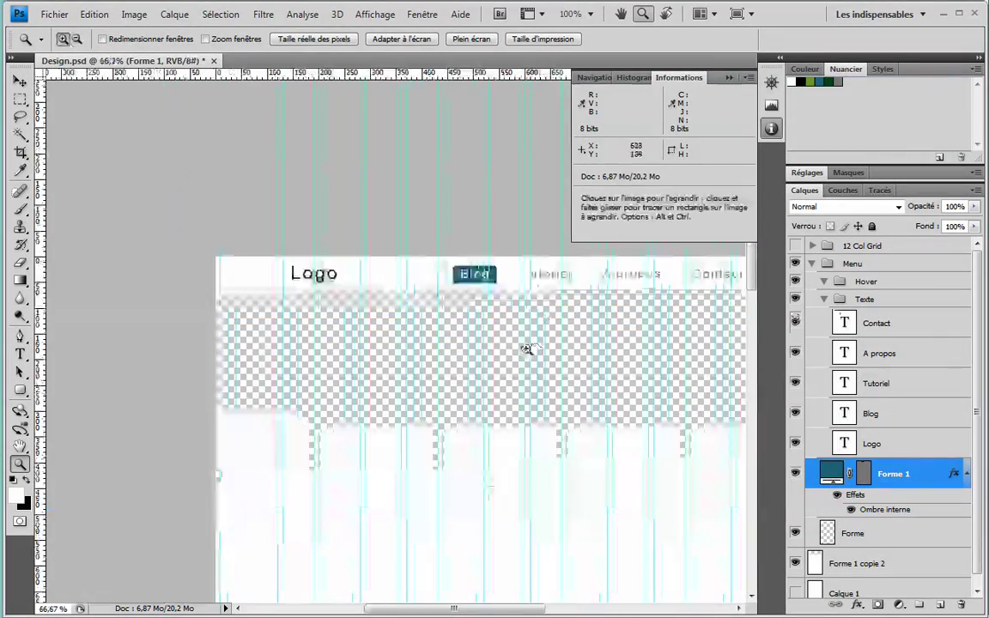
pyautogui.moveTo(530, 336); pyautogui.dragTo(222, 258)
pyautogui.moveTo(486, 316)
pyautogui.mouseDown()
pyautogui.moveTo(400, 322)
pyautogui.moveTo(478, 314)
pyautogui.mouseUp()
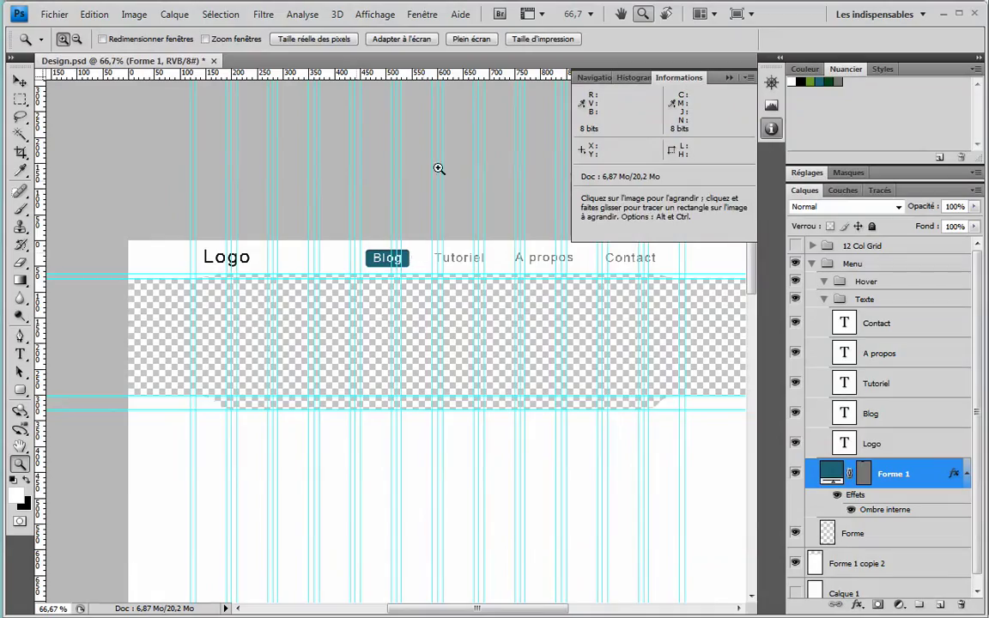
# Collapse the Menu group, create a group named "Carrousel", and place it directly below the "Forme 1 copie 2" layer
pyautogui.moveTo(689, 461); pyautogui.dragTo(584, 399)
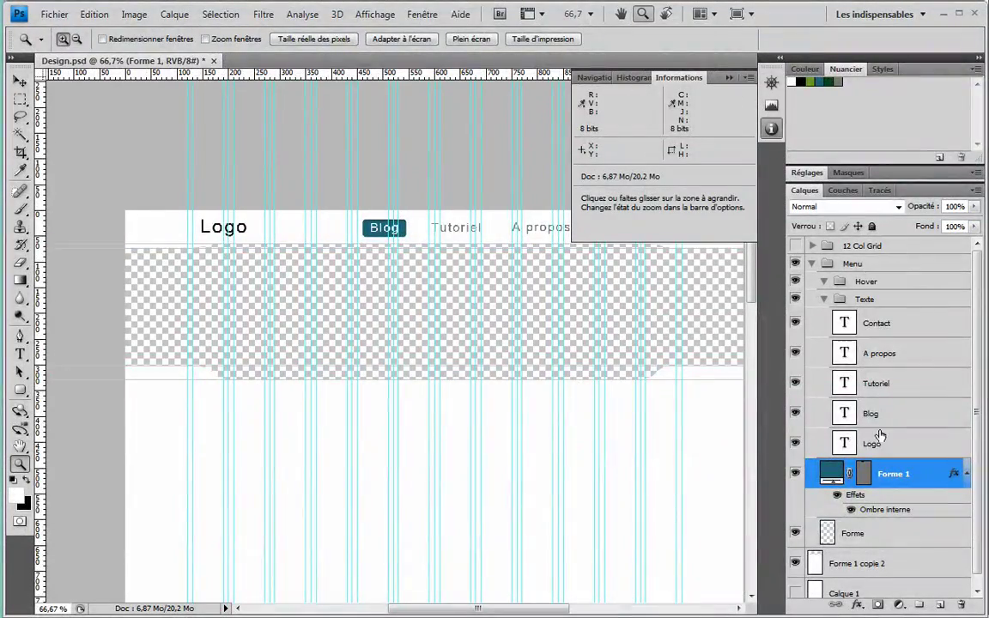
pyautogui.click(824, 299)
pyautogui.click(812, 263)
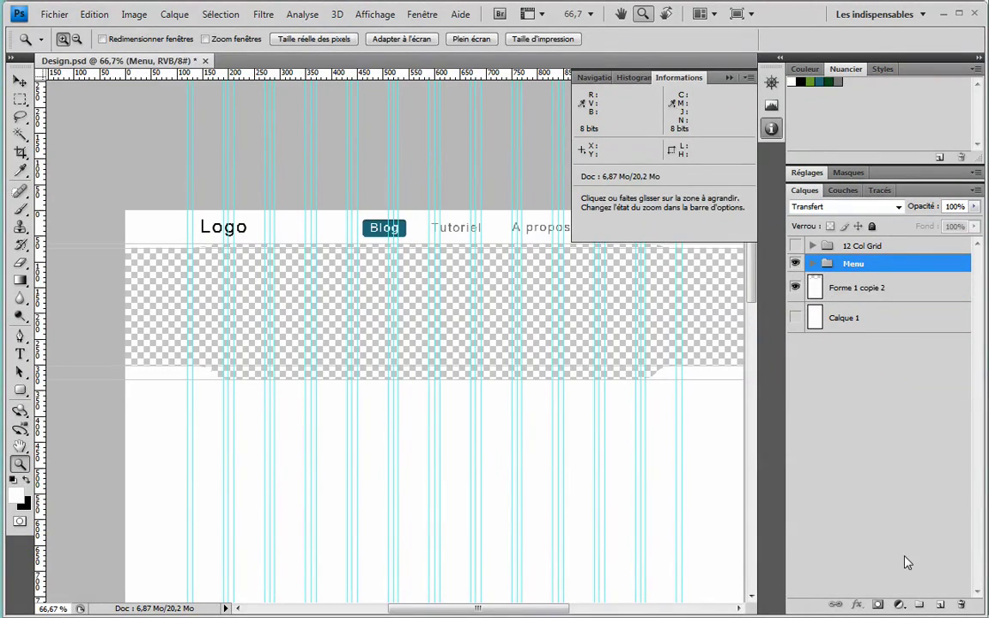
pyautogui.hotkey('ctrl', 'g')
pyautogui.moveTo(853, 271); pyautogui.dragTo(855, 293)
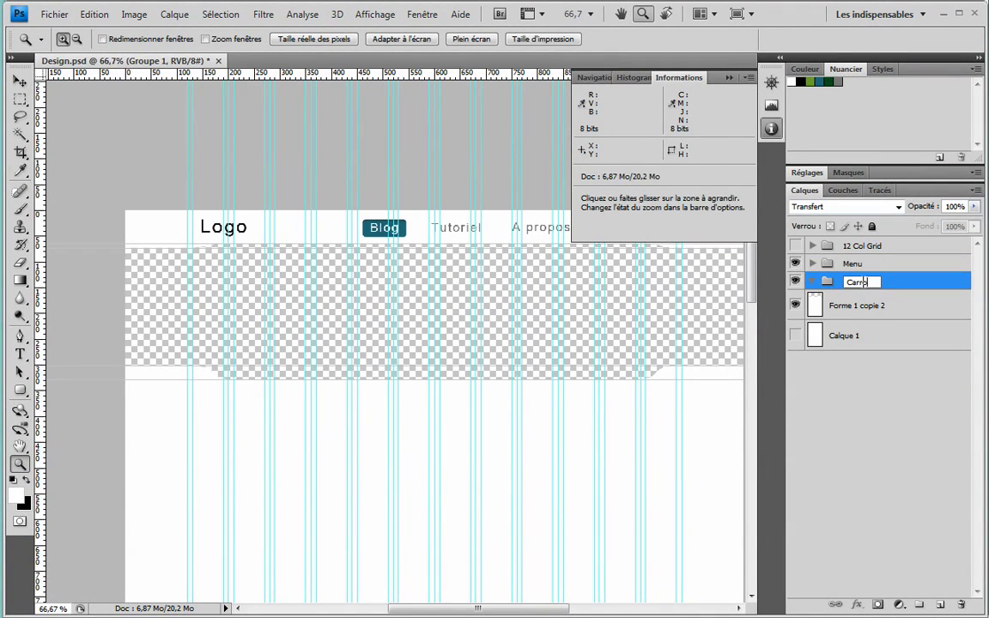
pyautogui.moveTo(859, 305); pyautogui.dragTo(855, 275)
pyautogui.click(861, 311)
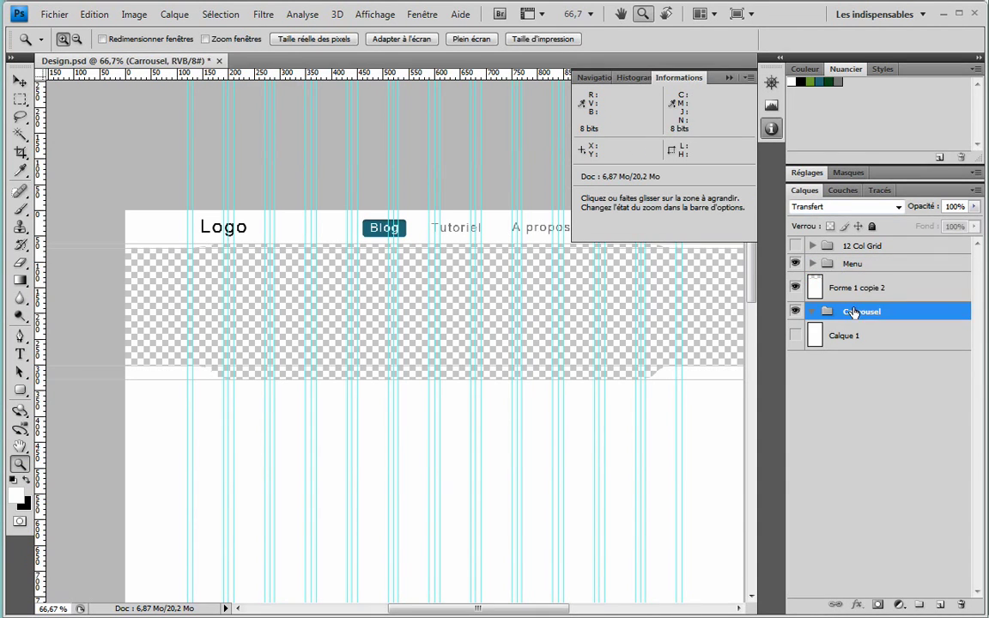
# Draw a white rectangle shape in the Carrousel group, covering the whole transparent band and extending slightly past both page sides
pyautogui.moveTo(211, 207); pyautogui.dragTo(183, 246)
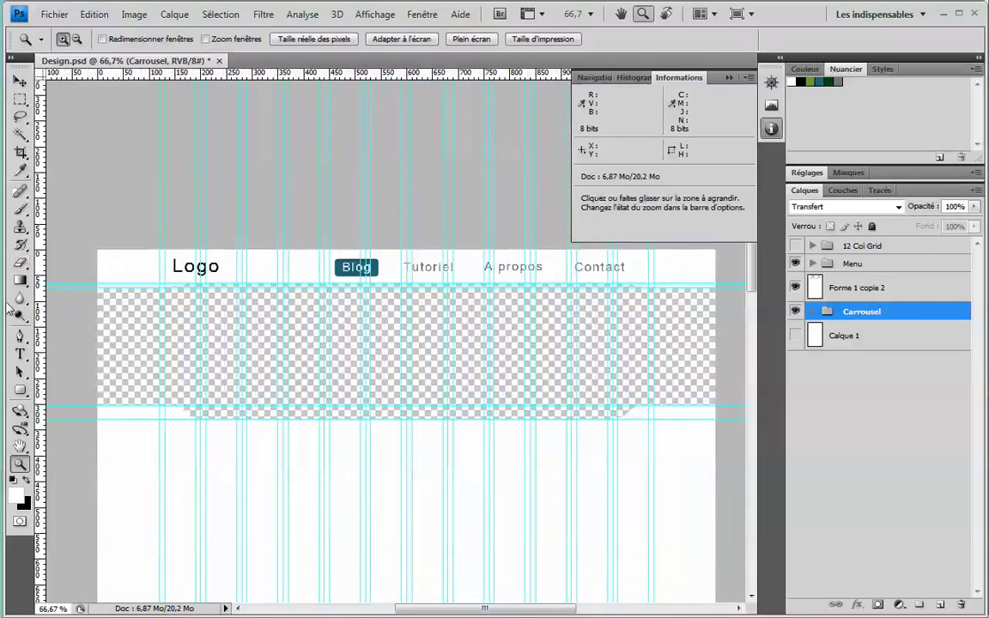
pyautogui.click(20, 390)
pyautogui.click(86, 389)
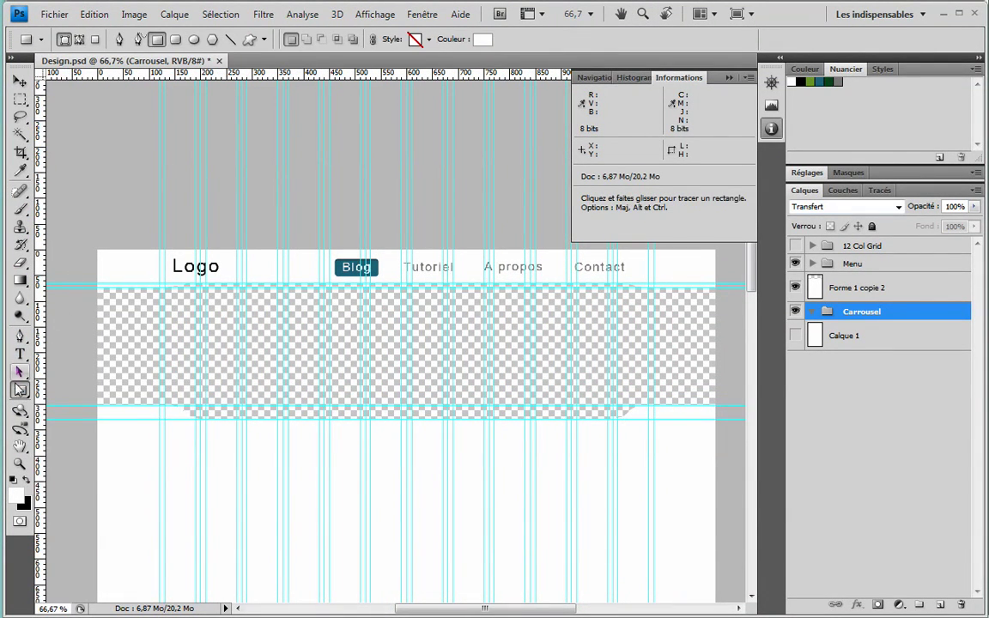
pyautogui.moveTo(68, 277); pyautogui.dragTo(734, 427)
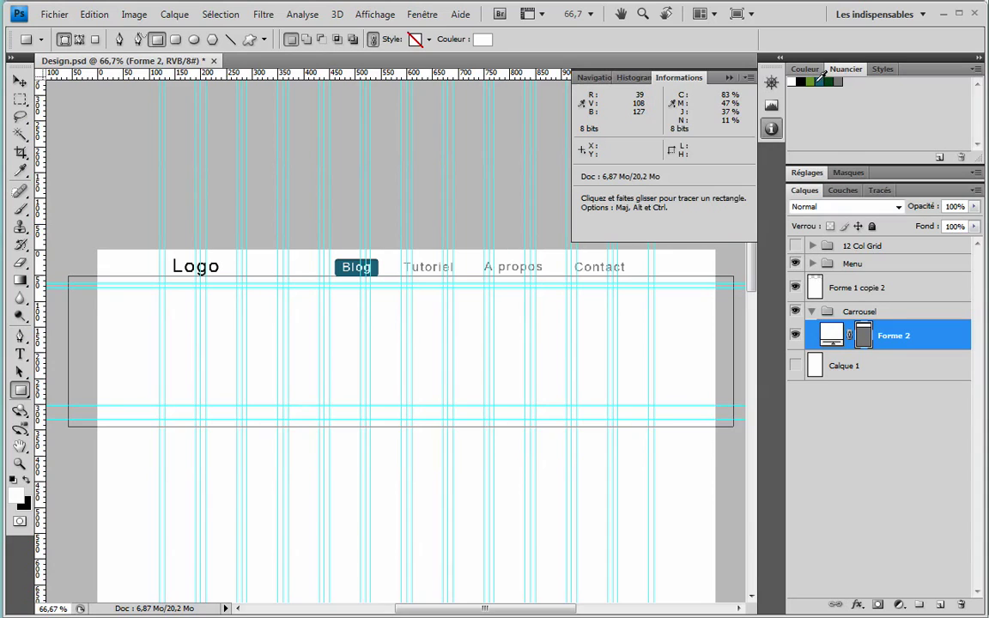
# Add a gradient overlay (Incrustation en dégradé) to the carousel rectangle and open its gradient for editing
pyautogui.click(895, 605)
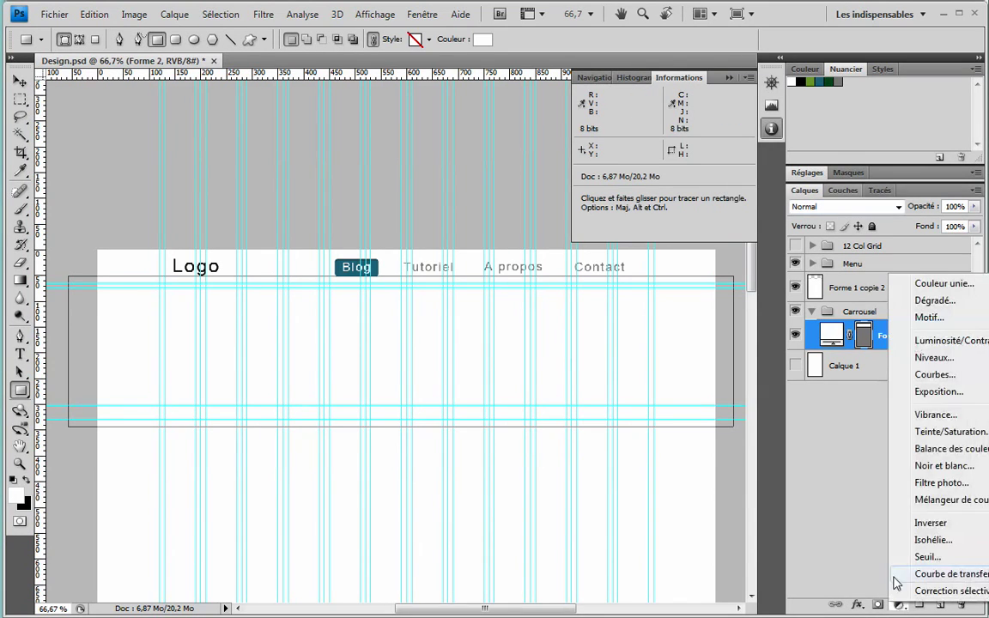
pyautogui.click(859, 606)
pyautogui.click(857, 606)
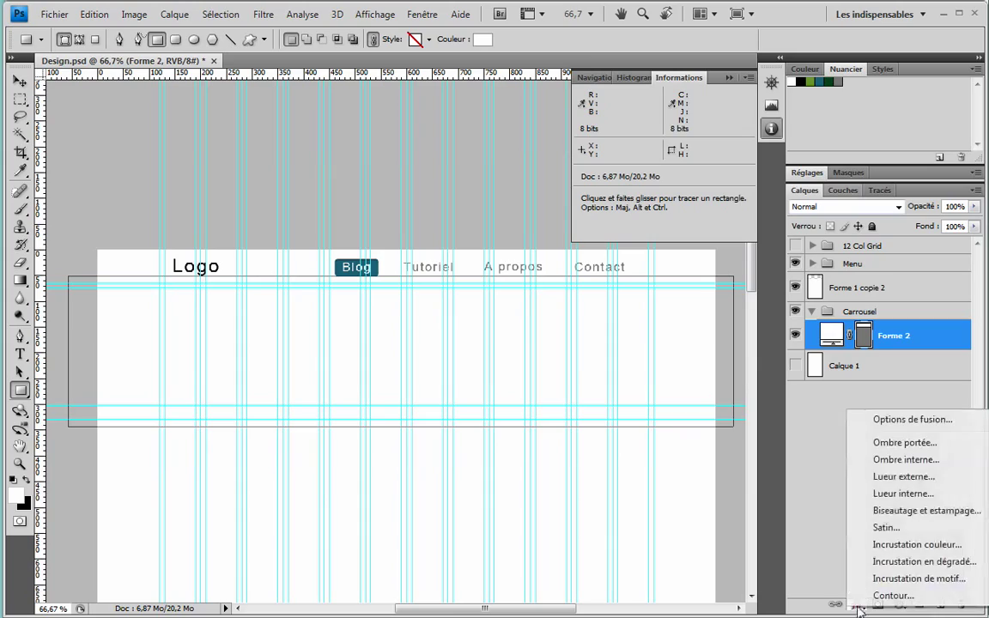
pyautogui.click(916, 561)
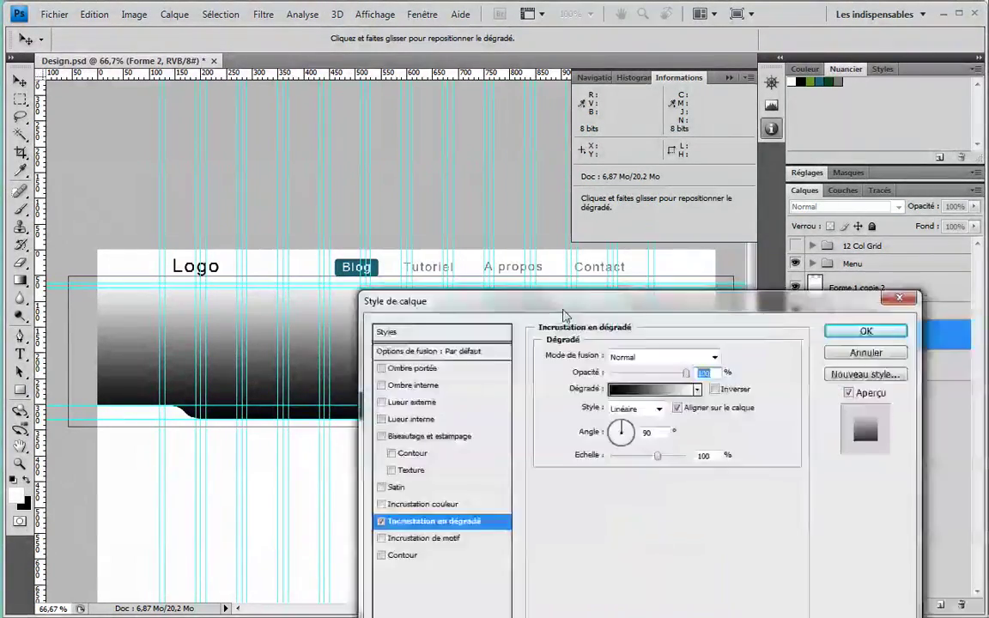
pyautogui.click(577, 378)
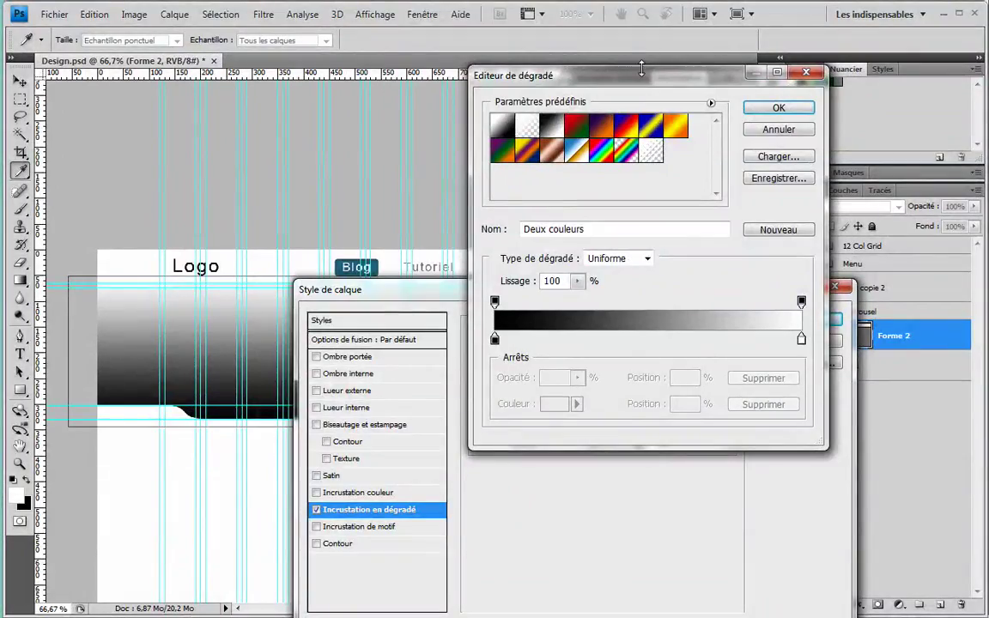
pyautogui.moveTo(650, 183); pyautogui.dragTo(507, 187)
# Set the gradient's start colour stop to the dark green swatch 104a23
pyautogui.doubleClick(362, 448)
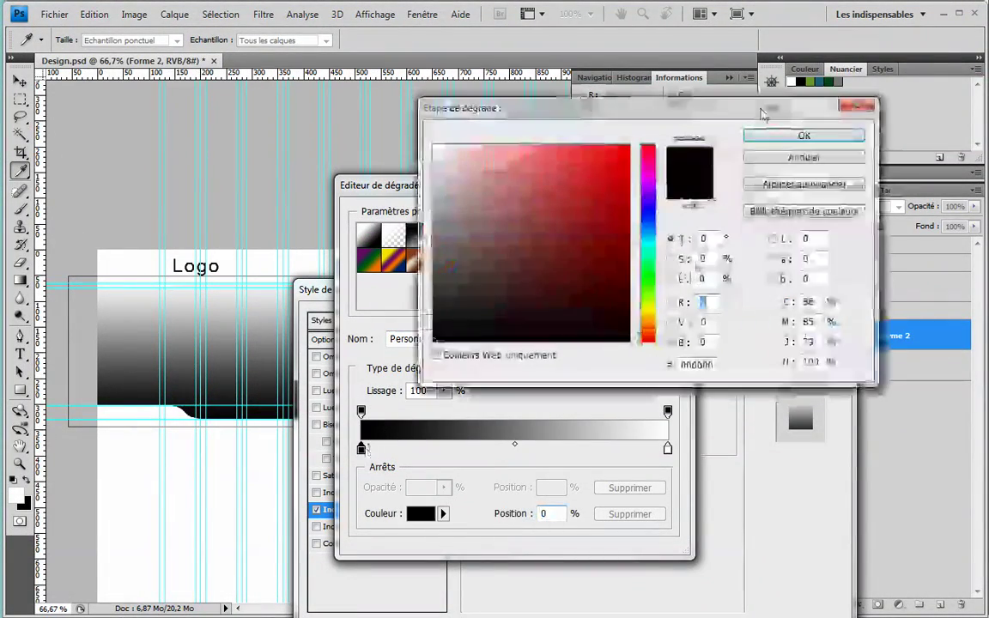
pyautogui.click(812, 83)
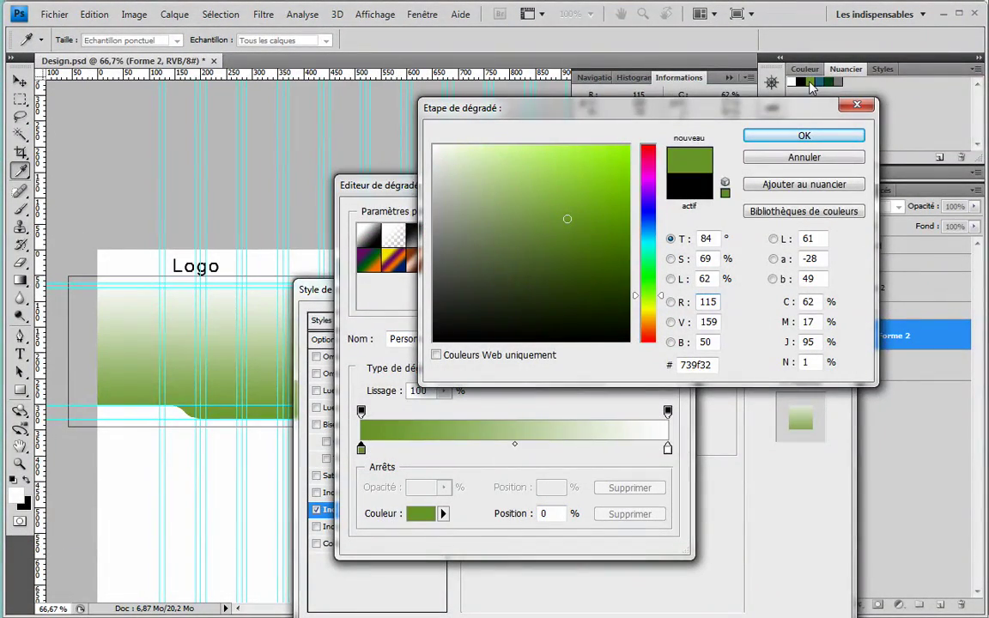
pyautogui.click(829, 80)
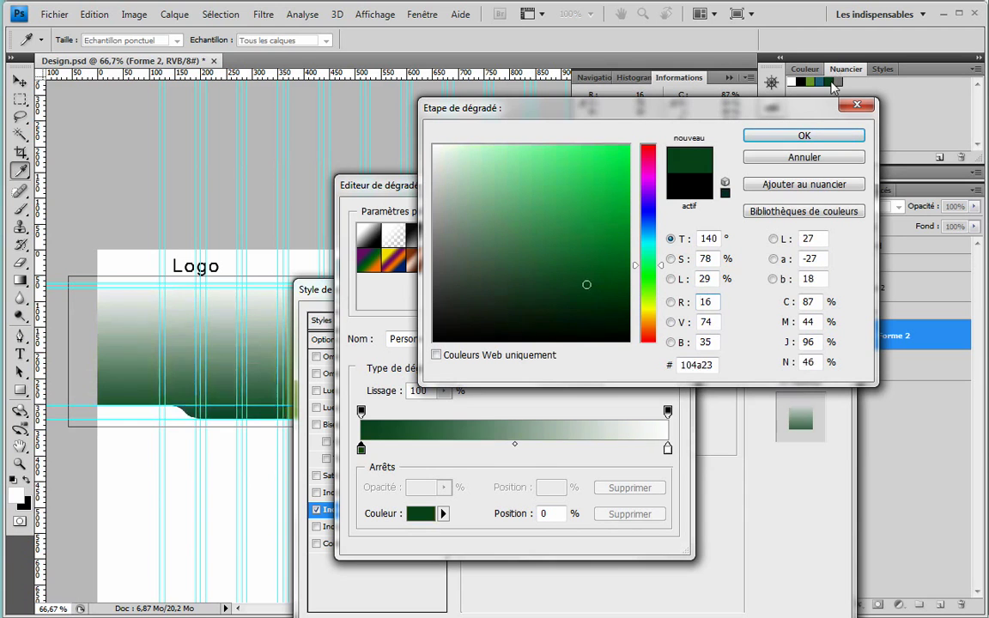
pyautogui.click(805, 135)
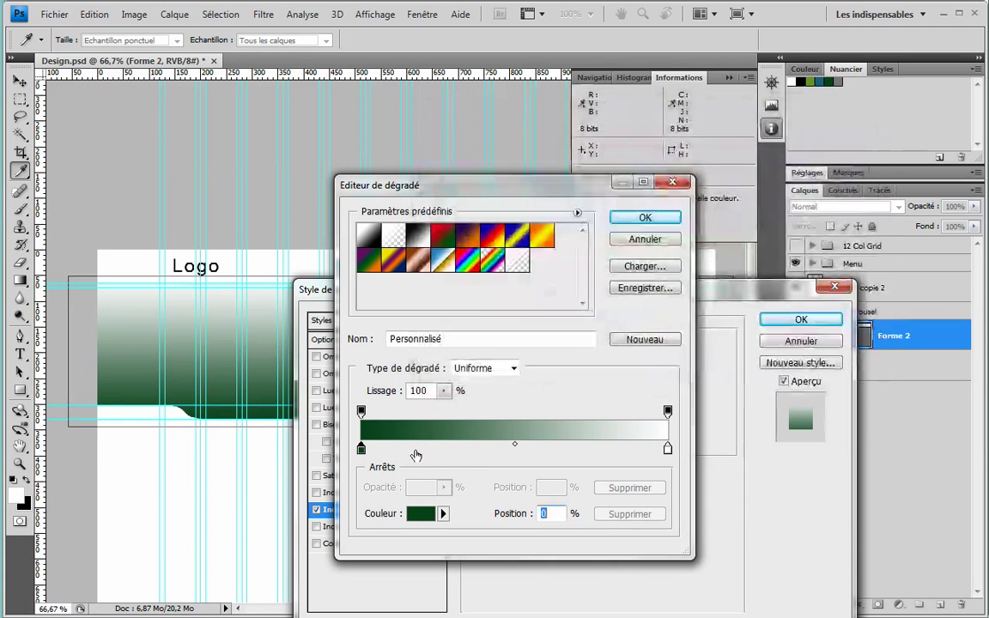
# Add a green 739f32 colour stop at 12% and set the gradient's end stop to the teal swatch
pyautogui.click(397, 448)
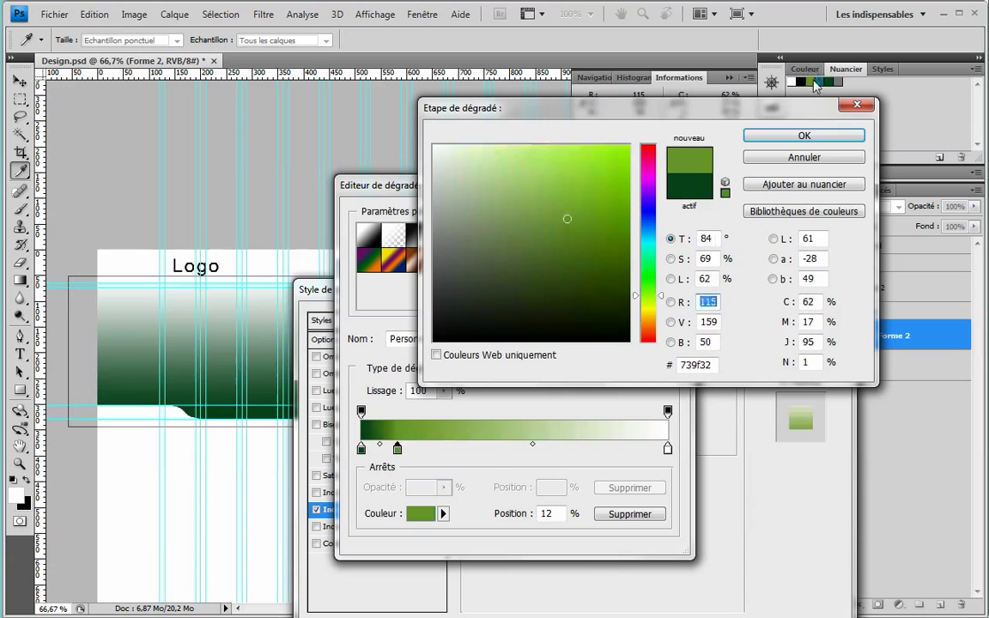
pyautogui.click(810, 139)
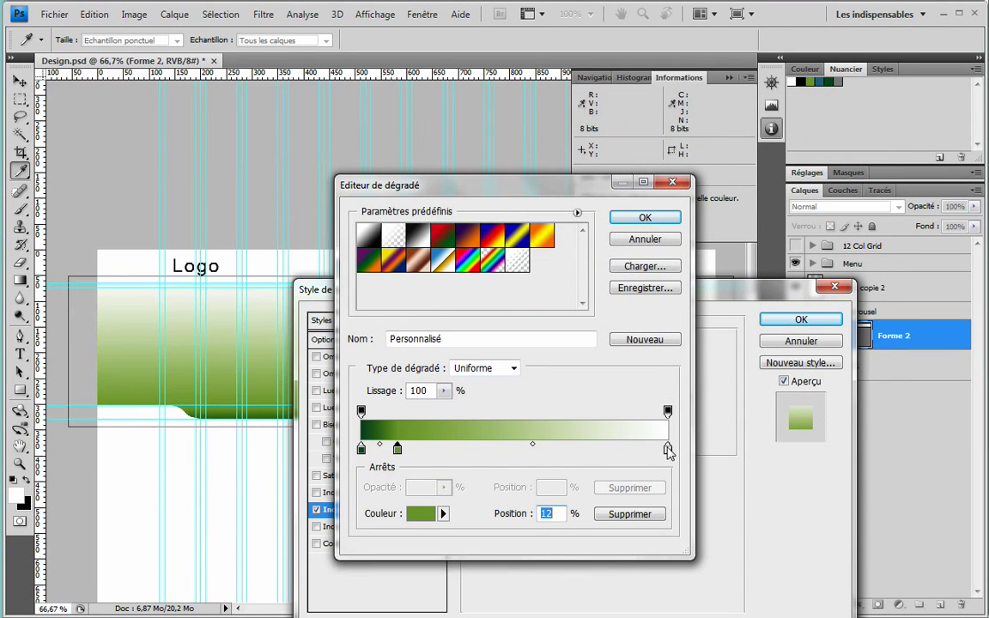
pyautogui.click(668, 448)
pyautogui.click(812, 82)
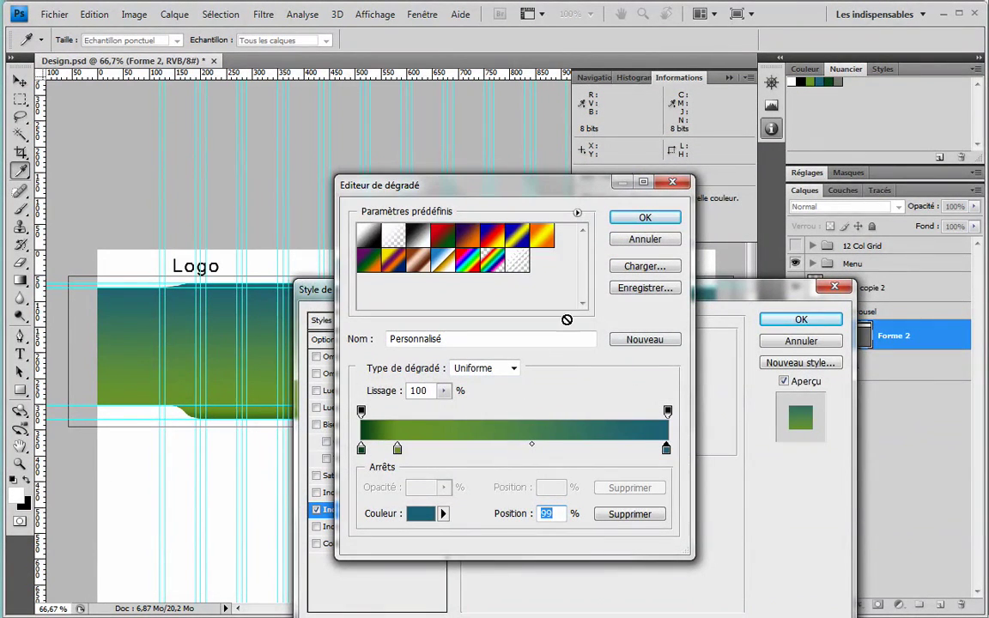
# Remove the start stop, put the green stop at 0% and the teal stop at 93%, and apply the gradient overlay
pyautogui.moveTo(571, 194); pyautogui.dragTo(808, 169)
pyautogui.moveTo(633, 423); pyautogui.dragTo(600, 449)
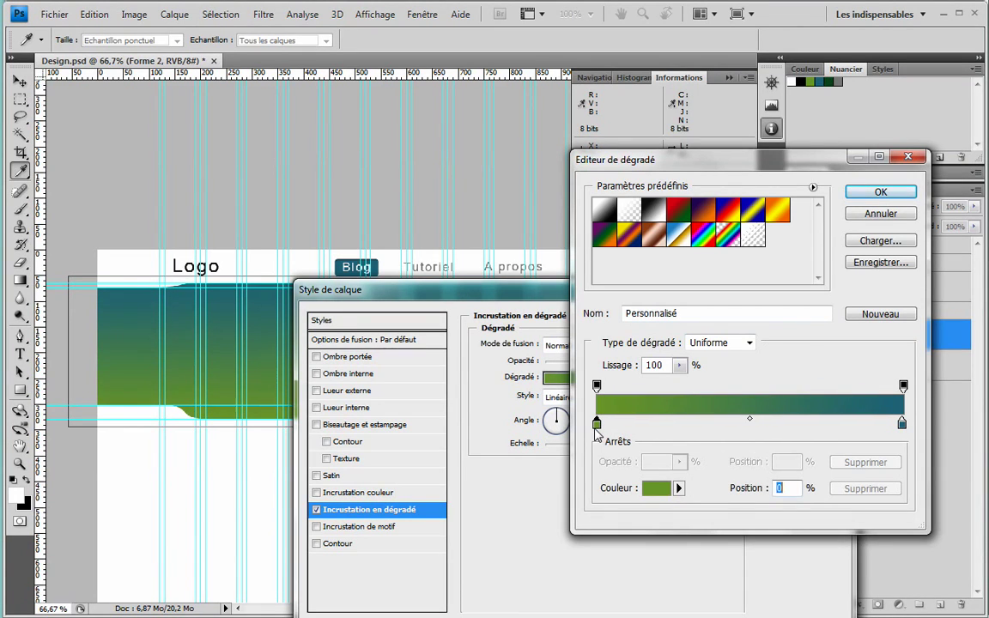
pyautogui.moveTo(904, 427); pyautogui.dragTo(892, 427)
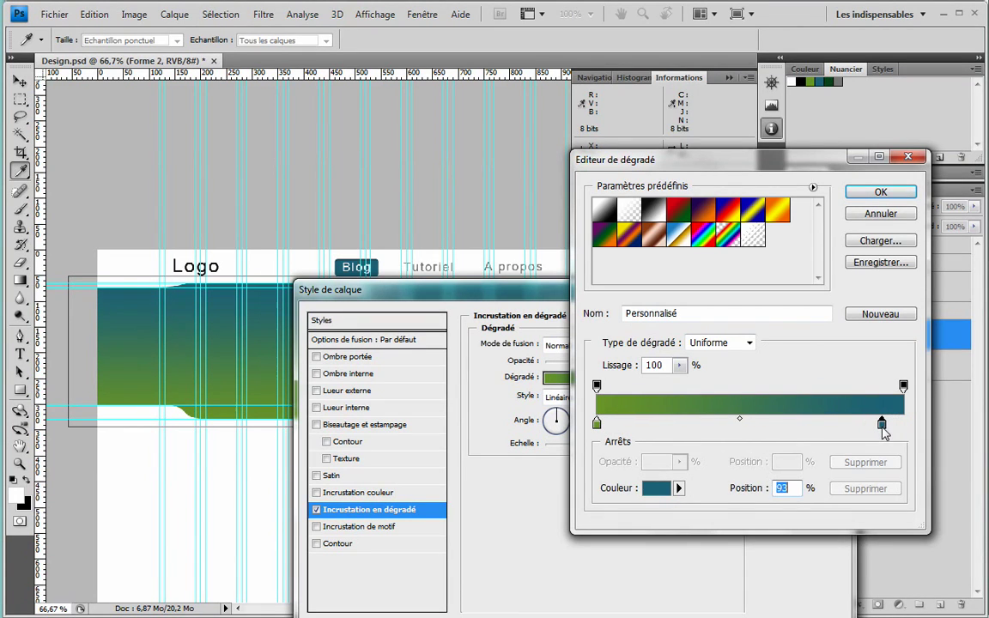
pyautogui.click(868, 190)
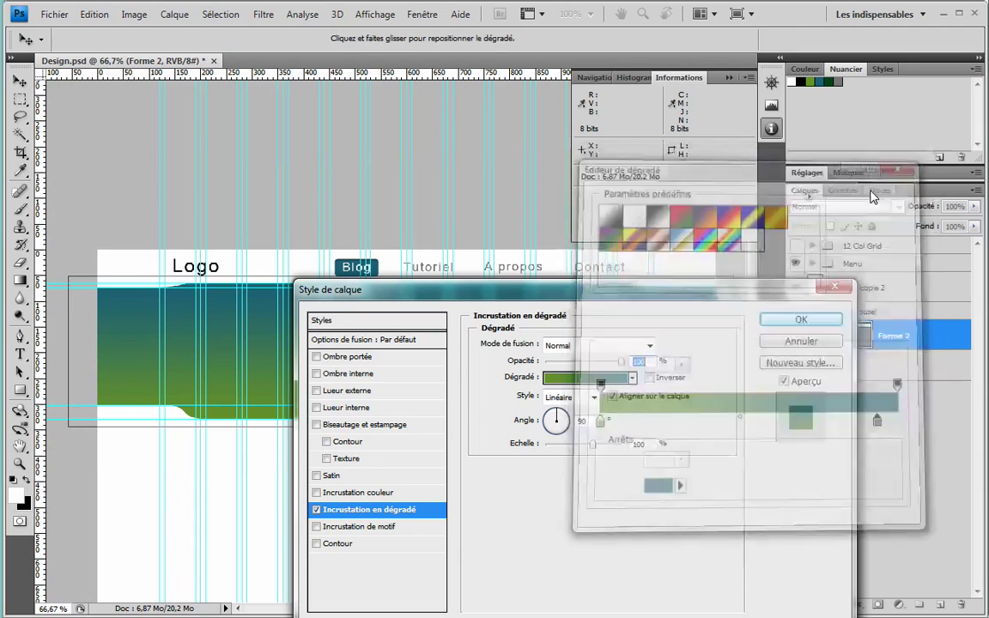
pyautogui.click(767, 318)
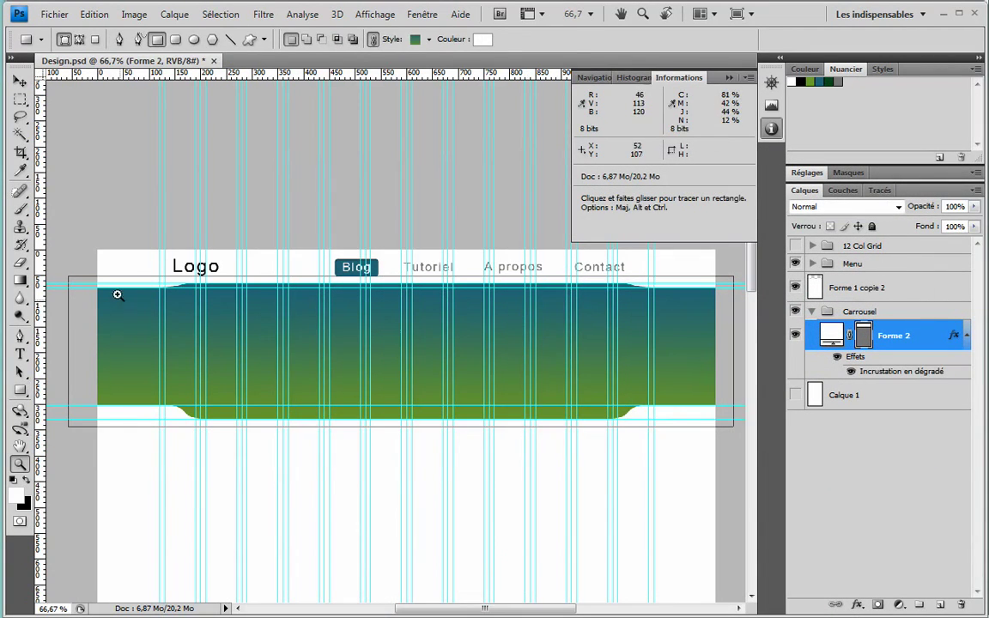
pyautogui.press('z')
pyautogui.moveTo(548, 412); pyautogui.dragTo(600, 452)
pyautogui.moveTo(195, 263); pyautogui.dragTo(642, 249)
pyautogui.keyDown('alt'); pyautogui.click(609, 301); pyautogui.keyUp('alt')
pyautogui.moveTo(660, 302); pyautogui.dragTo(519, 302)
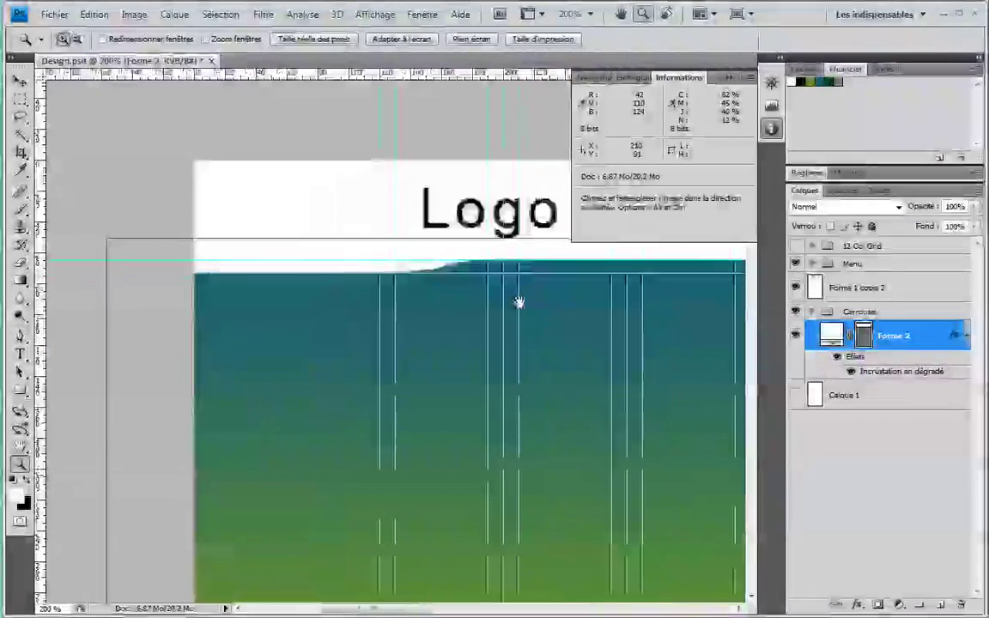
pyautogui.click(859, 288)
pyautogui.click(861, 606)
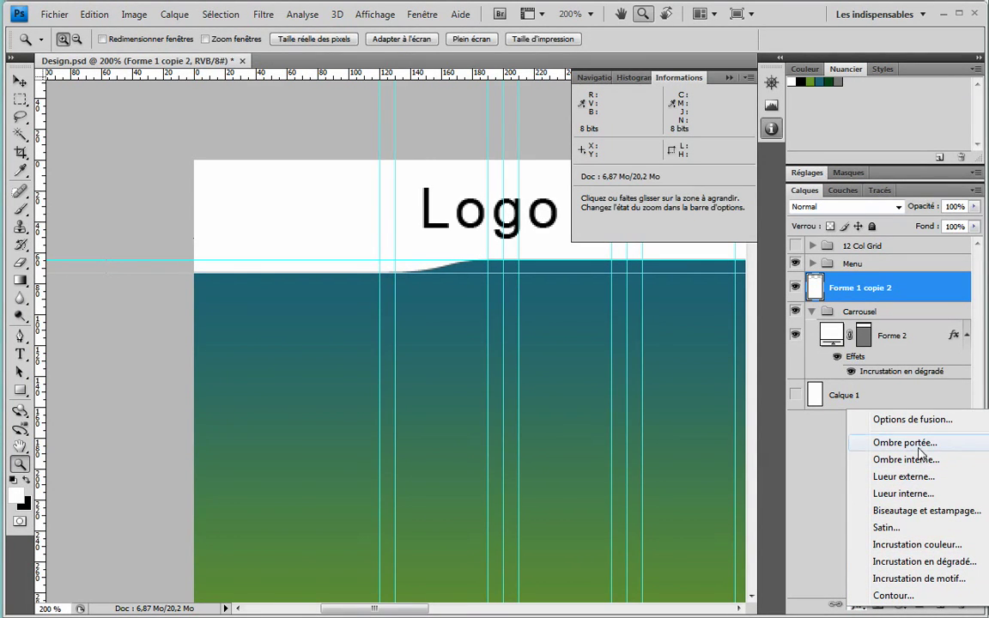
pyautogui.click(905, 442)
# Add a drop shadow (Ombre portée) to the Menu group's "Forme" layer with 29% opacity and a 3 px distance
pyautogui.click(812, 265)
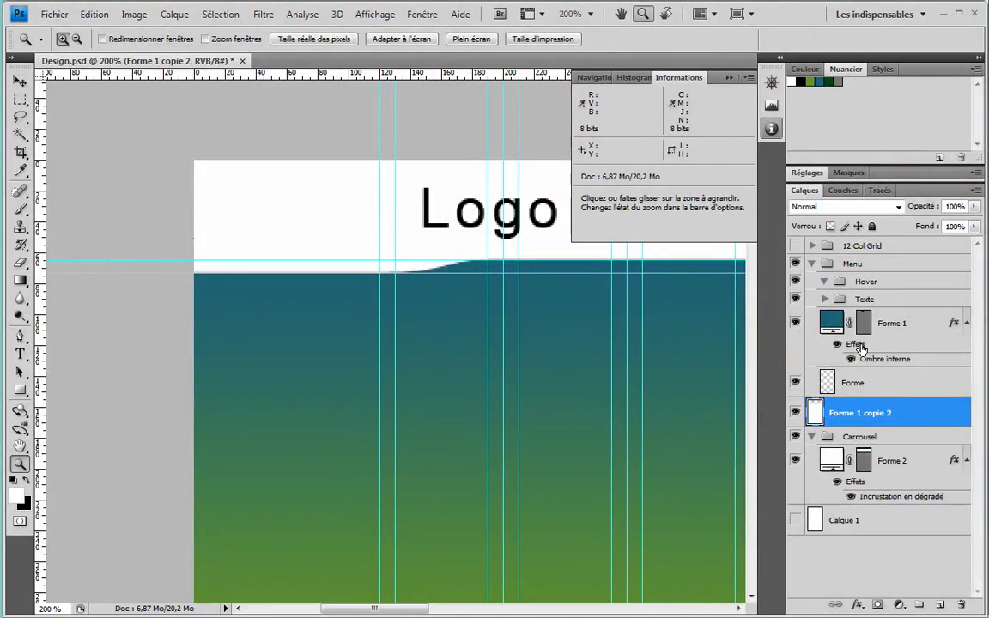
pyautogui.click(852, 381)
pyautogui.click(861, 607)
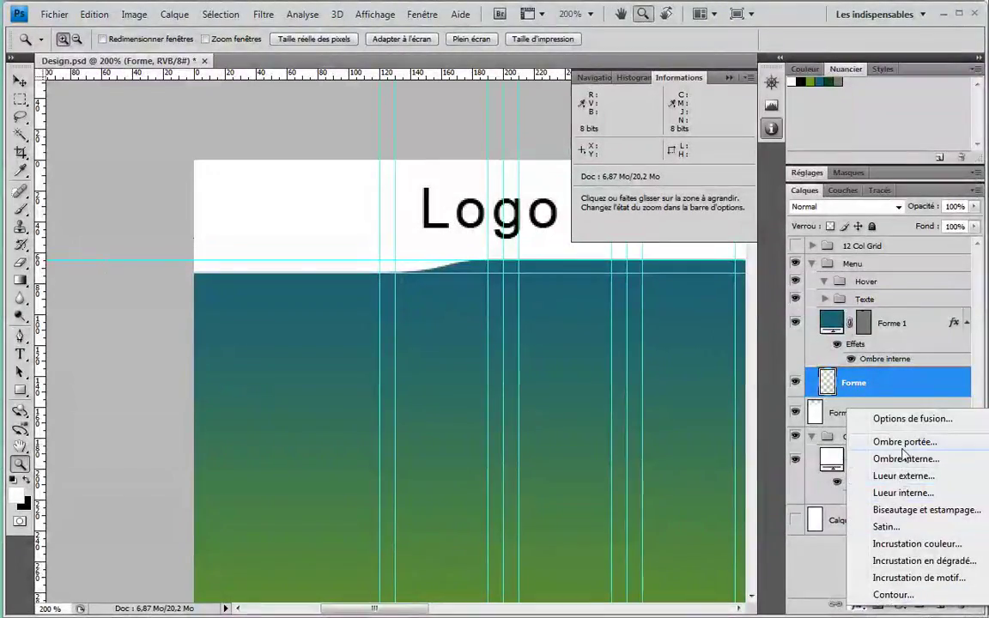
pyautogui.click(905, 443)
pyautogui.moveTo(657, 292); pyautogui.dragTo(756, 308)
pyautogui.moveTo(707, 375); pyautogui.dragTo(686, 378)
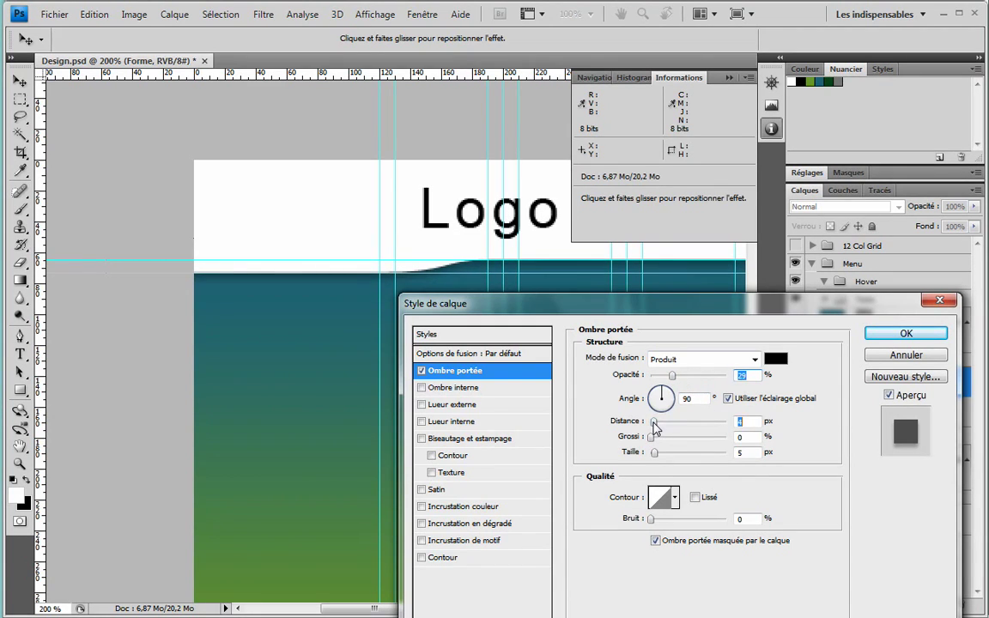
pyautogui.click(904, 335)
pyautogui.press('z')
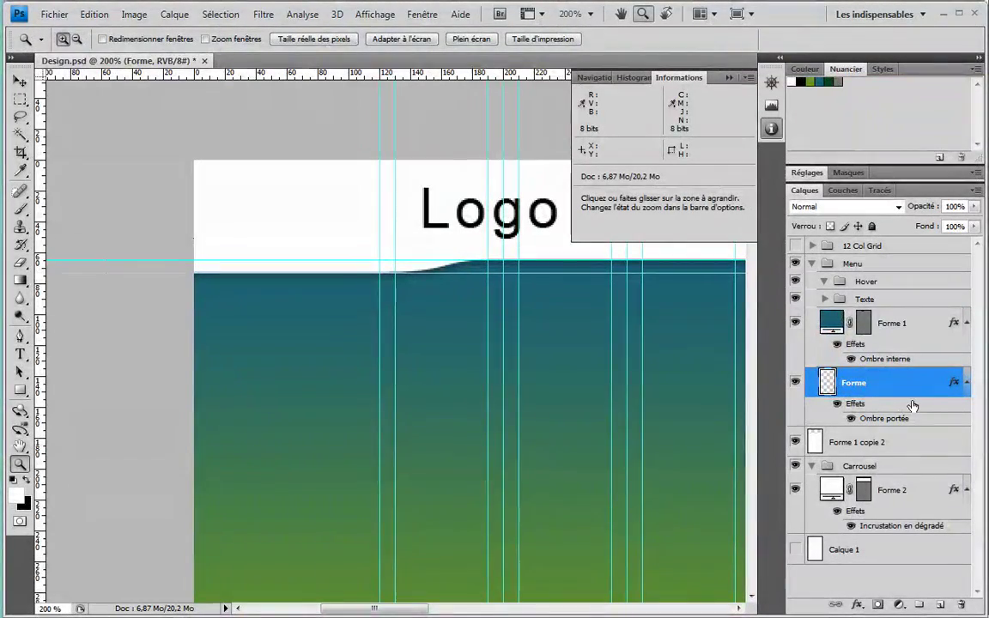
# Collapse the effects of "Forme 1" and "Forme", and copy the drop shadow from "Forme" to "Forme 1 copie 2"
pyautogui.click(945, 323)
pyautogui.click(966, 322)
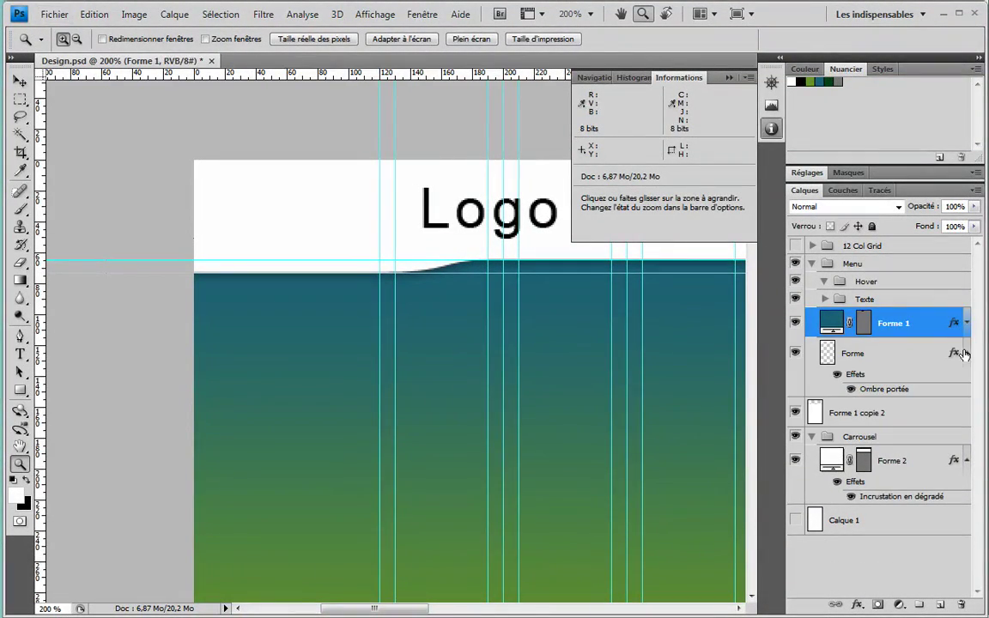
pyautogui.click(966, 354)
pyautogui.moveTo(955, 354); pyautogui.dragTo(869, 392)
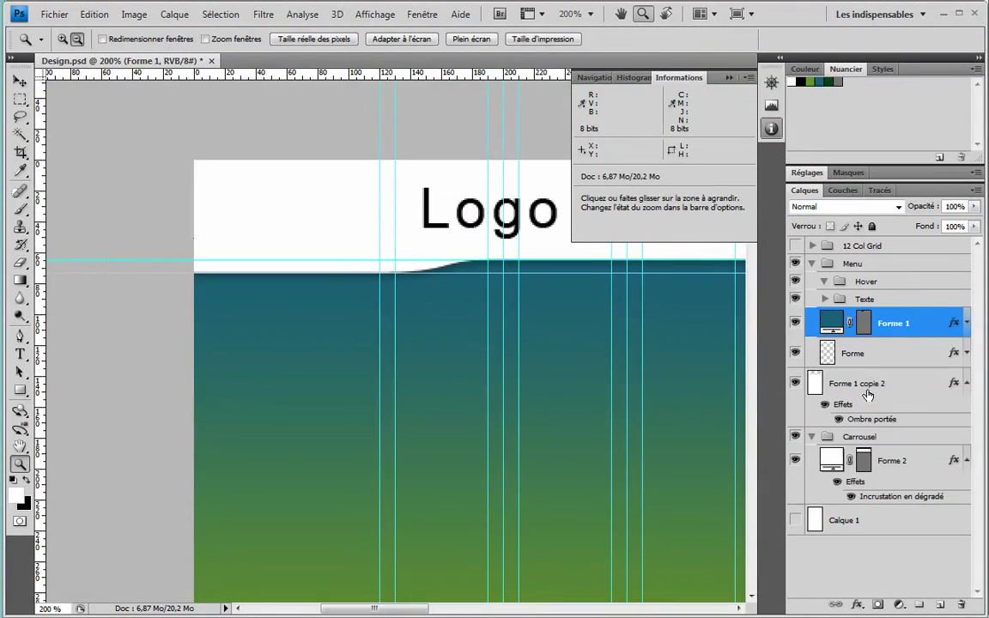
# Collapse the Menu group and set the drop shadow angle of "Forme 1 copie 2" to -90°
pyautogui.moveTo(579, 503); pyautogui.dragTo(525, 256)
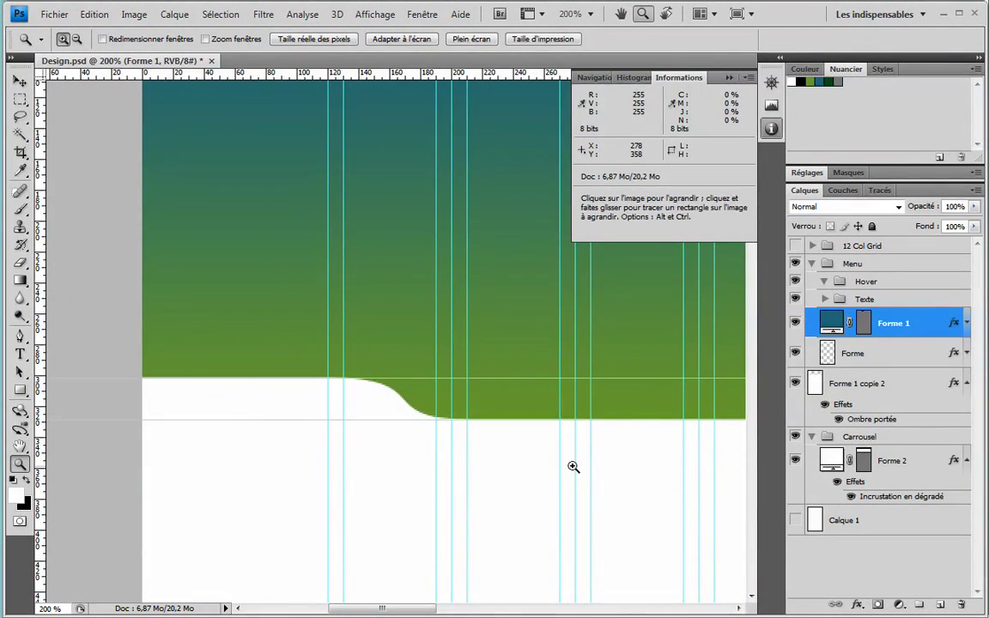
pyautogui.click(812, 264)
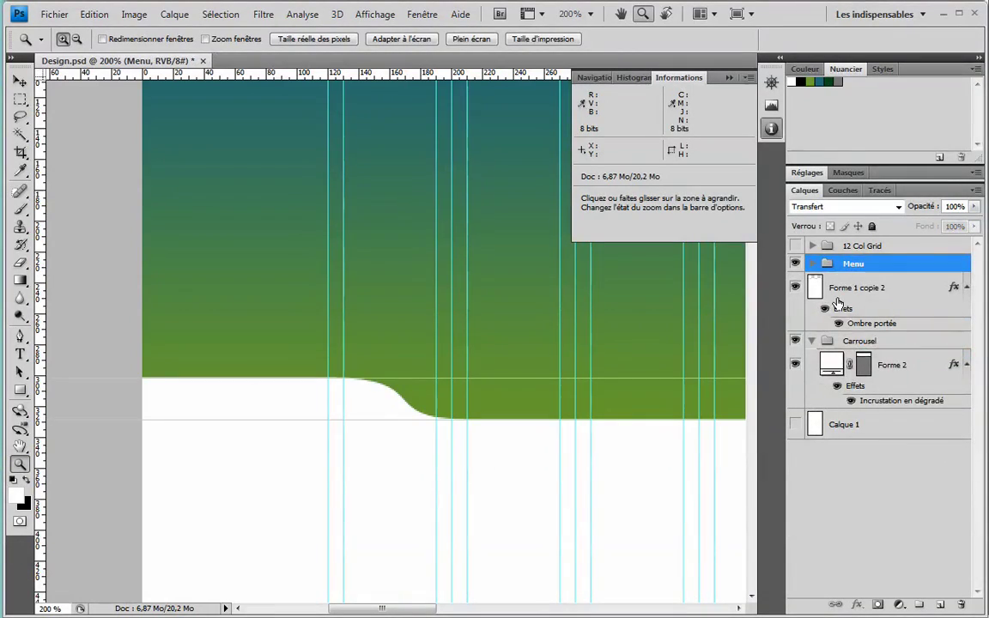
pyautogui.doubleClick(955, 291)
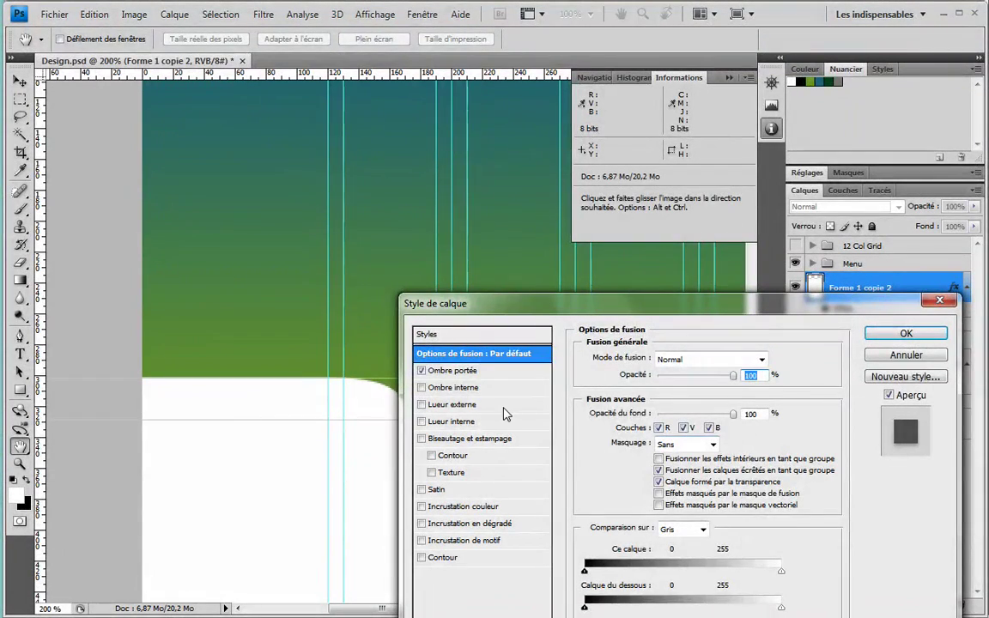
pyautogui.click(457, 373)
pyautogui.write('-90')
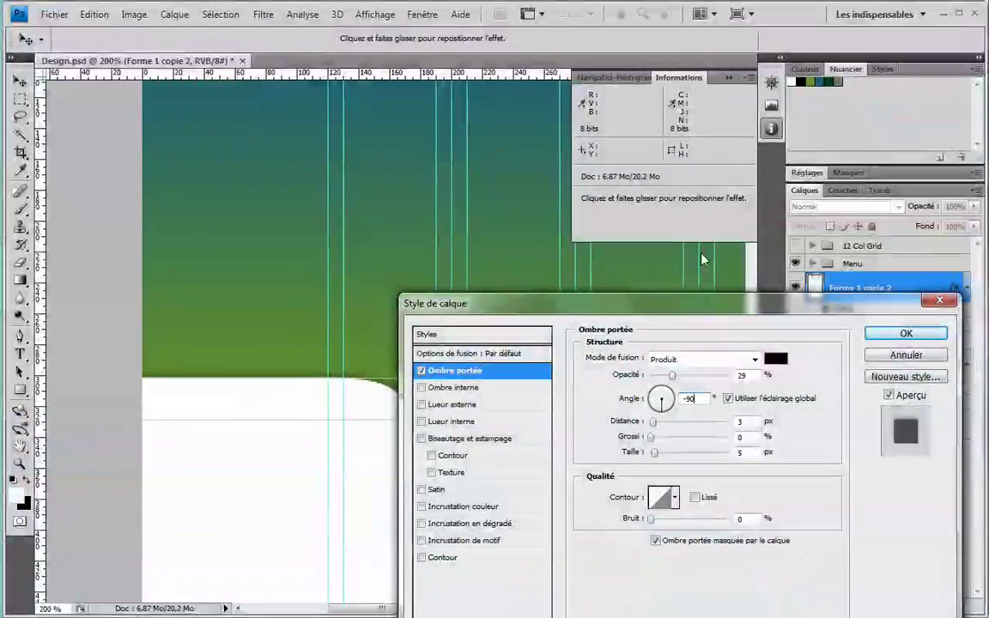
pyautogui.click(906, 334)
pyautogui.press('z')
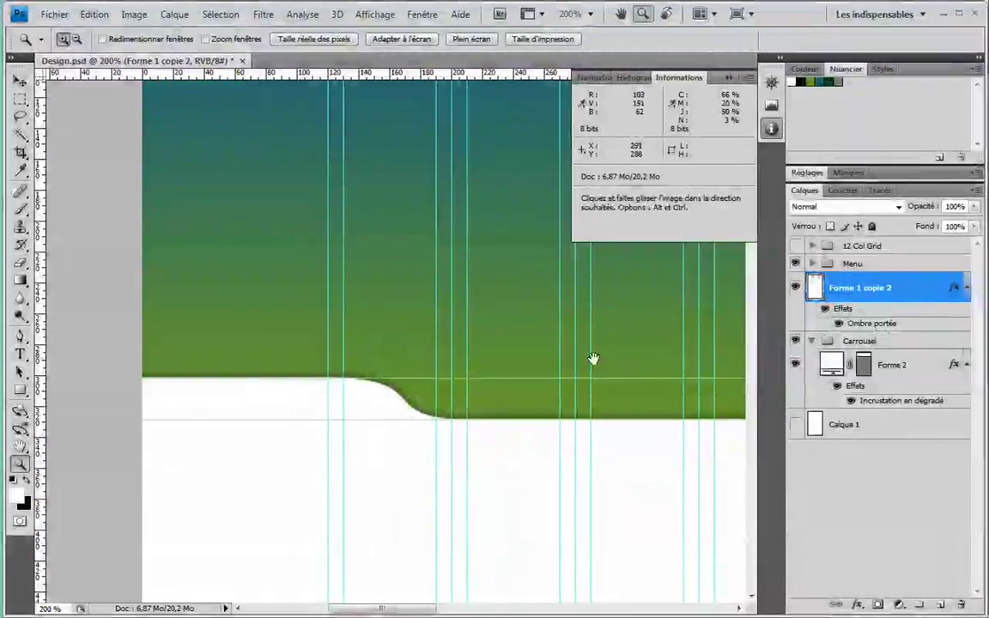
pyautogui.keyDown('alt'); pyautogui.click(594, 357); pyautogui.keyUp('alt')
pyautogui.keyDown('alt'); pyautogui.click(578, 303); pyautogui.keyUp('alt')
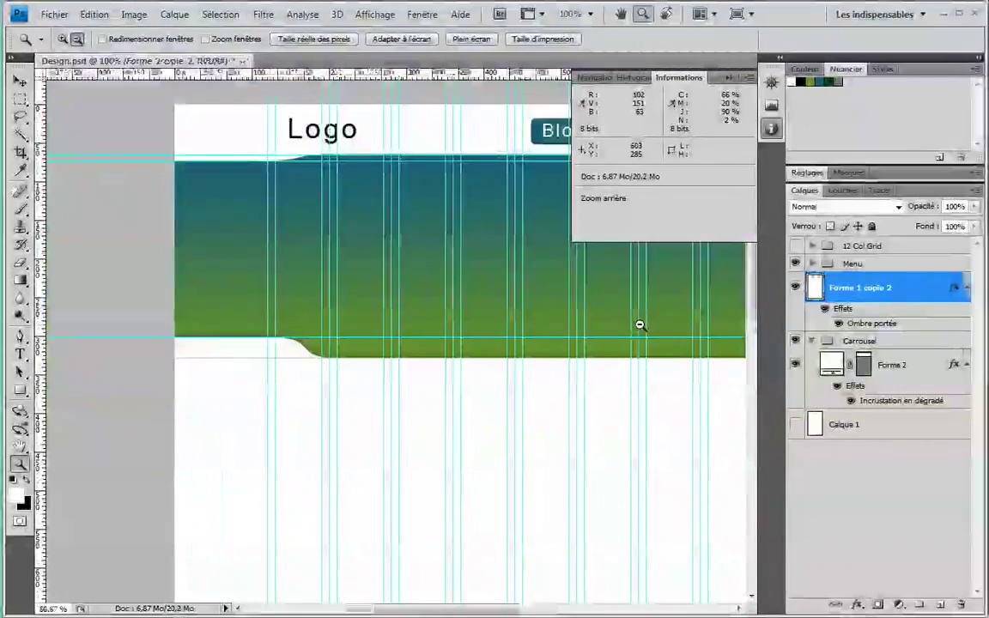
pyautogui.keyDown('alt'); pyautogui.click(640, 319); pyautogui.keyUp('alt')
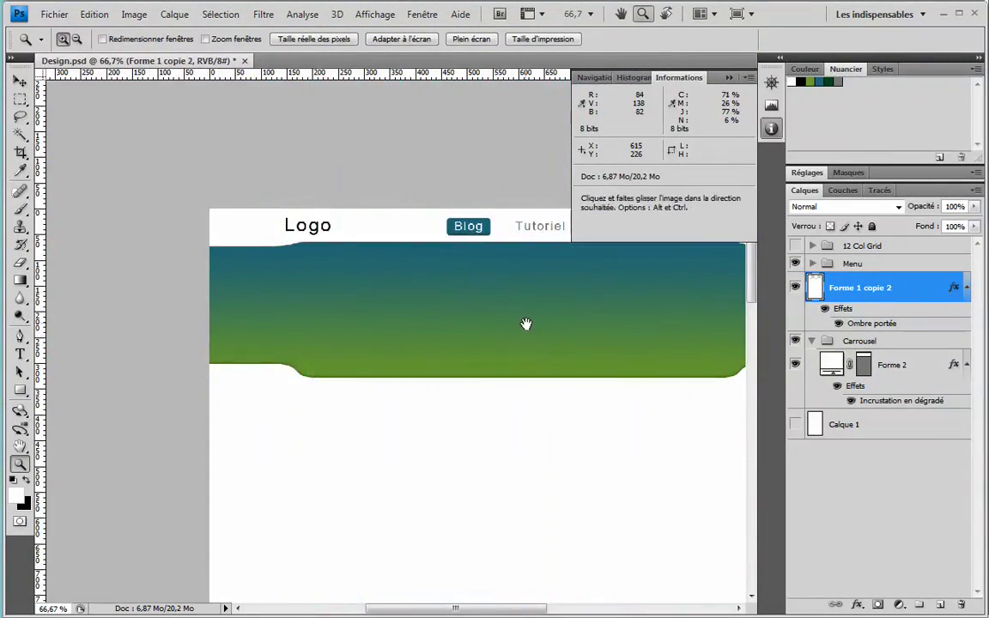
pyautogui.moveTo(525, 325); pyautogui.dragTo(488, 341)
pyautogui.click(486, 343)
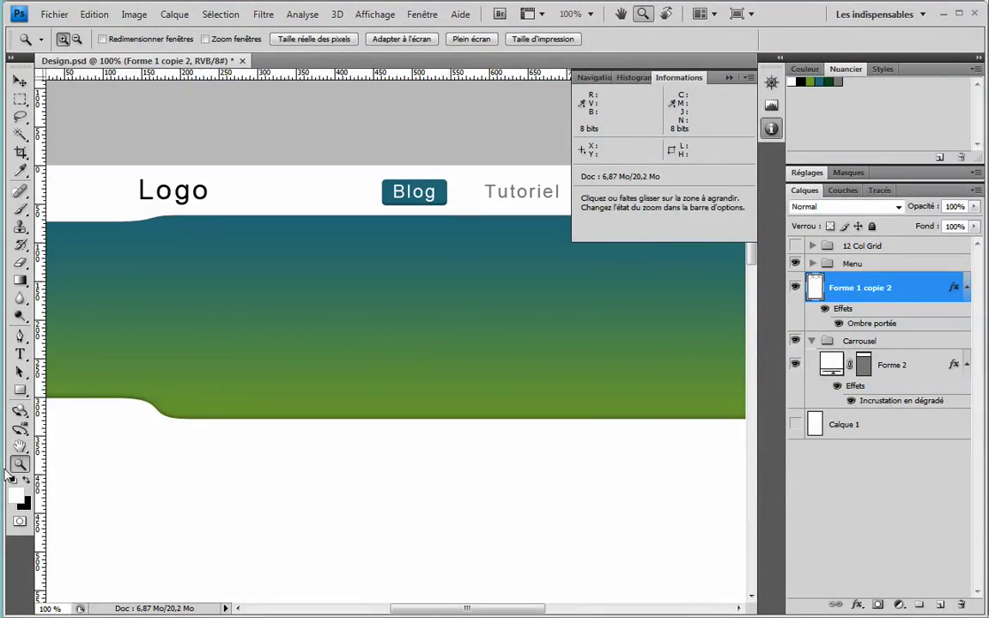
pyautogui.moveTo(198, 419); pyautogui.dragTo(207, 431)
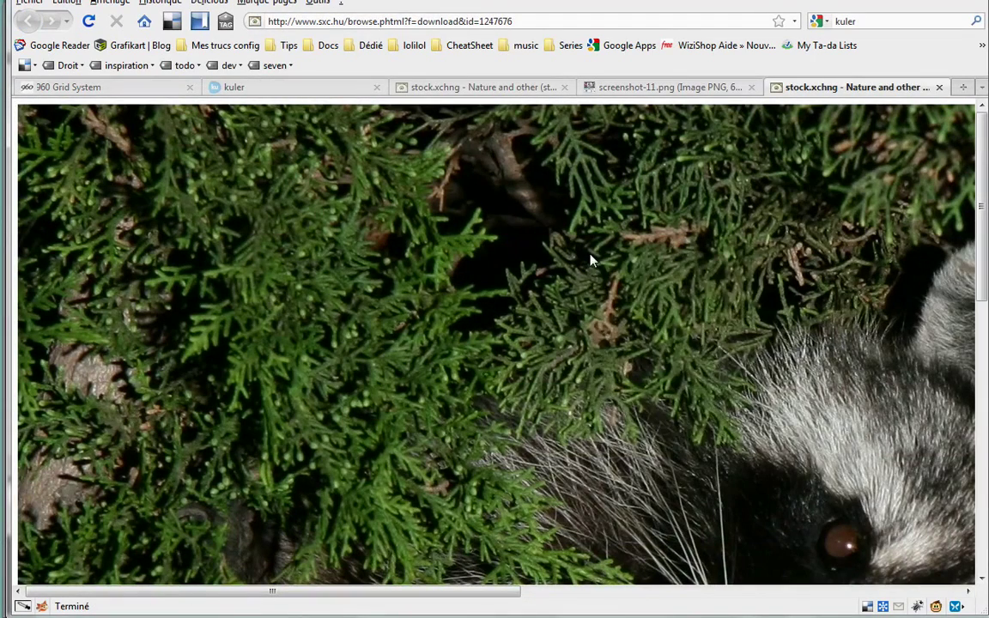
# Switch to the browser, copy the full-size raccoon photo and paste it into the Carrousel group of Design.psd
pyautogui.rightClick(591, 258)
pyautogui.click(636, 286)
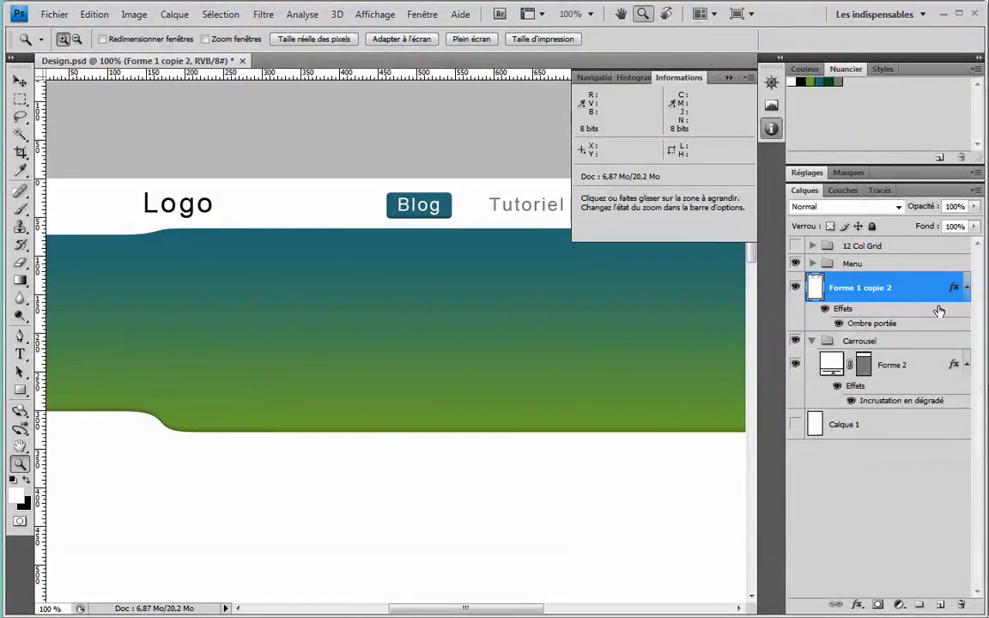
pyautogui.click(855, 341)
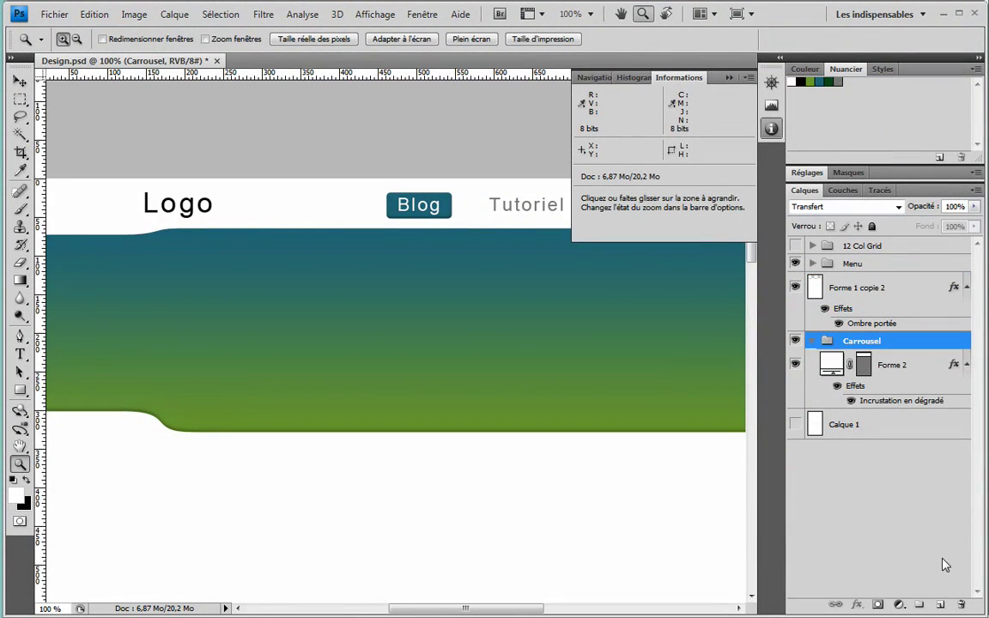
pyautogui.hotkey('ctrl', 'v')
pyautogui.moveTo(576, 391); pyautogui.dragTo(447, 419)
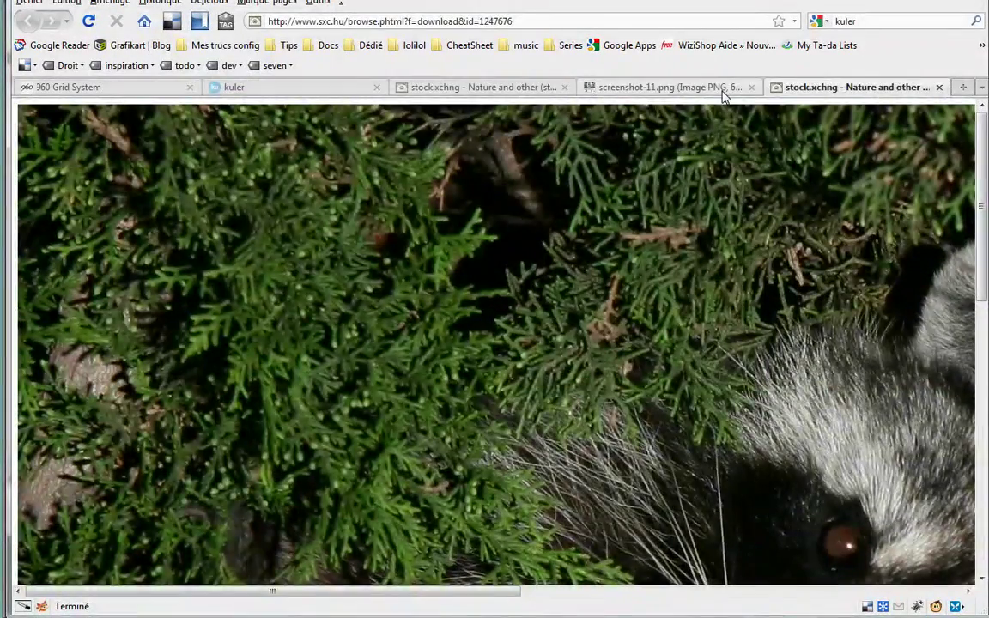
pyautogui.hotkey('ctrl', 'w')
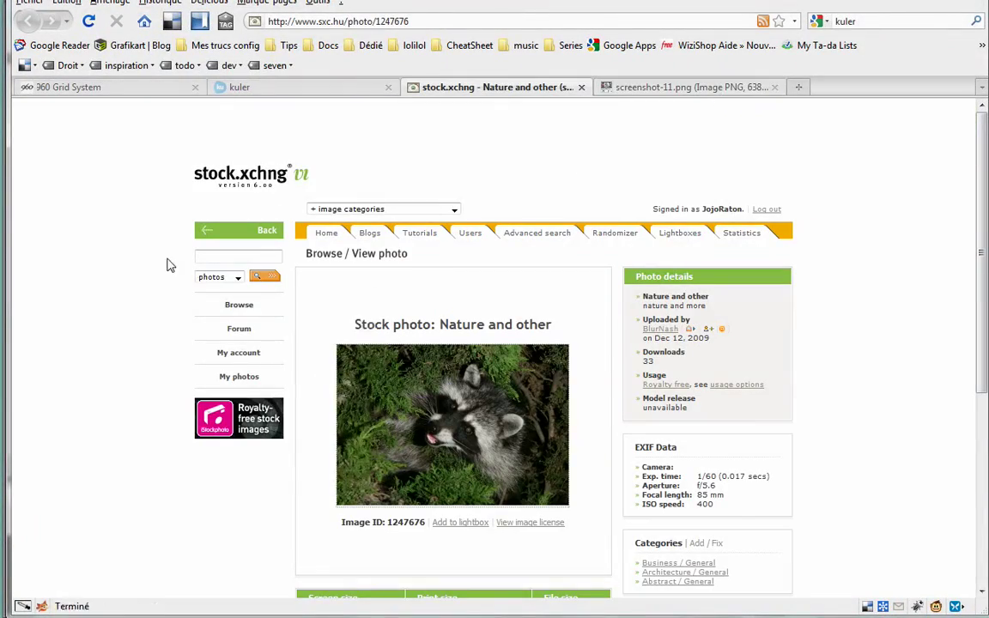
pyautogui.click(237, 190)
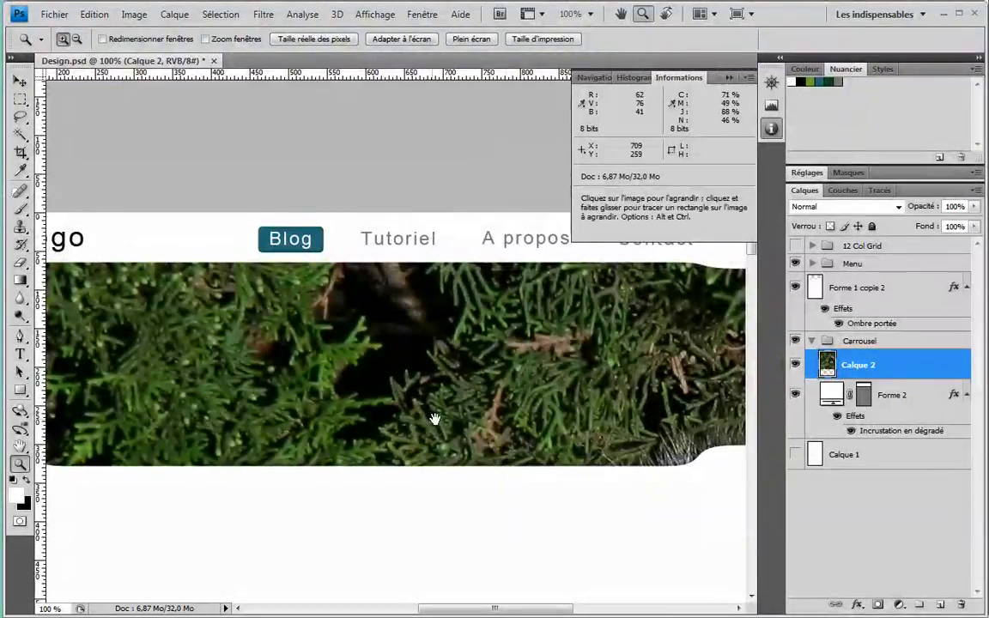
# Scale the pasted raccoon photo proportionally to 57.2% and position it so the animal's face fills the carousel band
pyautogui.moveTo(435, 415); pyautogui.dragTo(498, 450)
pyautogui.click(482, 406)
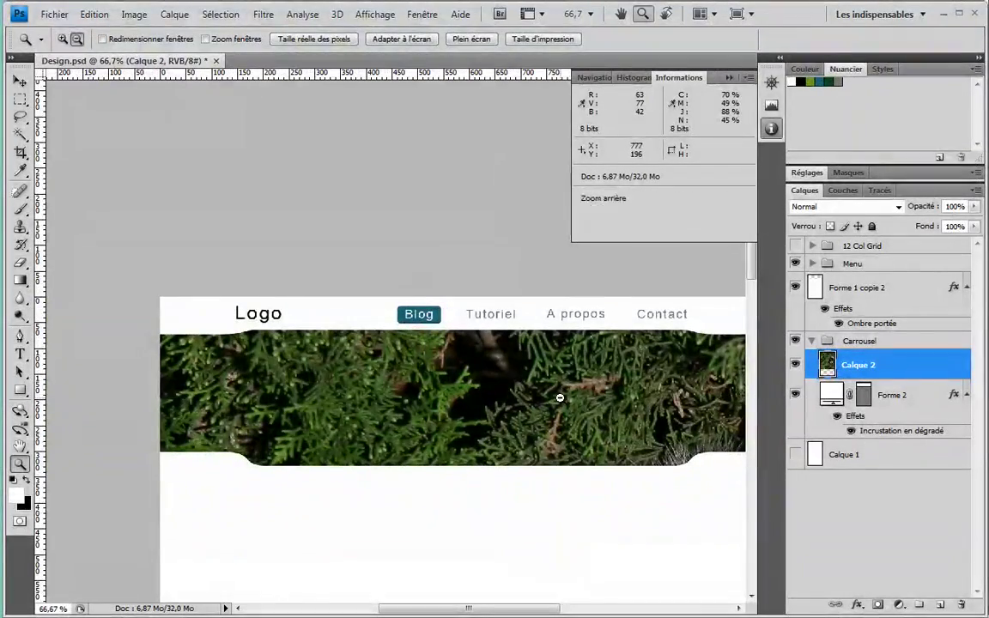
pyautogui.hotkey('ctrl', 't')
pyautogui.moveTo(254, 313); pyautogui.dragTo(515, 522)
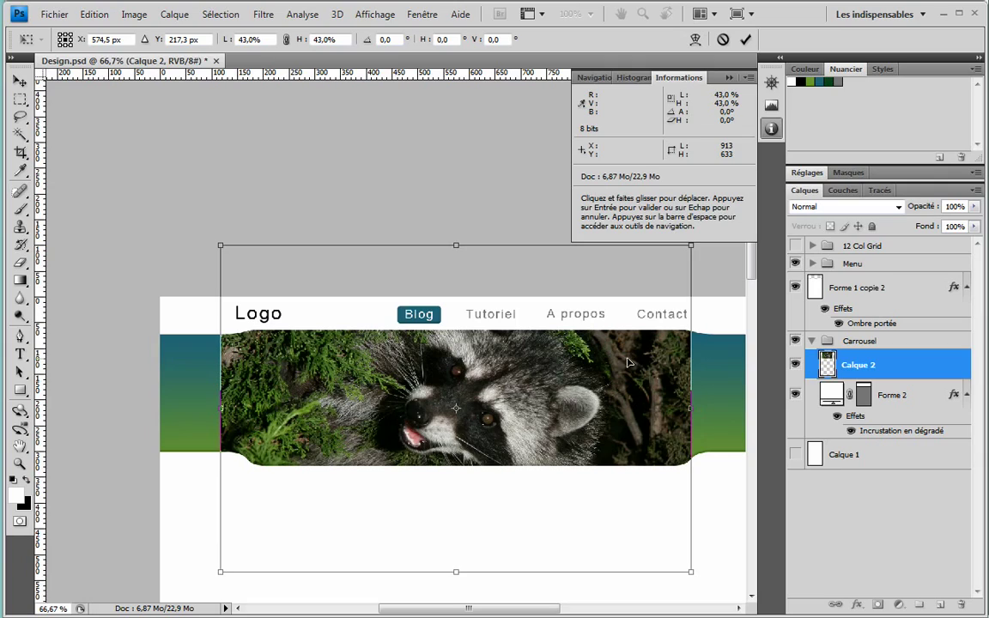
pyautogui.moveTo(627, 363); pyautogui.dragTo(628, 381)
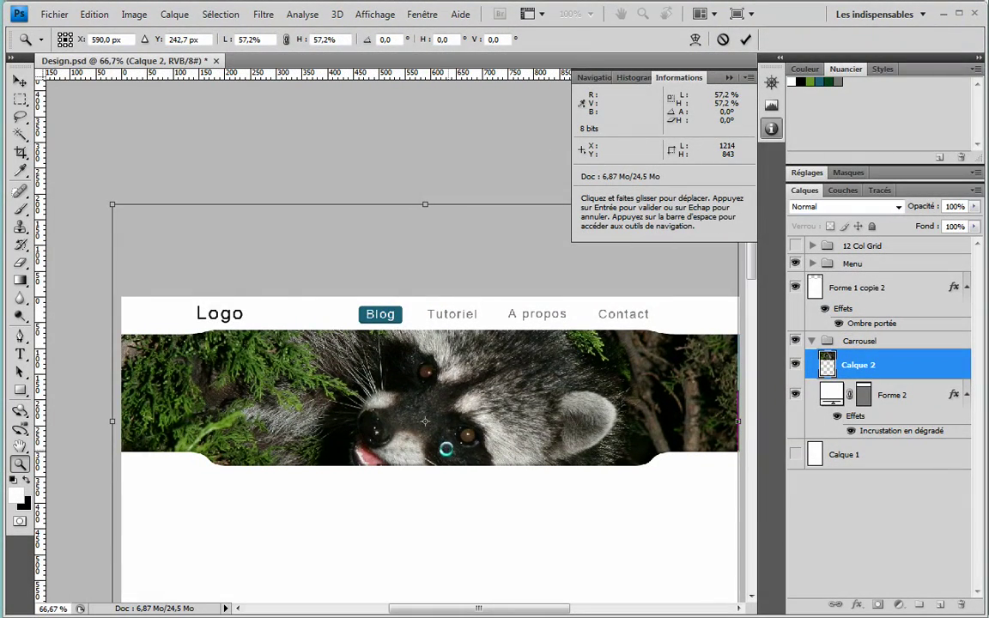
pyautogui.press('Return')
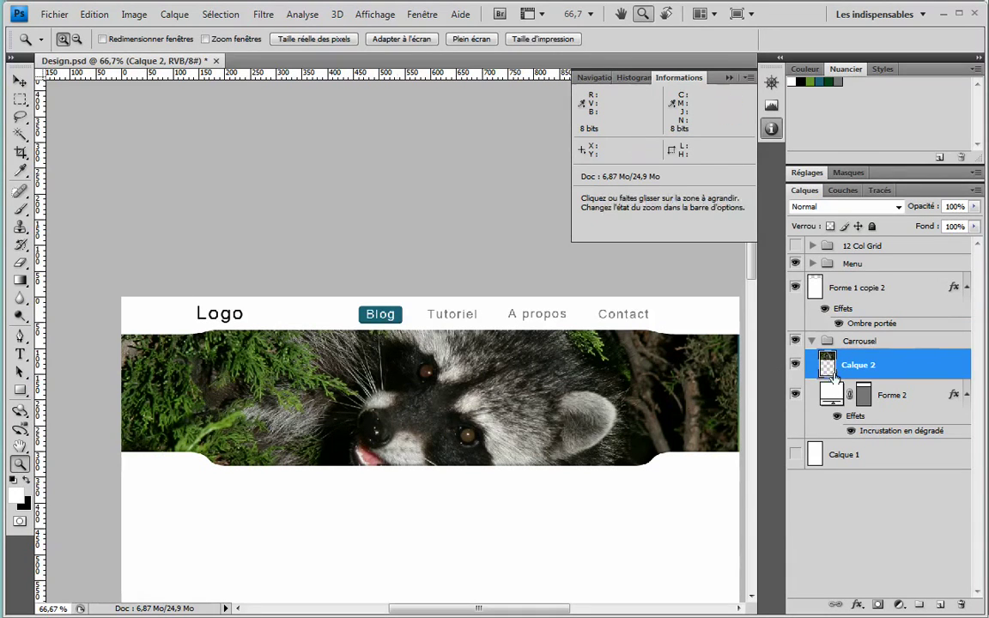
# Add a layer mask to "Calque 2" and fade the photo's left side with a black-to-white linear gradient
pyautogui.click(876, 606)
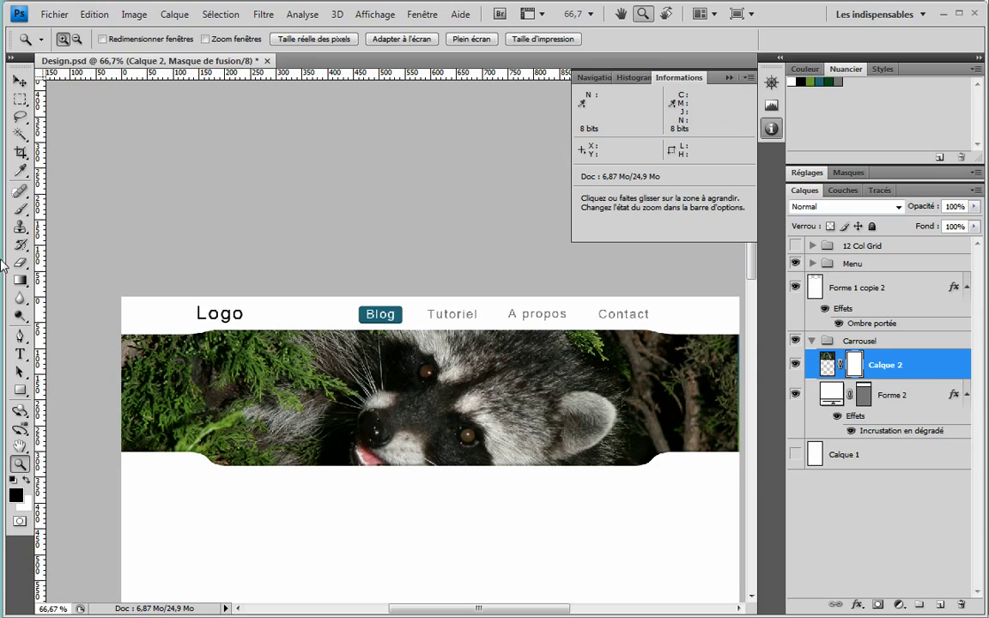
pyautogui.click(21, 280)
pyautogui.click(16, 496)
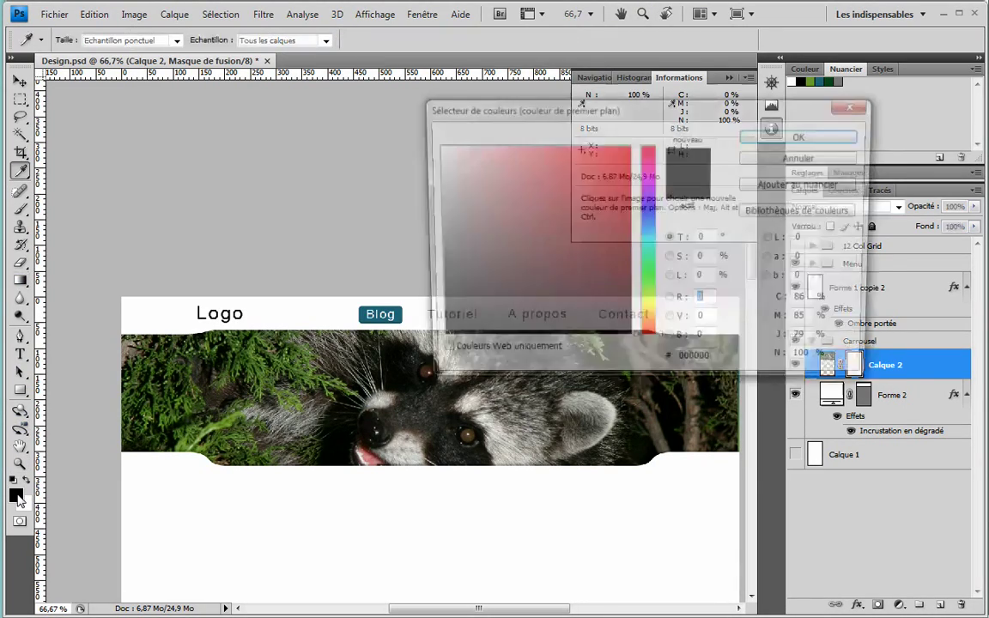
pyautogui.click(837, 161)
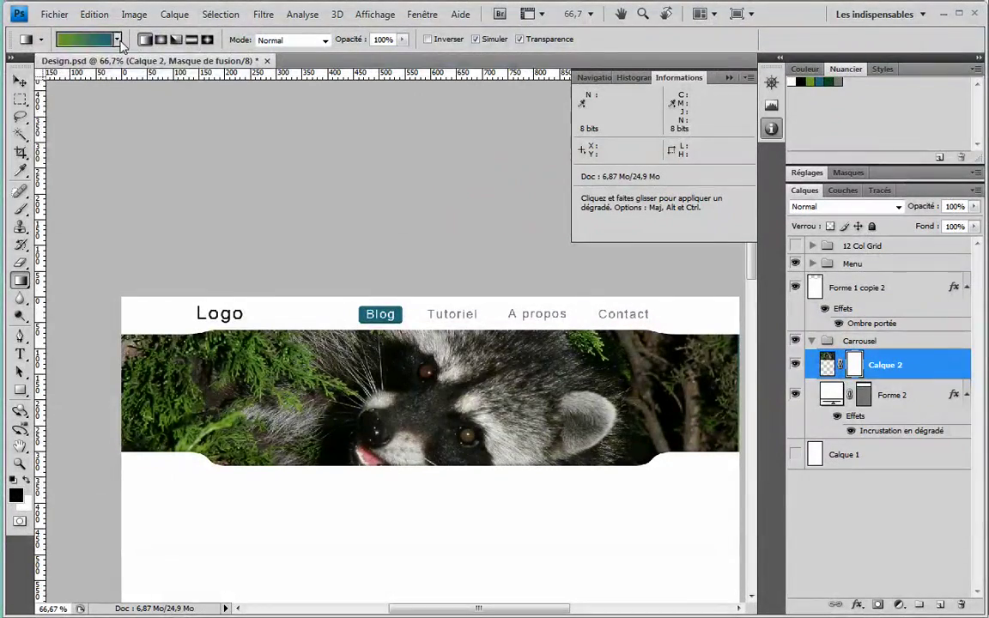
pyautogui.click(116, 39)
pyautogui.moveTo(229, 391); pyautogui.dragTo(250, 399)
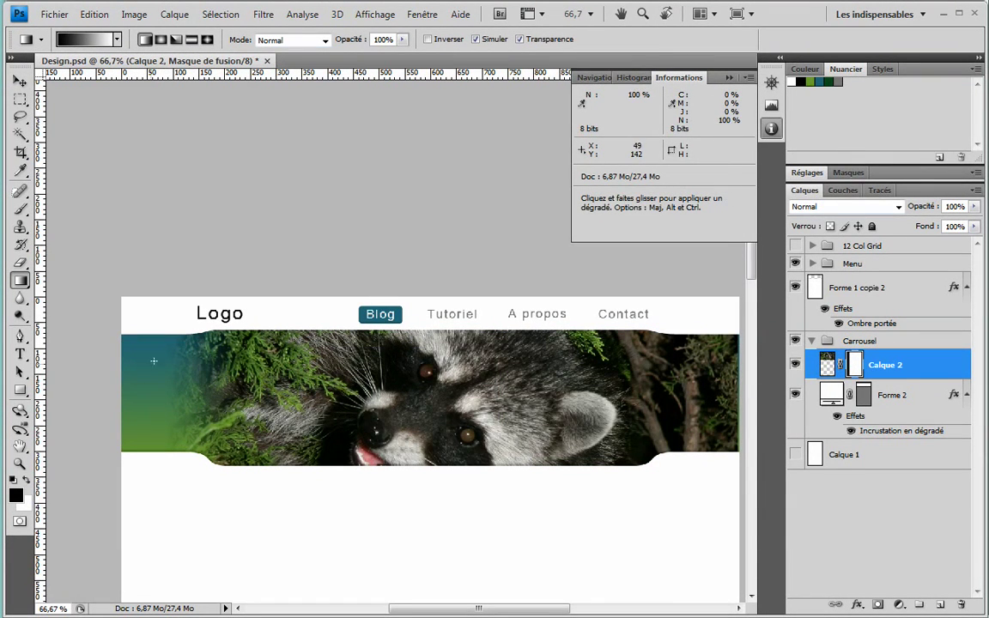
# Show the guides and draw black-to-white mask gradients at the photo's left and right edges, starting from the outer column guides
pyautogui.hotkey('ctrl', ';')
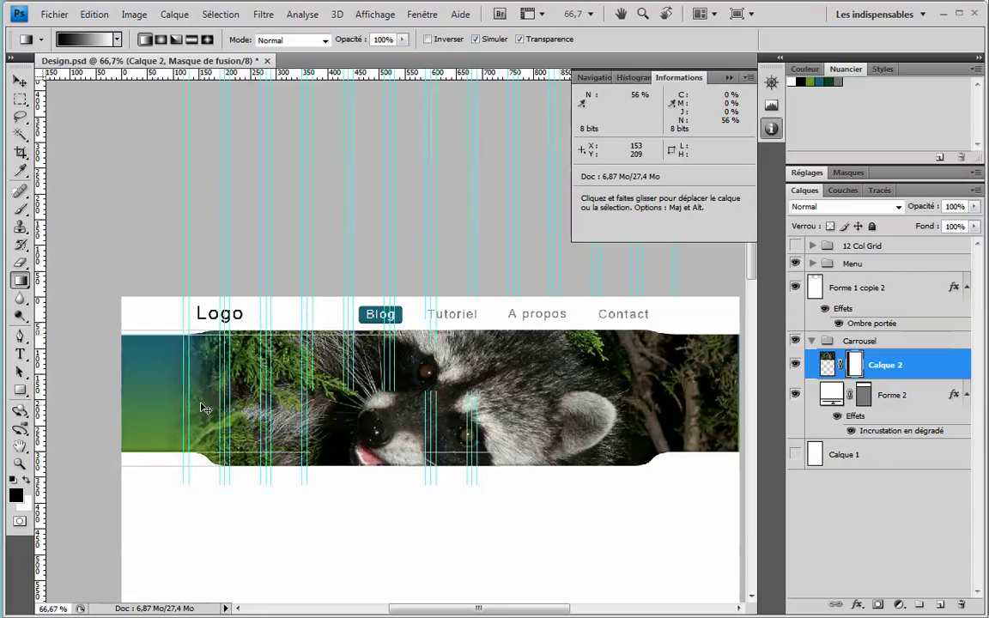
pyautogui.moveTo(183, 397); pyautogui.dragTo(229, 401)
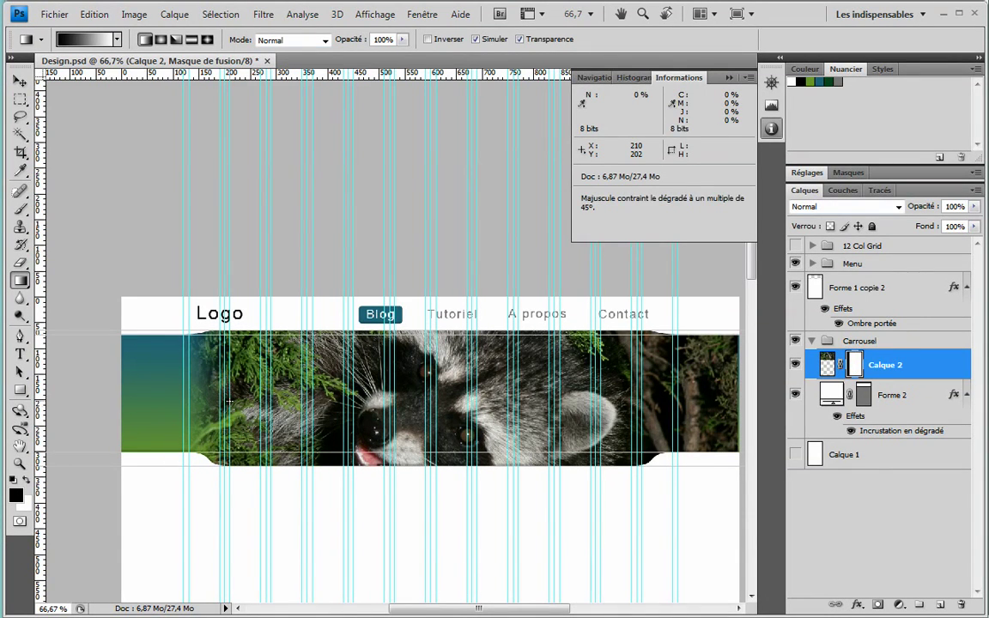
pyautogui.moveTo(678, 386); pyautogui.dragTo(633, 388)
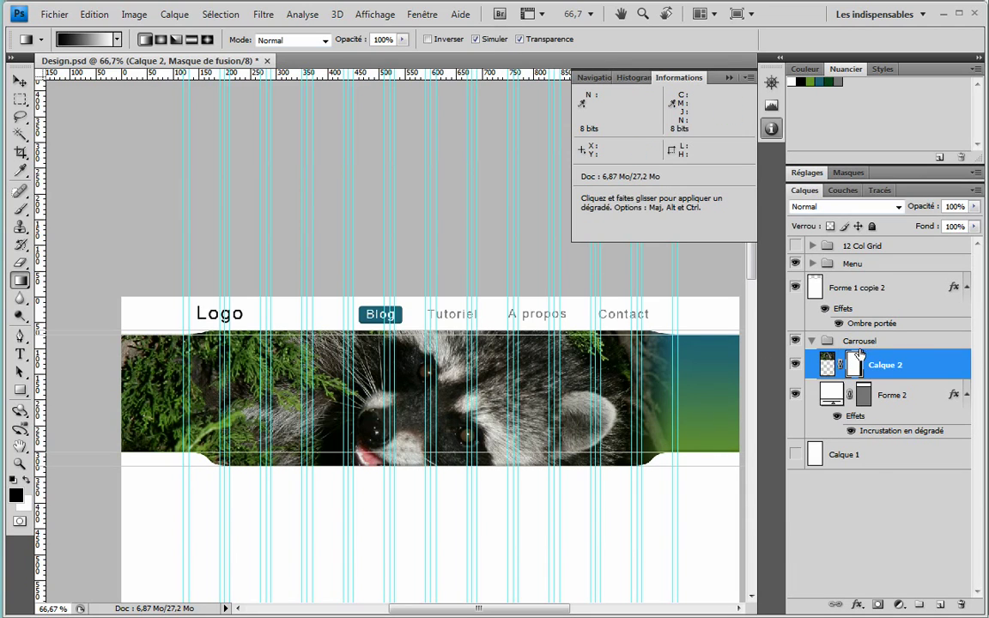
# Fade the photo's left edge on the mask with a black-to-transparent gradient starting at the outer column guide
pyautogui.click(117, 40)
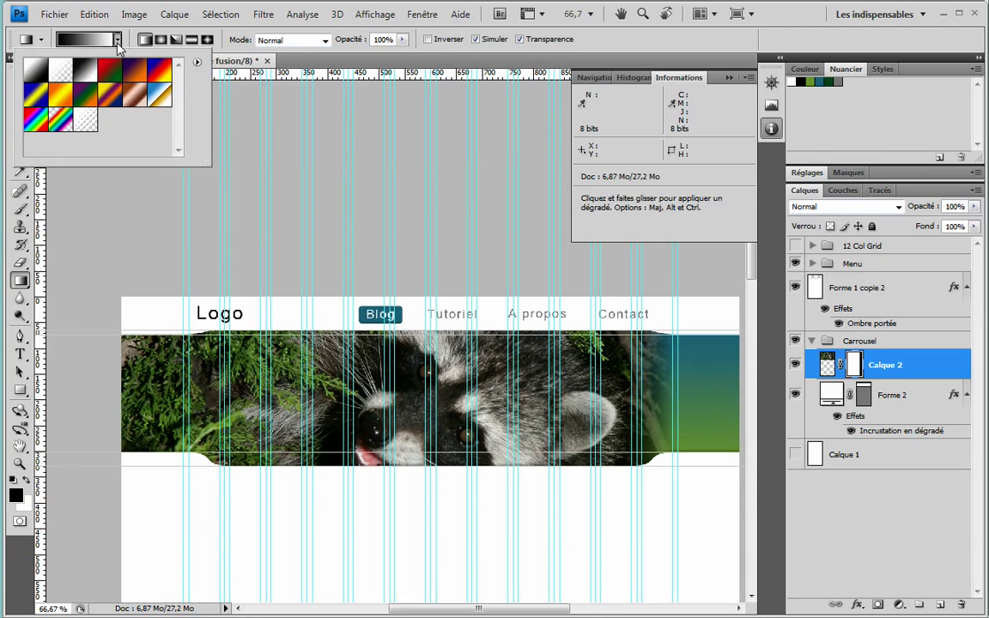
pyautogui.click(117, 40)
pyautogui.click(27, 482)
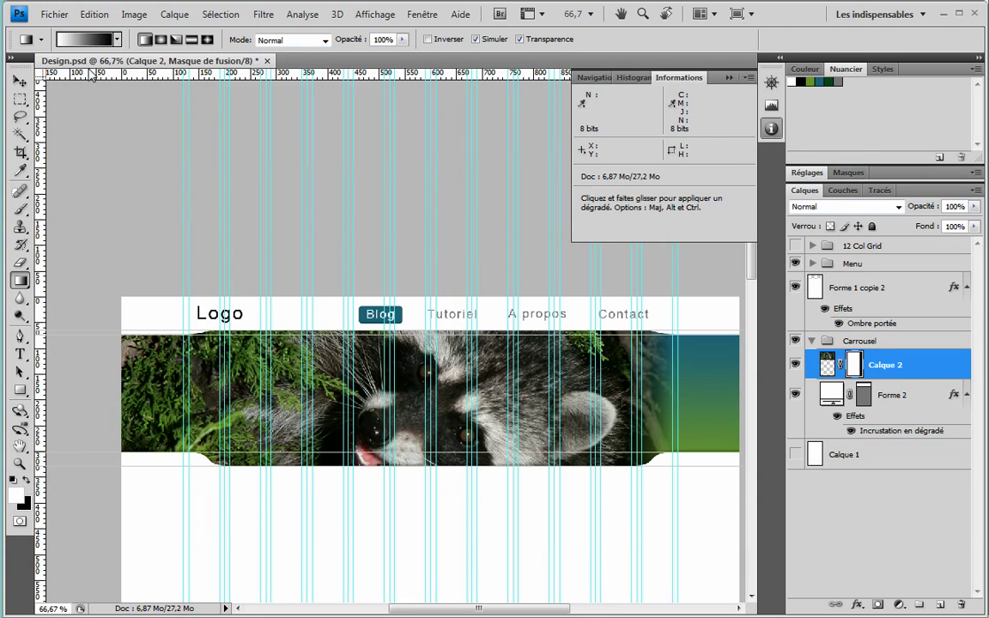
pyautogui.click(117, 40)
pyautogui.click(61, 72)
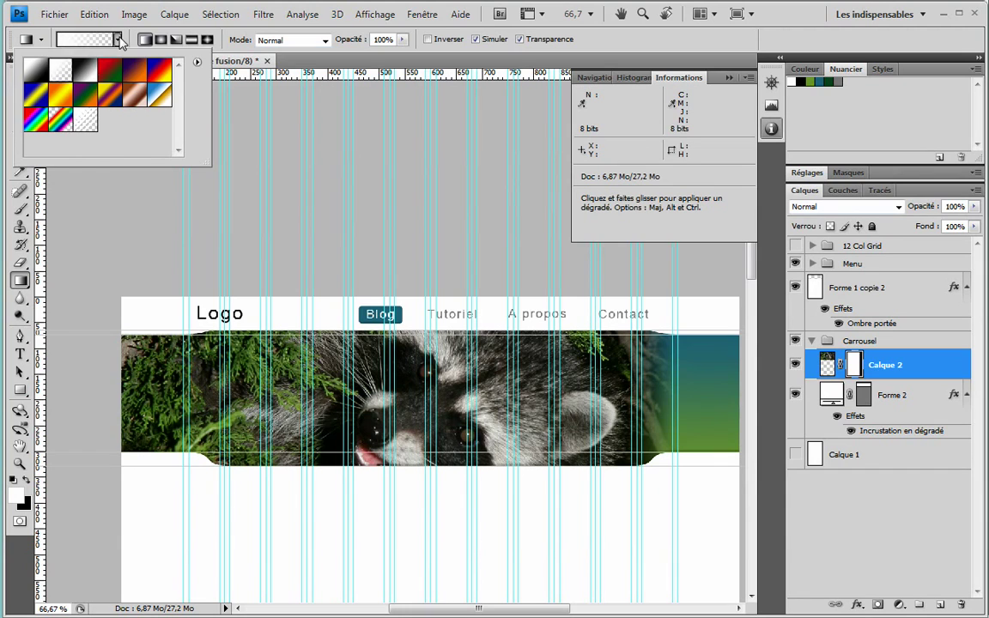
pyautogui.click(118, 41)
pyautogui.click(27, 483)
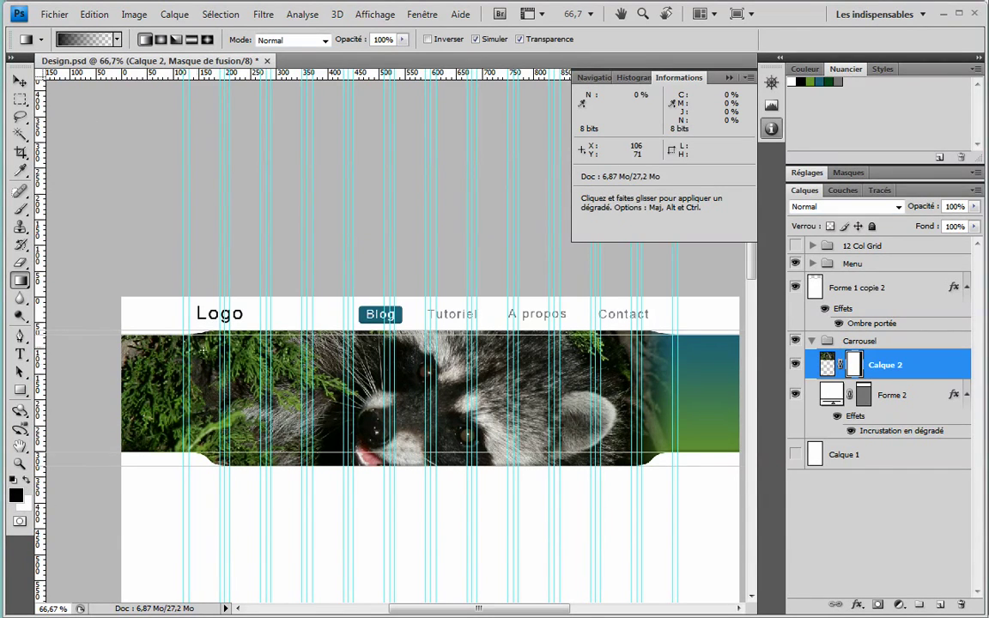
pyautogui.moveTo(183, 392); pyautogui.dragTo(234, 394)
pyautogui.moveTo(604, 388); pyautogui.dragTo(596, 327)
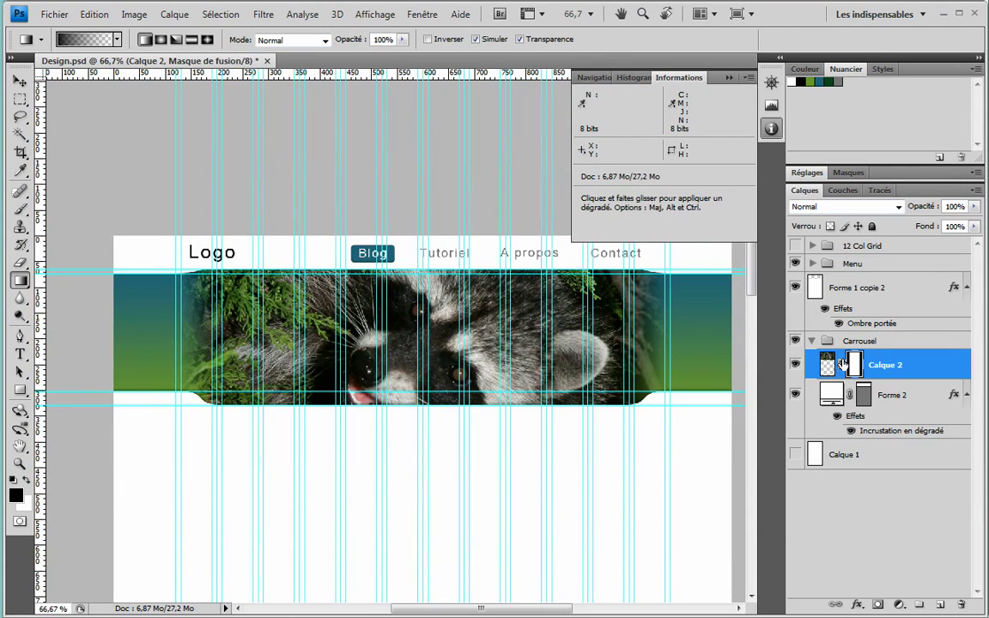
# Switch to Windows Explorer and open the folder Mes images > DeviantArt > 2560 x 1600 on drive D: in a new window
pyautogui.hotkey('alt', 'Tab')
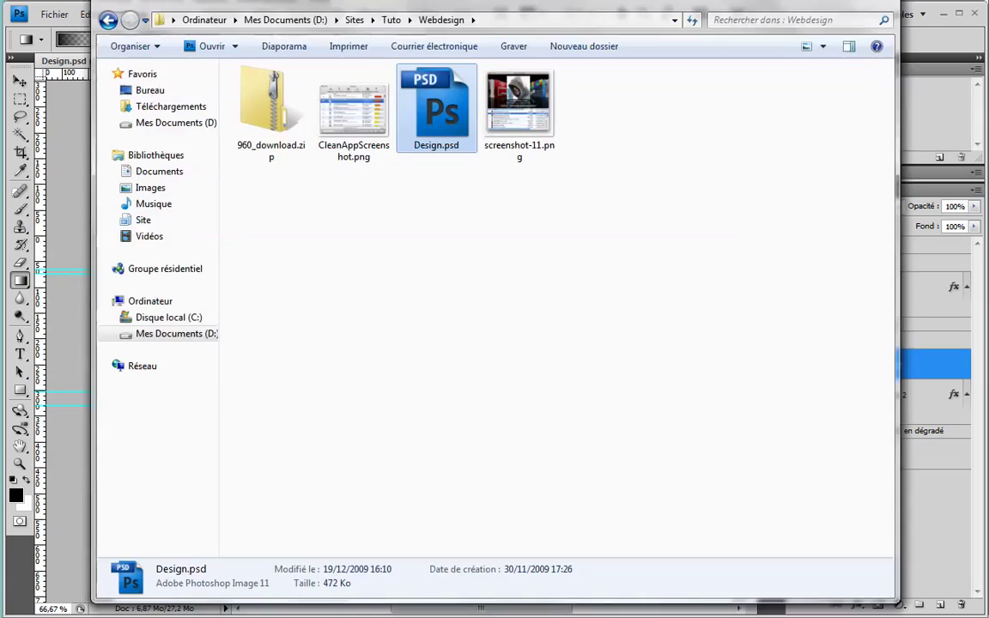
pyautogui.press('super')
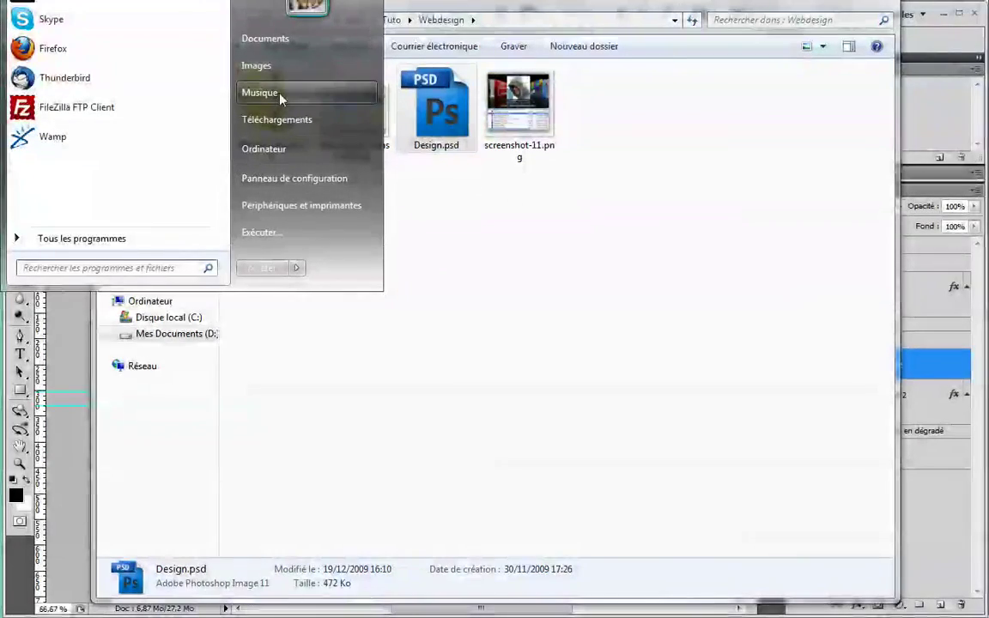
pyautogui.click(272, 151)
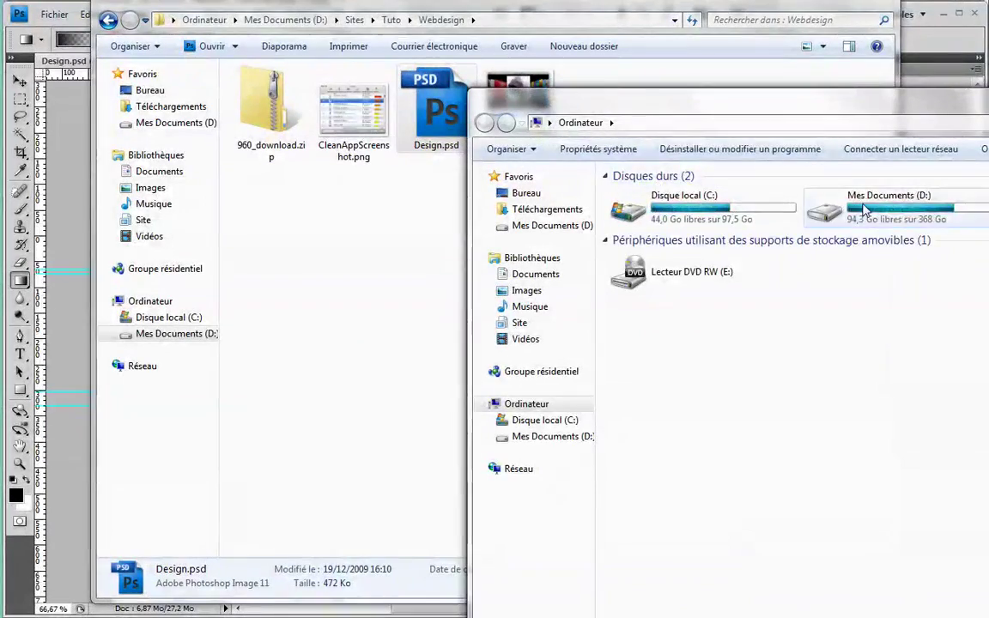
pyautogui.doubleClick(833, 203)
pyautogui.doubleClick(659, 226)
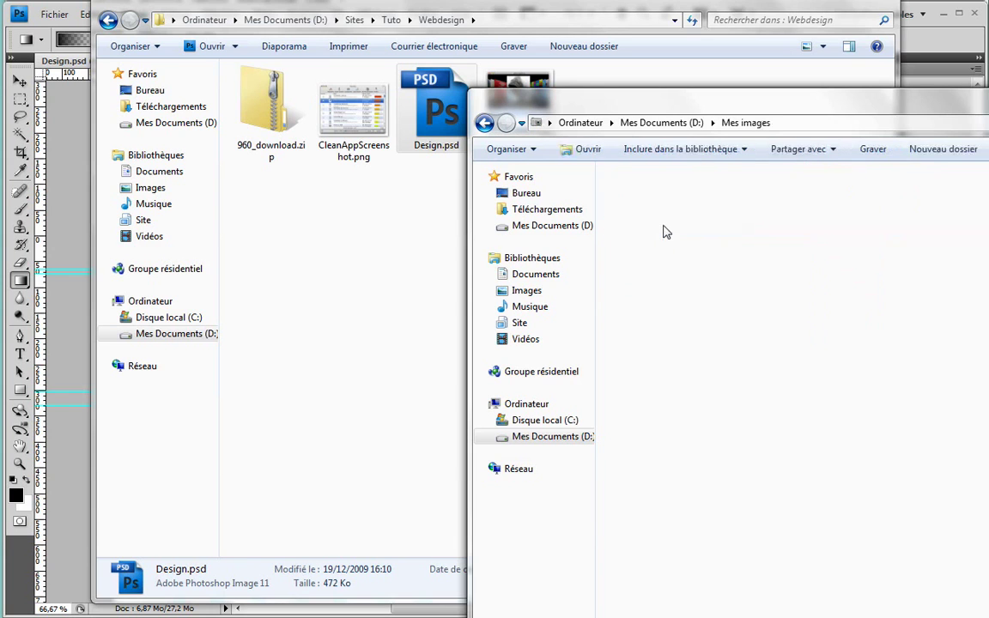
pyautogui.doubleClick(643, 213)
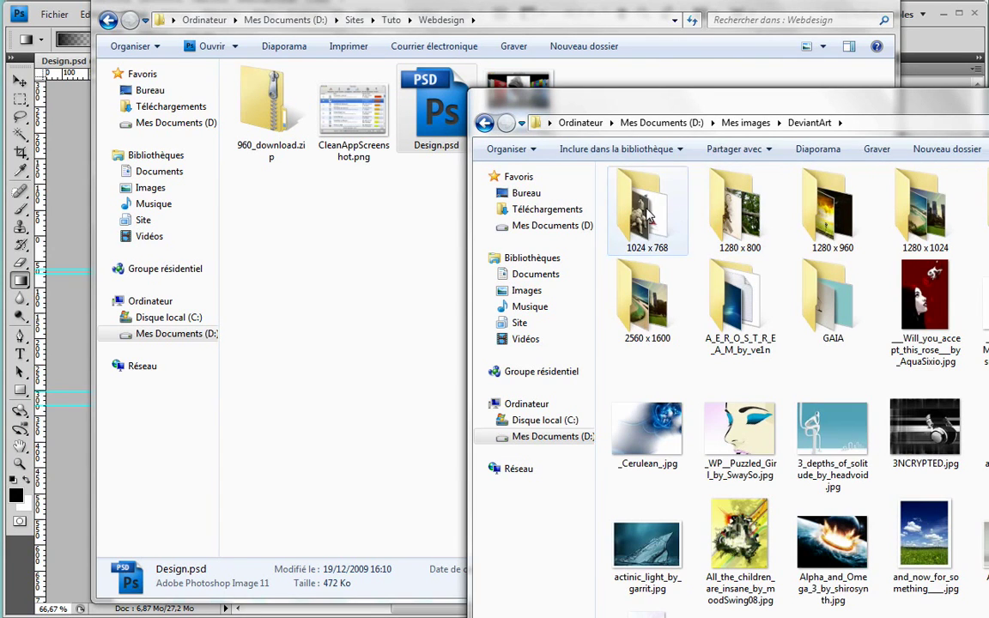
pyautogui.doubleClick(647, 300)
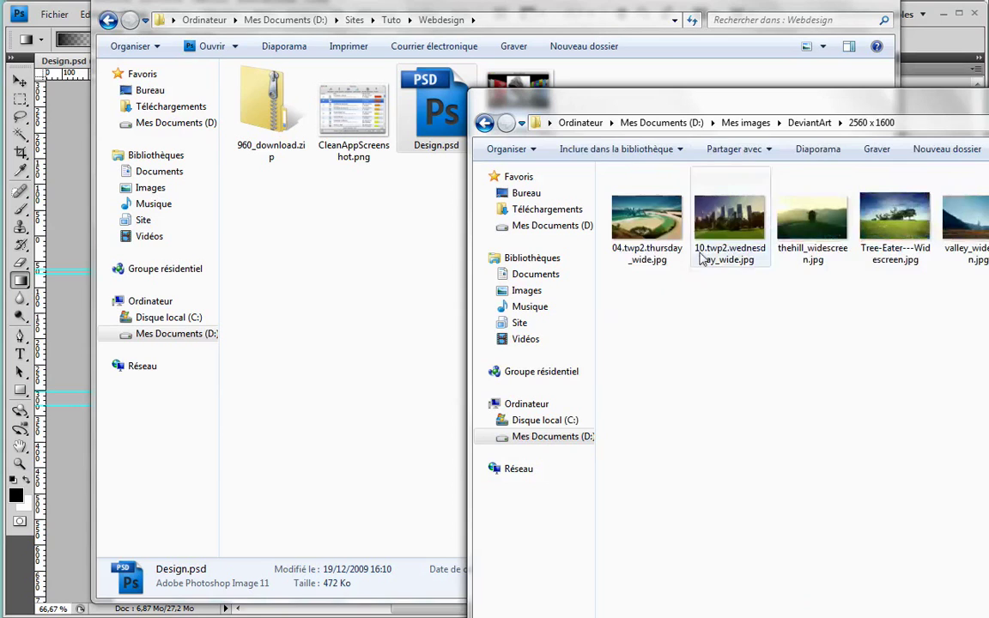
# Open thehill_widescreen.jpg in Photoshop, copy the whole image and paste it above "Calque 2" in Design.psd
pyautogui.moveTo(740, 229); pyautogui.dragTo(736, 279)
pyautogui.moveTo(813, 216); pyautogui.dragTo(75, 334)
pyautogui.hotkey('ctrl', 'a')
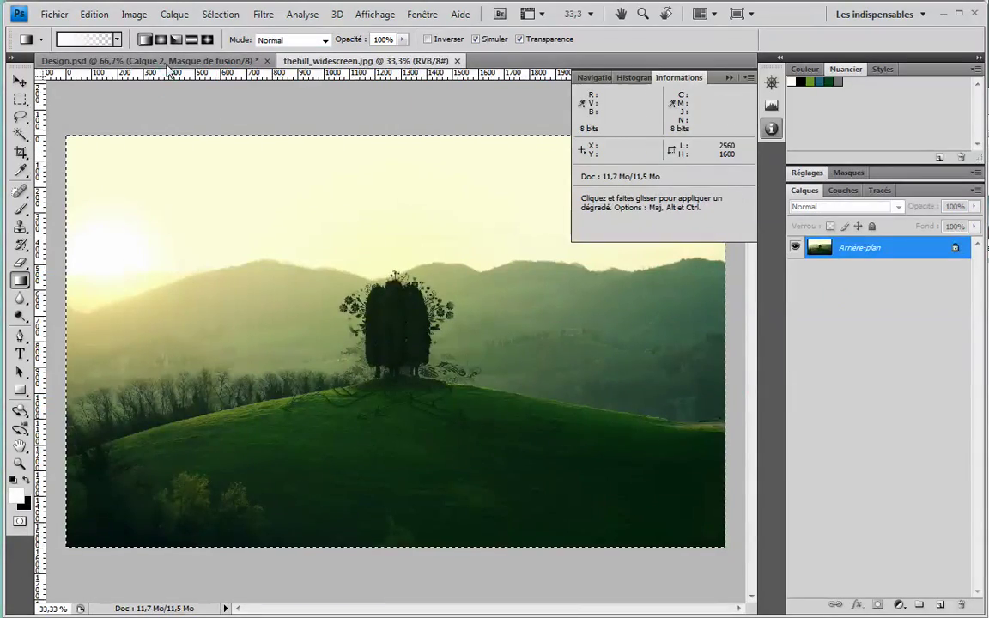
pyautogui.hotkey('ctrl', 'c')
pyautogui.hotkey('ctrl', 'Tab')
pyautogui.hotkey('ctrl', 'v')
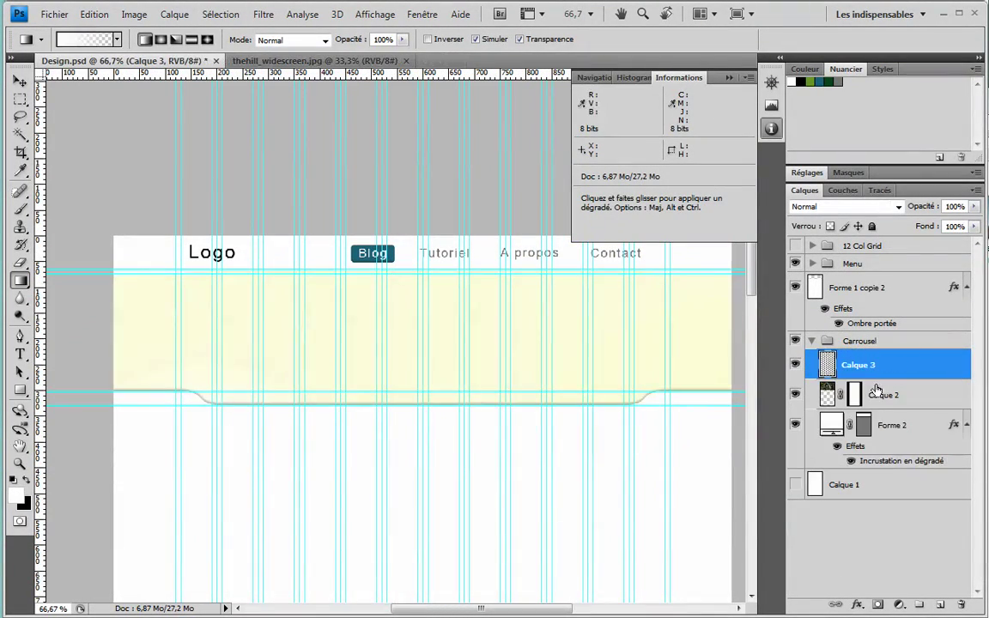
# Scale the hill photo on Calque 3 to about 40.2% and position it over the carousel band
pyautogui.hotkey('ctrl', 't')
pyautogui.moveTo(115, 237); pyautogui.dragTo(508, 481)
pyautogui.moveTo(616, 557); pyautogui.dragTo(283, 287)
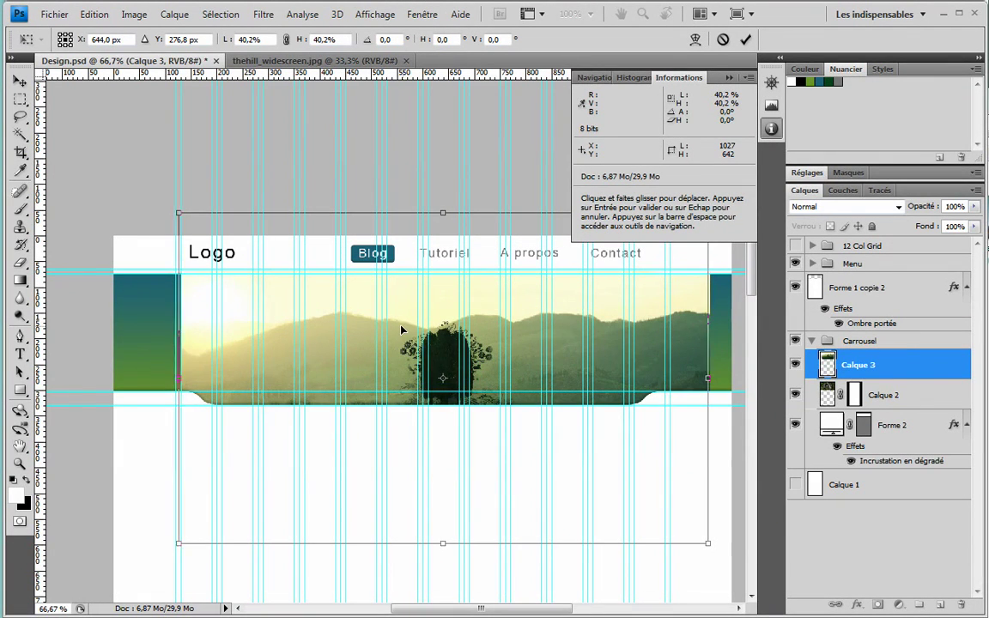
pyautogui.press('Right')
pyautogui.press('Right')
pyautogui.press('Right')
pyautogui.press('Right')
pyautogui.press('Right')
pyautogui.press('Right')
pyautogui.press('Up')
pyautogui.press('Up')
pyautogui.press('Up')
pyautogui.press('Up')
pyautogui.moveTo(432, 365); pyautogui.dragTo(435, 347)
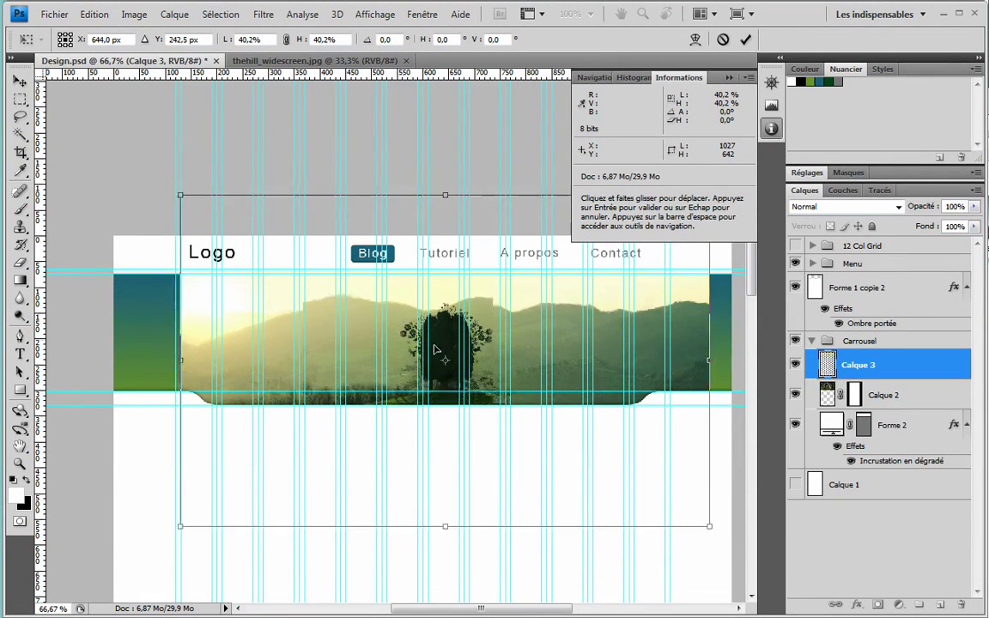
# Enlarge the hill photo to about 44.3% and shift it left so it spans the masked area of the band
pyautogui.moveTo(710, 527); pyautogui.dragTo(740, 544)
pyautogui.moveTo(562, 329); pyautogui.dragTo(539, 322)
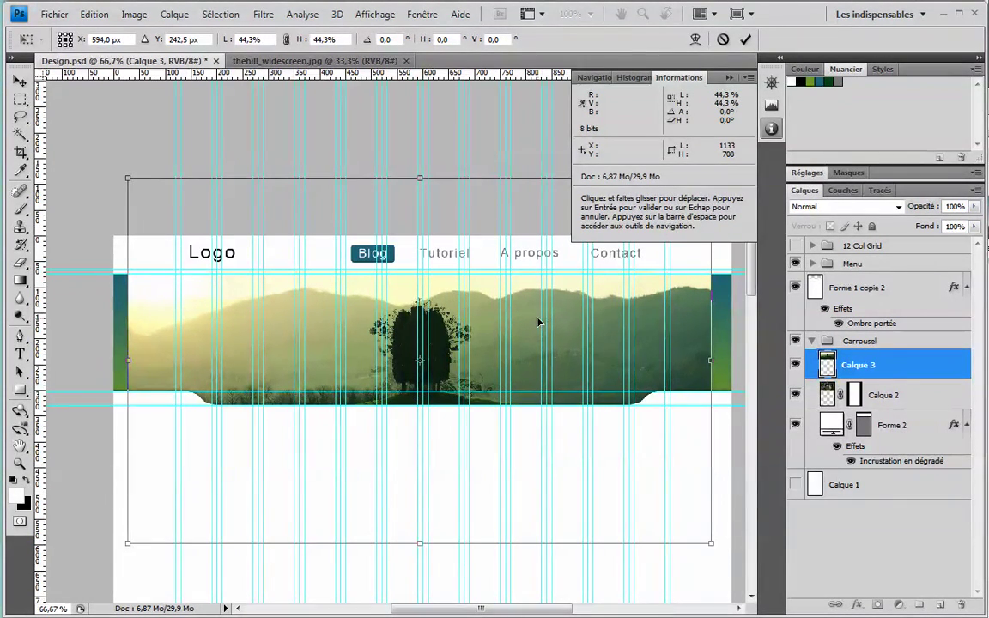
pyautogui.press('Return')
# Move the edge-fade mask from Calque 2 to Calque 3 and hide Calque 2
pyautogui.press('g')
pyautogui.moveTo(850, 365); pyautogui.dragTo(850, 367)
pyautogui.press('x')
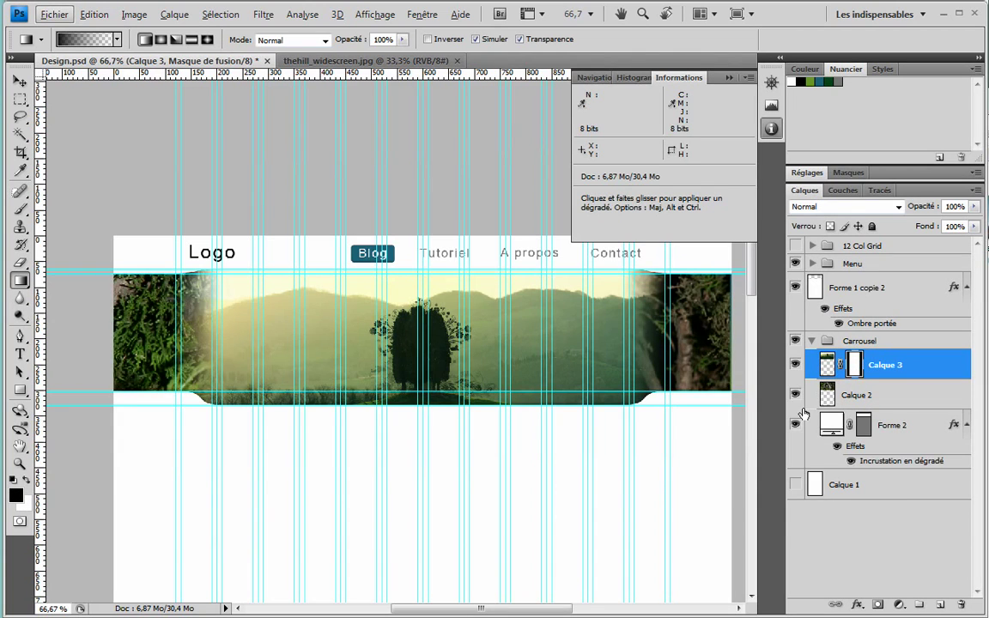
pyautogui.click(796, 393)
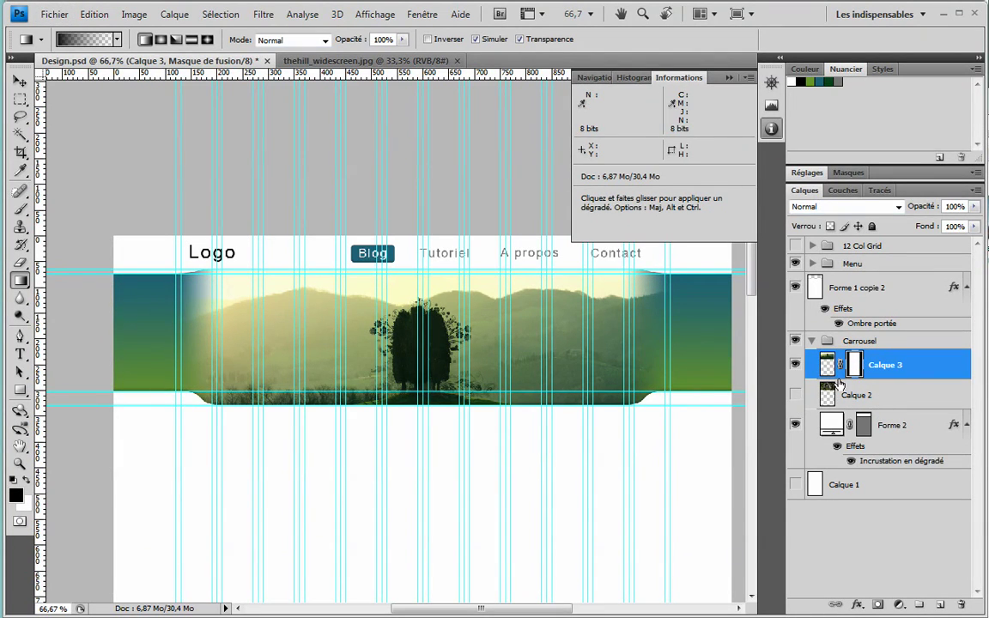
# Compare the two carousel photos by toggling the visibility of Calque 3 and Calque 2, leaving only Calque 3 shown
pyautogui.click(795, 365)
pyautogui.click(795, 364)
pyautogui.click(796, 393)
pyautogui.click(796, 365)
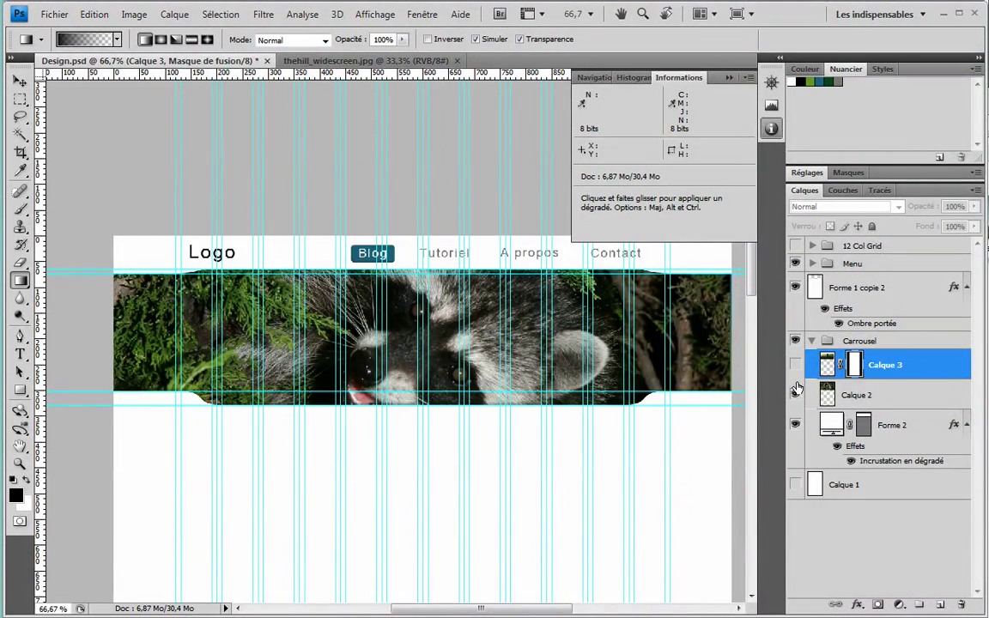
pyautogui.click(804, 399)
pyautogui.click(795, 394)
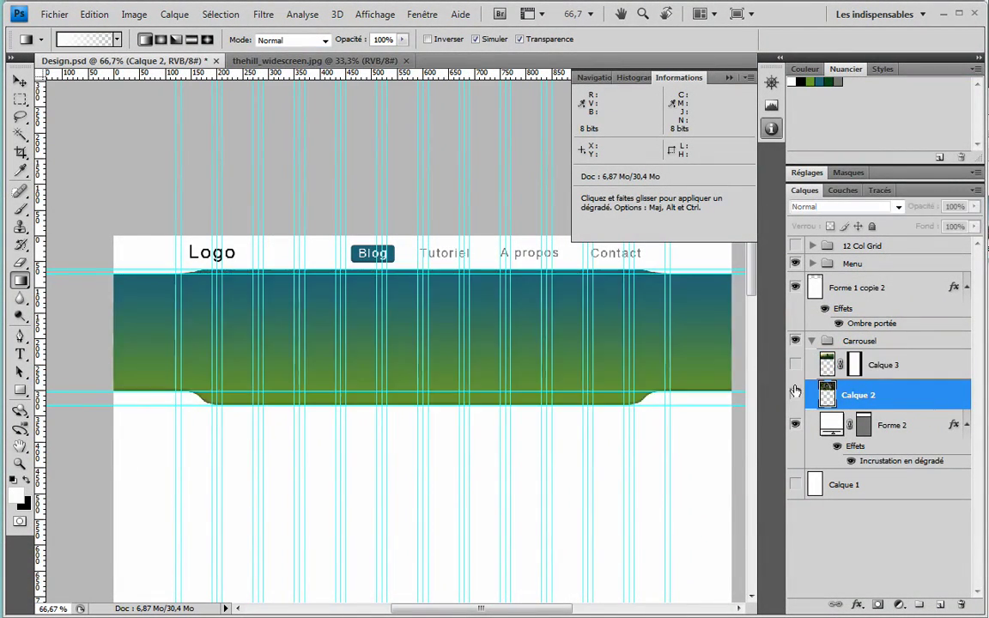
pyautogui.click(795, 365)
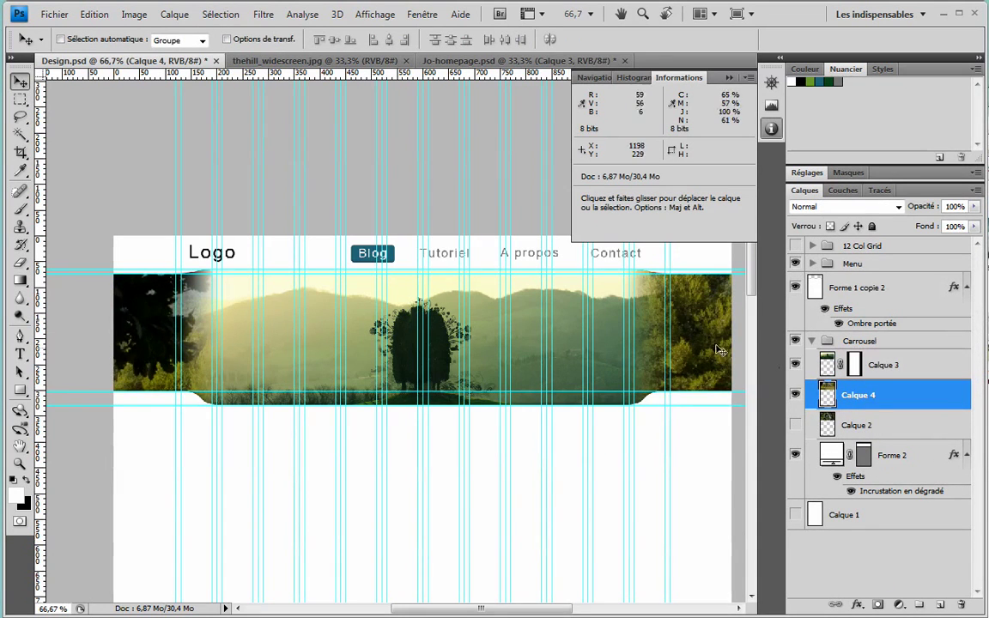
# Reposition the landscape photo on Calque 4 and transfer the edge-fade mask from Calque 3 to it, with Calque 4 above Calque 3
pyautogui.moveTo(720, 351)
pyautogui.mouseDown()
pyautogui.moveTo(714, 446)
pyautogui.moveTo(718, 368)
pyautogui.mouseUp()
pyautogui.moveTo(874, 400); pyautogui.dragTo(855, 367)
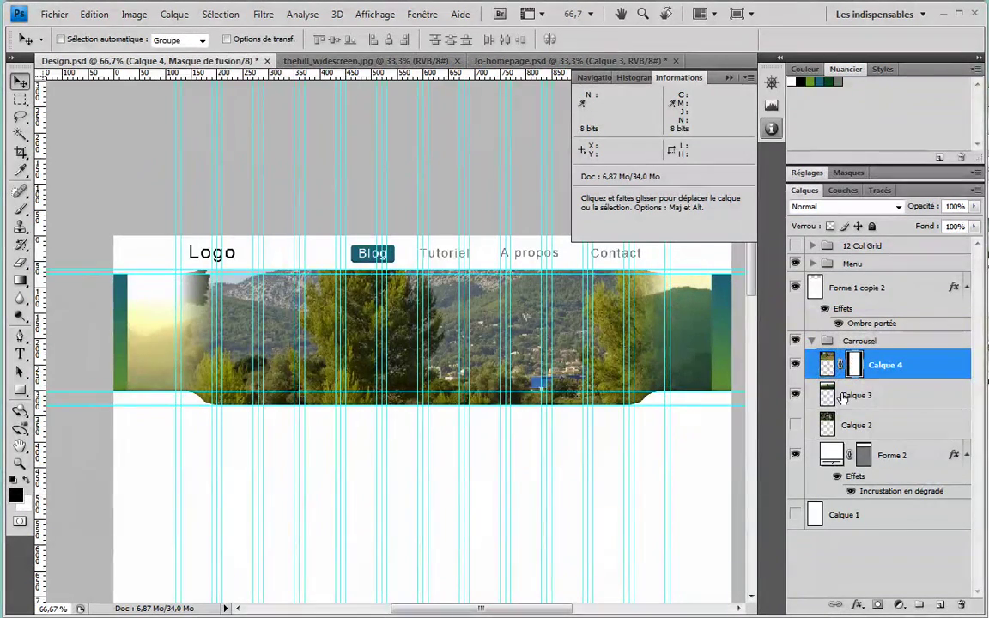
# Delete the two unused photo layers Calque 3 and Calque 2
pyautogui.click(856, 395)
pyautogui.keyDown('shift'); pyautogui.click(850, 425); pyautogui.keyUp('shift')
pyautogui.moveTo(850, 425); pyautogui.dragTo(962, 607)
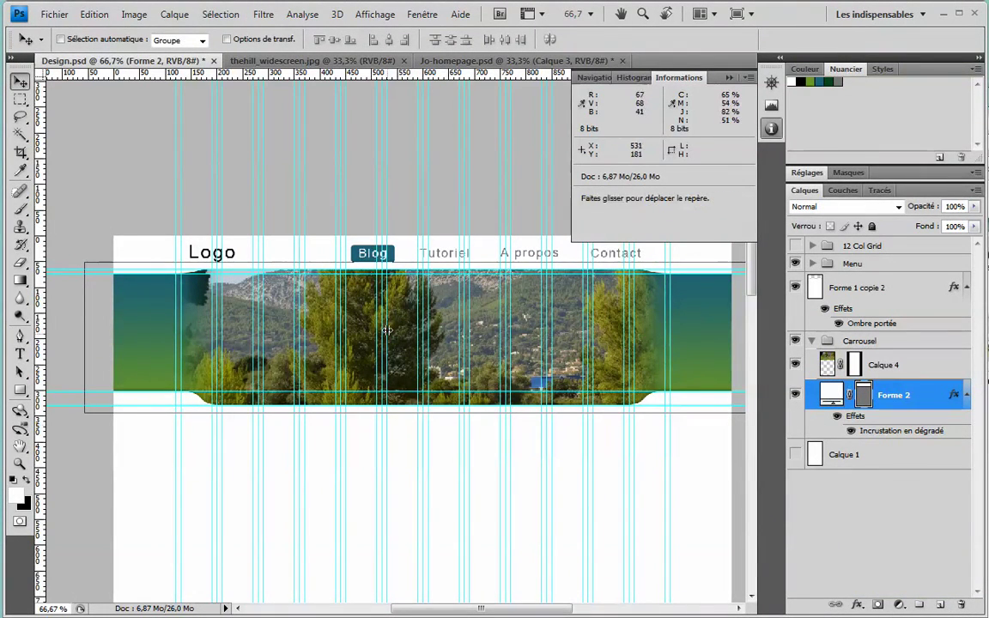
# Shift the landscape photo on Calque 4 within its mask without moving the faded edges
pyautogui.click(888, 454)
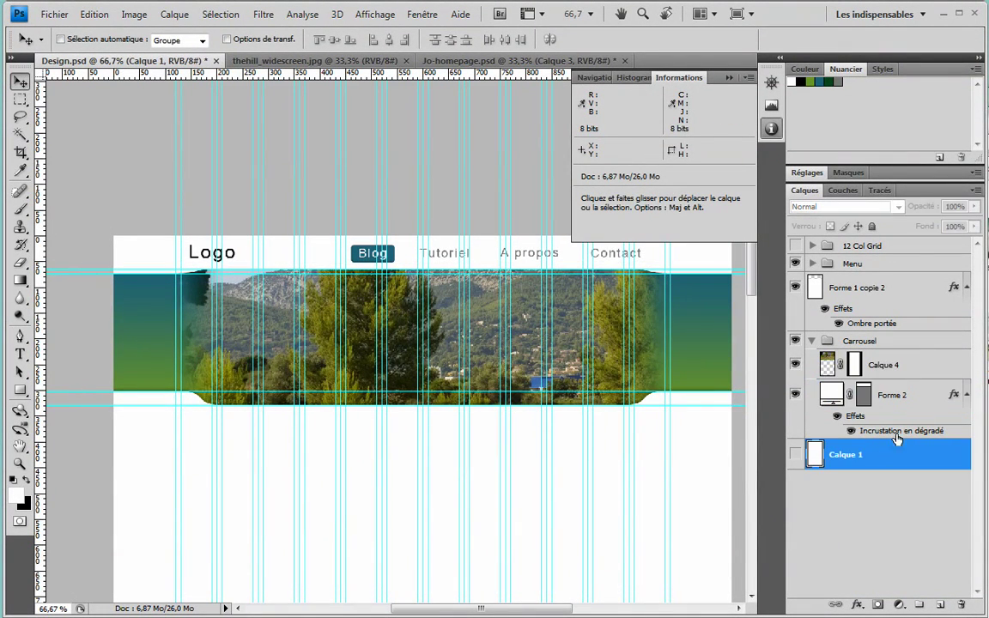
pyautogui.click(903, 364)
pyautogui.moveTo(323, 300); pyautogui.dragTo(359, 310)
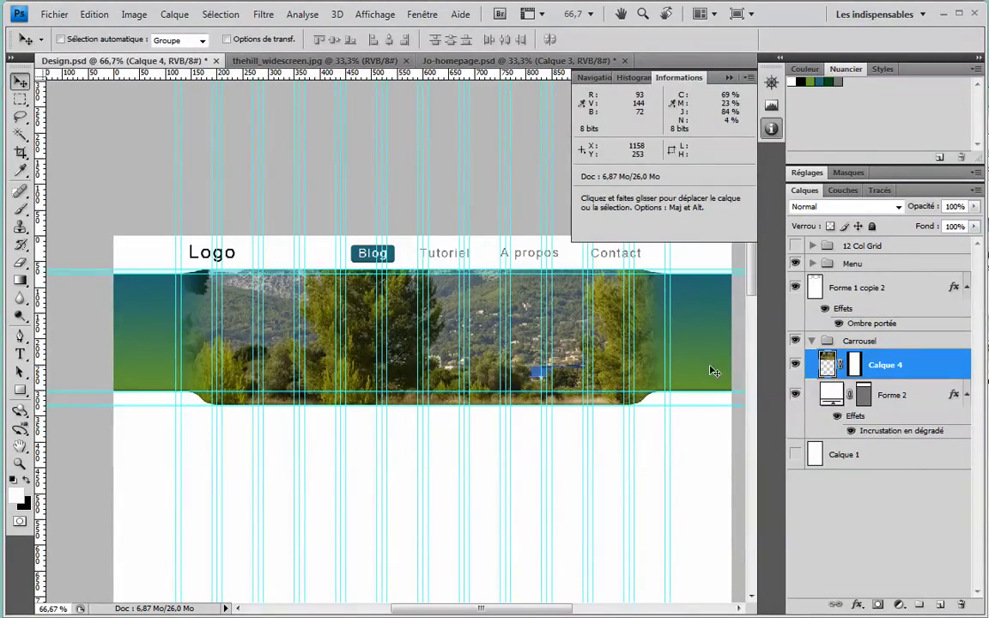
# Activate the Brush tool, collapse the Info panel and add a new layer directly above Forme 2
pyautogui.click(20, 208)
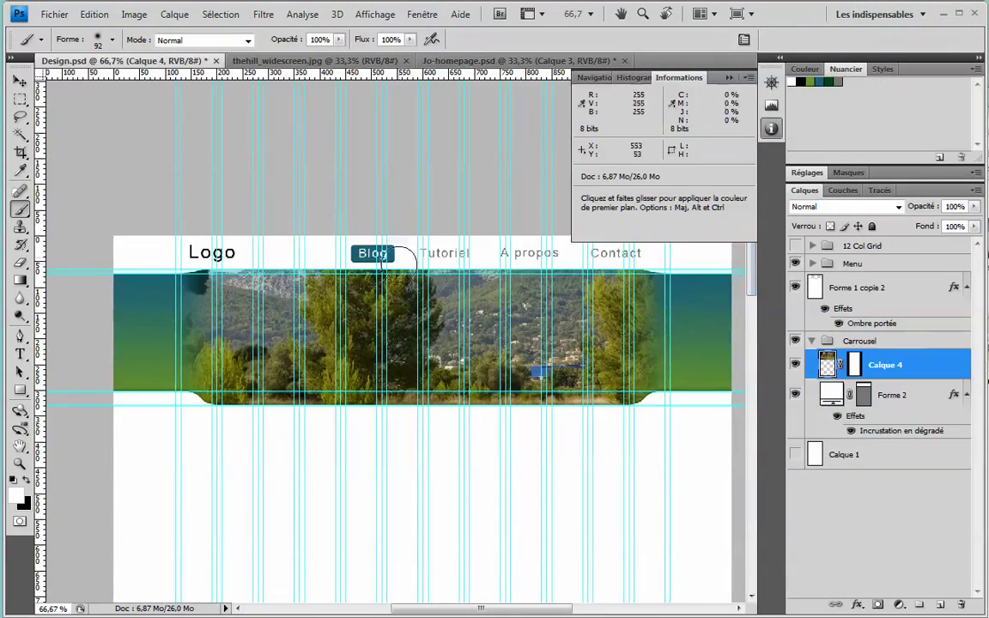
pyautogui.click(771, 129)
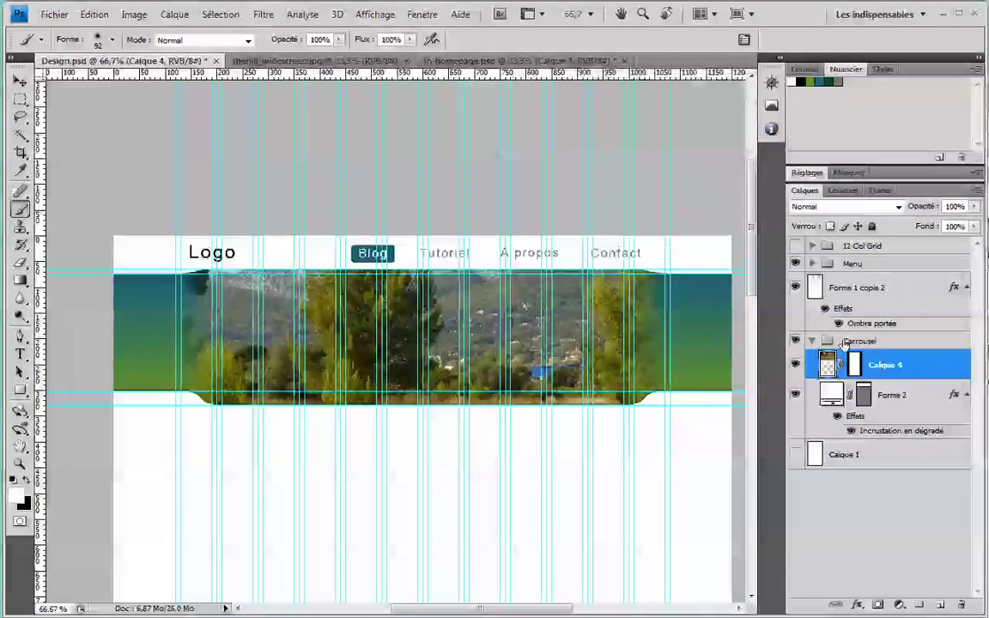
pyautogui.click(885, 395)
pyautogui.hotkey('ctrl', 'shift', 'alt', 'n')
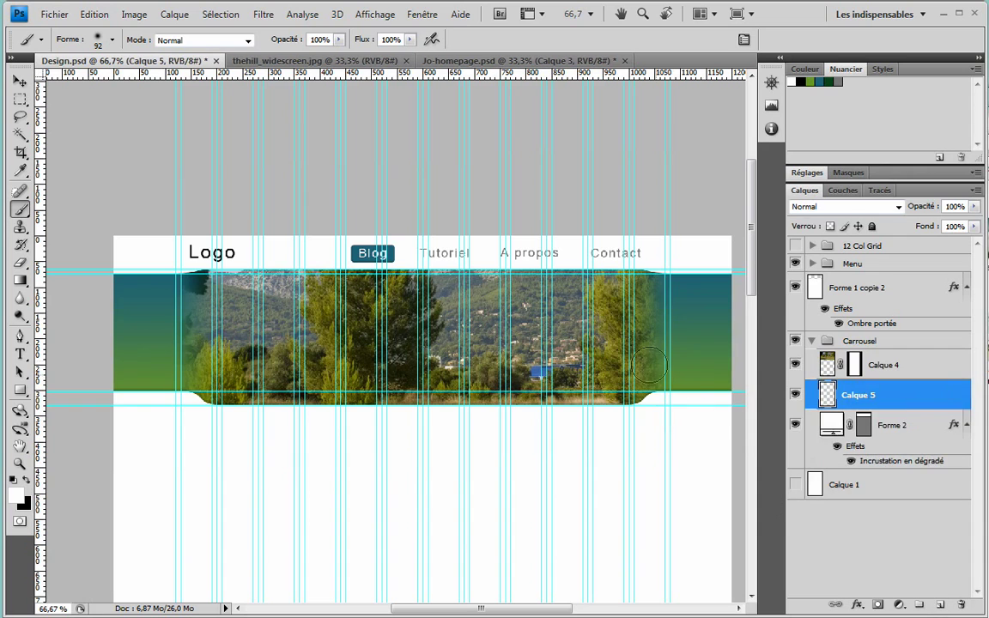
# Undo a soft test stroke on the band's left end and set the brush hardness to 100%
pyautogui.moveTo(129, 330)
pyautogui.mouseDown()
pyautogui.moveTo(154, 378)
pyautogui.moveTo(167, 346)
pyautogui.mouseUp()
pyautogui.hotkey('ctrl', 'z')
pyautogui.rightClick(163, 347)
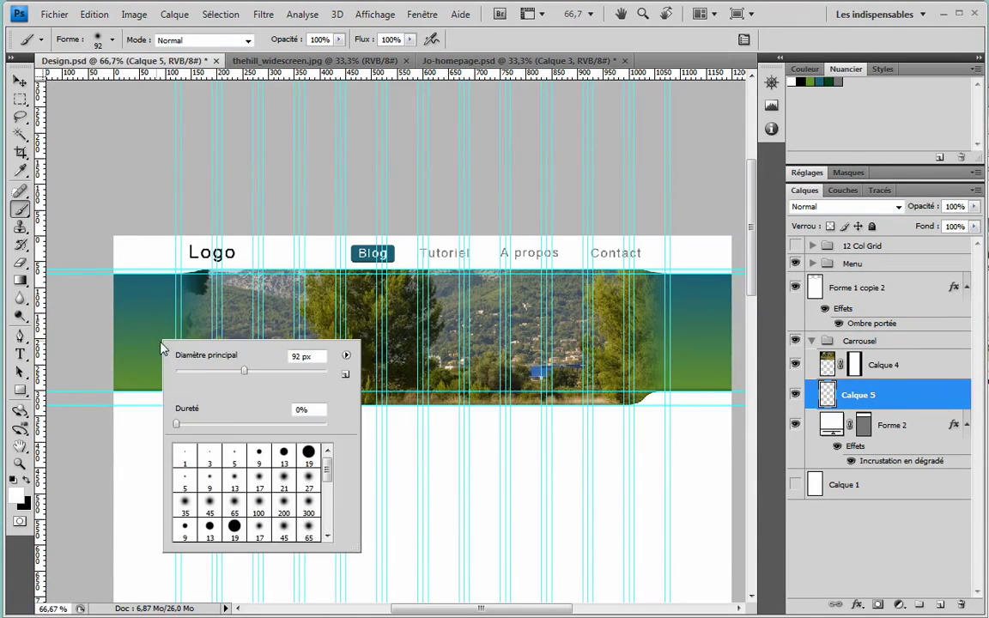
pyautogui.moveTo(215, 432); pyautogui.dragTo(470, 437)
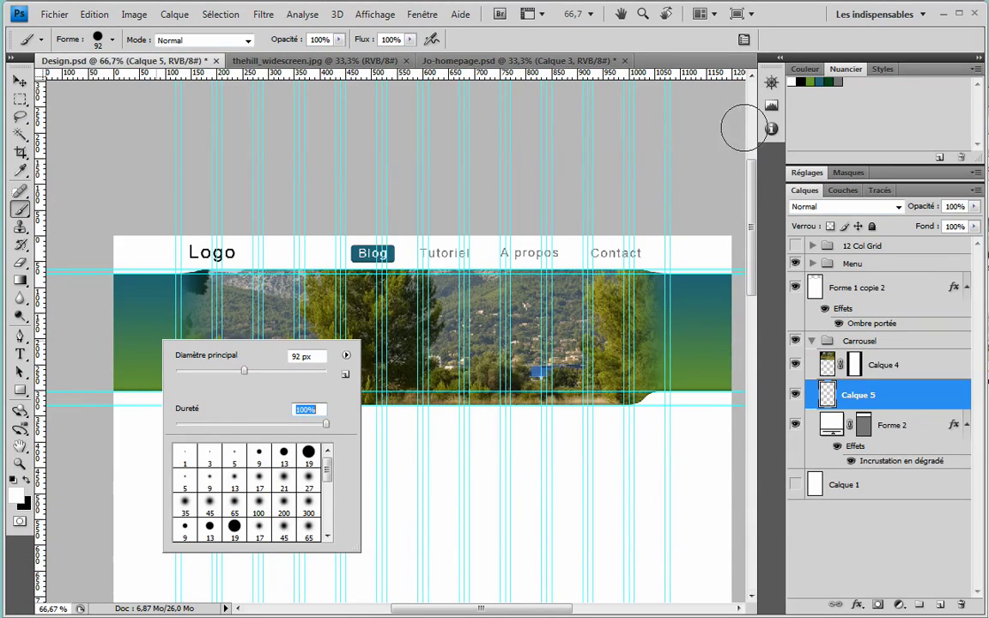
# Enable Diffusion in the brush settings and set the scatter to 872%, undoing the test stroke
pyautogui.click(422, 15)
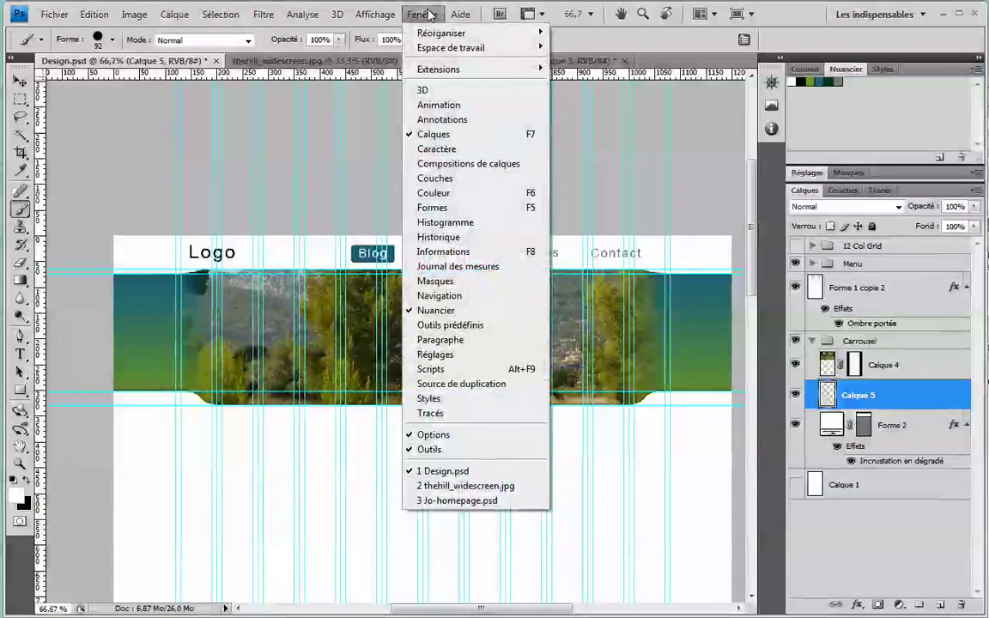
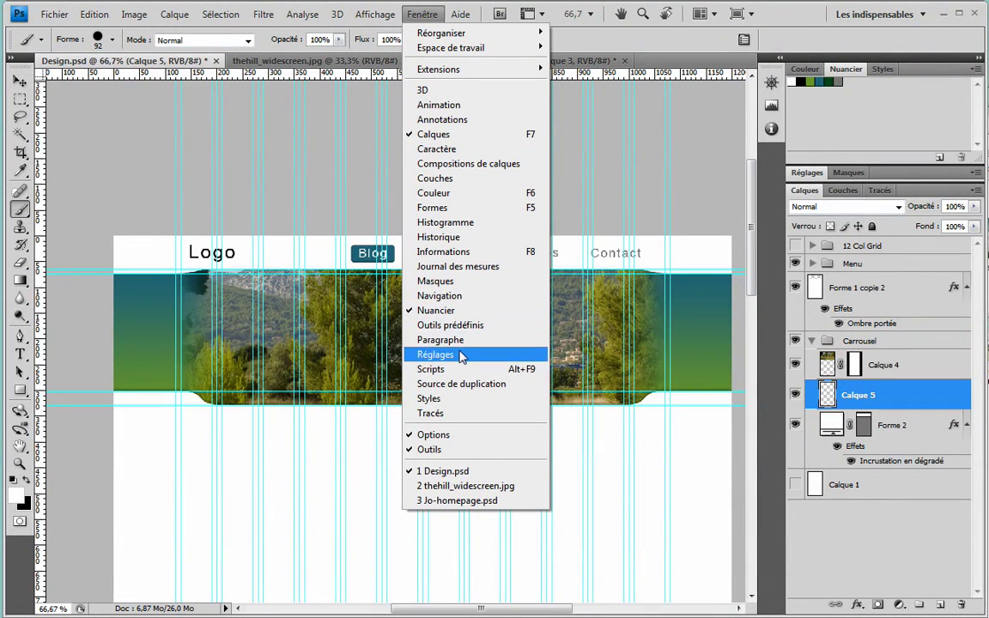
pyautogui.click(474, 208)
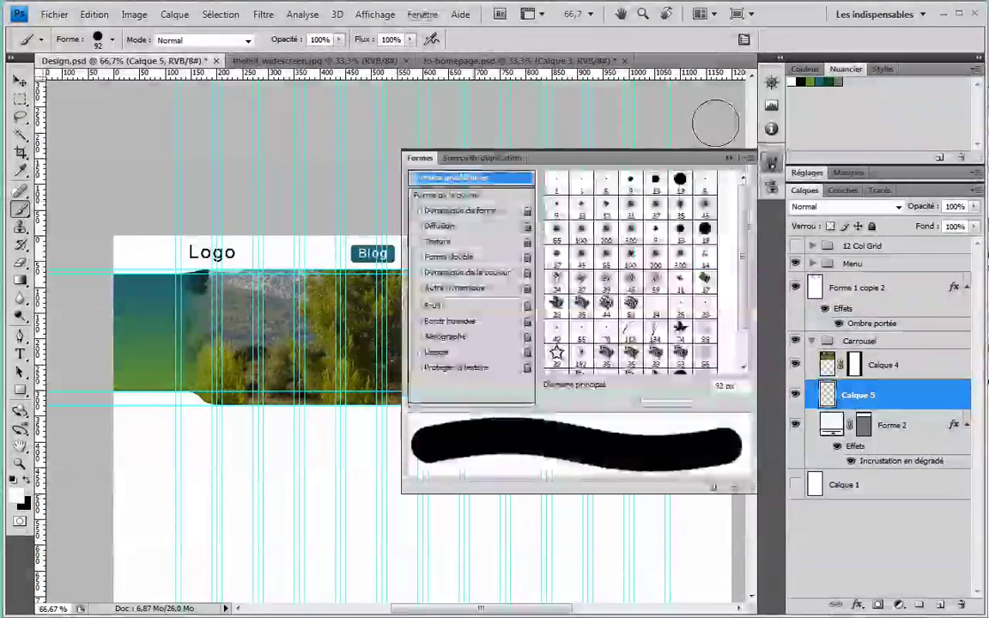
pyautogui.click(436, 227)
pyautogui.moveTo(550, 188); pyautogui.dragTo(679, 188)
pyautogui.moveTo(189, 361)
pyautogui.mouseDown()
pyautogui.moveTo(308, 451)
pyautogui.moveTo(373, 387)
pyautogui.mouseUp()
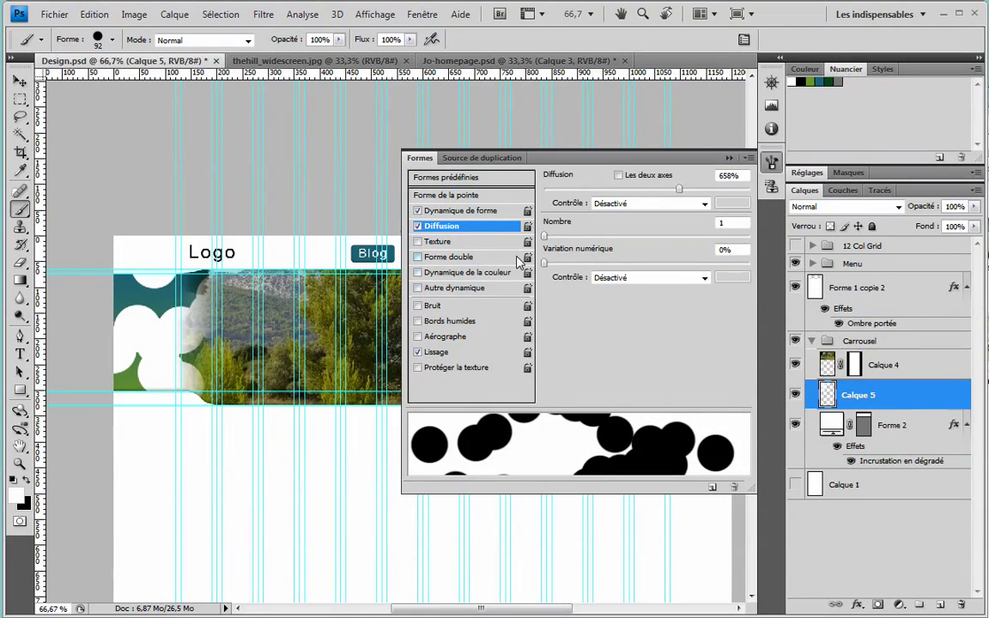
pyautogui.hotkey('ctrl', 'z')
pyautogui.moveTo(673, 190); pyautogui.dragTo(723, 189)
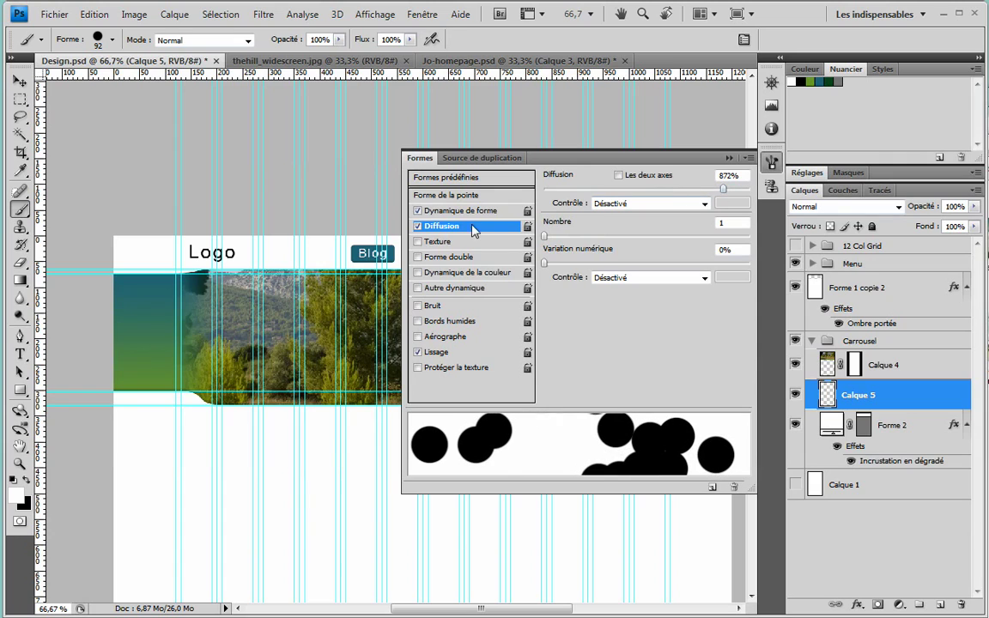
# Set the brush's opacity variation to 100% and its size variation to 100%
pyautogui.click(452, 289)
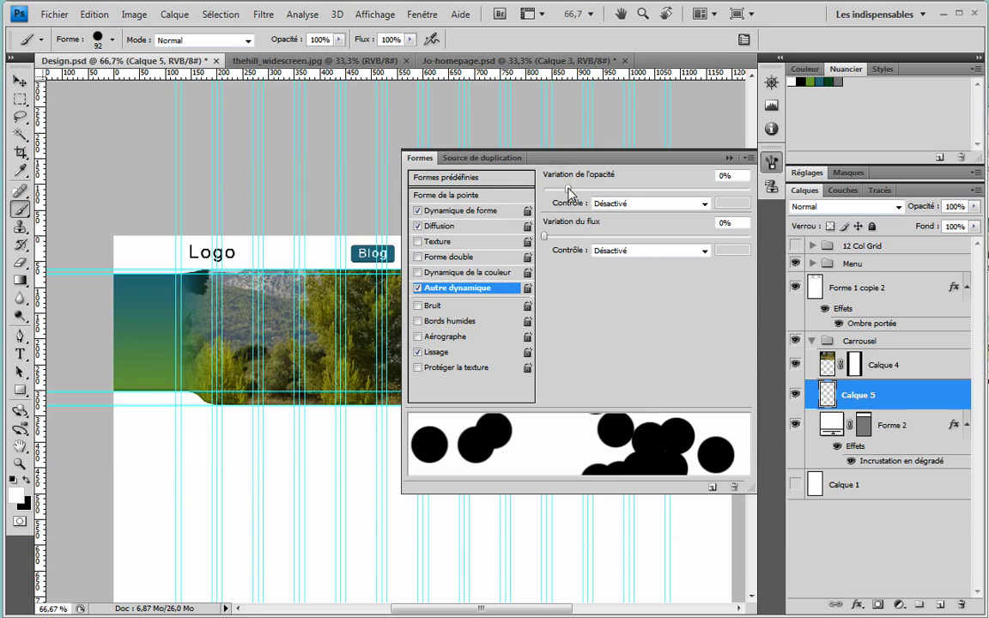
pyautogui.moveTo(568, 191); pyautogui.dragTo(767, 196)
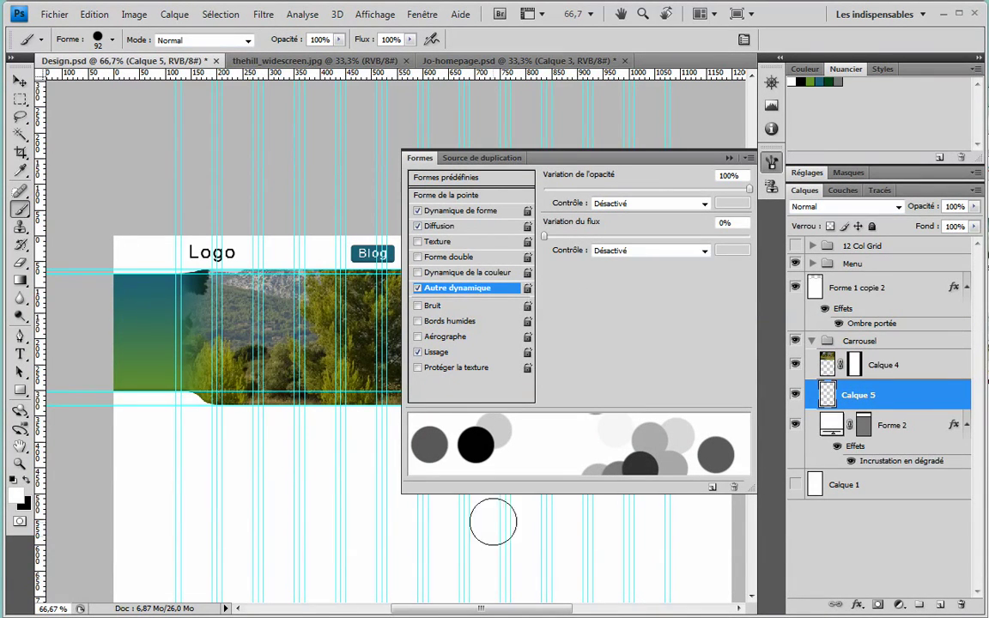
pyautogui.click(453, 212)
pyautogui.moveTo(544, 188)
pyautogui.mouseDown()
pyautogui.moveTo(623, 196)
pyautogui.moveTo(752, 188)
pyautogui.mouseUp()
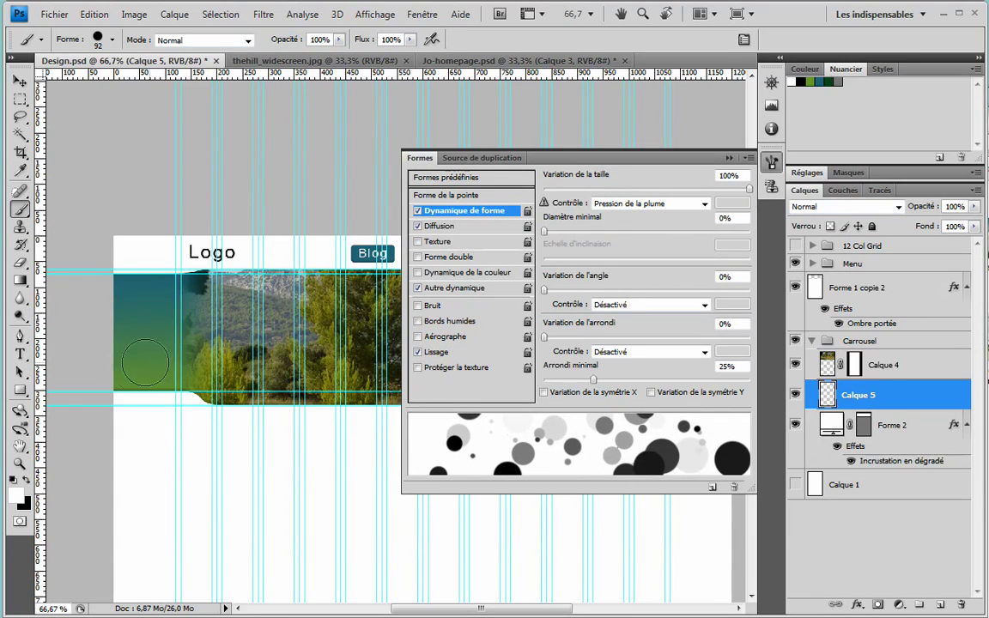
# Try the scattered brush on the band's left end, also at a 23 px diameter, and undo the strokes
pyautogui.moveTo(128, 318); pyautogui.dragTo(164, 339)
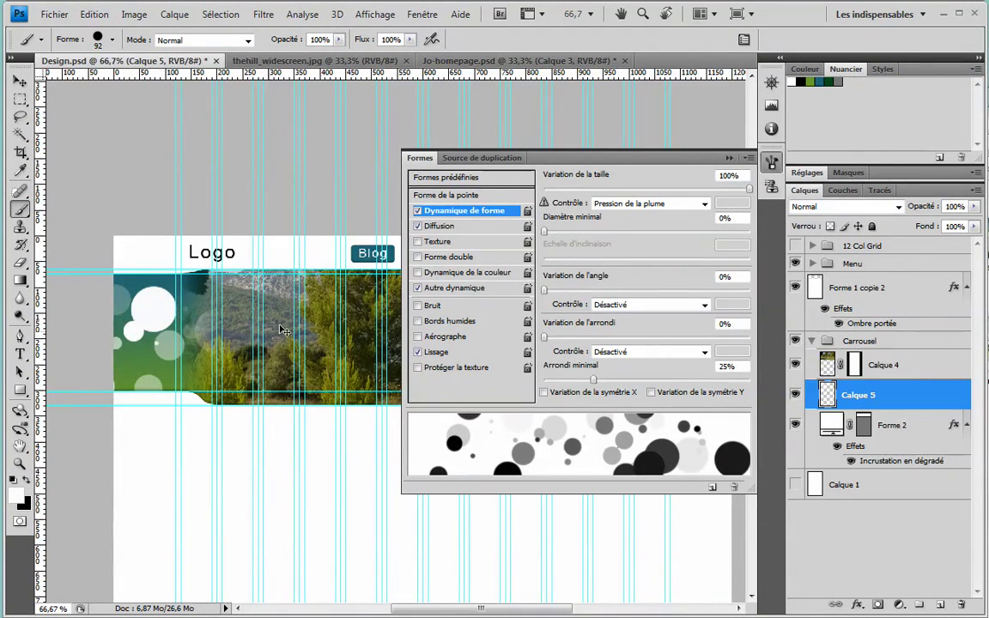
pyautogui.hotkey('ctrl', 'z')
pyautogui.rightClick(178, 354)
pyautogui.moveTo(229, 385); pyautogui.dragTo(219, 391)
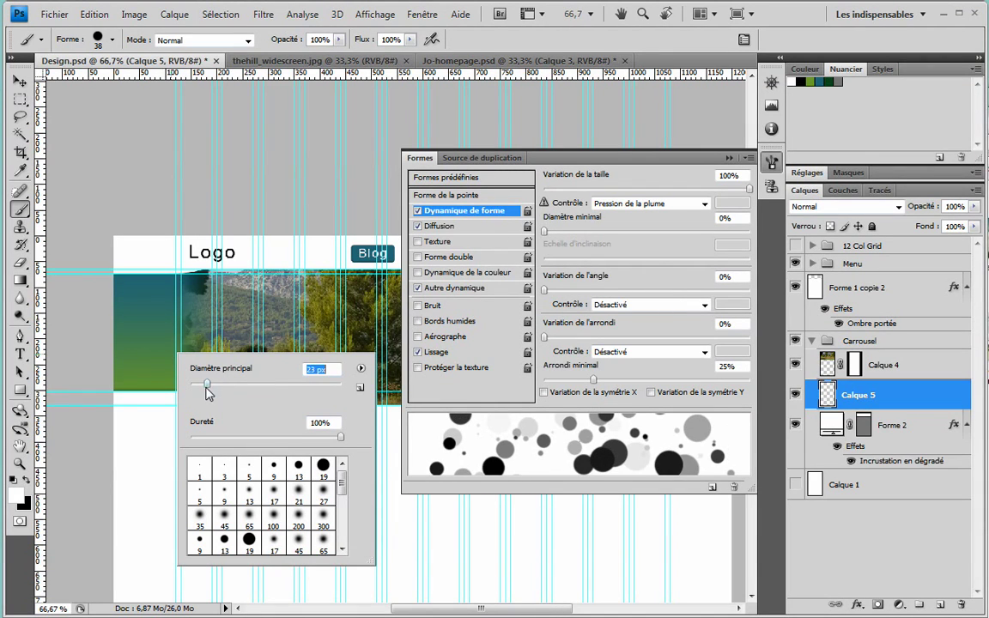
pyautogui.press('Return')
pyautogui.moveTo(129, 325); pyautogui.dragTo(167, 361)
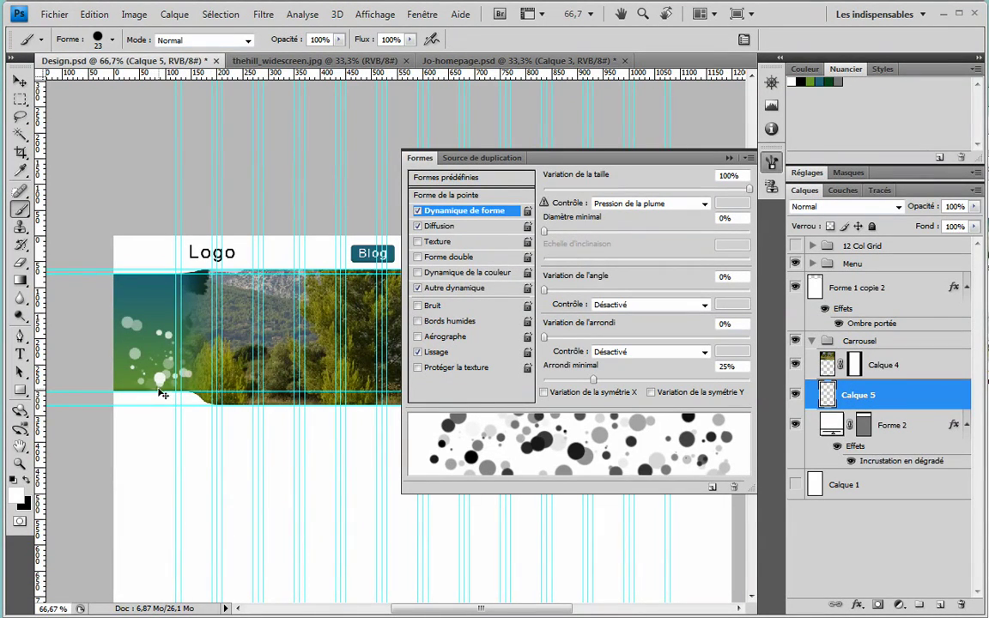
pyautogui.hotkey('ctrl', 'z')
# Set the brush diameter to 58 px and paint scattered white circles on the band's left end, collapsing the brush settings
pyautogui.rightClick(175, 354)
pyautogui.click(226, 388)
pyautogui.press('Return')
pyautogui.moveTo(129, 324)
pyautogui.mouseDown()
pyautogui.moveTo(181, 365)
pyautogui.moveTo(172, 356)
pyautogui.mouseUp()
pyautogui.hotkey('ctrl', 'z')
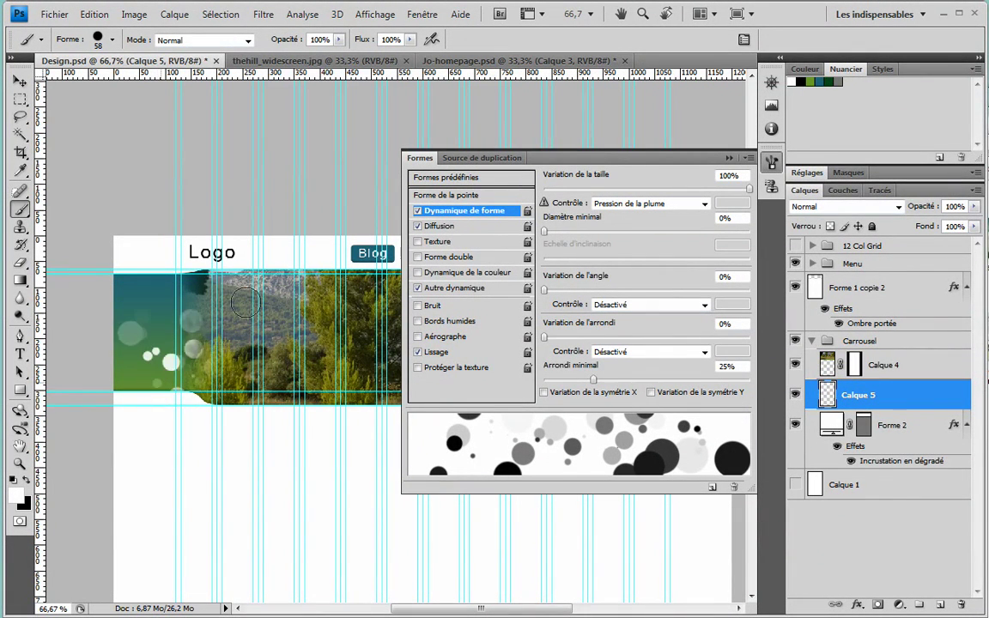
pyautogui.click(693, 148)
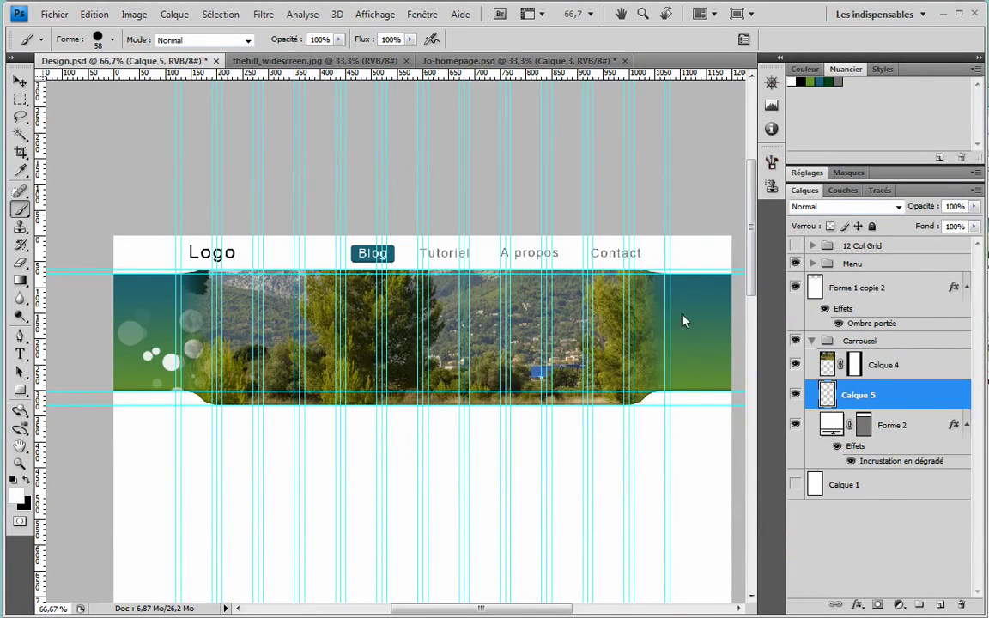
# Paint scattered white circles on the band's right end and near its upper-left corner
pyautogui.hotkey('ctrl', 'z')
pyautogui.moveTo(702, 359); pyautogui.dragTo(674, 388)
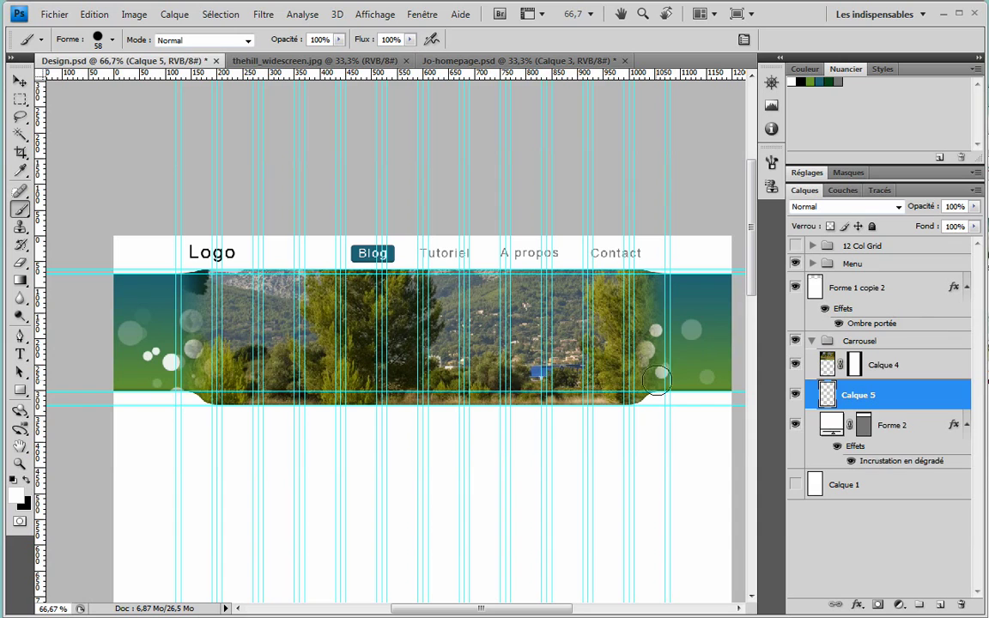
pyautogui.moveTo(674, 327); pyautogui.dragTo(663, 297)
pyautogui.click(171, 294)
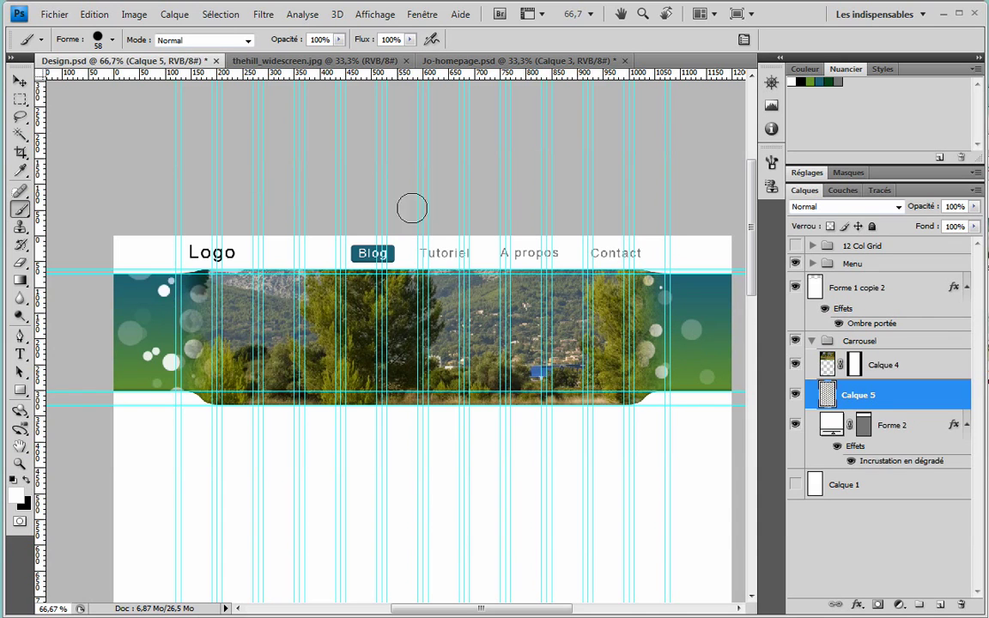
# Set the circle layer Calque 5 to Incrustation blending with an opacity of 20%
pyautogui.click(897, 207)
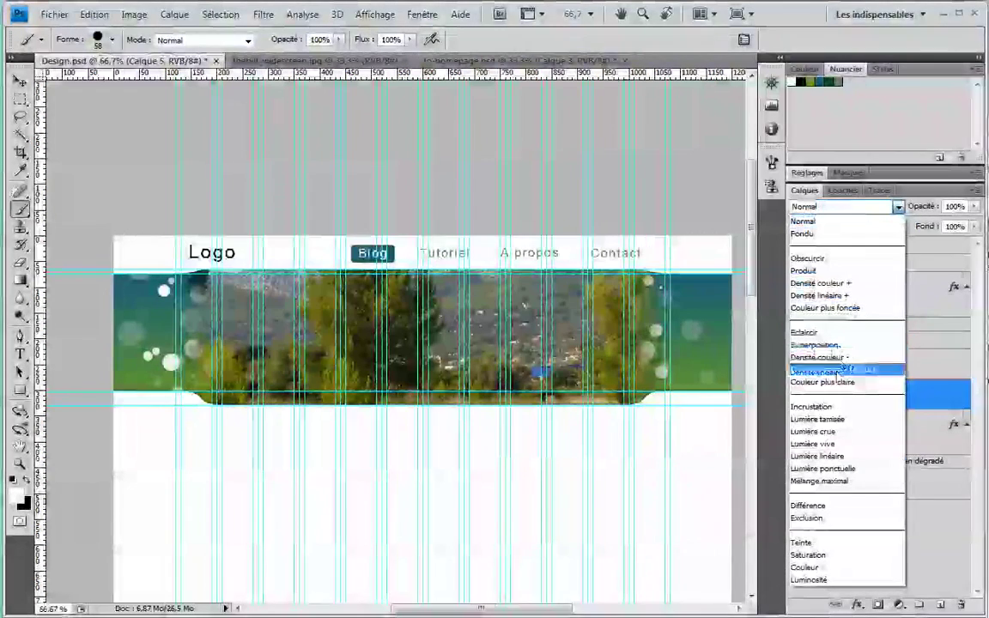
pyautogui.click(828, 405)
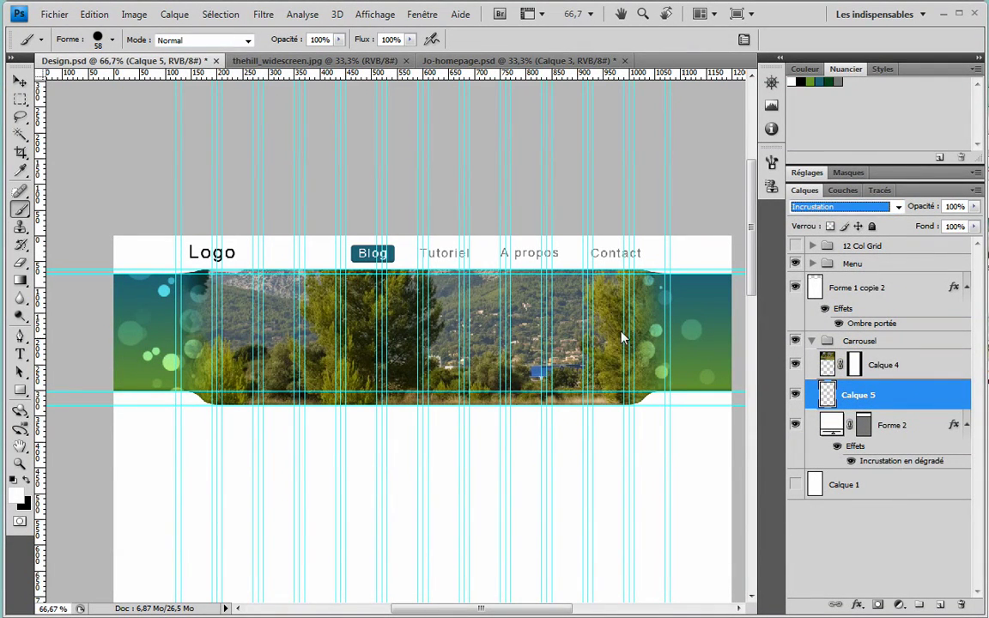
pyautogui.moveTo(965, 207); pyautogui.dragTo(956, 207)
pyautogui.write('20')
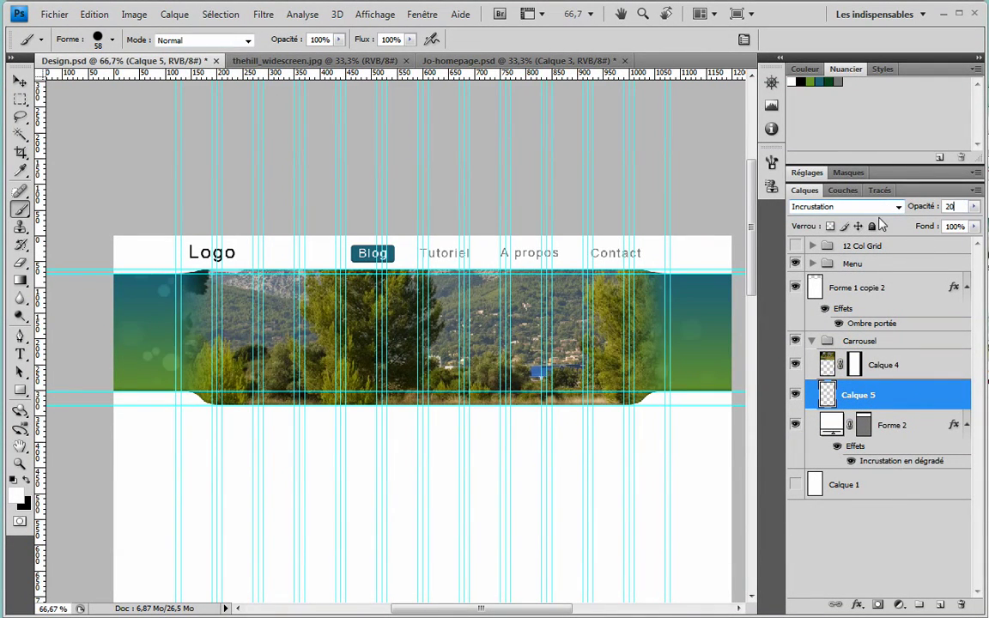
# Duplicate the circle layer Calque 5 to strengthen the circles, and hide the guides
pyautogui.rightClick(916, 411)
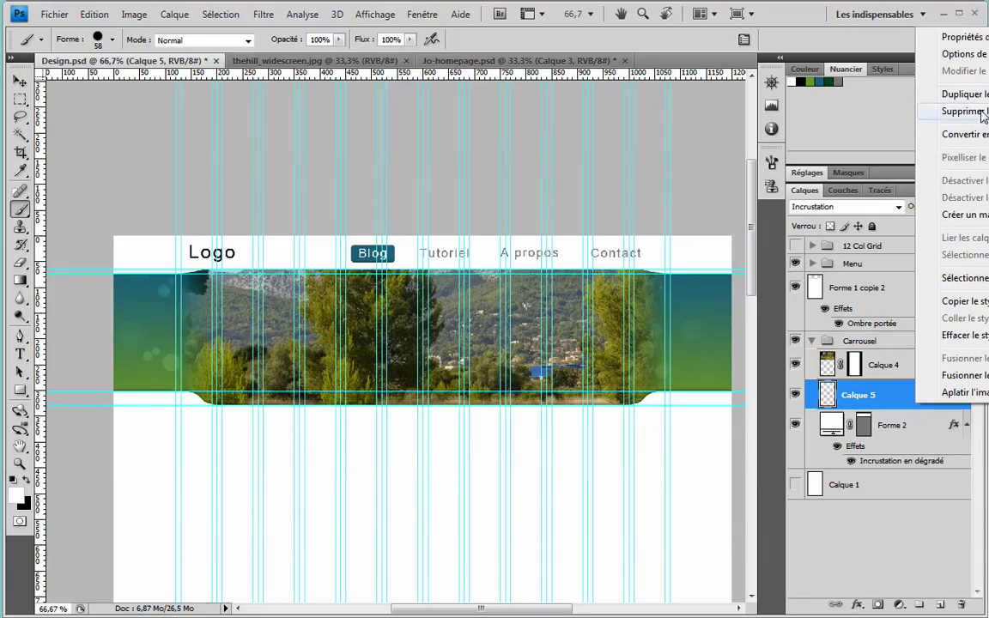
pyautogui.click(854, 103)
pyautogui.press('Return')
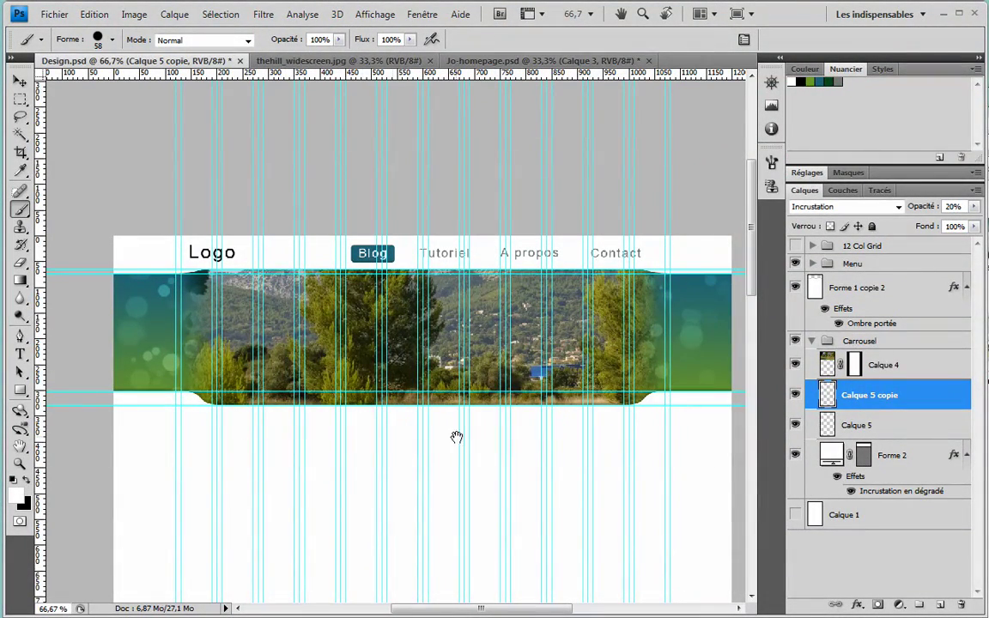
pyautogui.moveTo(453, 436); pyautogui.dragTo(454, 379)
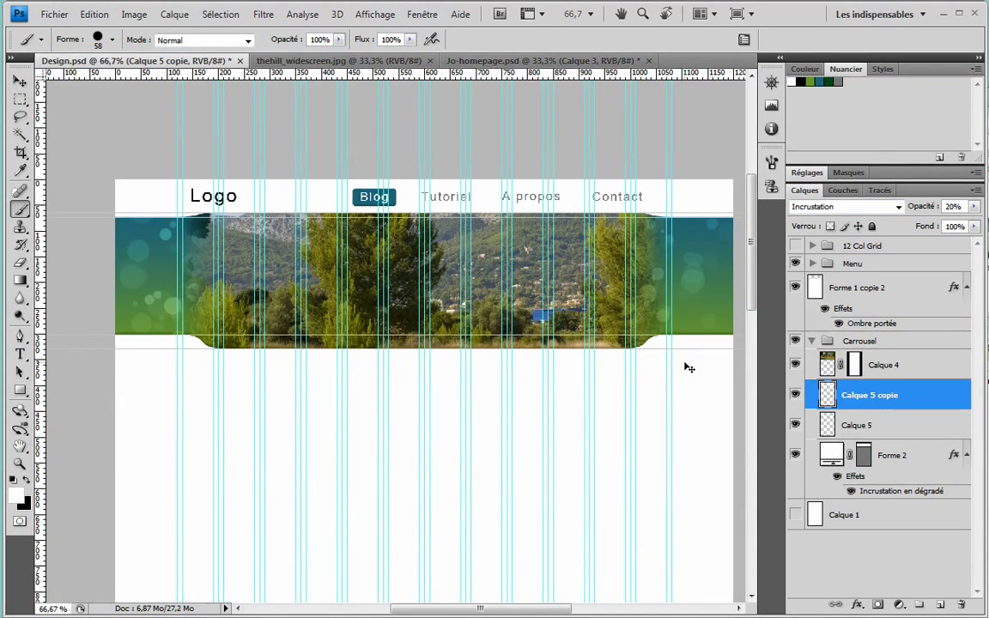
pyautogui.hotkey('ctrl', 'h')
pyautogui.doubleClick(20, 463)
pyautogui.moveTo(285, 251); pyautogui.dragTo(292, 257)
pyautogui.doubleClick(956, 258)
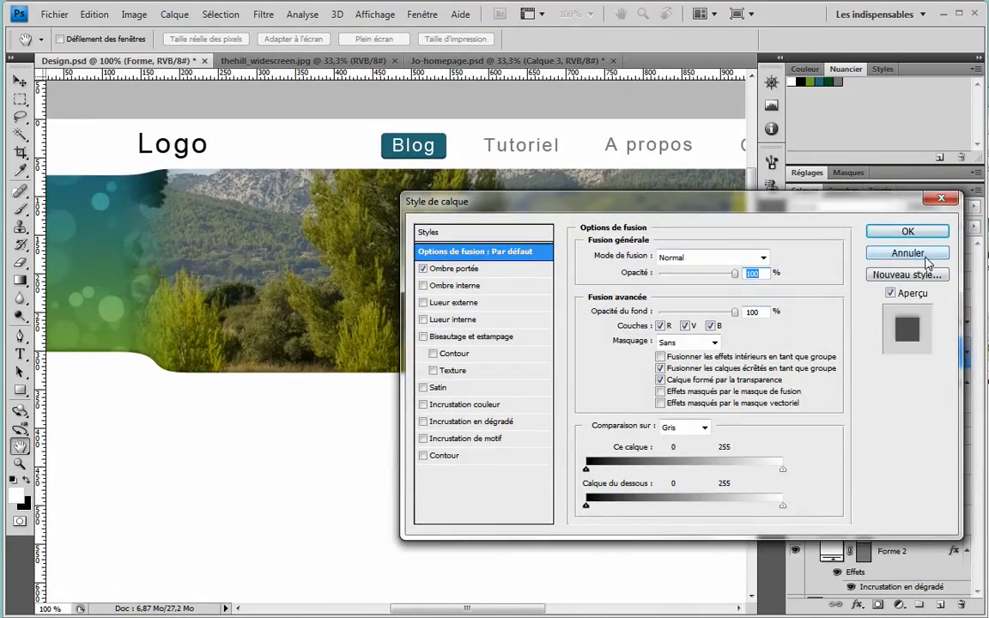
pyautogui.click(907, 254)
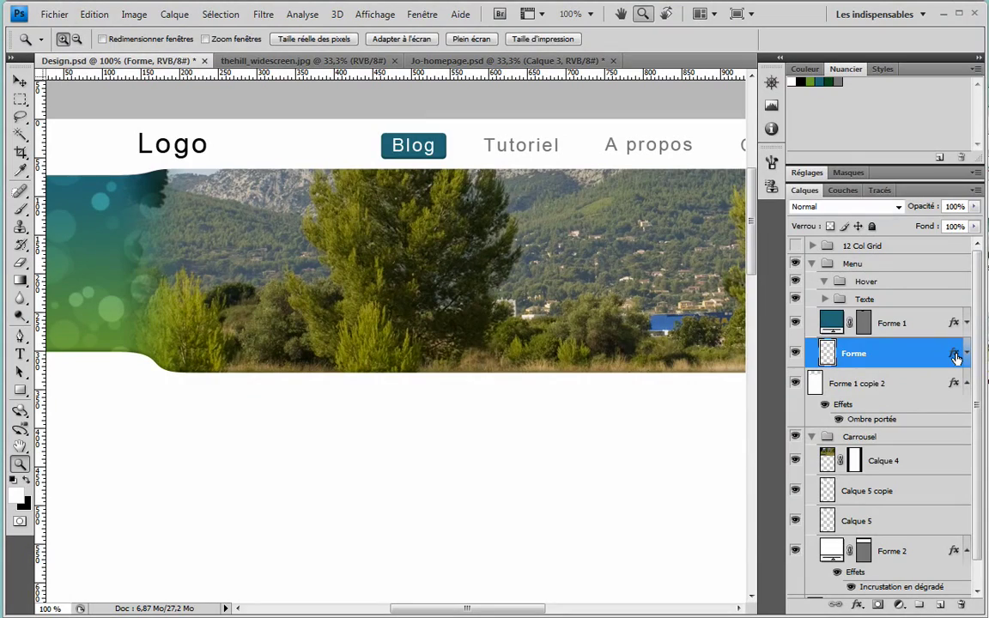
pyautogui.doubleClick(956, 357)
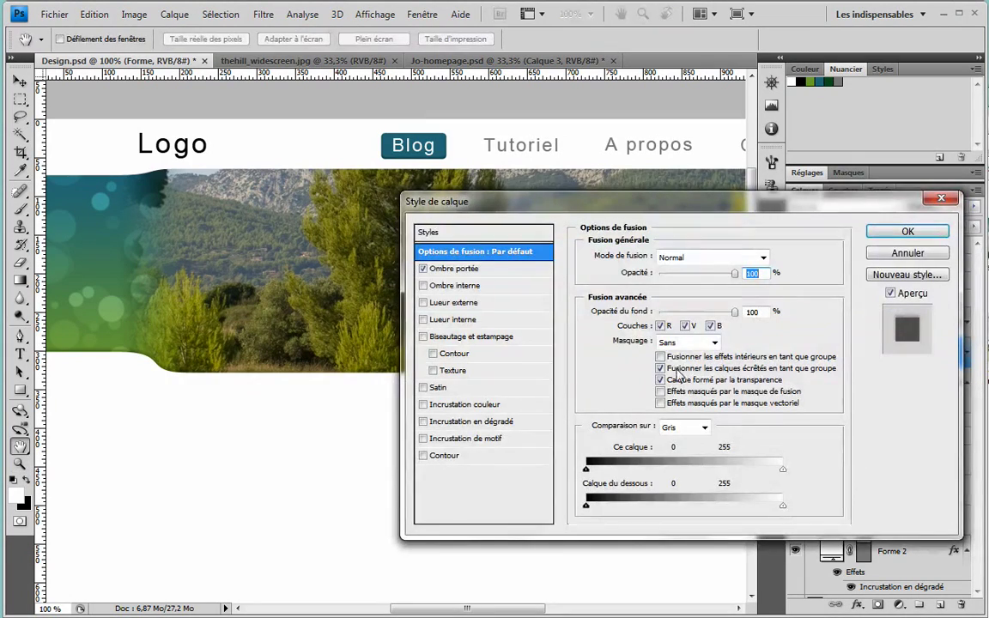
pyautogui.click(455, 269)
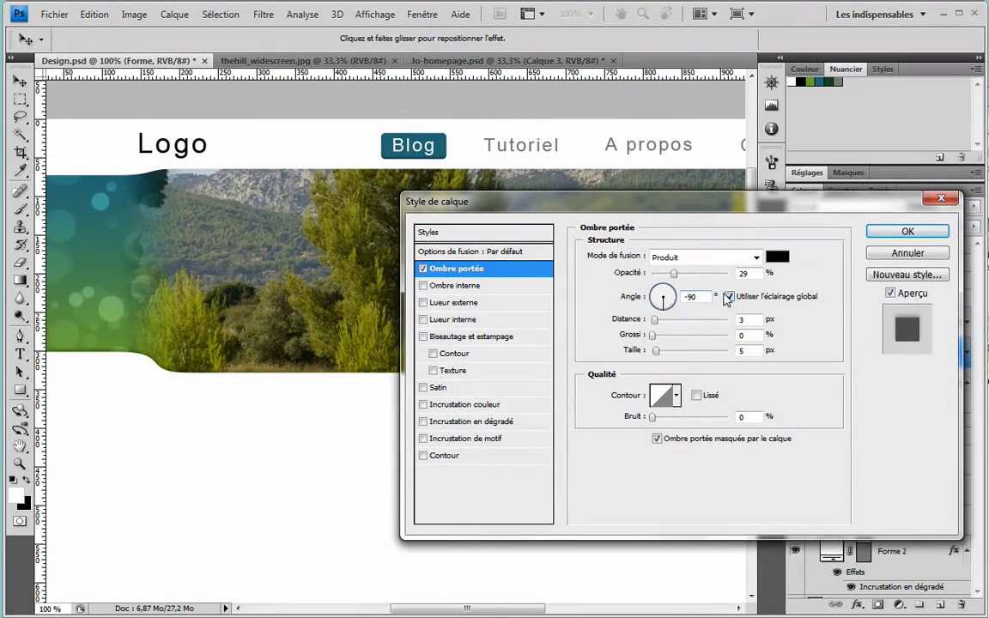
pyautogui.moveTo(662, 297); pyautogui.dragTo(664, 286)
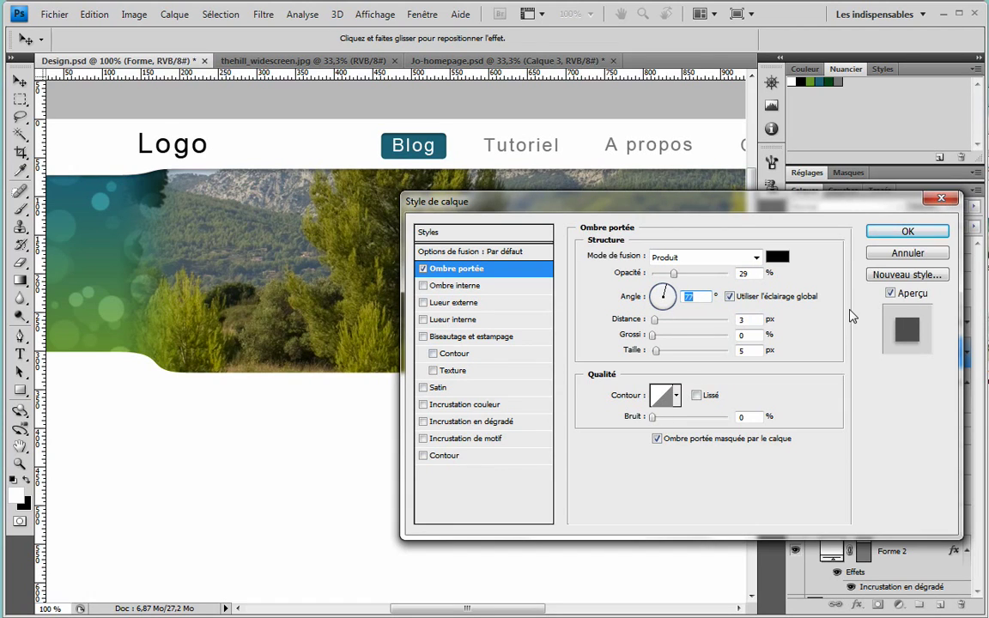
pyautogui.click(899, 255)
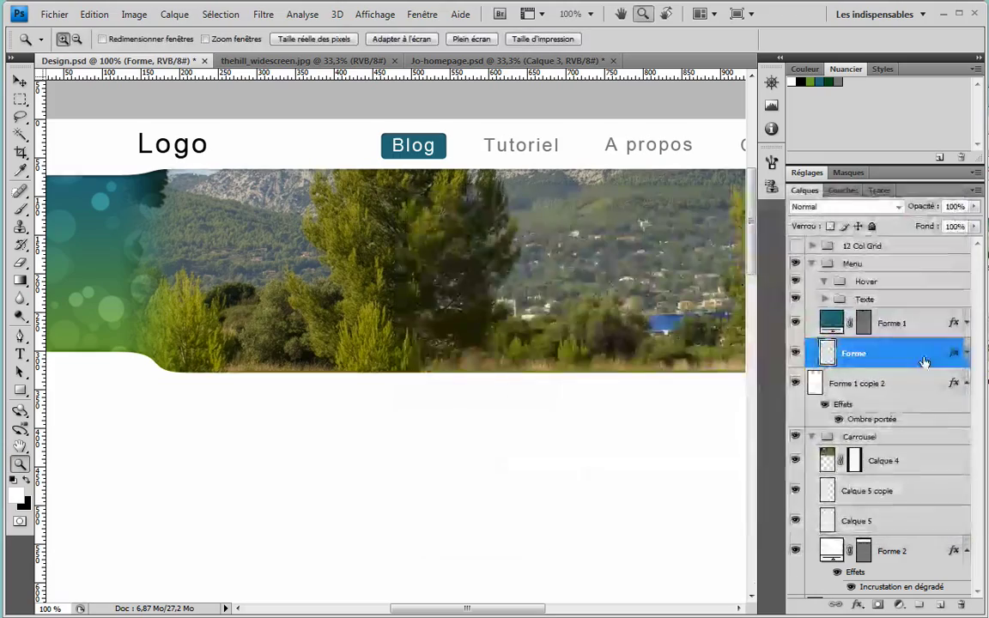
# Take the drop shadow of the menu layer Forme off global lighting and set its angle to 90°
pyautogui.doubleClick(956, 354)
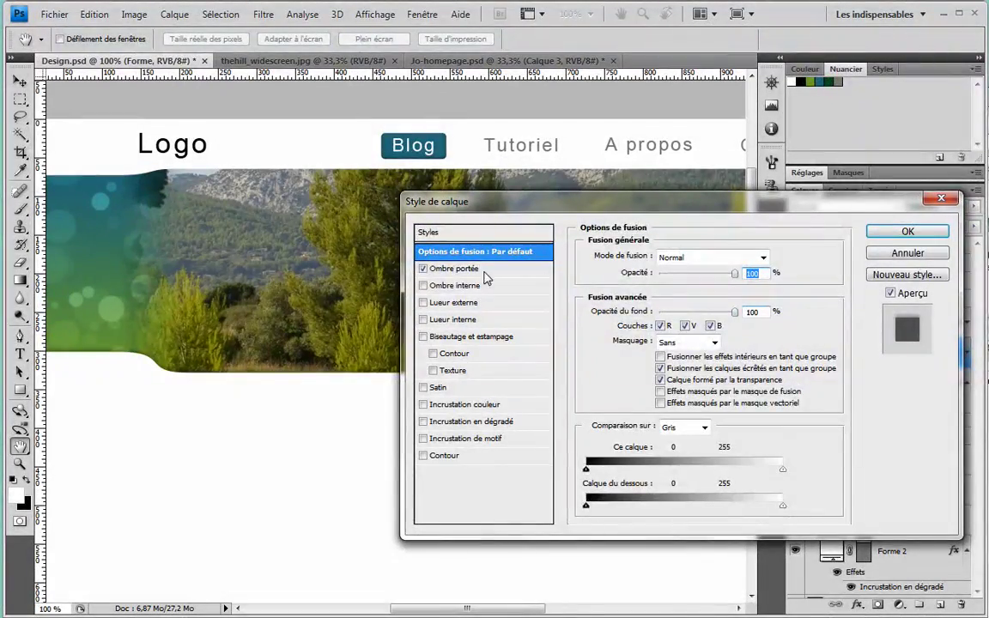
pyautogui.click(455, 268)
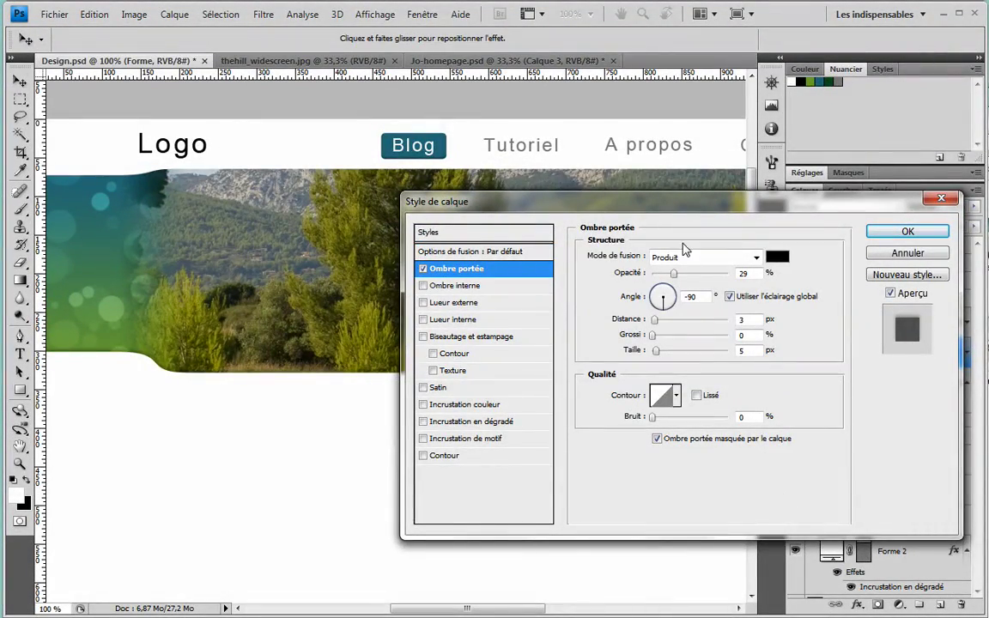
pyautogui.click(731, 296)
pyautogui.click(658, 290)
pyautogui.write('90')
pyautogui.click(908, 232)
pyautogui.press('z')
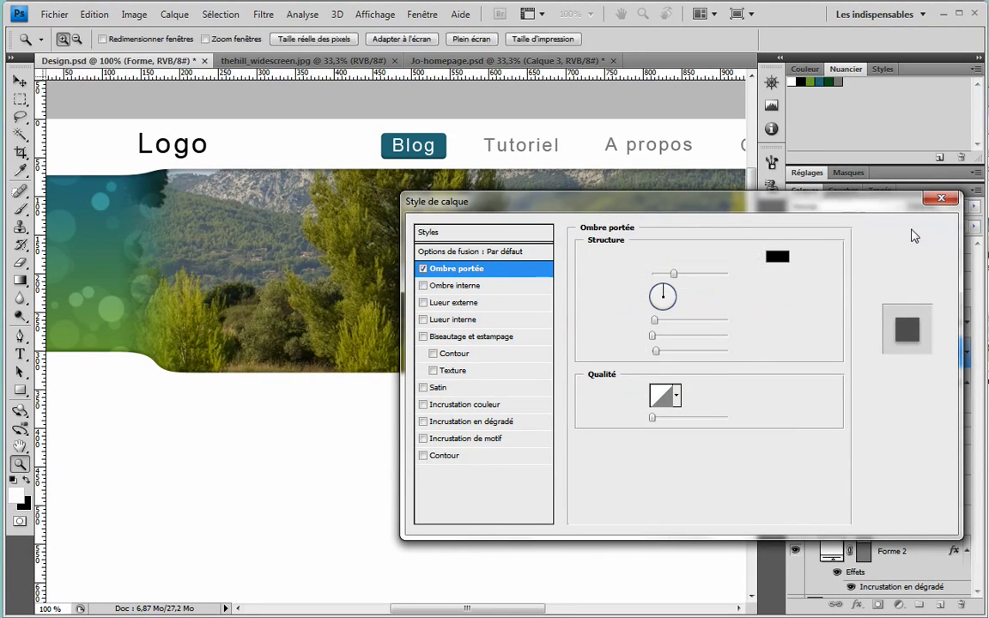
# Set the drop shadow of the menu layer Forme to 52% opacity and a size of 16 px
pyautogui.doubleClick(954, 354)
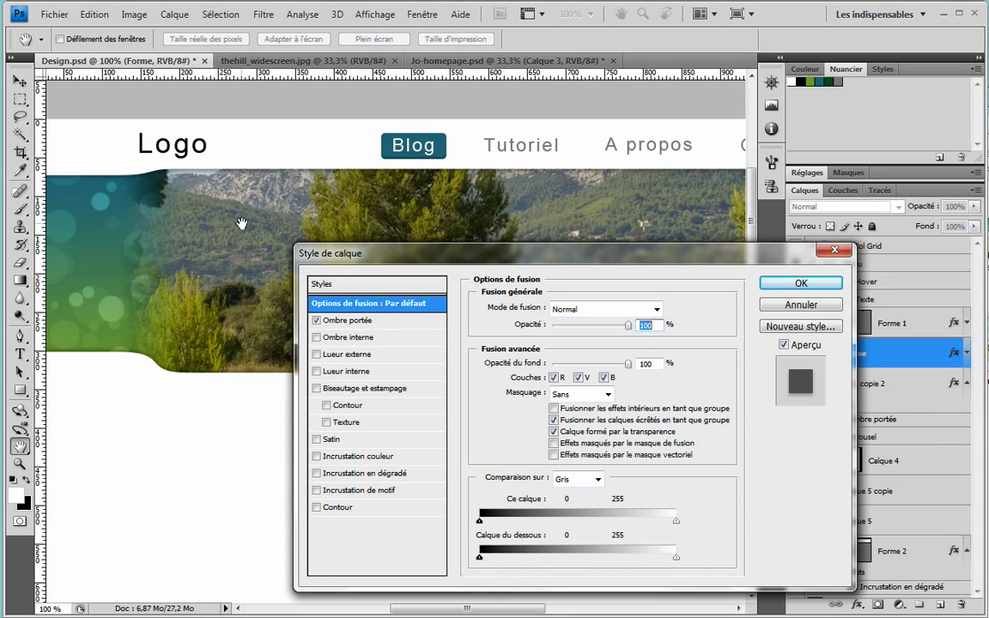
pyautogui.click(343, 321)
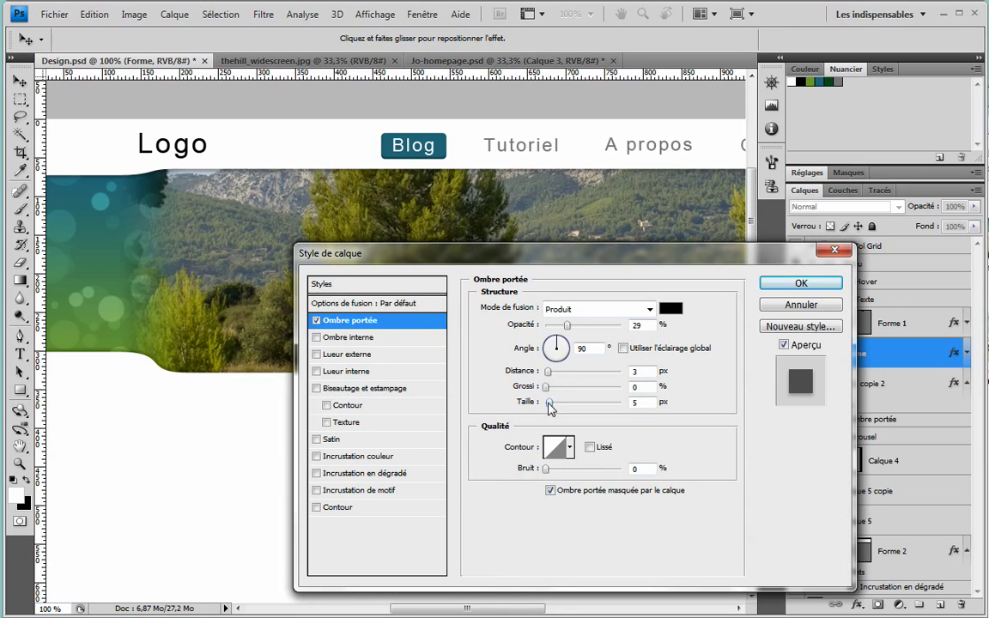
pyautogui.moveTo(568, 333)
pyautogui.mouseDown()
pyautogui.moveTo(585, 333)
pyautogui.moveTo(581, 343)
pyautogui.mouseUp()
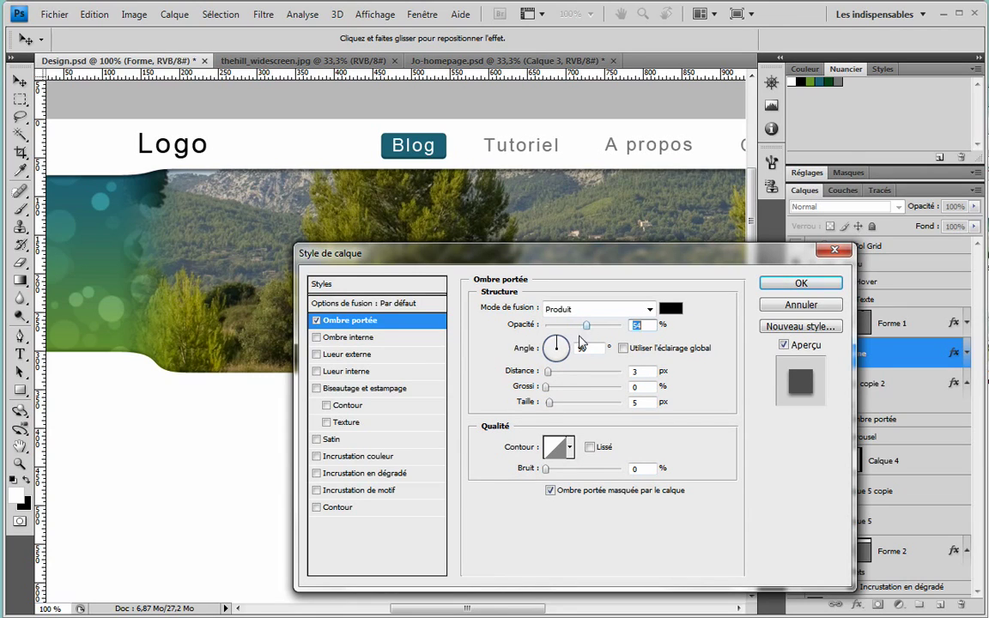
pyautogui.moveTo(544, 405); pyautogui.dragTo(559, 404)
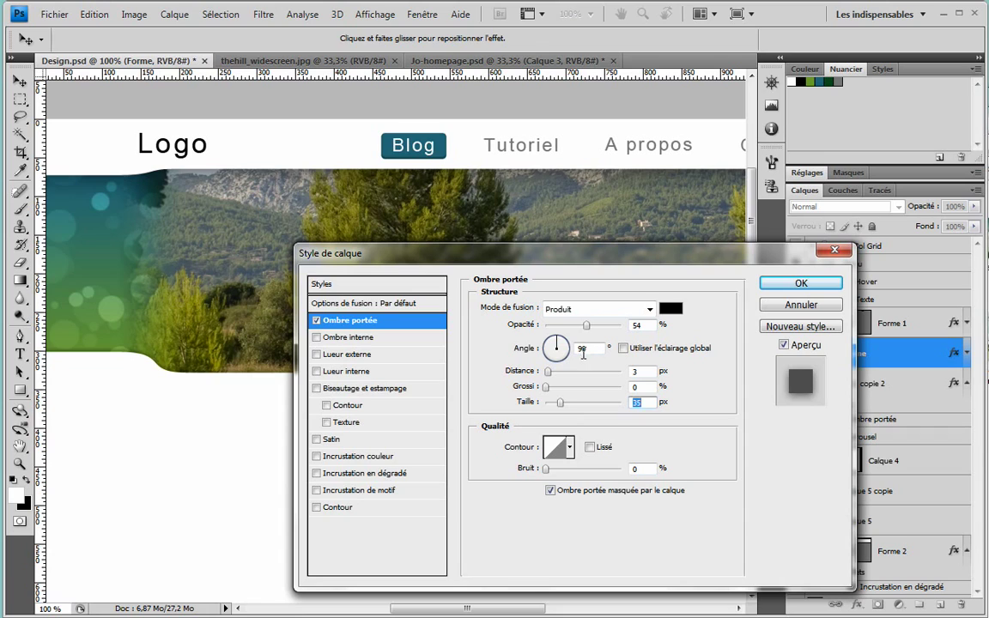
pyautogui.moveTo(585, 331); pyautogui.dragTo(575, 333)
pyautogui.moveTo(560, 404); pyautogui.dragTo(555, 405)
pyautogui.moveTo(569, 329); pyautogui.dragTo(594, 331)
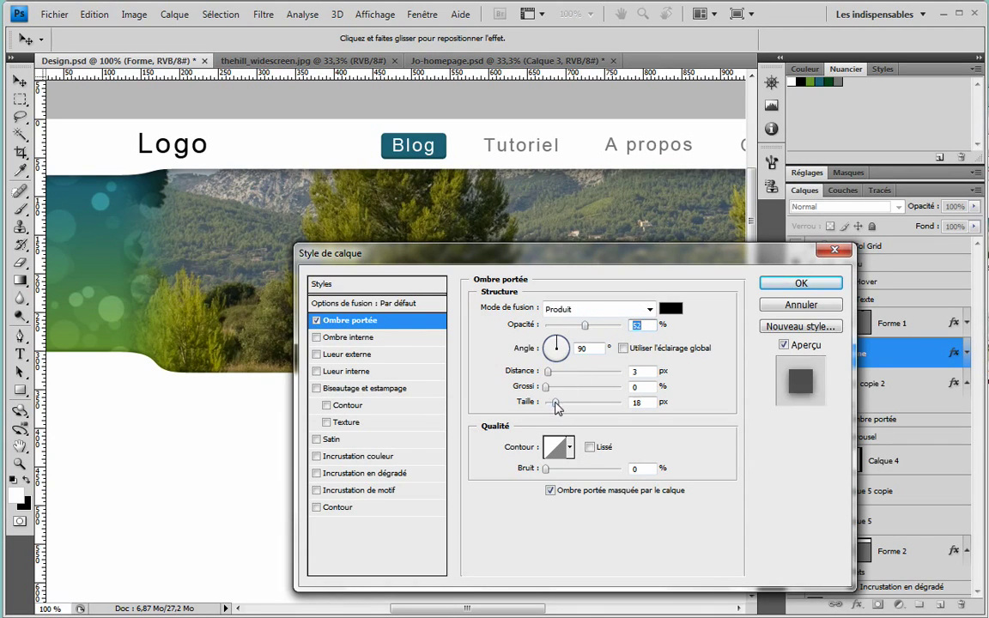
pyautogui.click(799, 282)
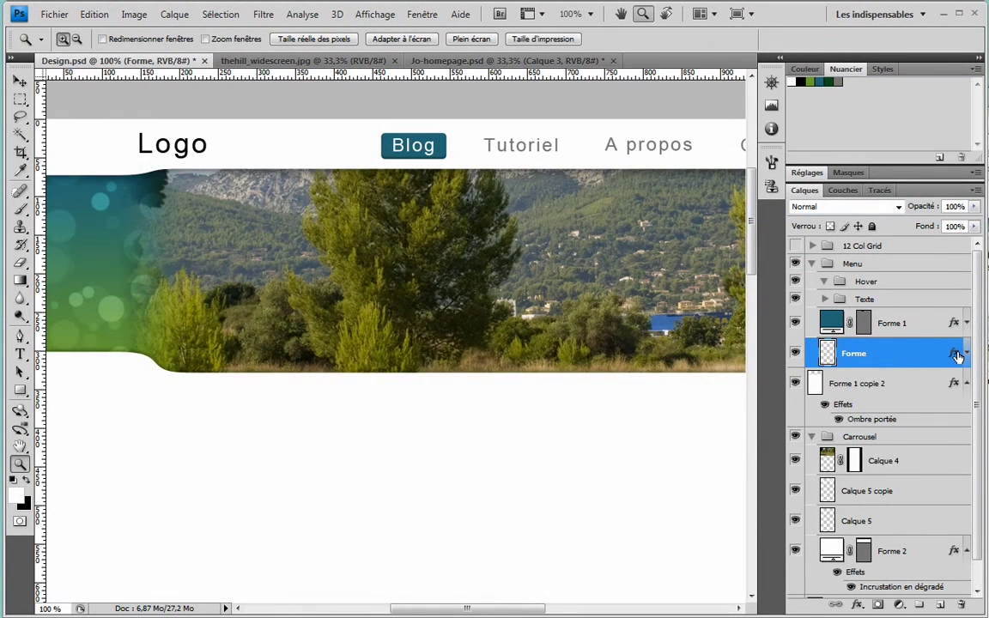
# Copy Forme's drop shadow to the layer Forme 1 copie 2 and set the copied shadow's angle to -90°
pyautogui.moveTo(956, 356); pyautogui.dragTo(957, 383)
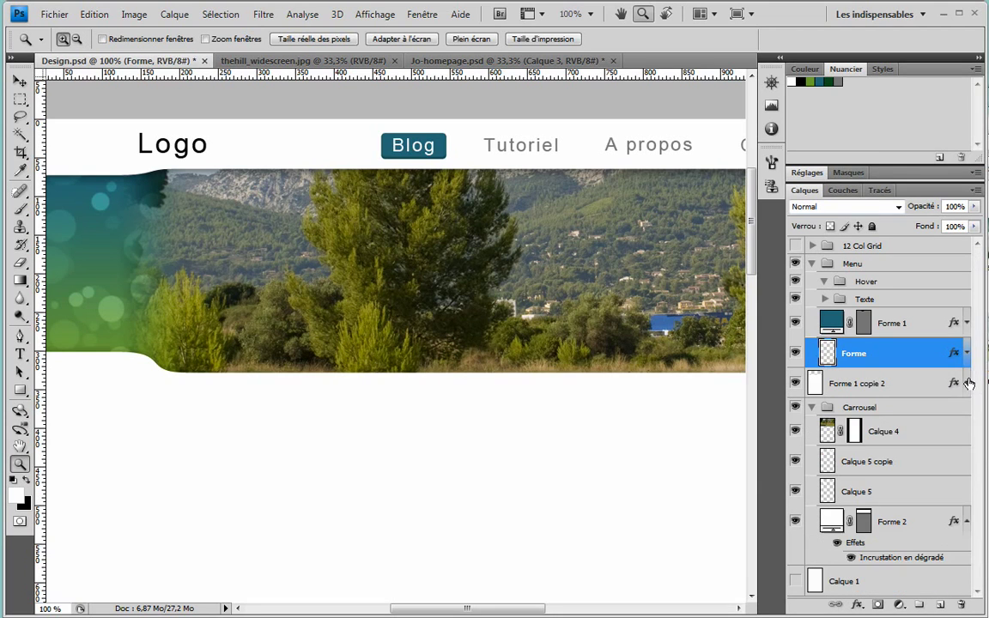
pyautogui.doubleClick(955, 387)
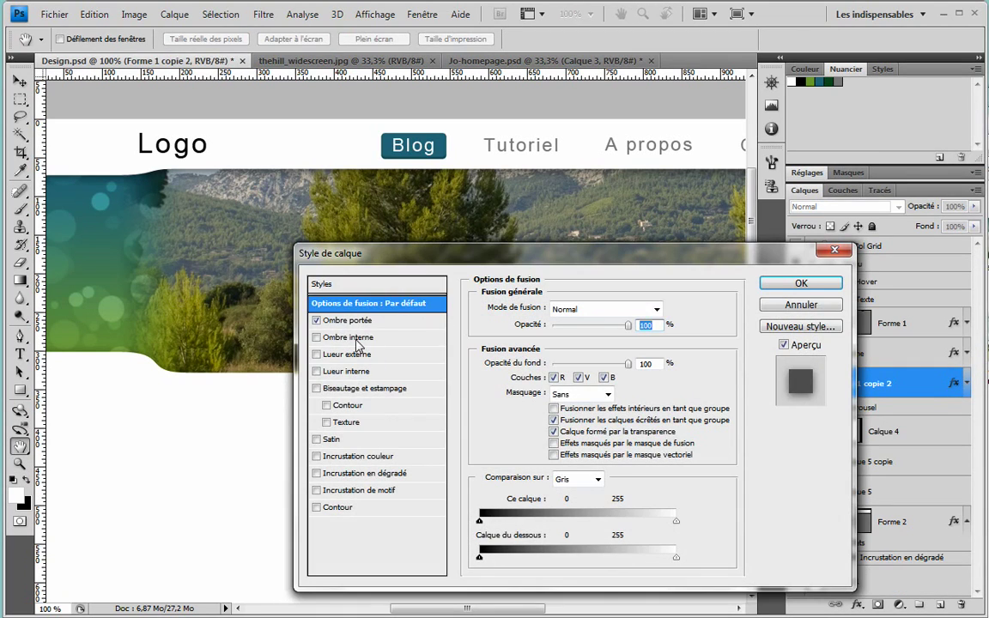
pyautogui.click(348, 321)
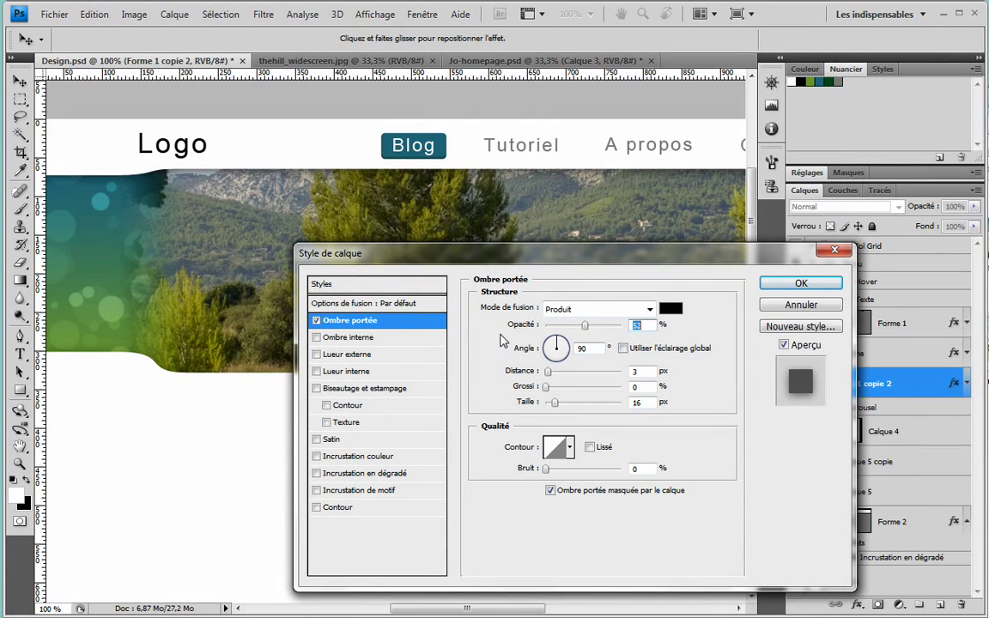
pyautogui.press('Tab')
pyautogui.write('-90')
pyautogui.click(794, 283)
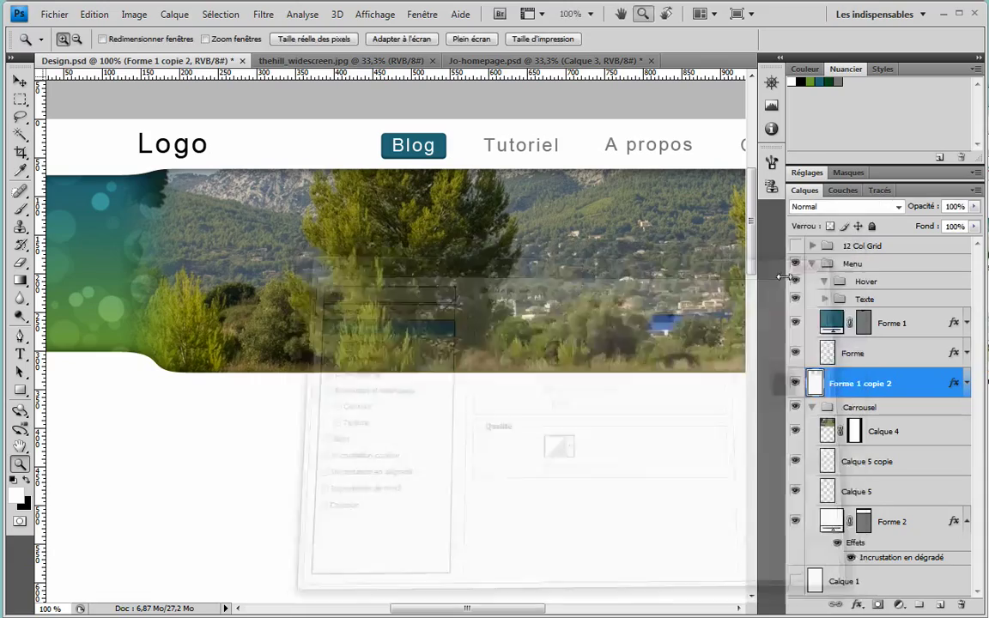
pyautogui.moveTo(460, 278); pyautogui.dragTo(423, 327)
pyautogui.moveTo(405, 173); pyautogui.dragTo(410, 230)
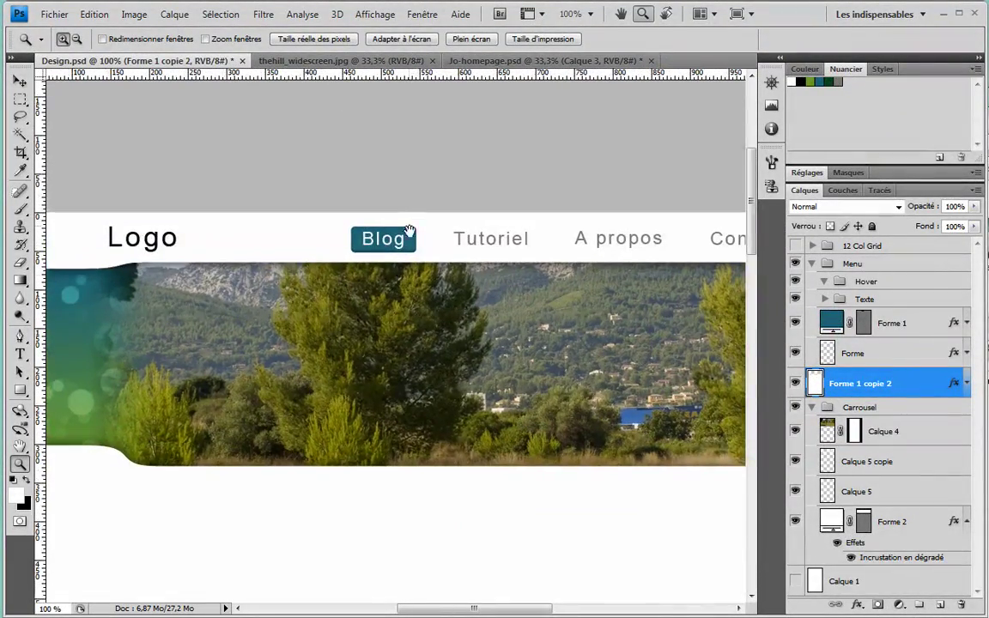
pyautogui.moveTo(262, 286); pyautogui.dragTo(260, 172)
pyautogui.moveTo(436, 501)
pyautogui.mouseDown()
pyautogui.moveTo(418, 181)
pyautogui.moveTo(444, 426)
pyautogui.moveTo(429, 515)
pyautogui.mouseUp()
pyautogui.moveTo(596, 227); pyautogui.dragTo(583, 316)
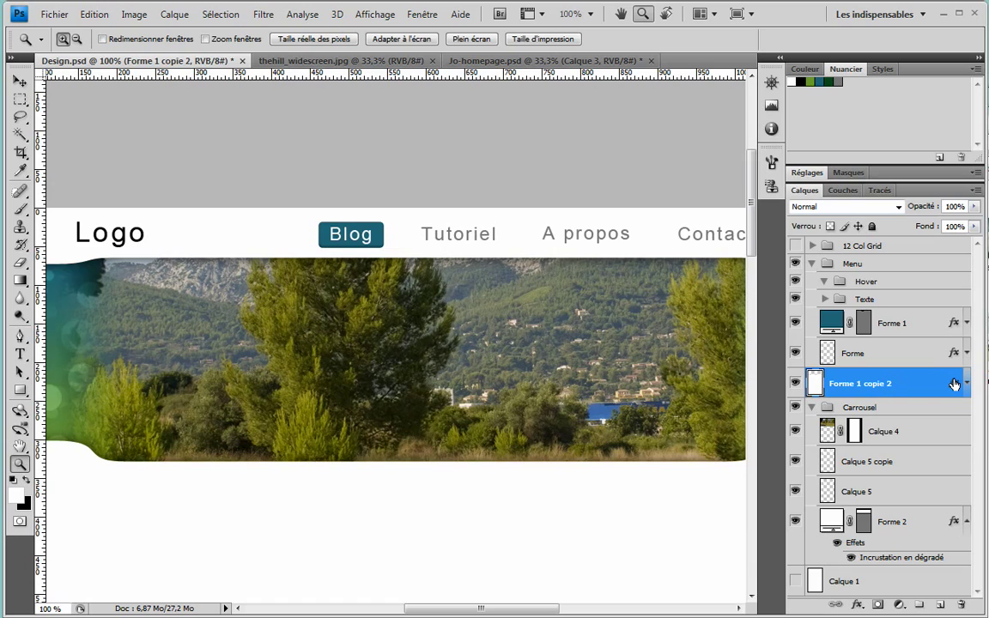
pyautogui.doubleClick(955, 384)
pyautogui.click(811, 306)
# Try a black-to-white gradient overlay at 13% opacity on the menu layer Forme, and discard it
pyautogui.click(830, 353)
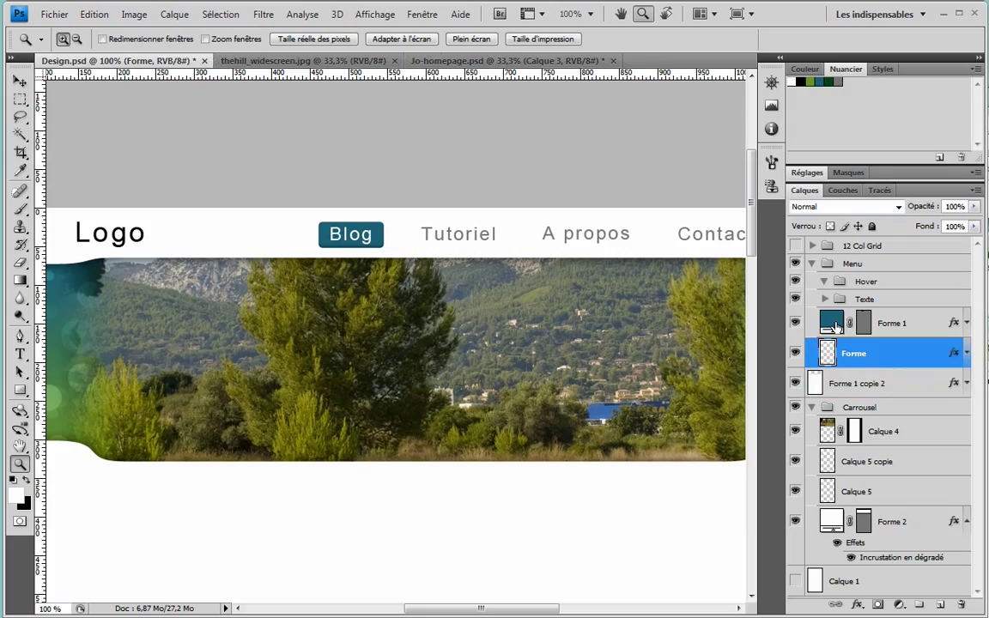
pyautogui.doubleClick(955, 356)
pyautogui.moveTo(487, 254); pyautogui.dragTo(521, 288)
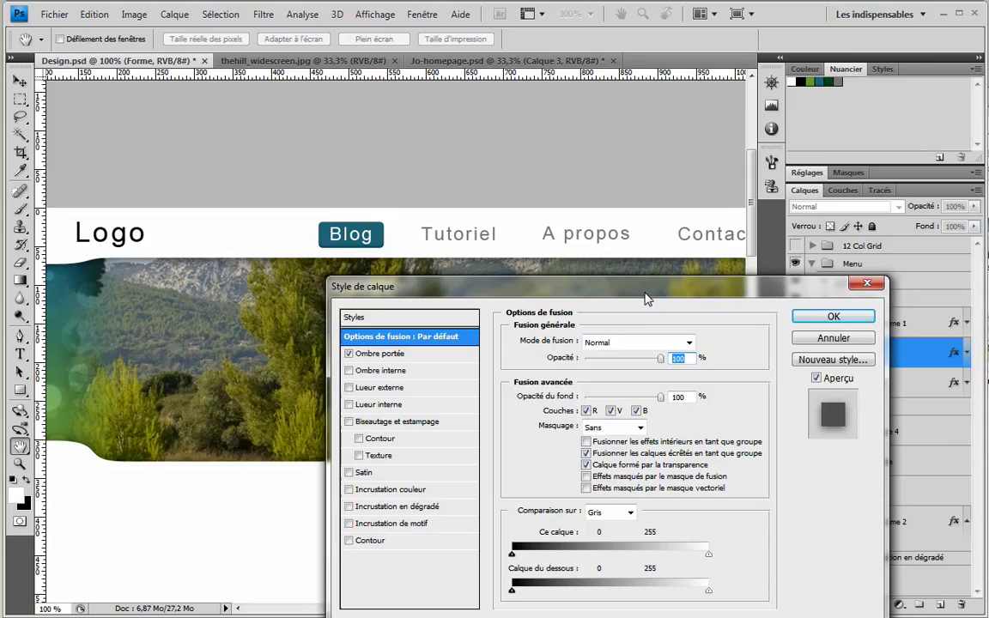
pyautogui.moveTo(648, 298); pyautogui.dragTo(552, 298)
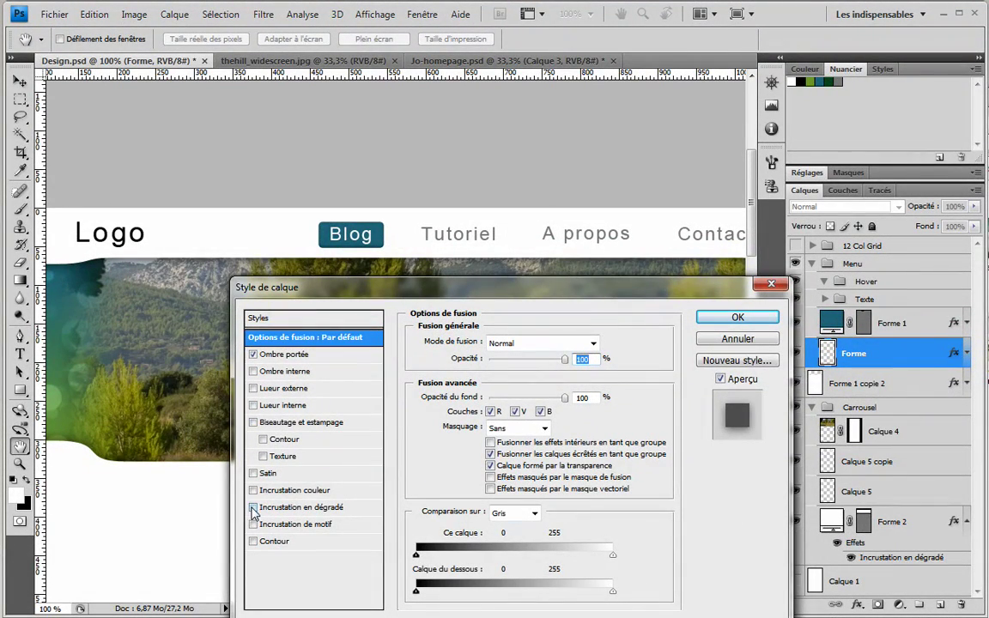
pyautogui.click(253, 509)
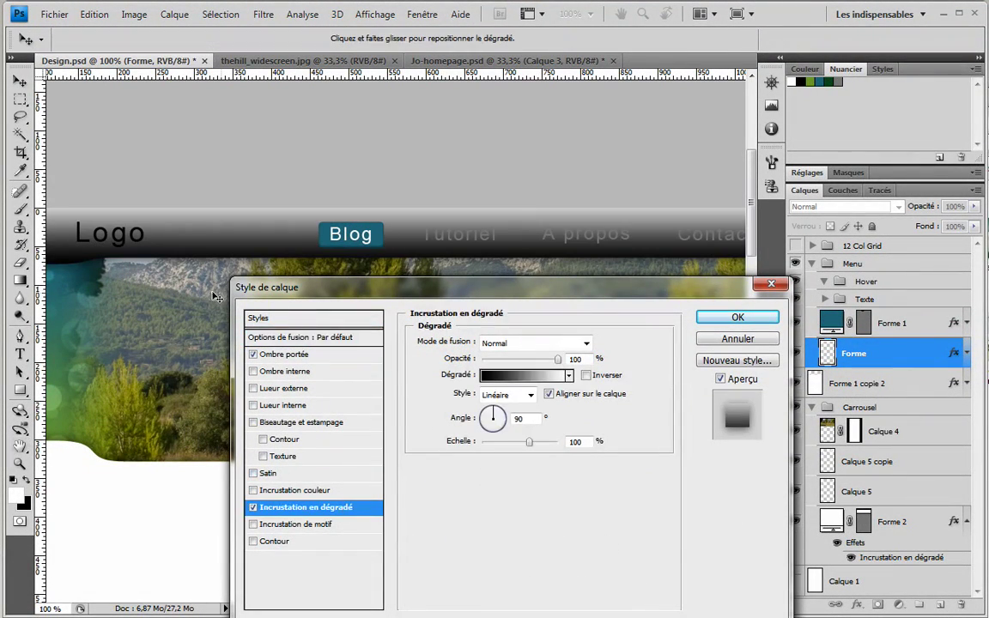
pyautogui.click(486, 359)
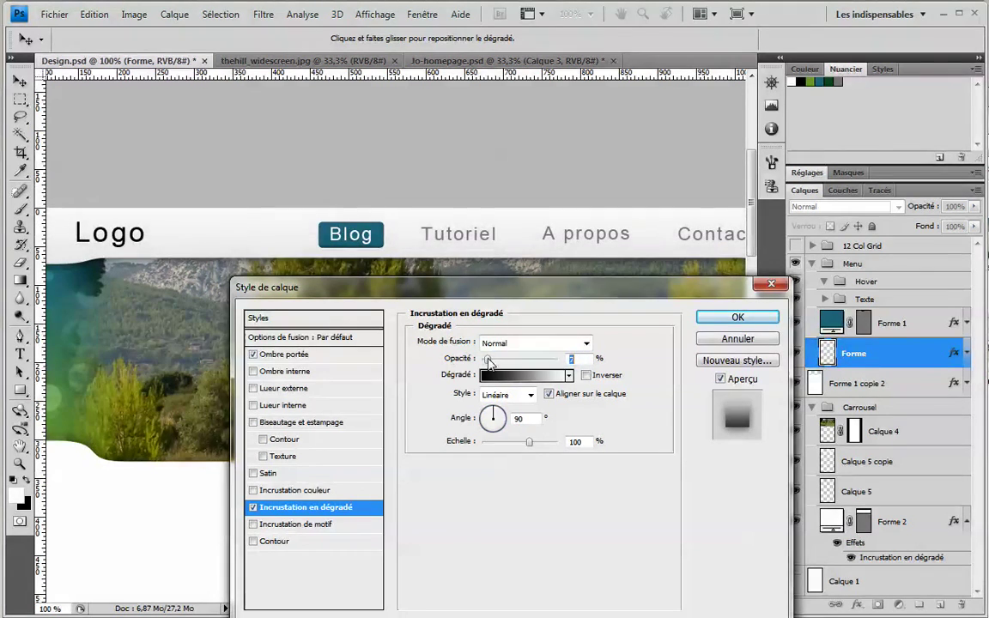
pyautogui.moveTo(487, 357); pyautogui.dragTo(493, 361)
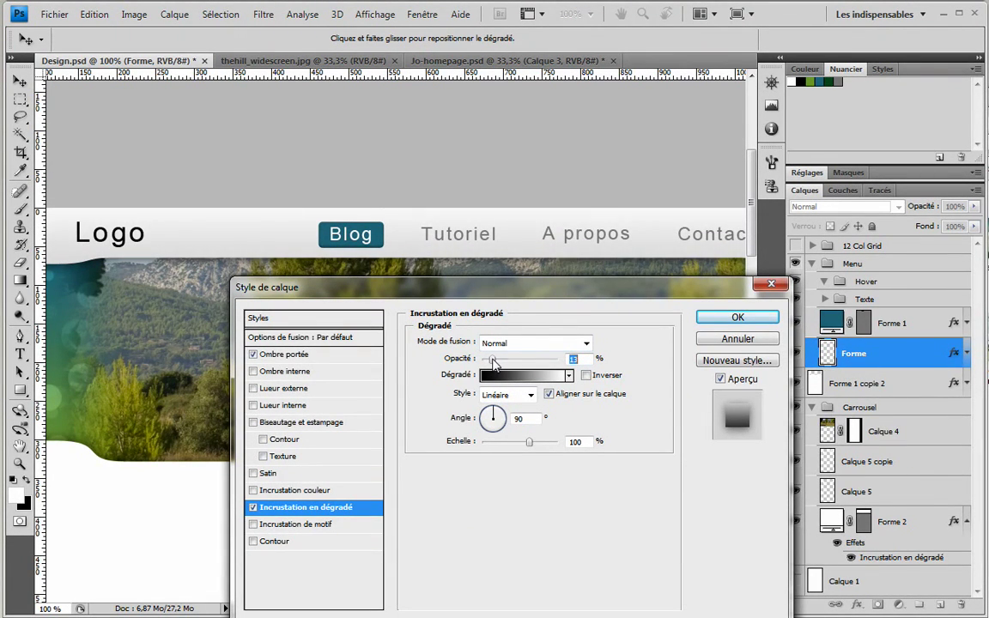
pyautogui.click(730, 340)
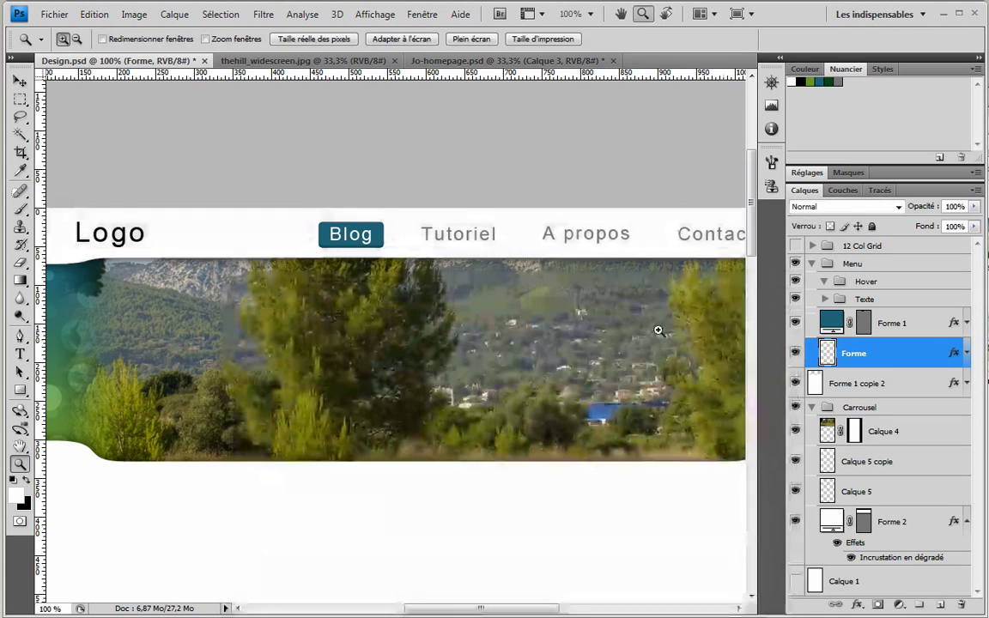
# Add a linear black-to-white gradient overlay at 13% opacity to the menu layer Forme
pyautogui.doubleClick(955, 355)
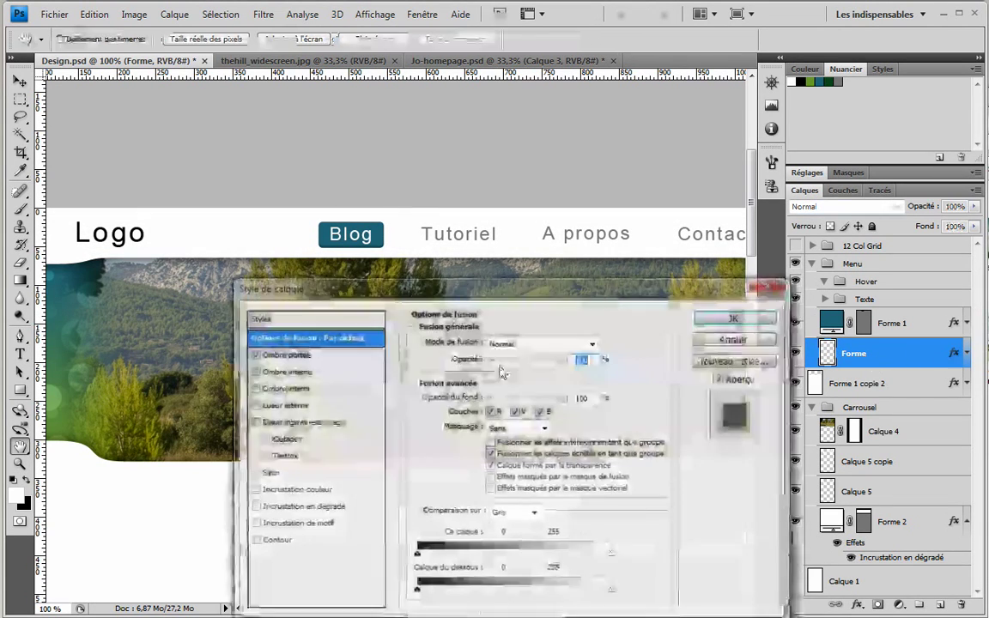
pyautogui.click(266, 509)
pyautogui.moveTo(582, 360); pyautogui.dragTo(565, 361)
pyautogui.write('15')
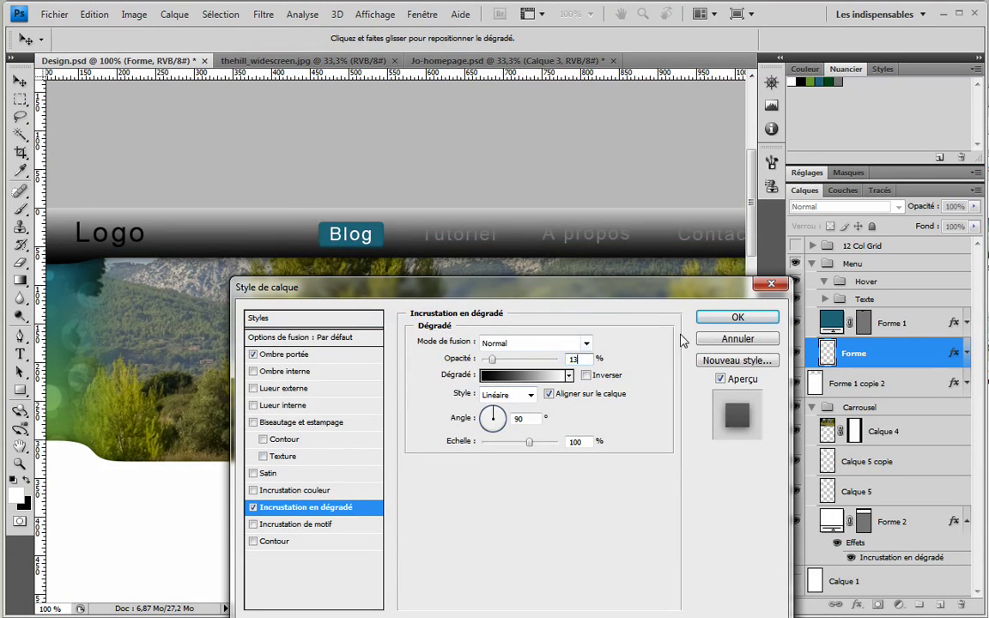
pyautogui.click(738, 319)
# Try a linear black-to-white gradient overlay at a -90° angle on the layer Forme 1 copie 2, and undo it
pyautogui.moveTo(479, 383); pyautogui.dragTo(482, 292)
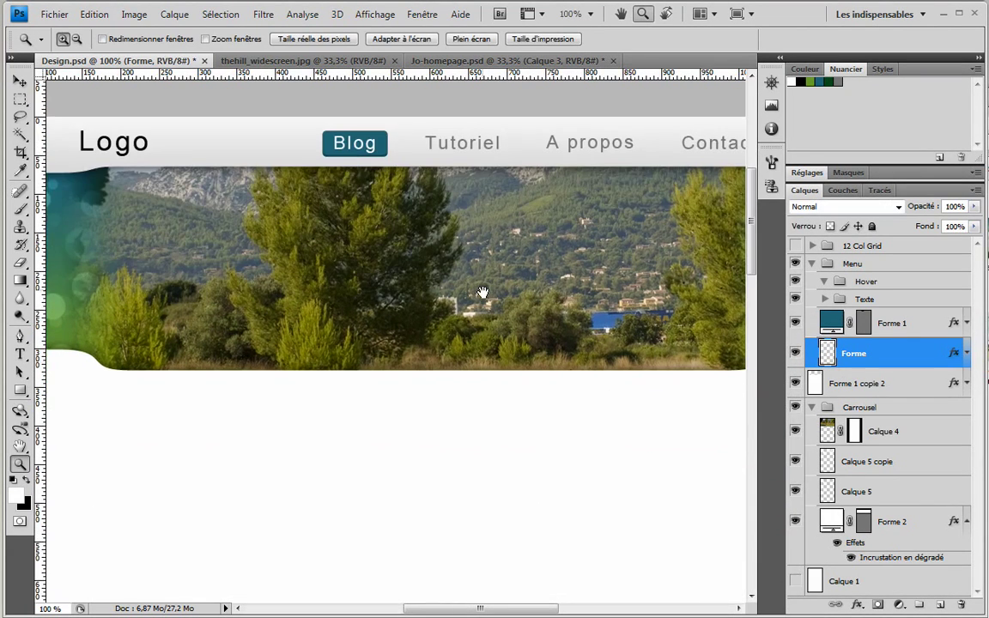
pyautogui.doubleClick(956, 391)
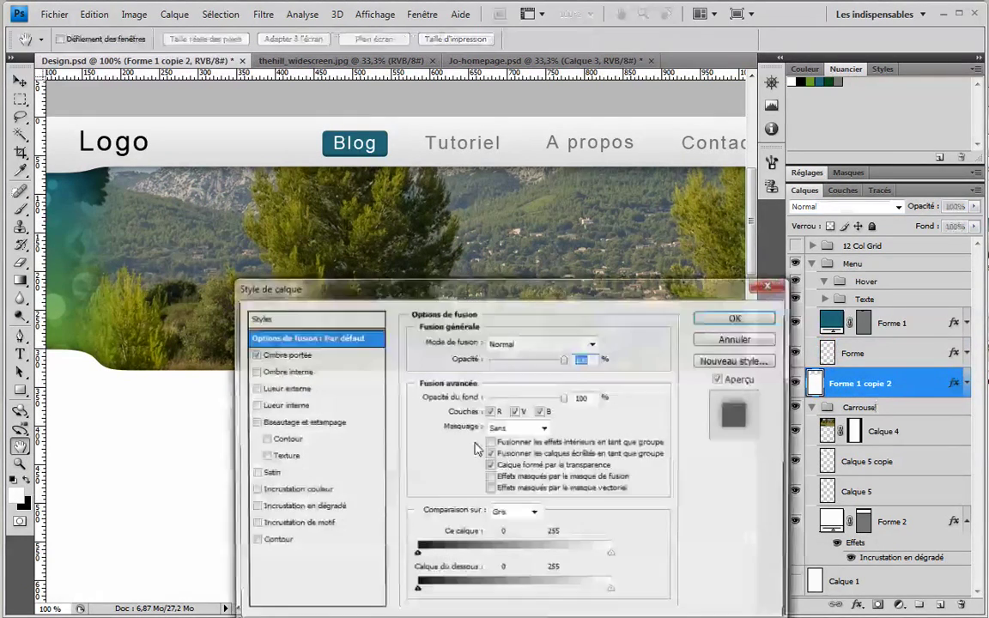
pyautogui.click(289, 508)
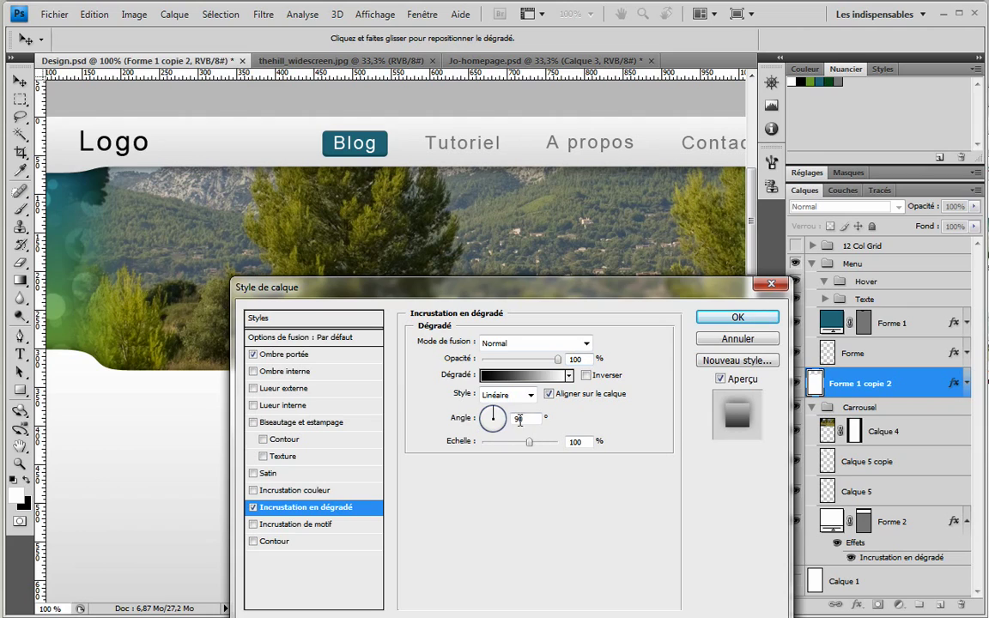
pyautogui.write('90')
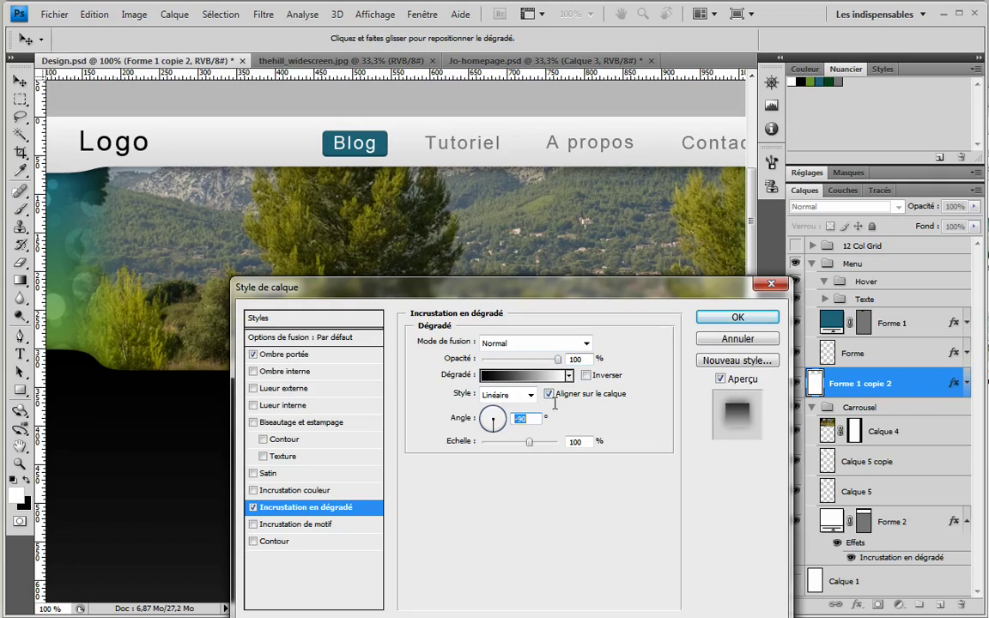
pyautogui.press('Return')
pyautogui.press('z')
pyautogui.keyDown('alt'); pyautogui.click(545, 513); pyautogui.keyUp('alt')
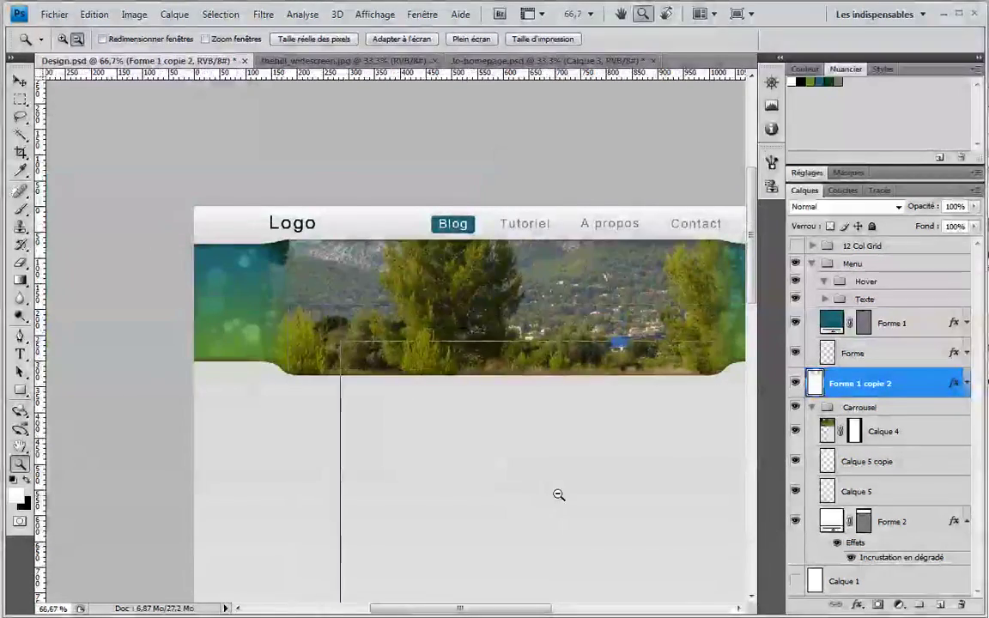
pyautogui.keyDown('alt'); pyautogui.click(559, 494); pyautogui.keyUp('alt')
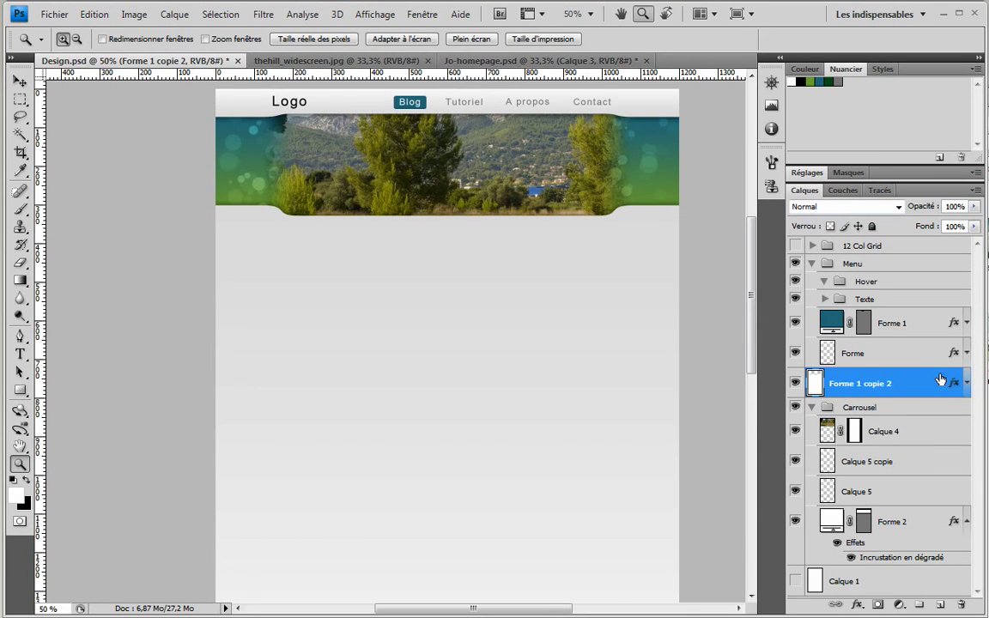
pyautogui.hotkey('ctrl', 'z')
# Add a new layer above Forme 1 copie 2 and clip it to that layer
pyautogui.click(940, 605)
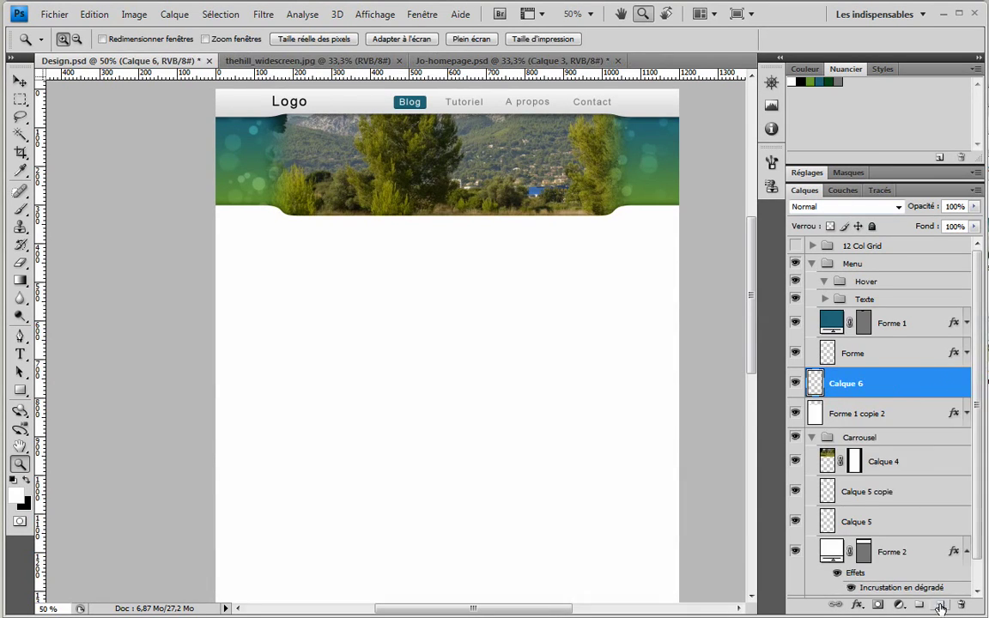
pyautogui.click(861, 412)
pyautogui.click(865, 392)
pyautogui.press('alt')
pyautogui.keyDown('alt'); pyautogui.click(869, 399); pyautogui.keyUp('alt')
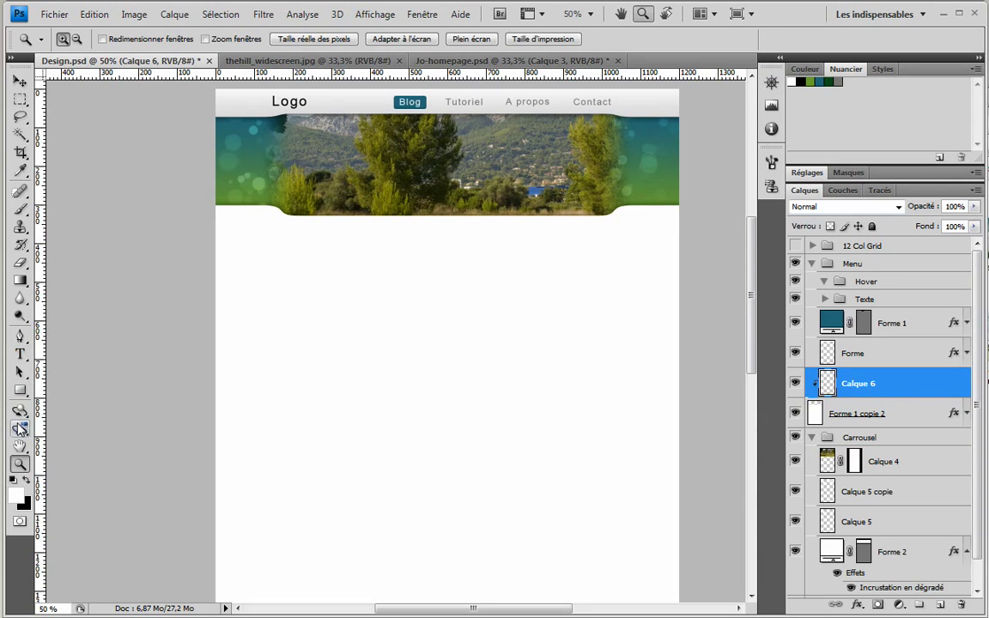
# Draw a short black-to-white linear gradient downward from the carousel's lower edge on Calque 6 and set the layer's opacity to 13%
pyautogui.click(22, 281)
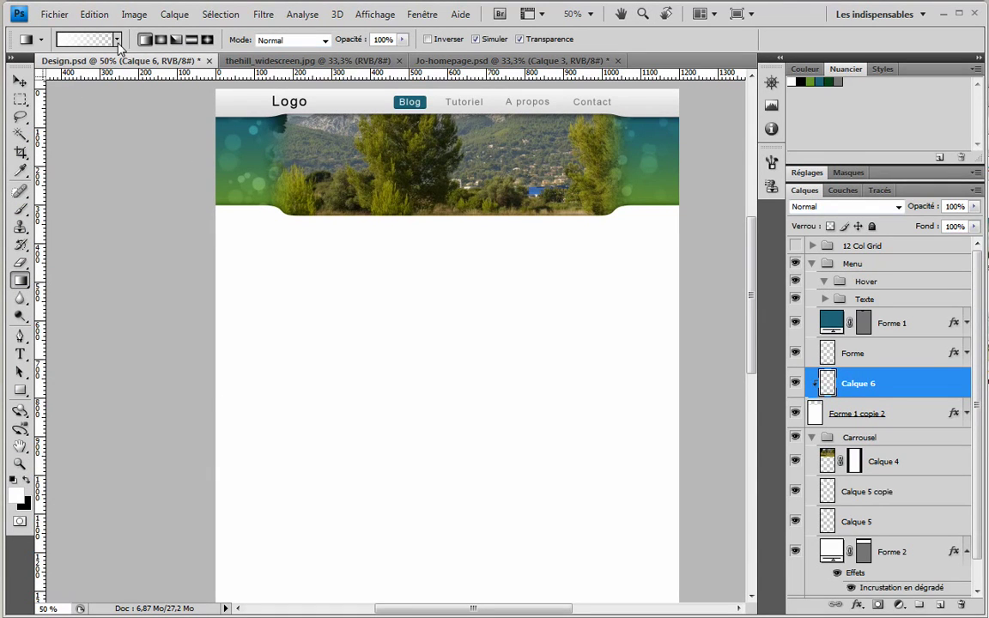
pyautogui.click(117, 39)
pyautogui.click(35, 63)
pyautogui.click(26, 483)
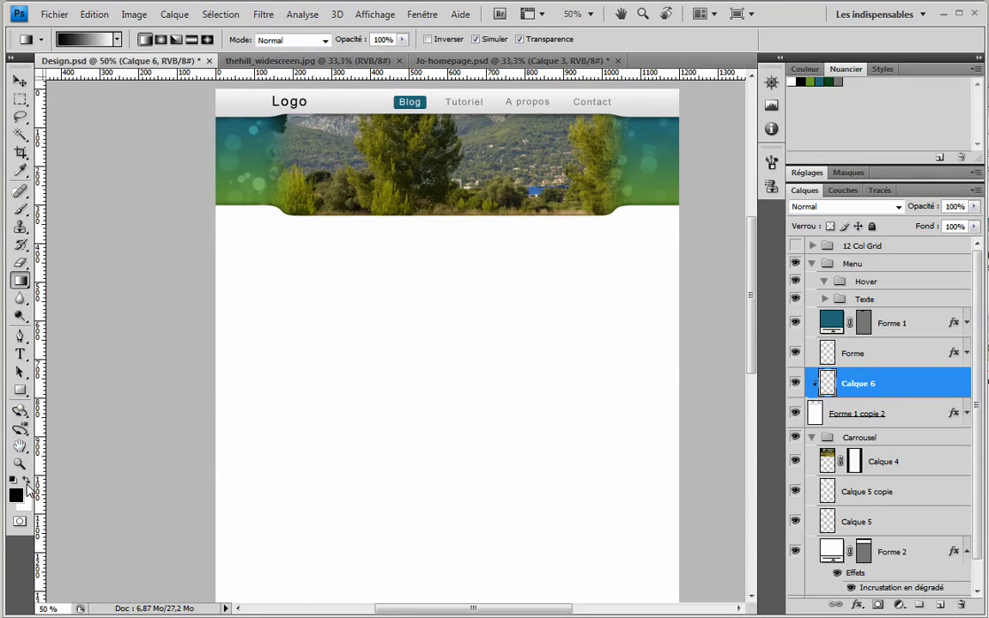
pyautogui.moveTo(450, 210); pyautogui.dragTo(456, 327)
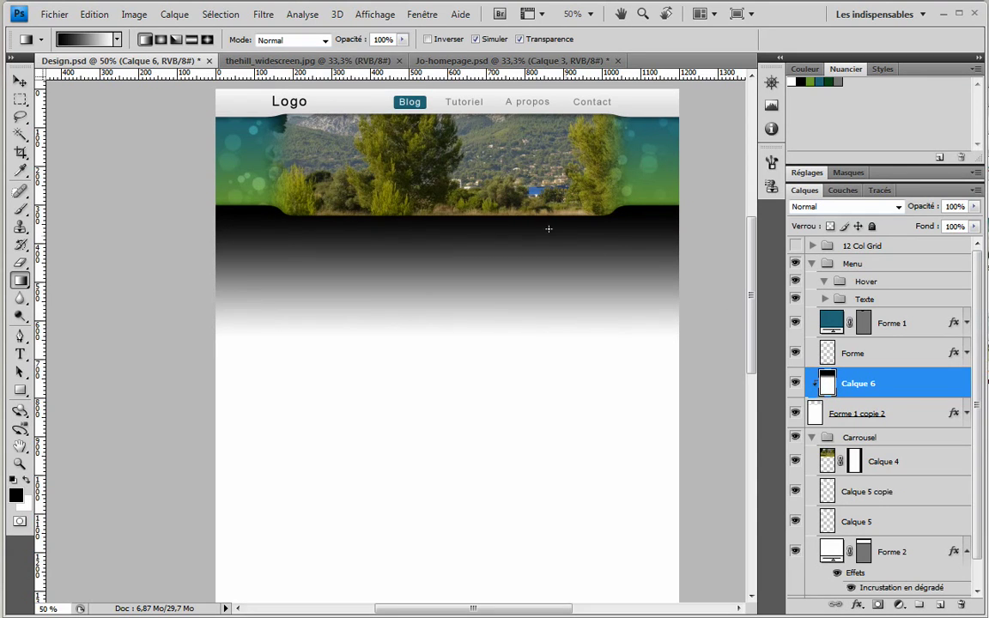
pyautogui.hotkey('ctrl', 'z')
pyautogui.moveTo(481, 236); pyautogui.dragTo(481, 240)
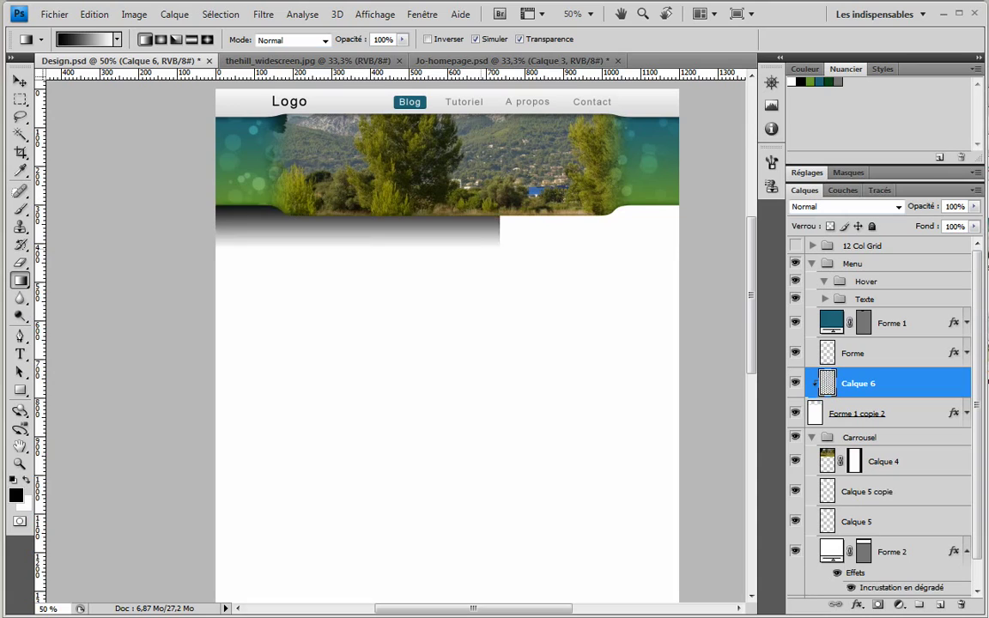
pyautogui.moveTo(973, 206); pyautogui.dragTo(889, 209)
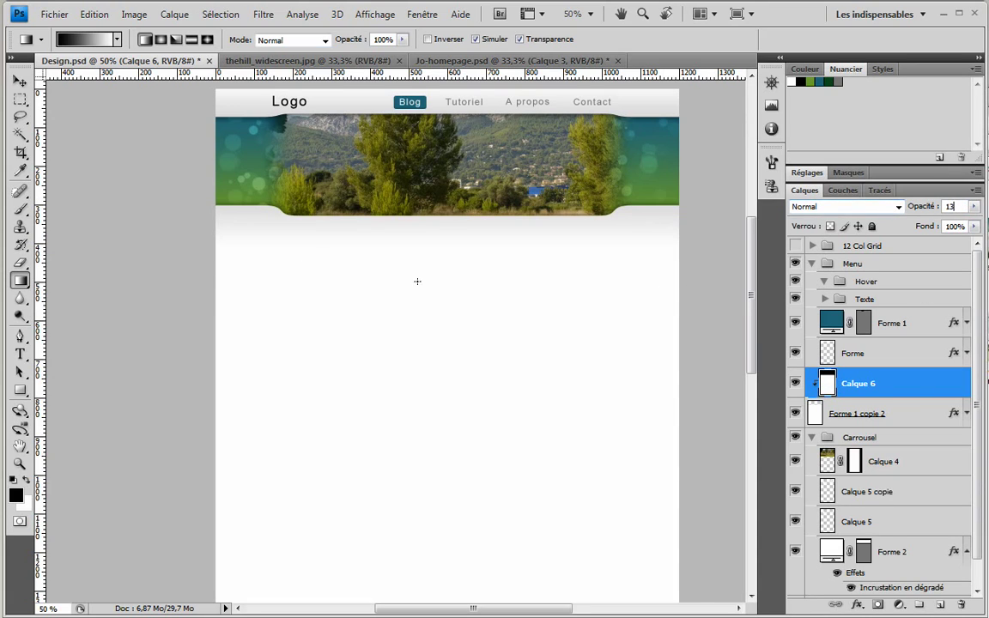
# Redraw the black-to-transparent linear gradient on Calque 6 downwards from the banner's lower edge and inspect the shading up close
pyautogui.moveTo(487, 206); pyautogui.dragTo(490, 301)
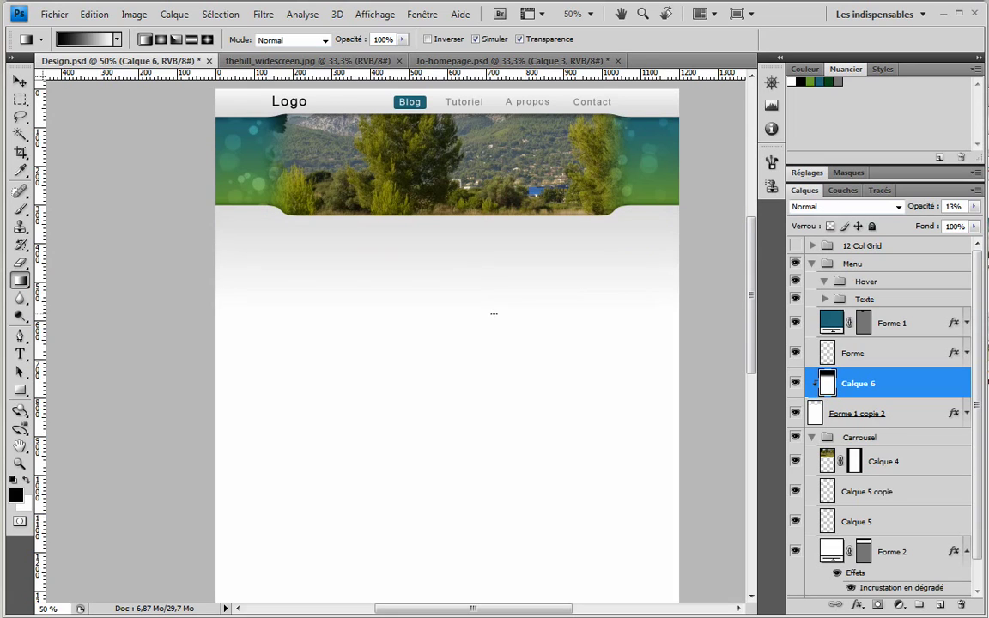
pyautogui.moveTo(491, 204); pyautogui.dragTo(491, 301)
pyautogui.press('z')
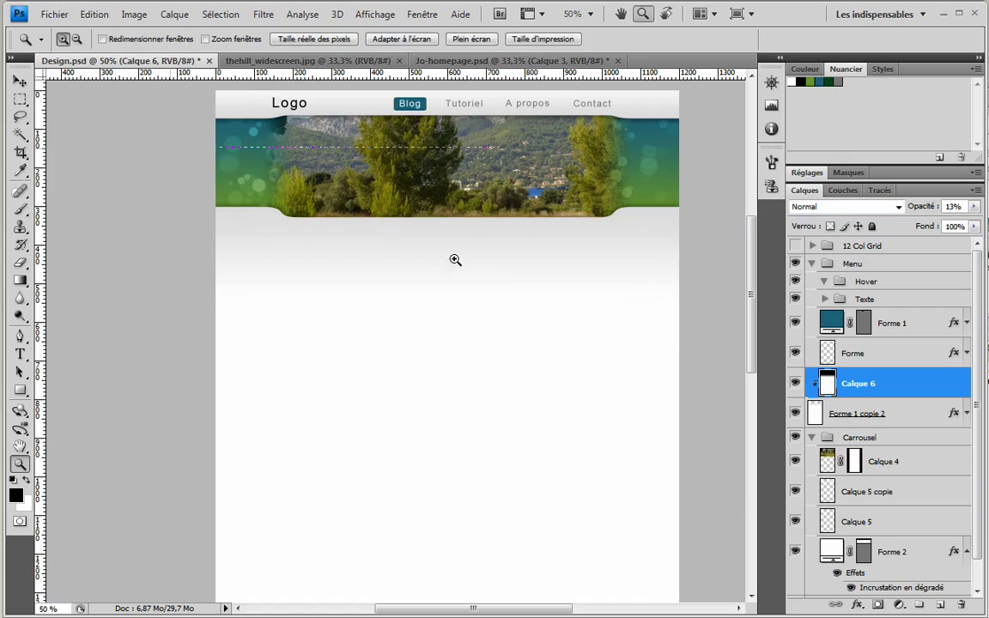
pyautogui.click(455, 260)
pyautogui.moveTo(269, 289); pyautogui.dragTo(254, 305)
pyautogui.moveTo(72, 294); pyautogui.dragTo(669, 402)
pyautogui.moveTo(371, 332); pyautogui.dragTo(371, 347)
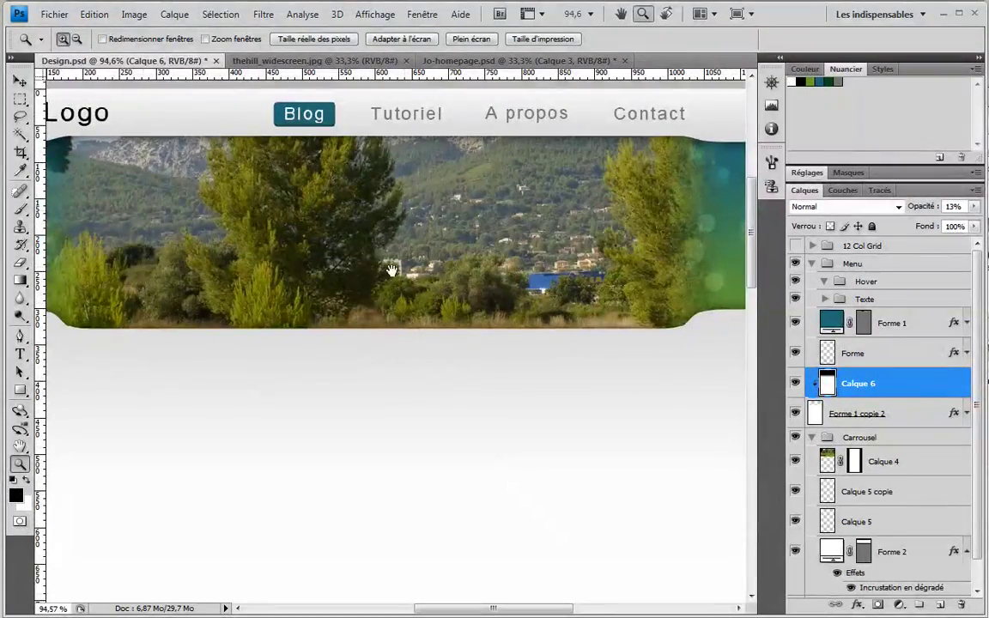
pyautogui.moveTo(349, 235); pyautogui.dragTo(377, 229)
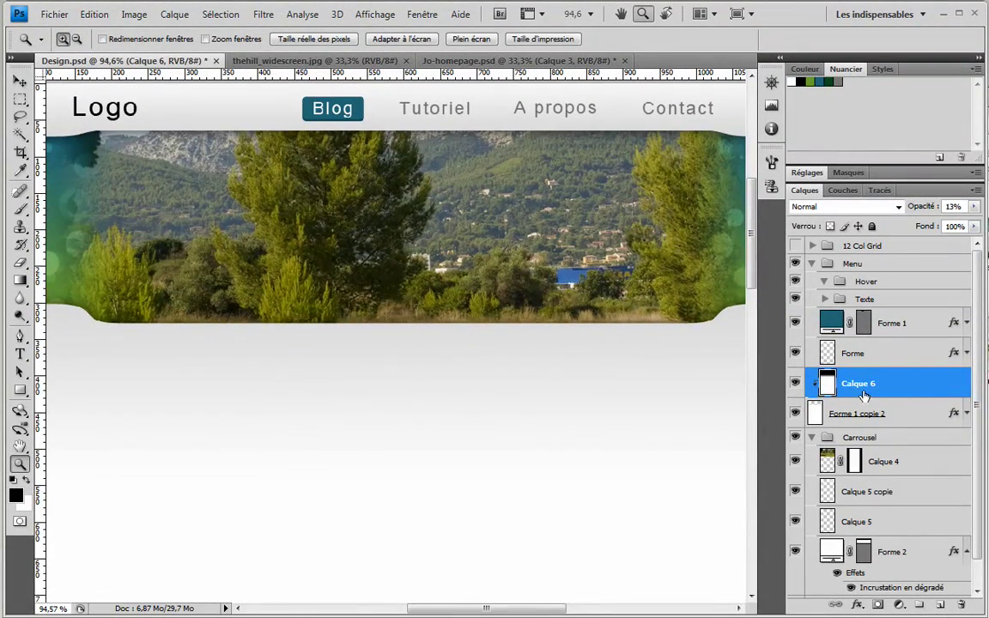
# Draw a white rectangle above Calque 4 across the banner photo's lower edge and clear its layer style
pyautogui.hotkey('alt', '[')
pyautogui.hotkey('alt', '[')
pyautogui.hotkey('alt', '[')
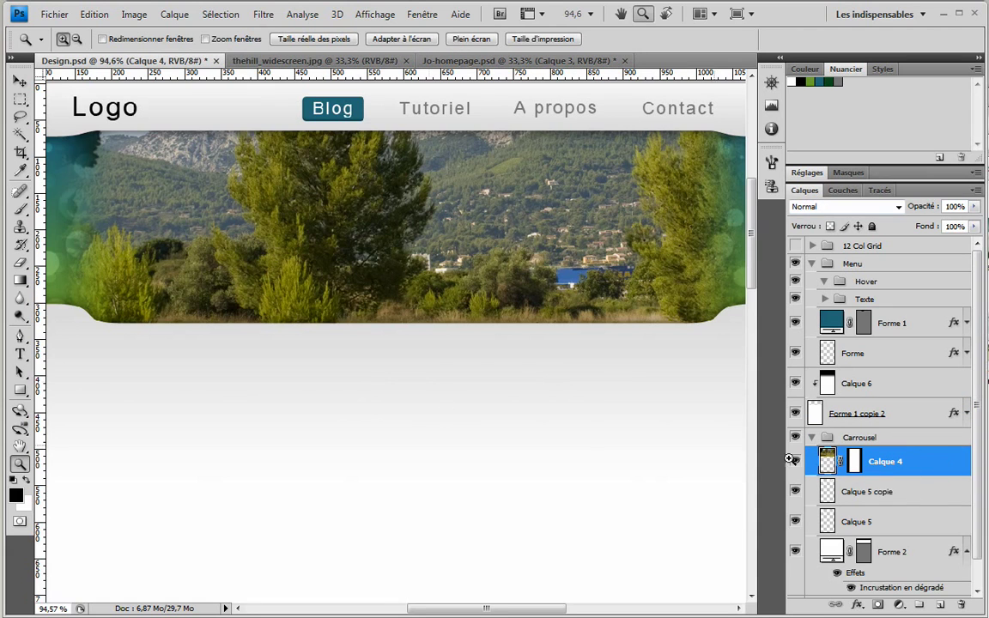
pyautogui.click(21, 391)
pyautogui.click(25, 480)
pyautogui.moveTo(70, 311); pyautogui.dragTo(743, 341)
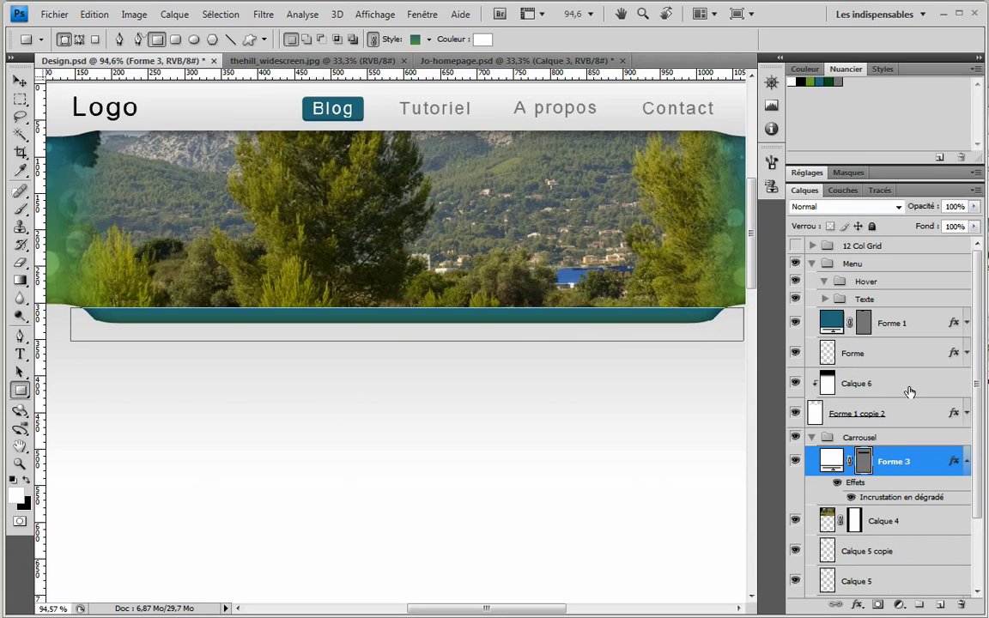
pyautogui.rightClick(923, 467)
pyautogui.click(936, 447)
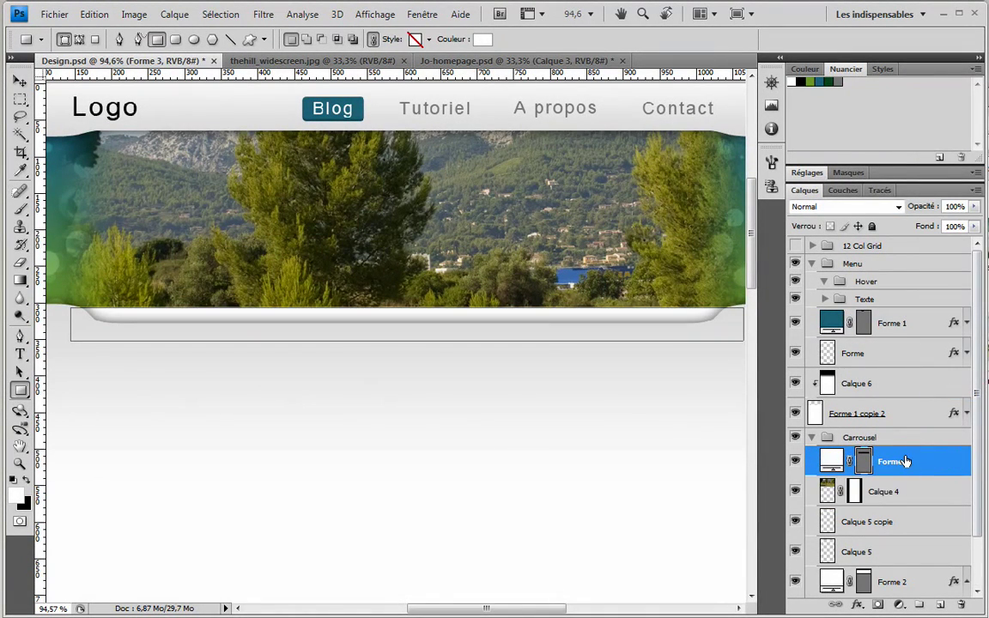
# Lower the opacity of the white rectangle layer Forme 3 to 70%
pyautogui.click(962, 207)
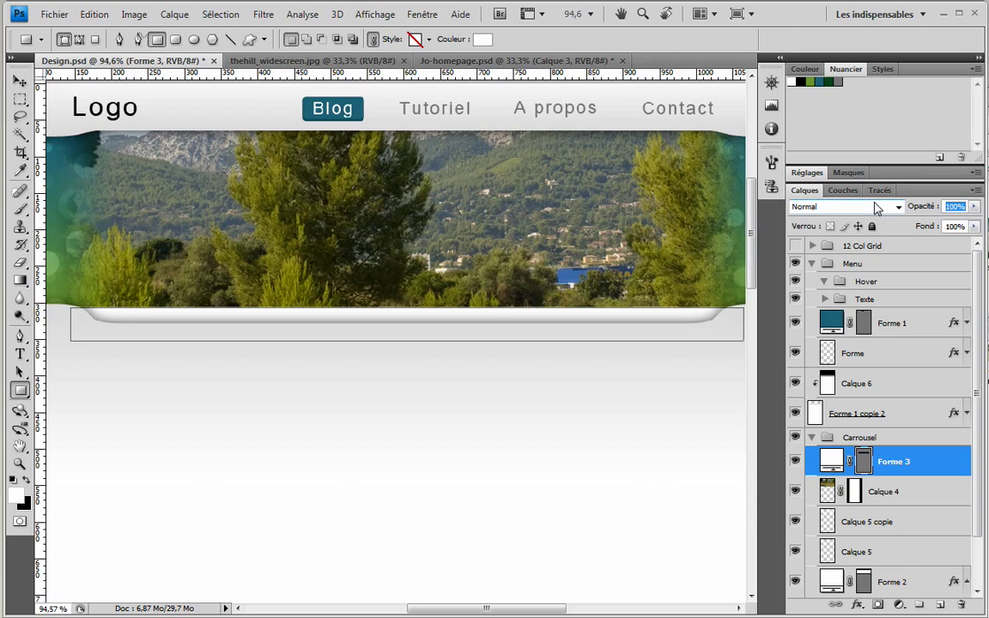
pyautogui.write('50')
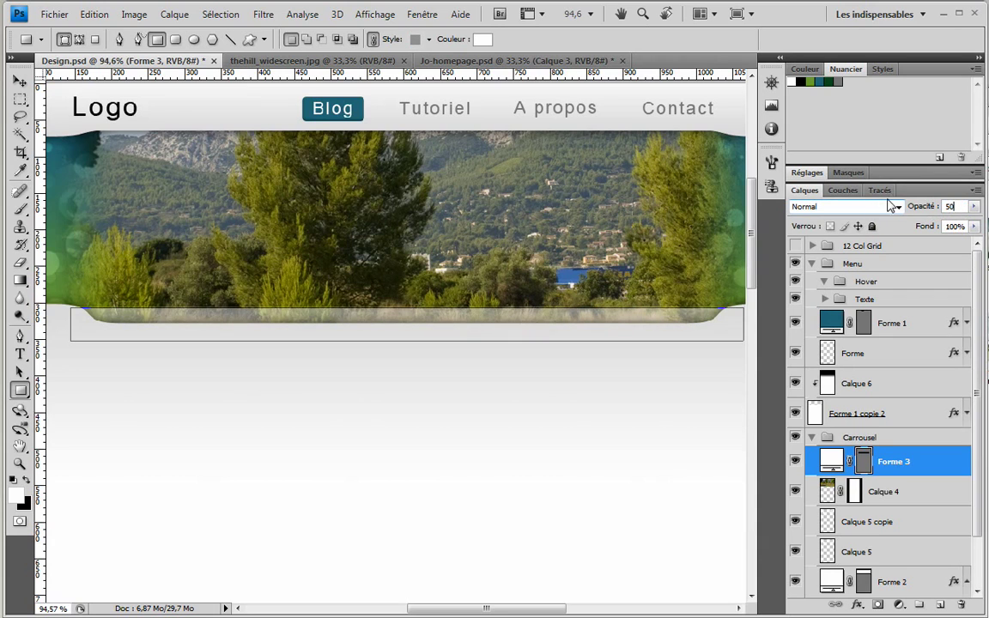
pyautogui.write('80')
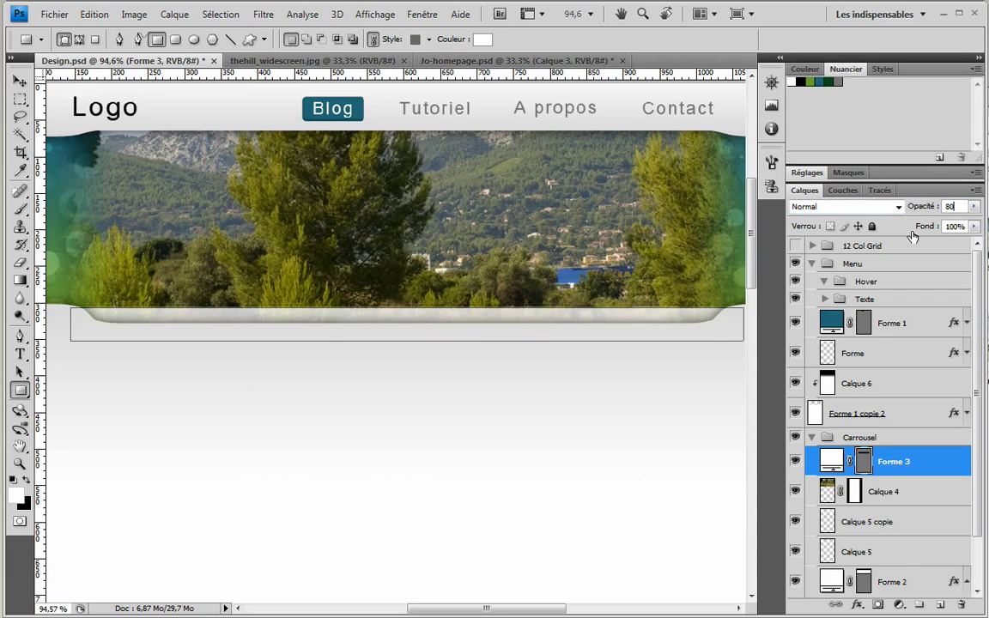
pyautogui.click(915, 492)
pyautogui.moveTo(375, 352); pyautogui.dragTo(412, 350)
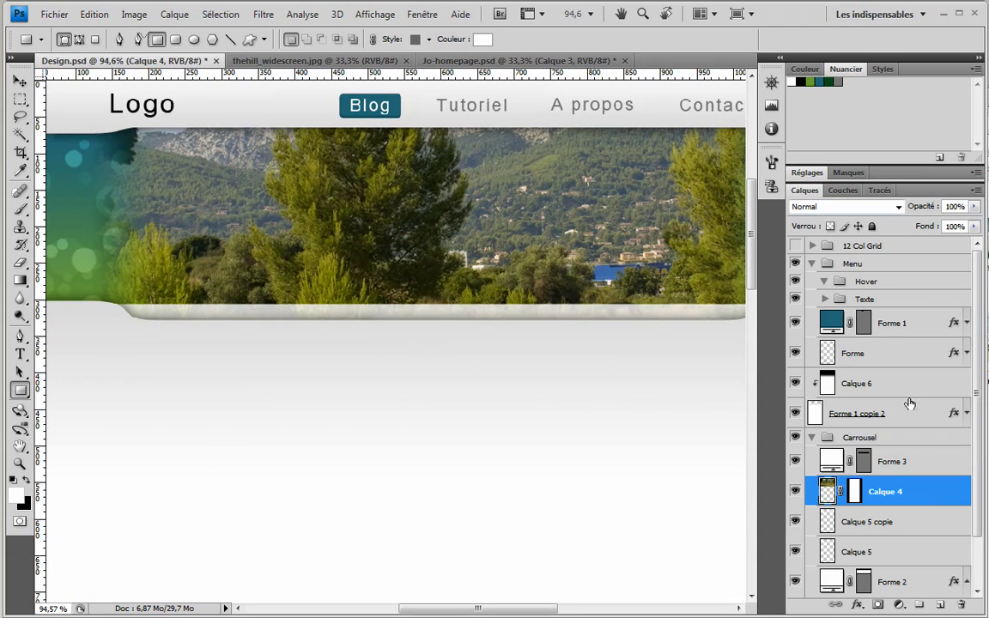
pyautogui.click(888, 459)
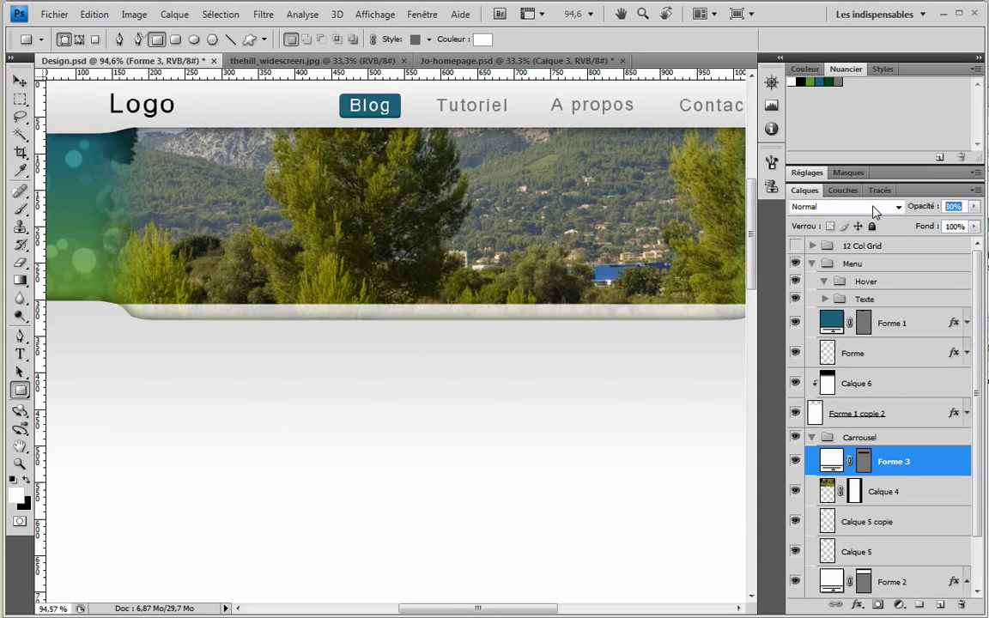
pyautogui.press('BackSpace')
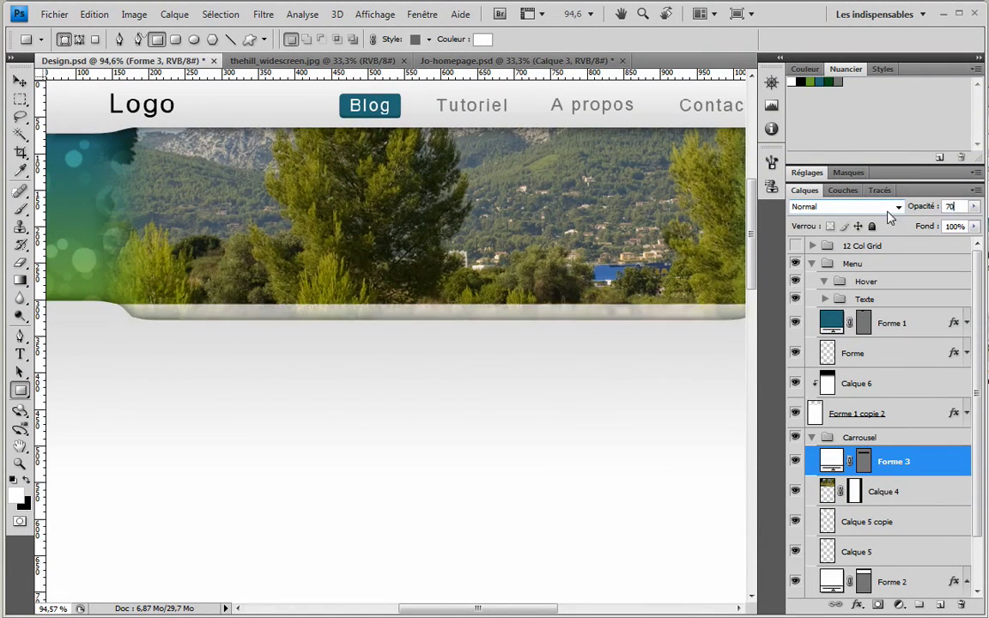
pyautogui.click(902, 494)
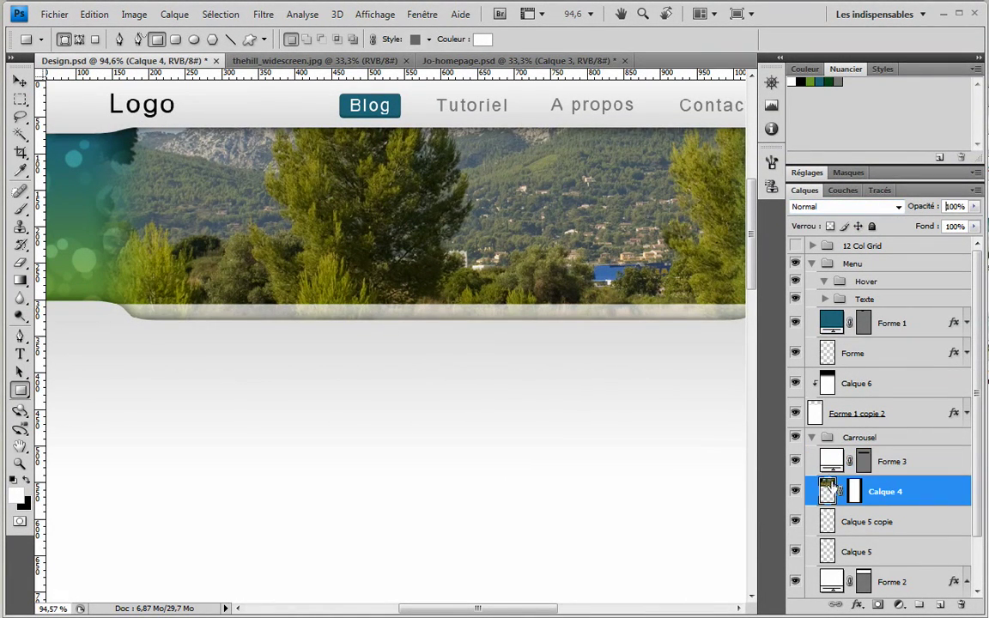
# Create a layer group named Image directly above Calque 4 inside the Carrousel group
pyautogui.click(867, 523)
pyautogui.click(869, 464)
pyautogui.click(885, 493)
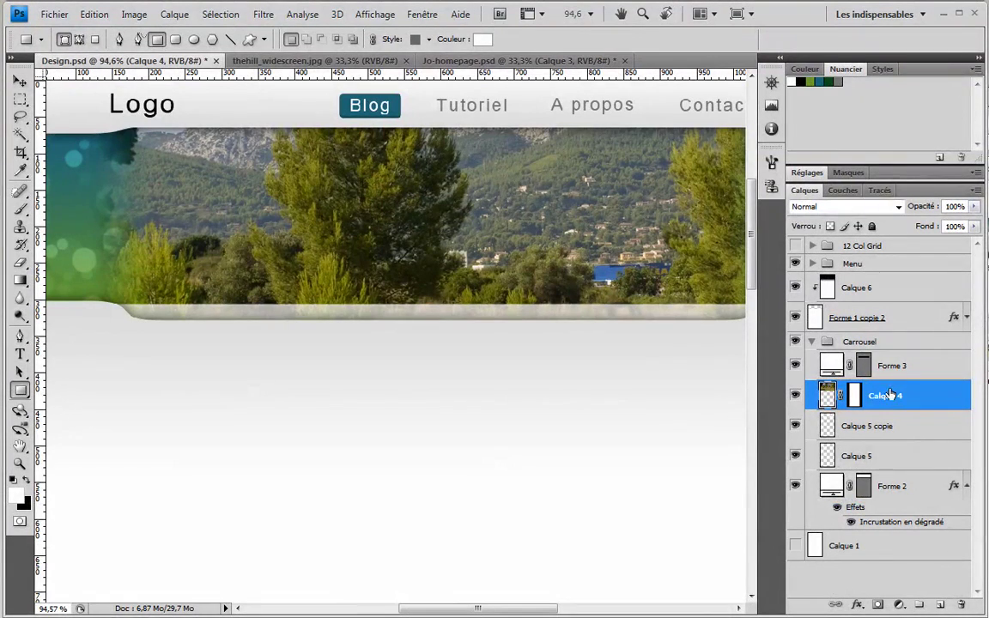
pyautogui.click(917, 605)
pyautogui.doubleClick(875, 390)
pyautogui.write('Imag')
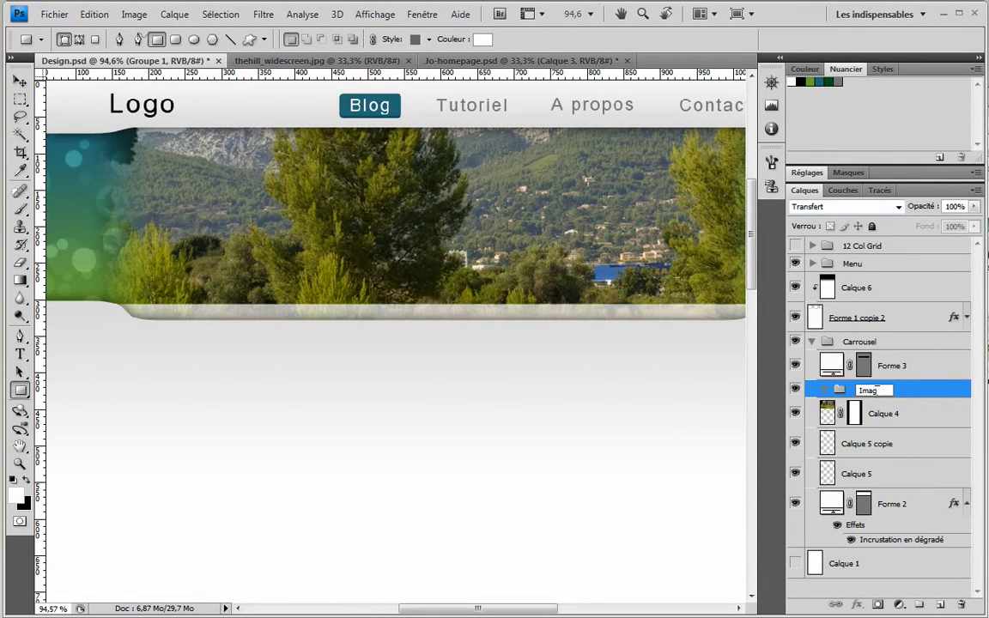
pyautogui.write('e')
pyautogui.press('Return')
# Move Calque 4, Calque 5 copie, Calque 5 and Forme 2 into the Image group and collapse it
pyautogui.click(894, 416)
pyautogui.click(796, 444)
pyautogui.click(855, 474)
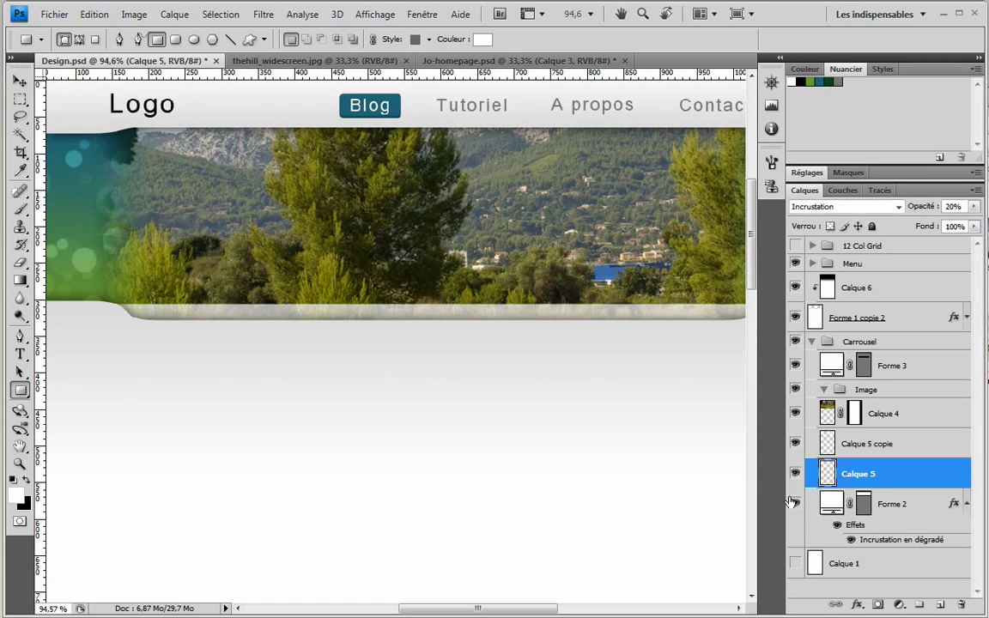
pyautogui.click(893, 504)
pyautogui.keyDown('shift'); pyautogui.click(899, 425); pyautogui.keyUp('shift')
pyautogui.moveTo(898, 421); pyautogui.dragTo(890, 390)
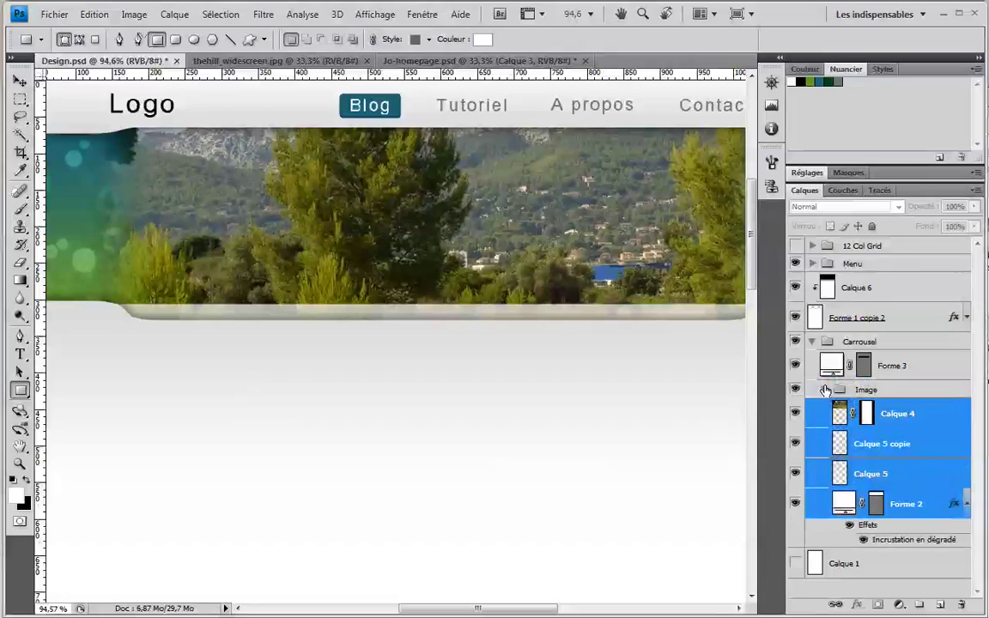
pyautogui.click(824, 390)
# Create a paragraph text box above Forme 3, spanning the translucent strip at the bottom of the banner
pyautogui.click(886, 366)
pyautogui.press('z')
pyautogui.moveTo(390, 356); pyautogui.dragTo(5, 334)
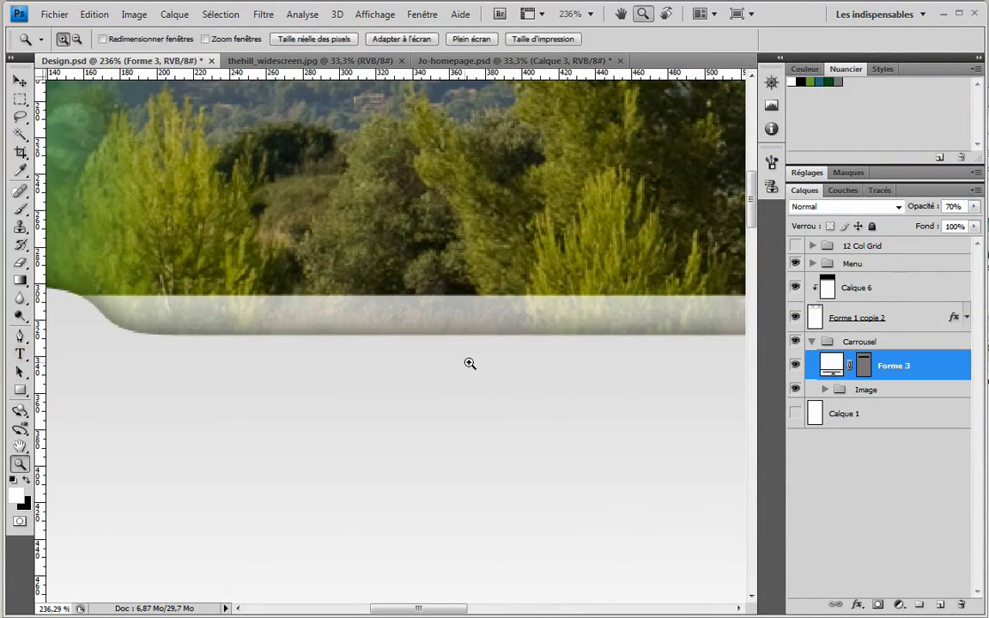
pyautogui.keyDown('alt'); pyautogui.click(639, 356); pyautogui.keyUp('alt')
pyautogui.moveTo(644, 357); pyautogui.dragTo(218, 353)
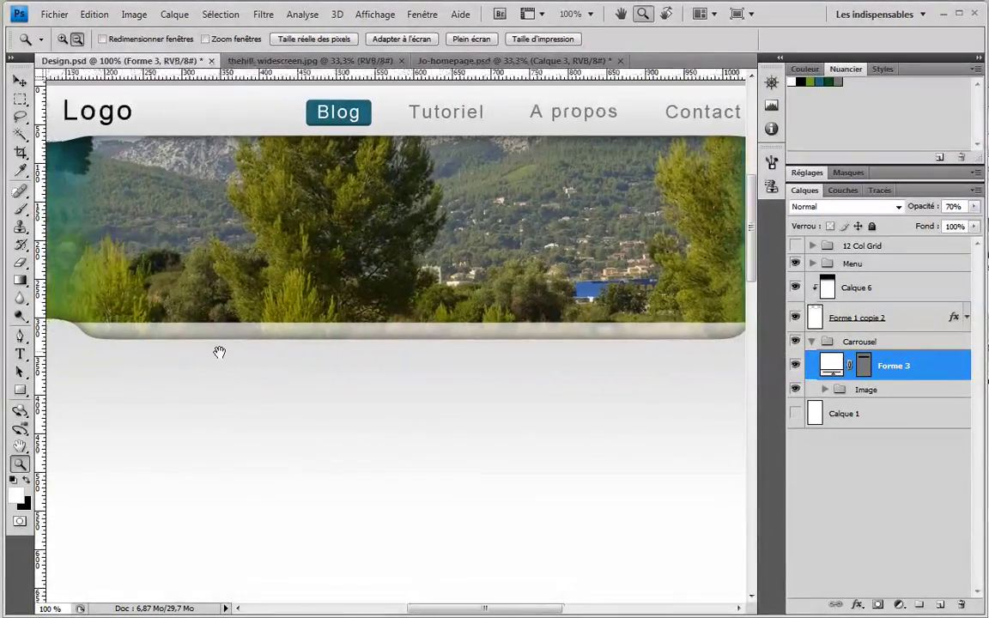
pyautogui.press('t')
pyautogui.moveTo(90, 325); pyautogui.dragTo(742, 339)
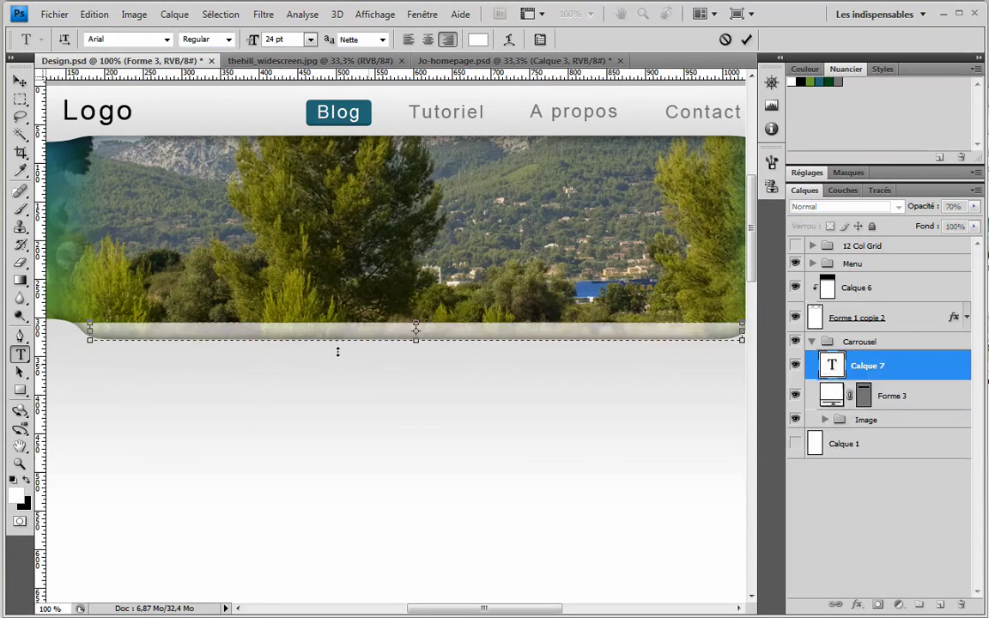
# Switch to the browser and look up lorem ipsum from a new Google tab to reach lipsum.com
pyautogui.hotkey('alt', 'Tab')
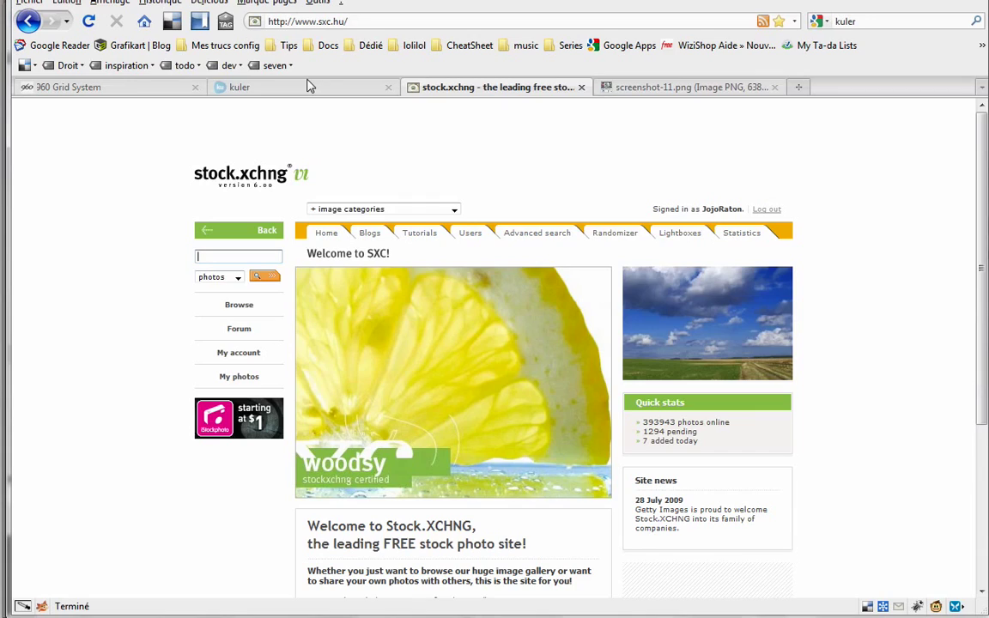
pyautogui.middleClick(146, 21)
pyautogui.write('lorem ip')
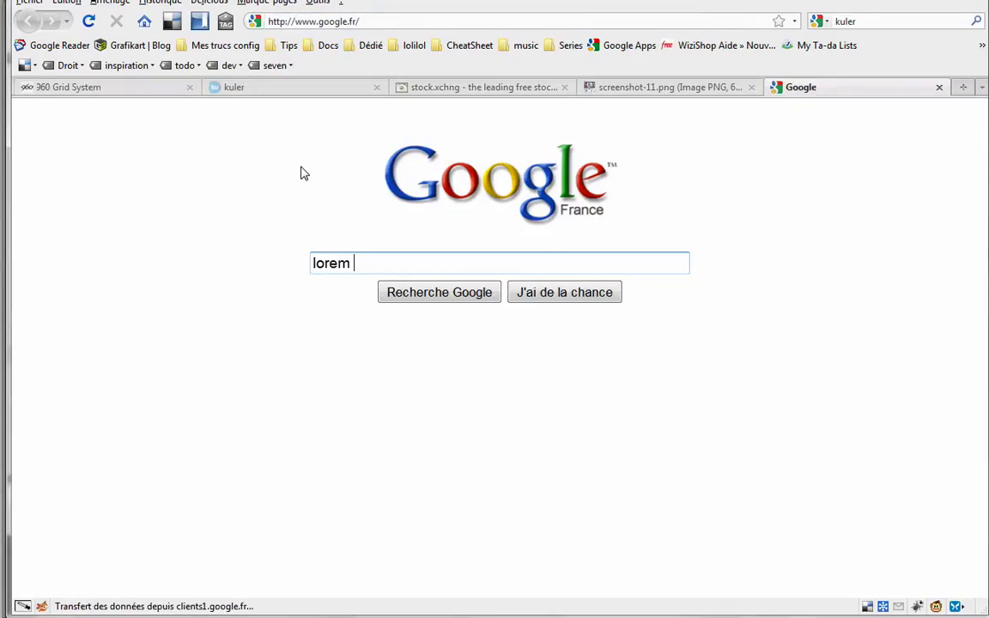
pyautogui.write('sum')
pyautogui.press('Return')
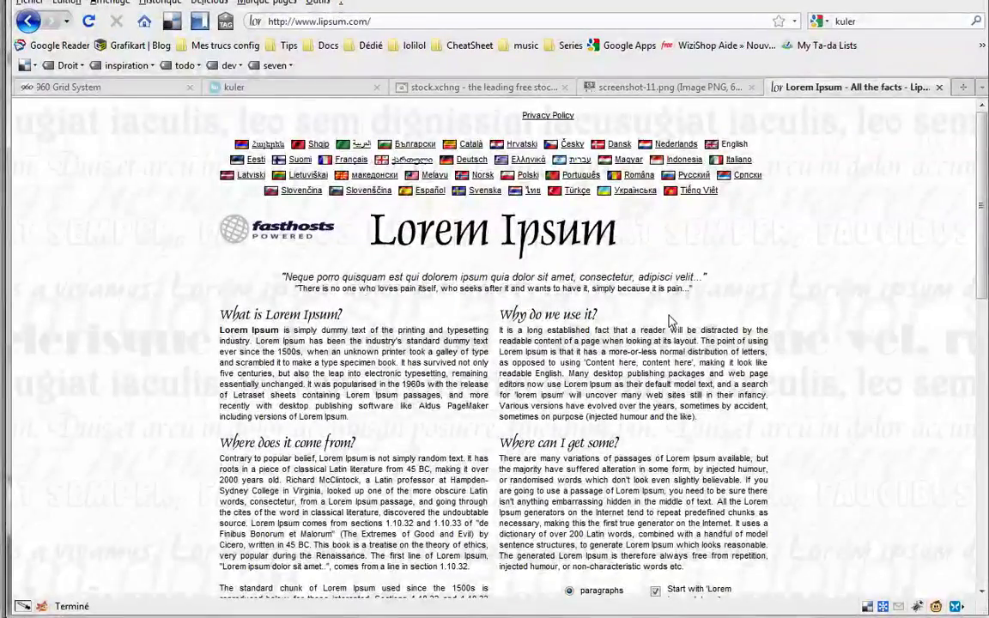
# Generate five paragraphs of Lorem Ipsum and copy the first line of the generated text
pyautogui.scroll(-5, 488, 455)
pyautogui.moveTo(542, 345); pyautogui.dragTo(702, 413)
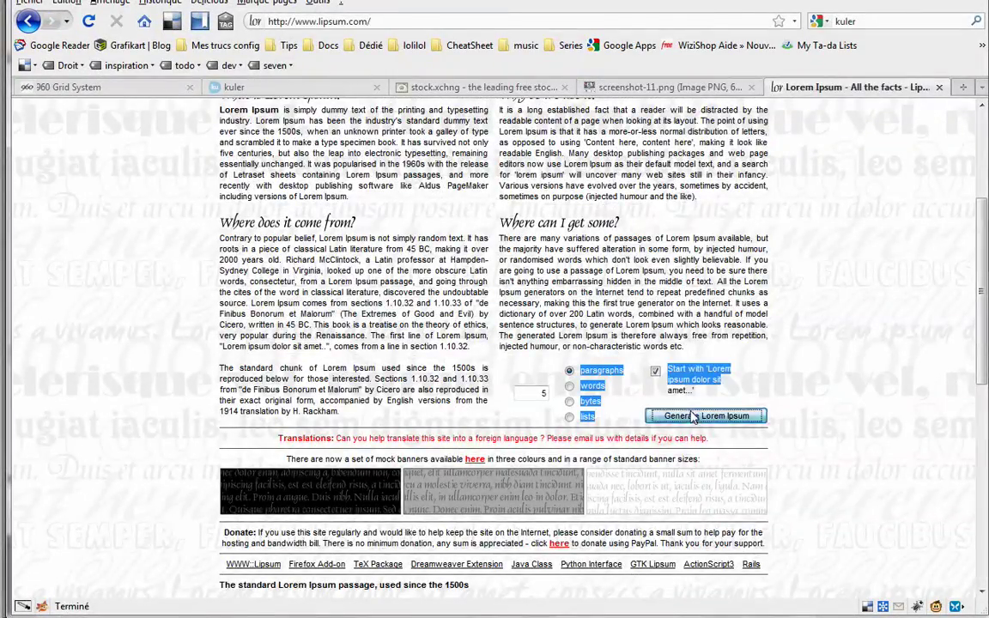
pyautogui.click(701, 413)
pyautogui.scroll(-6, 406, 335)
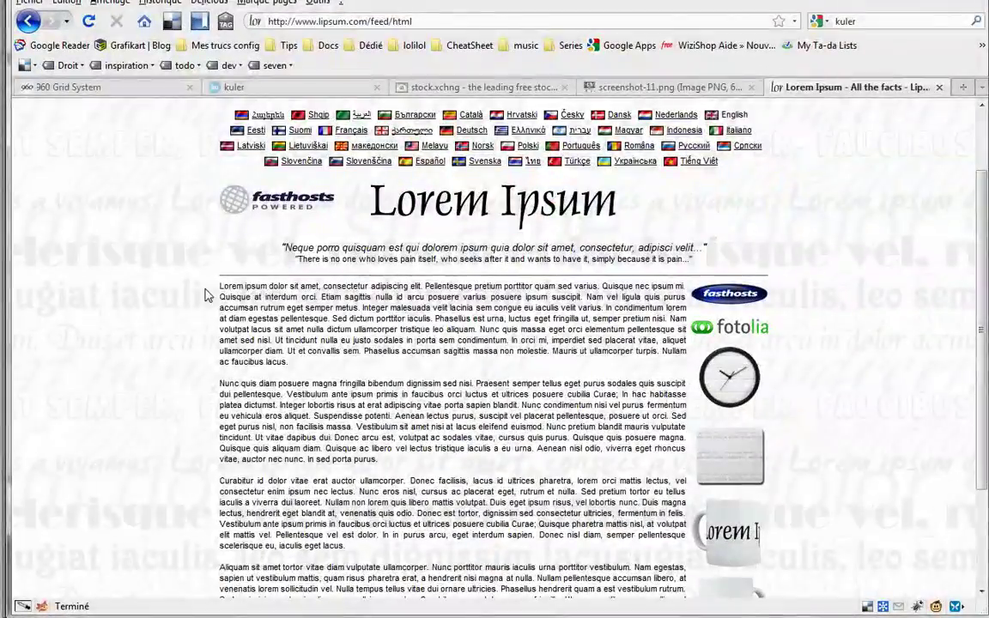
pyautogui.moveTo(209, 292); pyautogui.dragTo(687, 296)
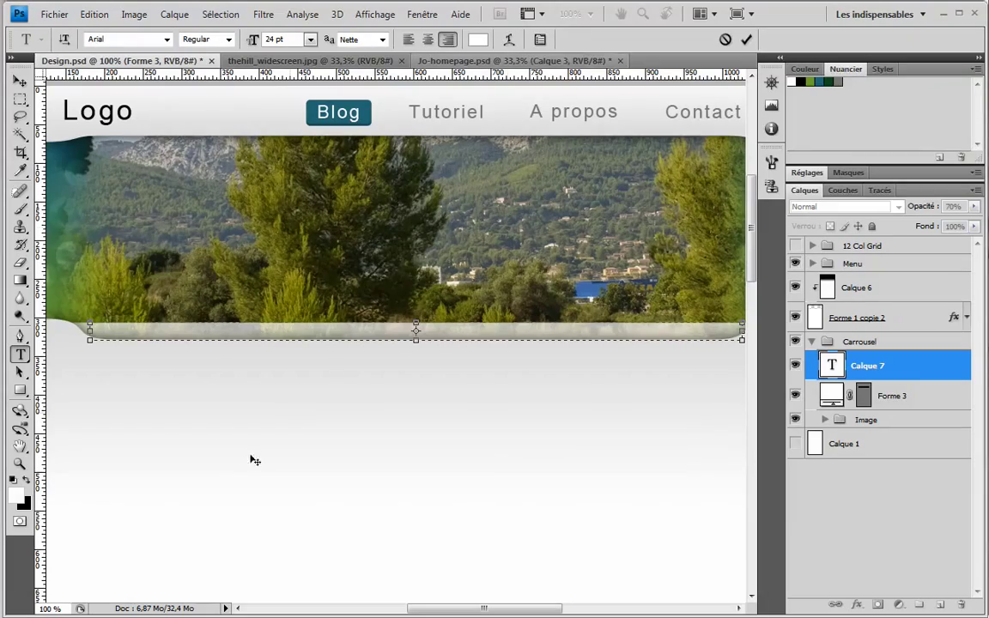
# Paste the copied Lorem Ipsum line into the Photoshop banner text box and set its font size to 14 pt
pyautogui.click(528, 334)
pyautogui.hotkey('ctrl', 'a')
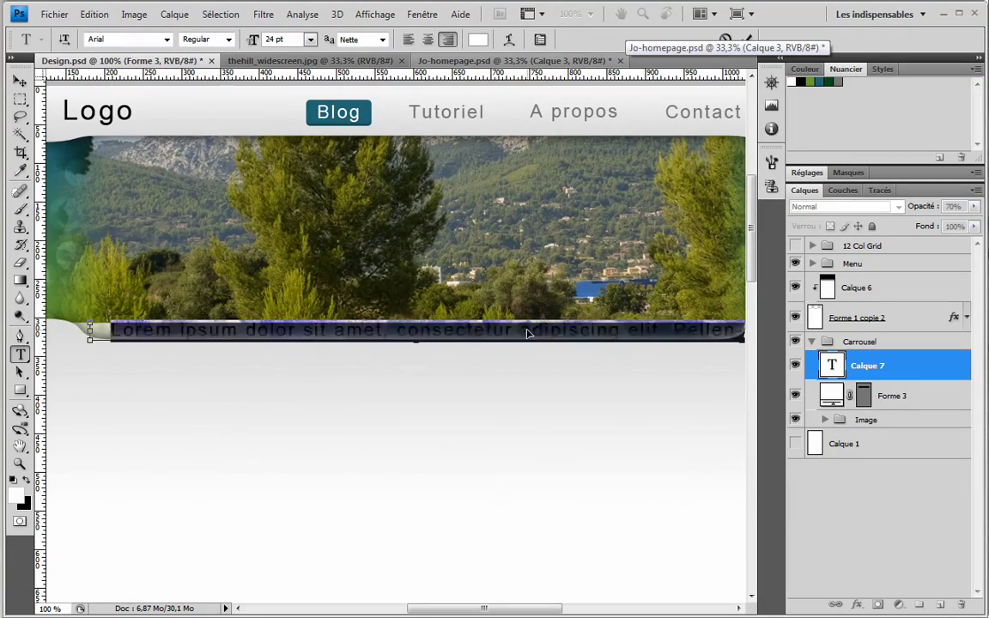
pyautogui.click(283, 40)
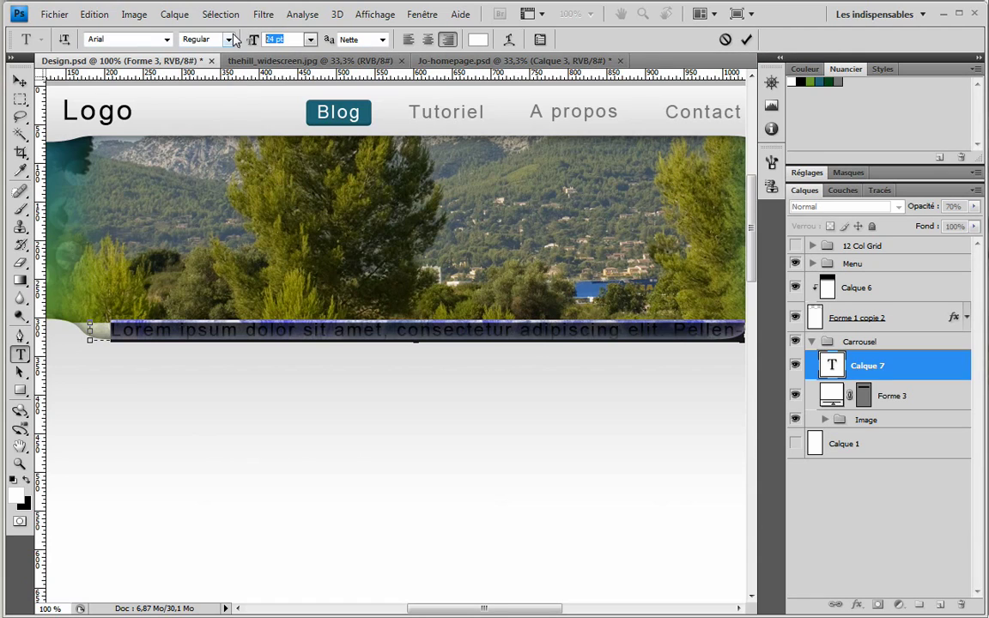
pyautogui.write('12')
pyautogui.press('Return')
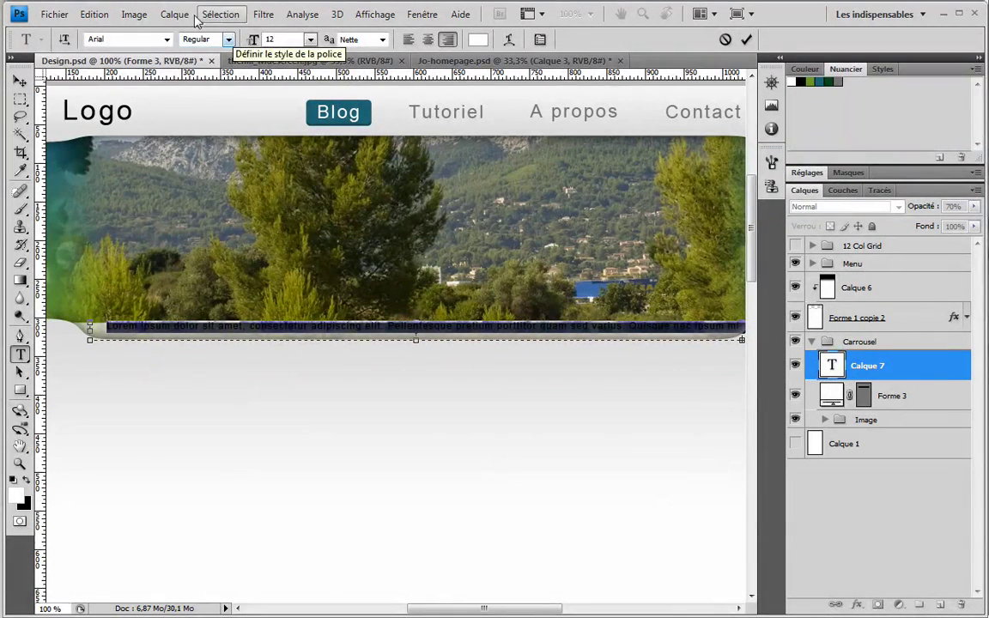
pyautogui.write('14')
pyautogui.press('Return')
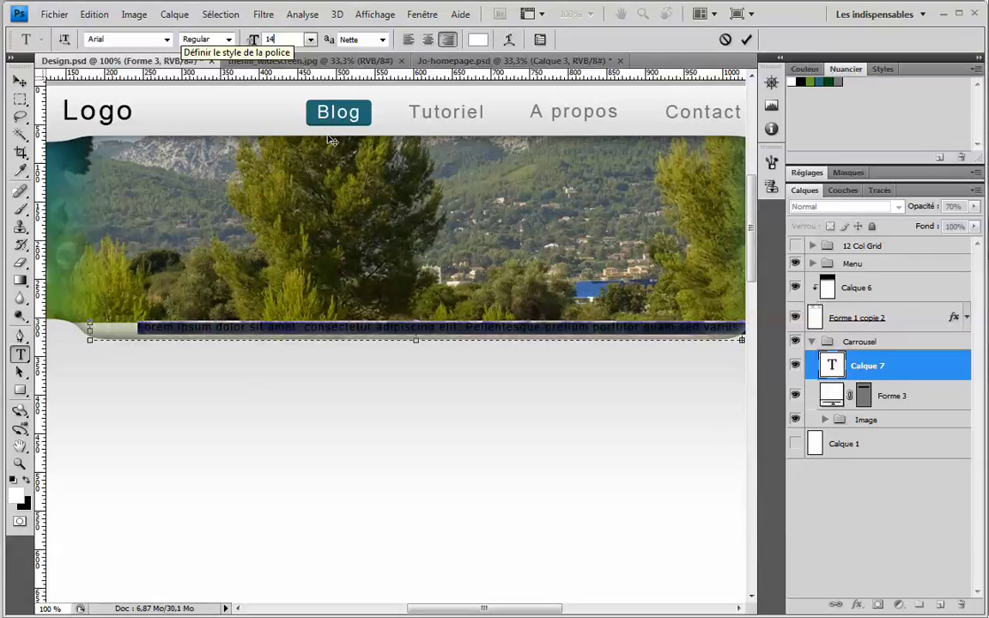
# Left-align the caption in the grey swatch colour and move it slightly down within the translucent strip
pyautogui.click(409, 40)
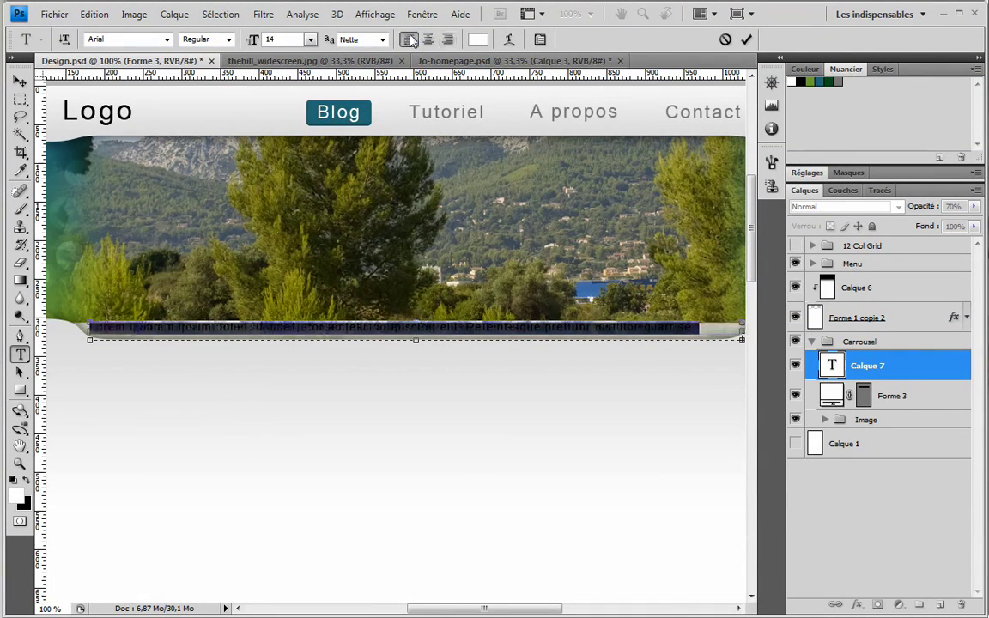
pyautogui.click(838, 81)
pyautogui.click(20, 81)
pyautogui.moveTo(281, 324); pyautogui.dragTo(283, 327)
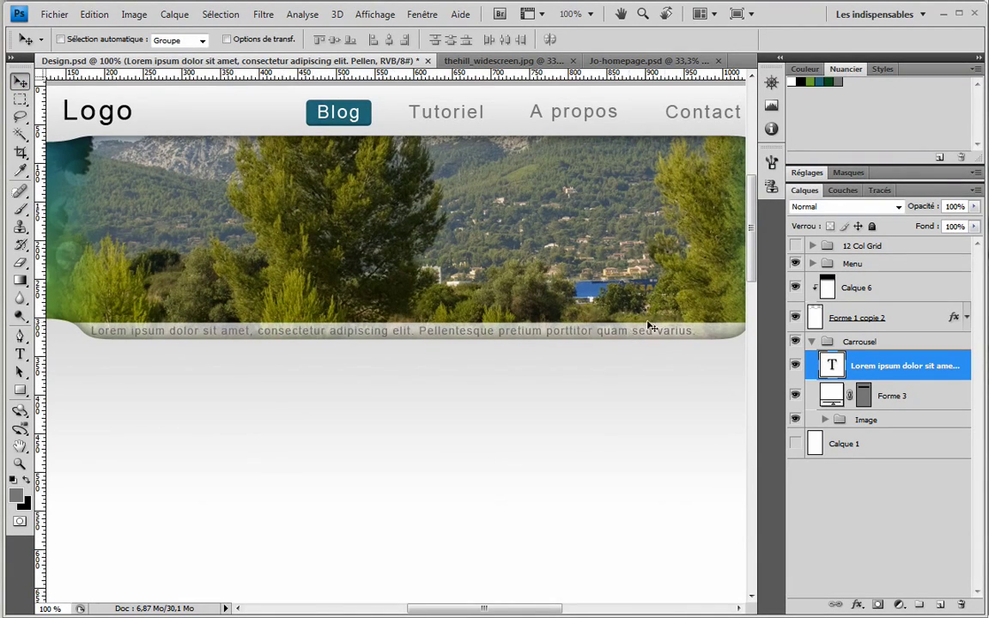
# Change the caption's text colour to a darker grey
pyautogui.doubleClick(831, 365)
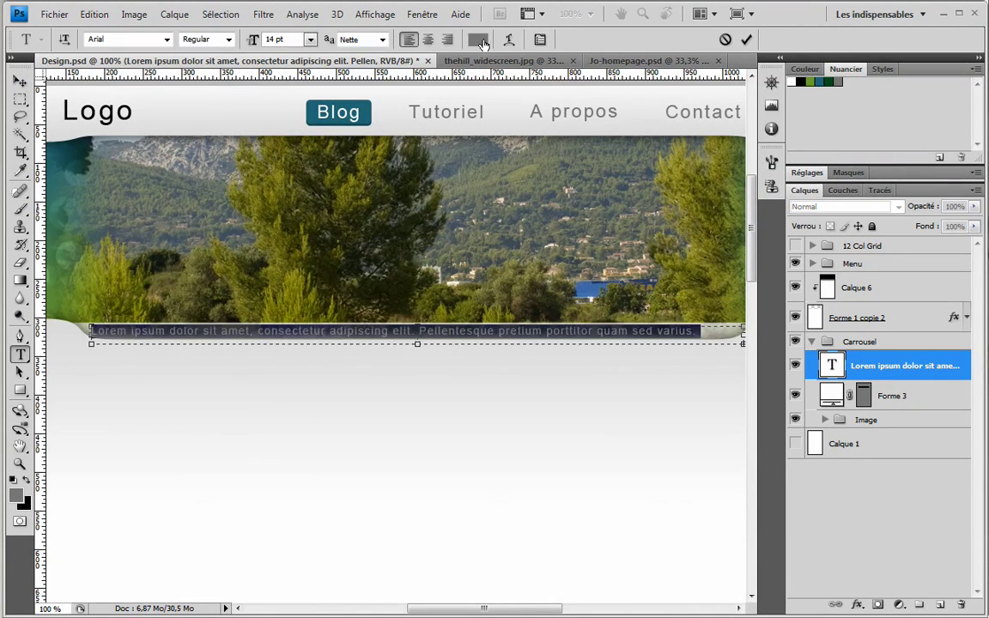
pyautogui.click(479, 39)
pyautogui.click(434, 288)
pyautogui.click(777, 137)
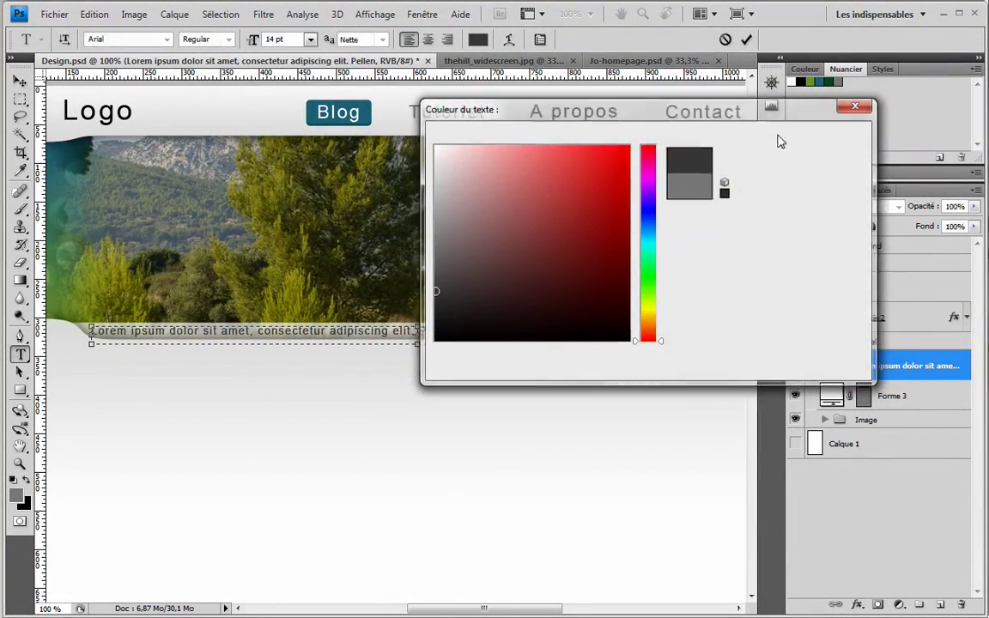
# Set the banner caption's font size to 12 pt
pyautogui.click(884, 395)
pyautogui.press('v')
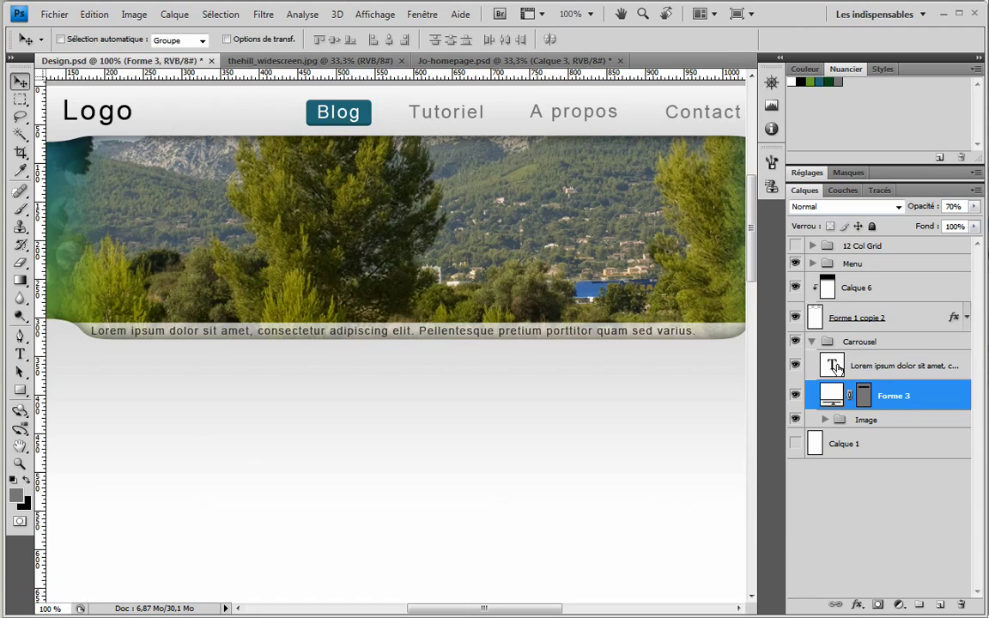
pyautogui.doubleClick(832, 366)
pyautogui.moveTo(294, 42); pyautogui.dragTo(199, 37)
pyautogui.write('12')
pyautogui.press('Return')
pyautogui.click(885, 397)
pyautogui.press('v')
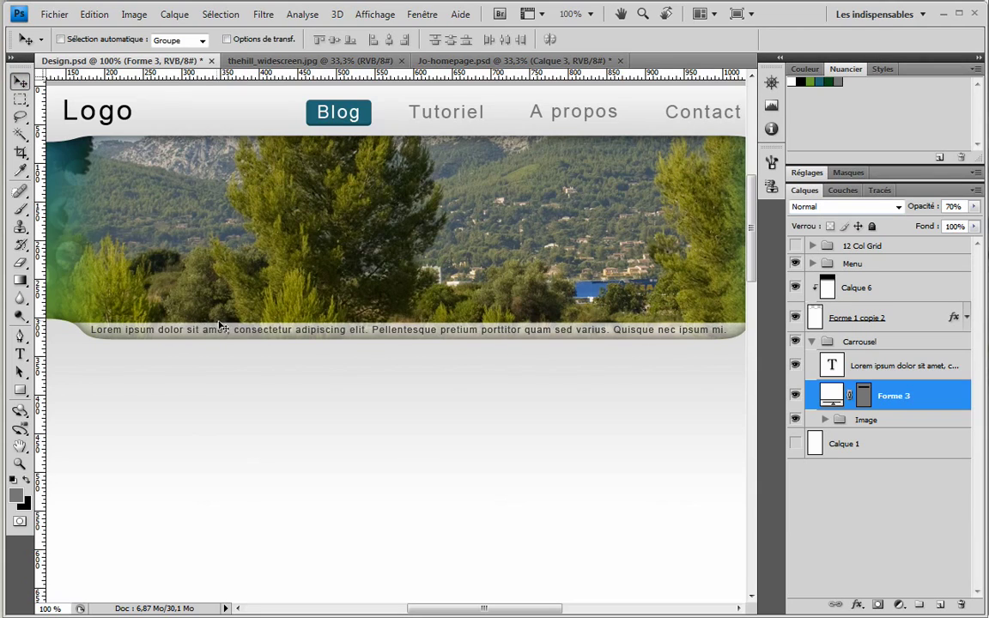
# Move the caption slightly down within the translucent strip and change its text colour to black
pyautogui.hotkey('alt', ']')
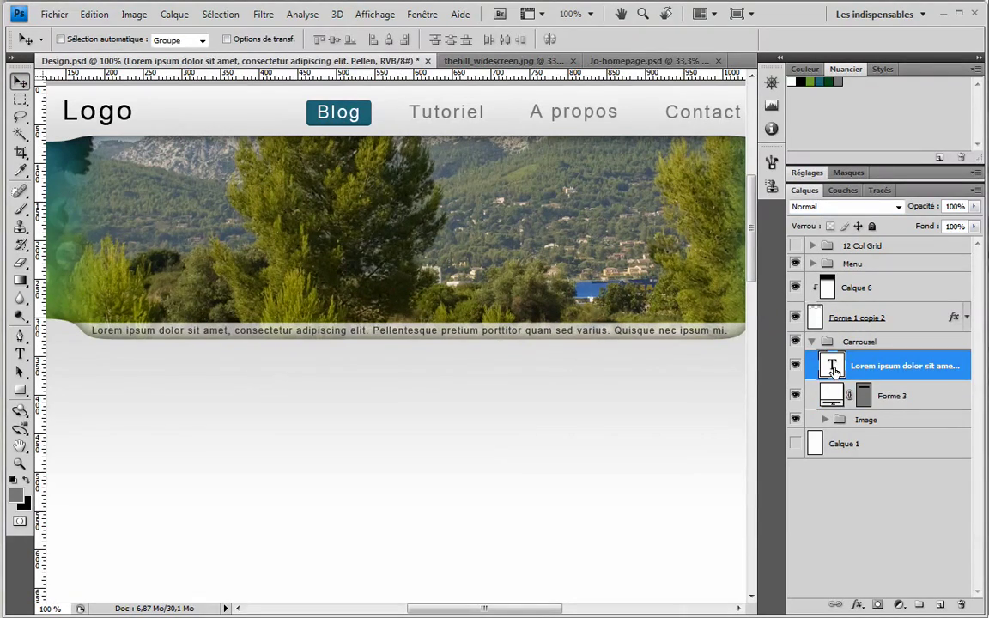
pyautogui.doubleClick(833, 367)
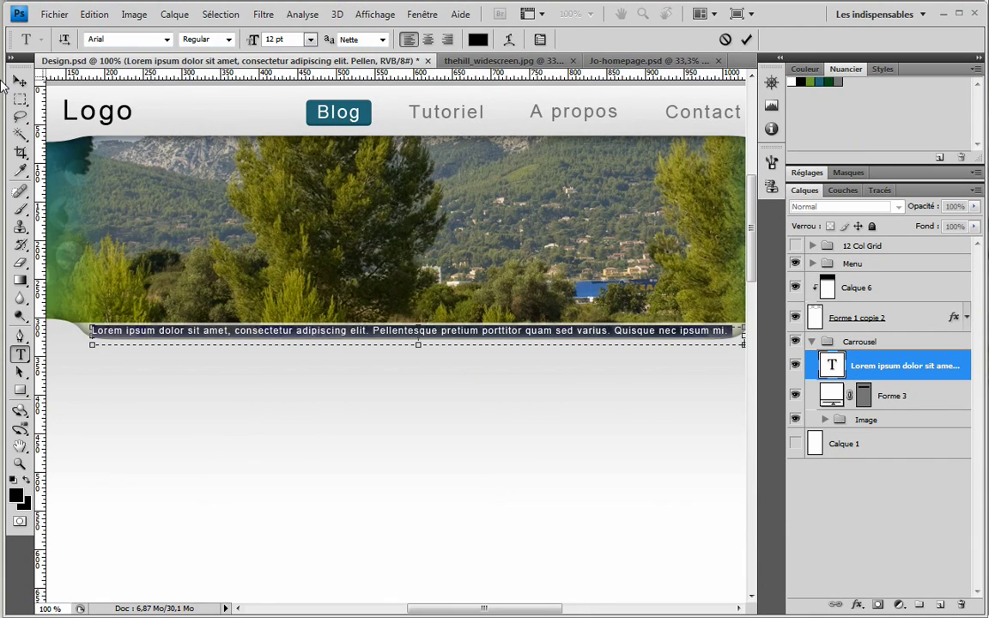
pyautogui.click(19, 80)
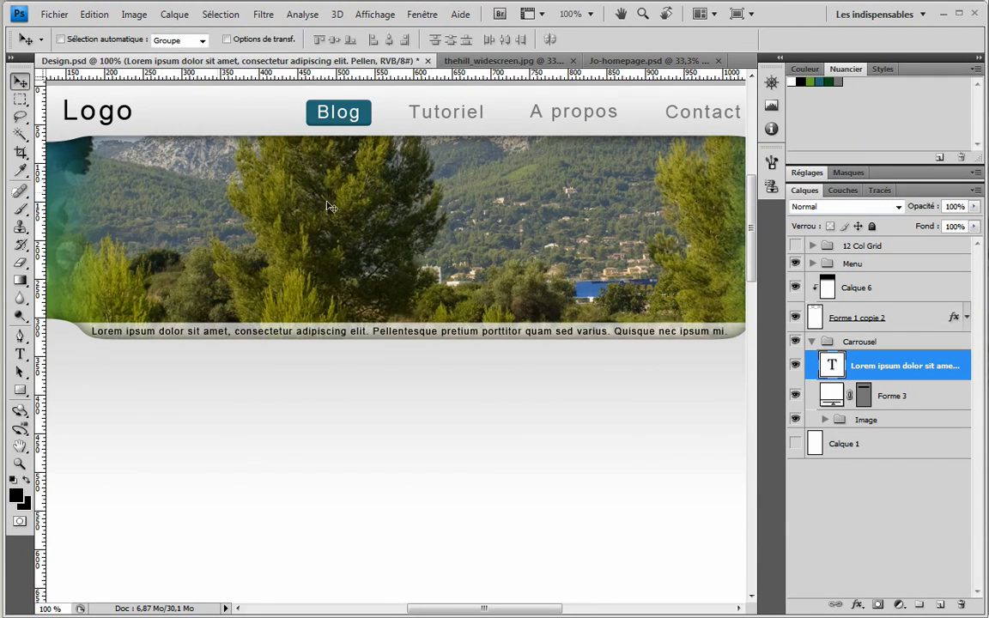
# Examine the list of available fonts for the caption text
pyautogui.doubleClick(832, 366)
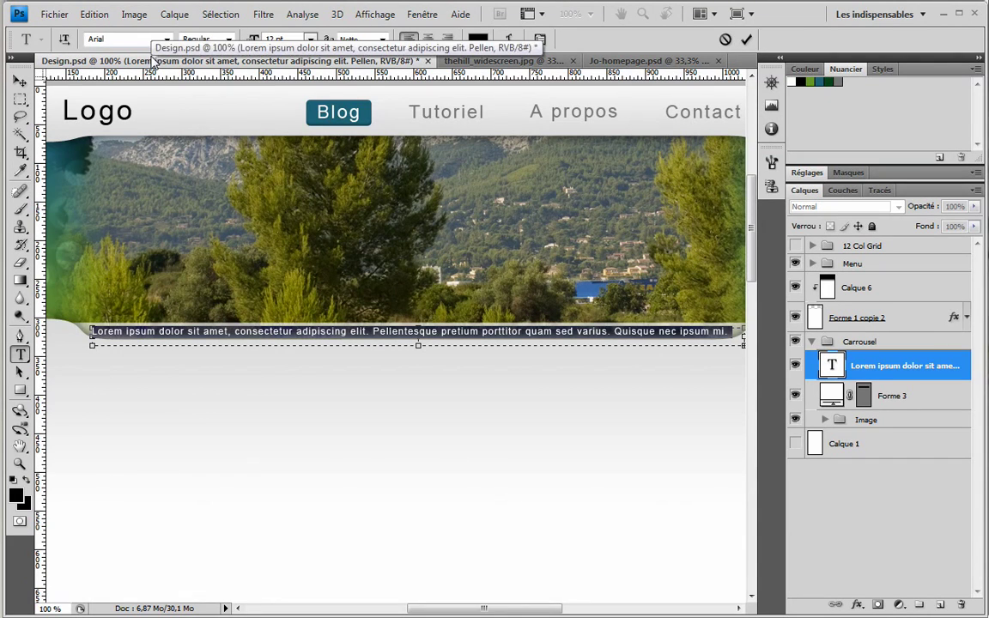
pyautogui.click(134, 38)
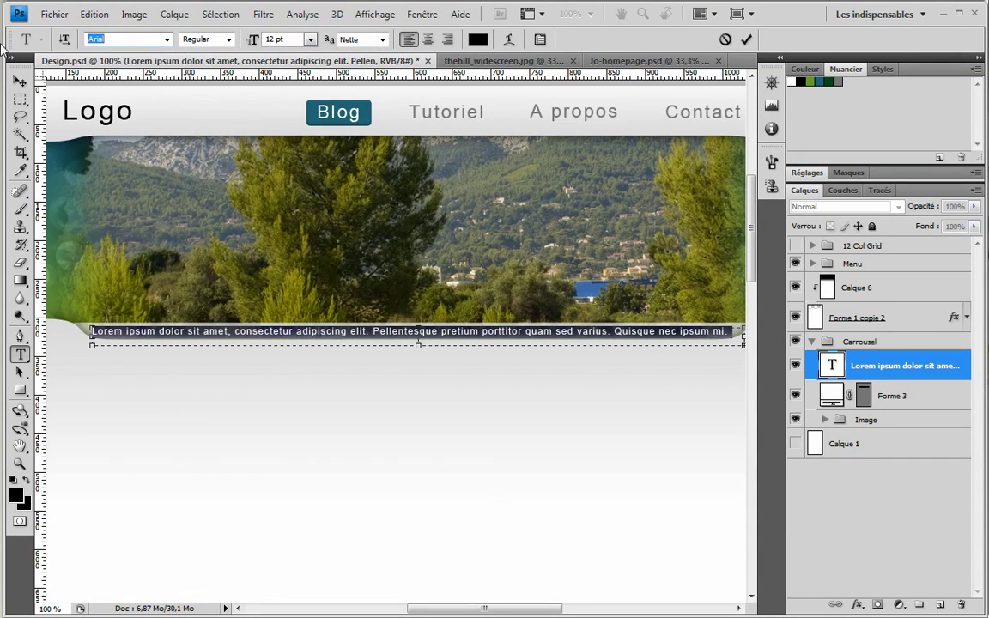
pyautogui.click(166, 39)
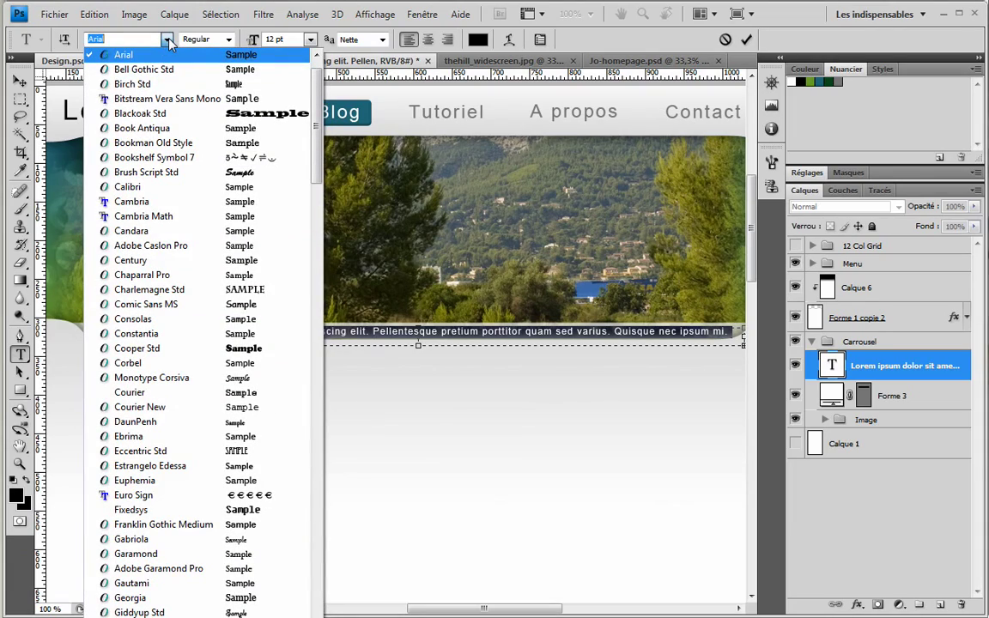
pyautogui.click(167, 40)
pyautogui.click(167, 40)
pyautogui.click(167, 39)
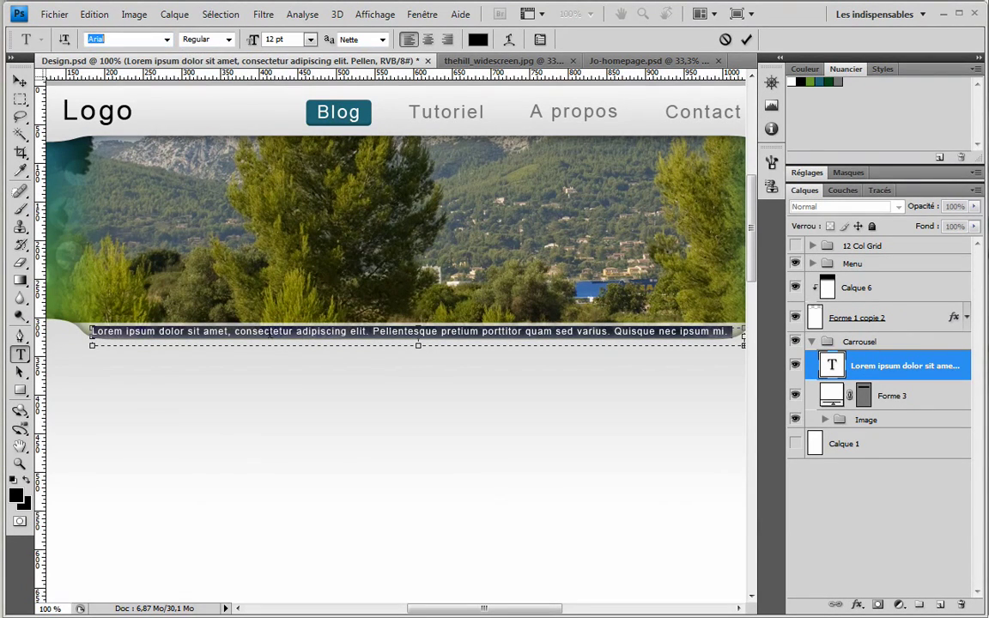
pyautogui.click(358, 331)
pyautogui.hotkey('ctrl', 'Return')
pyautogui.press('v')
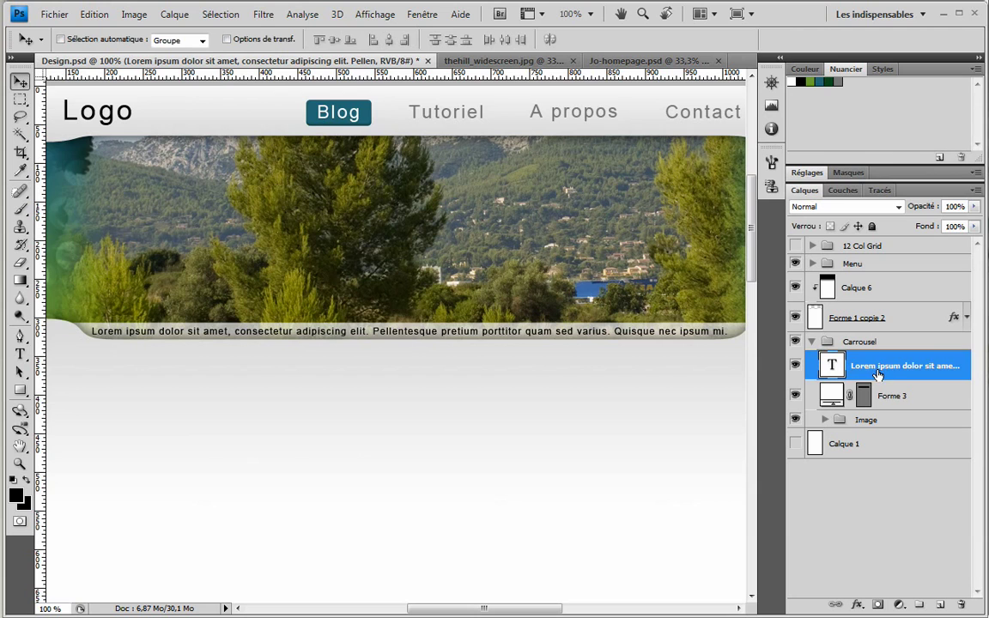
# Draw a small circle with the Ellipse tool just above the caption strip's right end, on a layer above Forme 3
pyautogui.click(909, 401)
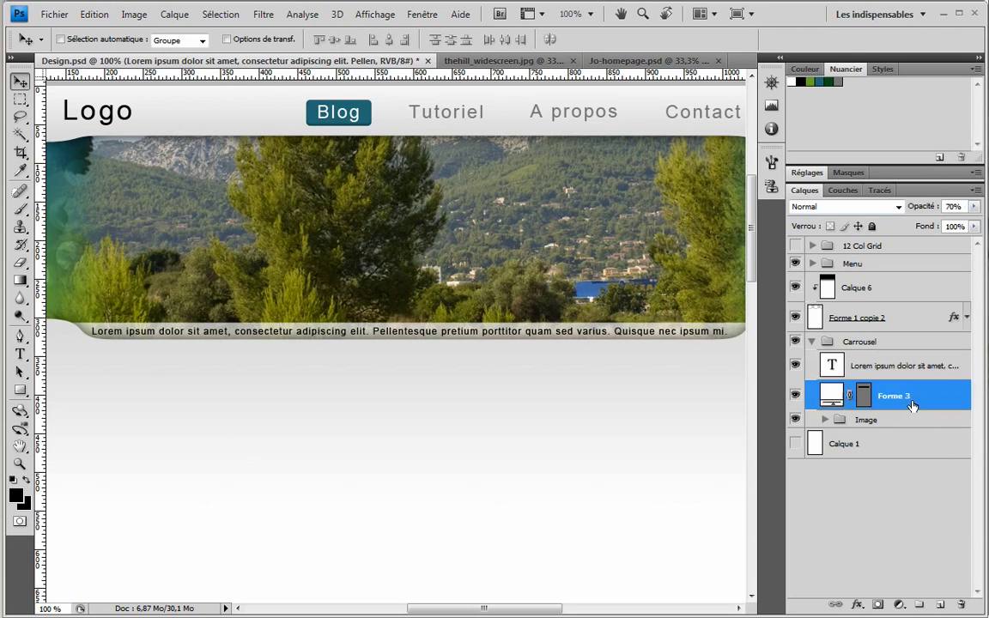
pyautogui.moveTo(718, 335); pyautogui.dragTo(596, 347)
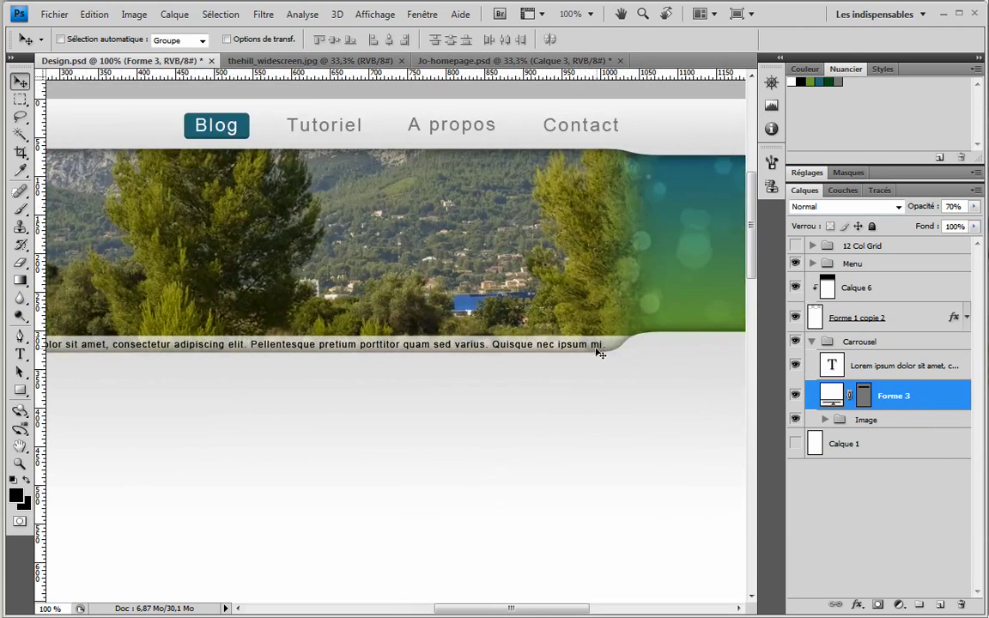
pyautogui.press('z')
pyautogui.moveTo(633, 287); pyautogui.dragTo(419, 370)
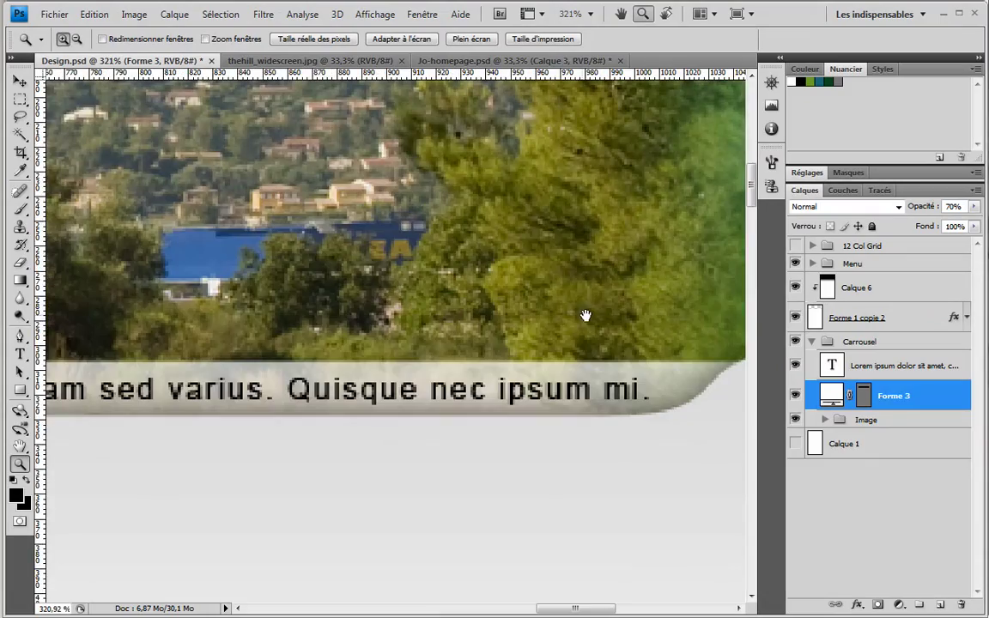
pyautogui.moveTo(586, 316); pyautogui.dragTo(499, 347)
pyautogui.moveTo(495, 275); pyautogui.dragTo(533, 311)
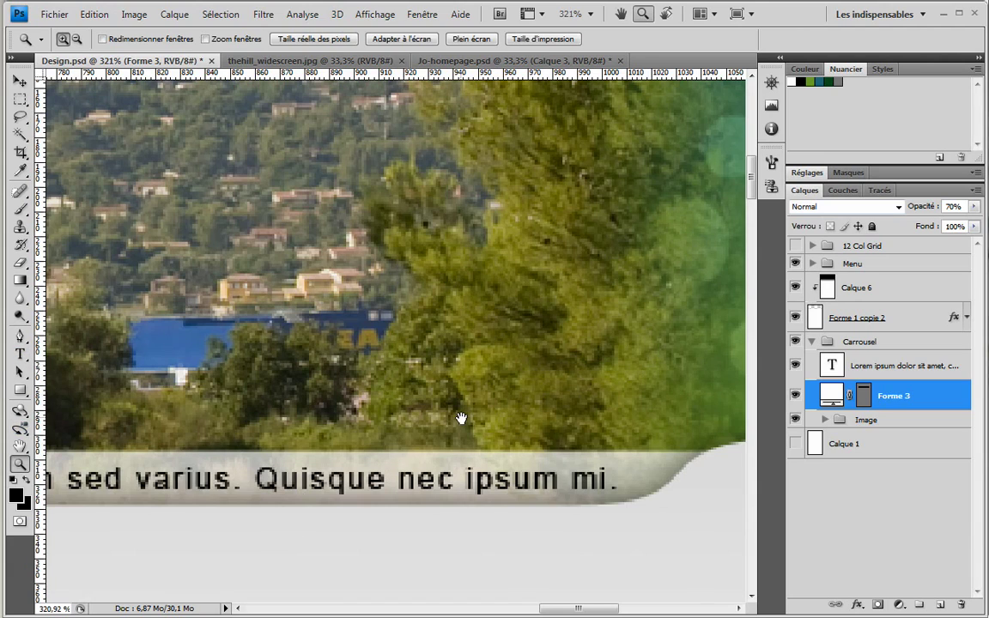
pyautogui.moveTo(462, 418); pyautogui.dragTo(508, 414)
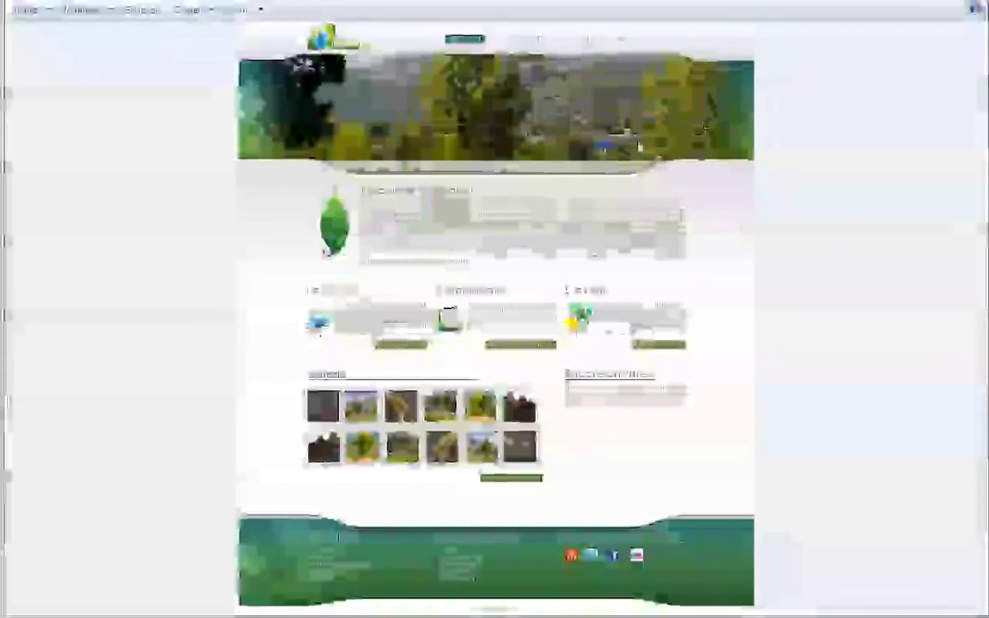
pyautogui.scroll(4, 641, 157)
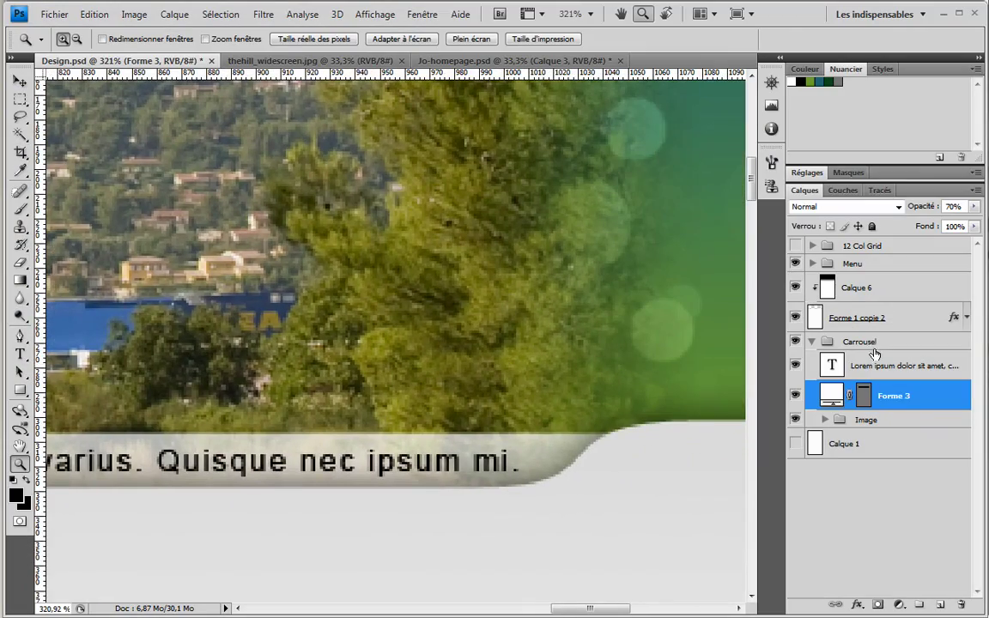
pyautogui.click(21, 390)
pyautogui.click(82, 418)
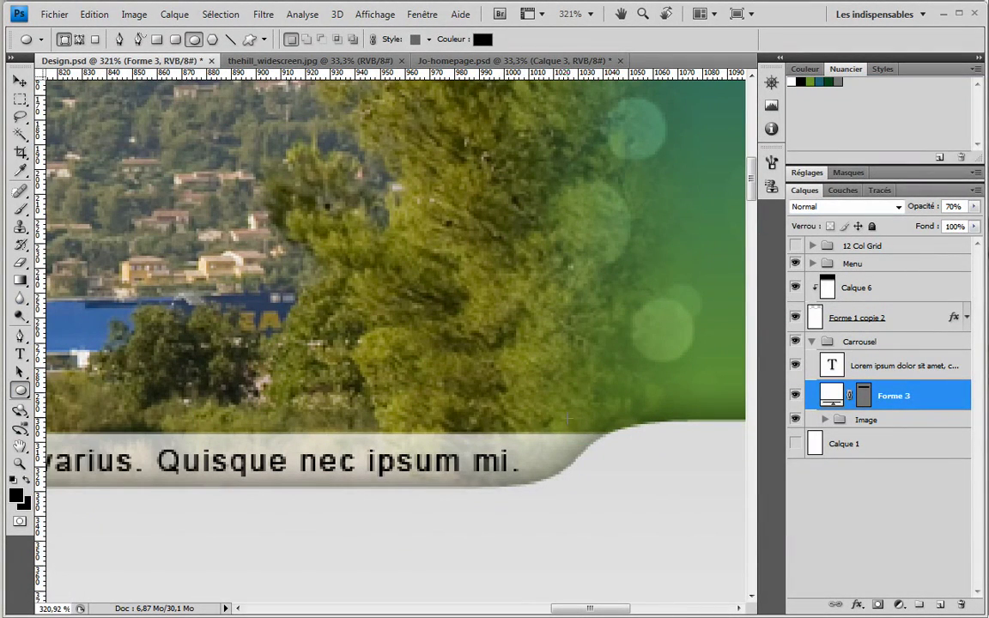
pyautogui.moveTo(562, 414); pyautogui.dragTo(572, 423)
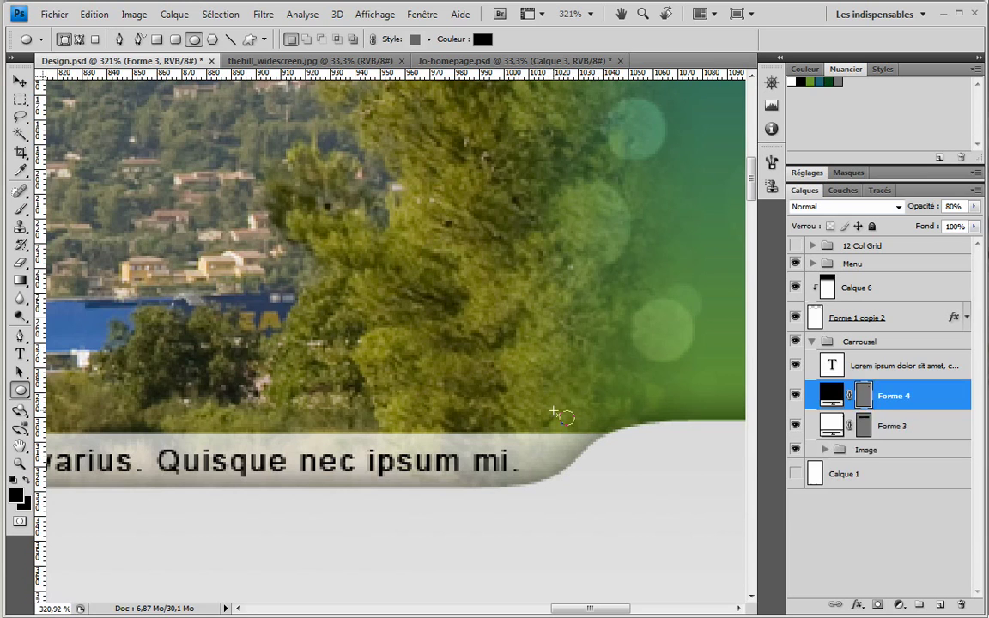
# Fill the small circle with white and move it slightly up and to the right
pyautogui.doubleClick(831, 392)
pyautogui.click(436, 146)
pyautogui.click(774, 134)
pyautogui.click(22, 82)
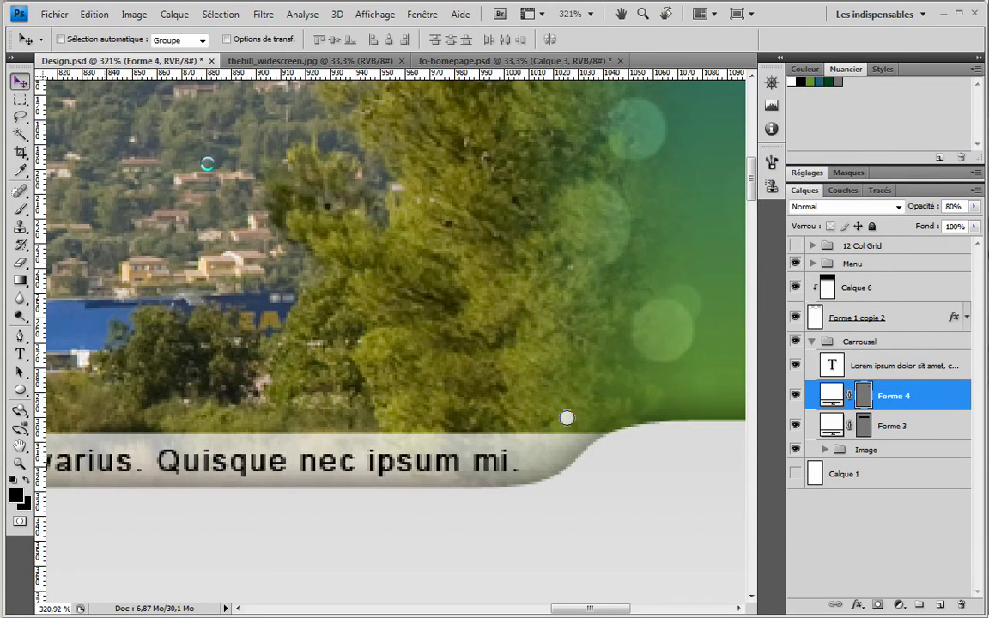
pyautogui.moveTo(567, 418); pyautogui.dragTo(574, 412)
# Duplicate the white circle and shift the copy left to leave a small gap between the two dots
pyautogui.rightClick(927, 404)
pyautogui.click(858, 79)
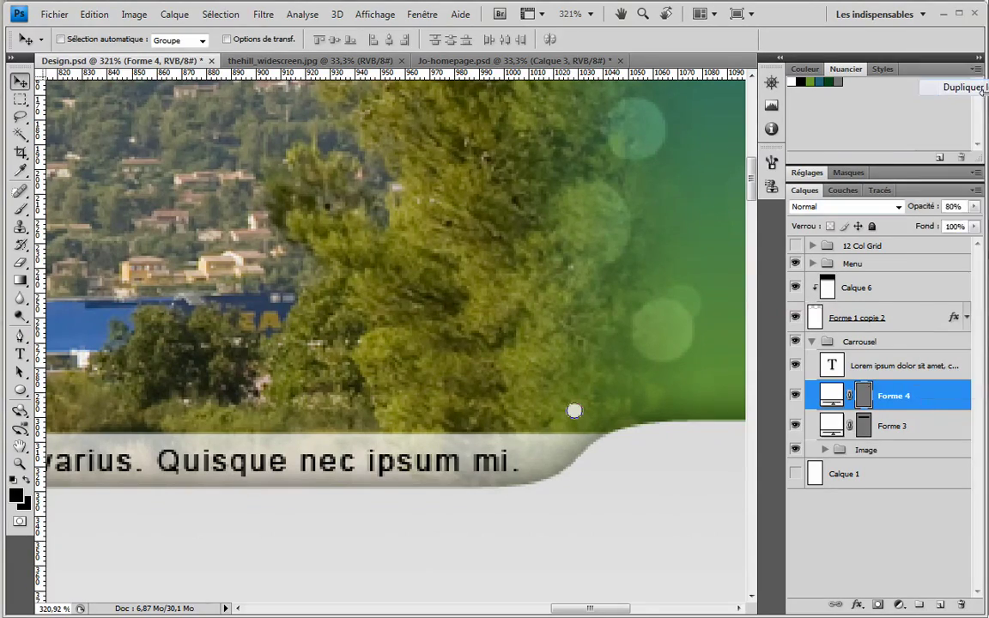
pyautogui.press('Return')
pyautogui.press('Left')
pyautogui.press('Left')
pyautogui.press('Left')
pyautogui.press('Left')
pyautogui.press('Left')
pyautogui.press('Left')
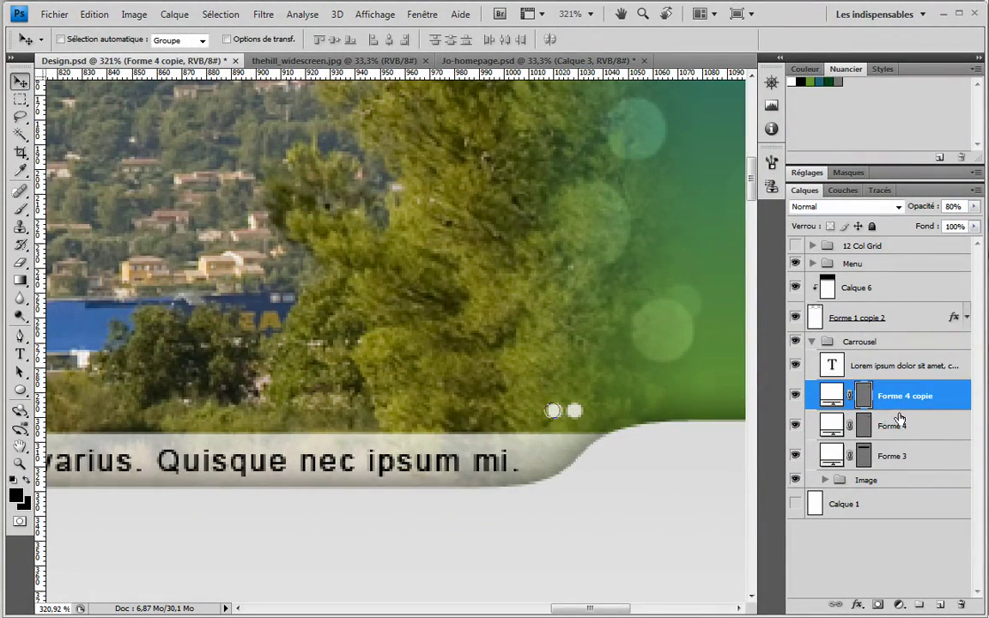
# Duplicate the second dot and shift the copy left to form a third dot in the row
pyautogui.rightClick(904, 402)
pyautogui.click(941, 86)
pyautogui.press('Return')
pyautogui.press('Left')
pyautogui.press('Left')
pyautogui.press('Left')
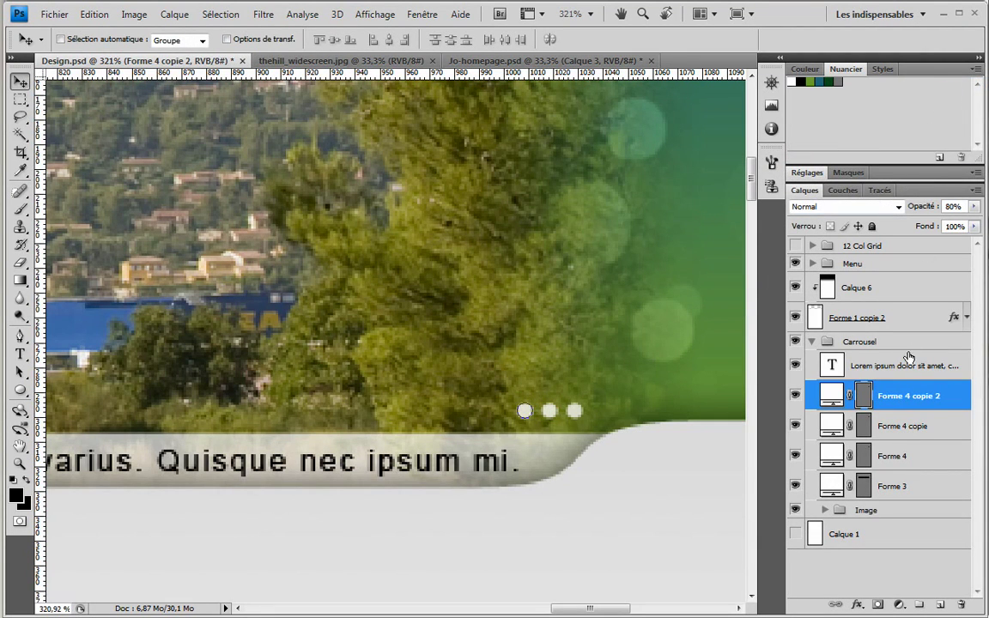
# Duplicate the third dot and shift the copy left to complete a row of four carousel dots
pyautogui.rightClick(899, 401)
pyautogui.click(932, 85)
pyautogui.press('Return')
pyautogui.press('Left')
pyautogui.press('Left')
pyautogui.press('Left')
pyautogui.press('Left')
pyautogui.press('Left')
pyautogui.press('Left')
pyautogui.press('Left')
pyautogui.press('Left')
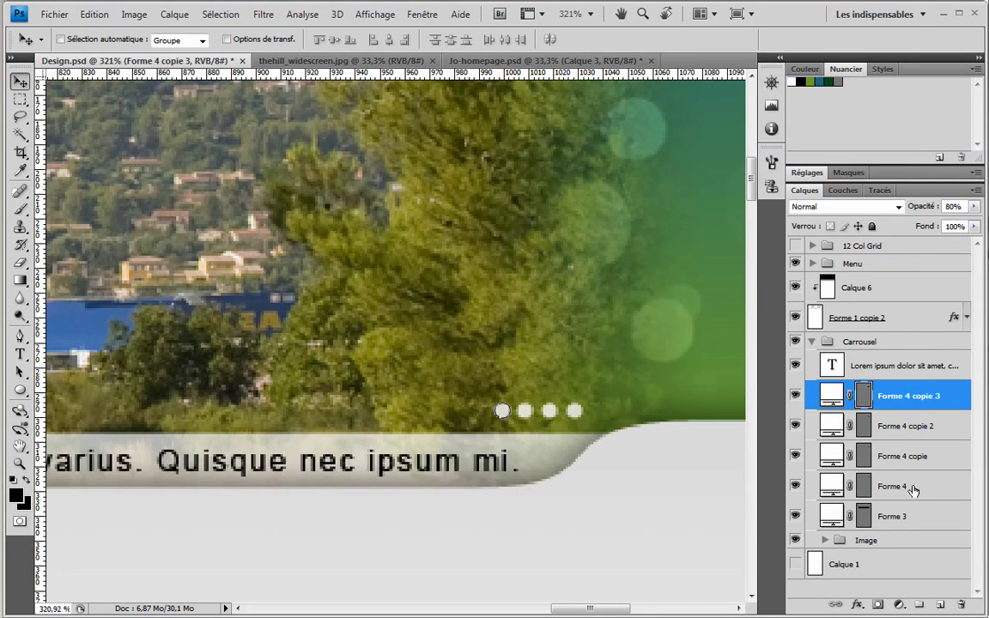
# Set the opacity of the second dot from the left, Forme 4 copie 2, to 40%
pyautogui.click(908, 426)
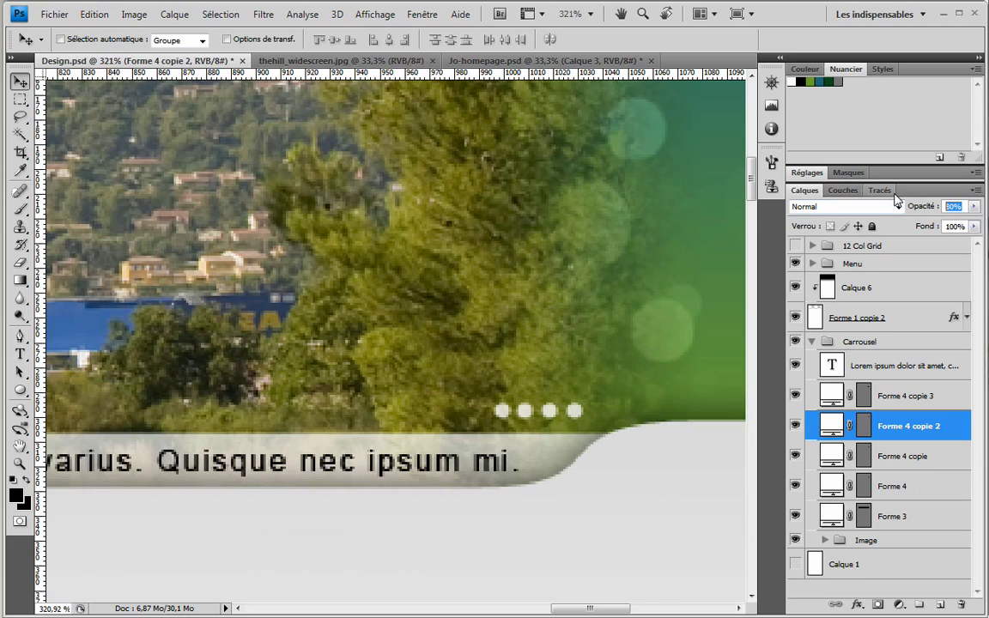
pyautogui.press('2')
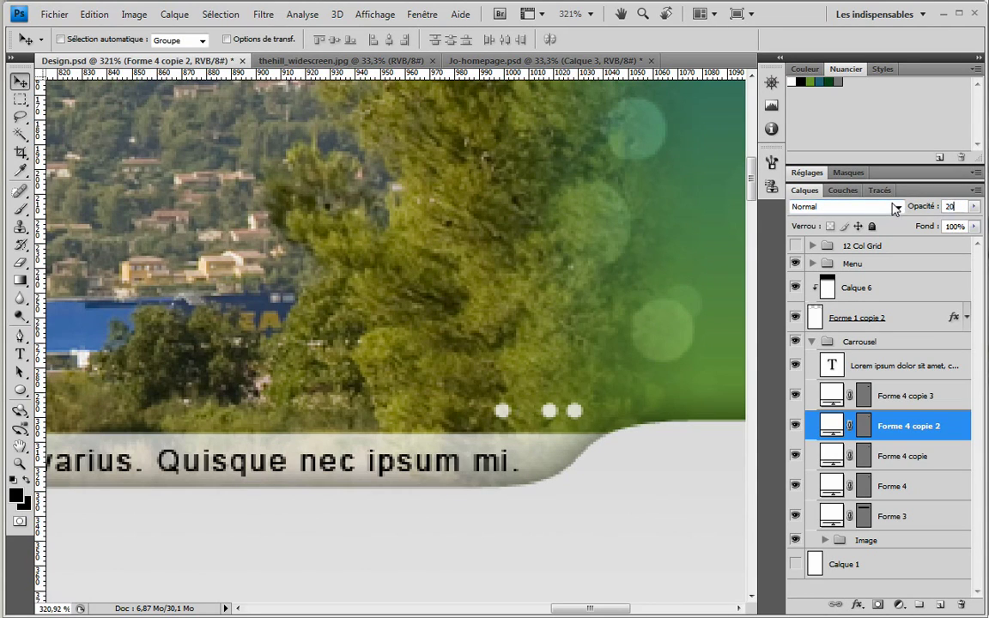
pyautogui.press('4')
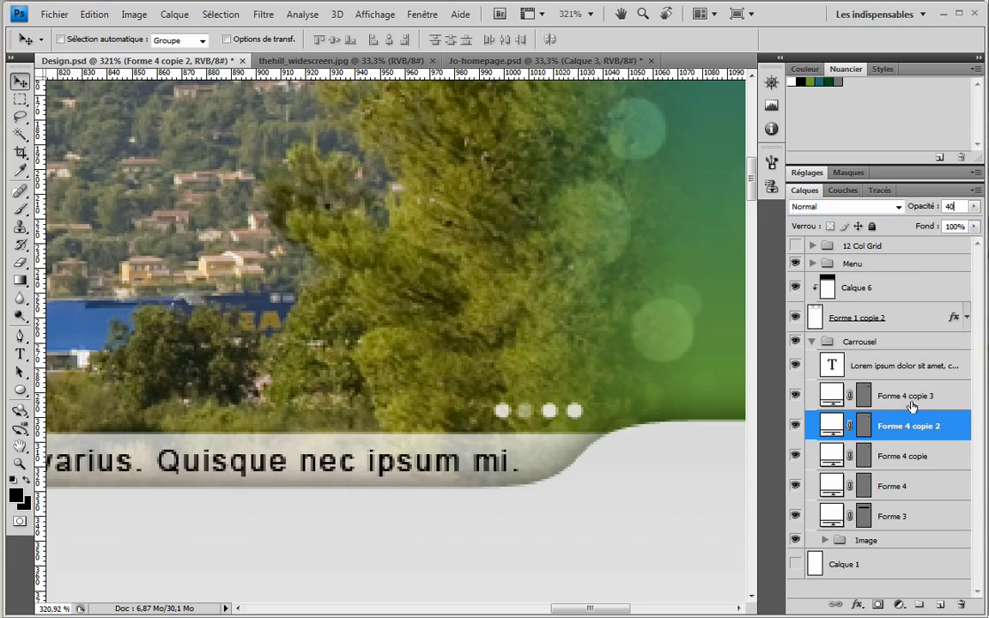
# Merge the four dot layers, from Forme 4 to Forme 4 copie 3, into a single layer
pyautogui.click(912, 407)
pyautogui.keyDown('shift'); pyautogui.click(897, 487); pyautogui.keyUp('shift')
pyautogui.rightClick(896, 487)
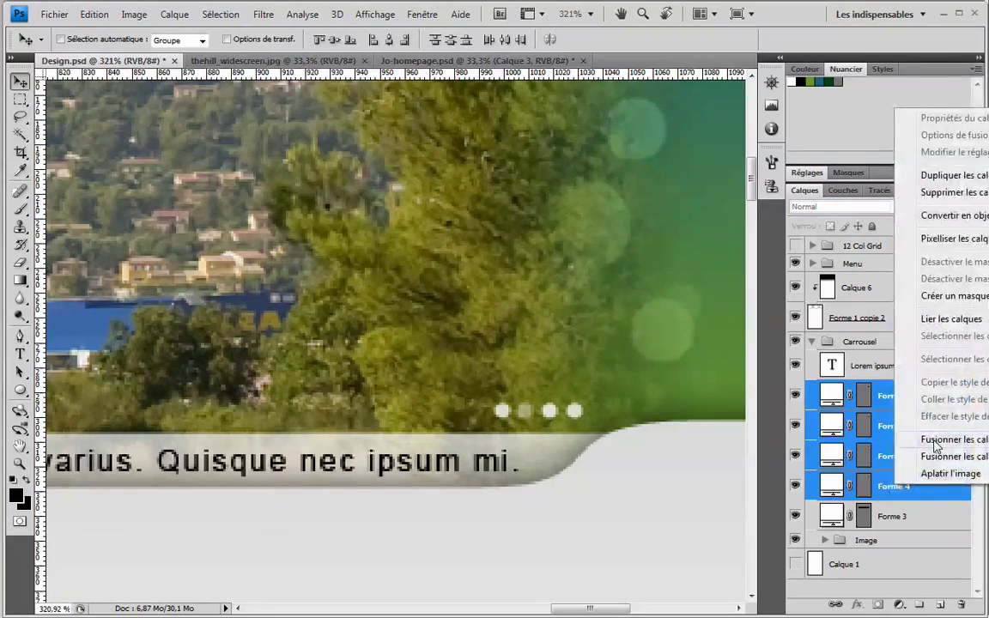
pyautogui.click(936, 440)
# Examine the banner with its caption and carousel dots at 100% zoom
pyautogui.press('z')
pyautogui.press('super')
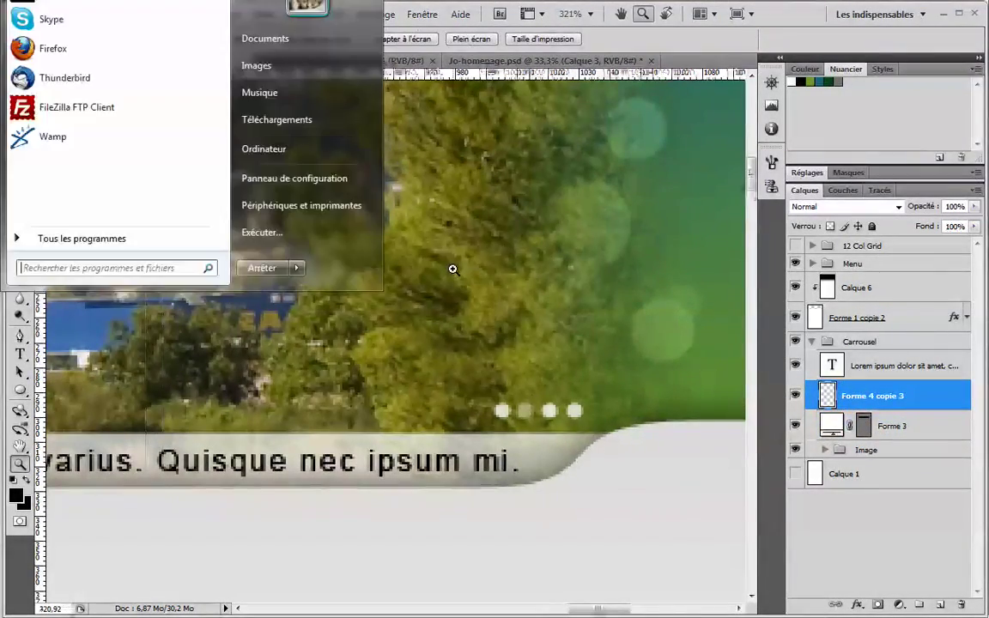
pyautogui.click(453, 269)
pyautogui.click(448, 353)
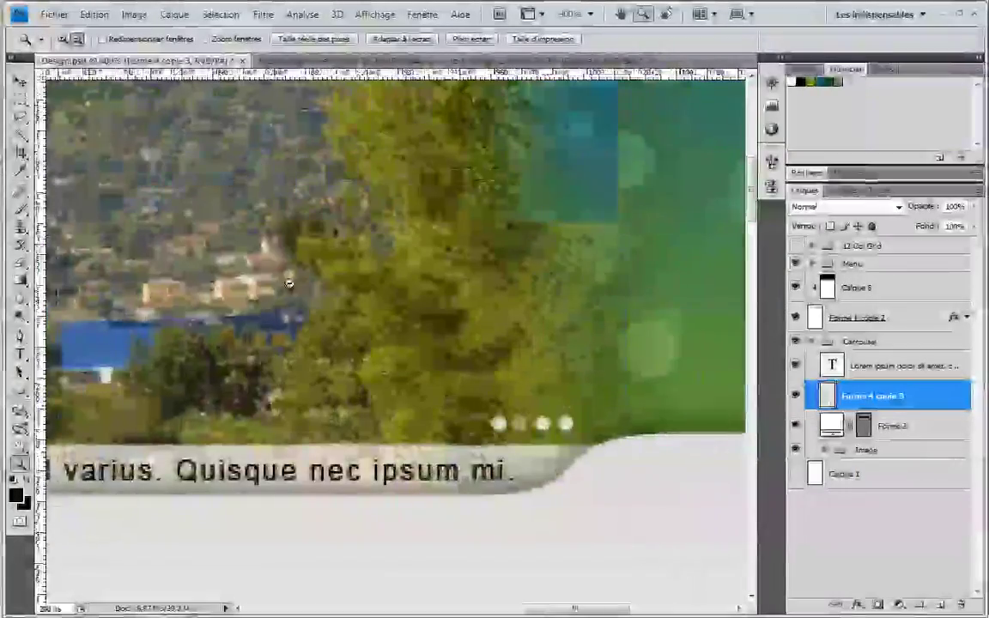
pyautogui.hotkey('ctrl', 'alt', '0')
pyautogui.press('v')
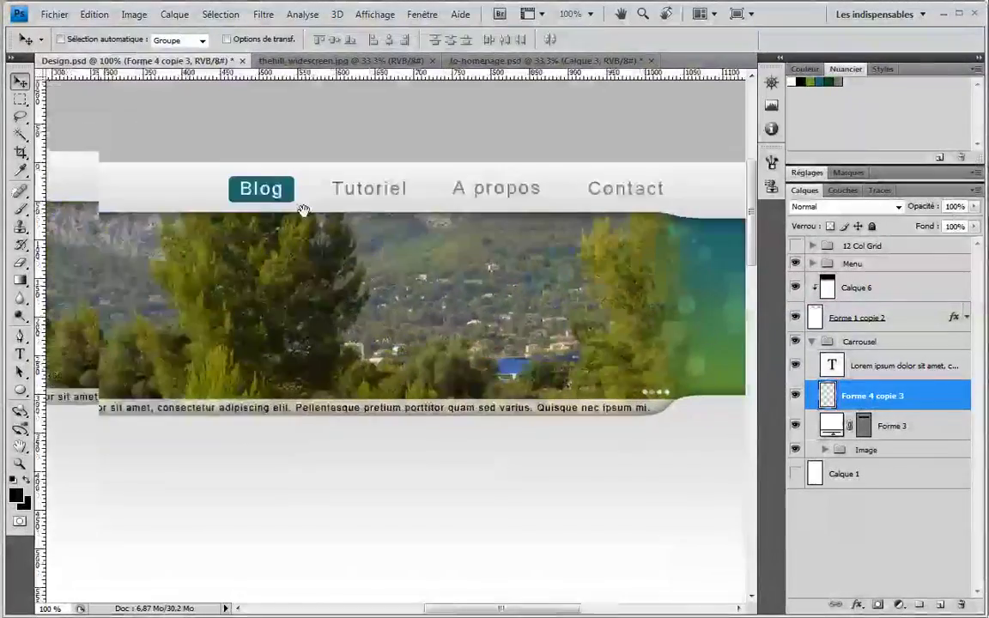
pyautogui.moveTo(260, 341); pyautogui.dragTo(207, 306)
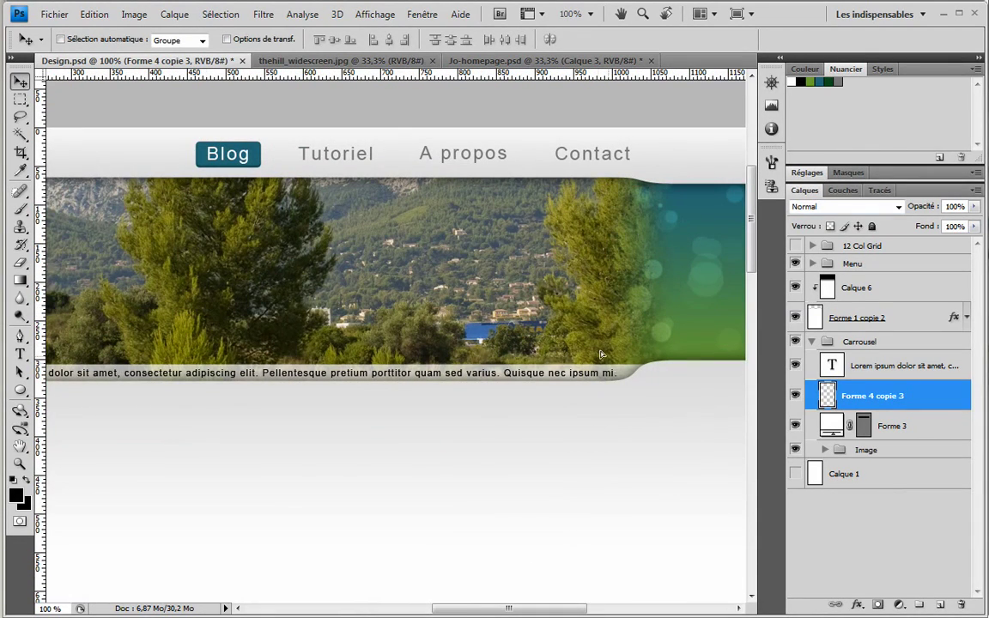
pyautogui.moveTo(356, 323); pyautogui.dragTo(513, 371)
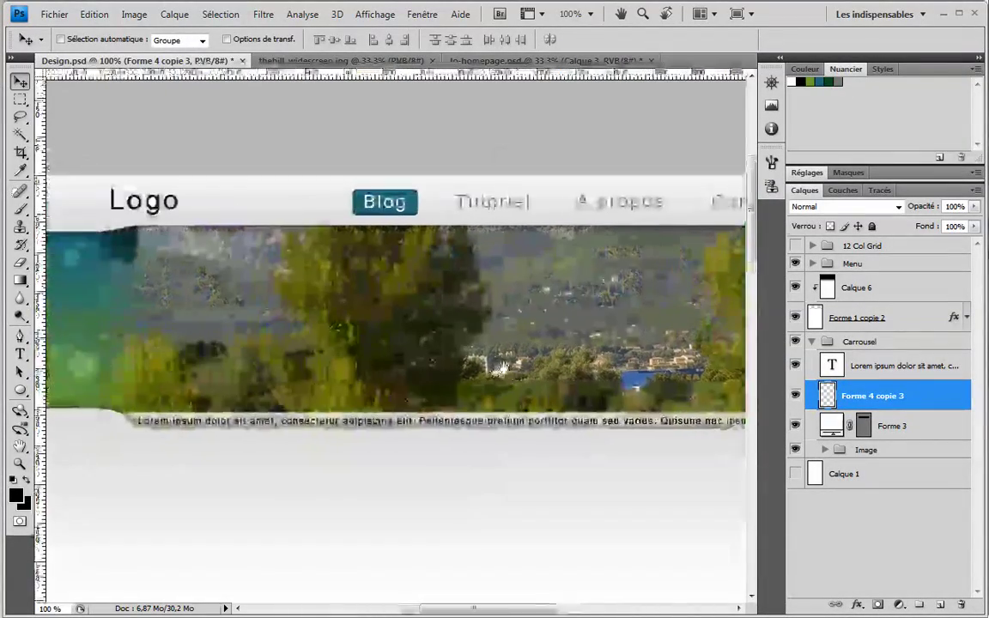
# Collapse the Carrousel group and select the Forme 1 copie 2 layer for work on the banner's edge
pyautogui.press('z')
pyautogui.moveTo(80, 196); pyautogui.dragTo(201, 273)
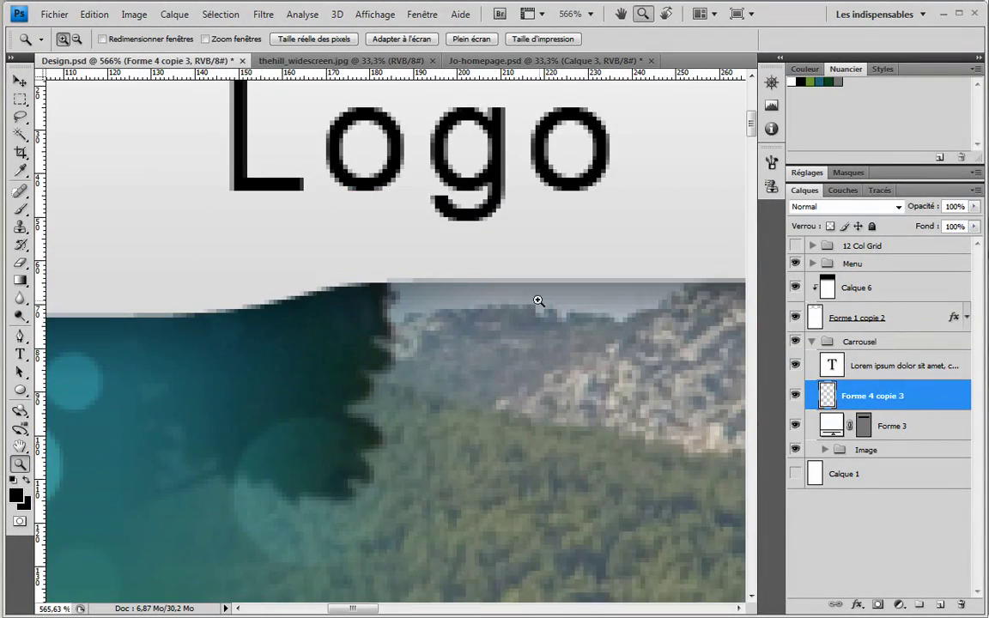
pyautogui.click(814, 340)
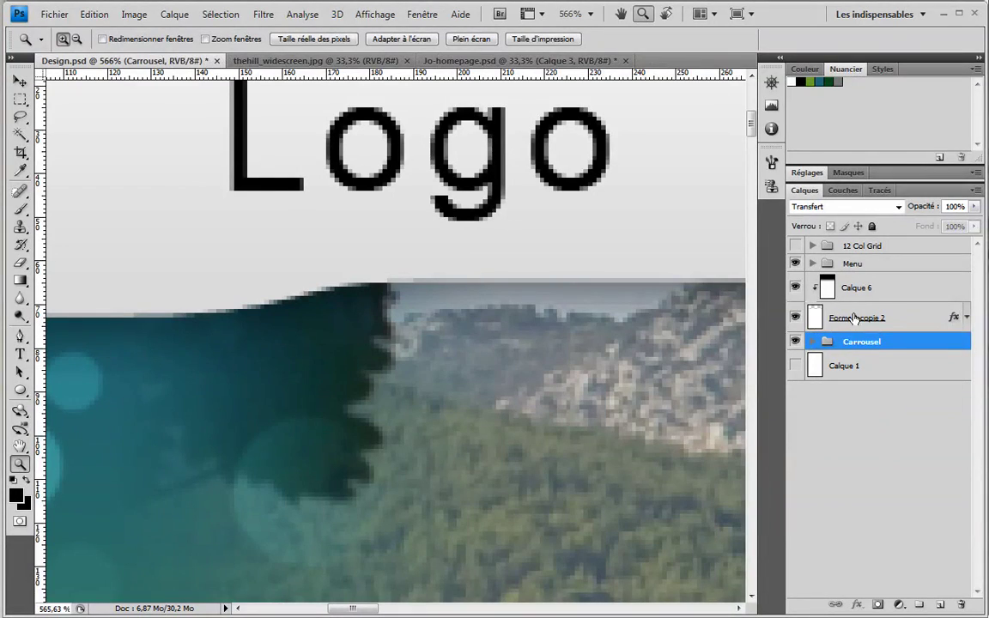
pyautogui.click(855, 317)
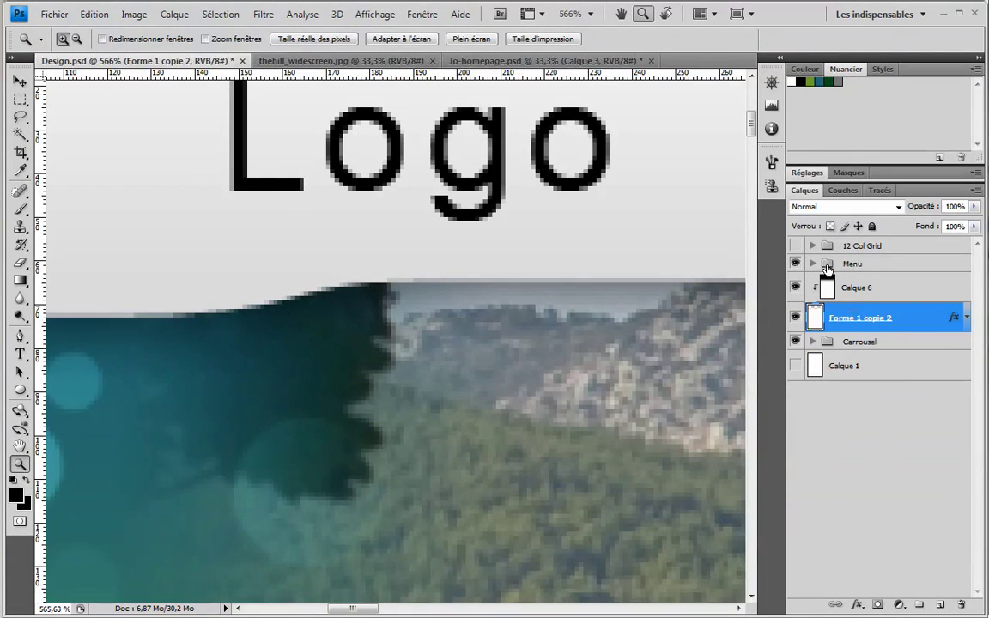
pyautogui.doubleClick(957, 318)
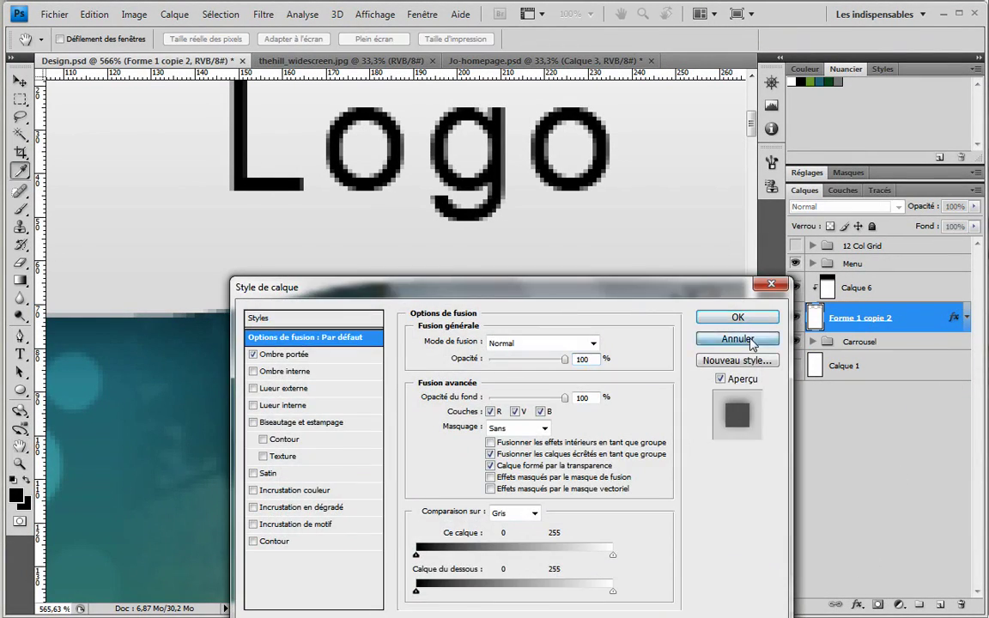
pyautogui.click(751, 342)
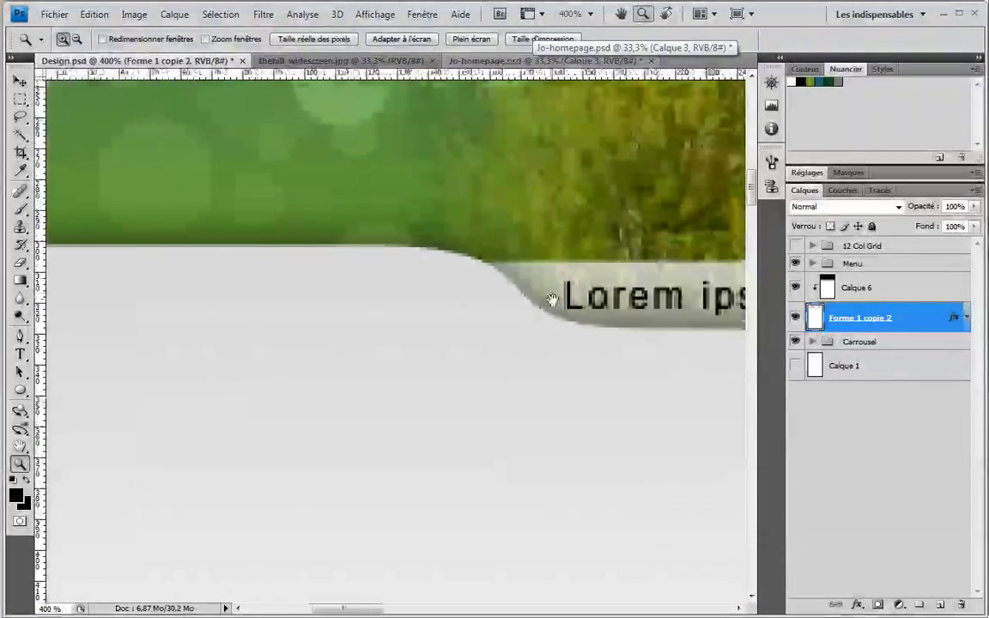
# Add a grey stroke positioned inside (Intérieur) to the Forme 1 copie 2 layer, using the grey swatch
pyautogui.doubleClick(957, 317)
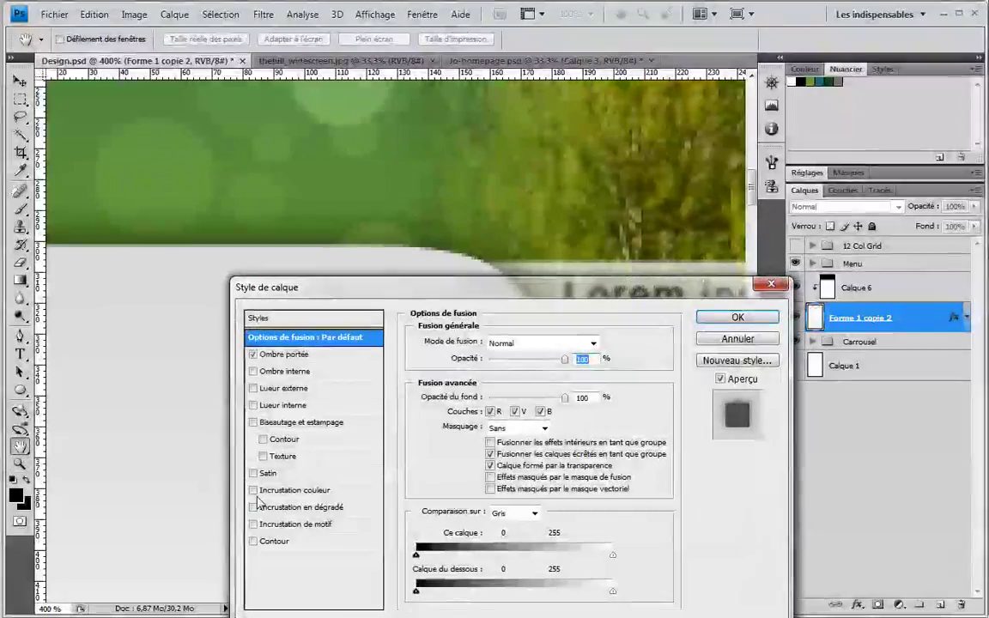
pyautogui.click(271, 541)
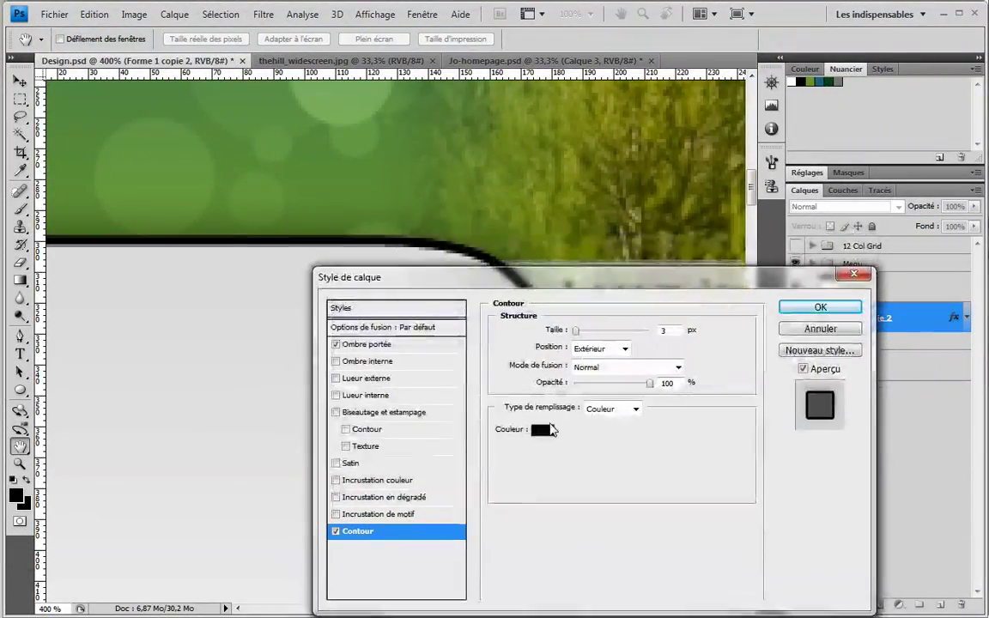
pyautogui.click(543, 429)
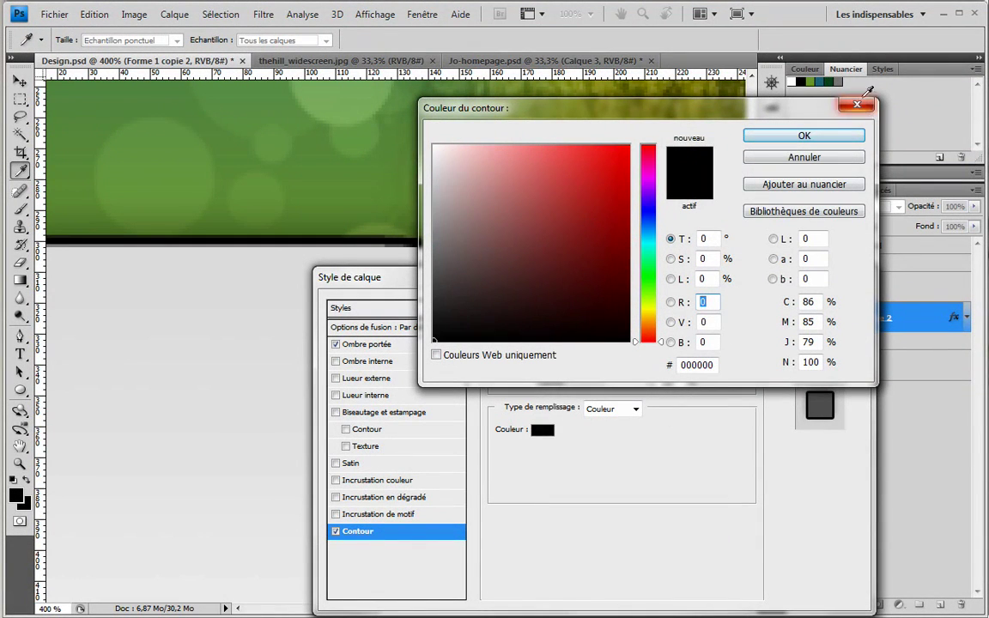
pyautogui.click(839, 82)
pyautogui.click(804, 136)
pyautogui.click(601, 348)
pyautogui.click(605, 377)
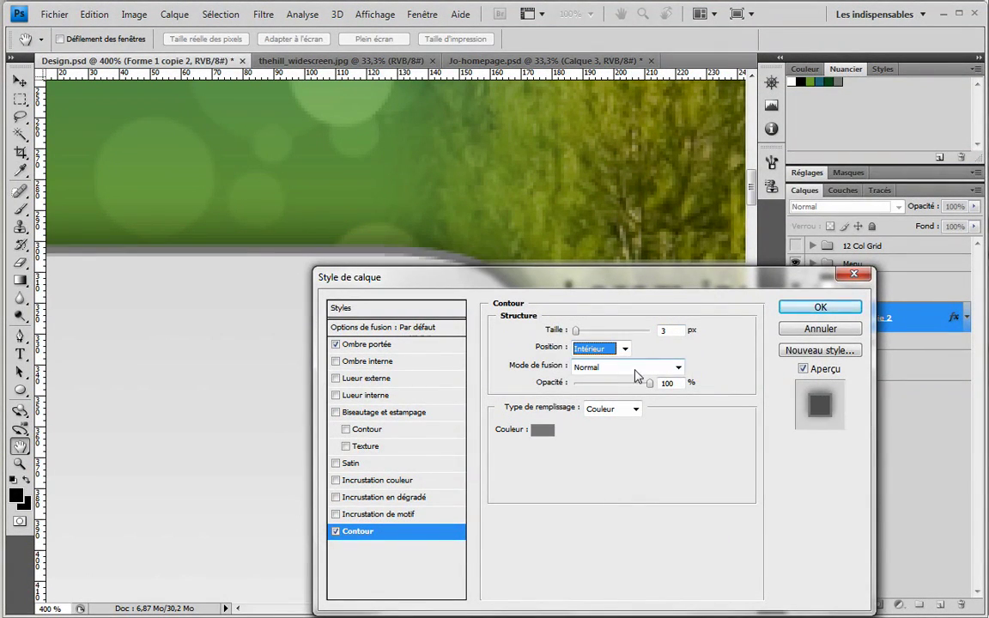
pyautogui.hotkey('shift', 'Tab')
pyautogui.moveTo(620, 277); pyautogui.dragTo(620, 404)
pyautogui.click(820, 435)
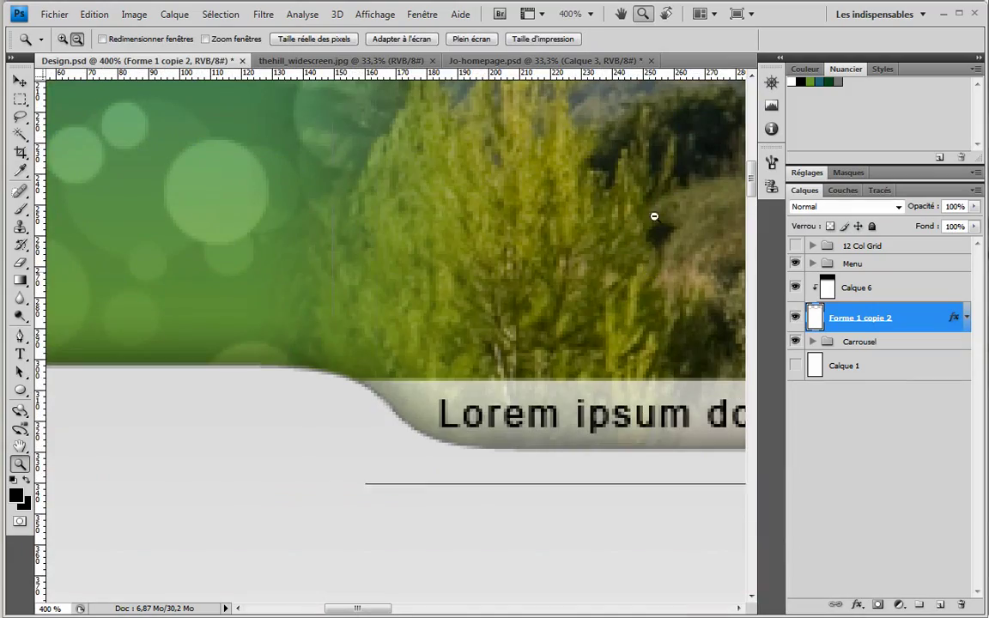
# Examine the banner's stroked edge at reduced zoom levels down to 66.7% and again at 100%
pyautogui.keyDown('alt'); pyautogui.click(661, 195); pyautogui.keyUp('alt')
pyautogui.keyDown('alt'); pyautogui.click(666, 188); pyautogui.keyUp('alt')
pyautogui.moveTo(666, 188); pyautogui.dragTo(503, 351)
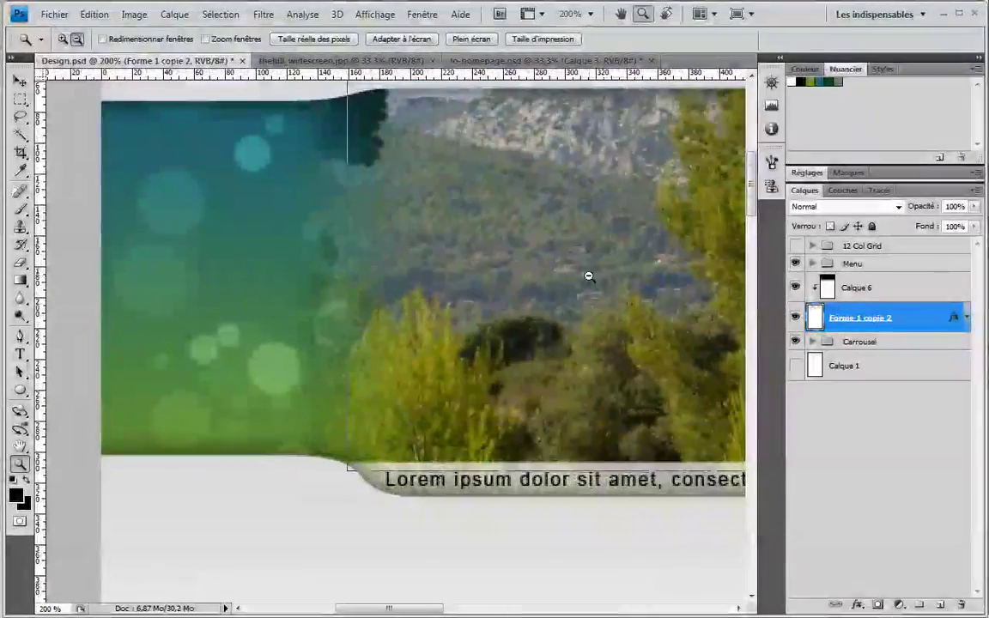
pyautogui.keyDown('alt'); pyautogui.click(588, 276); pyautogui.keyUp('alt')
pyautogui.moveTo(633, 256); pyautogui.dragTo(384, 329)
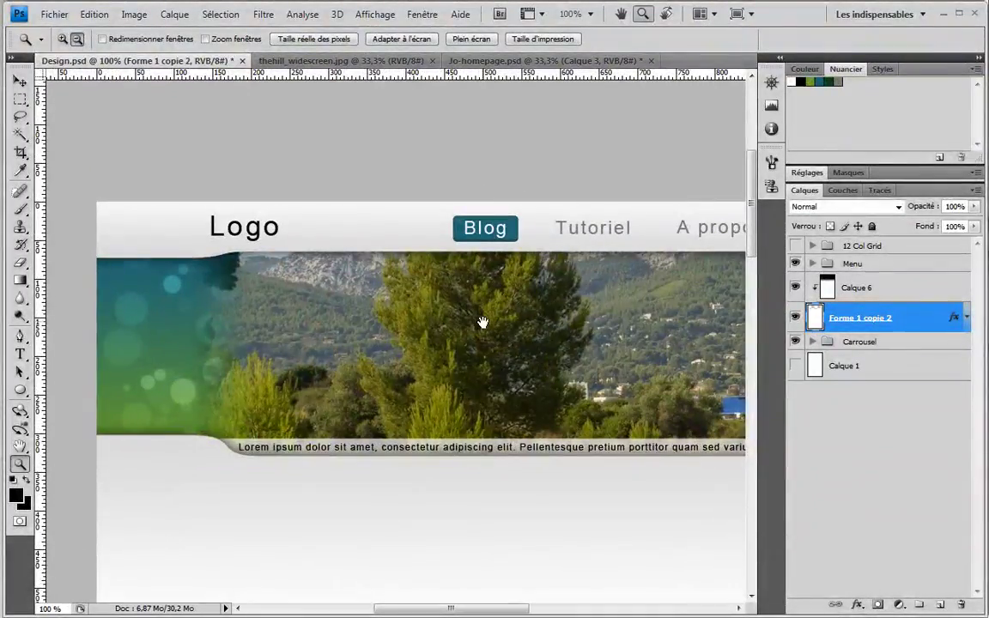
pyautogui.keyDown('alt'); pyautogui.click(537, 342); pyautogui.keyUp('alt')
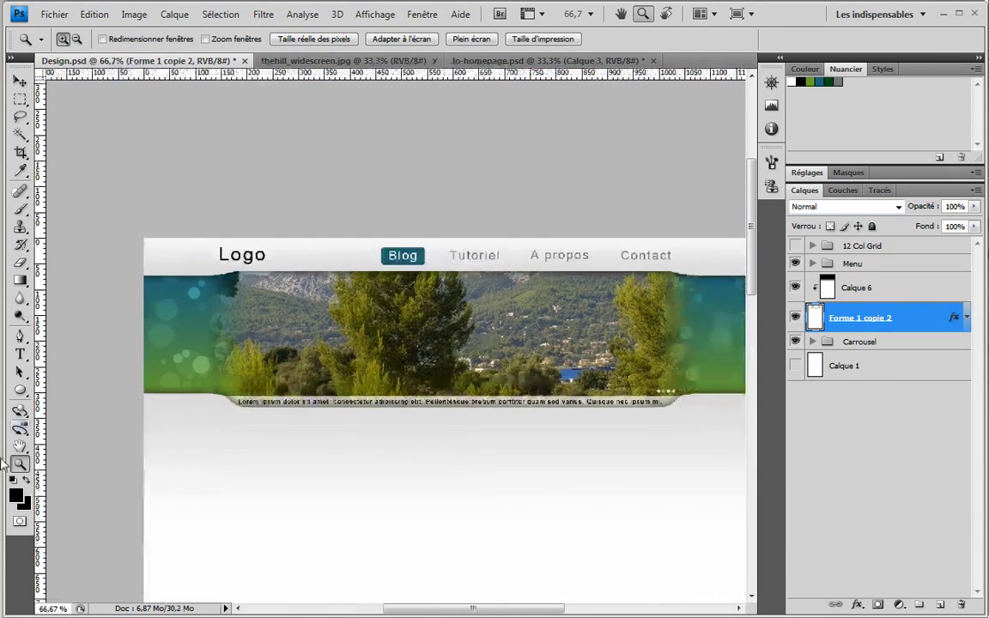
pyautogui.doubleClick(19, 464)
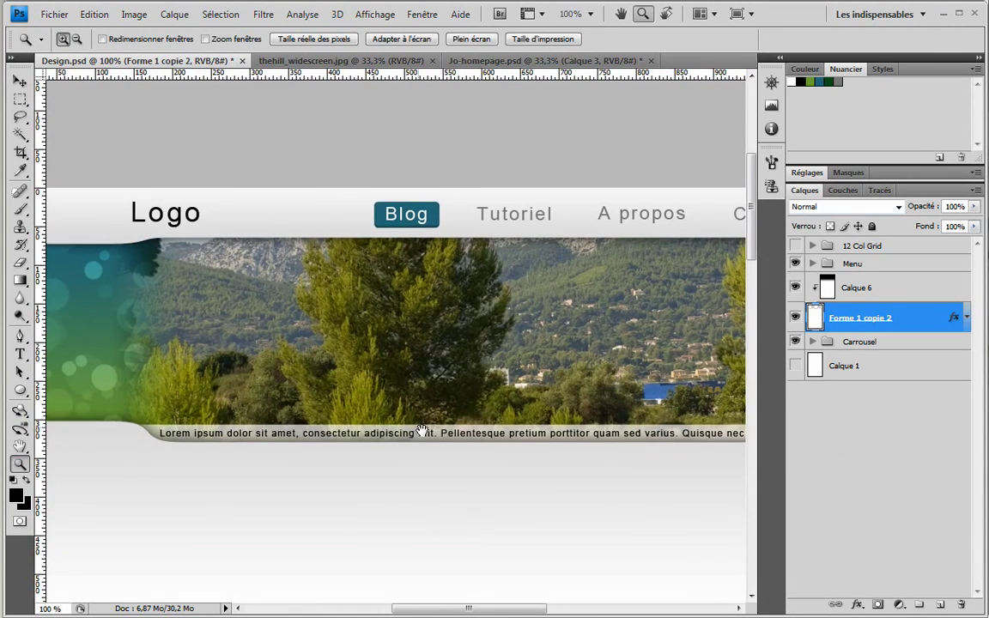
pyautogui.moveTo(419, 430); pyautogui.dragTo(425, 440)
# Try a 1 px grey inside stroke at 63% opacity on the Forme layer in the Menu group
pyautogui.click(812, 263)
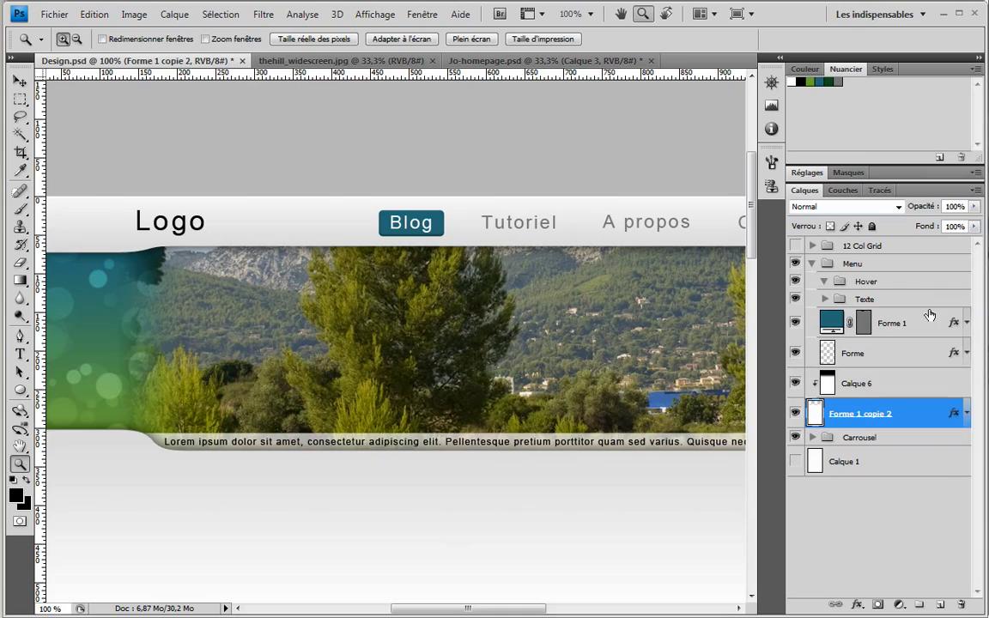
pyautogui.doubleClick(952, 354)
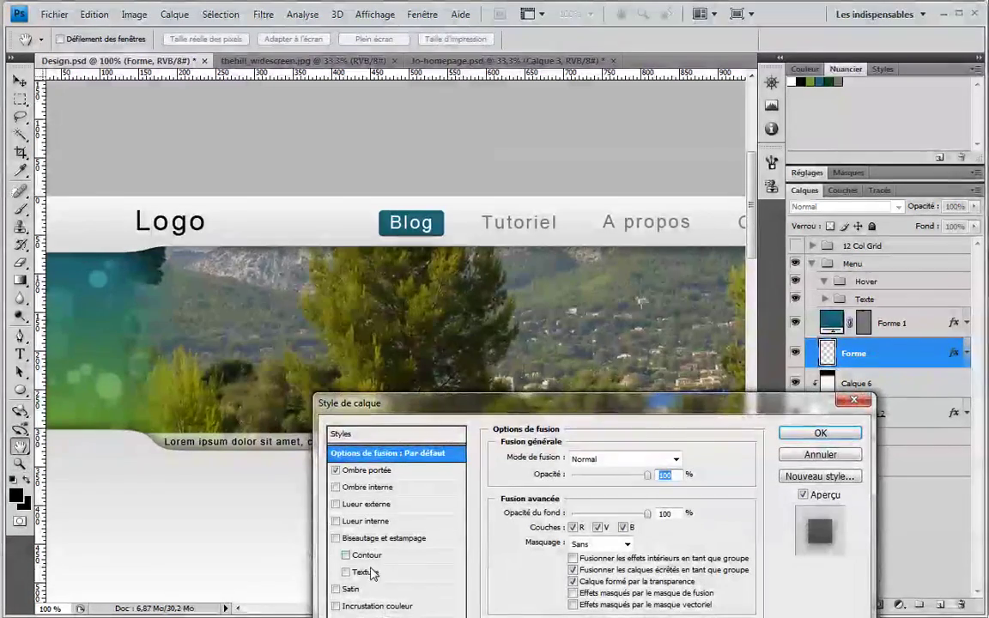
pyautogui.moveTo(444, 403); pyautogui.dragTo(457, 284)
pyautogui.click(378, 536)
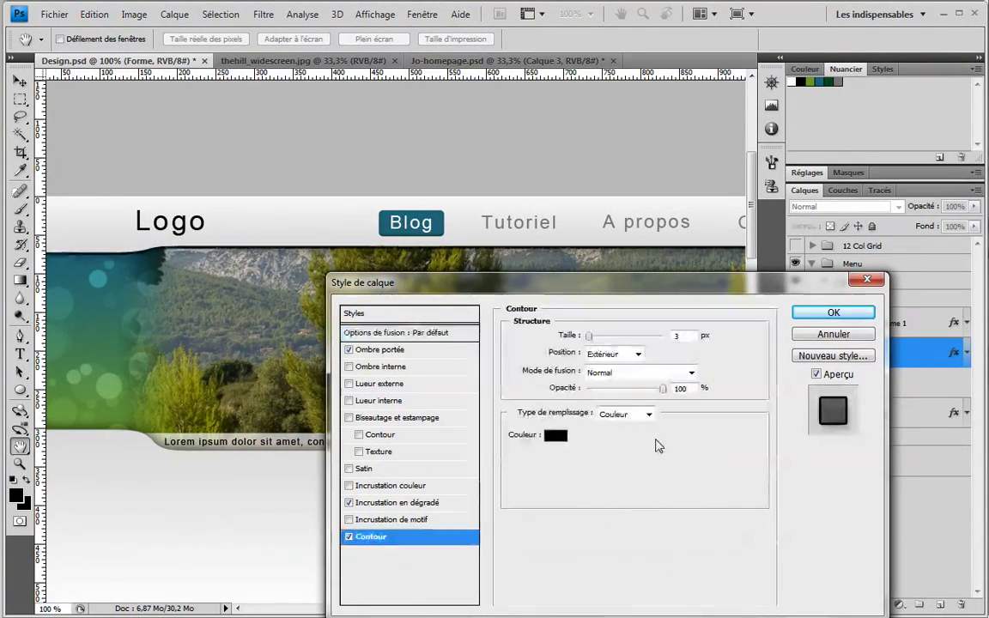
pyautogui.click(550, 432)
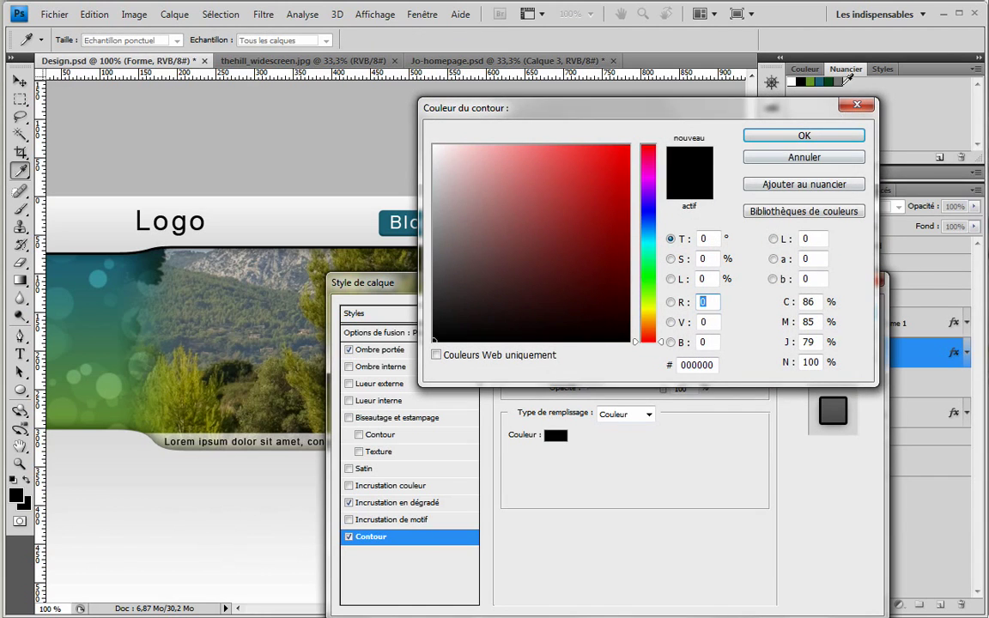
pyautogui.click(845, 82)
pyautogui.click(760, 136)
pyautogui.click(631, 354)
pyautogui.click(605, 376)
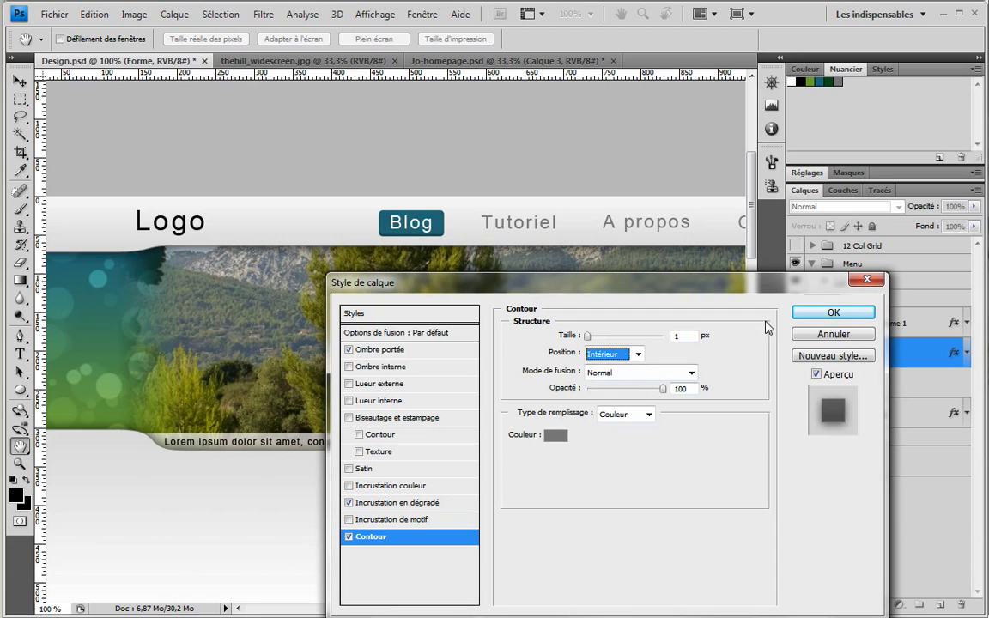
pyautogui.click(632, 391)
pyautogui.write('100')
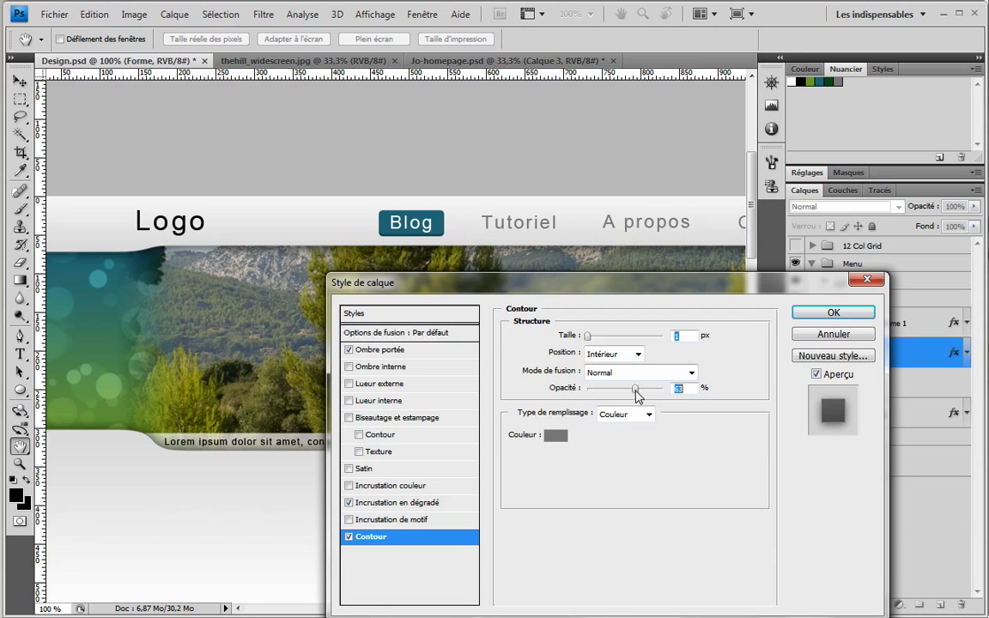
pyautogui.click(830, 338)
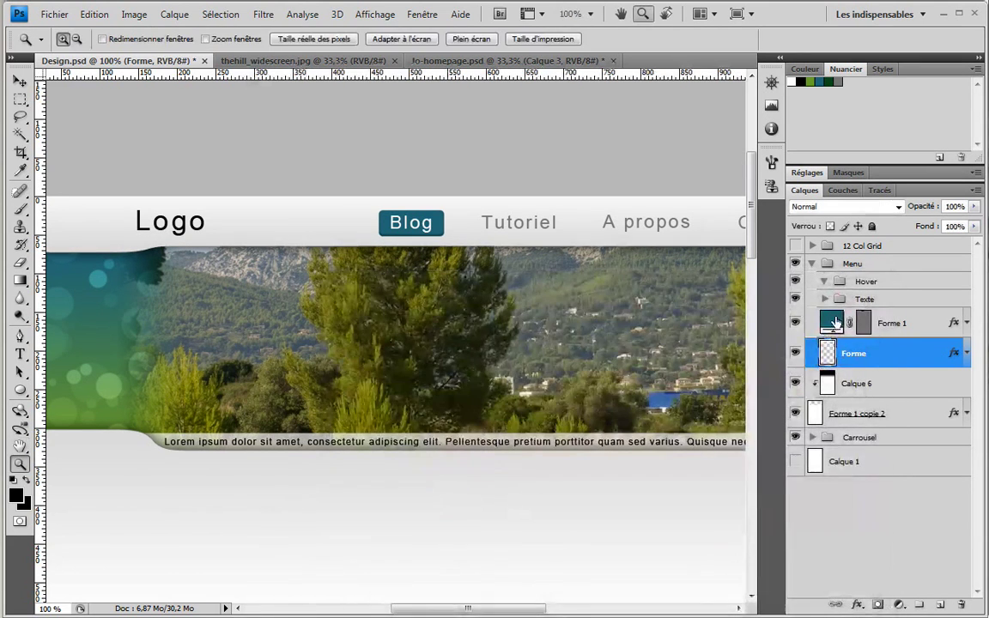
pyautogui.doubleClick(955, 356)
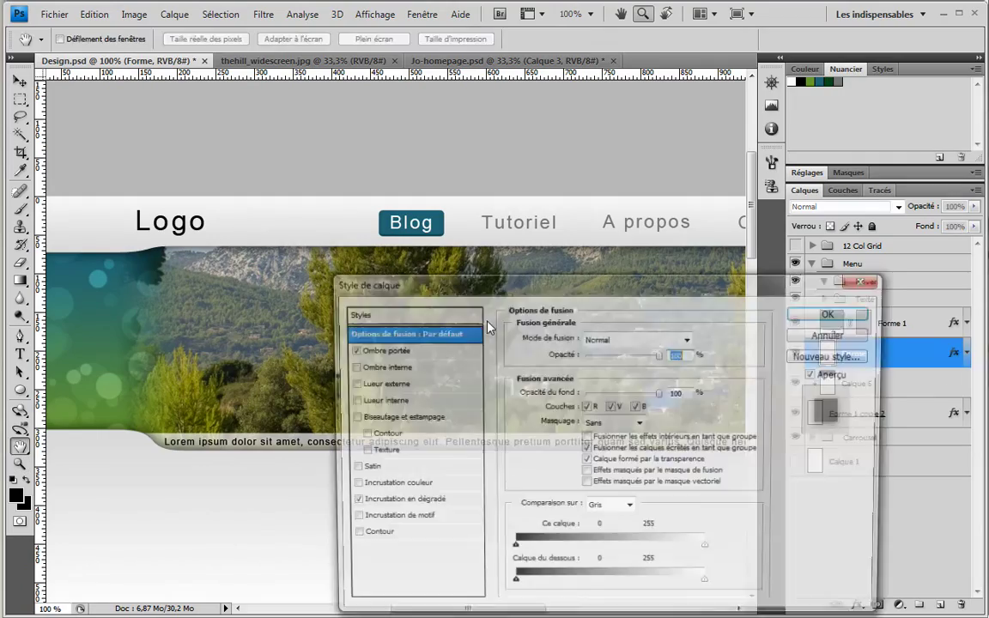
pyautogui.click(838, 316)
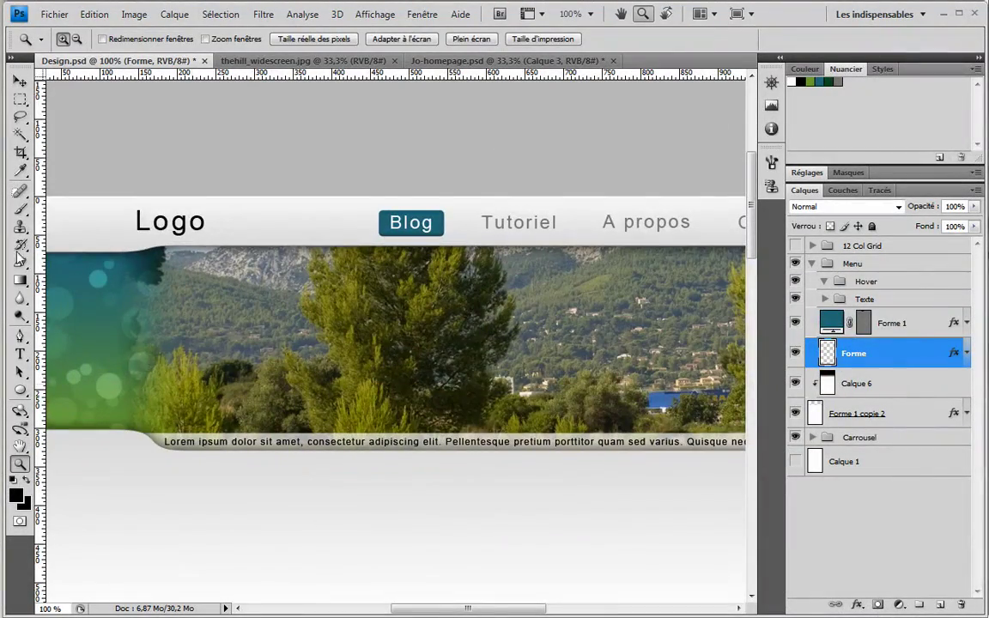
# Show the layout guides over the empty content area below the banner
pyautogui.scroll(-5, 437, 431)
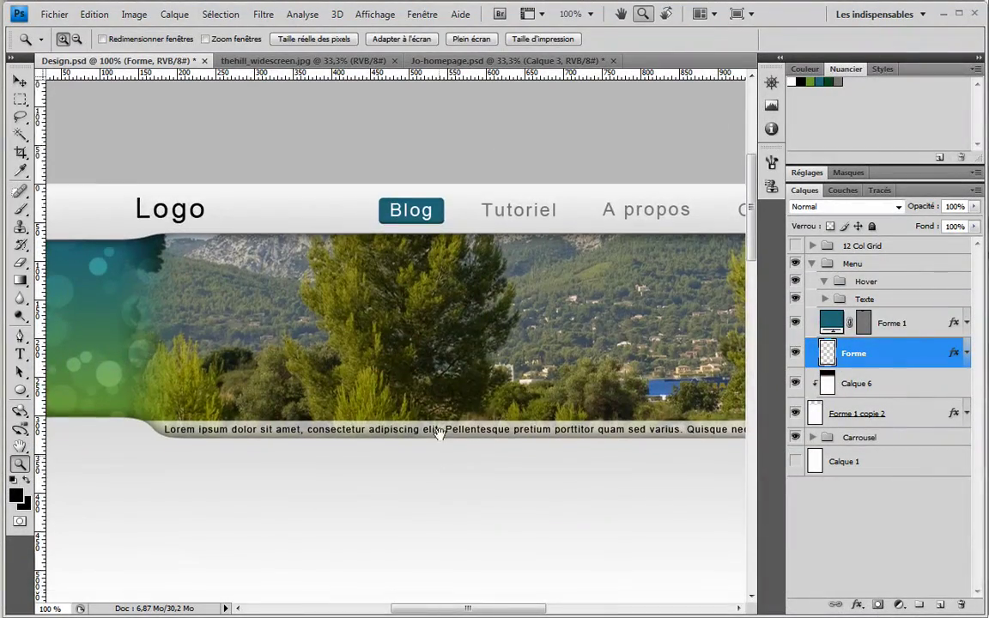
pyautogui.keyDown('alt'); pyautogui.click(558, 360); pyautogui.keyUp('alt')
pyautogui.moveTo(592, 476); pyautogui.dragTo(455, 325)
pyautogui.hotkey('ctrl', ';')
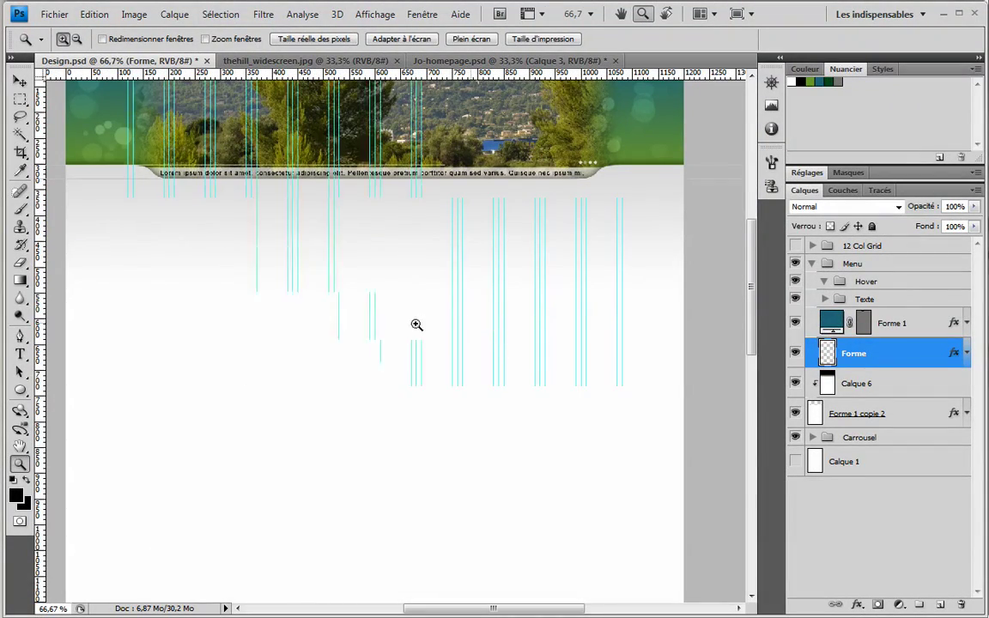
pyautogui.moveTo(376, 334); pyautogui.dragTo(380, 261)
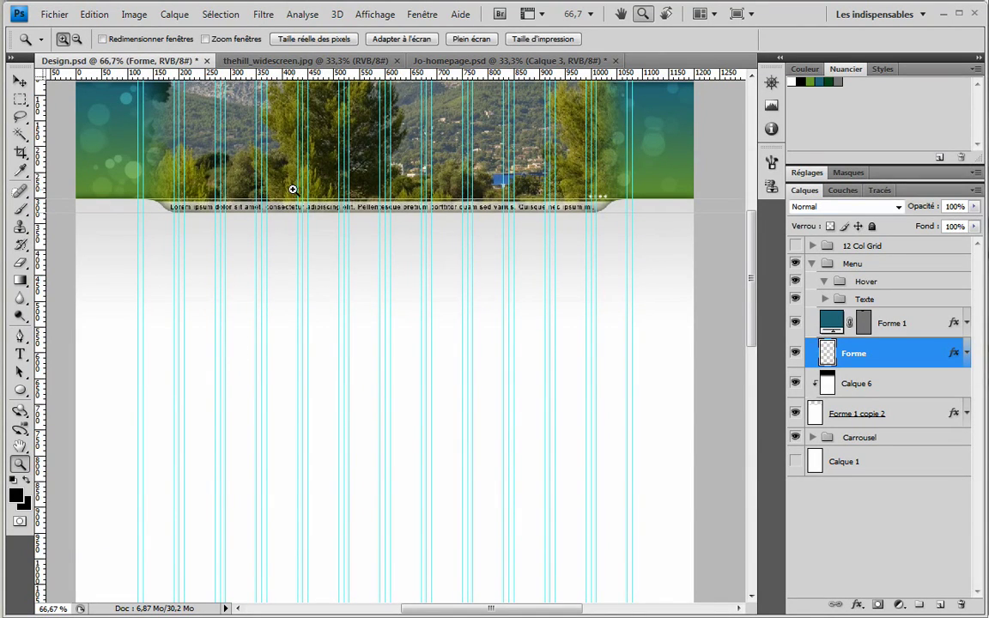
# Add the heading "Le titre principal" in 24 pt Arial below the banner, aligned to the content area's first column guide
pyautogui.click(20, 353)
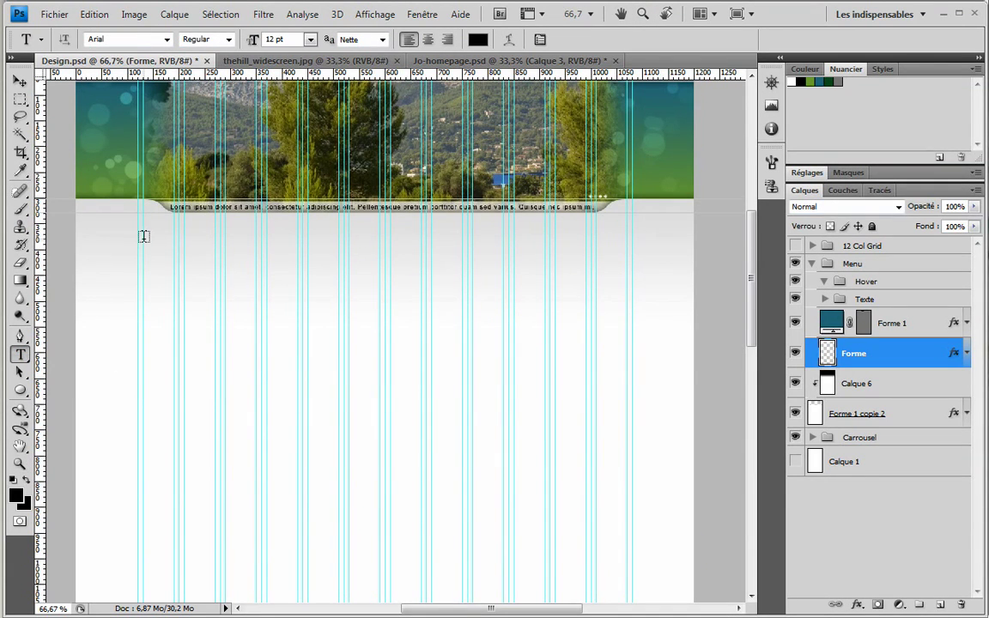
pyautogui.moveTo(395, 290); pyautogui.dragTo(451, 261)
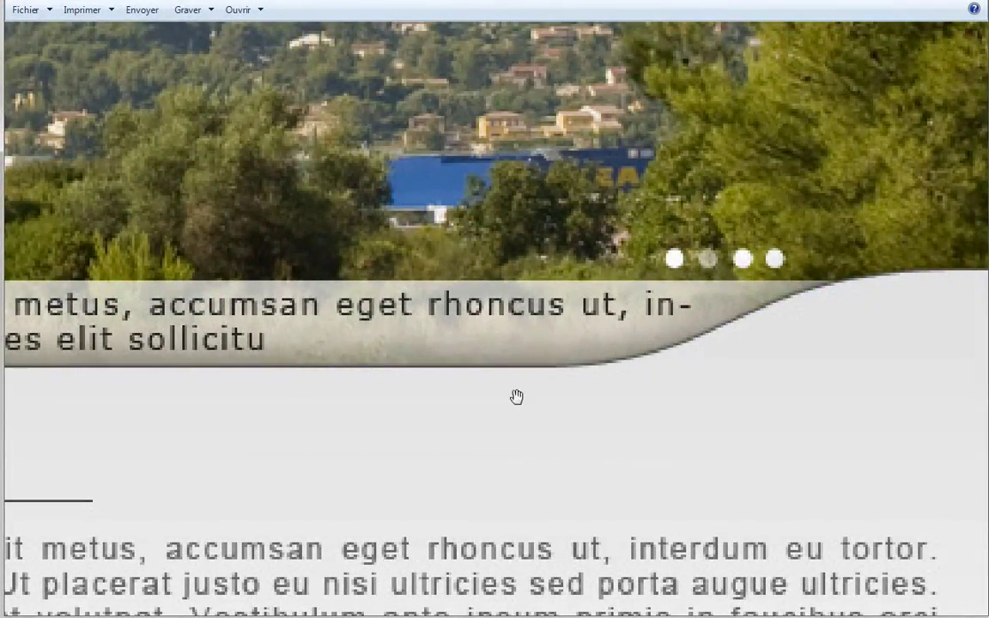
pyautogui.scroll(-5, 516, 397)
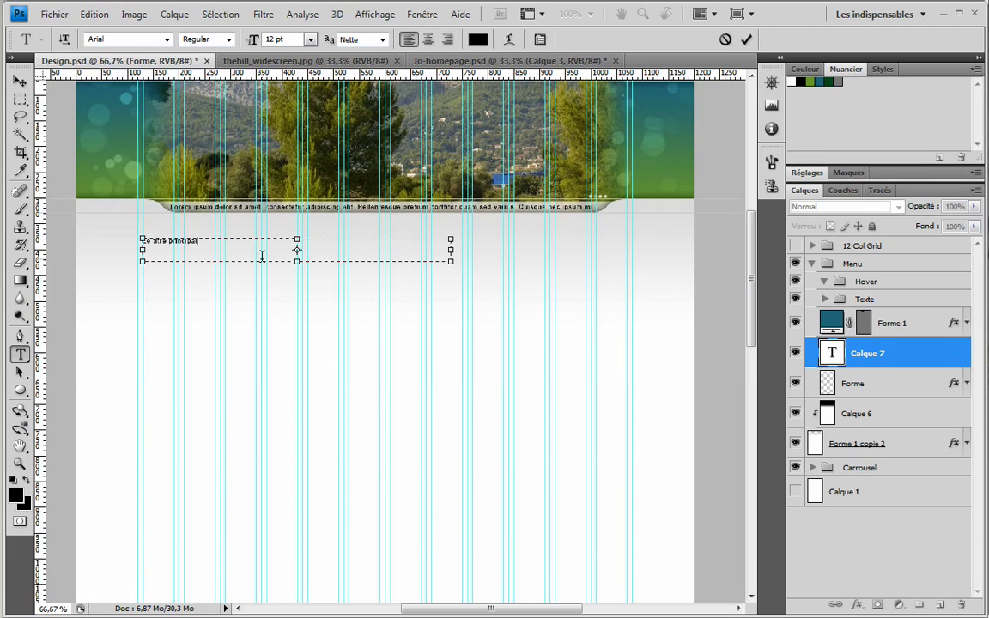
pyautogui.hotkey('ctrl', 'a')
pyautogui.write('24')
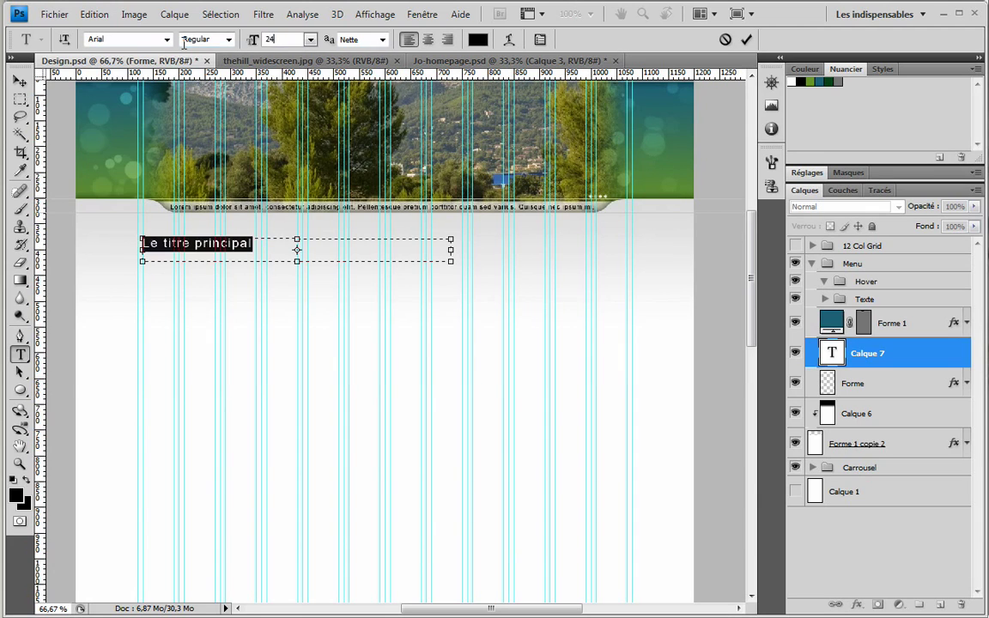
pyautogui.click(20, 80)
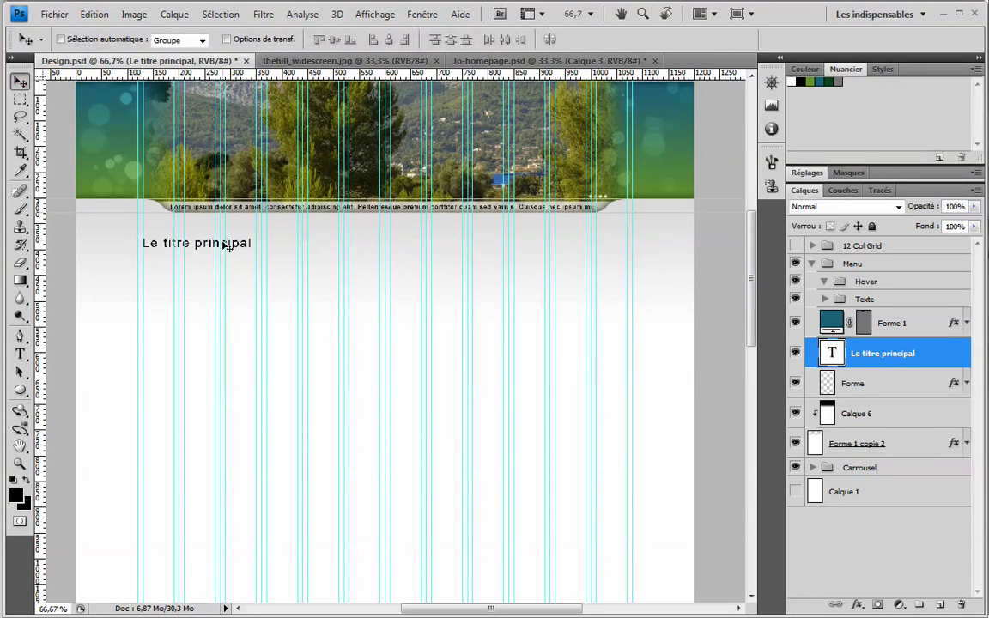
pyautogui.moveTo(210, 254); pyautogui.dragTo(205, 255)
# Draw a 1 px black horizontal line under the heading across the column grid, at 80% layer opacity
pyautogui.press('z')
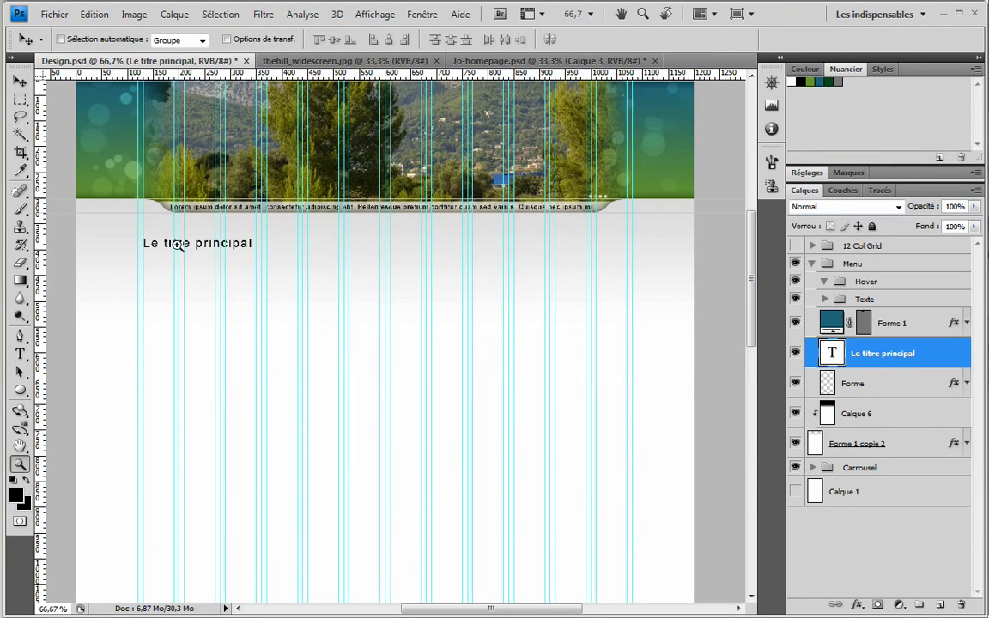
pyautogui.moveTo(520, 372); pyautogui.dragTo(106, 211)
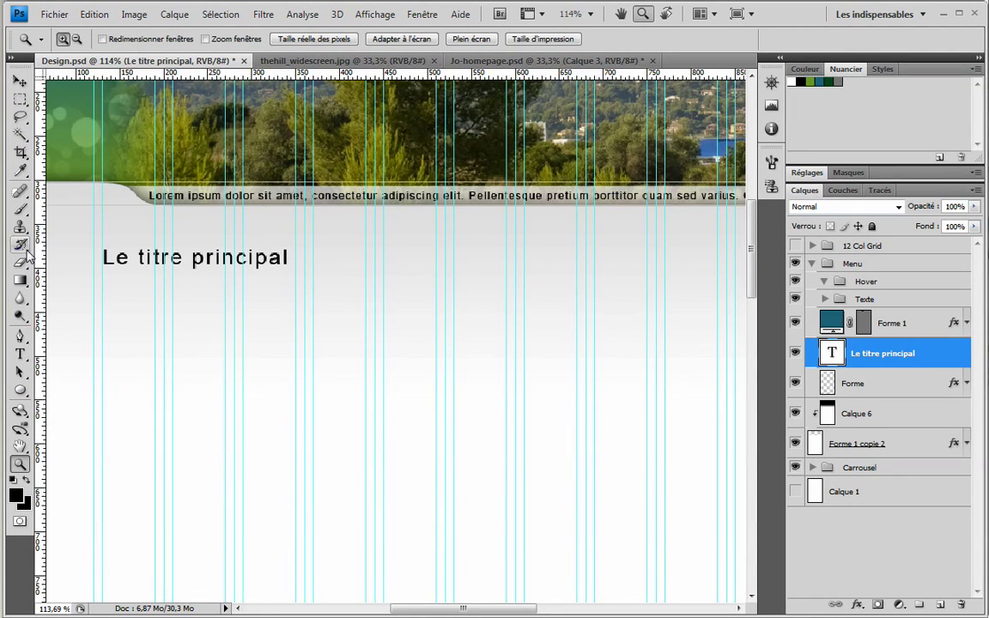
pyautogui.moveTo(19, 393); pyautogui.dragTo(53, 446)
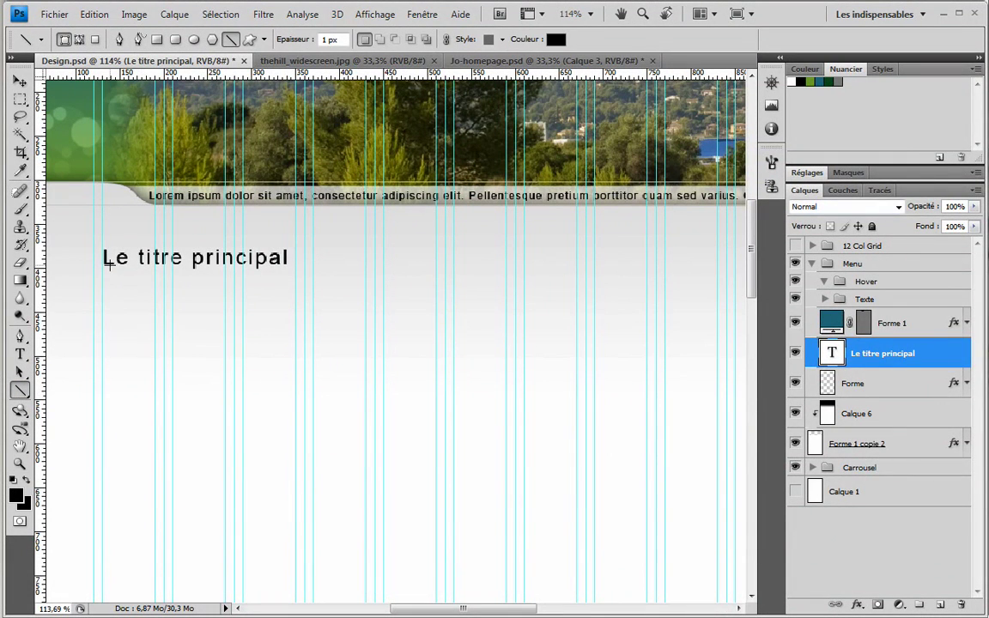
pyautogui.moveTo(184, 265); pyautogui.dragTo(409, 278)
pyautogui.keyDown('alt'); pyautogui.click(335, 289); pyautogui.keyUp('alt')
pyautogui.press('z')
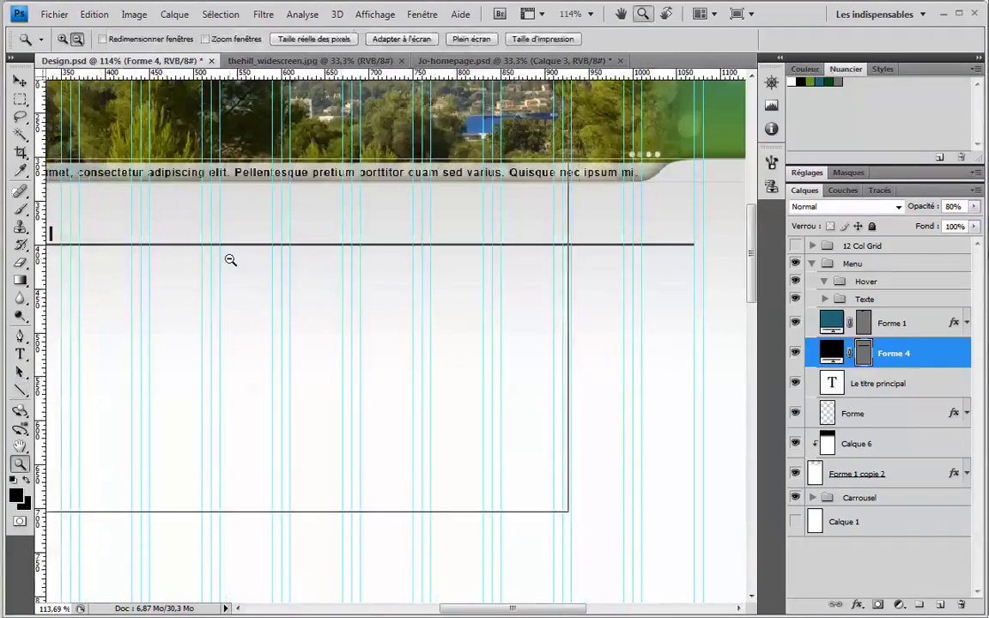
# Create a paragraph text box across the column grid below the separator line and fill it with the first Lorem ipsum paragraph from lipsum.com
pyautogui.keyDown('alt'); pyautogui.click(253, 254); pyautogui.keyUp('alt')
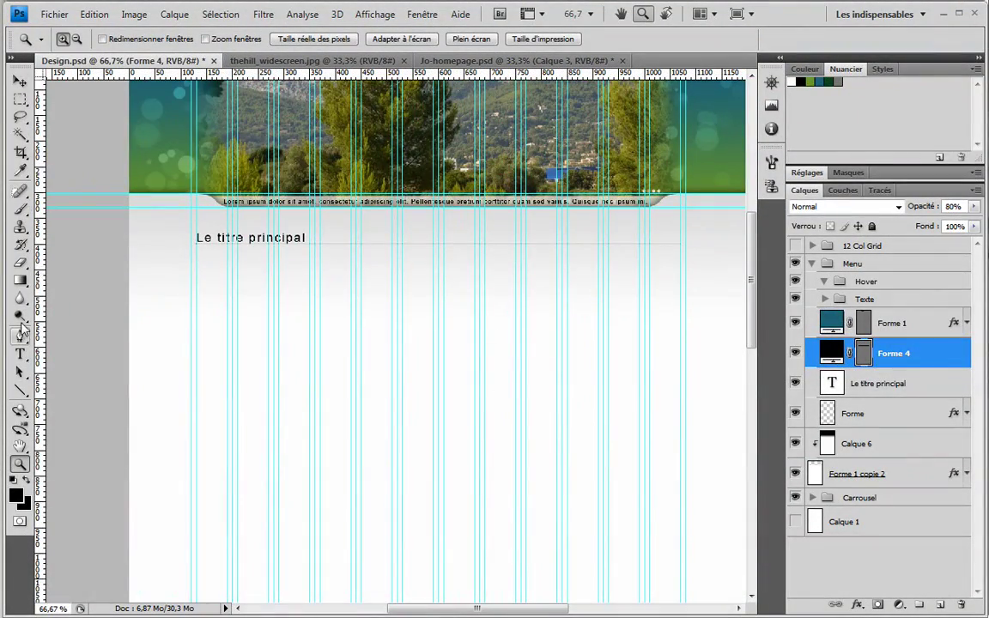
pyautogui.click(20, 354)
pyautogui.moveTo(196, 256); pyautogui.dragTo(680, 391)
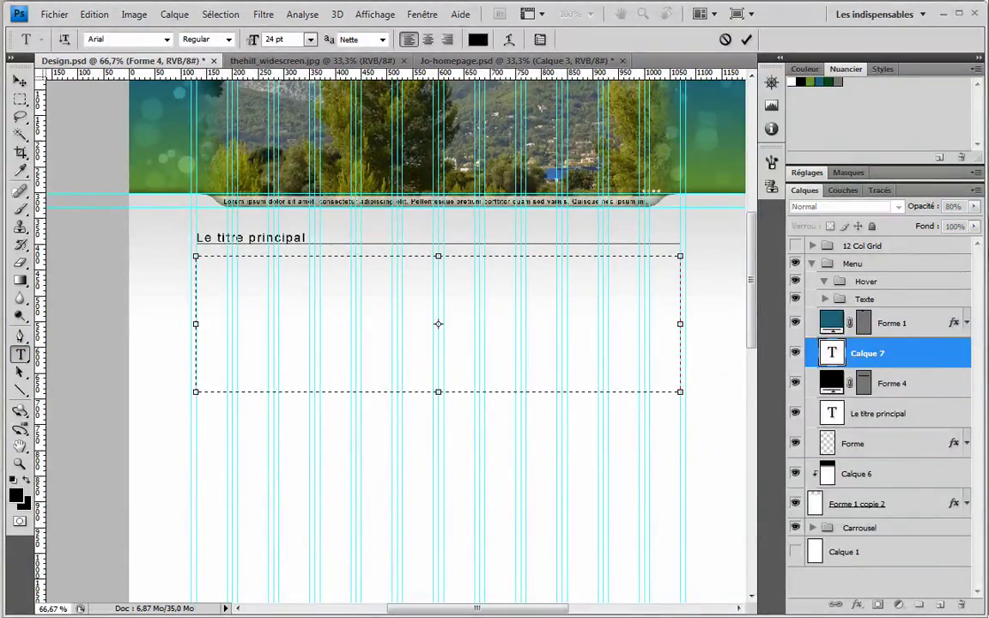
pyautogui.hotkey('alt', 'Tab')
pyautogui.moveTo(218, 286); pyautogui.dragTo(289, 320)
pyautogui.moveTo(294, 363); pyautogui.dragTo(176, 276)
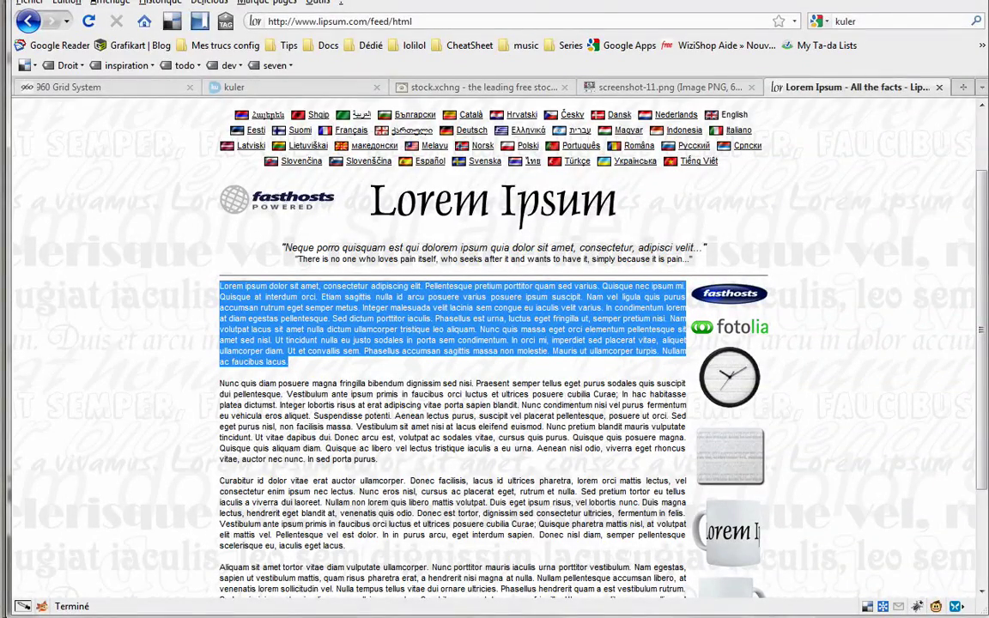
pyautogui.hotkey('alt', 'Tab')
pyautogui.hotkey('ctrl', 'v')
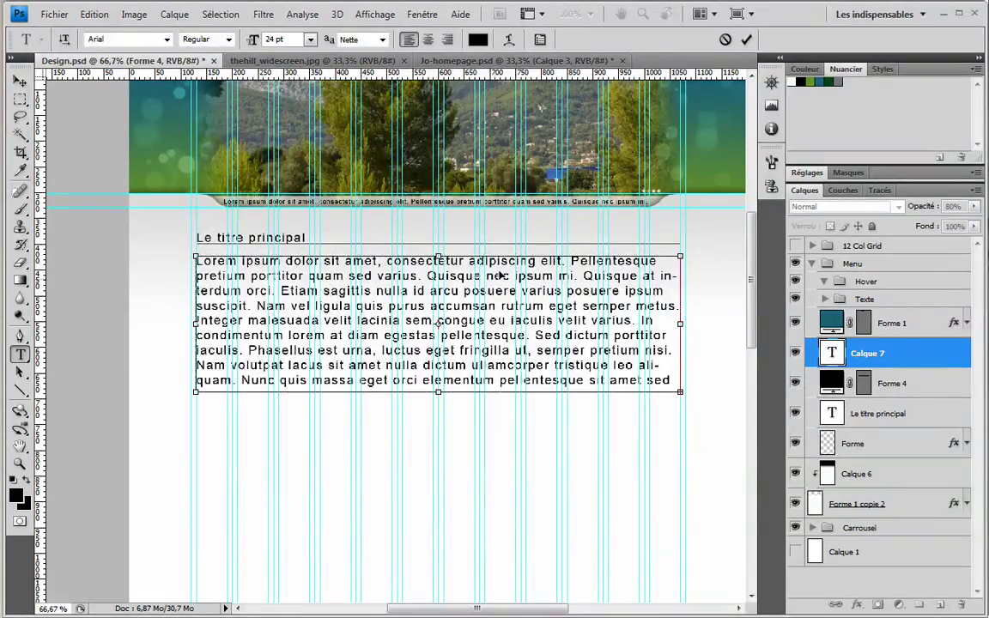
# Set the whole Lorem ipsum paragraph to 14 pt and hide the layout guides
pyautogui.hotkey('ctrl', 'a')
pyautogui.write('14')
pyautogui.press('Return')
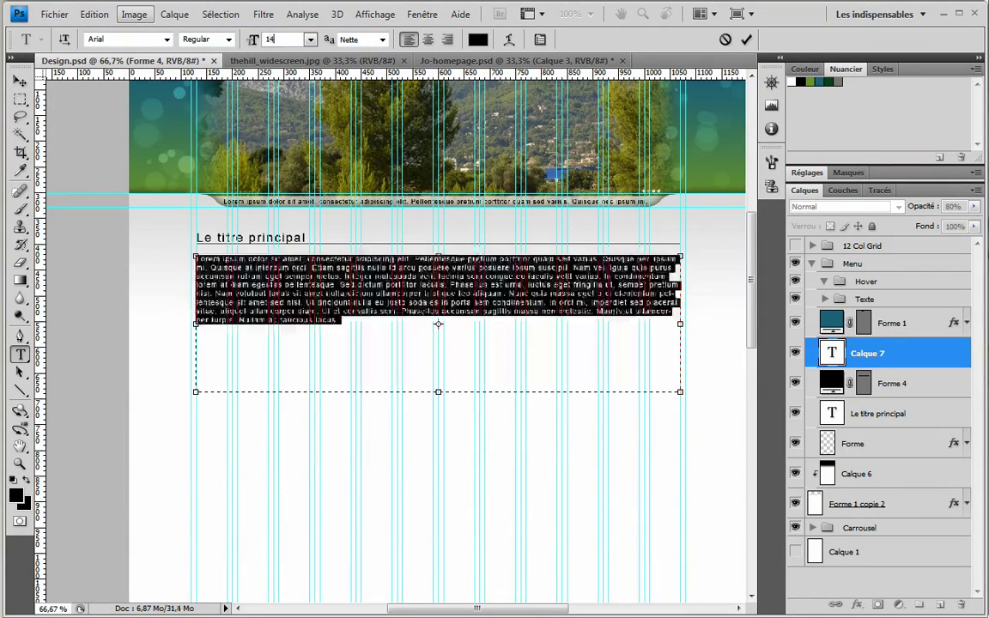
pyautogui.click(19, 80)
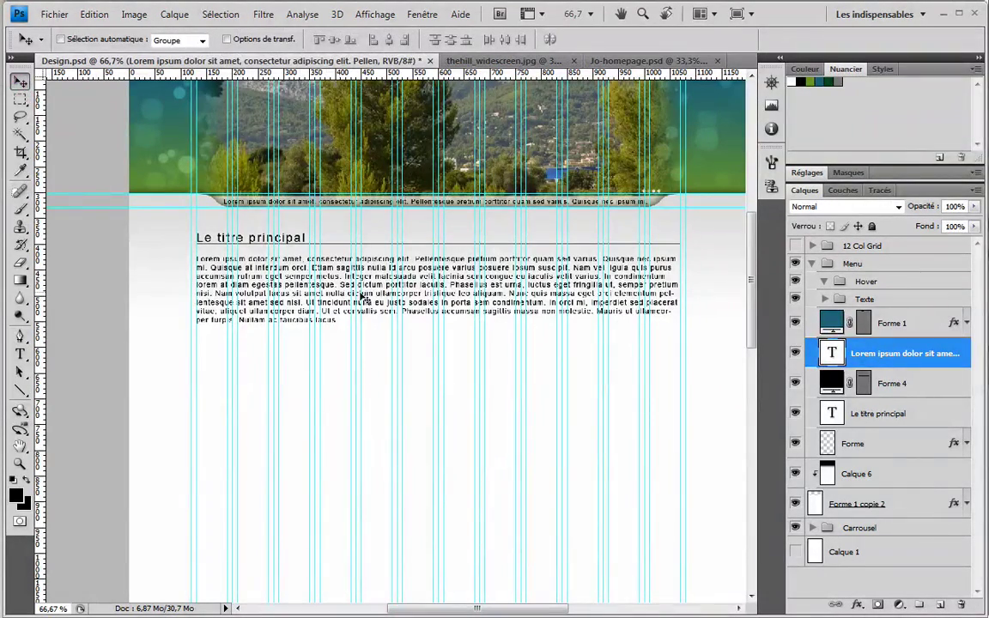
pyautogui.hotkey('ctrl', 'h')
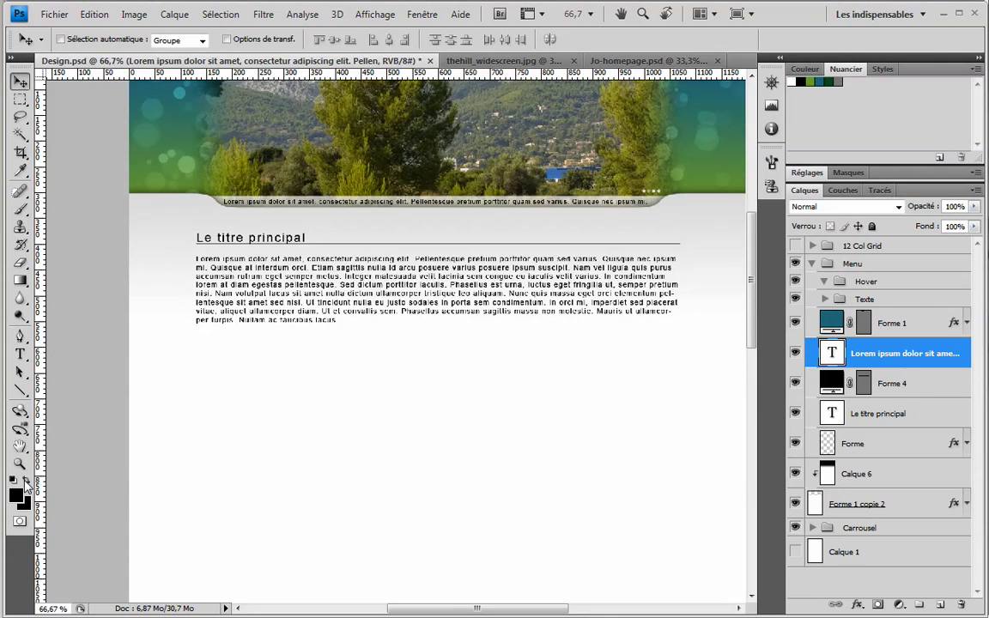
# Recolour the Lorem ipsum paragraph in the content area to medium grey
pyautogui.hotkey('ctrl', '+')
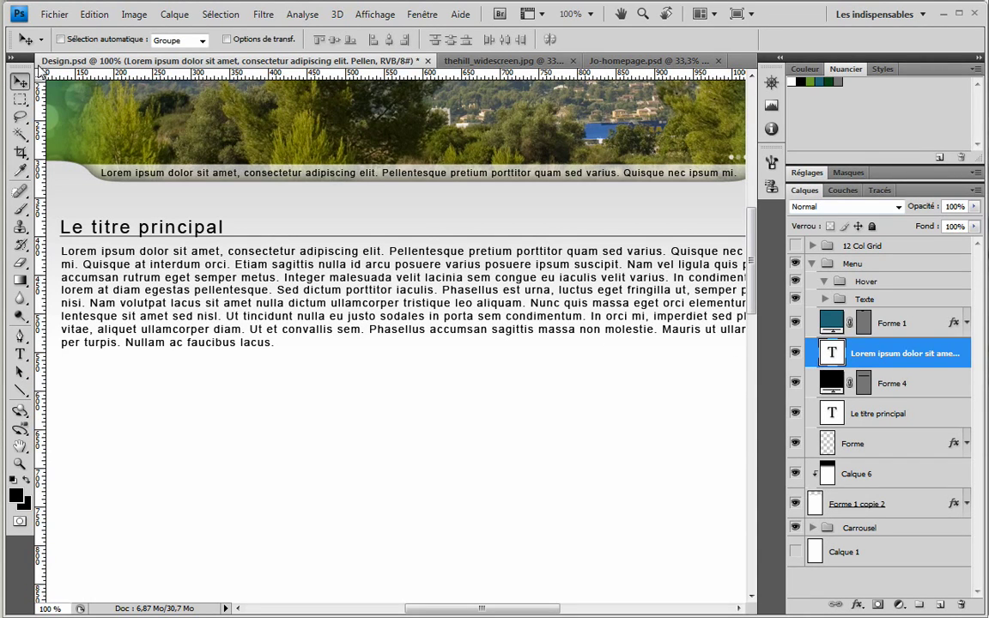
pyautogui.doubleClick(834, 352)
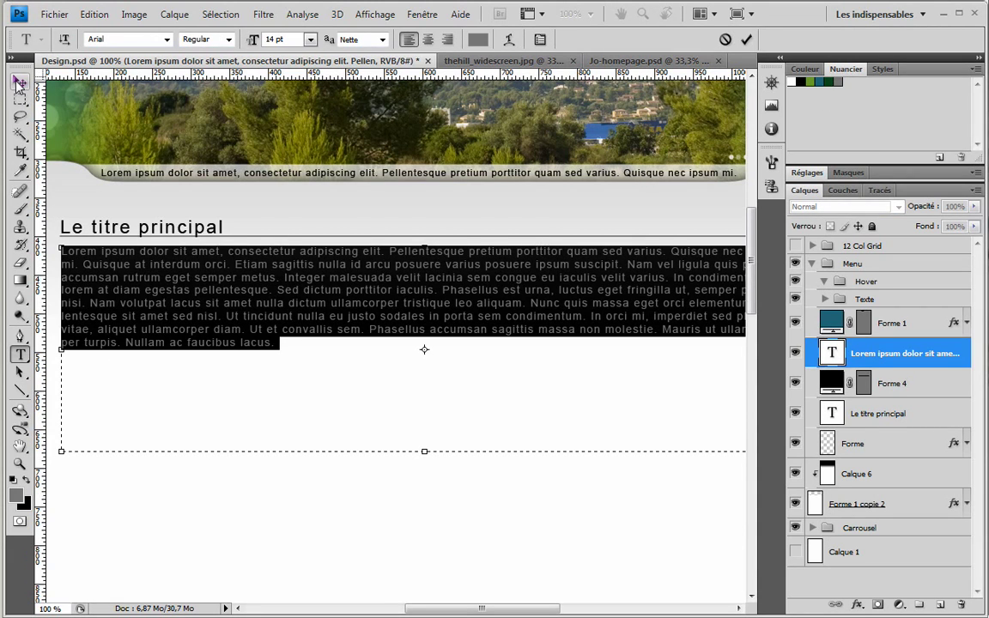
pyautogui.hotkey('ctrl', 'Return')
pyautogui.press('v')
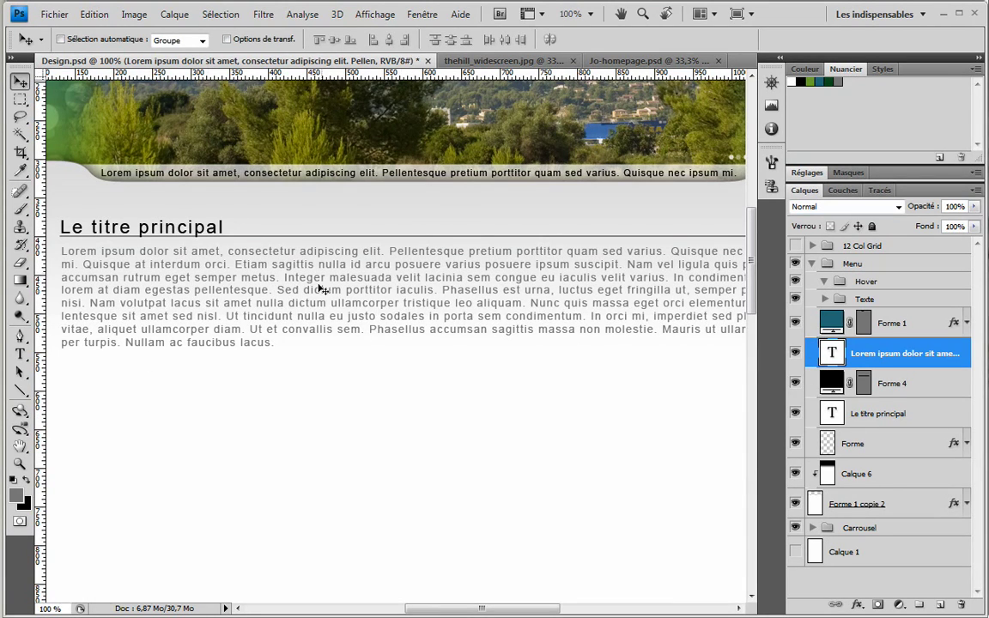
# Set the line spacing of the grey Lorem ipsum paragraph to 18 pt
pyautogui.doubleClick(830, 353)
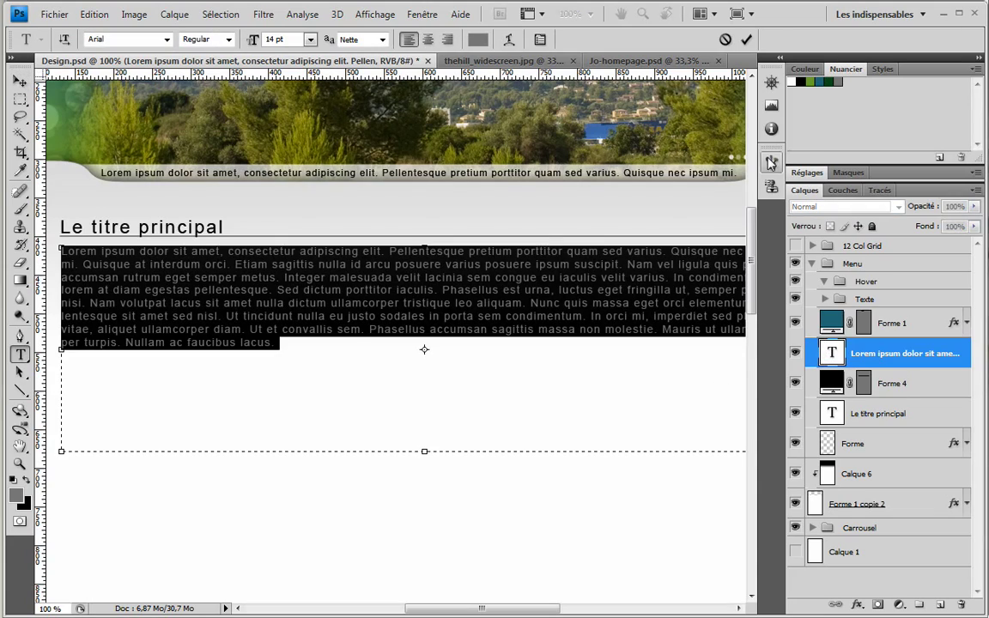
pyautogui.click(422, 15)
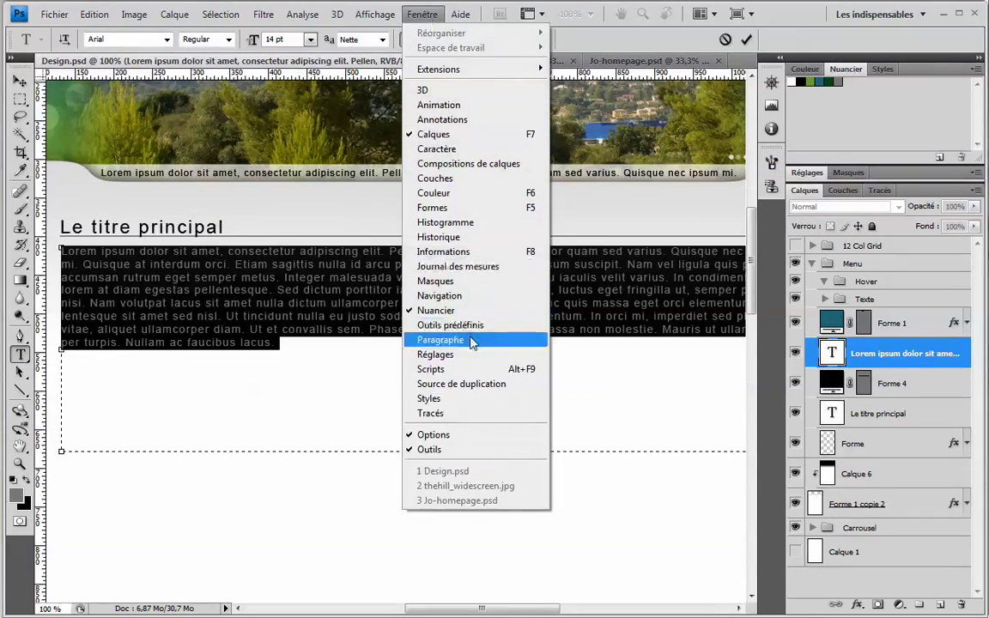
pyautogui.click(440, 340)
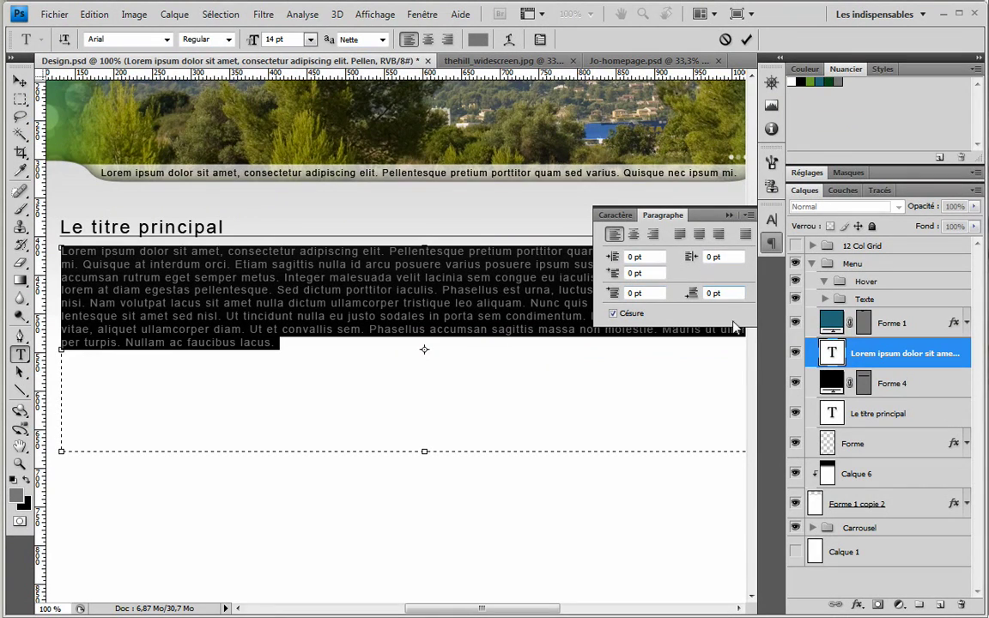
pyautogui.click(615, 214)
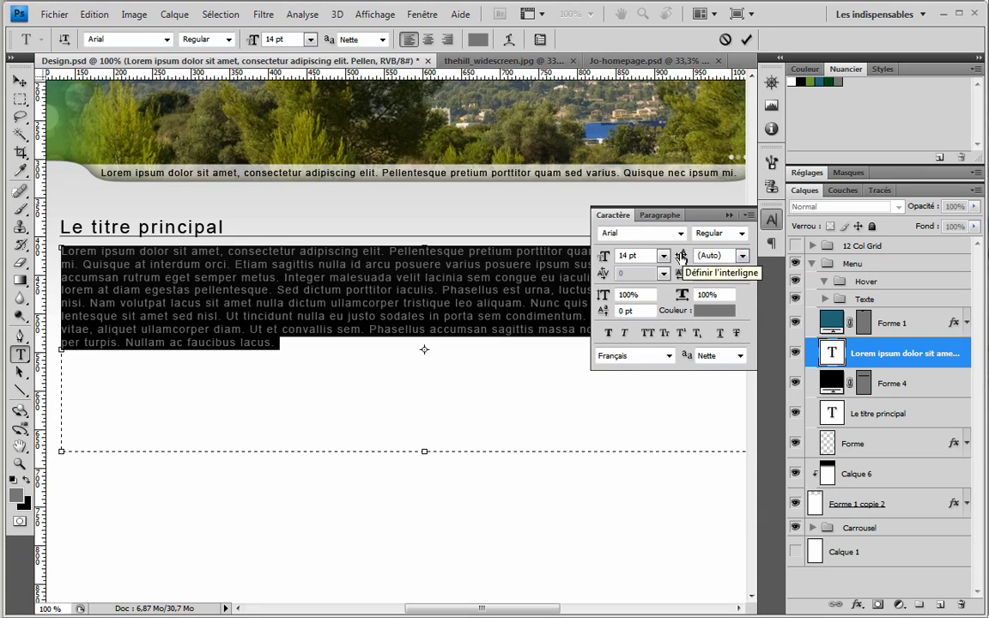
pyautogui.click(649, 256)
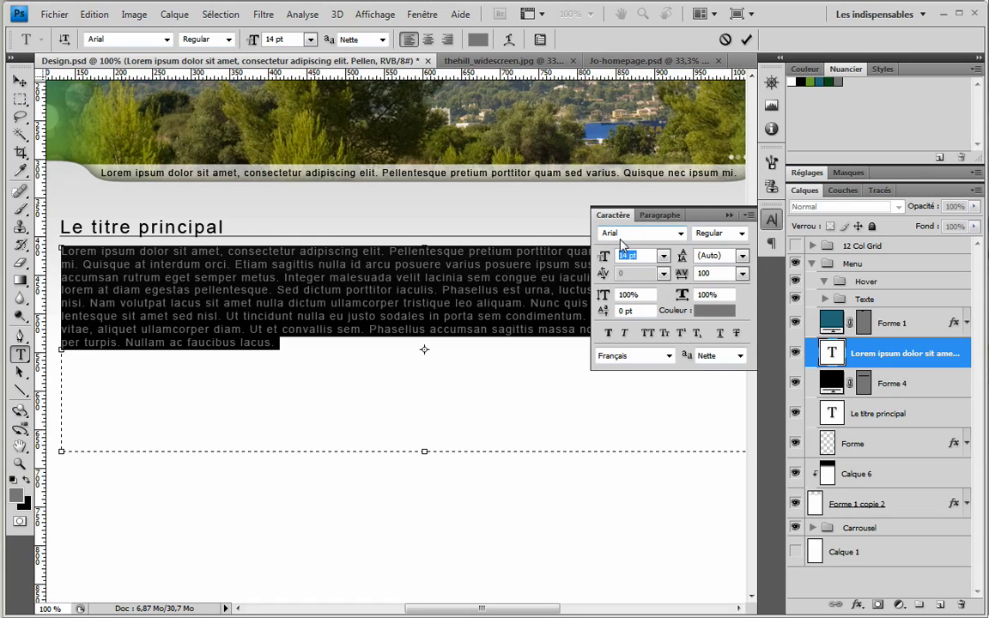
pyautogui.click(742, 257)
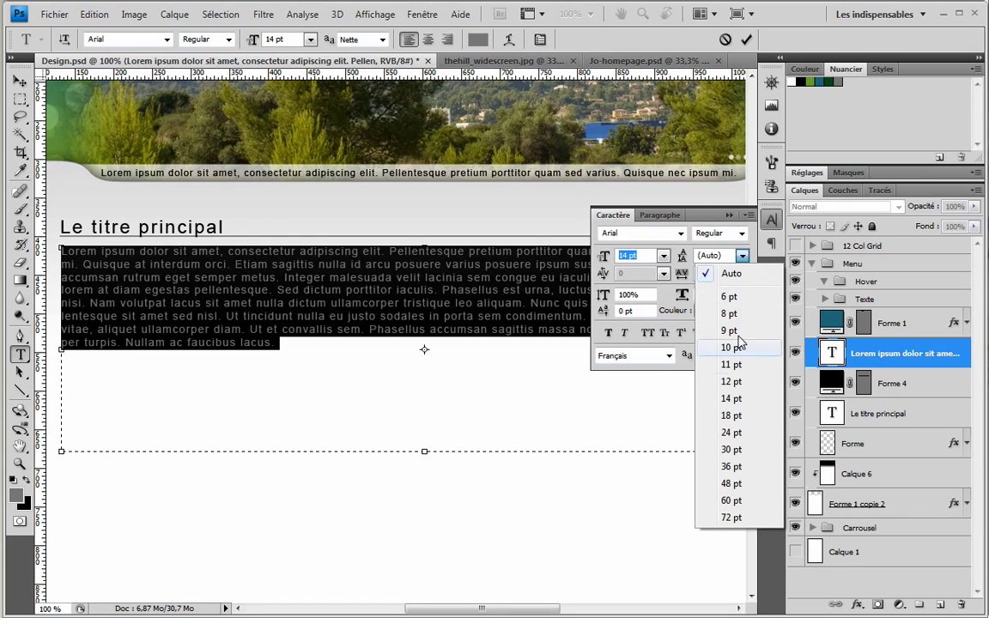
pyautogui.click(737, 416)
pyautogui.click(723, 260)
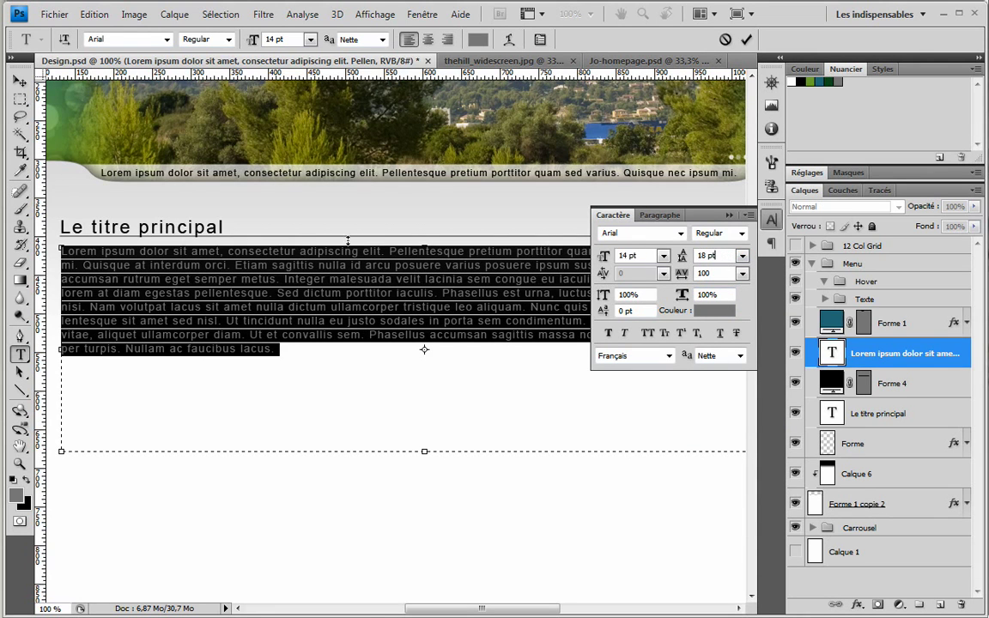
pyautogui.click(771, 220)
# Select the separator line's layer, Forme 4, and show the layout guides again
pyautogui.click(873, 394)
pyautogui.press('v')
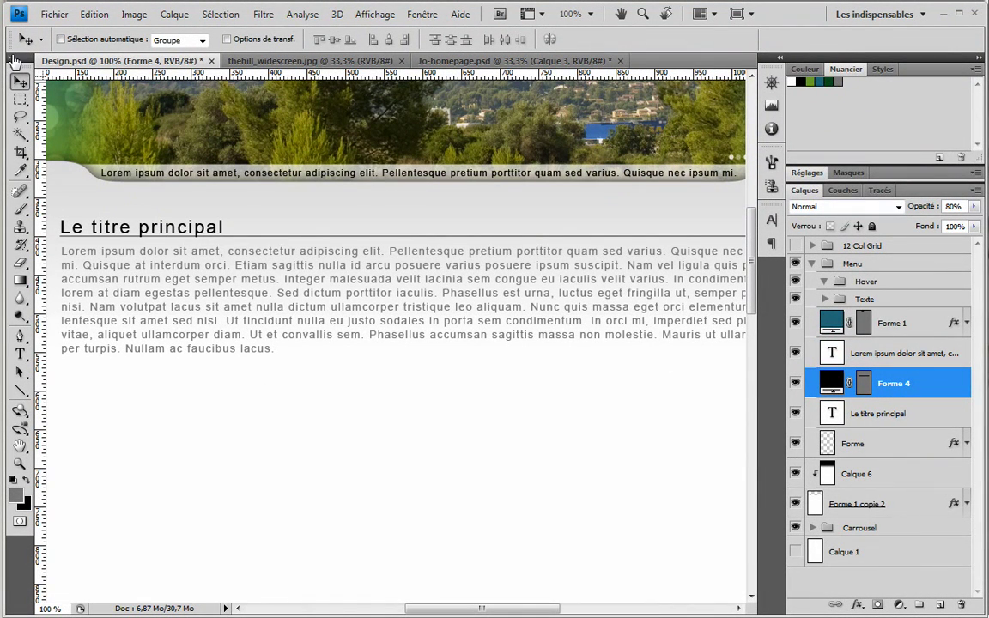
pyautogui.press('Down')
pyautogui.hscroll(-2, 359, 259)
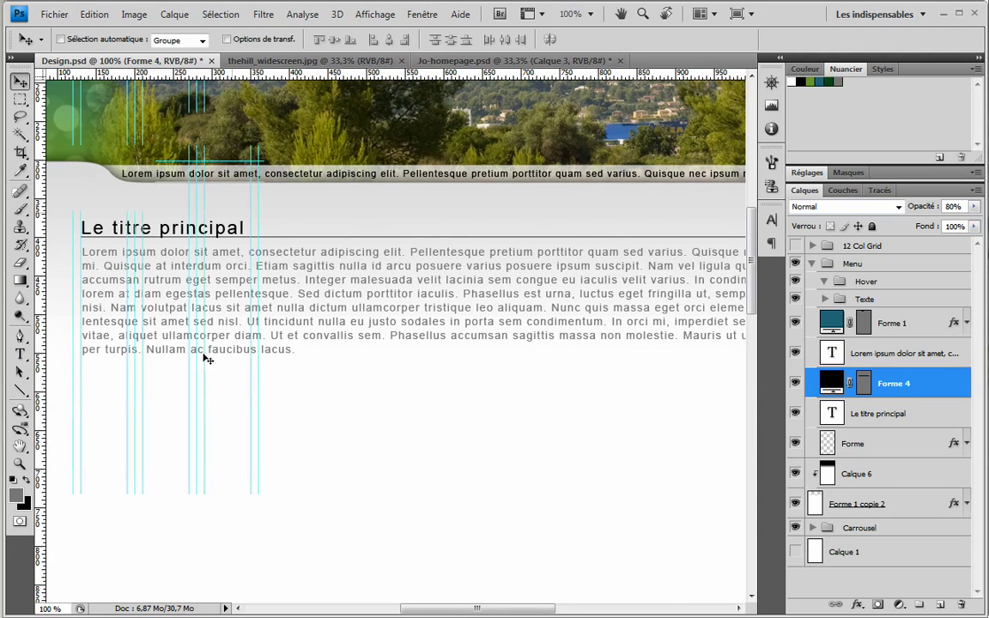
# Open logo.png from the Images library and bring the logo into Design.psd over the start of the Lorem ipsum paragraph
pyautogui.press('super+e')
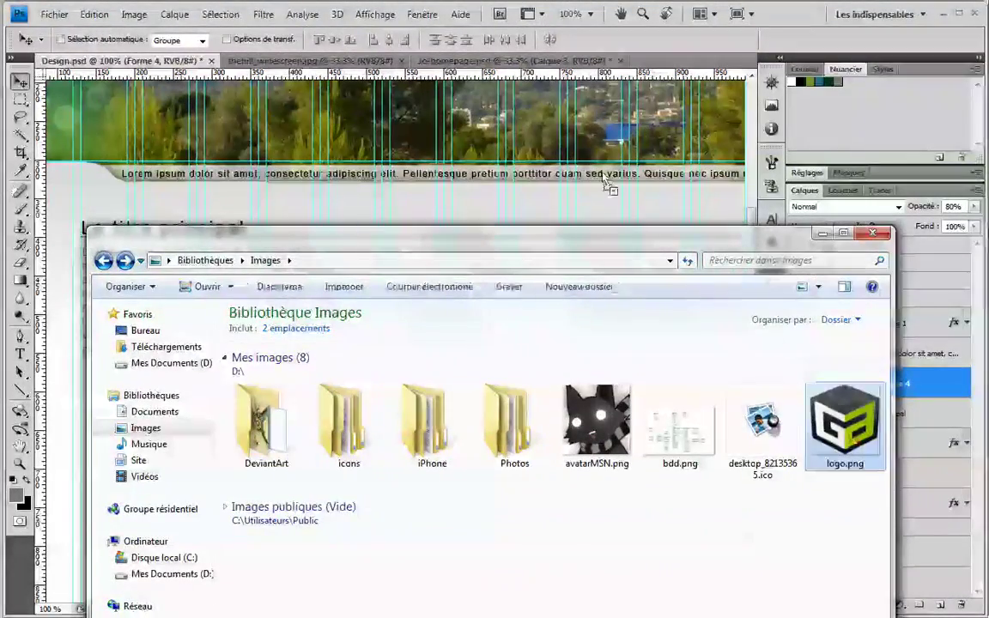
pyautogui.moveTo(608, 185); pyautogui.dragTo(445, 115)
pyautogui.moveTo(86, 62); pyautogui.dragTo(380, 285)
pyautogui.moveTo(396, 336); pyautogui.dragTo(150, 290)
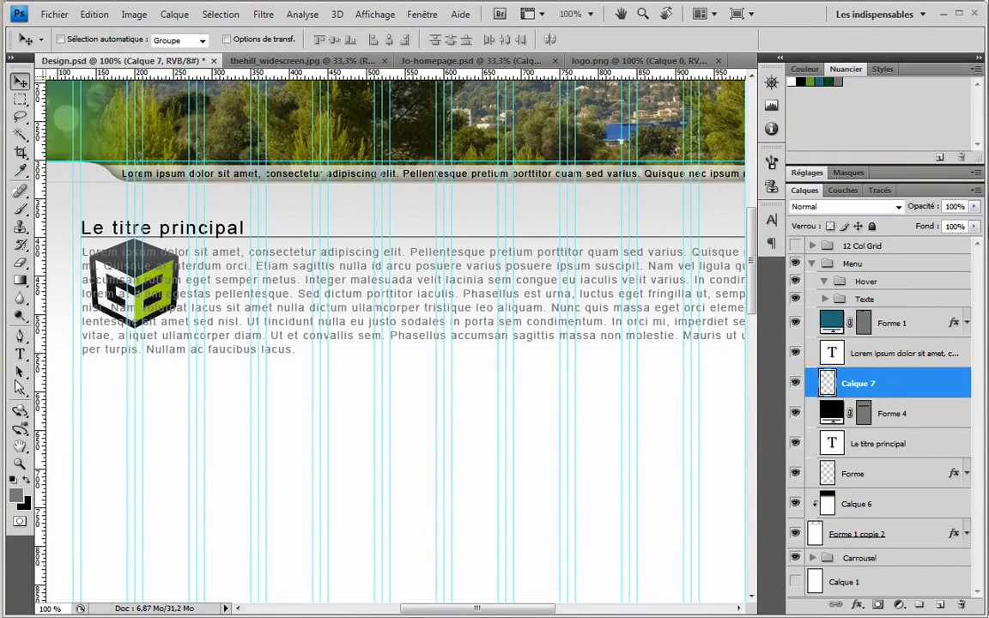
# Create a layer group named Contenu above the Menu group
pyautogui.moveTo(869, 387); pyautogui.dragTo(942, 346)
pyautogui.click(850, 264)
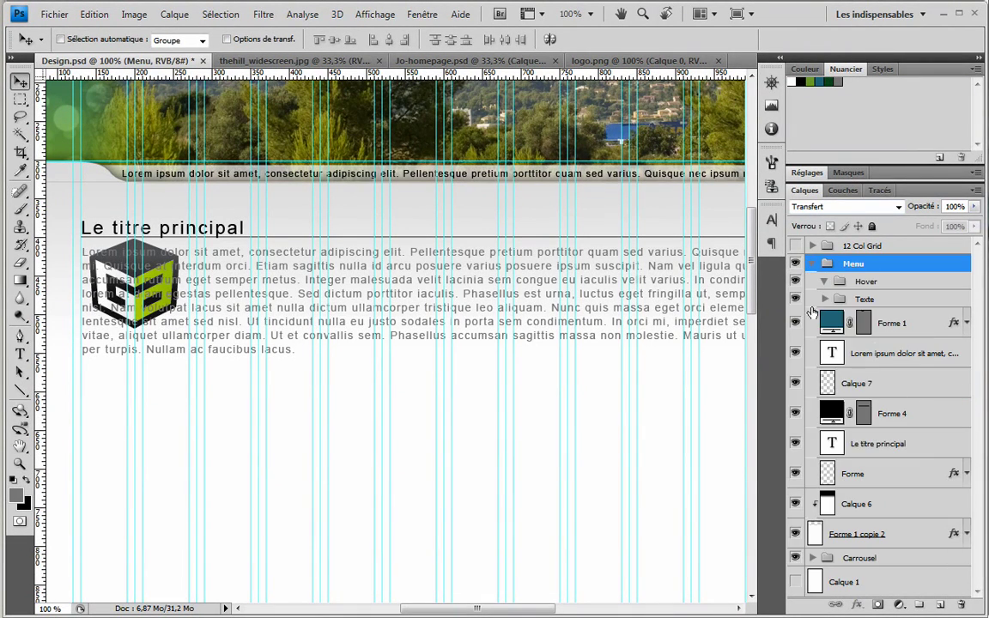
pyautogui.click(920, 605)
pyautogui.doubleClick(859, 264)
pyautogui.write('c')
pyautogui.press('Return')
# Examine which page elements the layers in the Menu group correspond to by toggling their visibility and viewing the page header
pyautogui.click(897, 371)
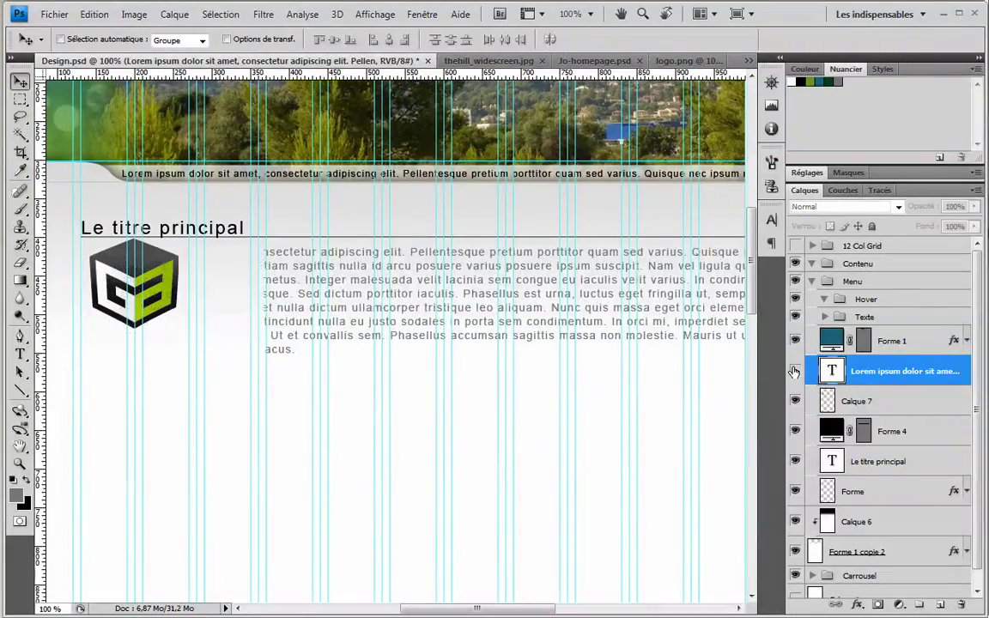
pyautogui.click(893, 341)
pyautogui.click(795, 341)
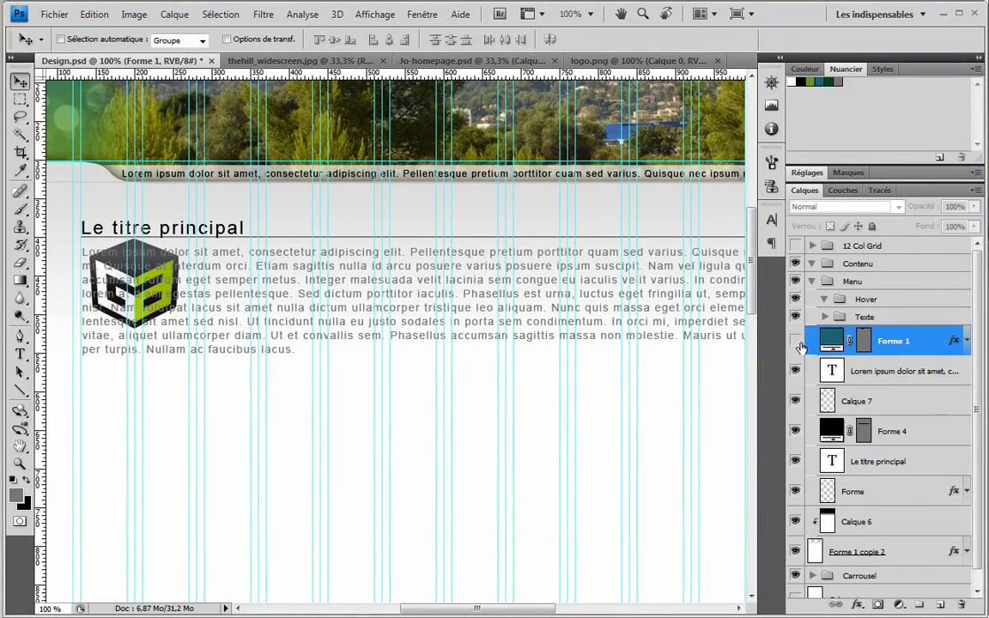
pyautogui.click(795, 342)
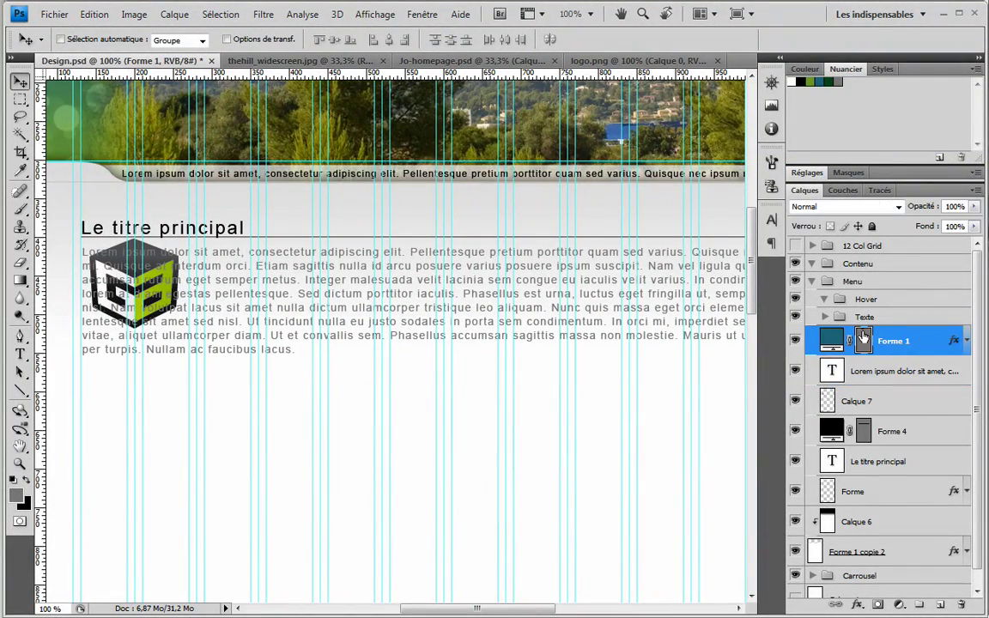
pyautogui.scroll(1, 477, 299)
pyautogui.moveTo(556, 326); pyautogui.dragTo(321, 409)
pyautogui.press('z')
pyautogui.keyDown('alt'); pyautogui.click(476, 356); pyautogui.keyUp('alt')
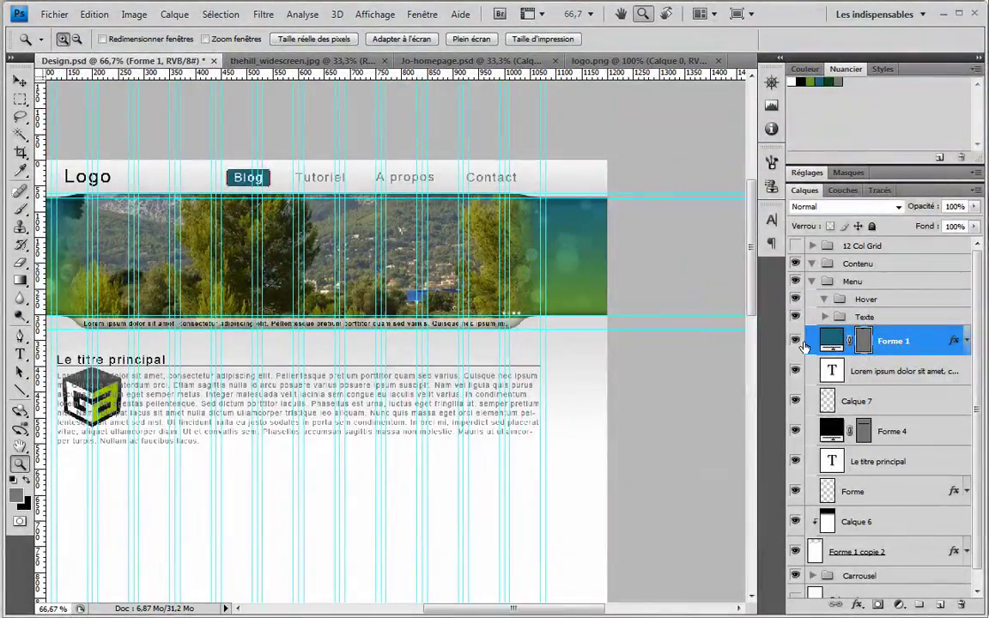
pyautogui.moveTo(440, 375); pyautogui.dragTo(587, 284)
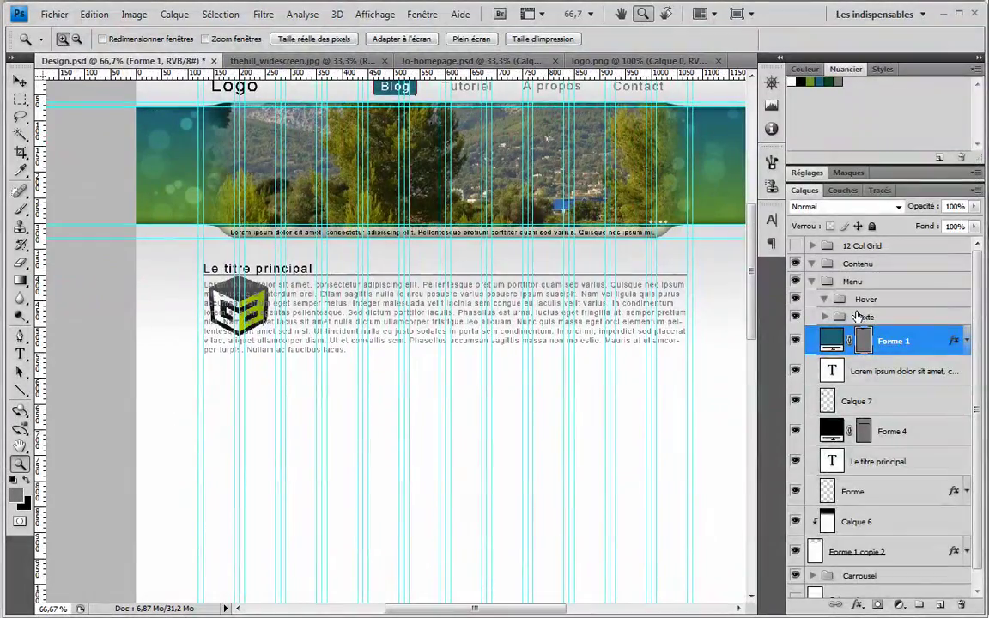
pyautogui.click(811, 281)
pyautogui.click(810, 282)
# Move the Lorem ipsum paragraph, logo, separator line and "Le titre principal" layers from the Menu group into the Contenu group
pyautogui.moveTo(902, 371); pyautogui.dragTo(868, 262)
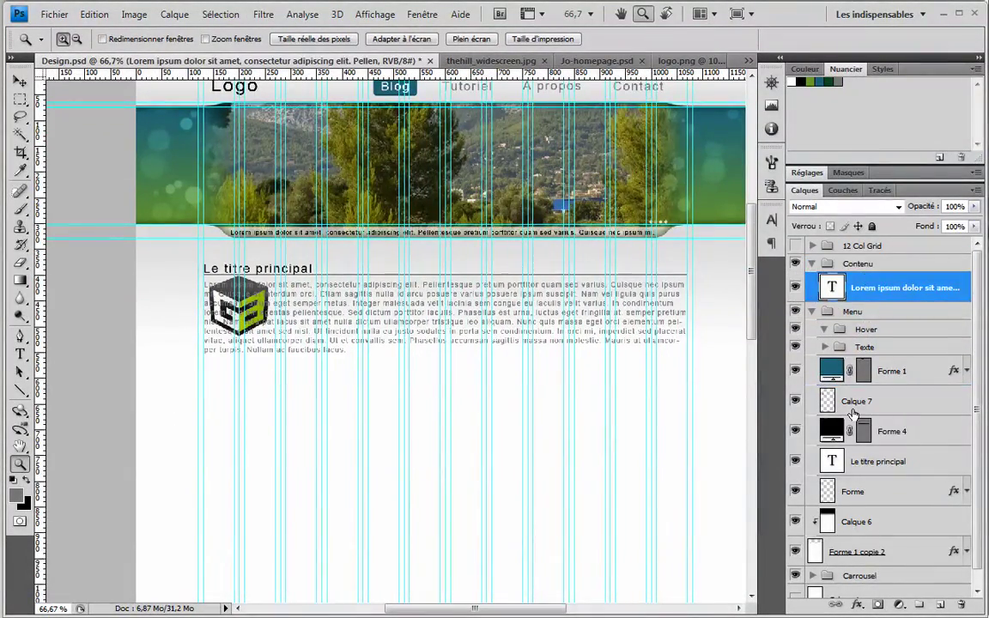
pyautogui.click(808, 402)
pyautogui.moveTo(833, 402); pyautogui.dragTo(850, 302)
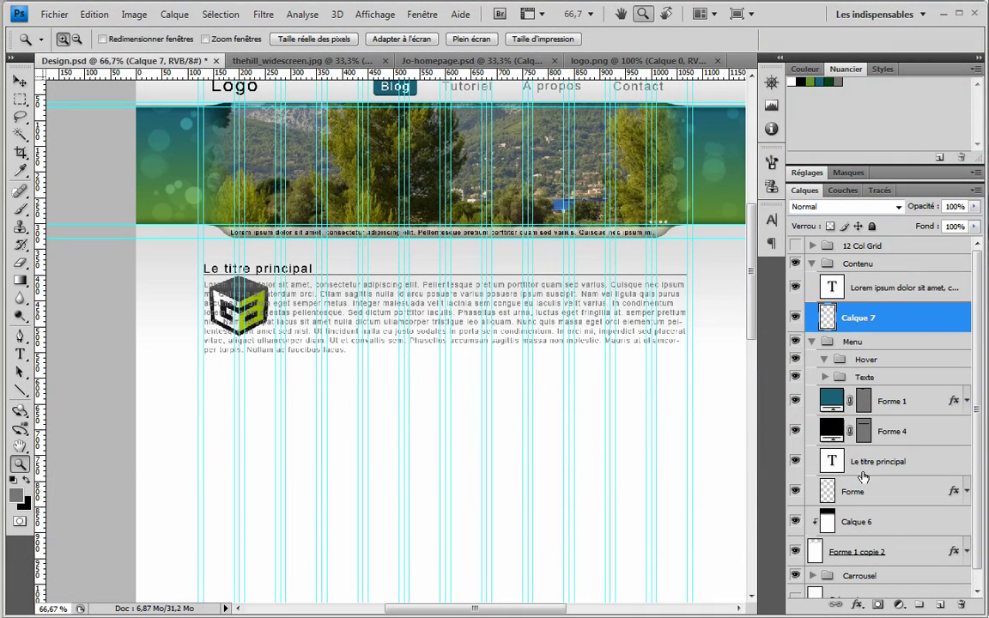
pyautogui.click(893, 431)
pyautogui.moveTo(884, 461); pyautogui.dragTo(855, 333)
pyautogui.keyDown('ctrl'); pyautogui.click(893, 431); pyautogui.keyUp('ctrl')
pyautogui.click(282, 302)
pyautogui.click(282, 302)
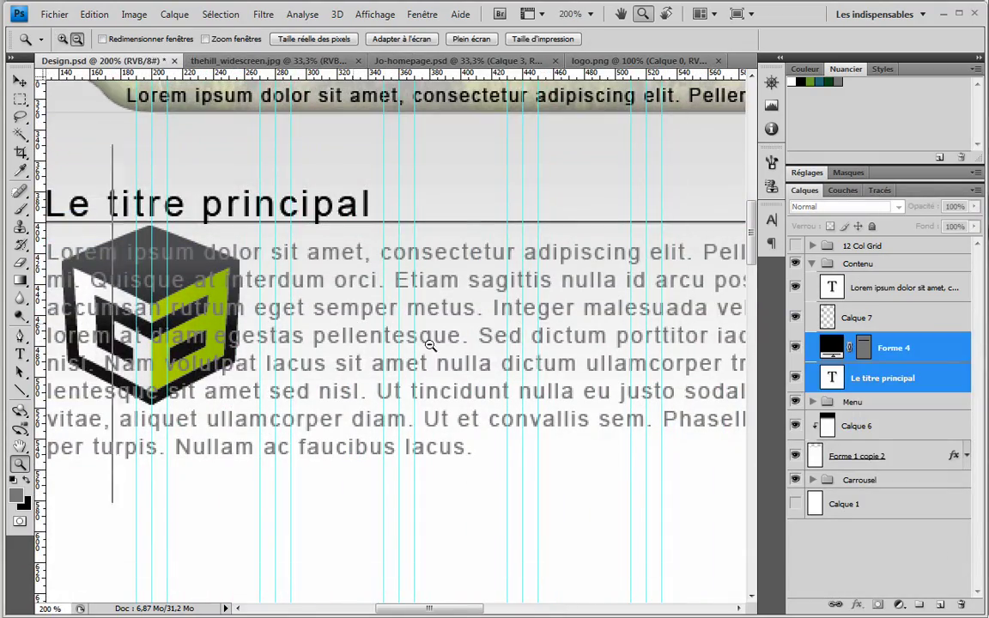
pyautogui.keyDown('alt'); pyautogui.click(333, 336); pyautogui.keyUp('alt')
pyautogui.keyDown('alt'); pyautogui.click(440, 348); pyautogui.keyUp('alt')
pyautogui.click(360, 303)
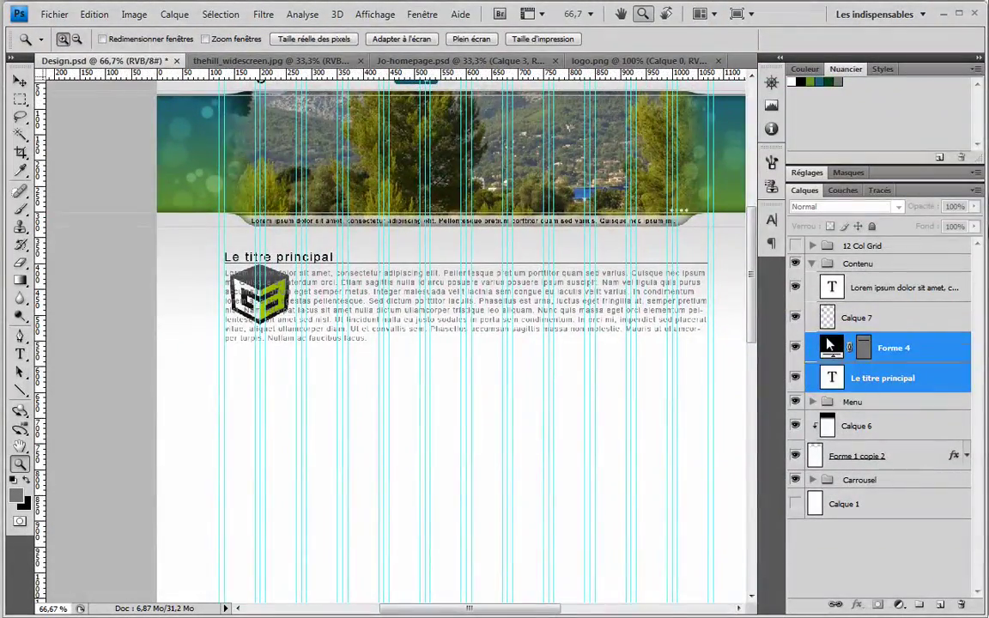
# Reorder the Contenu group so the logo layer, Calque 7, sits above the Lorem ipsum paragraph layer
pyautogui.click(854, 318)
pyautogui.keyDown('shift'); pyautogui.click(893, 288); pyautogui.keyUp('shift')
pyautogui.moveTo(507, 274); pyautogui.dragTo(391, 266)
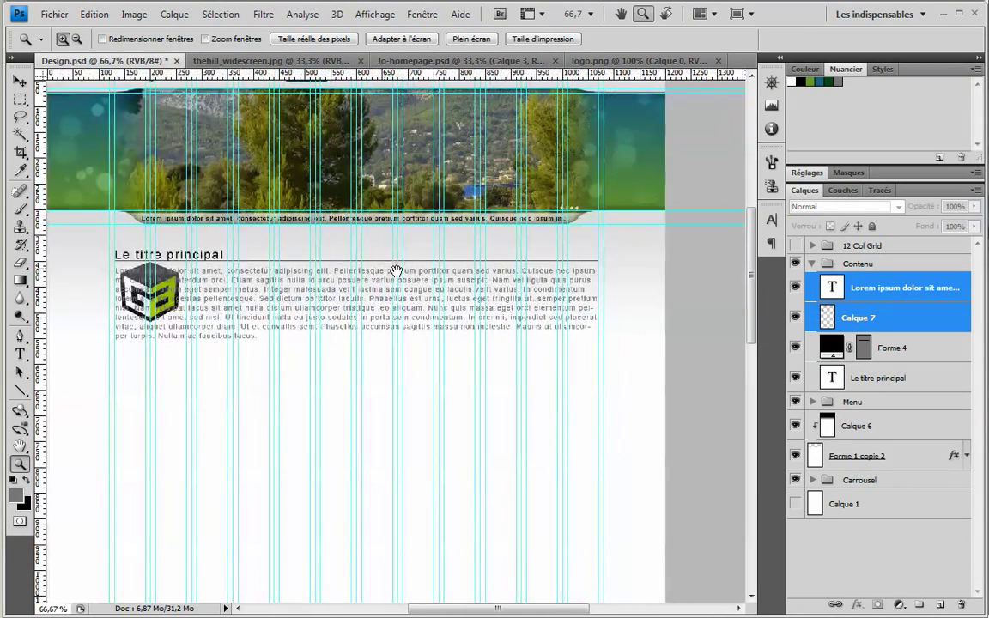
pyautogui.click(859, 378)
pyautogui.moveTo(867, 312)
pyautogui.mouseDown()
pyautogui.moveTo(872, 273)
pyautogui.moveTo(879, 307)
pyautogui.mouseUp()
pyautogui.click(879, 320)
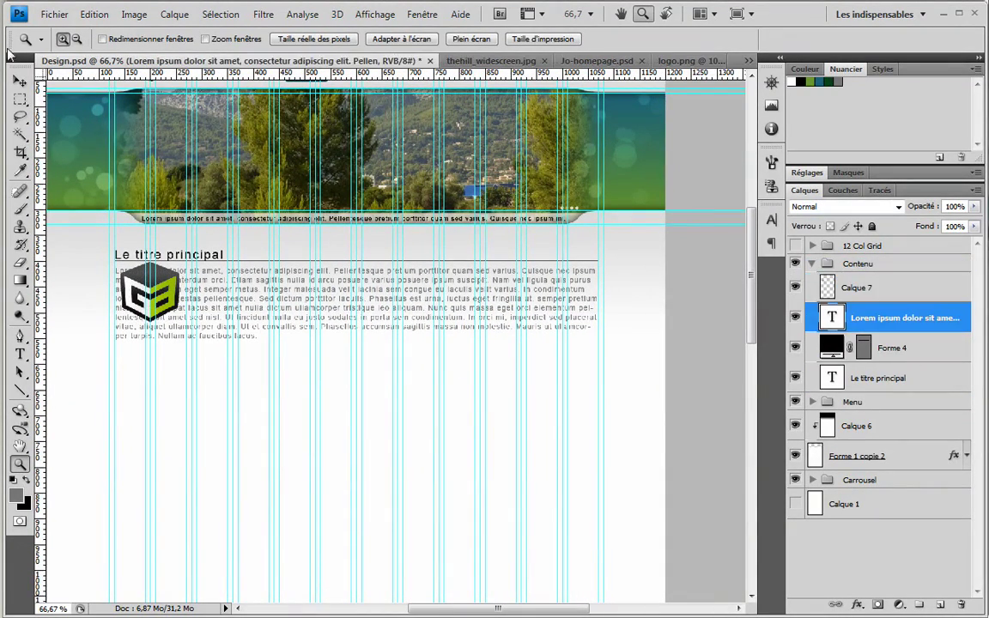
# Shift the heading "Le titre principal" right to the third column's starting guide, and select the separator line's layer
pyautogui.press('v')
pyautogui.click(855, 381)
pyautogui.moveTo(152, 239); pyautogui.dragTo(291, 260)
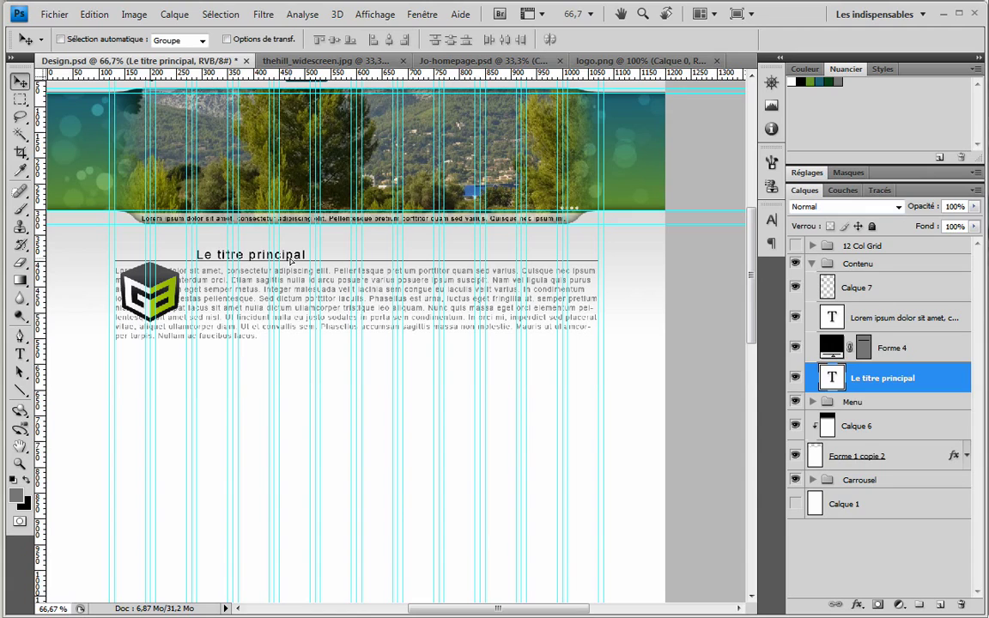
pyautogui.click(851, 348)
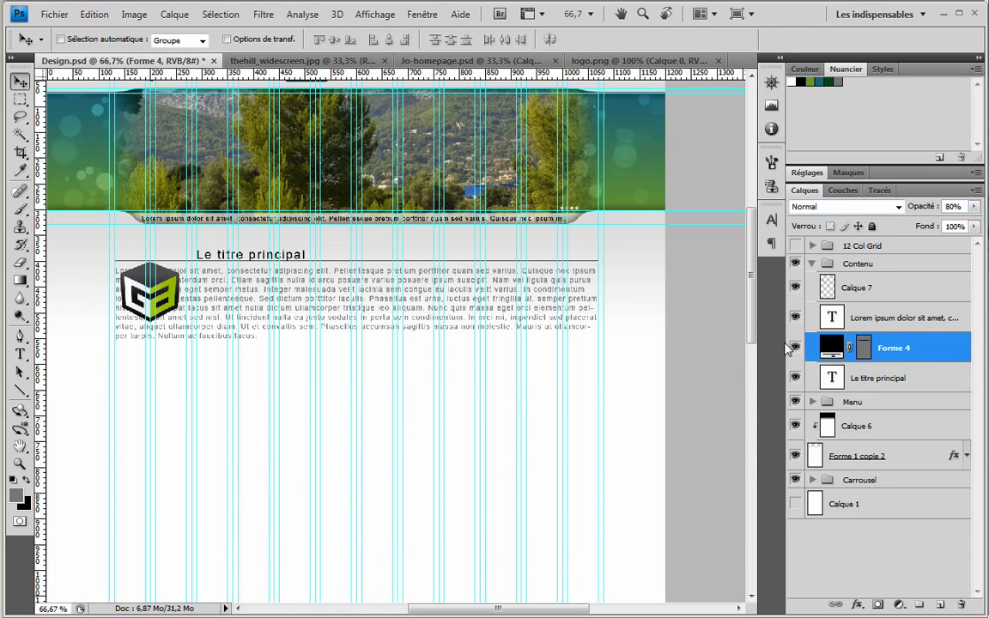
pyautogui.hotkey('ctrl', 'g')
pyautogui.hotkey('ctrl', 'e')
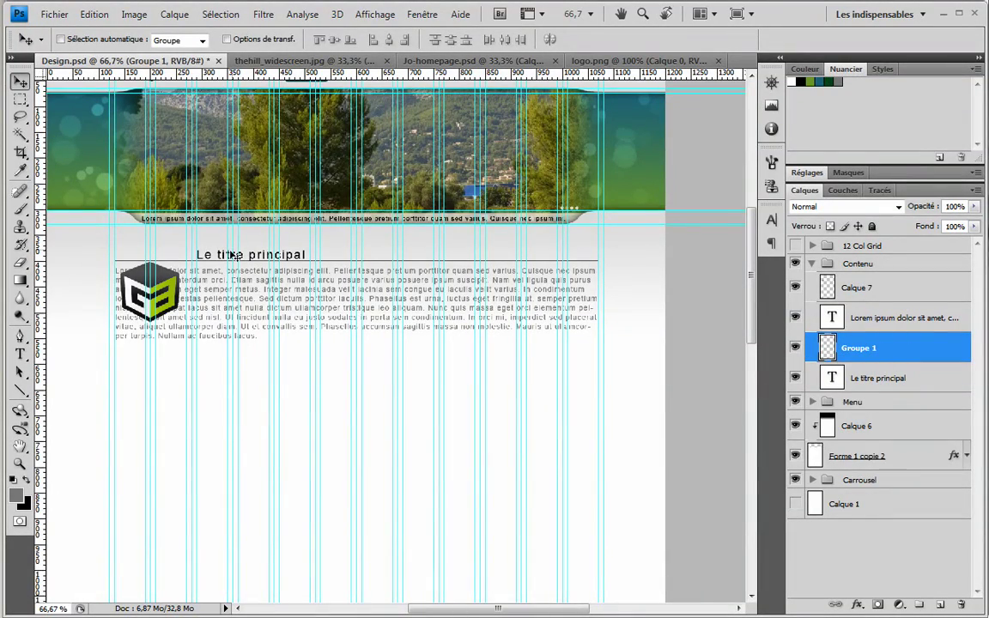
pyautogui.hotkey('ctrl', 'z')
pyautogui.hotkey('ctrl', 'alt', 'z')
pyautogui.hotkey('ctrl', 'alt', 'z')
pyautogui.hotkey('ctrl', 'alt', 'z')
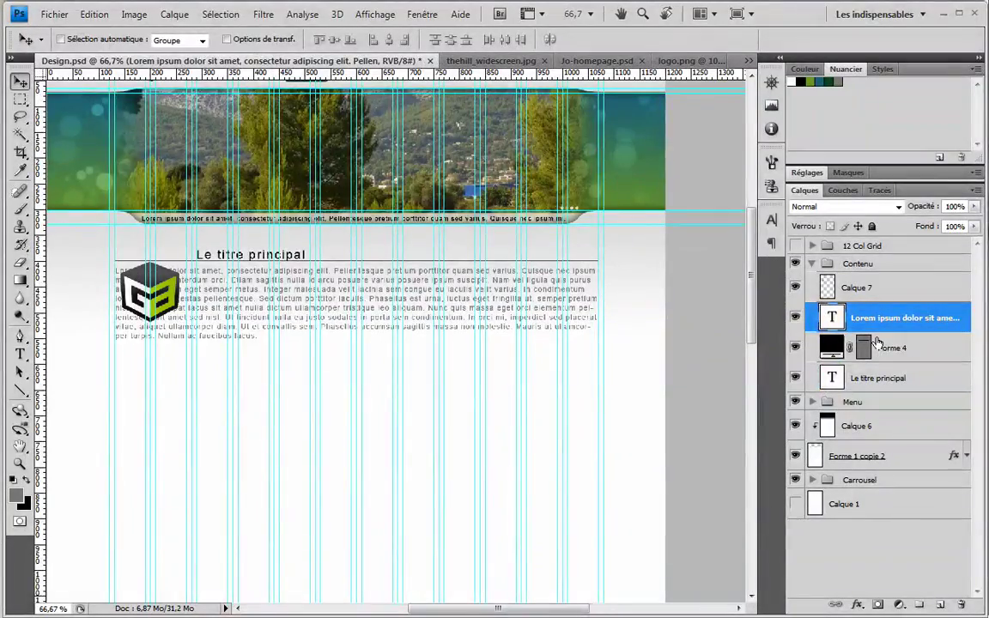
# Rasterize the separator line Forme 4 by putting it in its own group and merging that group into a single layer
pyautogui.click(869, 354)
pyautogui.press('e')
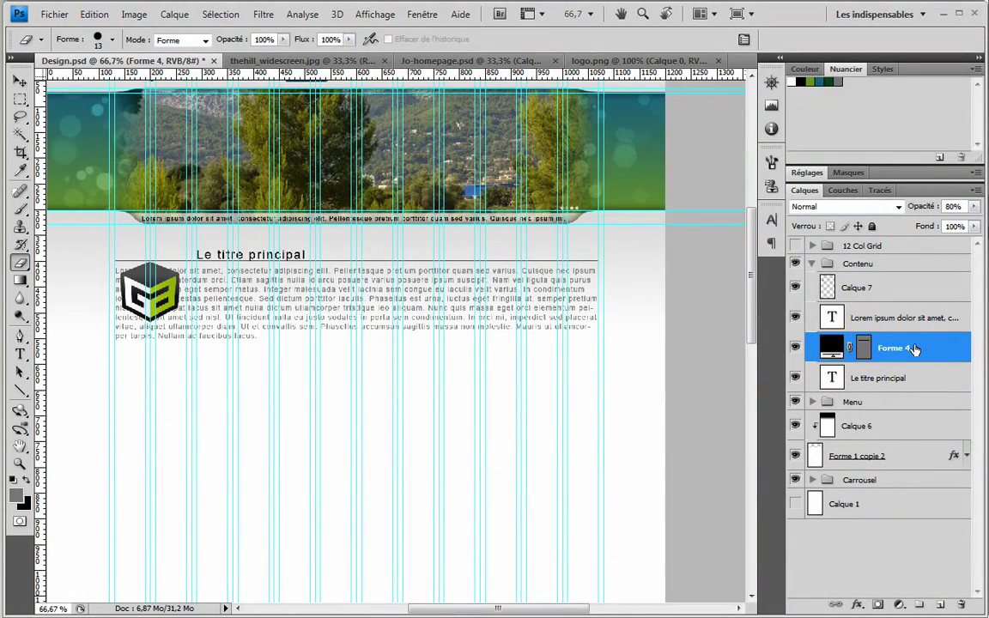
pyautogui.click(860, 350)
pyautogui.hotkey('ctrl', 'g')
pyautogui.hotkey('ctrl', 'e')
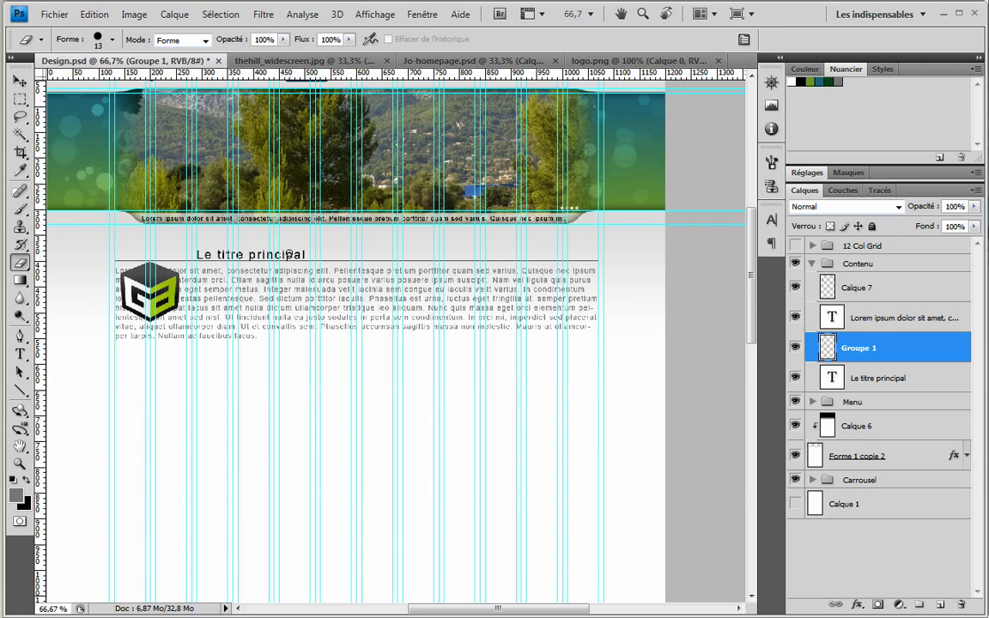
# Move the separator line right to start under the heading, and fade its right end with a 76 px Eraser at 0% hardness
pyautogui.click(21, 83)
pyautogui.moveTo(204, 266); pyautogui.dragTo(291, 270)
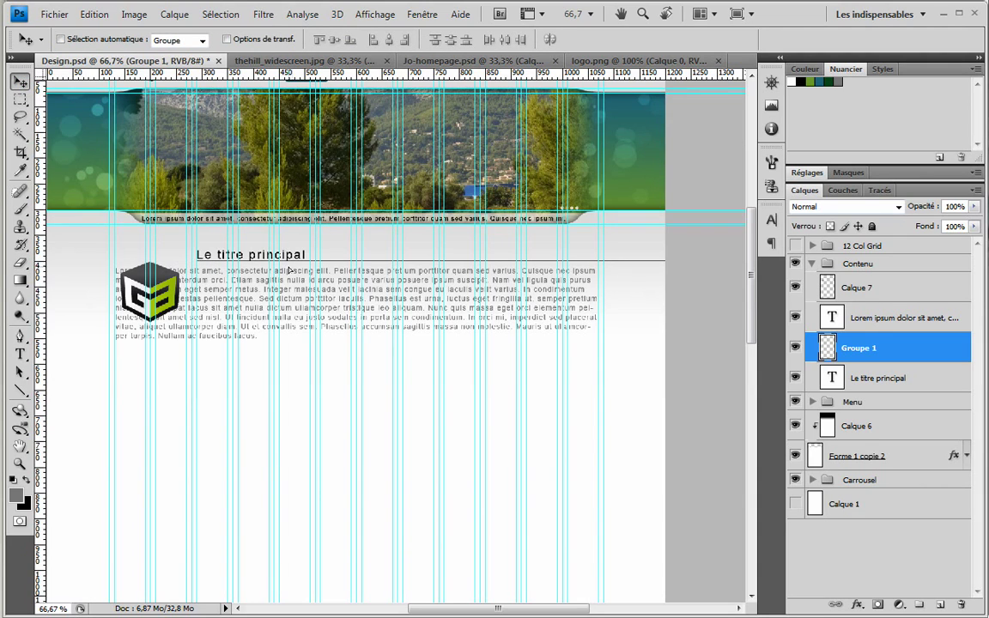
pyautogui.press('e')
pyautogui.rightClick(576, 261)
pyautogui.moveTo(592, 292); pyautogui.dragTo(646, 292)
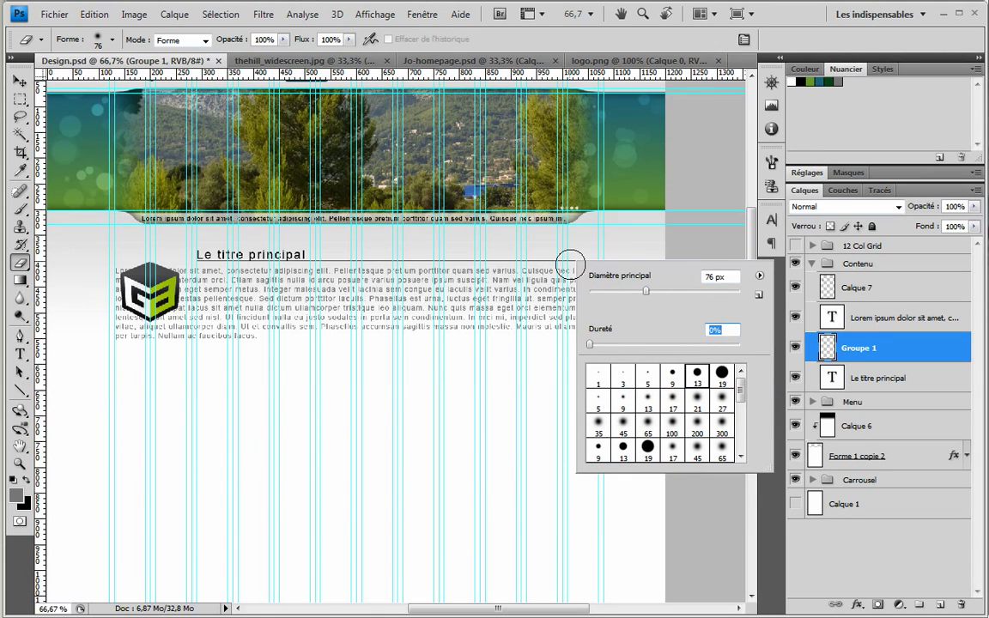
pyautogui.press('Return')
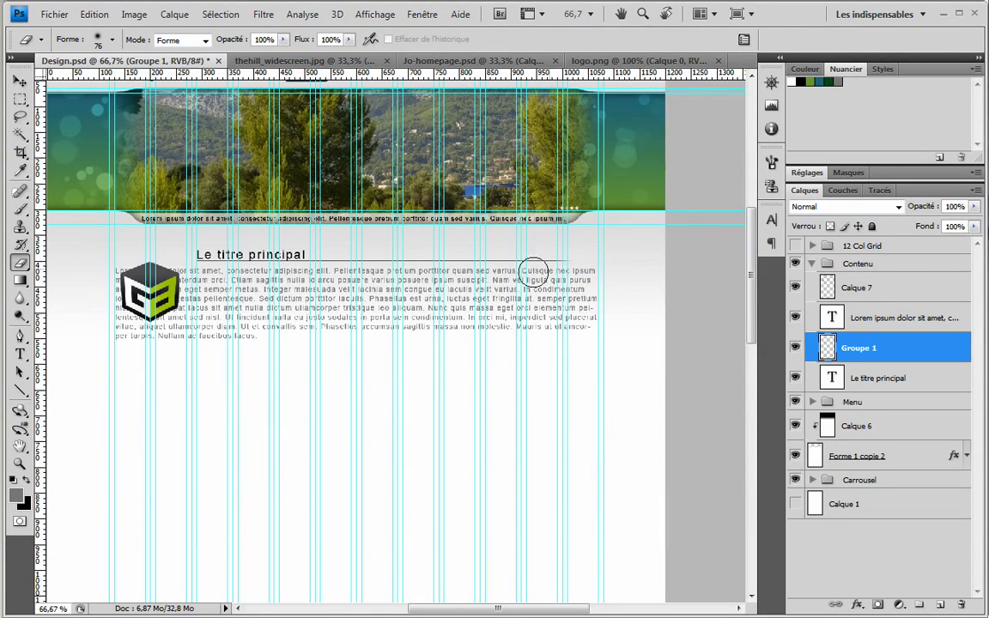
pyautogui.click(19, 80)
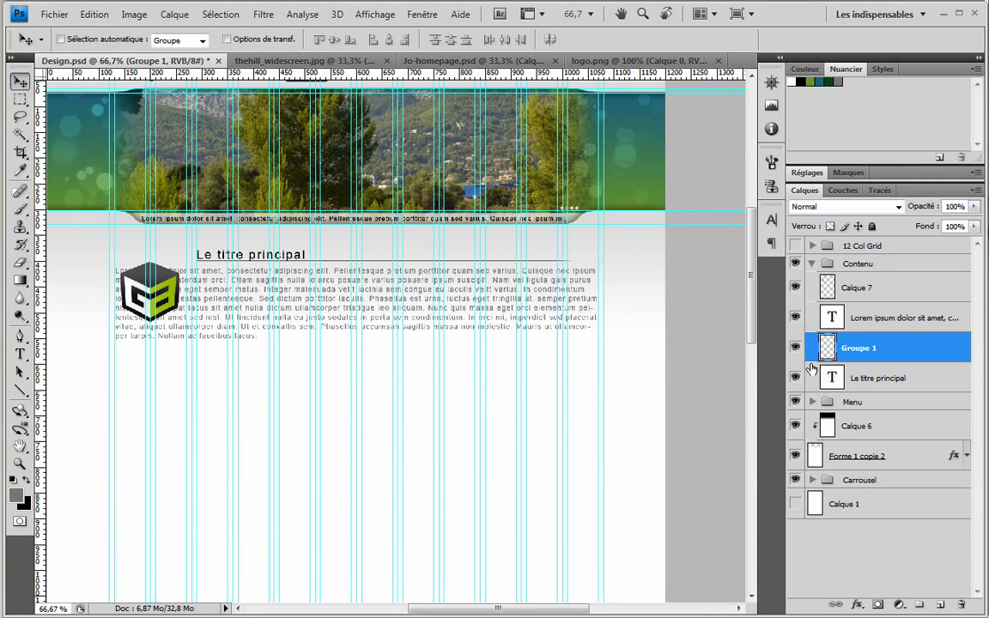
# Narrow the Lorem ipsum paragraph's text box so its left edge aligns with the start of the heading "Le titre principal"
pyautogui.doubleClick(832, 378)
pyautogui.doubleClick(831, 317)
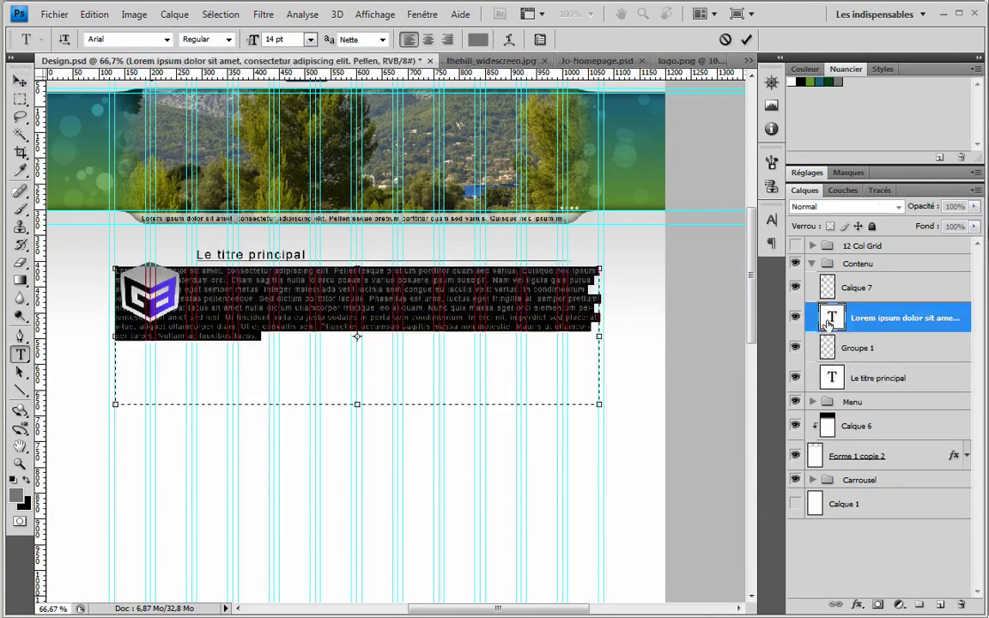
pyautogui.moveTo(116, 405); pyautogui.dragTo(197, 405)
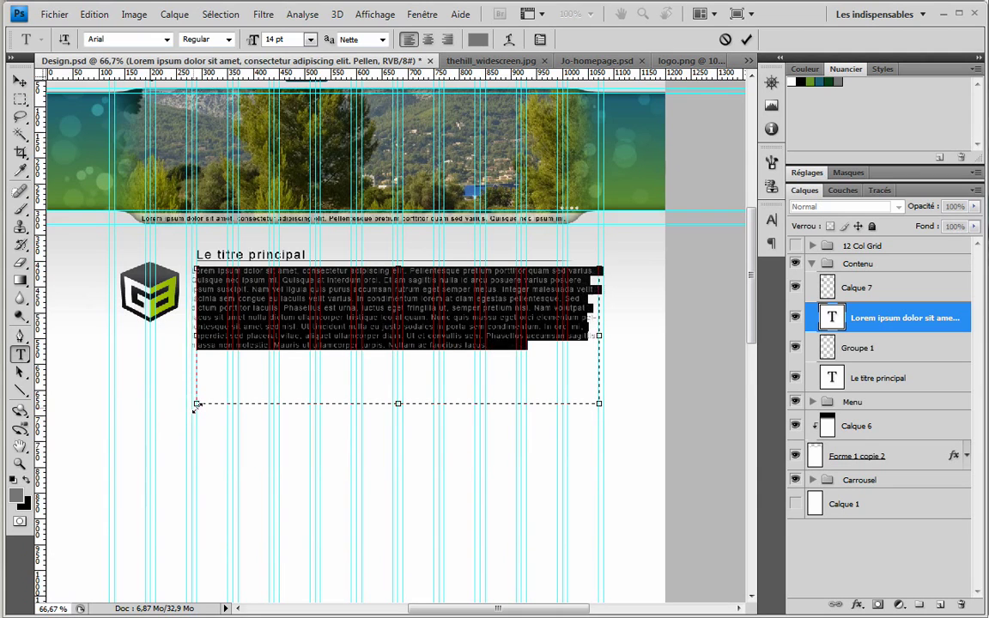
pyautogui.click(19, 81)
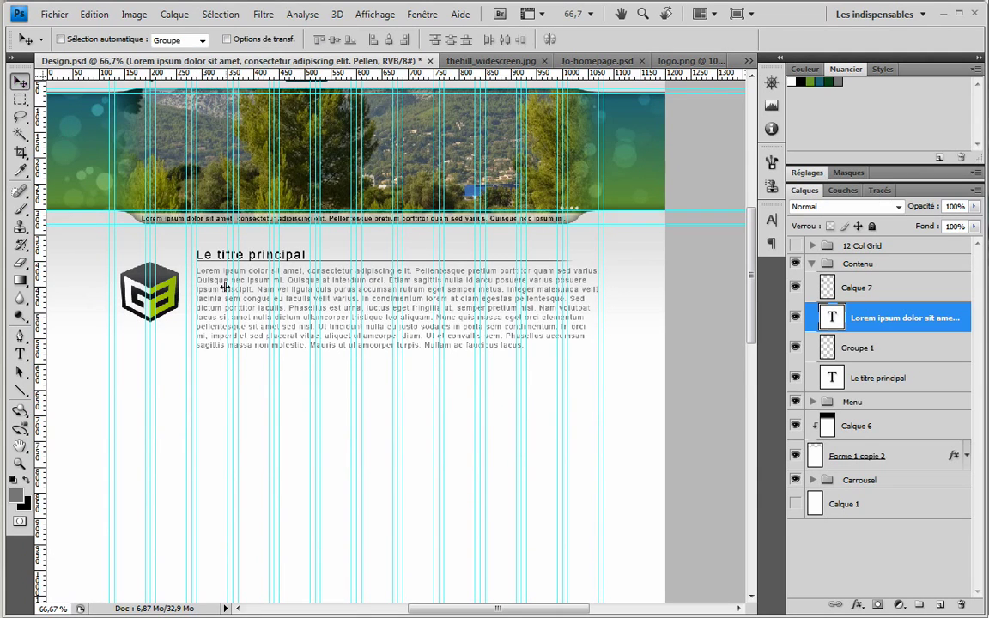
# Move the logo in Calque 7 slightly down beside the paragraph
pyautogui.click(863, 349)
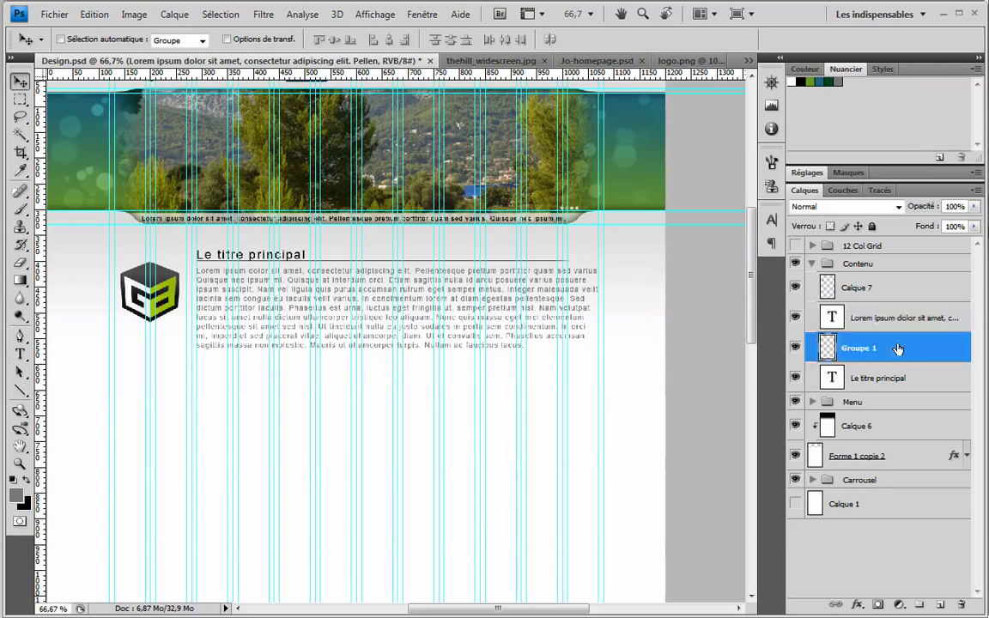
pyautogui.click(863, 290)
pyautogui.moveTo(171, 290); pyautogui.dragTo(169, 303)
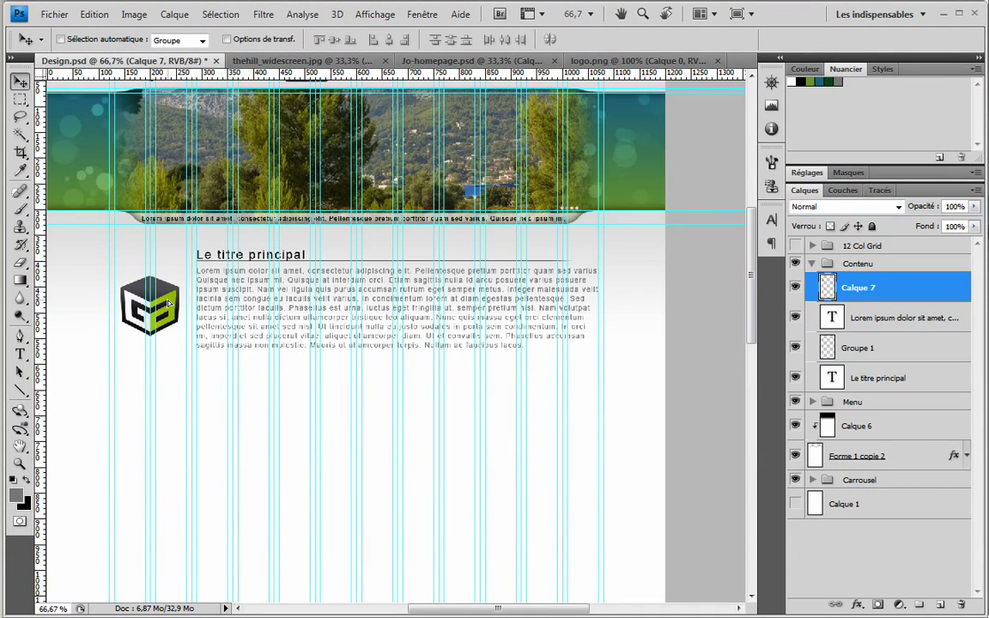
# Rename the logo layer "Grafikart" and the separator line layer "Trait"
pyautogui.doubleClick(863, 289)
pyautogui.write('Grafikart')
pyautogui.press('Return')
pyautogui.doubleClick(856, 350)
pyautogui.write('Trait')
pyautogui.press('Return')
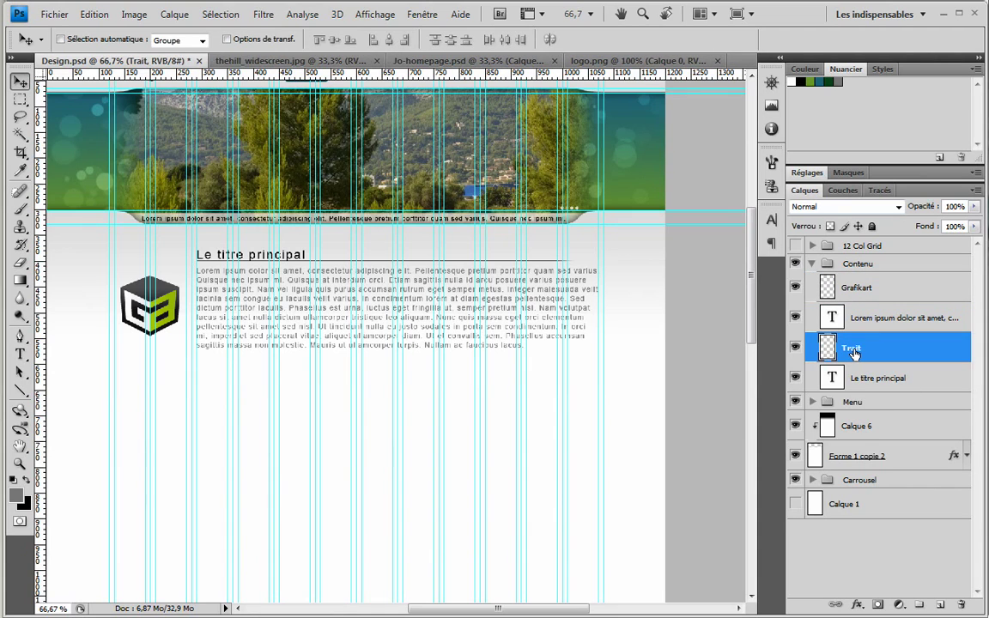
# Delete the end of the Lorem ipsum paragraph, from "Nunc quis massa" onward
pyautogui.doubleClick(833, 378)
pyautogui.doubleClick(831, 318)
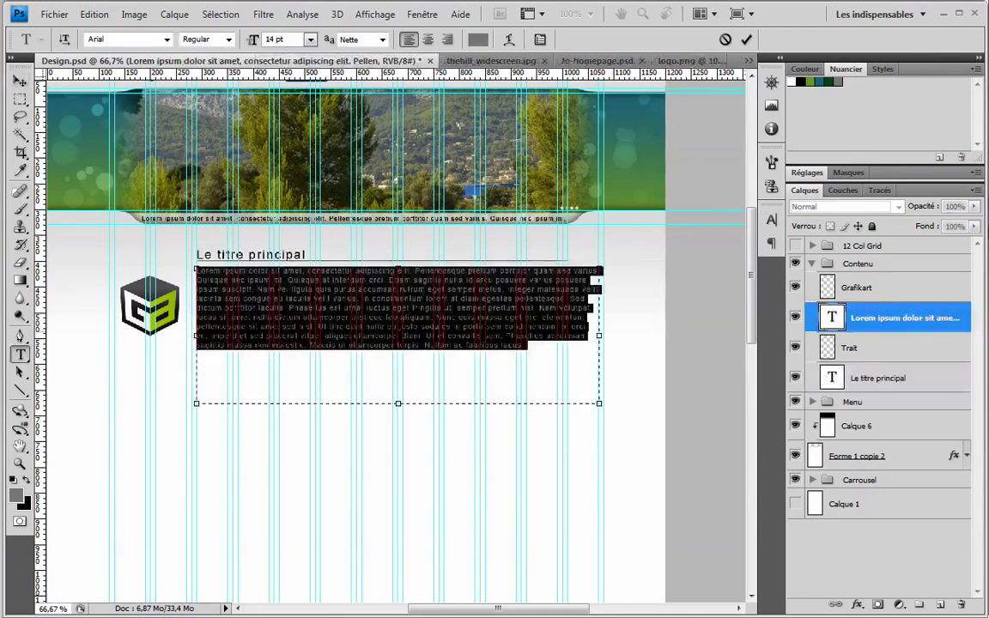
pyautogui.moveTo(537, 352); pyautogui.dragTo(441, 317)
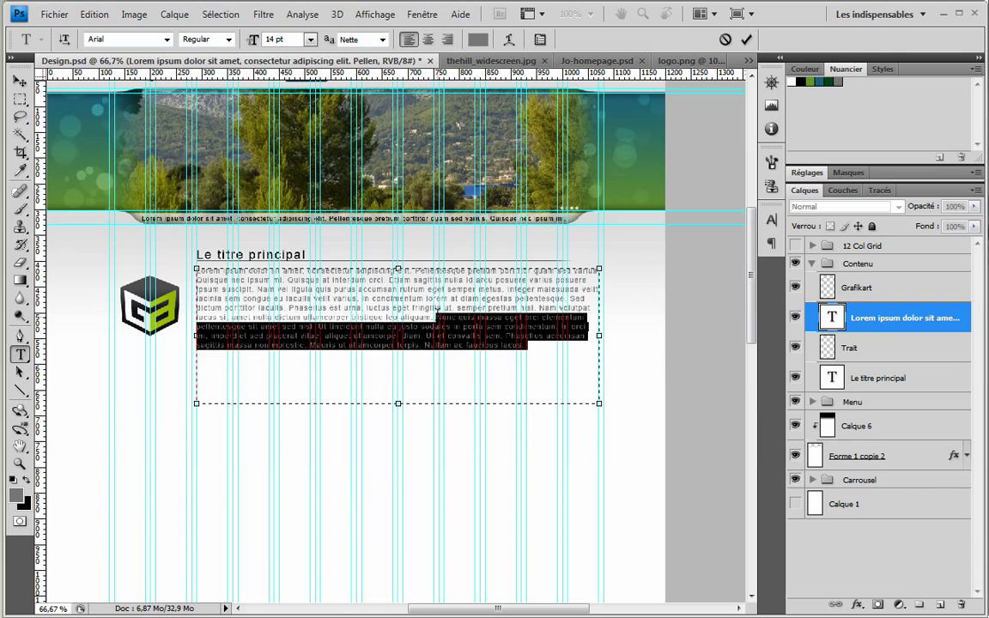
pyautogui.press('BackSpace')
pyautogui.click(20, 80)
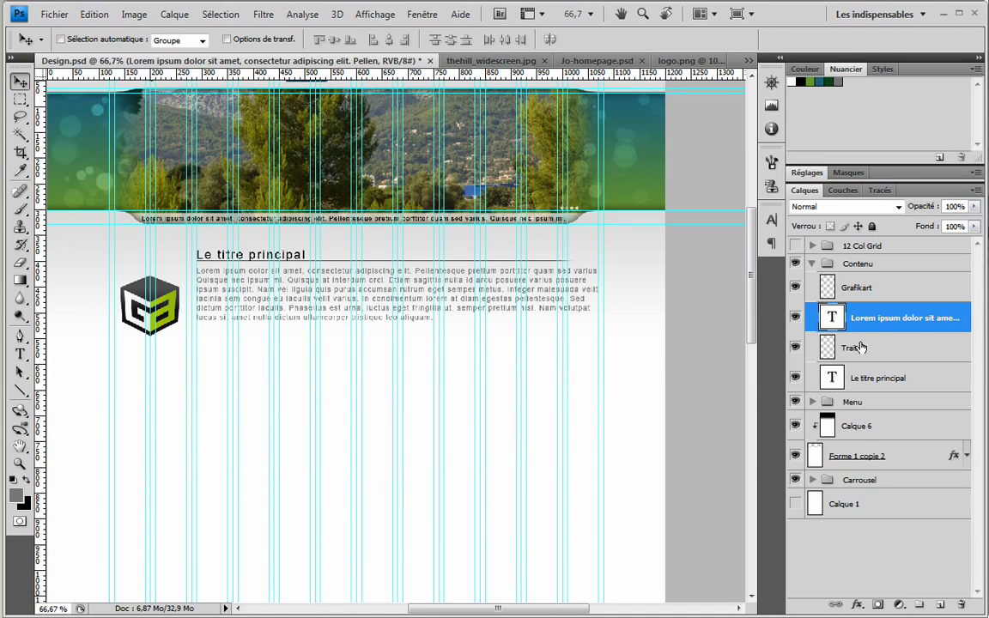
# Create a new layer group named "Bloc principal" inside the Contenu group, above the Grafikart layer
pyautogui.click(862, 347)
pyautogui.keyDown('ctrl'); pyautogui.click(185, 313); pyautogui.keyUp('ctrl')
pyautogui.moveTo(166, 310); pyautogui.dragTo(187, 228)
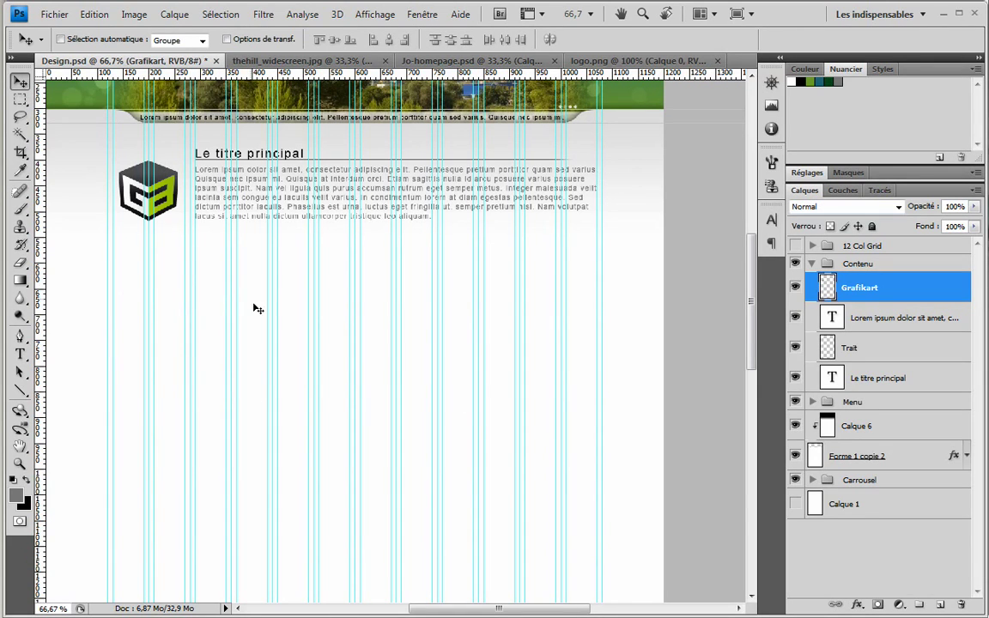
pyautogui.click(812, 264)
pyautogui.click(812, 263)
pyautogui.click(869, 288)
pyautogui.click(919, 605)
pyautogui.doubleClick(880, 292)
pyautogui.write('Bloc princ')
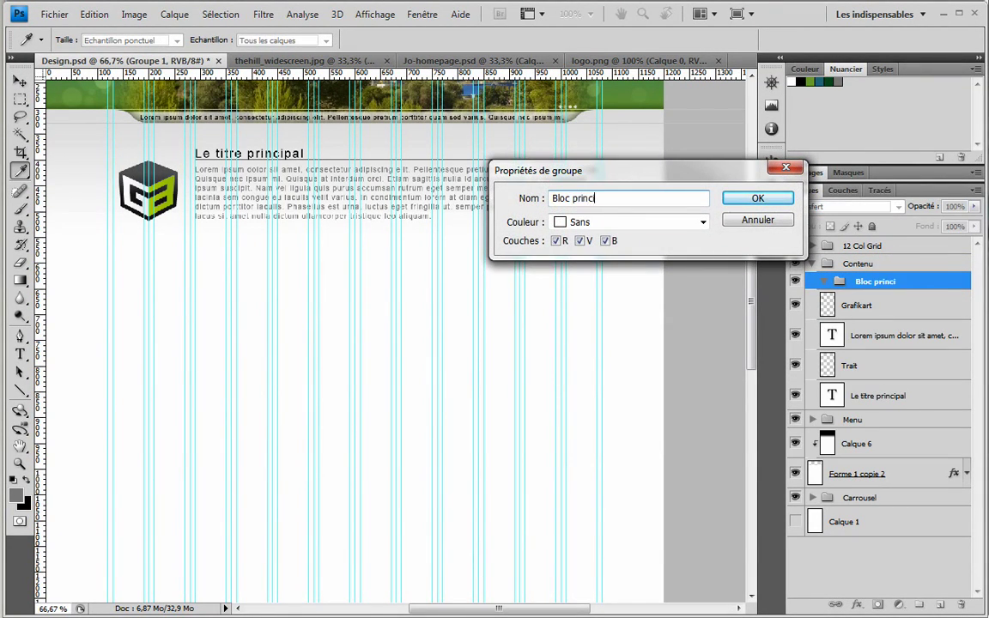
pyautogui.write('ipal')
pyautogui.press('Return')
# Move the Grafikart, Lorem ipsum, Trait and Le titre principal layers into the Bloc principal group, and collapse it
pyautogui.click(869, 307)
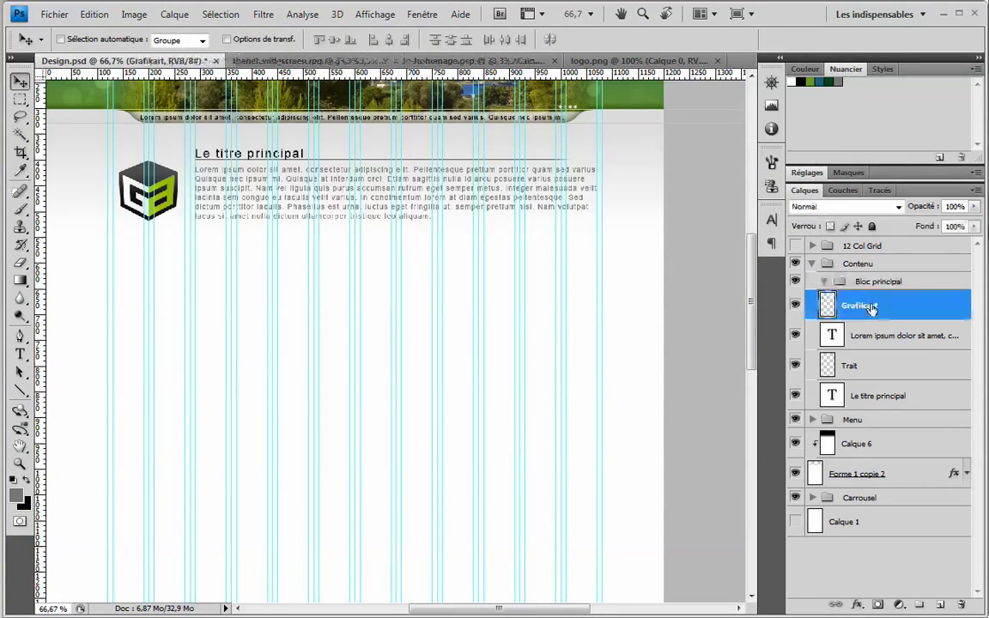
pyautogui.keyDown('shift'); pyautogui.click(871, 400); pyautogui.keyUp('shift')
pyautogui.moveTo(872, 401); pyautogui.dragTo(878, 284)
pyautogui.click(823, 282)
pyautogui.click(867, 283)
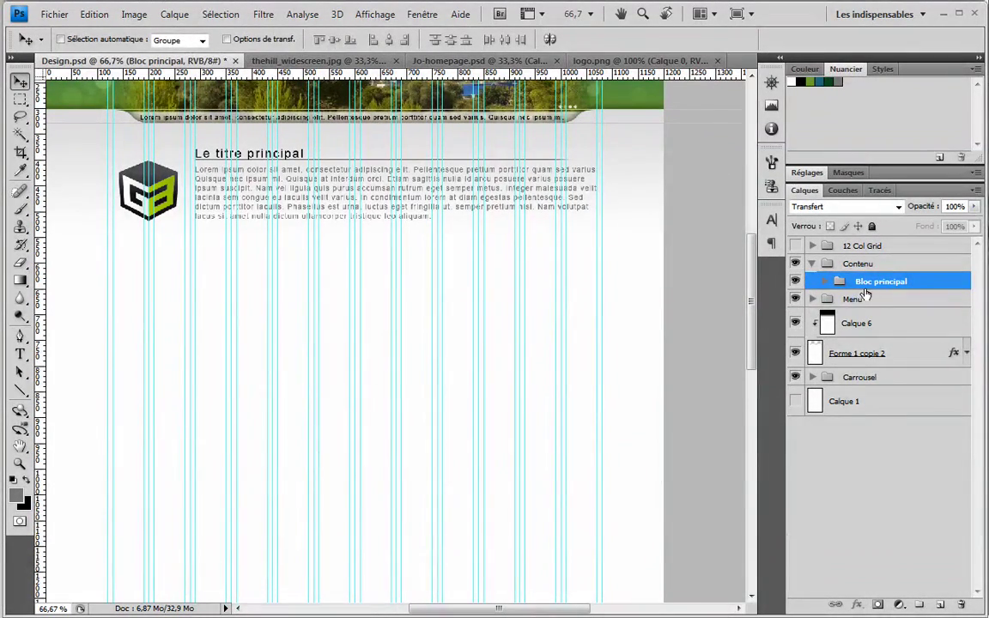
# Duplicate the Bloc principal group within the same document
pyautogui.rightClick(869, 283)
pyautogui.press('Escape')
pyautogui.rightClick(906, 282)
pyautogui.click(944, 311)
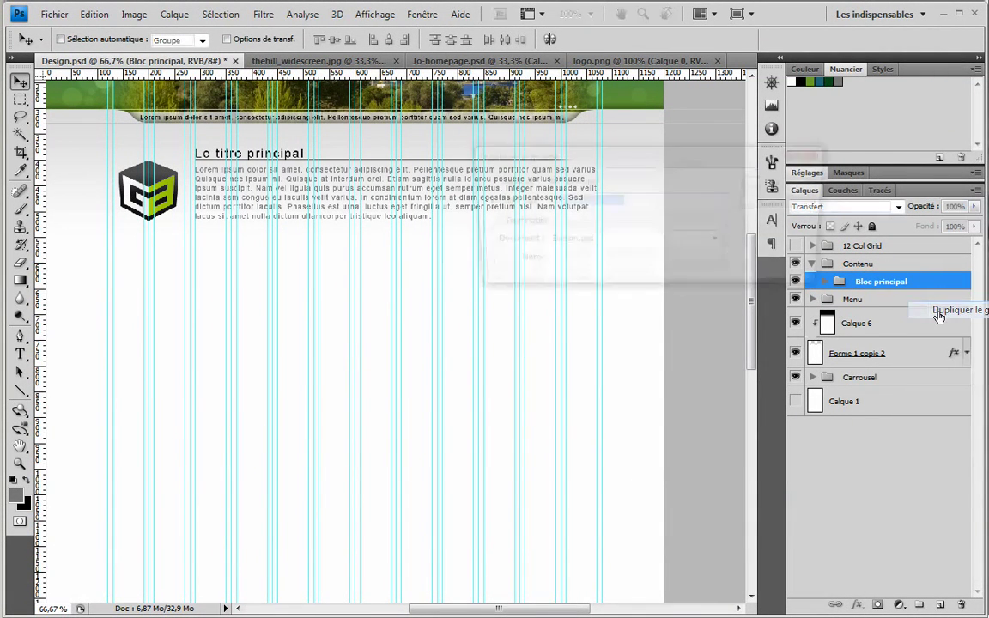
pyautogui.press('Return')
# Place the duplicated group below Bloc principal and rename it "Col 31"
pyautogui.moveTo(872, 284); pyautogui.dragTo(874, 300)
pyautogui.doubleClick(878, 300)
pyautogui.write('Col 3')
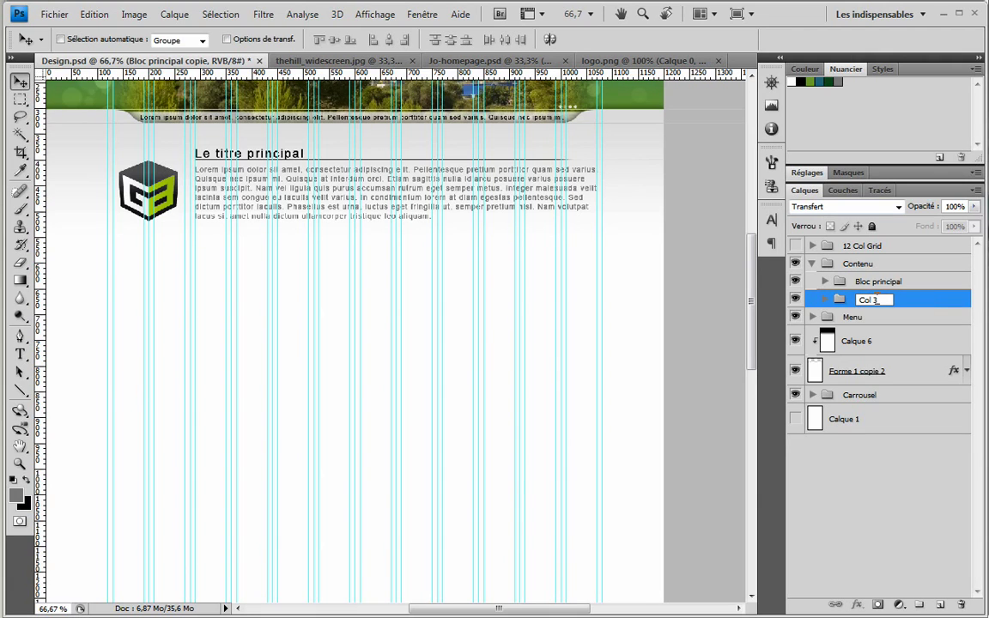
pyautogui.write('1')
pyautogui.press('Return')
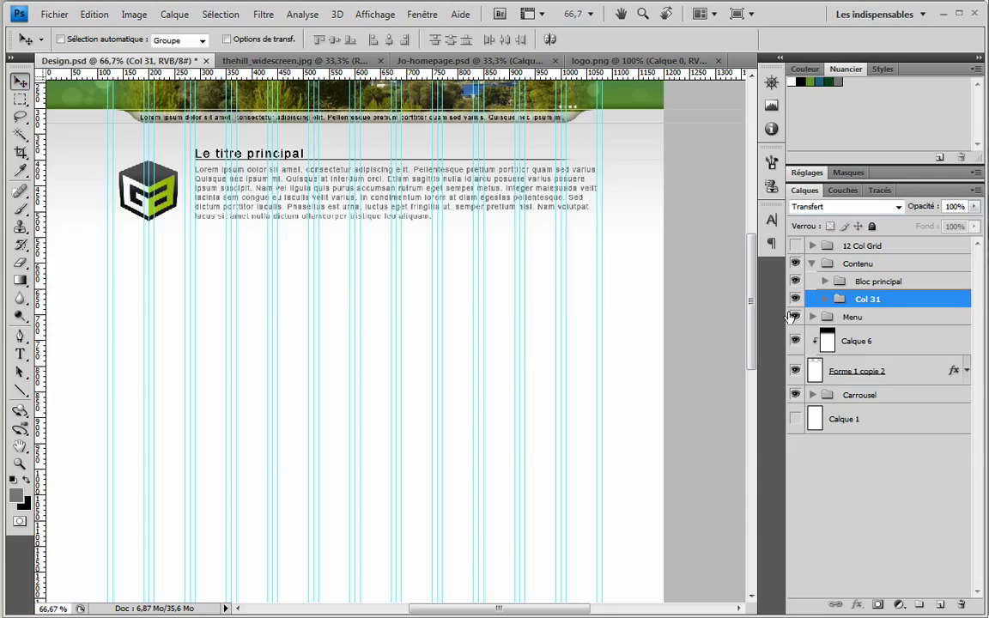
# Move the Col 31 block below the main block, with its heading and paragraph starting at the first column's left guide
pyautogui.moveTo(303, 197); pyautogui.dragTo(267, 308)
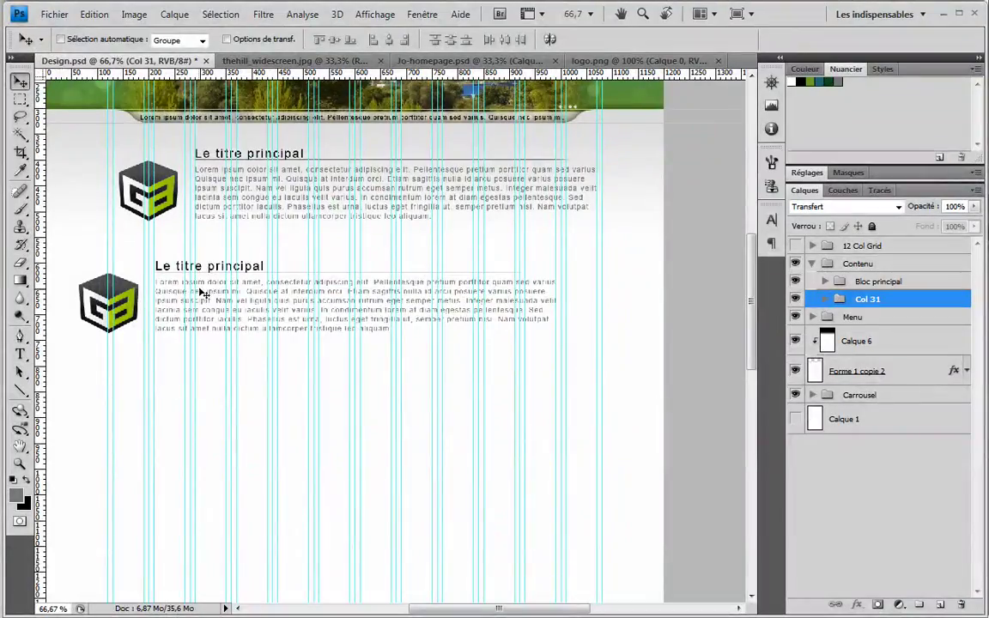
pyautogui.moveTo(182, 265); pyautogui.dragTo(138, 263)
pyautogui.click(858, 323)
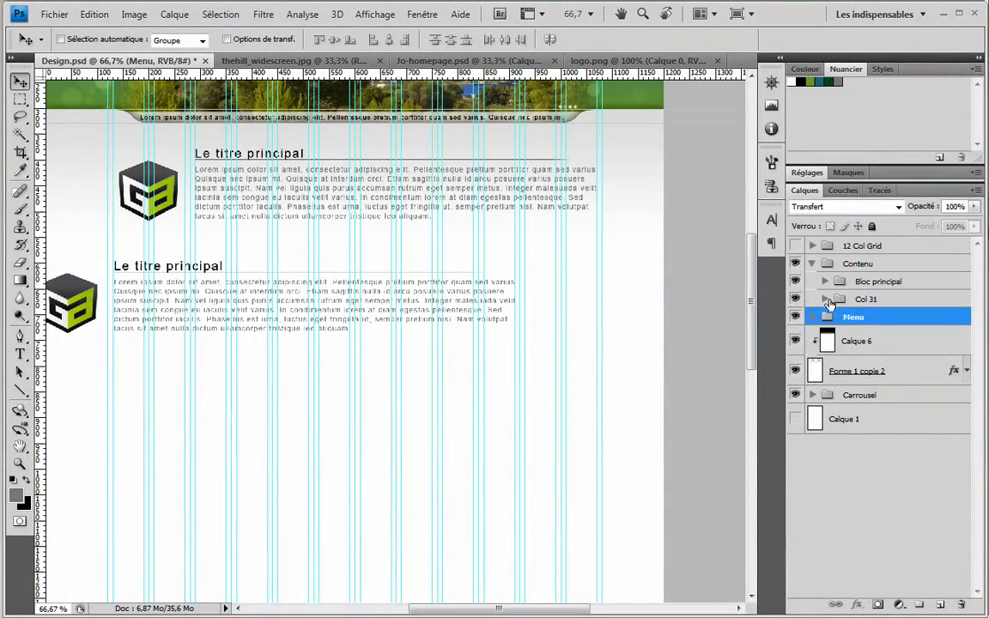
# Delete the logo layer Grafikart copie from the Col 31 group
pyautogui.click(824, 298)
pyautogui.click(882, 355)
pyautogui.click(871, 323)
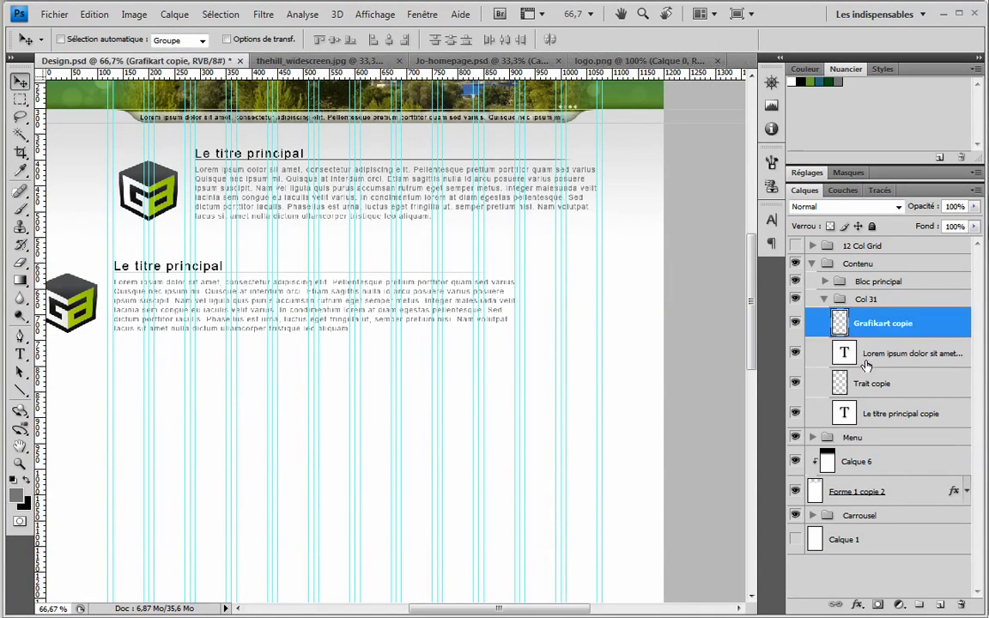
pyautogui.click(832, 383)
pyautogui.click(796, 323)
pyautogui.click(796, 323)
pyautogui.moveTo(837, 324); pyautogui.dragTo(961, 604)
# Draw a grey square about 140 px wide at 80% opacity from the first column's left guide, and shift it below the lower heading's line
pyautogui.press('z')
pyautogui.moveTo(367, 547); pyautogui.dragTo(135, 350)
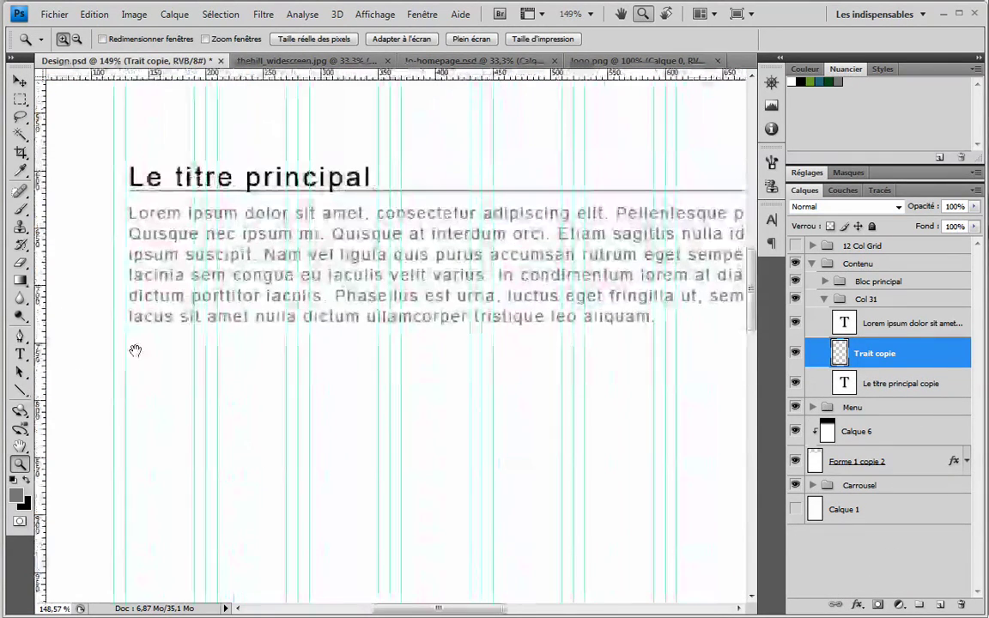
pyautogui.click(24, 390)
pyautogui.click(86, 389)
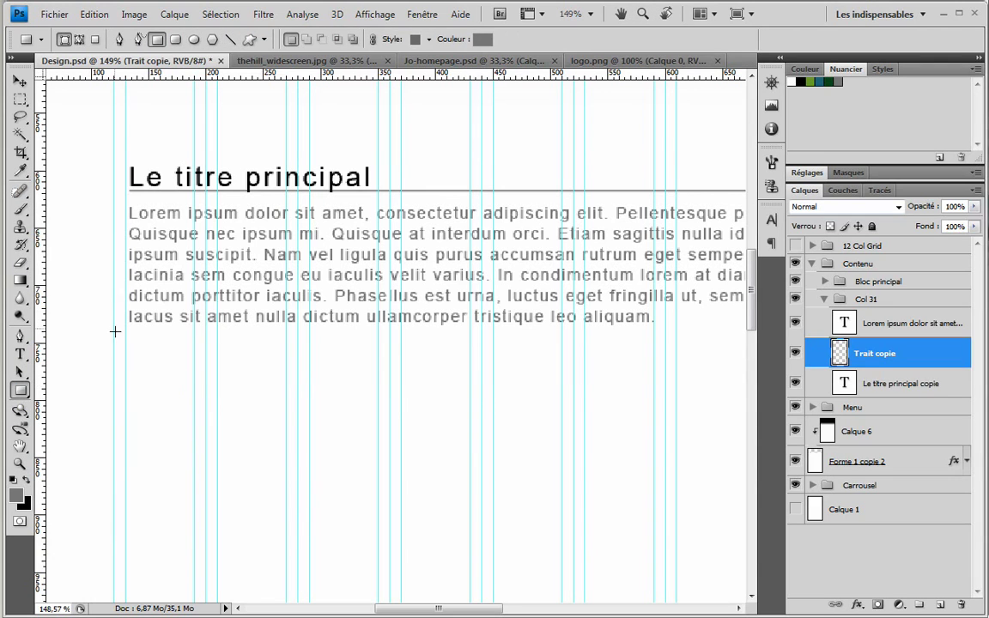
pyautogui.moveTo(126, 347); pyautogui.dragTo(403, 187)
pyautogui.press('8')
pyautogui.press('v')
pyautogui.moveTo(223, 257); pyautogui.dragTo(222, 275)
# Change the square's fill colour to light grey #e4e4e4
pyautogui.doubleClick(863, 353)
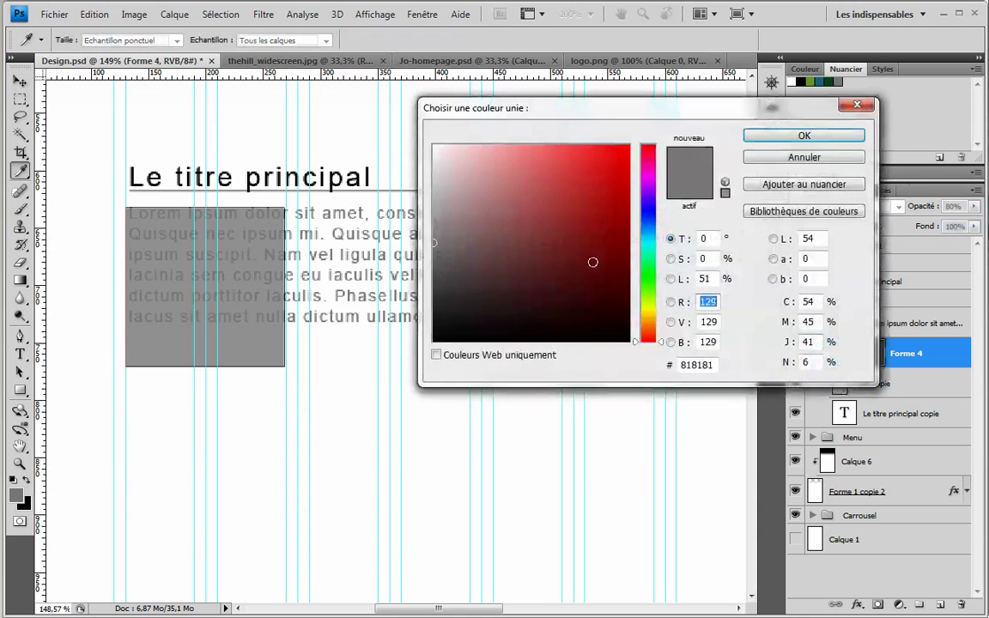
pyautogui.click(248, 373)
pyautogui.moveTo(437, 159); pyautogui.dragTo(429, 168)
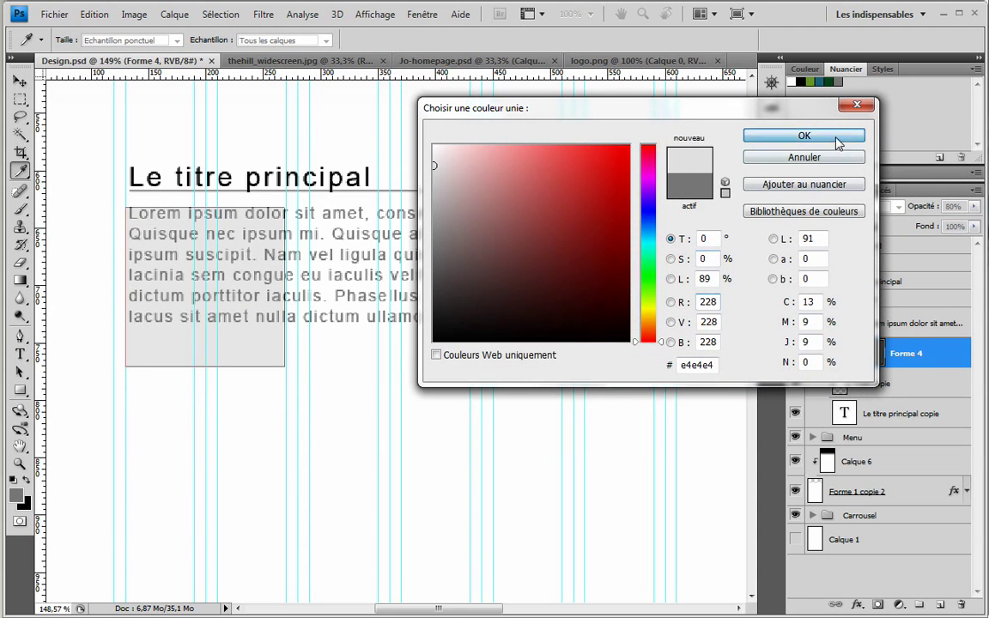
pyautogui.click(777, 136)
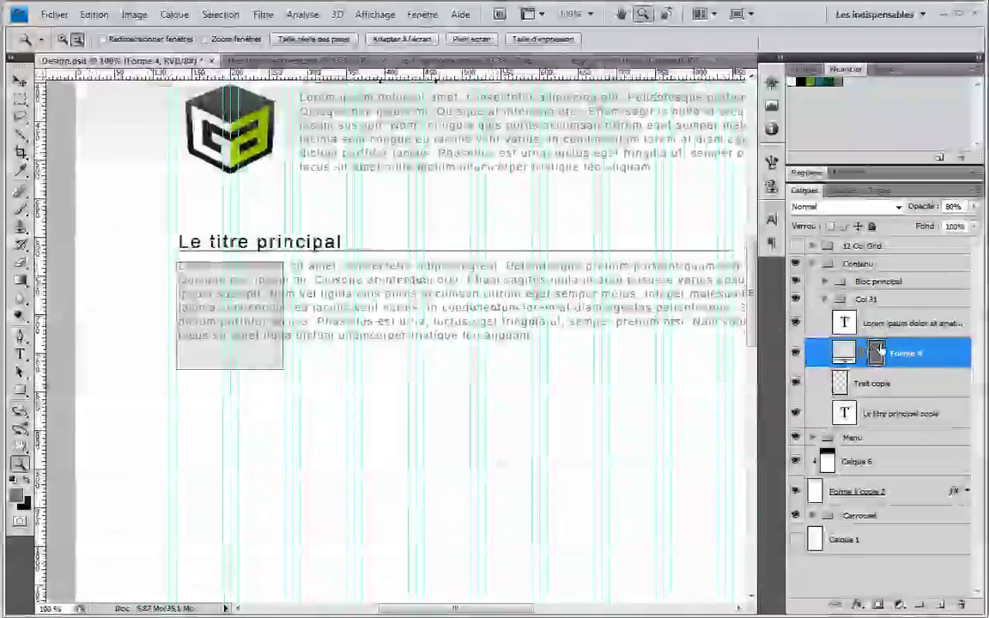
# Shorten the line under the lower heading to the fourth column's right guide on the Trait copie layer, using a harder eraser
pyautogui.keyDown('alt'); pyautogui.click(530, 320); pyautogui.keyUp('alt')
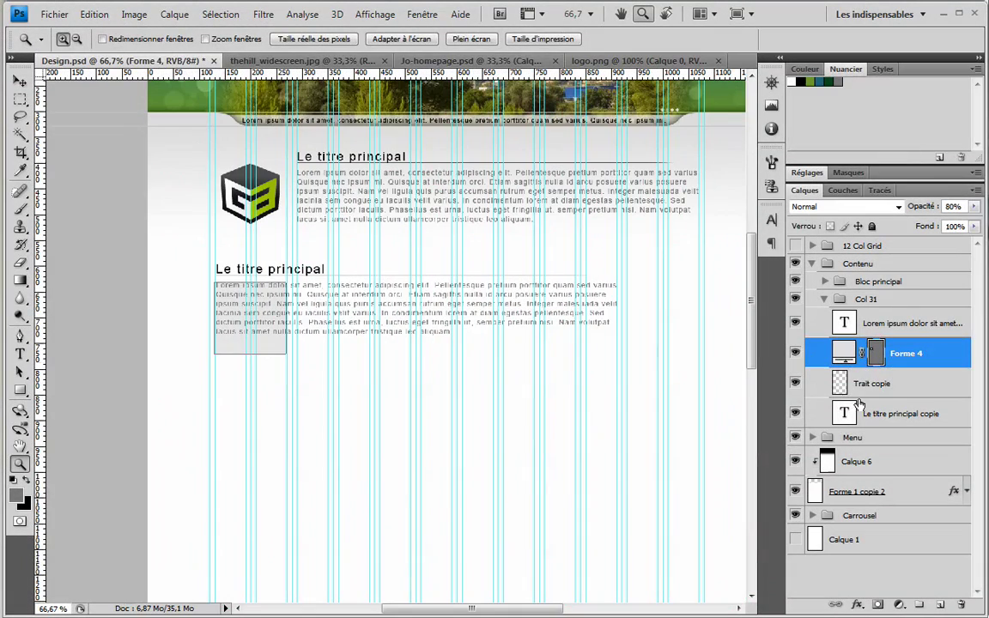
pyautogui.hotkey('alt', '[')
pyautogui.press('e')
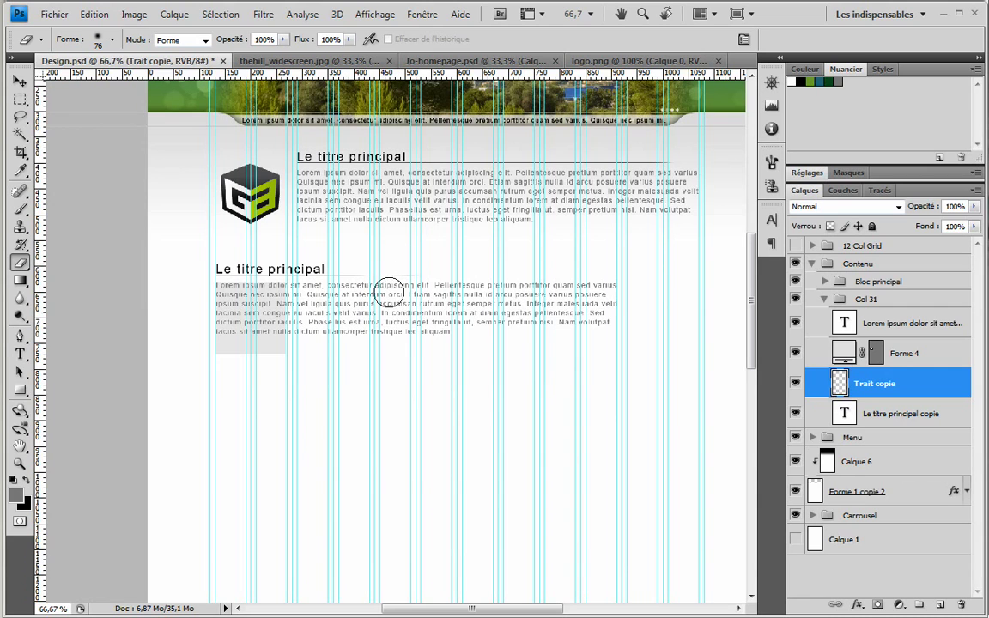
pyautogui.rightClick(455, 311)
pyautogui.press('Tab')
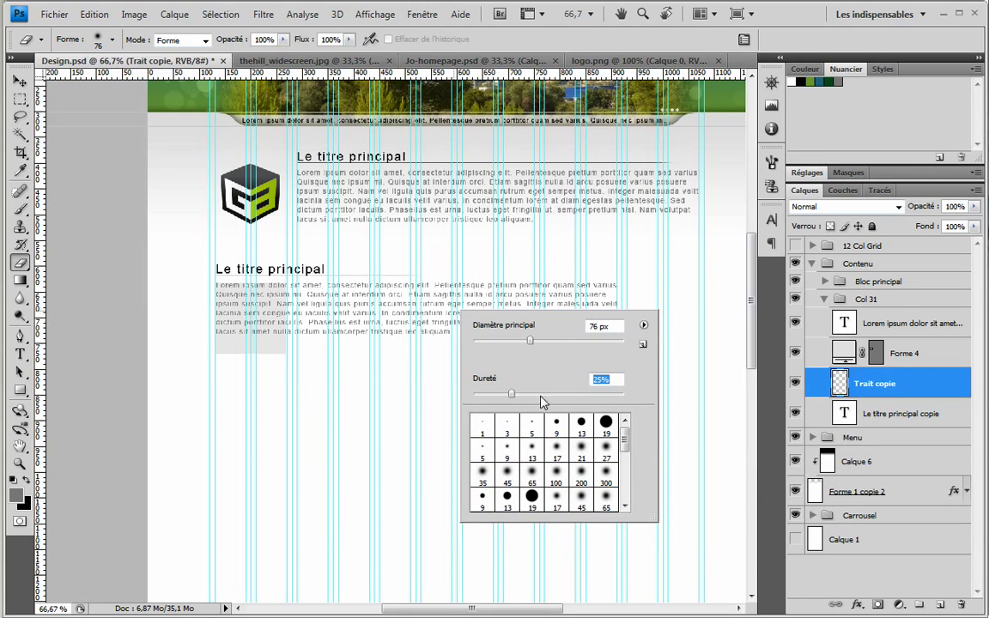
pyautogui.press('Return')
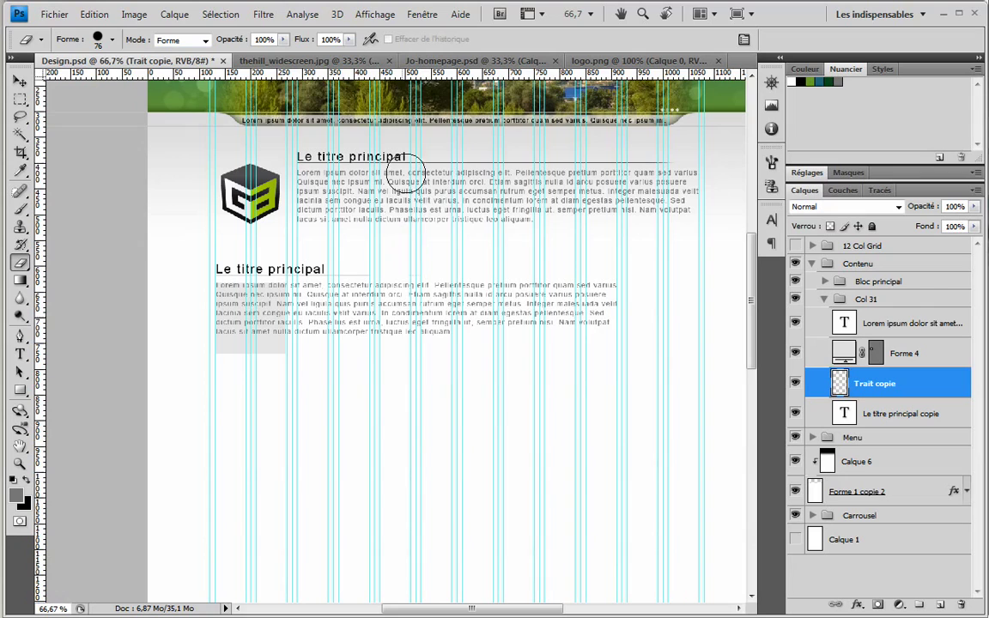
# Resize the lower paragraph's text box to span from the second column's left guide to the fourth column's right guide, and reduce its height
pyautogui.doubleClick(846, 323)
pyautogui.moveTo(618, 421); pyautogui.dragTo(368, 429)
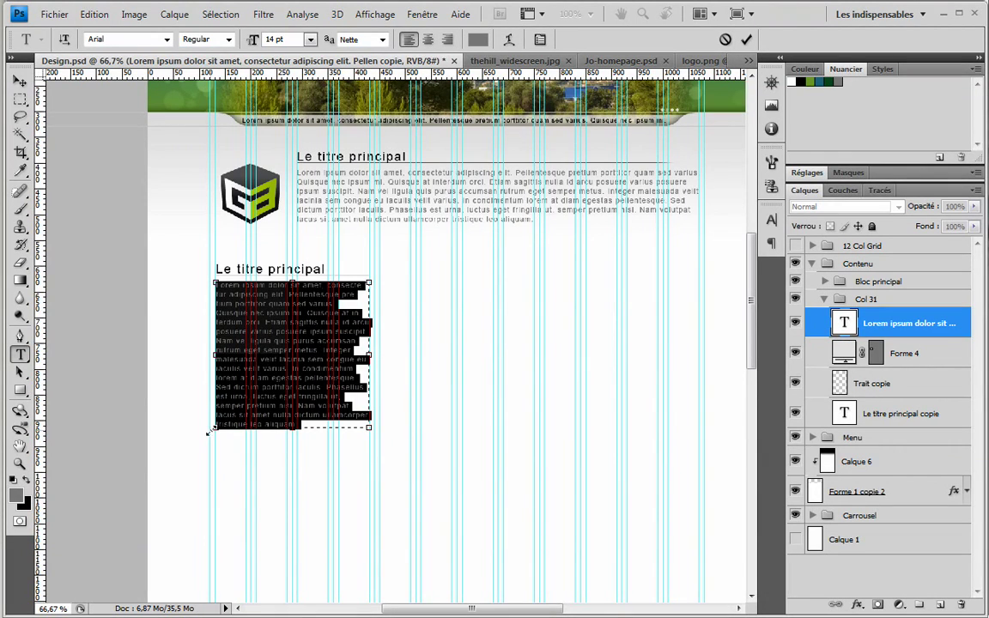
pyautogui.moveTo(231, 424); pyautogui.dragTo(255, 411)
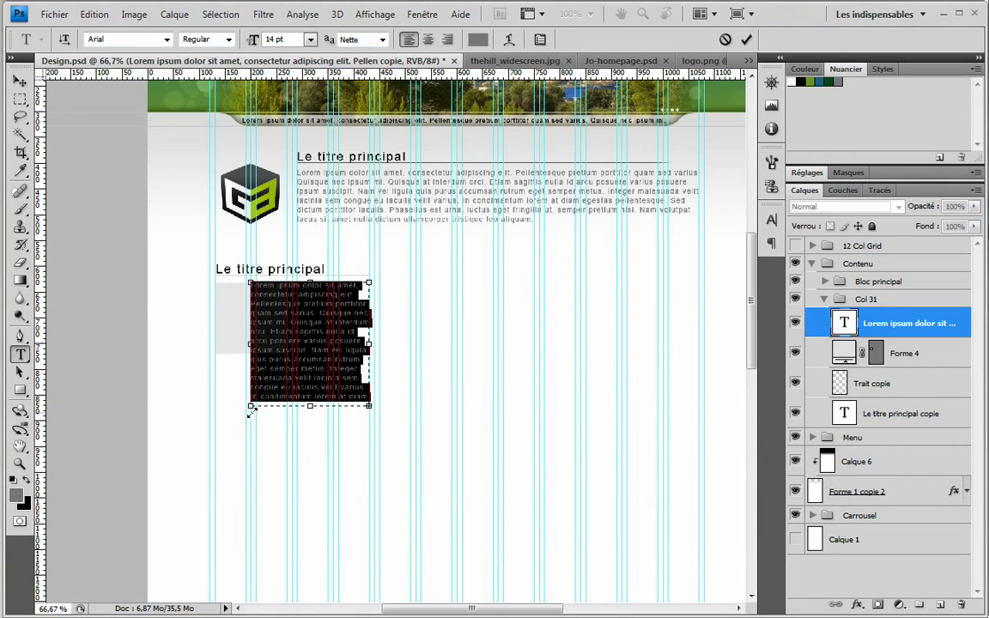
pyautogui.moveTo(313, 408); pyautogui.dragTo(312, 371)
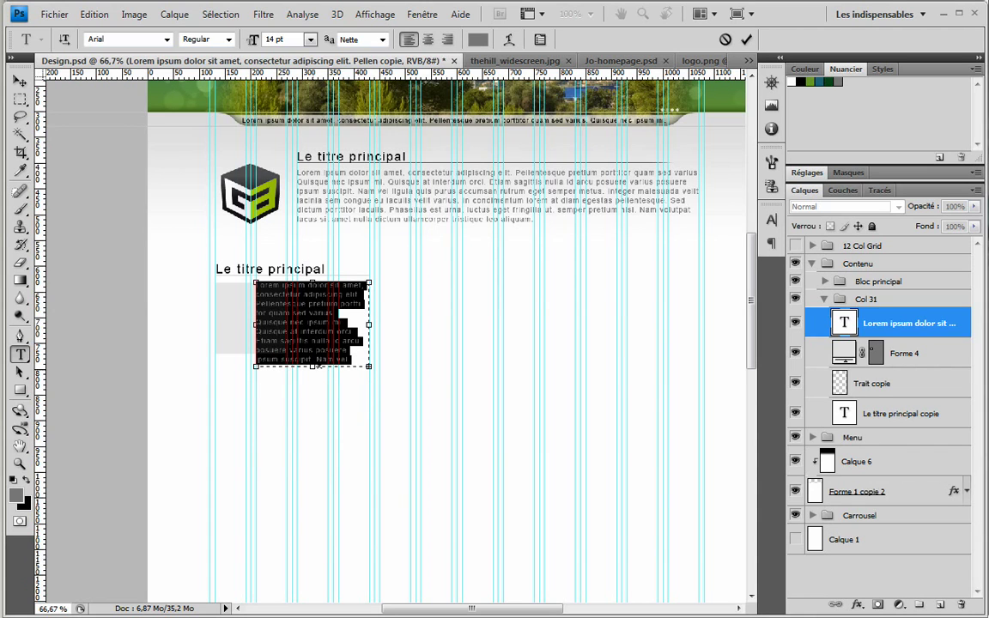
pyautogui.click(20, 87)
# Scale the grey square Forme 4 to about 56% and place it beside the paragraph, slightly below its first line
pyautogui.hotkey('ctrl', 'space')
pyautogui.moveTo(154, 230); pyautogui.dragTo(441, 448)
pyautogui.moveTo(307, 247); pyautogui.dragTo(255, 292)
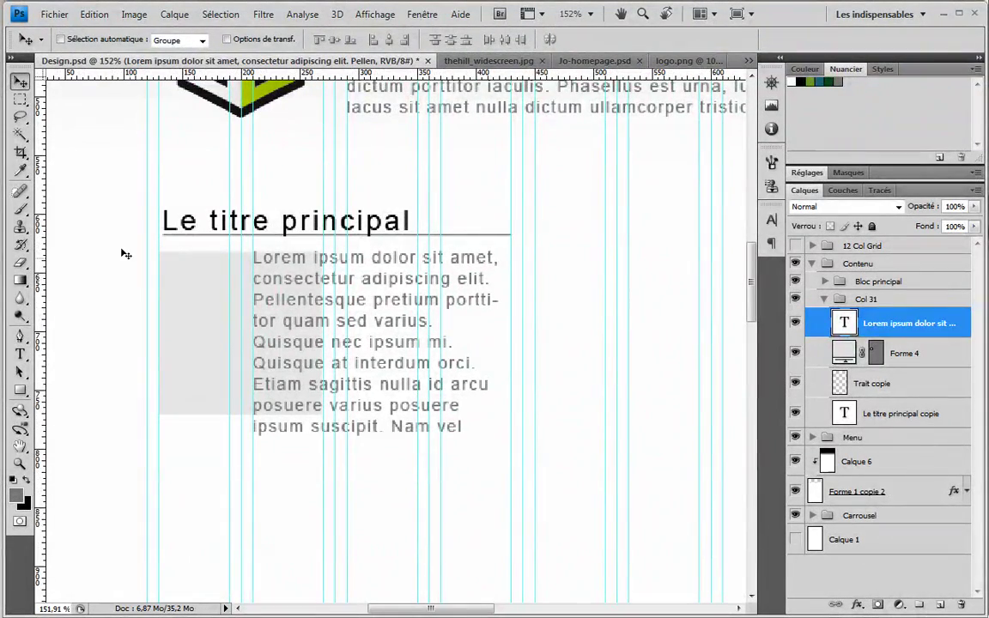
pyautogui.click(887, 360)
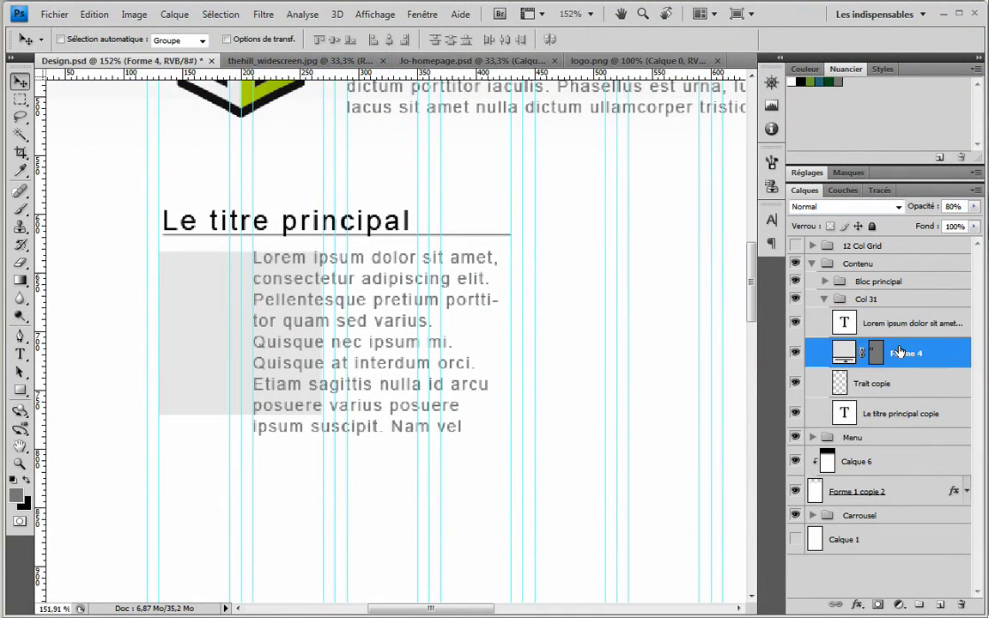
pyautogui.hotkey('ctrl', 't')
pyautogui.moveTo(197, 311); pyautogui.dragTo(188, 309)
pyautogui.moveTo(310, 411); pyautogui.dragTo(210, 373)
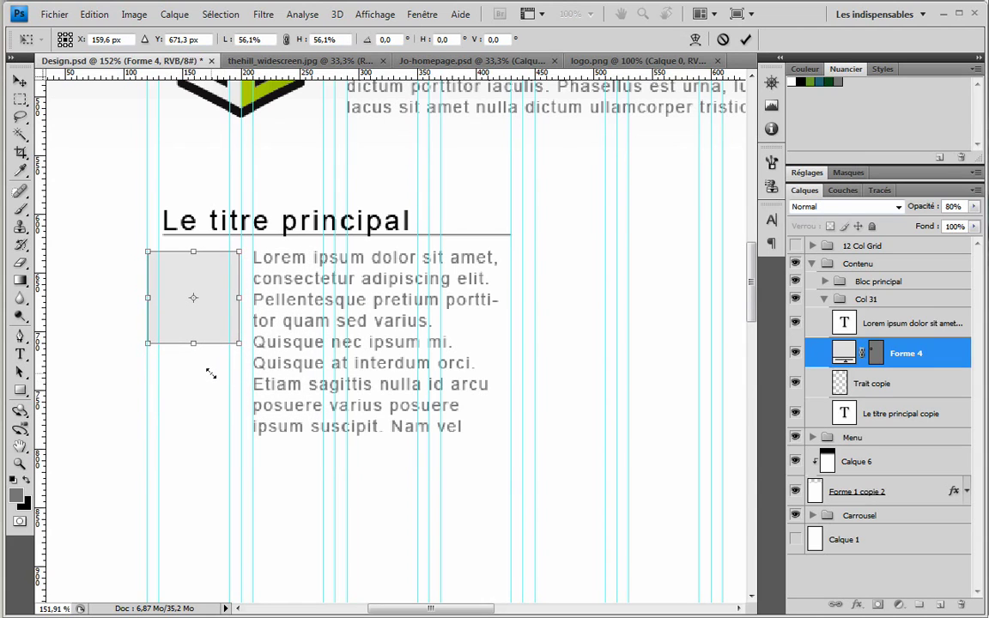
pyautogui.moveTo(208, 315); pyautogui.dragTo(206, 350)
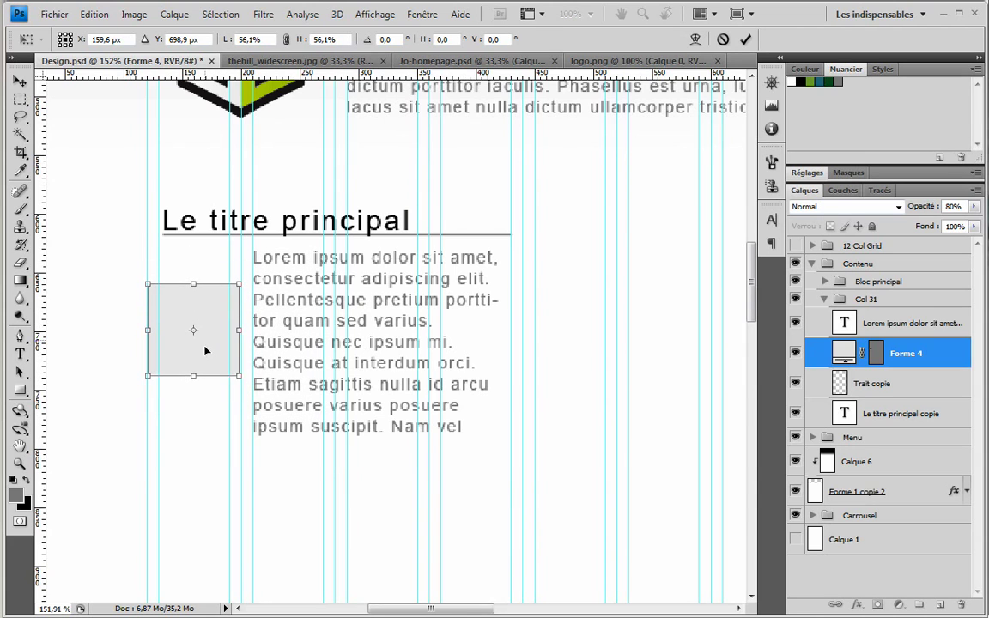
pyautogui.press('Return')
# Switch to the file explorer, find the microphone icon mic.png and open it in Photoshop
pyautogui.press('z')
pyautogui.keyDown('alt'); pyautogui.click(487, 293); pyautogui.keyUp('alt')
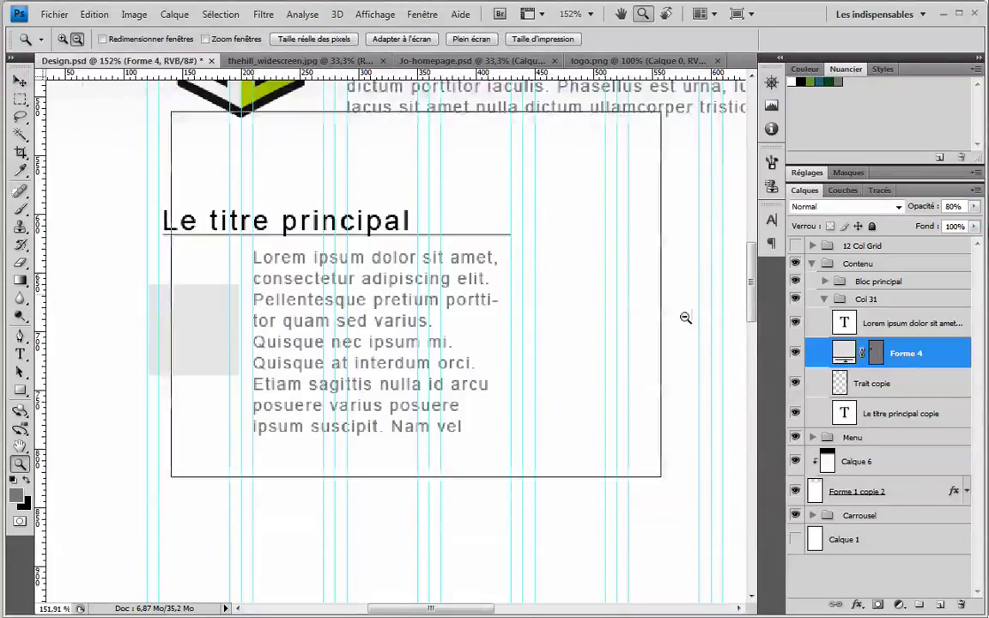
pyautogui.hotkey('alt', 'Tab')
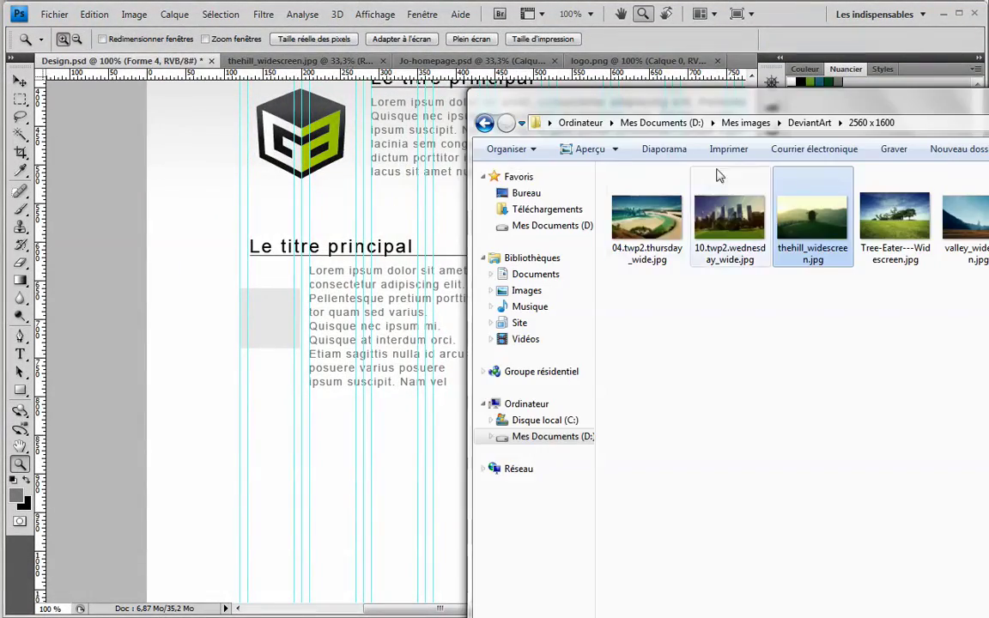
pyautogui.hotkey('alt', 'Tab')
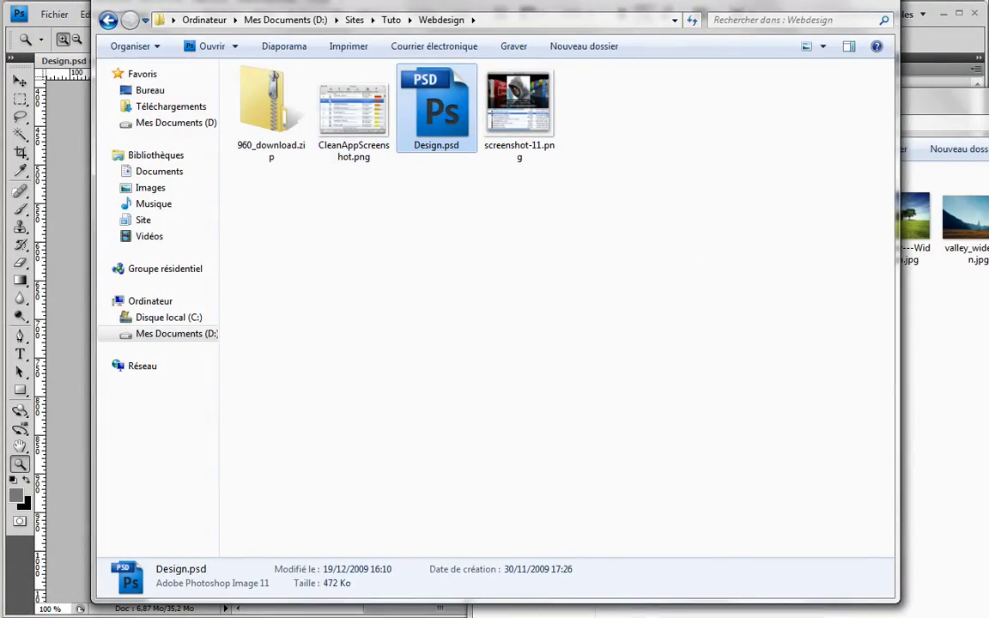
pyautogui.hotkey('alt', 'Tab')
pyautogui.click(649, 325)
pyautogui.moveTo(648, 325); pyautogui.dragTo(227, 403)
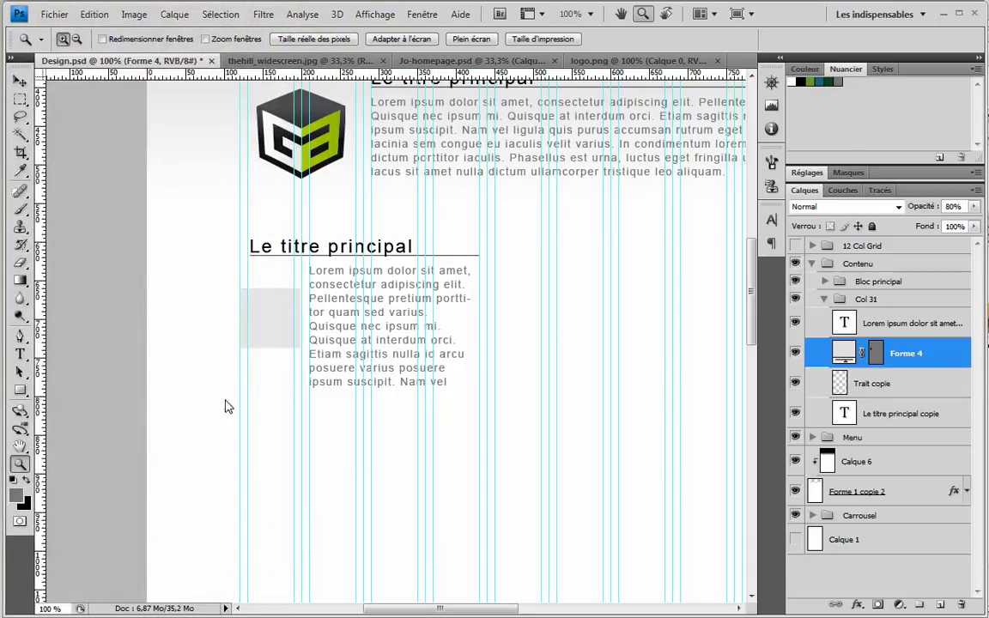
# Copy the microphone icon from mic.png into Design.psd and centre it on the grey square
pyautogui.hotkey('ctrl', 'Tab')
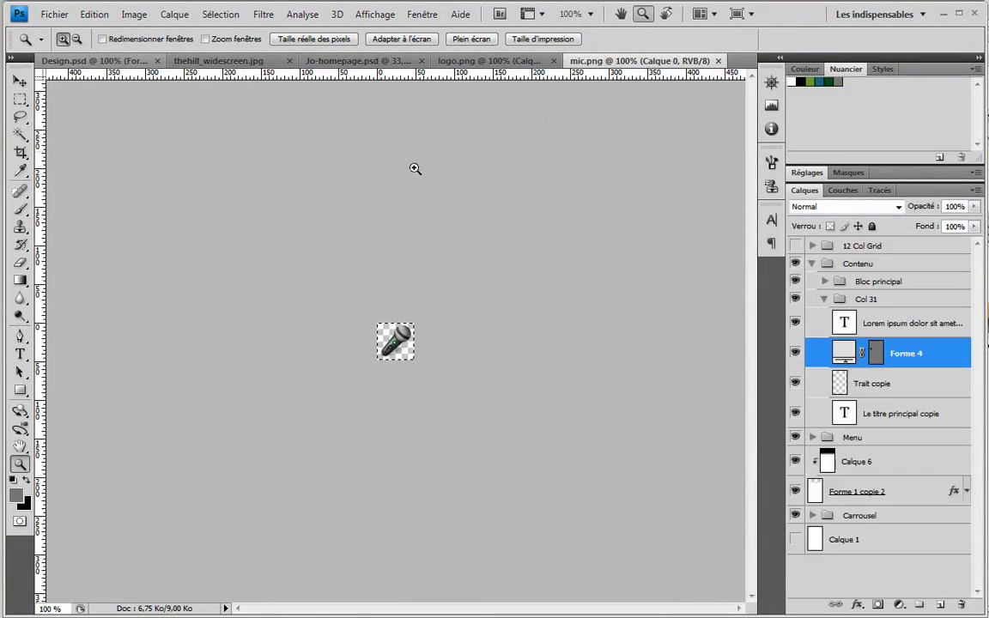
pyautogui.hotkey('ctrl', 'v')
pyautogui.click(20, 80)
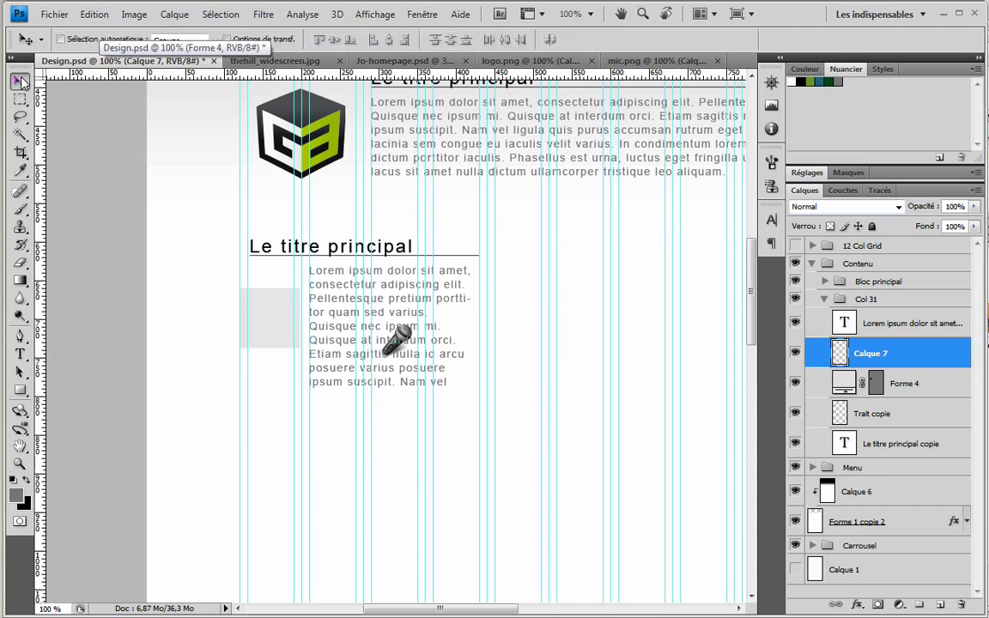
pyautogui.moveTo(396, 346); pyautogui.dragTo(269, 321)
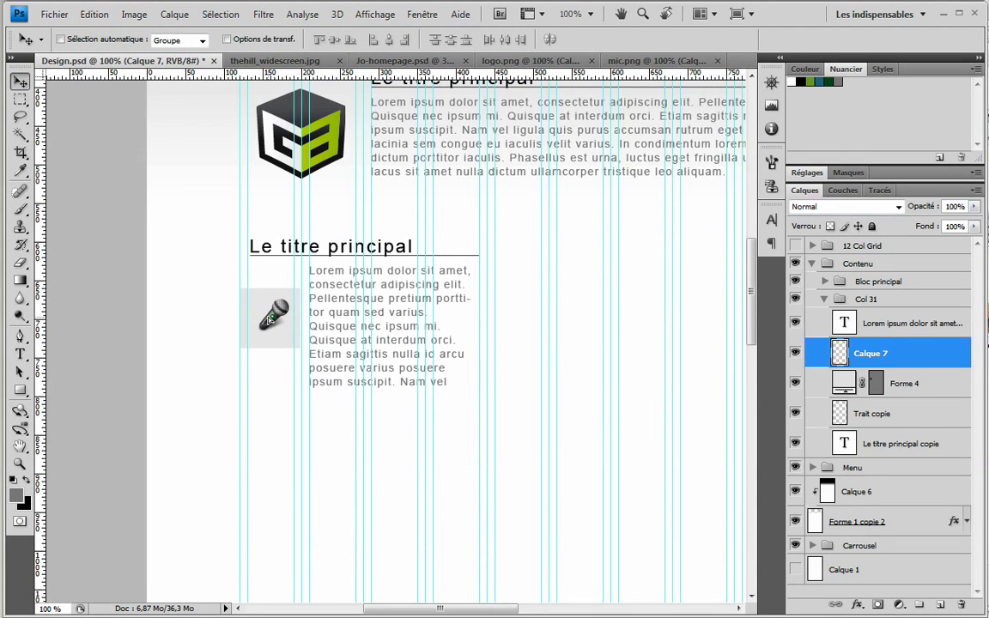
# Delete the grey square layer Forme 4 behind the microphone icon
pyautogui.moveTo(893, 394); pyautogui.dragTo(961, 604)
pyautogui.moveTo(468, 352); pyautogui.dragTo(423, 361)
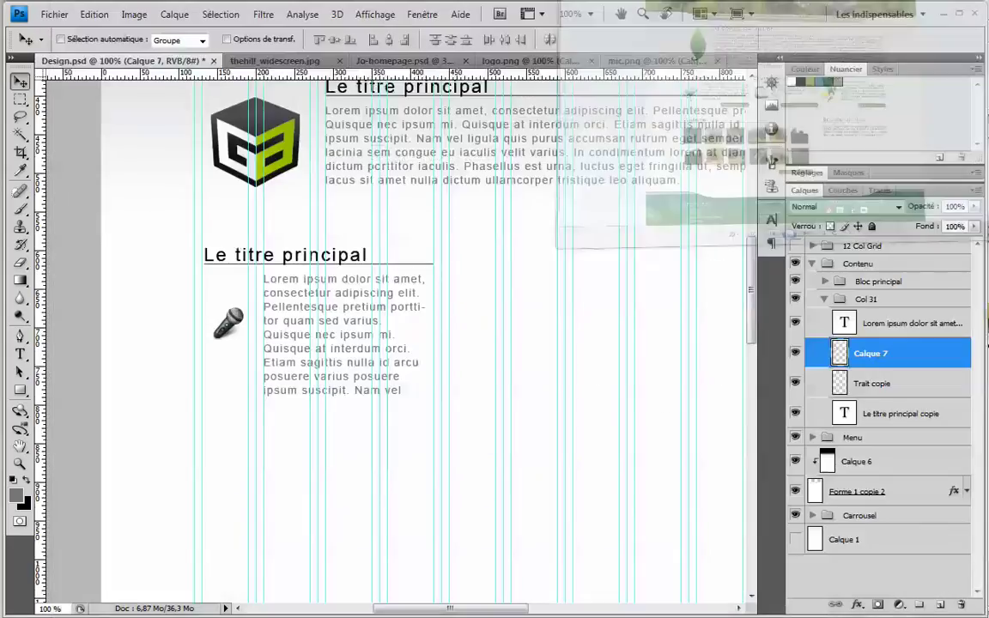
pyautogui.moveTo(453, 268); pyautogui.dragTo(447, 272)
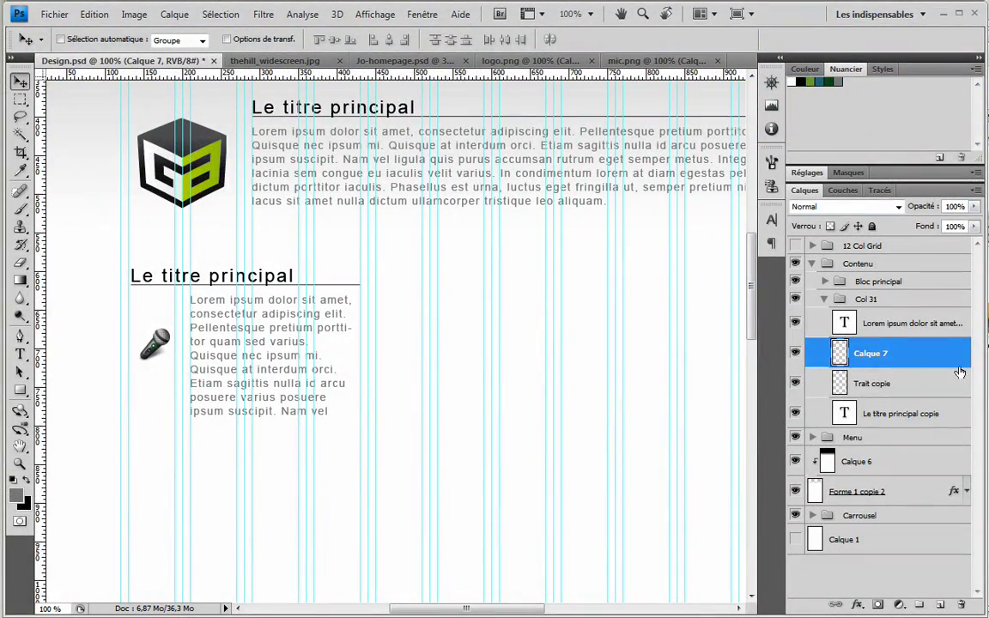
# Justify the lower paragraph with its last line aligned left
pyautogui.doubleClick(862, 324)
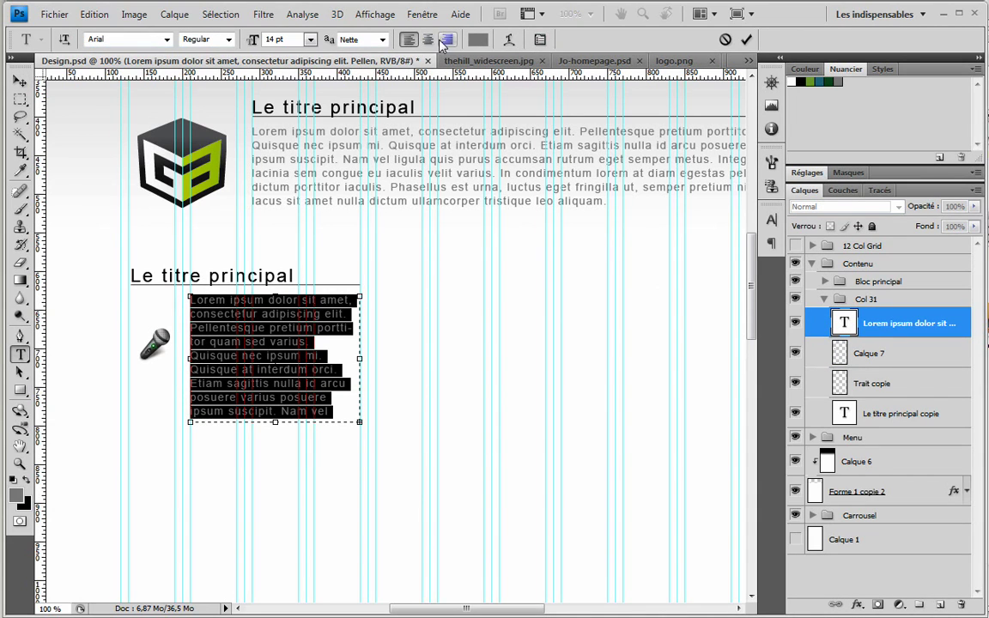
pyautogui.click(772, 244)
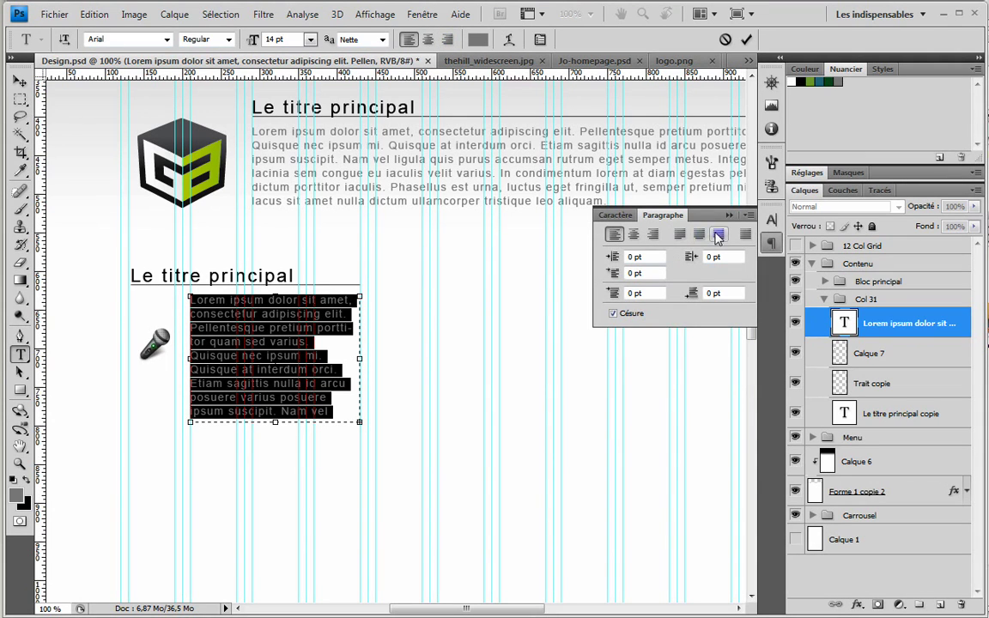
pyautogui.click(680, 234)
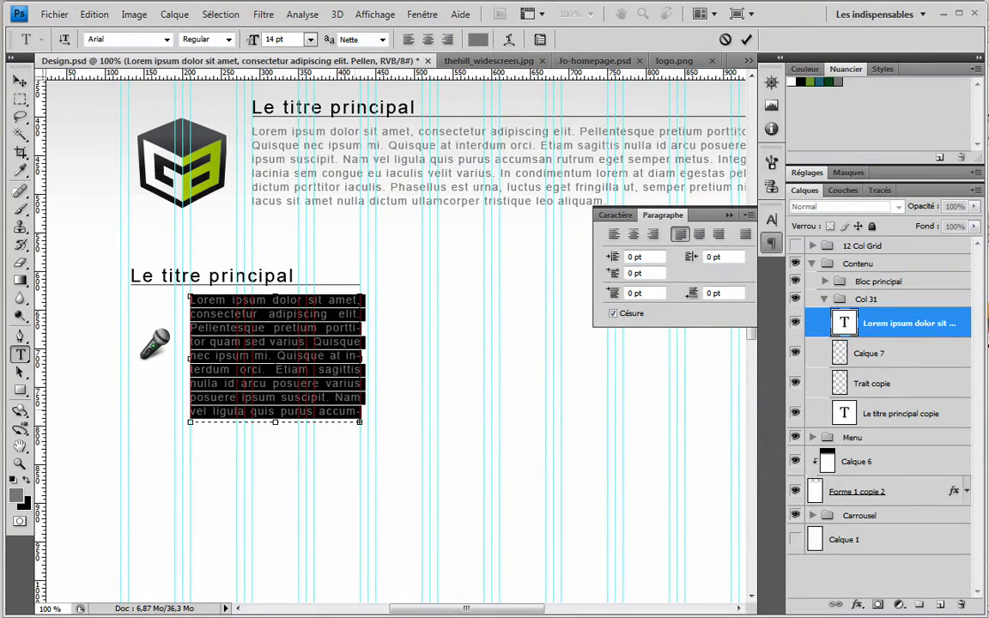
# Enlarge the lower paragraph's text box to reveal the overflowing text, and delete everything after "Nam vel"
pyautogui.moveTo(361, 429); pyautogui.dragTo(645, 533)
pyautogui.click(394, 243)
pyautogui.moveTo(393, 243); pyautogui.dragTo(645, 168)
pyautogui.press('BackSpace')
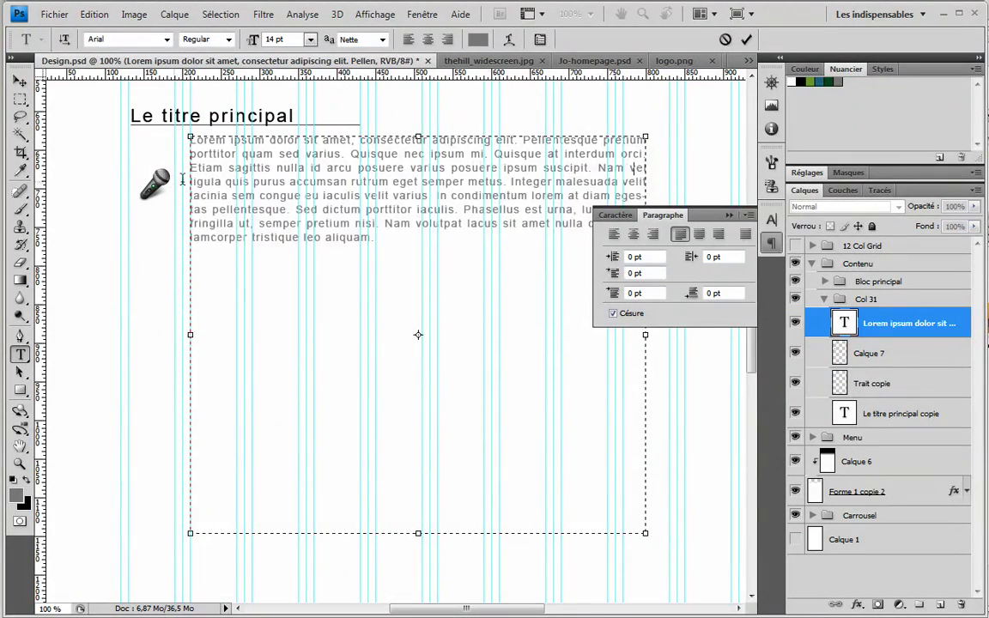
pyautogui.click(23, 79)
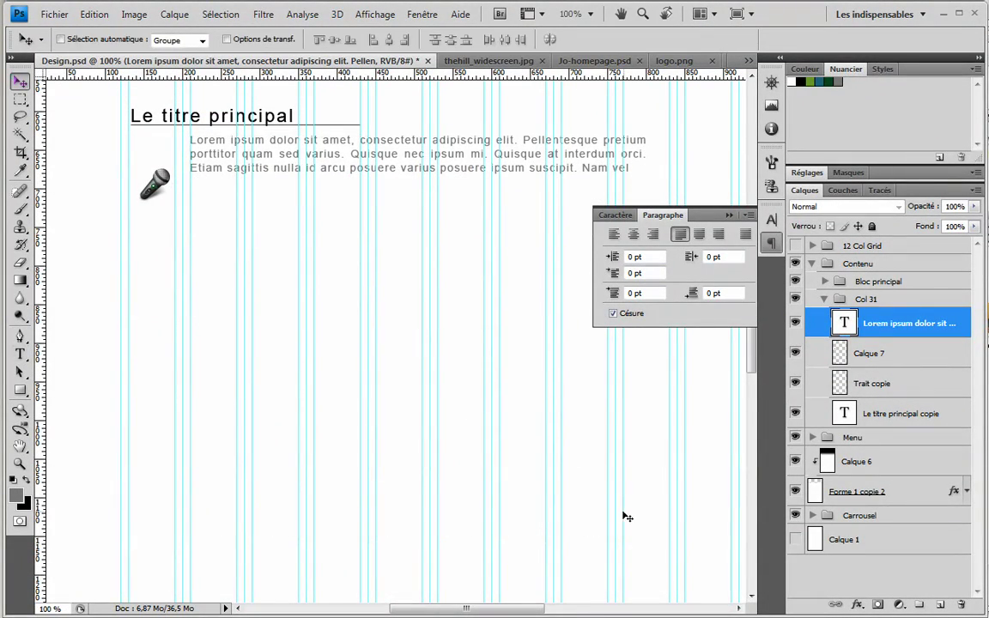
# Narrow the text box back to the fourth column's right guide and trim the paragraph so it ends with "nec ipsum mi."
pyautogui.doubleClick(845, 323)
pyautogui.moveTo(644, 534); pyautogui.dragTo(334, 474)
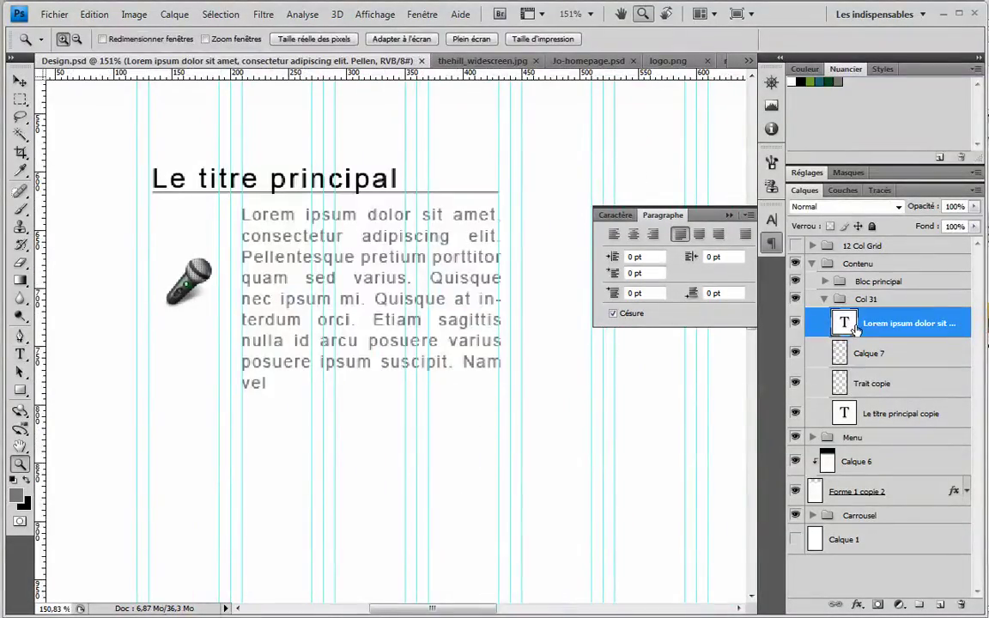
pyautogui.doubleClick(849, 325)
pyautogui.moveTo(336, 380); pyautogui.dragTo(365, 300)
pyautogui.press('BackSpace')
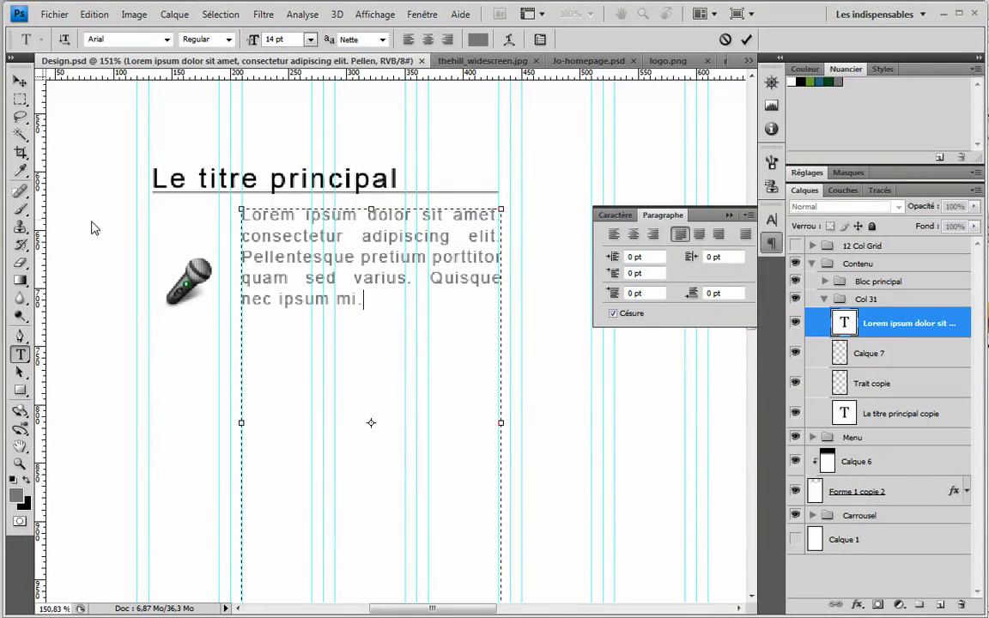
pyautogui.click(19, 80)
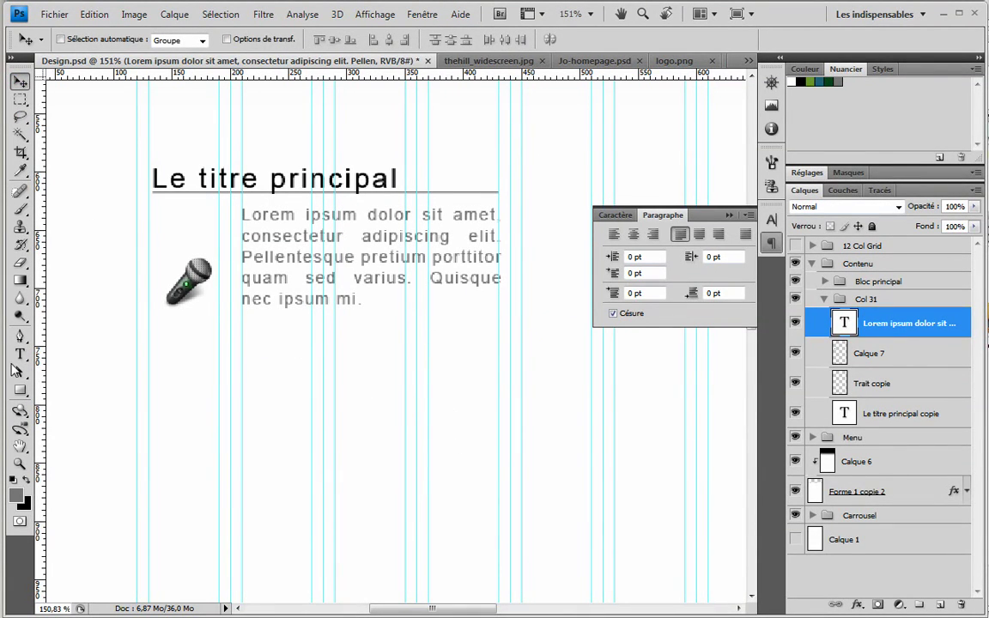
# Add a text block reading "En savoir plus..." below the lower paragraph
pyautogui.click(19, 354)
pyautogui.moveTo(501, 405); pyautogui.dragTo(502, 407)
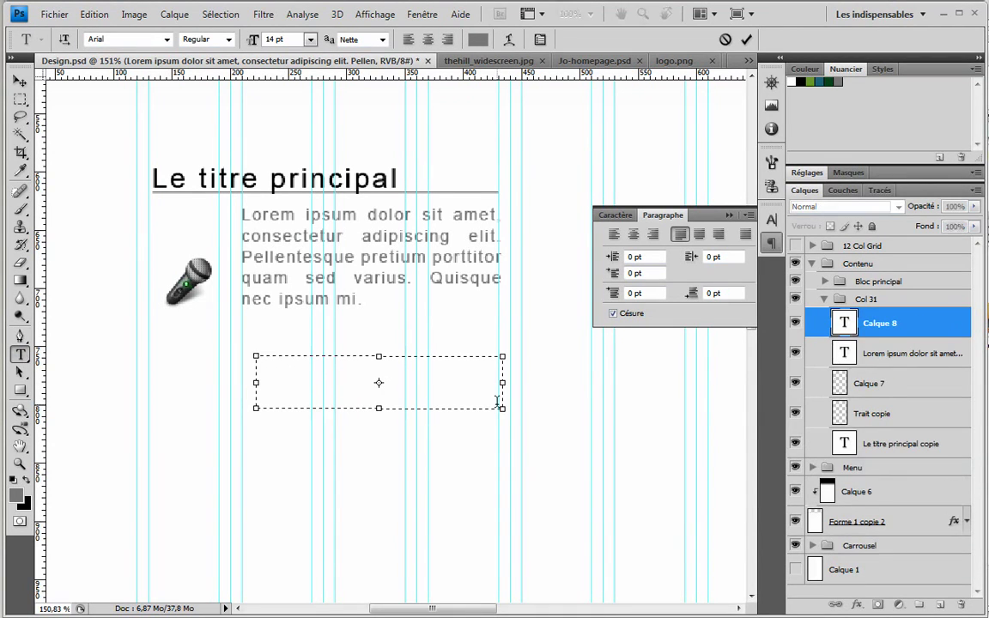
pyautogui.write('Lire')
pyautogui.hotkey('ctrl', 'a')
pyautogui.write('En')
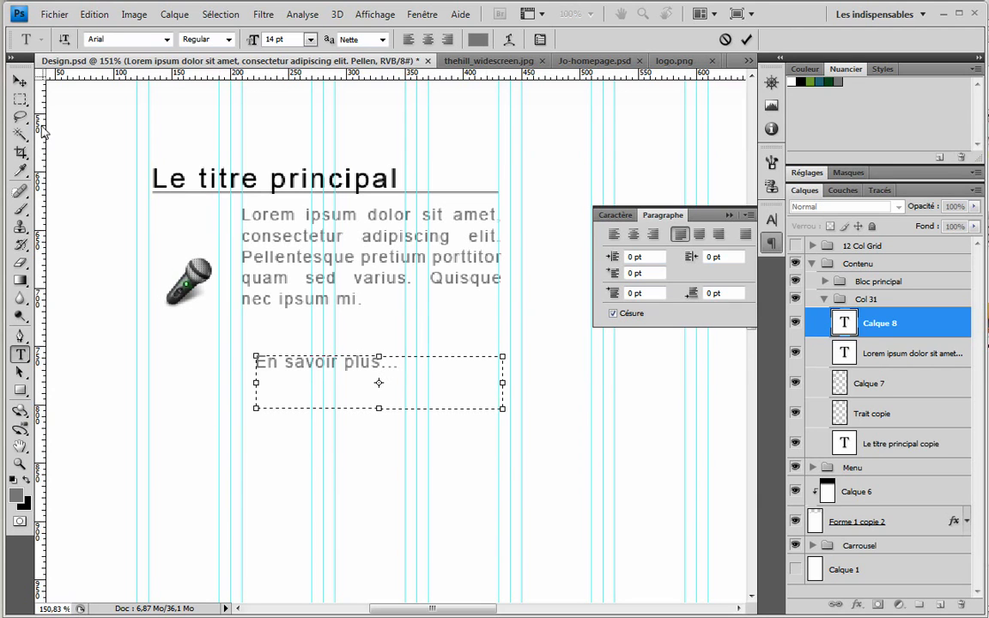
pyautogui.click(20, 80)
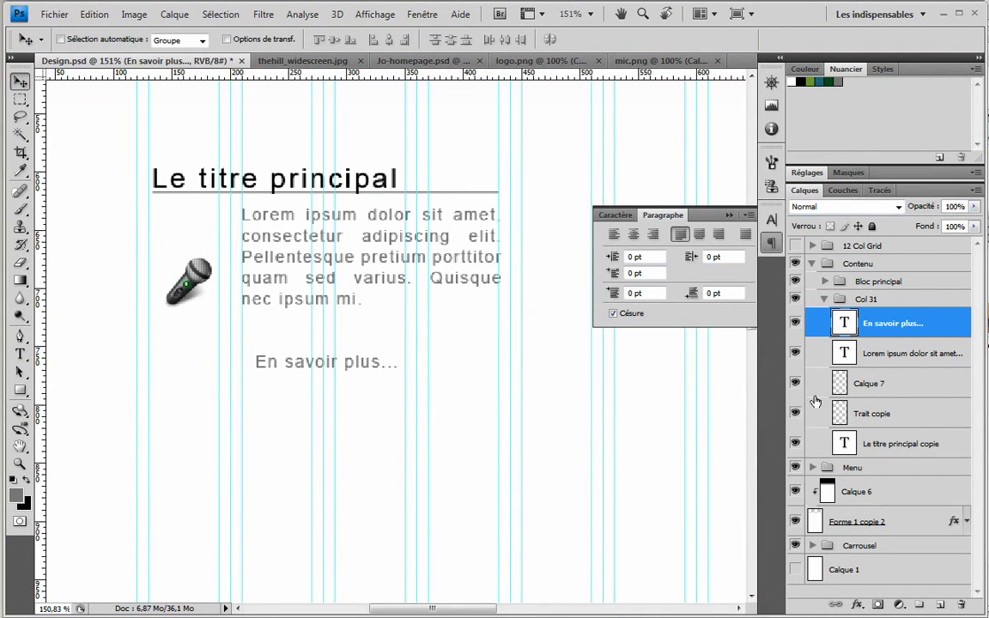
# Draw a rounded rectangle with a 3 px radius, about 150 px wide, over "En savoir plus..." at 80% opacity, and fill it dark green
pyautogui.click(17, 392)
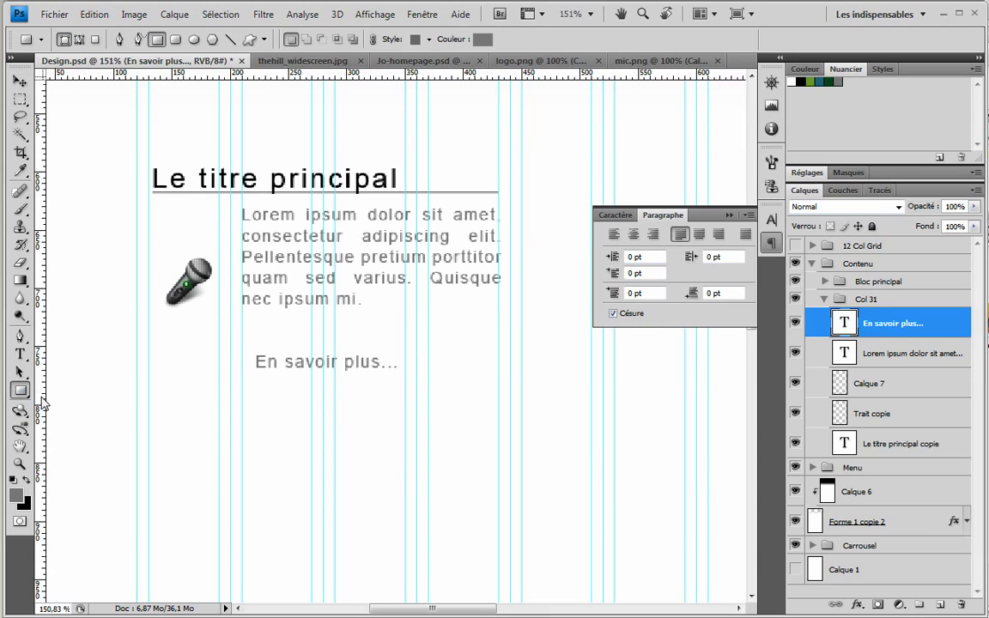
pyautogui.click(176, 39)
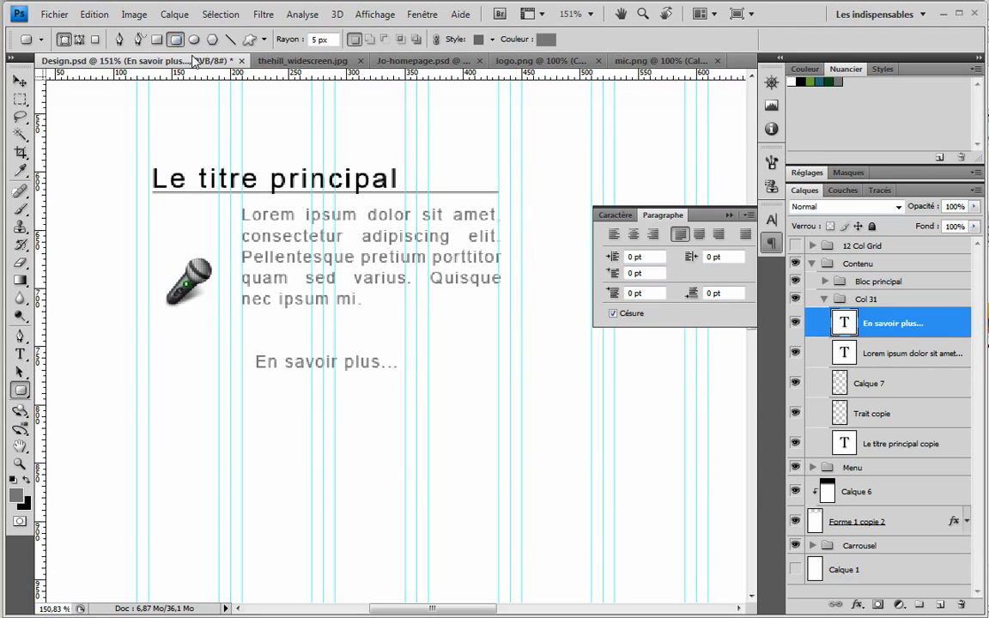
pyautogui.doubleClick(319, 39)
pyautogui.write('3')
pyautogui.moveTo(248, 343); pyautogui.dragTo(420, 380)
pyautogui.press('8')
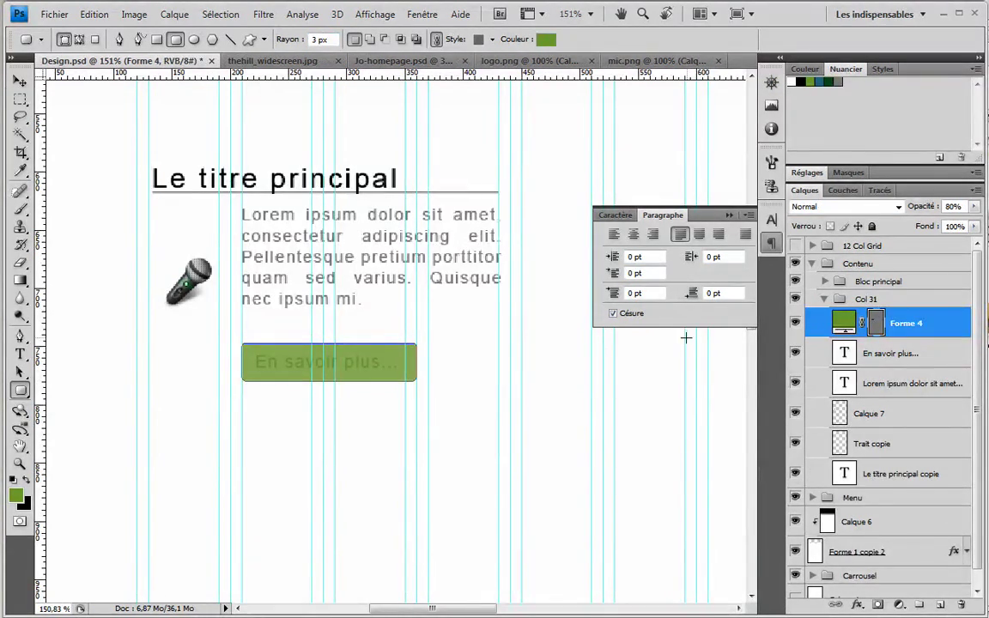
pyautogui.doubleClick(845, 322)
pyautogui.click(831, 82)
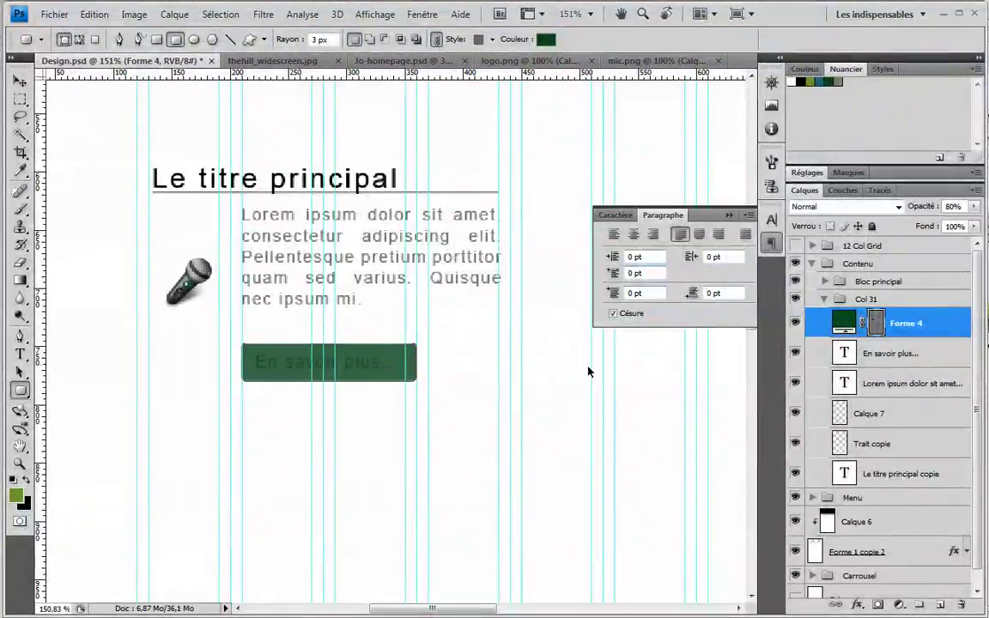
# Scale the green button shape down to 91.7% width and 75.4% height around its centre
pyautogui.hotkey('ctrl', 't')
pyautogui.moveTo(416, 381); pyautogui.dragTo(410, 379)
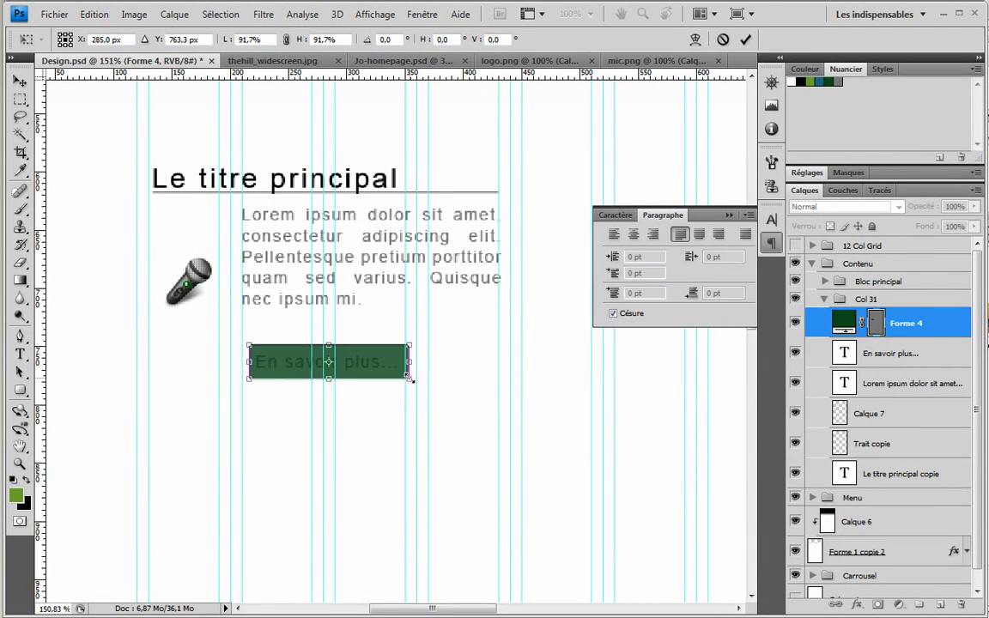
pyautogui.moveTo(331, 345); pyautogui.dragTo(330, 348)
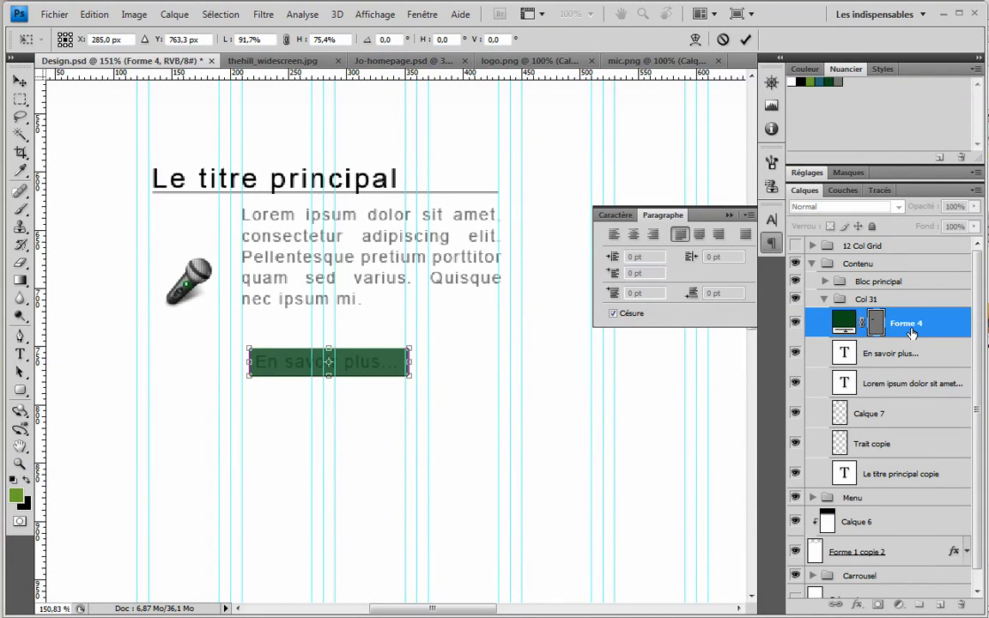
pyautogui.press('Return')
# Place the button shape at 100% opacity beneath the "En savoir plus..." text layer, and colour the text white
pyautogui.moveTo(912, 333); pyautogui.dragTo(909, 368)
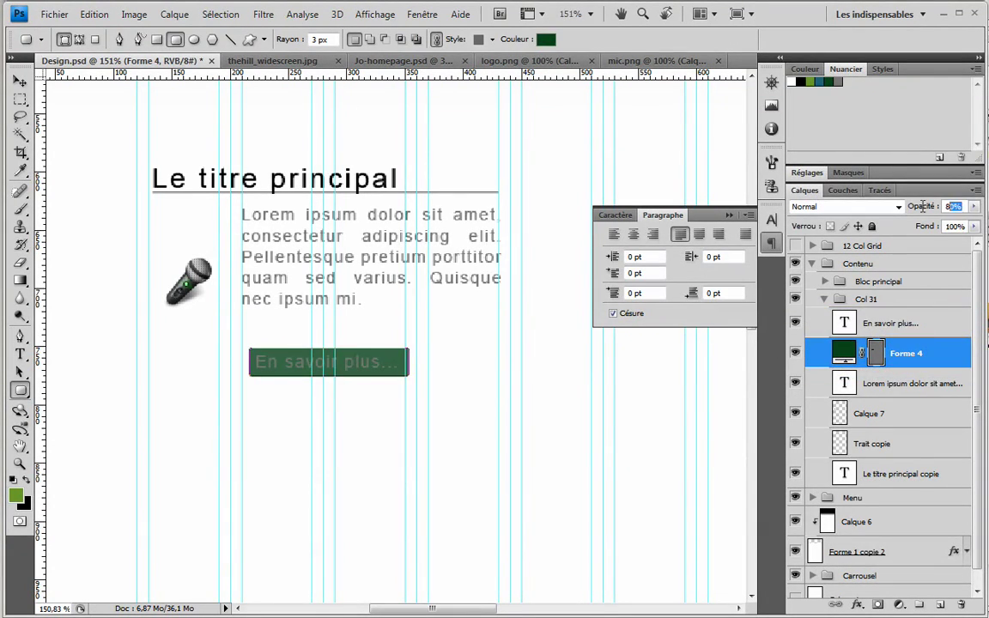
pyautogui.doubleClick(844, 322)
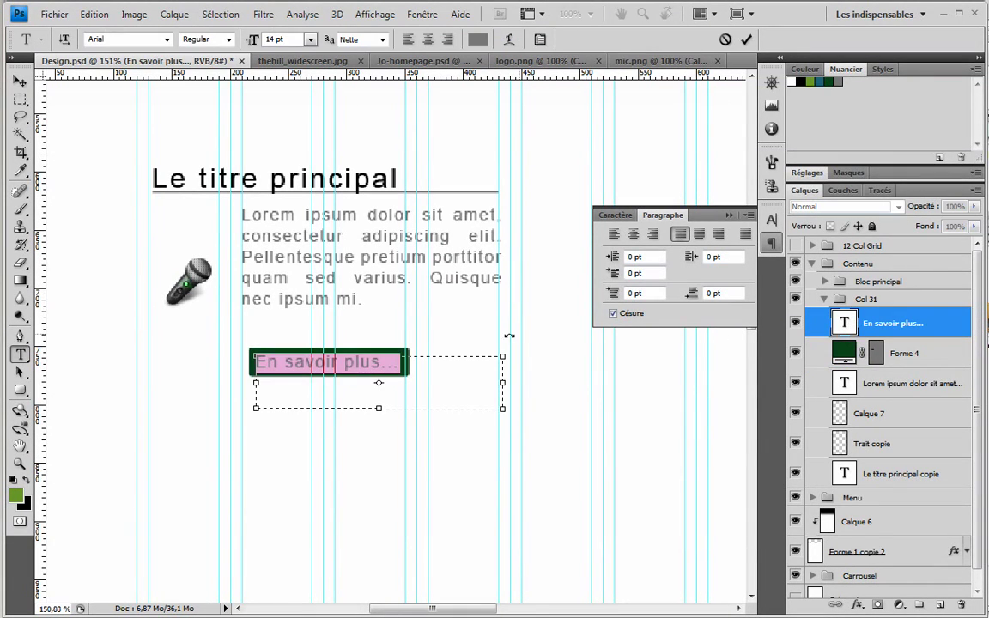
pyautogui.click(13, 480)
pyautogui.click(28, 480)
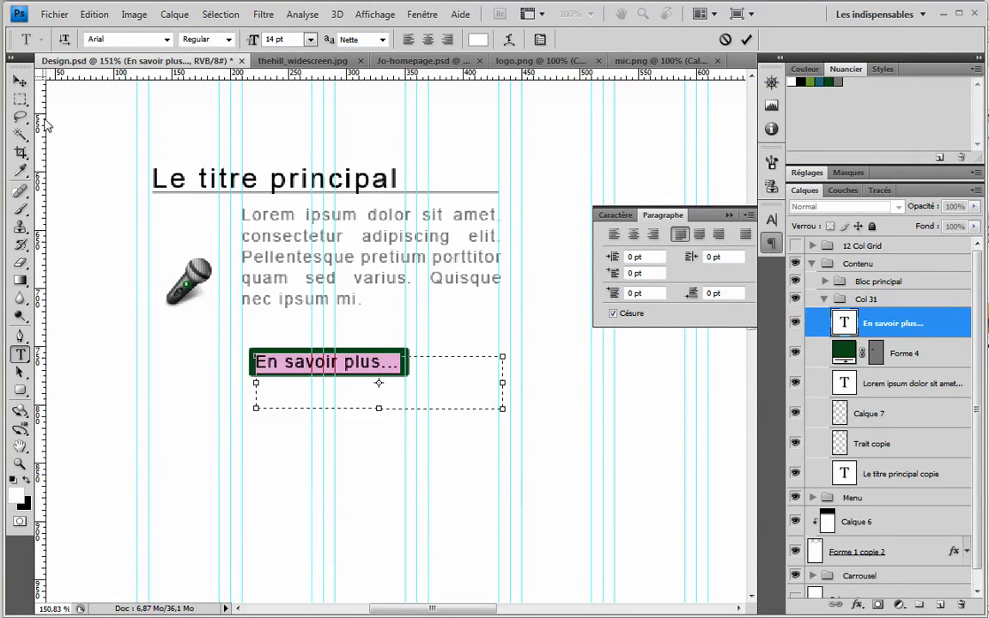
pyautogui.click(20, 80)
# Fill the button shape with the light green swatch, and move it with its text to the right end of the title's underline
pyautogui.doubleClick(845, 353)
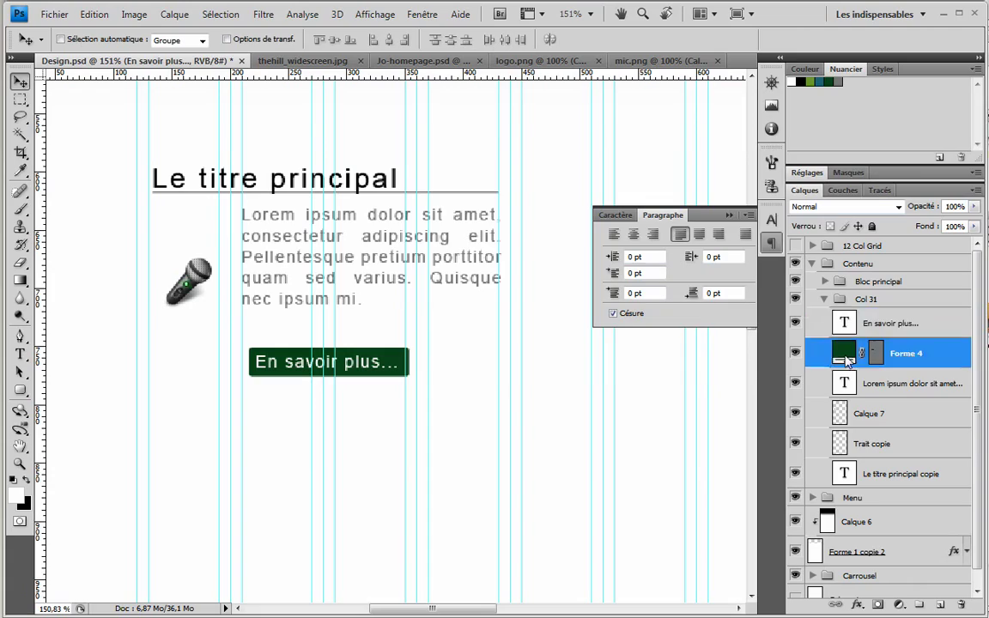
pyautogui.click(809, 82)
pyautogui.click(846, 134)
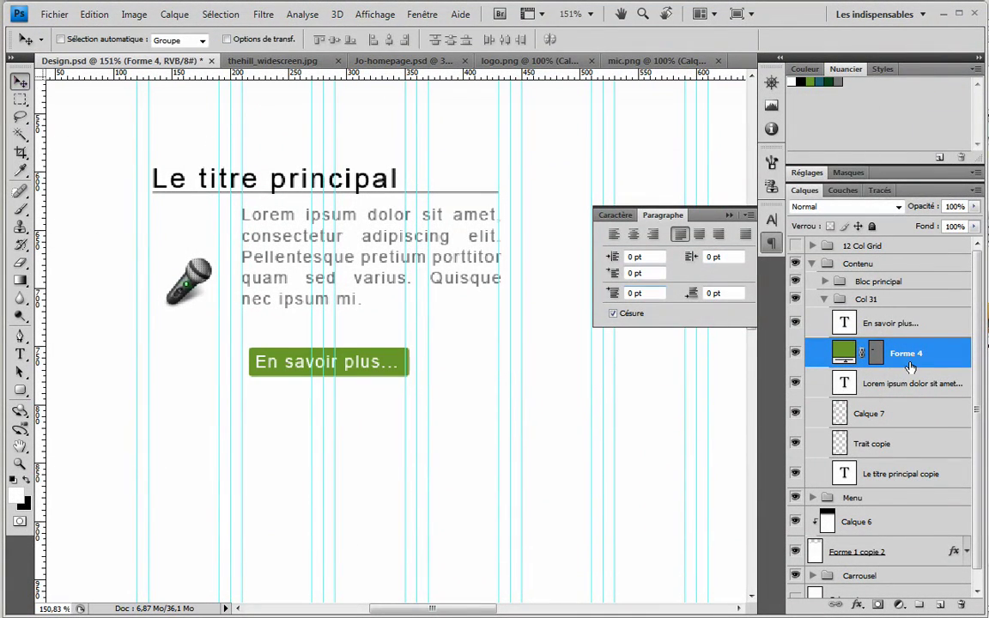
pyautogui.keyDown('shift'); pyautogui.click(896, 325); pyautogui.keyUp('shift')
pyautogui.moveTo(382, 371); pyautogui.dragTo(468, 372)
pyautogui.click(912, 355)
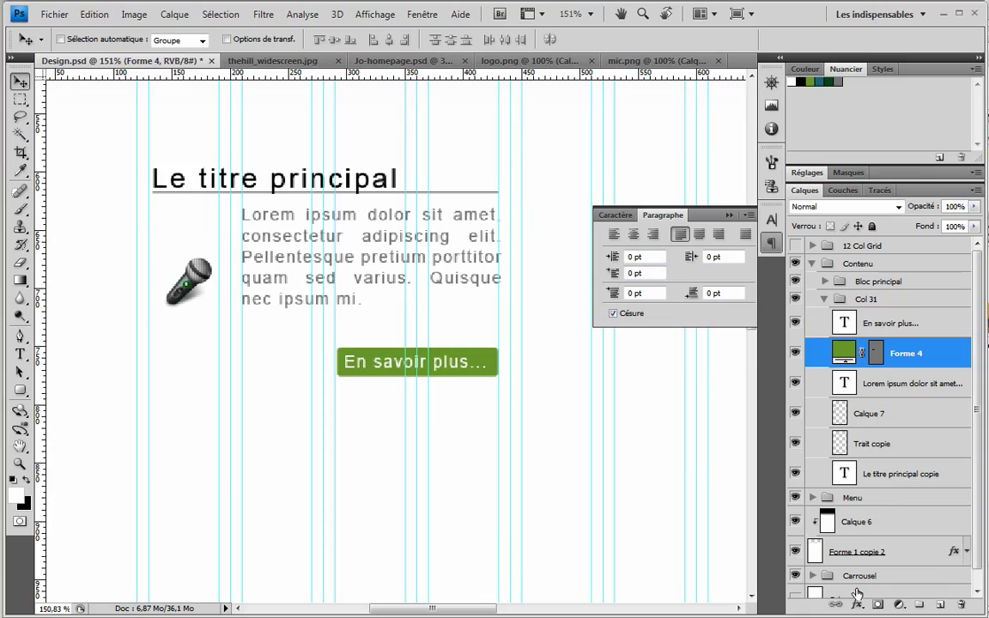
pyautogui.click(857, 605)
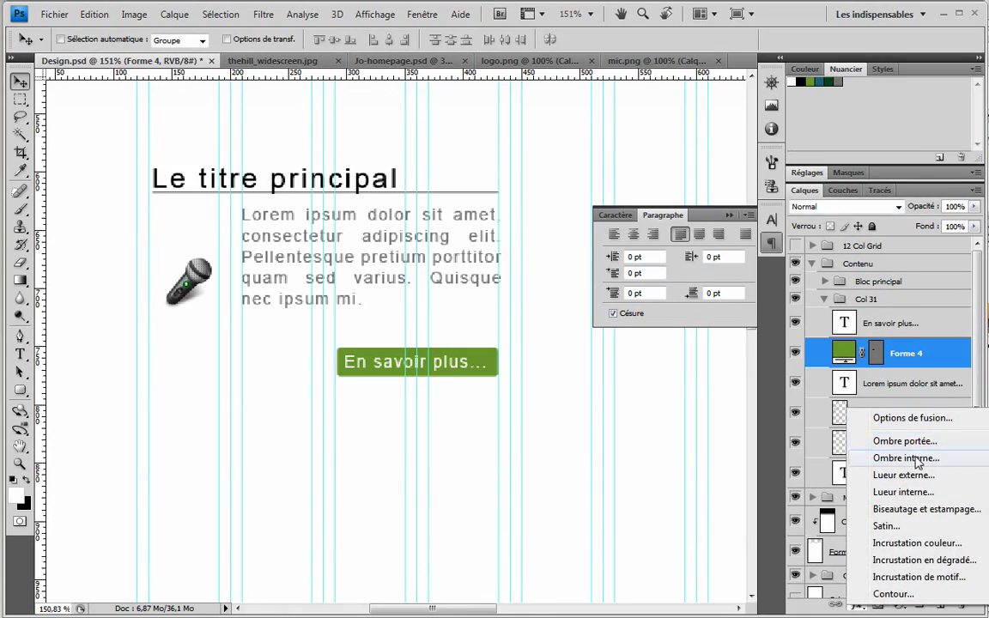
pyautogui.click(910, 457)
pyautogui.moveTo(824, 248); pyautogui.dragTo(806, 251)
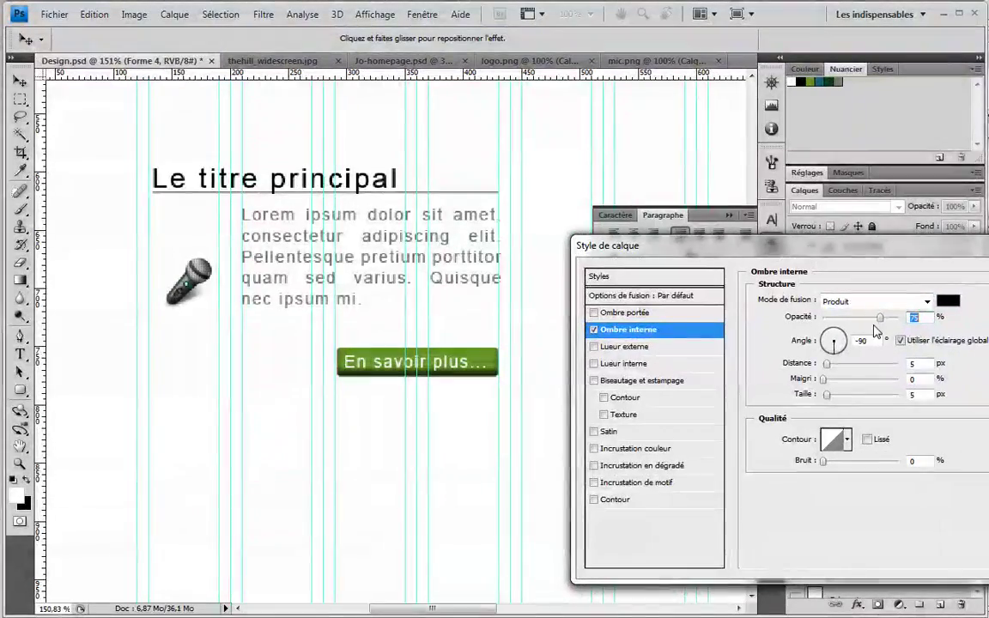
pyautogui.press('Tab')
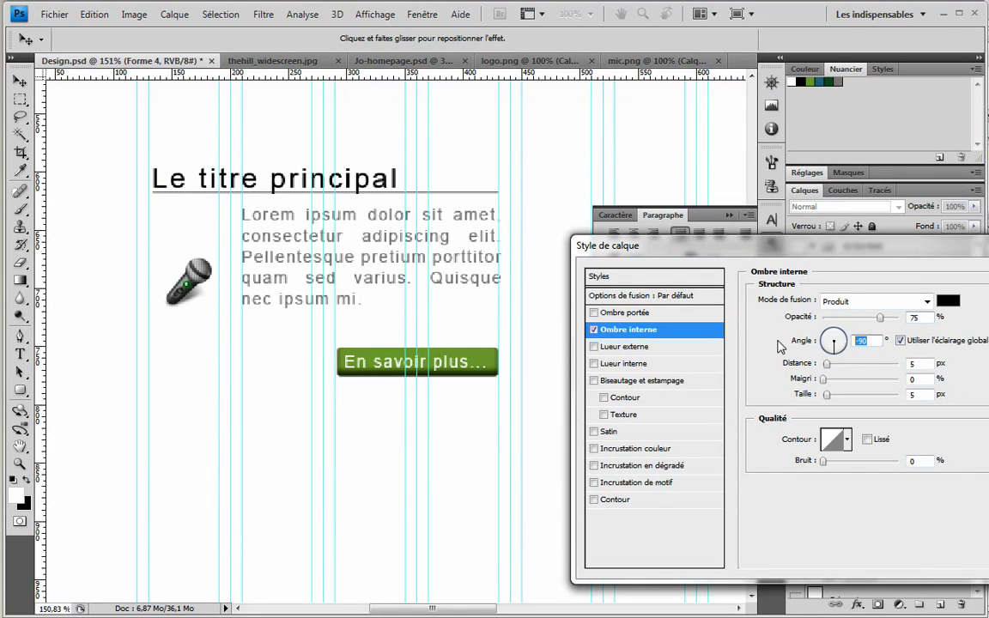
pyautogui.write('120')
pyautogui.click(900, 341)
pyautogui.click(836, 335)
pyautogui.moveTo(829, 368); pyautogui.dragTo(826, 402)
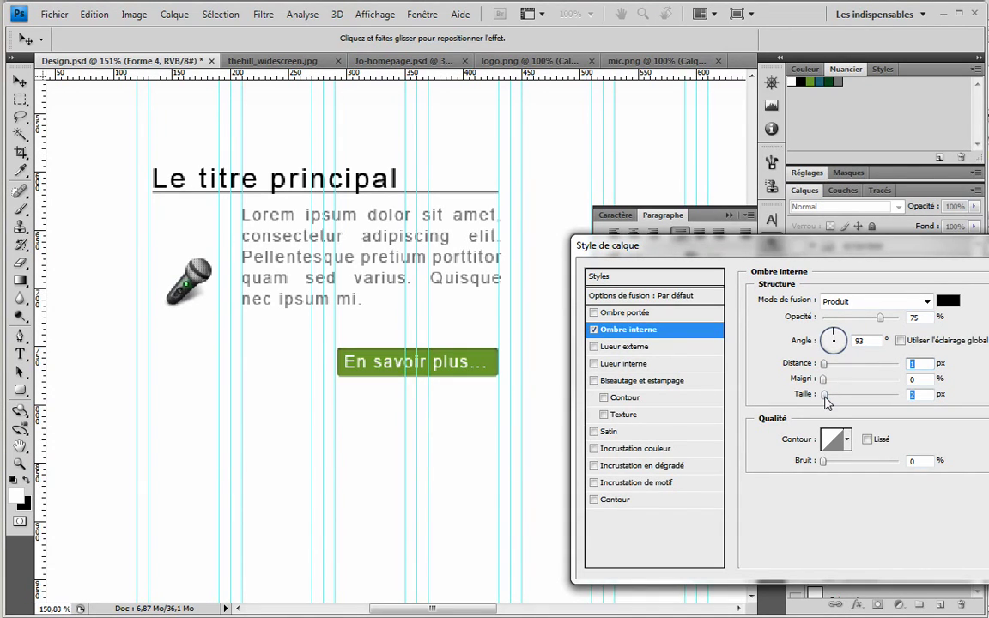
pyautogui.click(834, 336)
pyautogui.moveTo(880, 318); pyautogui.dragTo(869, 318)
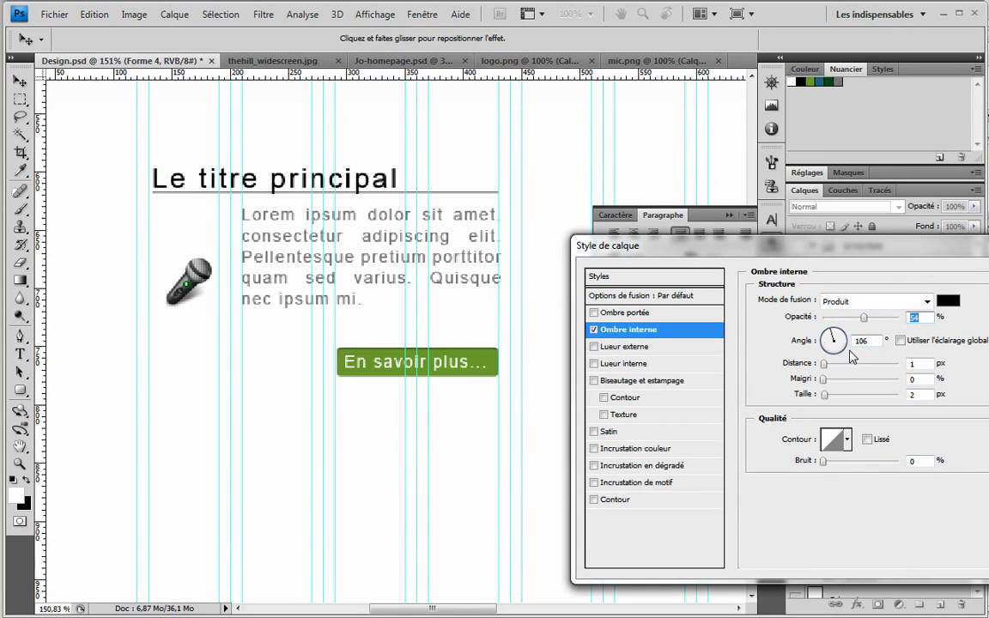
pyautogui.click(593, 313)
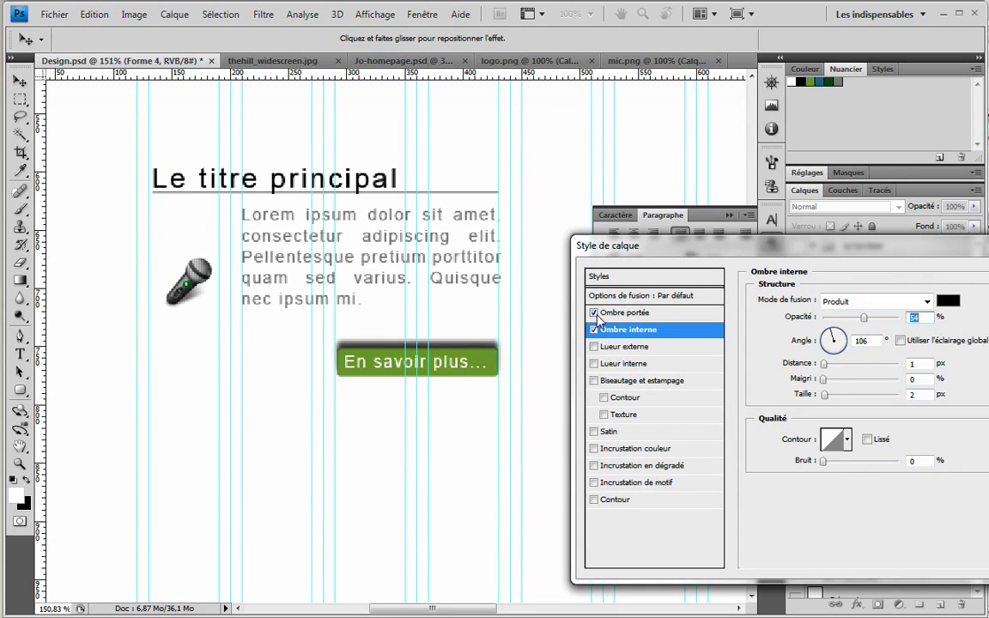
pyautogui.click(655, 313)
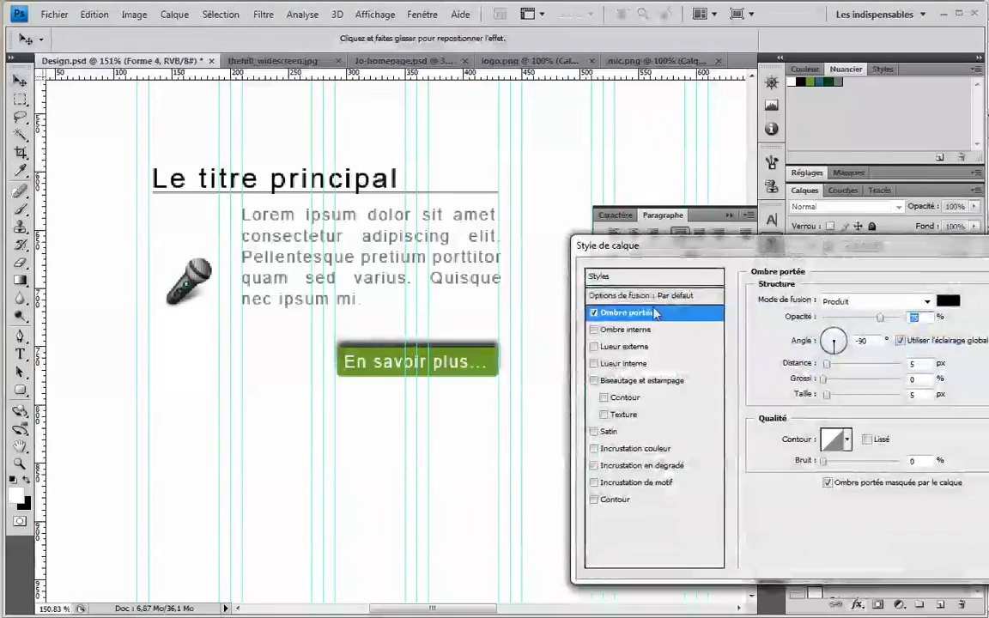
pyautogui.click(829, 341)
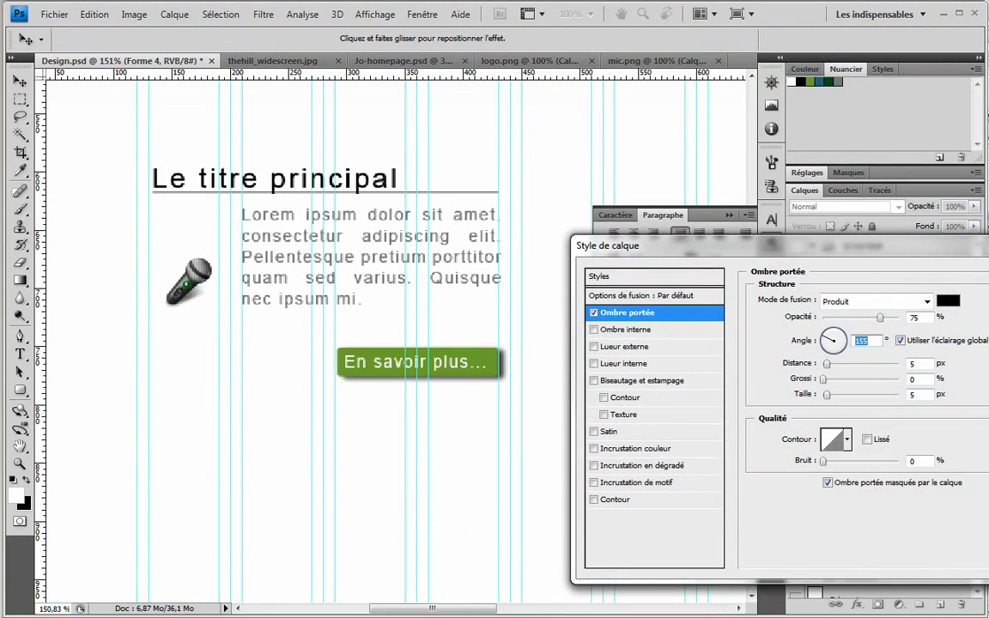
pyautogui.press('Escape')
# Add a drop shadow to the button shape without global light, with angle 112°, distance 3 px and size 0 px
pyautogui.click(859, 606)
pyautogui.click(859, 435)
pyautogui.click(899, 342)
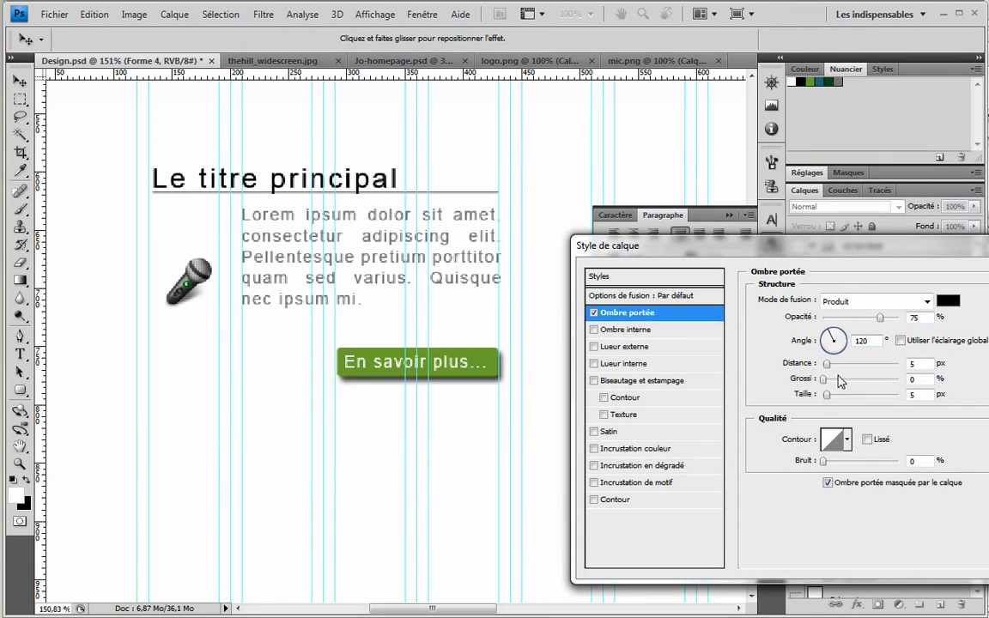
pyautogui.moveTo(827, 391); pyautogui.dragTo(775, 407)
pyautogui.moveTo(826, 366)
pyautogui.mouseDown()
pyautogui.moveTo(846, 369)
pyautogui.moveTo(825, 375)
pyautogui.mouseUp()
pyautogui.press('Up')
pyautogui.press('Up')
pyautogui.press('Up')
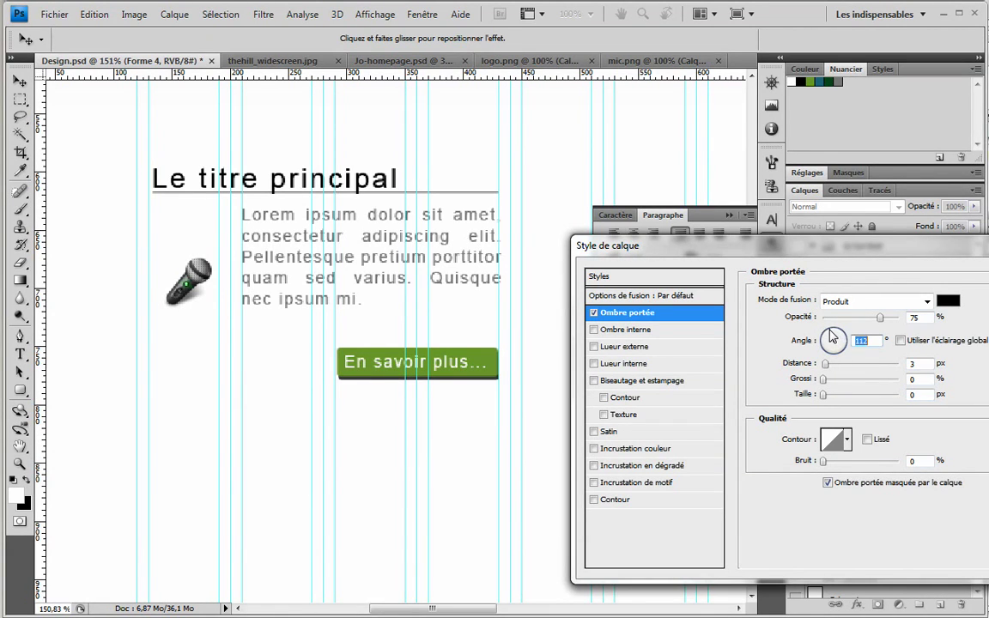
# Set the button's drop shadow to the dark green swatch at 15% opacity and apply the layer style
pyautogui.click(944, 302)
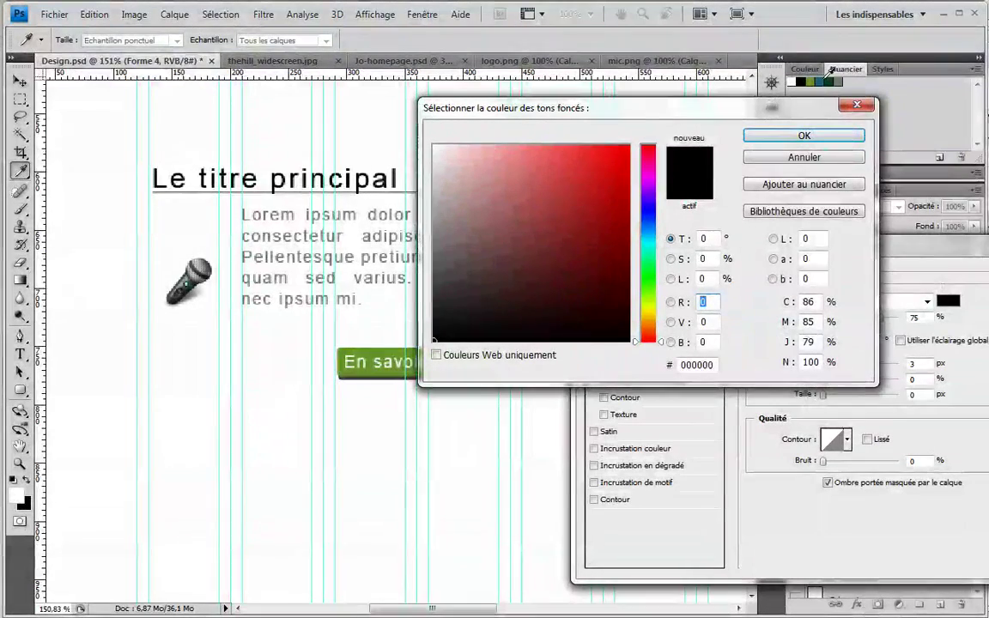
pyautogui.click(835, 81)
pyautogui.click(849, 134)
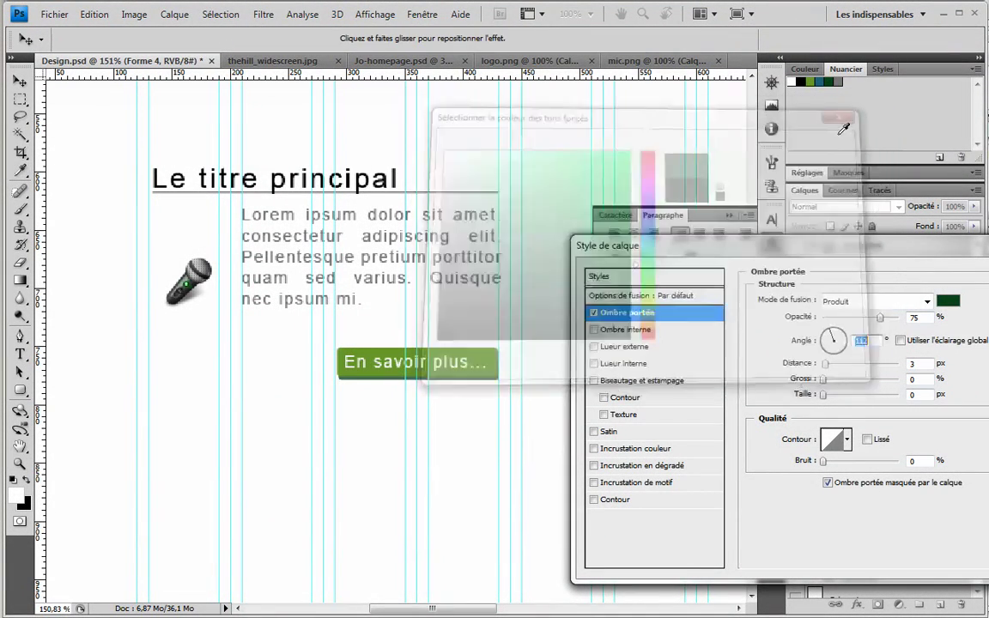
pyautogui.moveTo(885, 320); pyautogui.dragTo(824, 320)
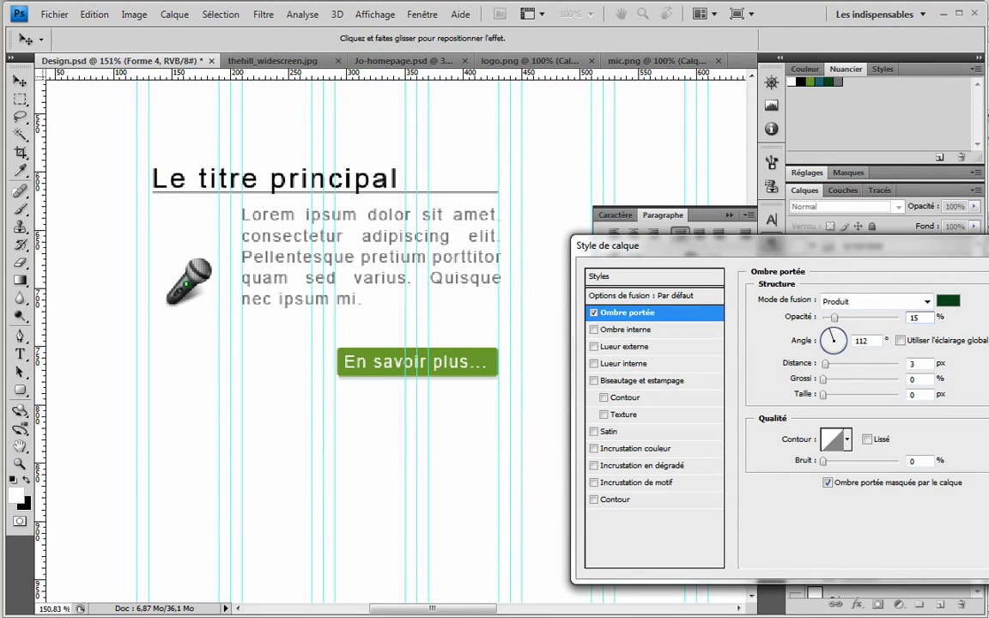
pyautogui.press('Return')
# Move the button shape and its "En savoir plus..." text together slightly up, closer to the paragraph
pyautogui.press('z')
pyautogui.keyDown('alt'); pyautogui.click(533, 230); pyautogui.keyUp('alt')
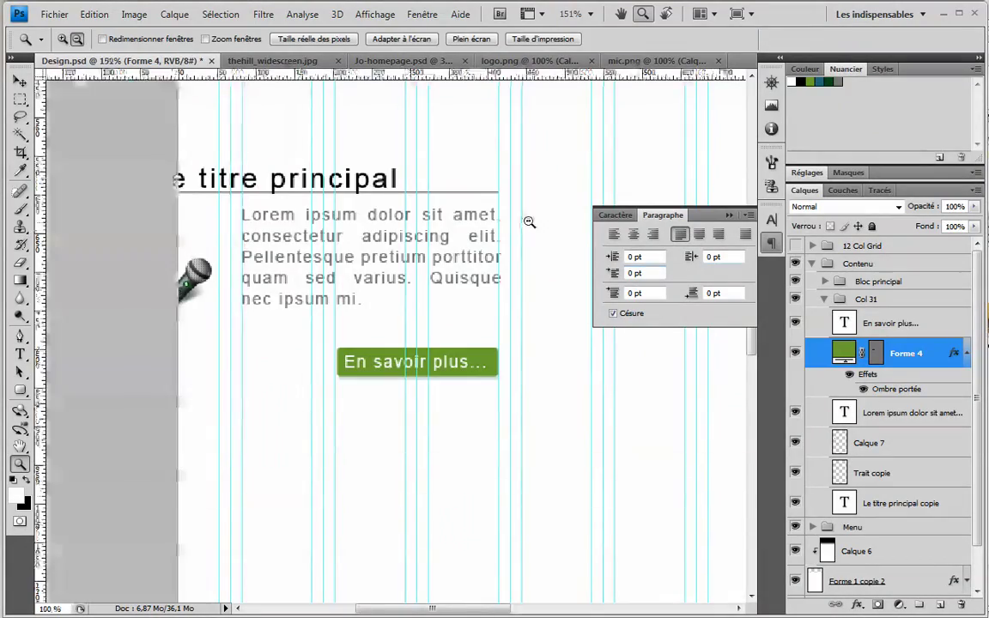
pyautogui.keyDown('alt'); pyautogui.click(539, 239); pyautogui.keyUp('alt')
pyautogui.moveTo(465, 285); pyautogui.dragTo(393, 285)
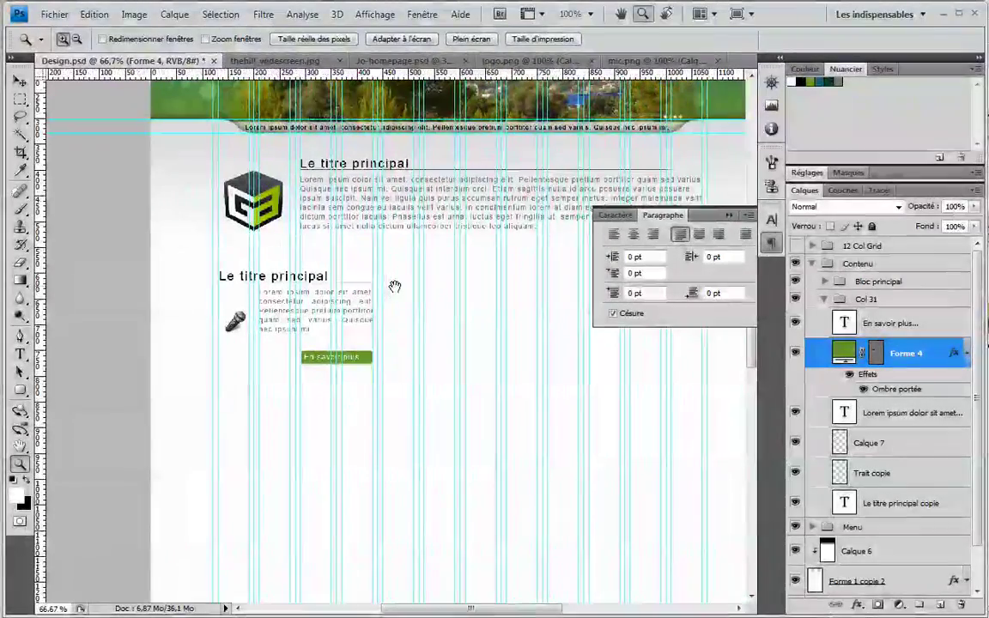
pyautogui.press('v')
pyautogui.moveTo(356, 367); pyautogui.dragTo(354, 356)
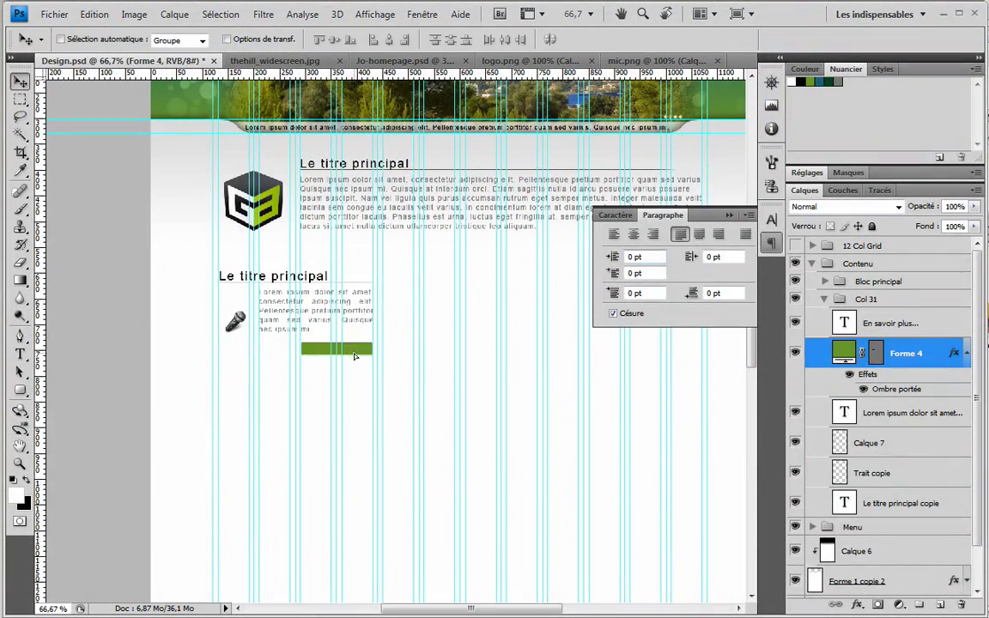
pyautogui.hotkey('ctrl', 'z')
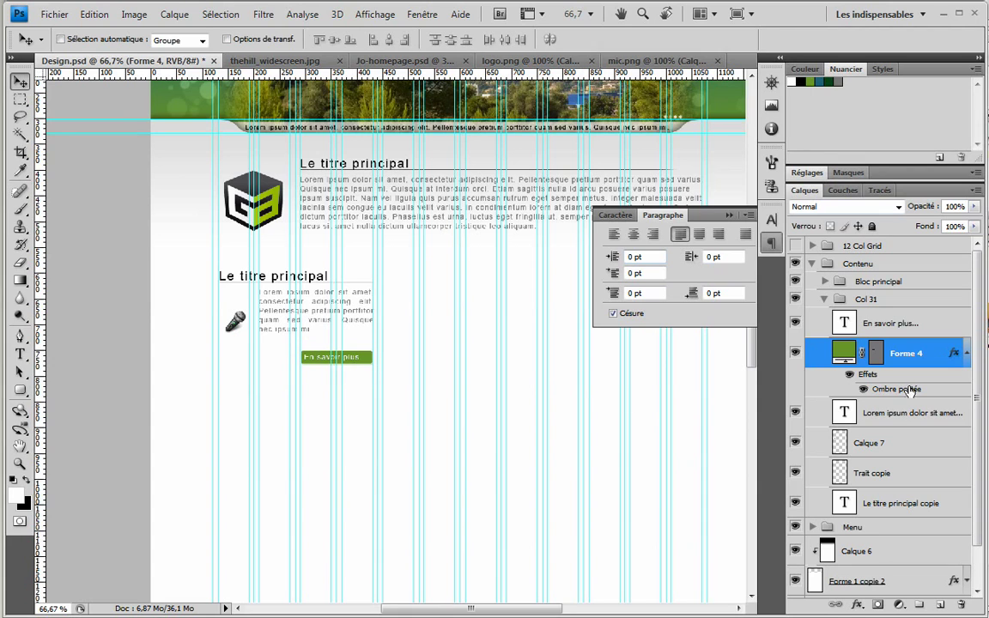
pyautogui.keyDown('shift'); pyautogui.click(897, 328); pyautogui.keyUp('shift')
pyautogui.moveTo(347, 358); pyautogui.dragTo(354, 352)
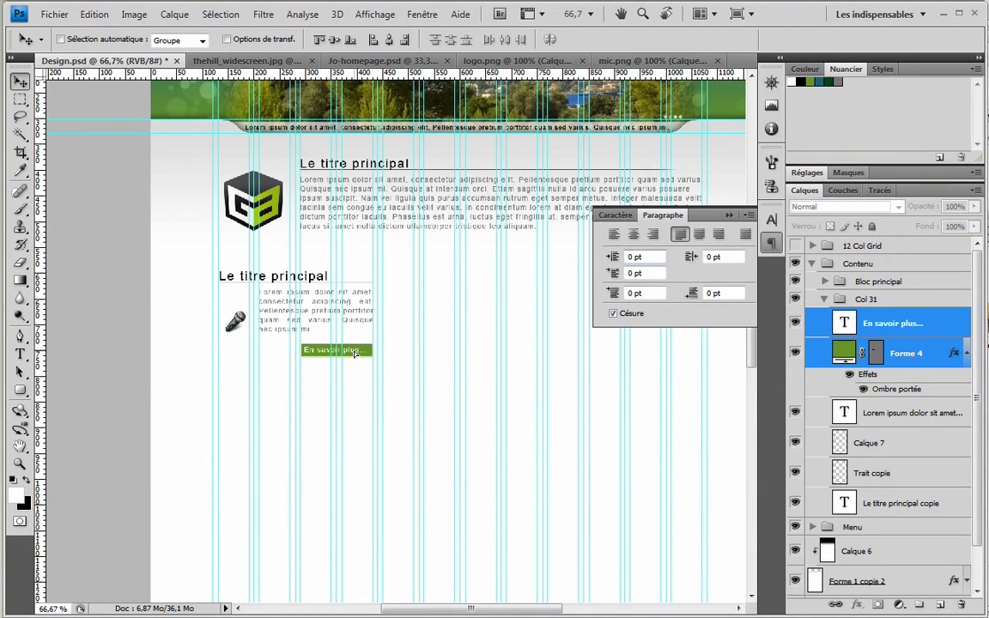
# Duplicate the Col 31 group and place the copy beside the original as the second column
pyautogui.click(825, 298)
pyautogui.click(863, 300)
pyautogui.rightClick(863, 300)
pyautogui.click(868, 332)
pyautogui.press('Return')
pyautogui.moveTo(359, 302); pyautogui.dragTo(524, 300)
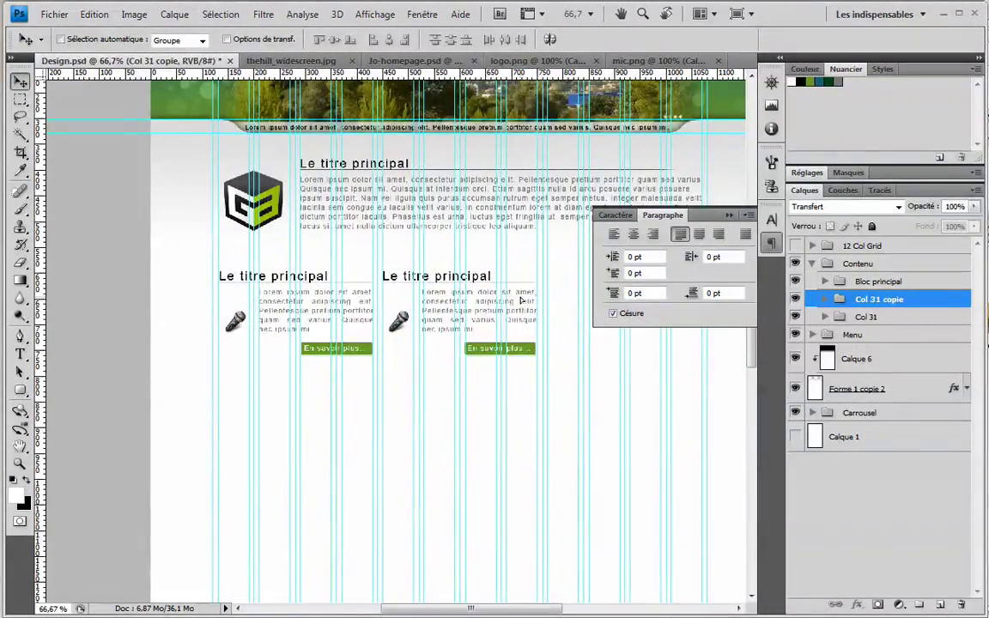
# Duplicate the second column's group and place the copy as the third column, ending at the main content's right edge
pyautogui.hscroll(3, 523, 300)
pyautogui.rightClick(909, 302)
pyautogui.click(936, 334)
pyautogui.press('Return')
pyautogui.moveTo(353, 344); pyautogui.dragTo(523, 337)
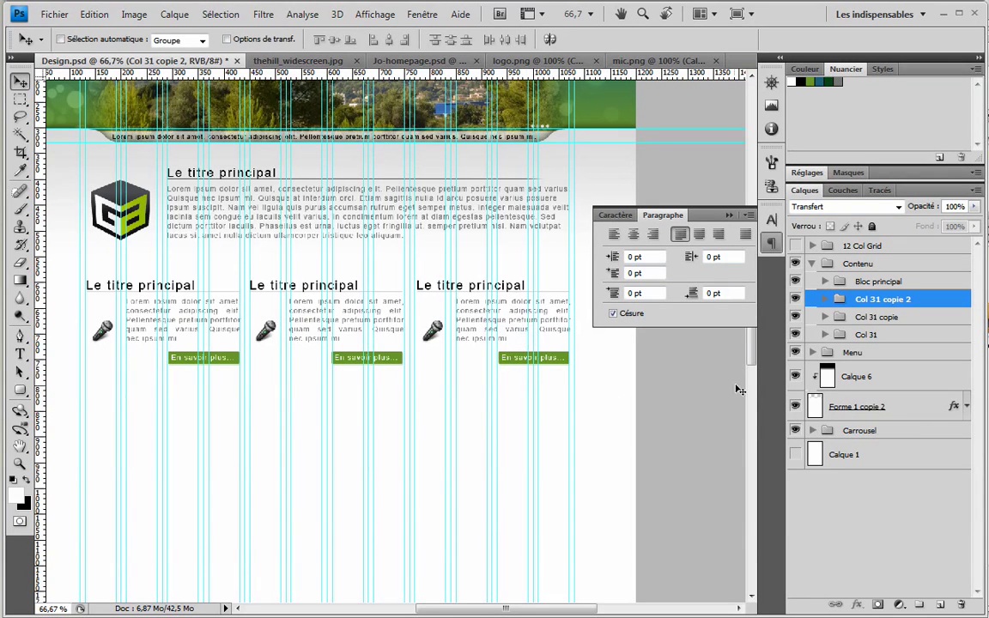
# Rename the second column's group as Col 32 and the third column's group as Col 33
pyautogui.hotkey('alt', 'Tab')
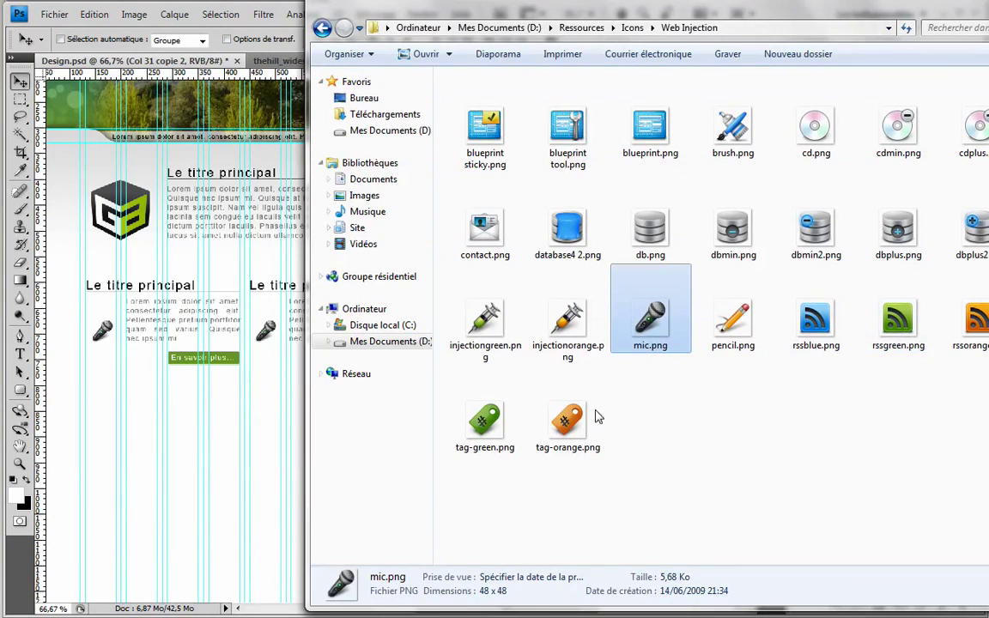
pyautogui.hotkey('alt', 'Tab')
pyautogui.press('z')
pyautogui.moveTo(426, 455); pyautogui.dragTo(461, 466)
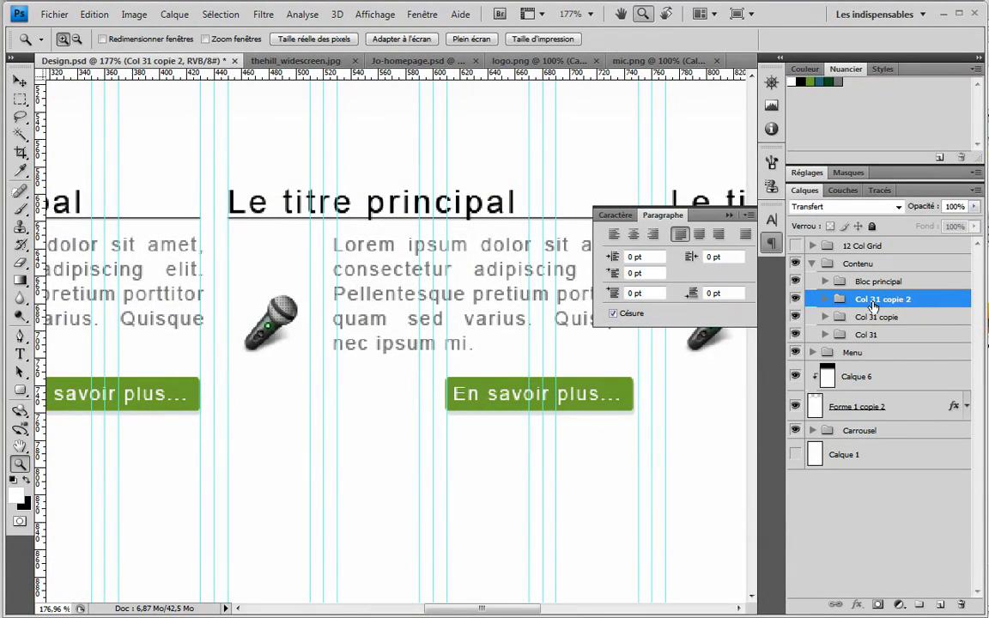
pyautogui.click(859, 318)
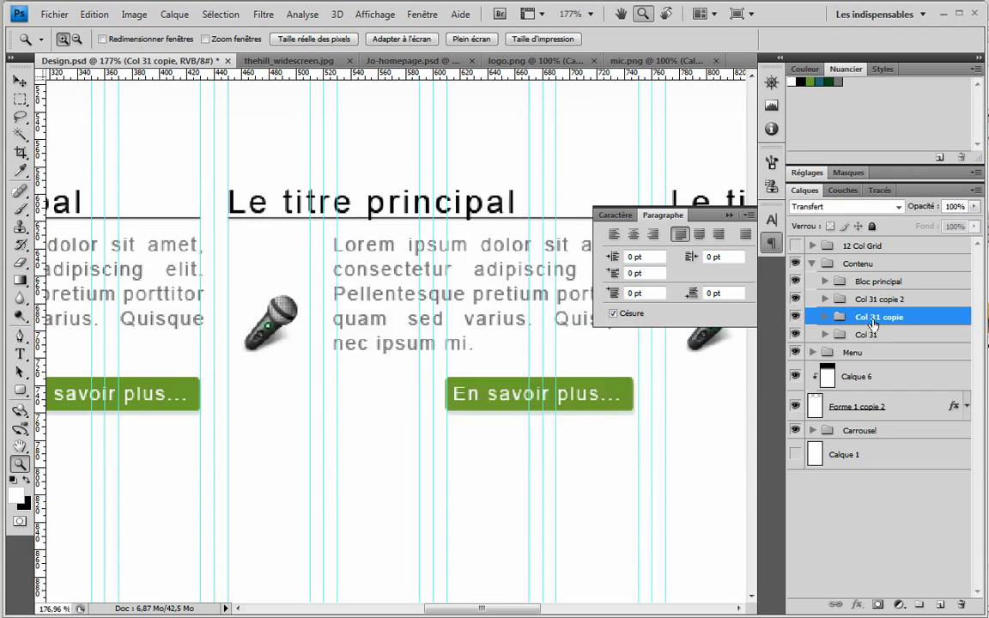
pyautogui.write('Col 32')
pyautogui.press('Return')
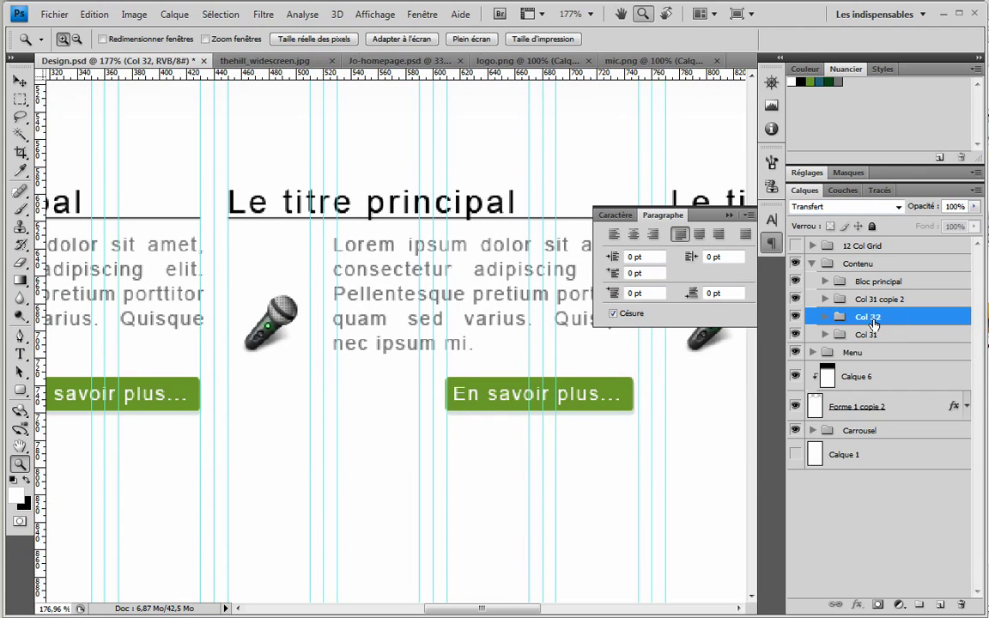
pyautogui.doubleClick(884, 299)
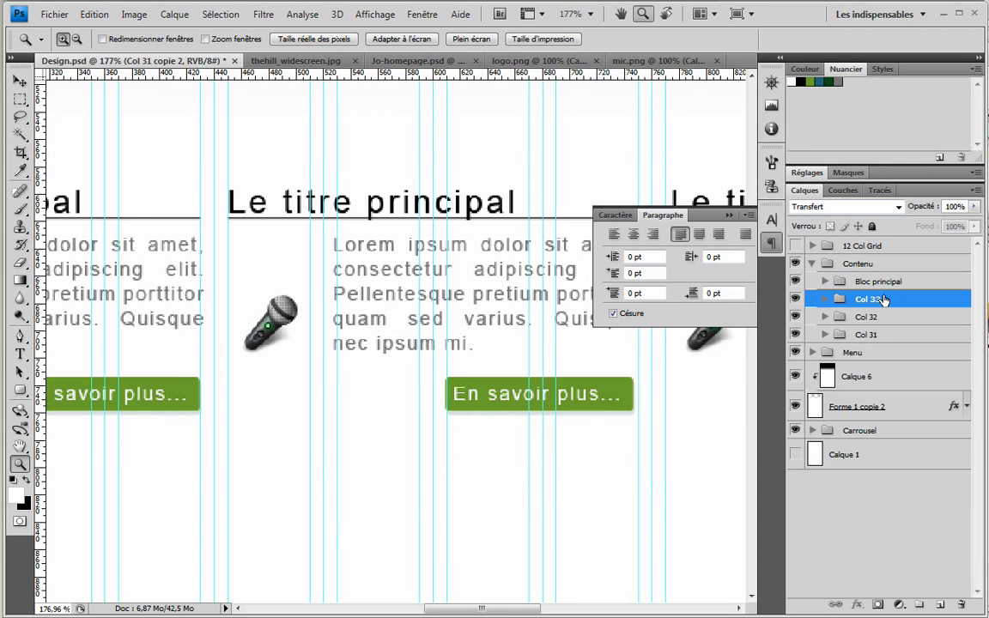
pyautogui.press('Return')
# Delete the microphone icon layer from the Col 32 group, and switch to the Web Injection icon folder in Windows Explorer
pyautogui.click(824, 317)
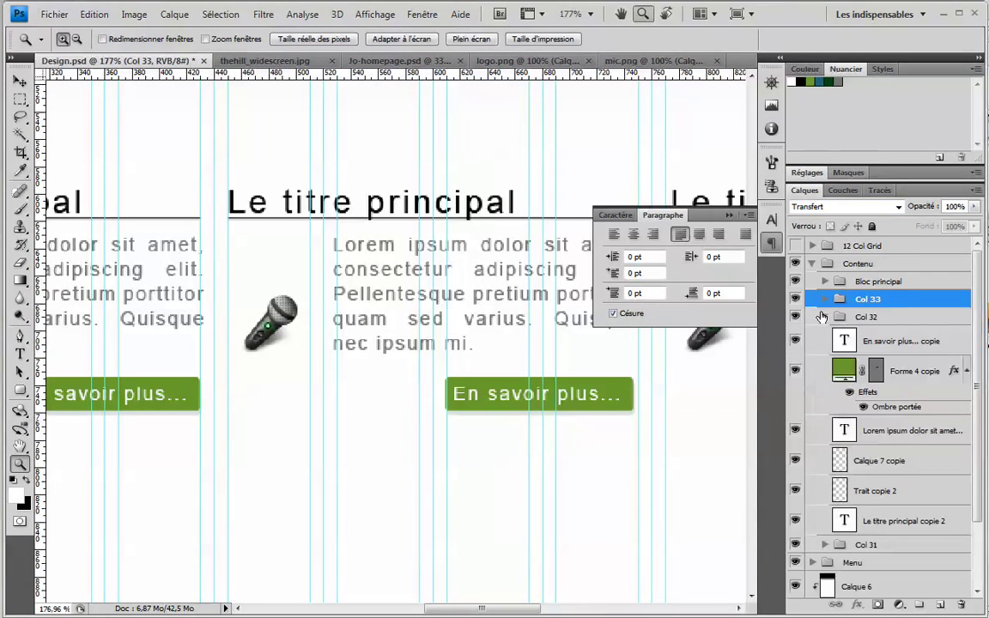
pyautogui.click(913, 340)
pyautogui.click(839, 485)
pyautogui.moveTo(839, 468); pyautogui.dragTo(959, 605)
pyautogui.hotkey('alt', 'Tab')
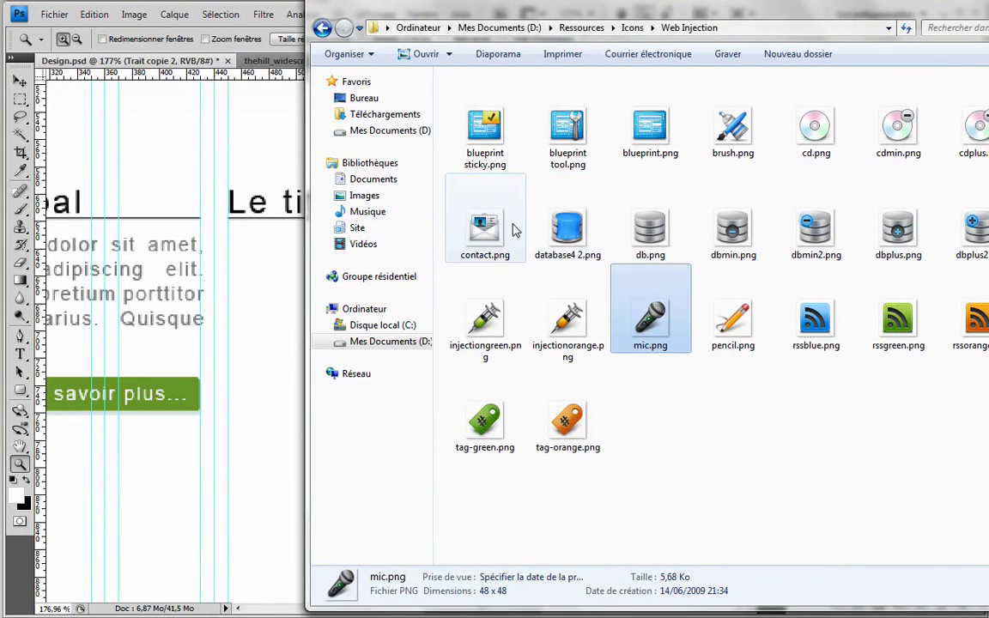
# Open blueprint sticky.png, copy it into Design.psd within the Col 32 group, and place the icon beside the second column's text
pyautogui.moveTo(486, 129); pyautogui.dragTo(397, 344)
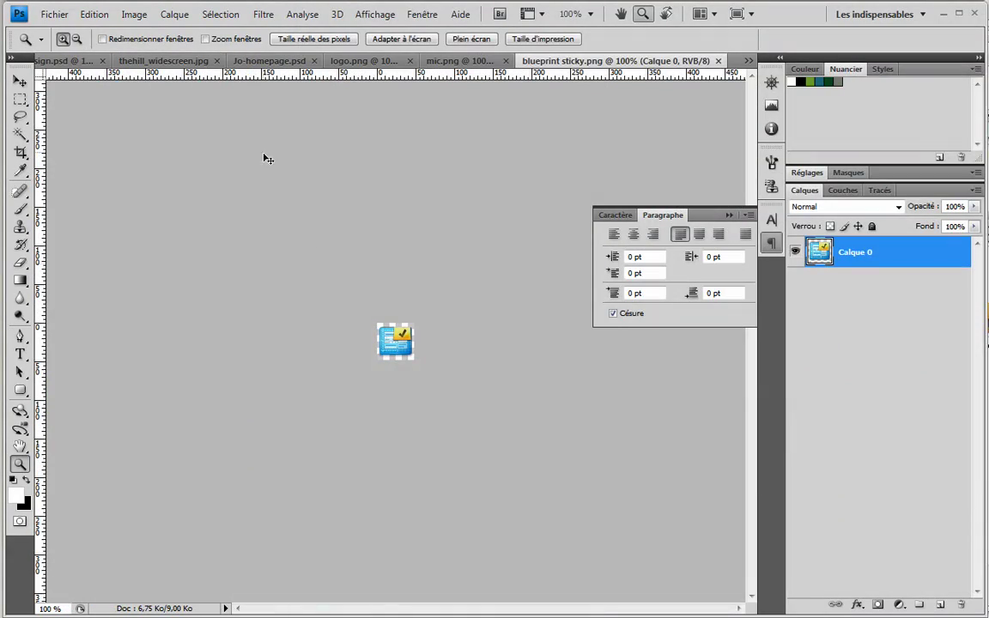
pyautogui.click(65, 60)
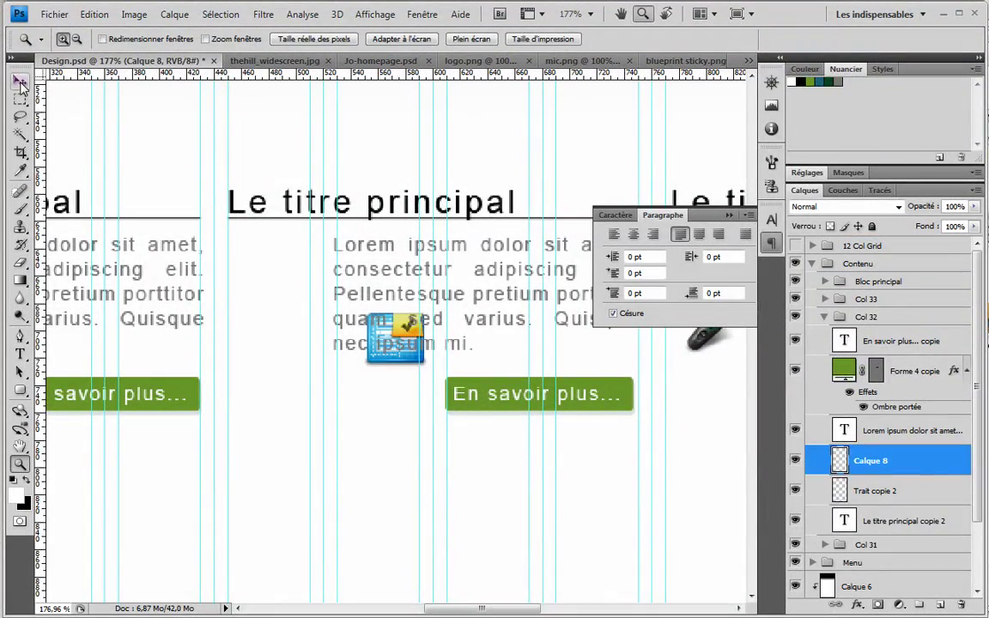
pyautogui.click(20, 81)
pyautogui.moveTo(404, 362); pyautogui.dragTo(277, 319)
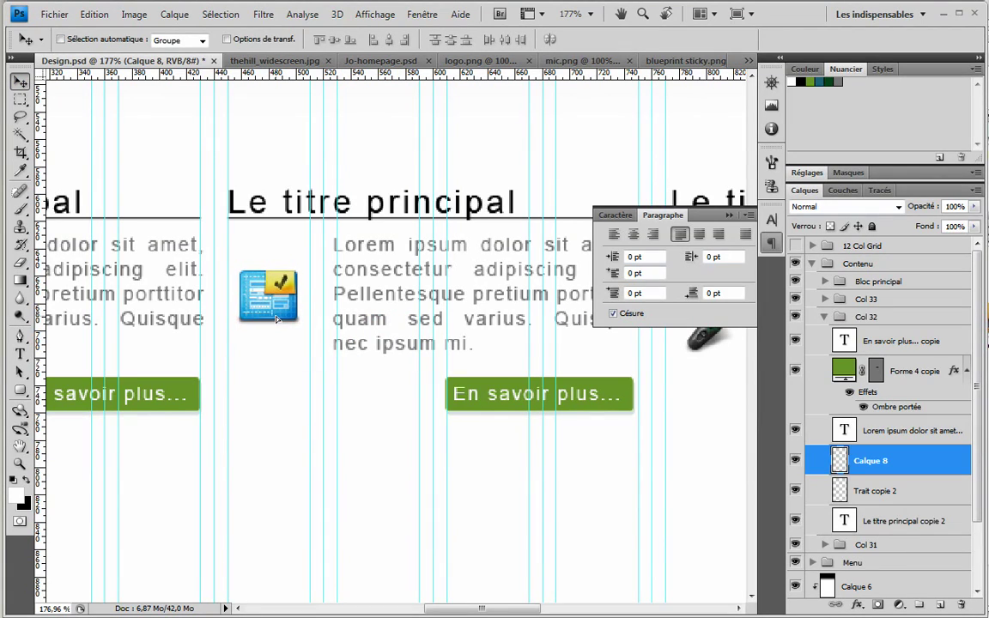
# Delete the microphone icon layer from the Col 33 group
pyautogui.hscroll(6, 336, 316)
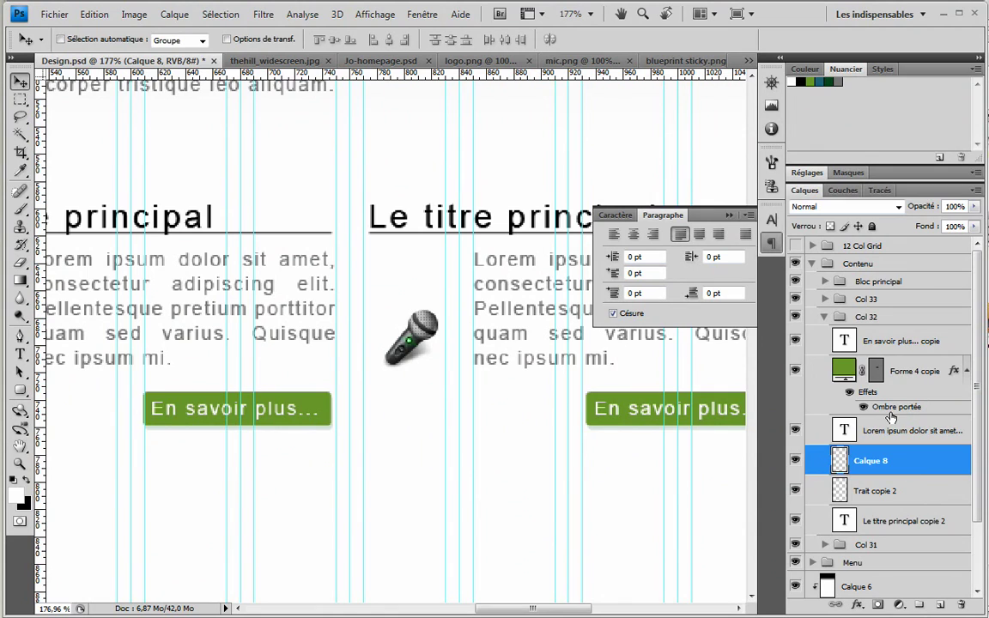
pyautogui.hscroll(-3, 664, 361)
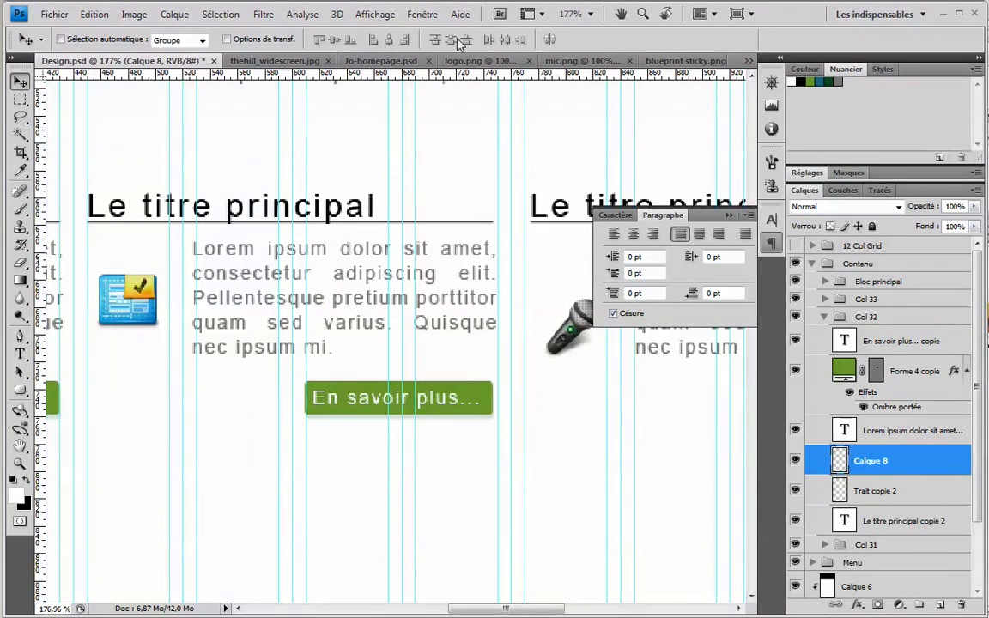
pyautogui.hscroll(3, 550, 286)
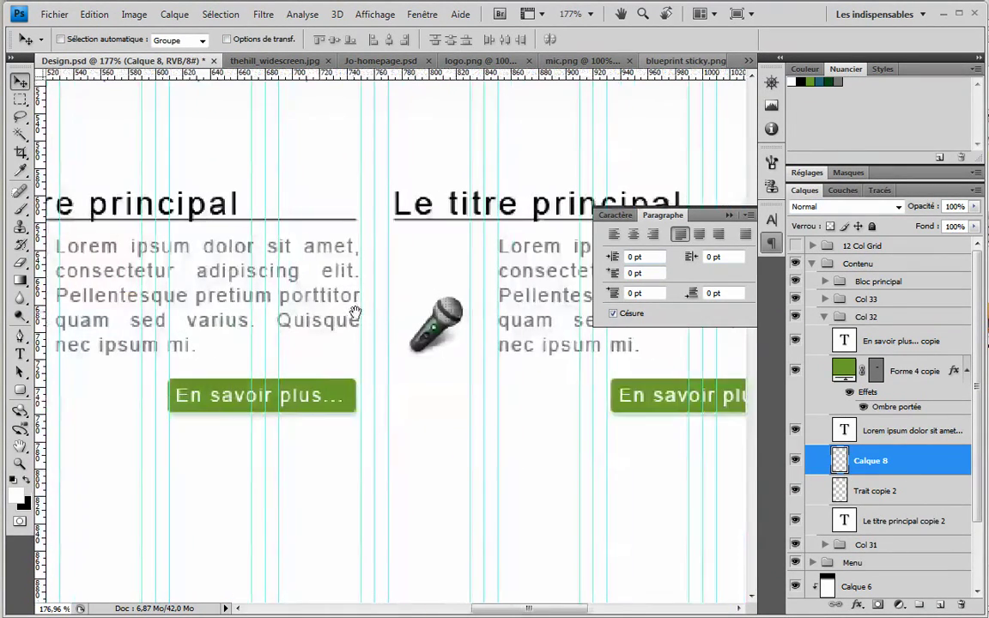
pyautogui.click(824, 318)
pyautogui.click(825, 299)
pyautogui.moveTo(882, 443); pyautogui.dragTo(961, 604)
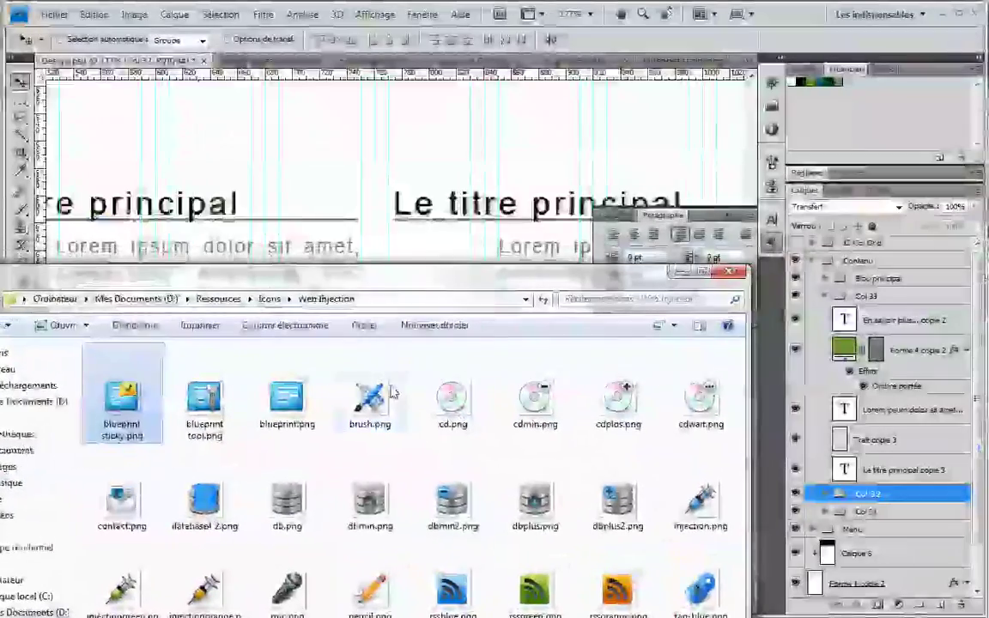
# Open cd.png from the Web Injection folder, copy it into Design.psd, and place the icon beside the third column's text
pyautogui.doubleClick(497, 357)
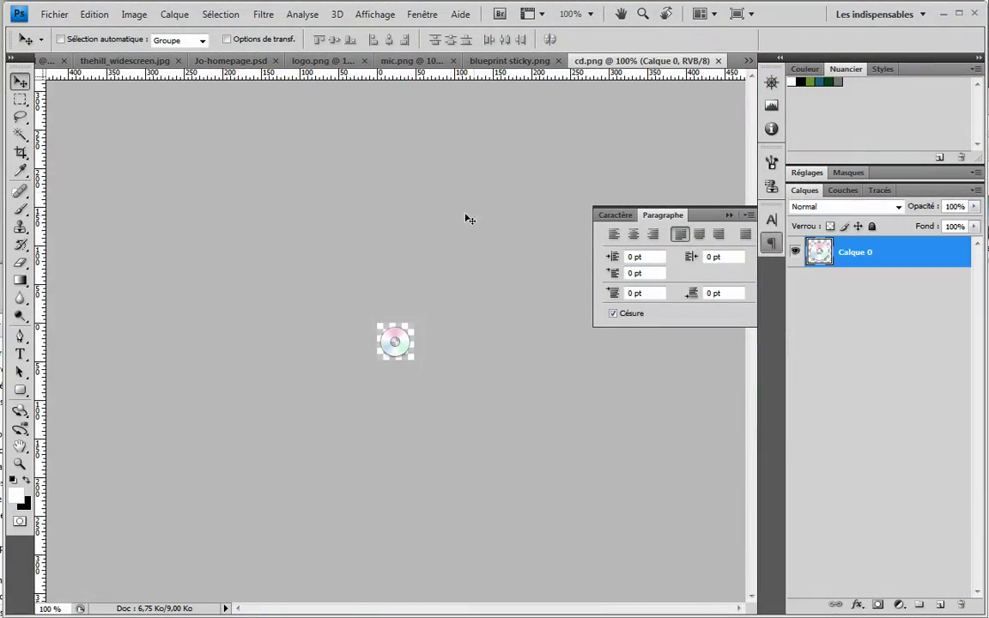
pyautogui.hotkey('ctrl', 'a')
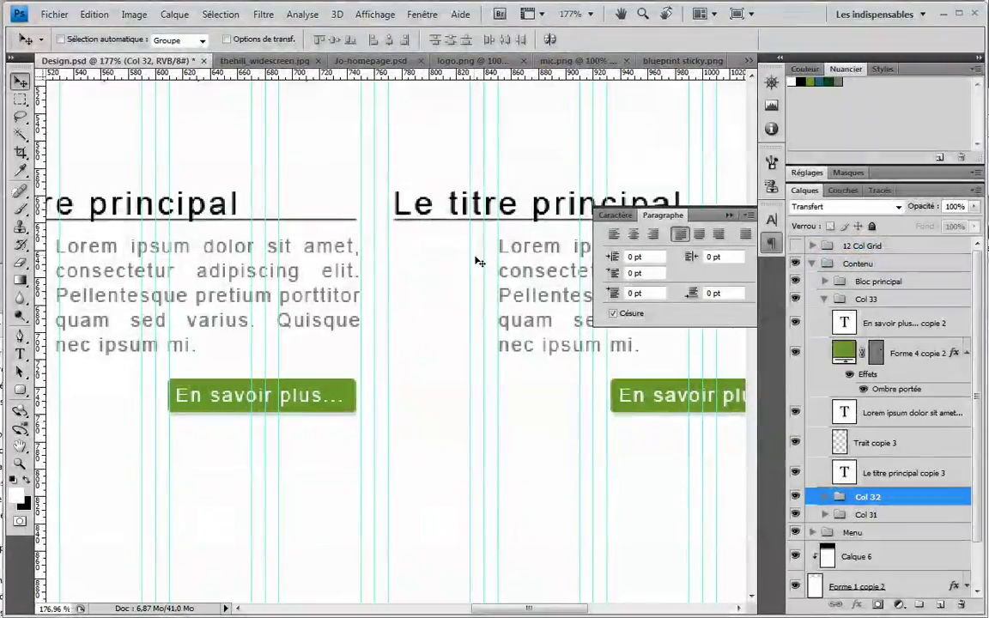
pyautogui.hotkey('ctrl', 'v')
pyautogui.moveTo(400, 339); pyautogui.dragTo(437, 297)
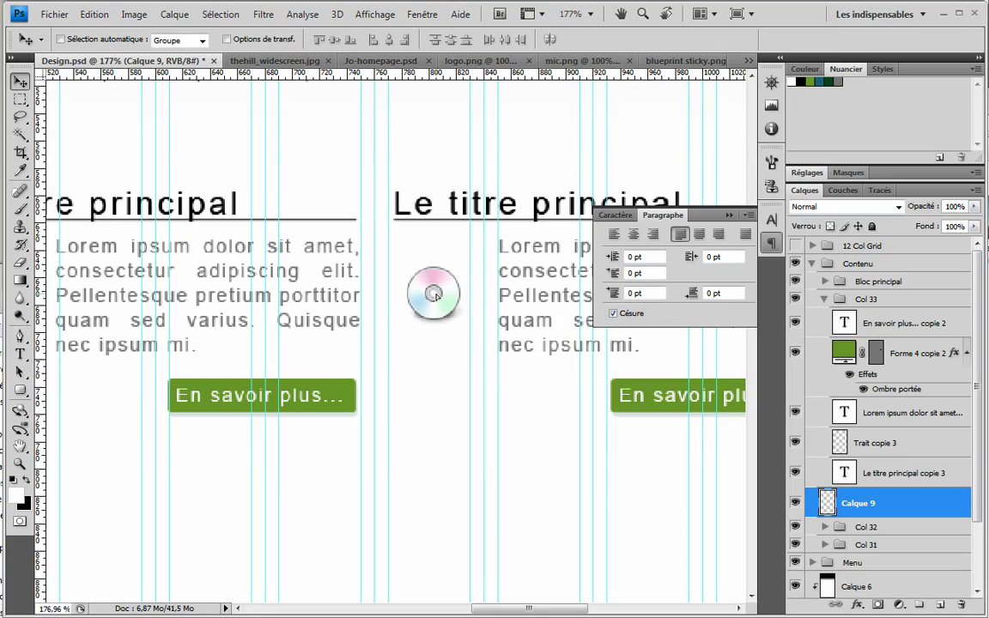
# Select the microphone icon layer in the Col 31 group with the Move tool
pyautogui.keyDown('alt'); pyautogui.click(243, 238); pyautogui.keyUp('alt')
pyautogui.keyDown('alt'); pyautogui.click(219, 291); pyautogui.keyUp('alt')
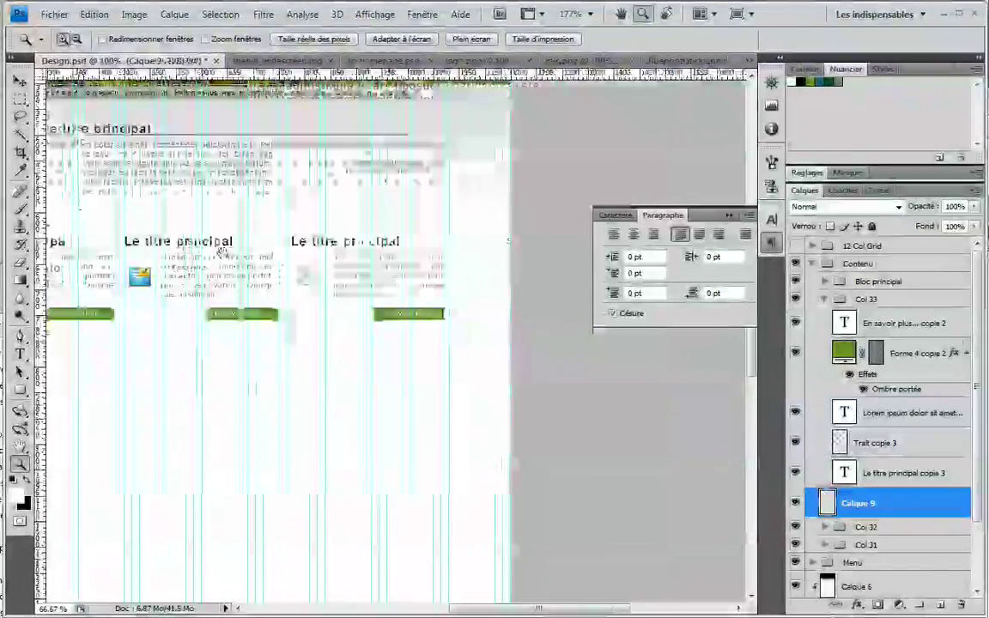
pyautogui.moveTo(221, 249); pyautogui.dragTo(443, 342)
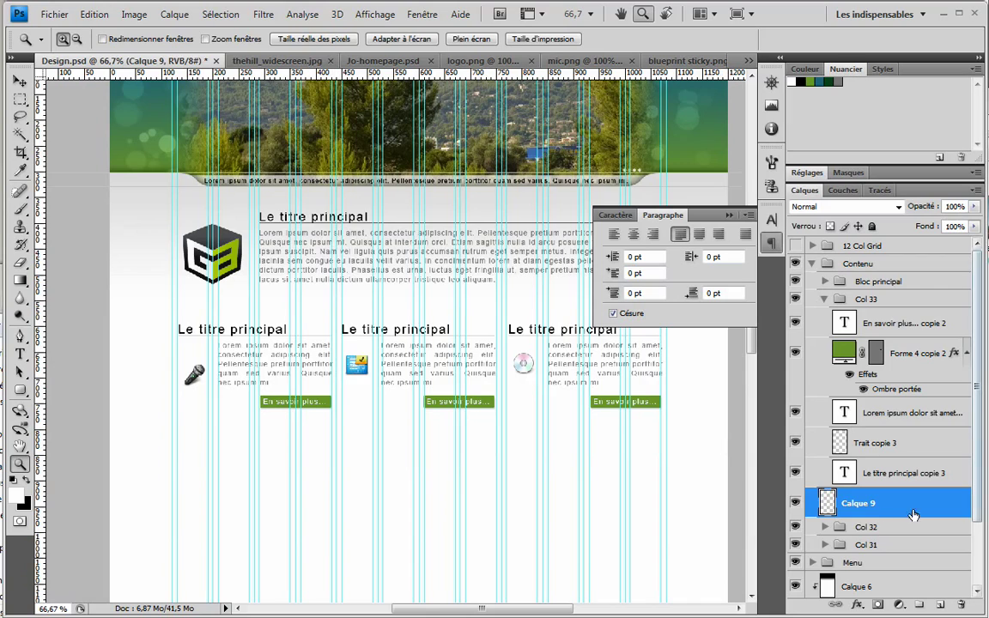
pyautogui.click(825, 299)
pyautogui.click(824, 365)
pyautogui.click(893, 391)
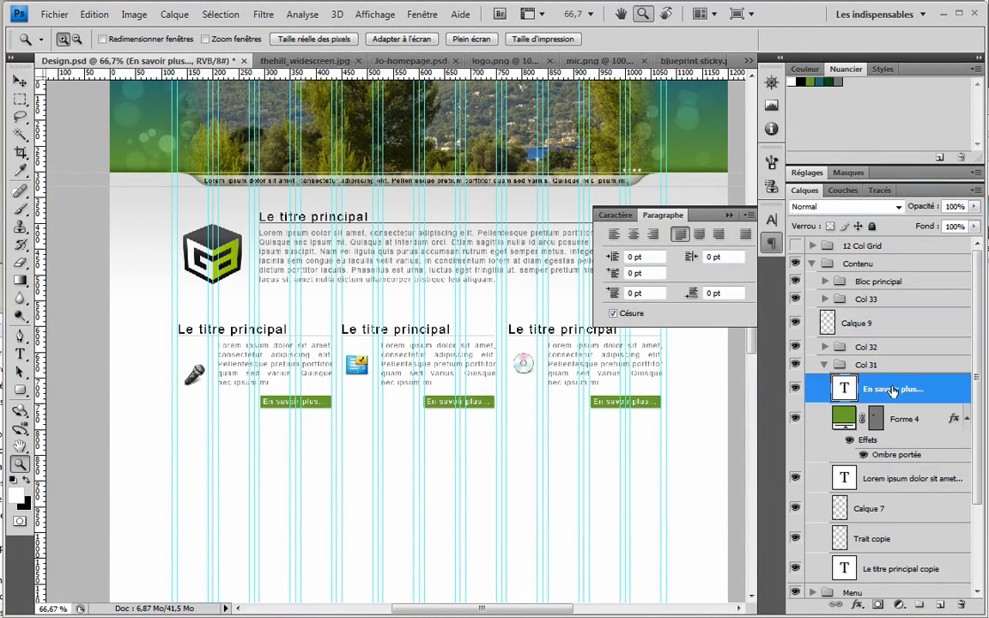
pyautogui.click(870, 509)
pyautogui.press('v')
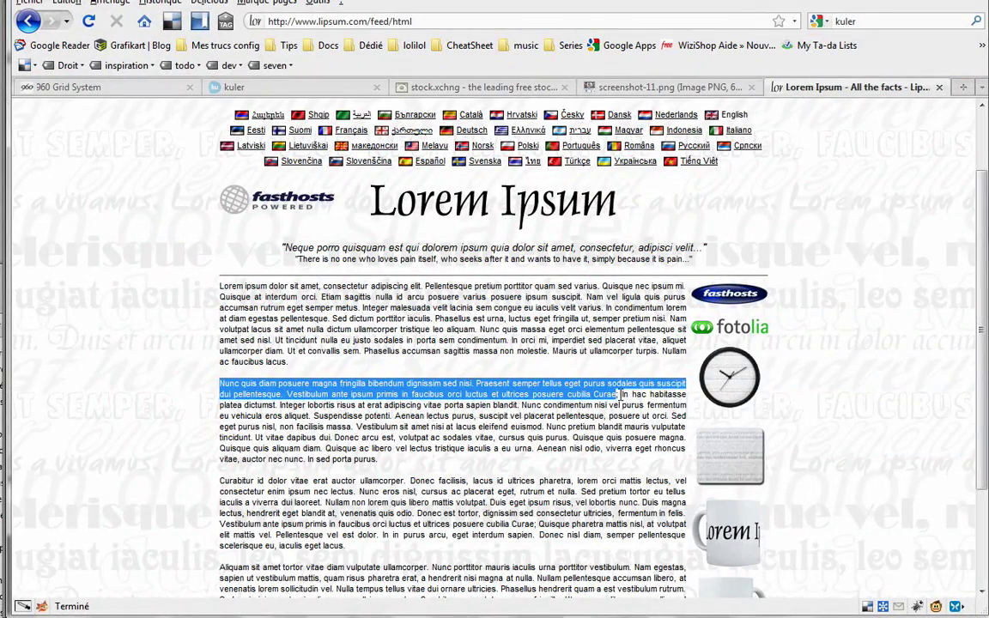
# Replace the Graver column's paragraph with the lipsum.com passage beginning "In hac habitasse platea", trimming its end to match the neighbouring columns
pyautogui.moveTo(620, 394); pyautogui.dragTo(687, 408)
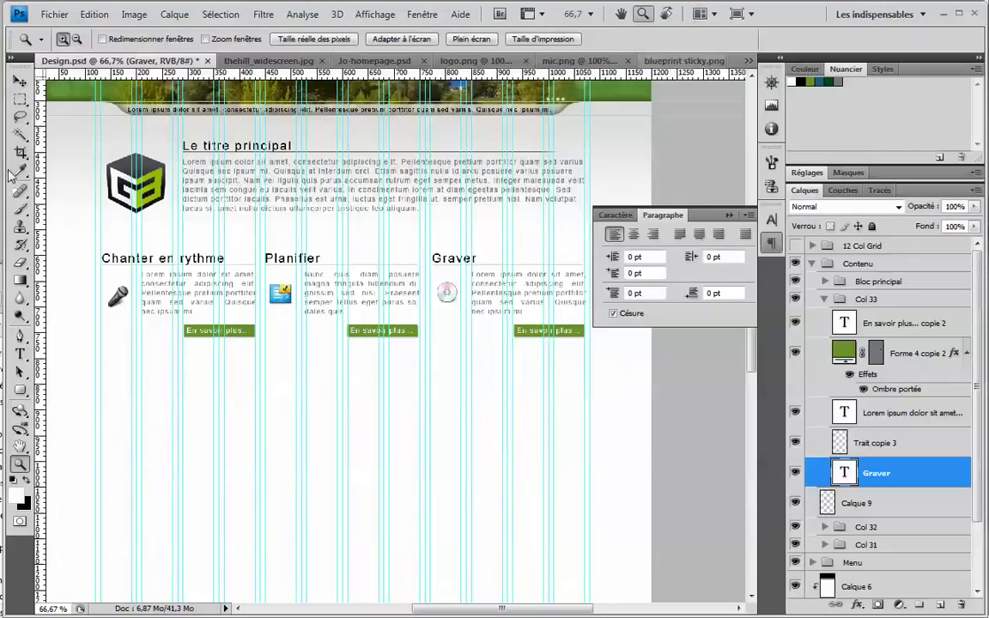
pyautogui.click(21, 352)
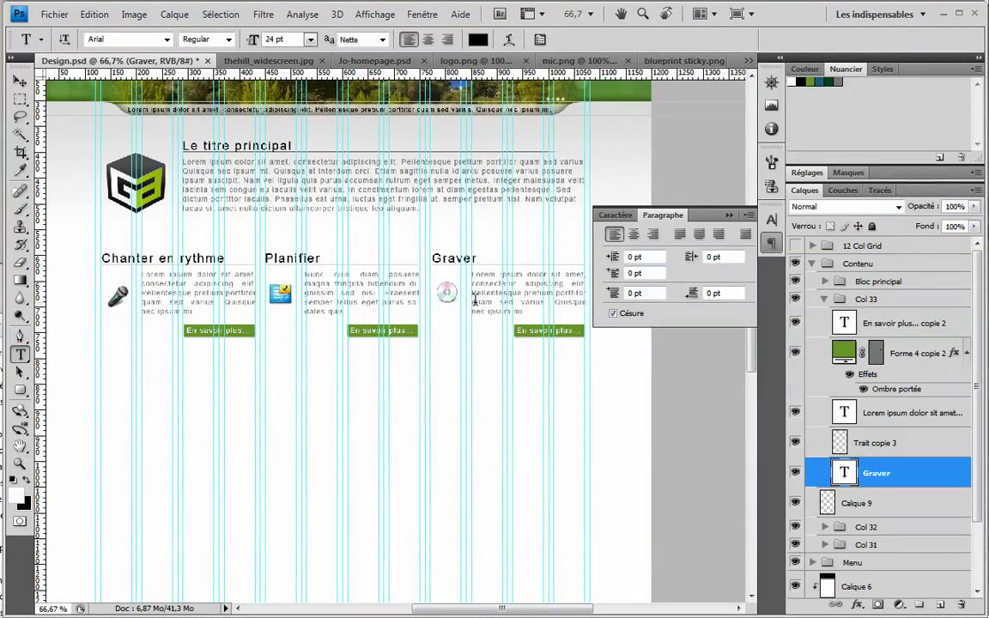
pyautogui.click(515, 296)
pyautogui.hotkey('ctrl', 'a')
pyautogui.hotkey('ctrl', 'v')
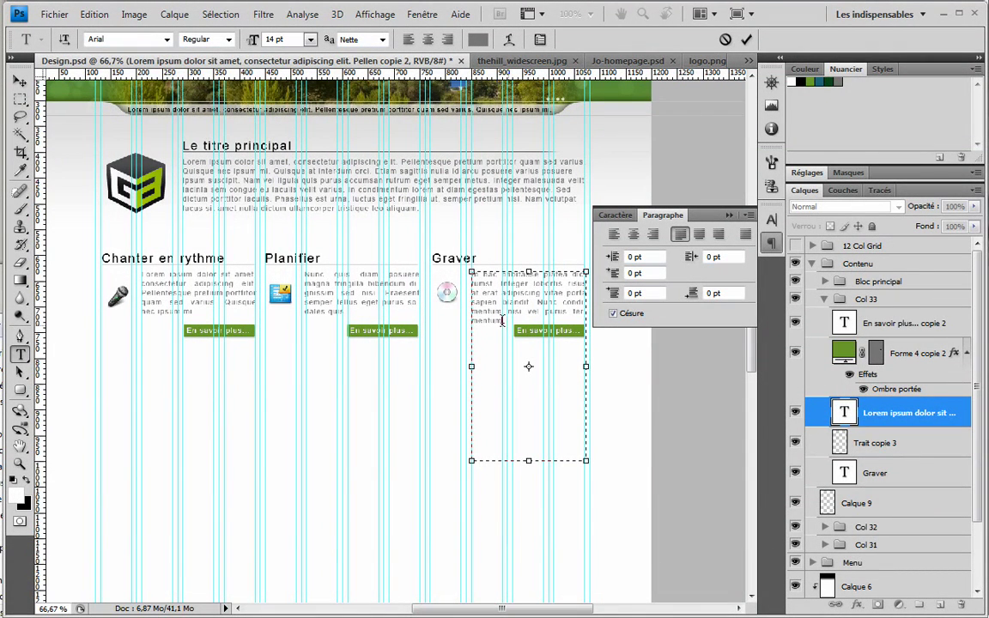
pyautogui.moveTo(502, 320); pyautogui.dragTo(529, 311)
pyautogui.press('BackSpace')
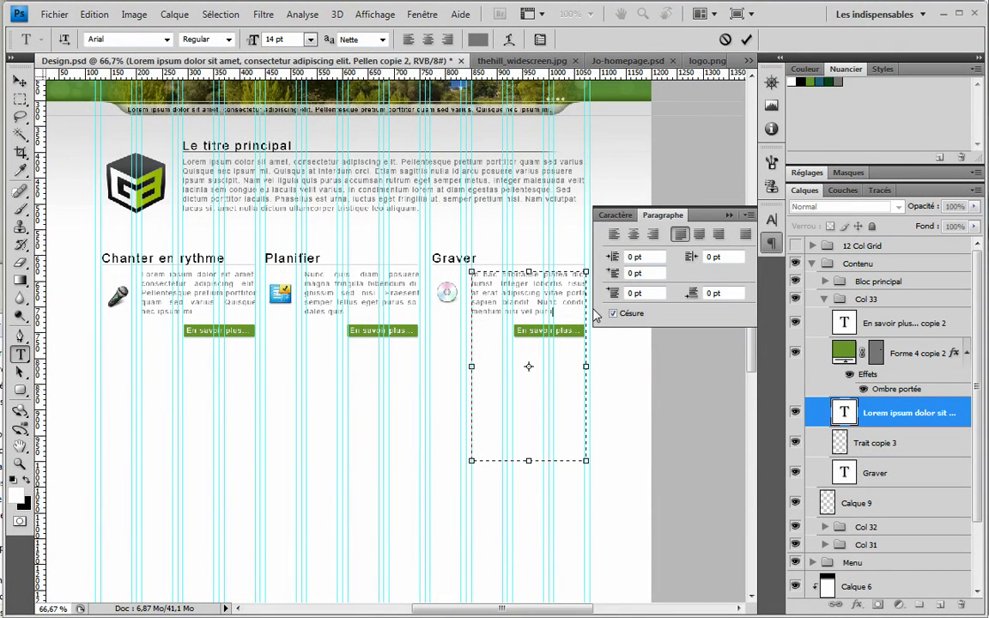
pyautogui.click(19, 81)
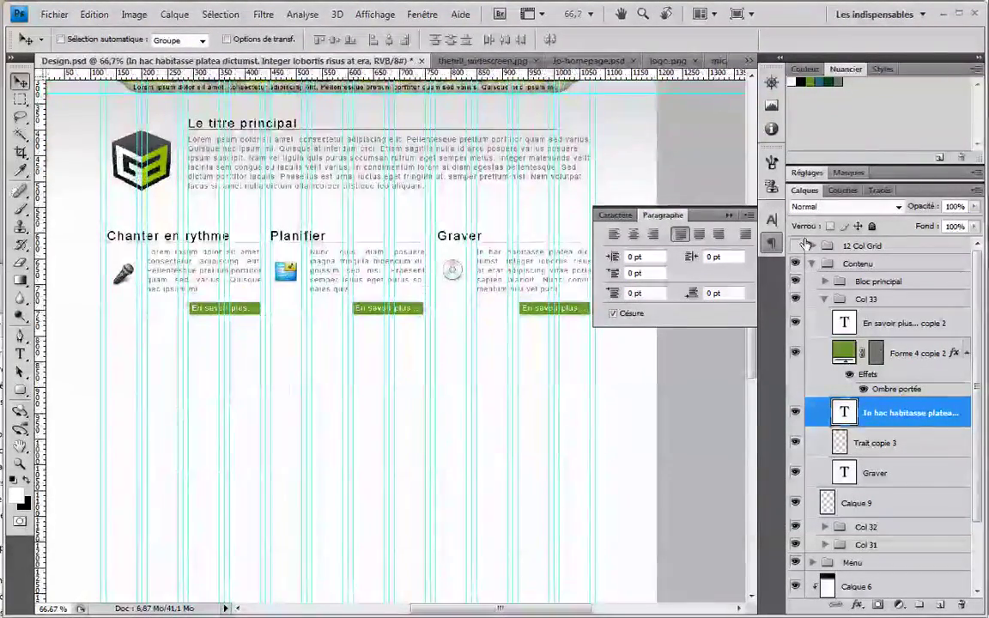
# Duplicate the Bloc principal group and place the copy below the three columns, with its heading aligned to the first column's left edge
pyautogui.moveTo(508, 382); pyautogui.dragTo(501, 272)
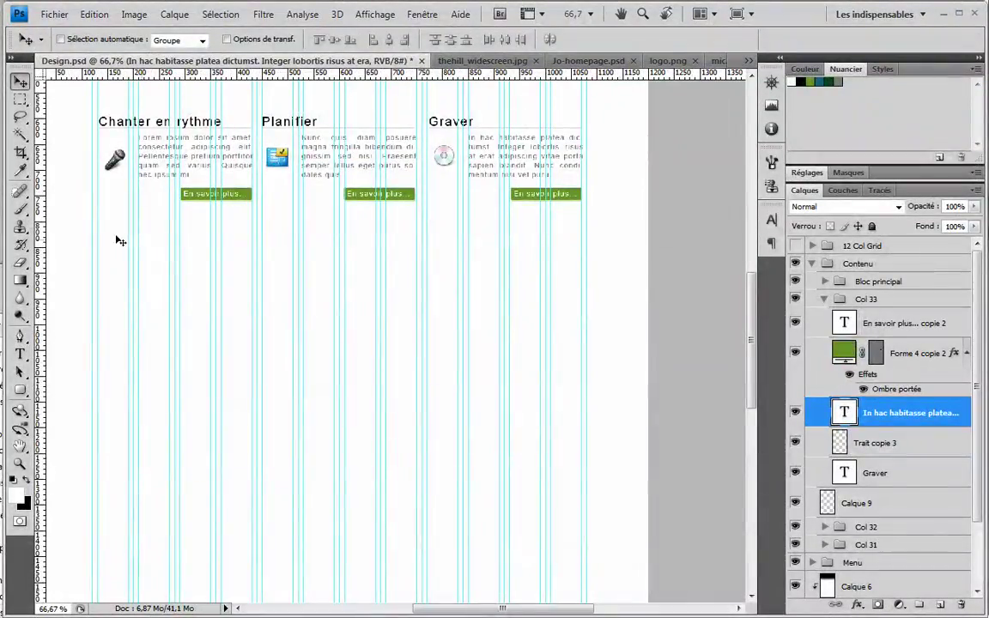
pyautogui.moveTo(262, 254); pyautogui.dragTo(327, 239)
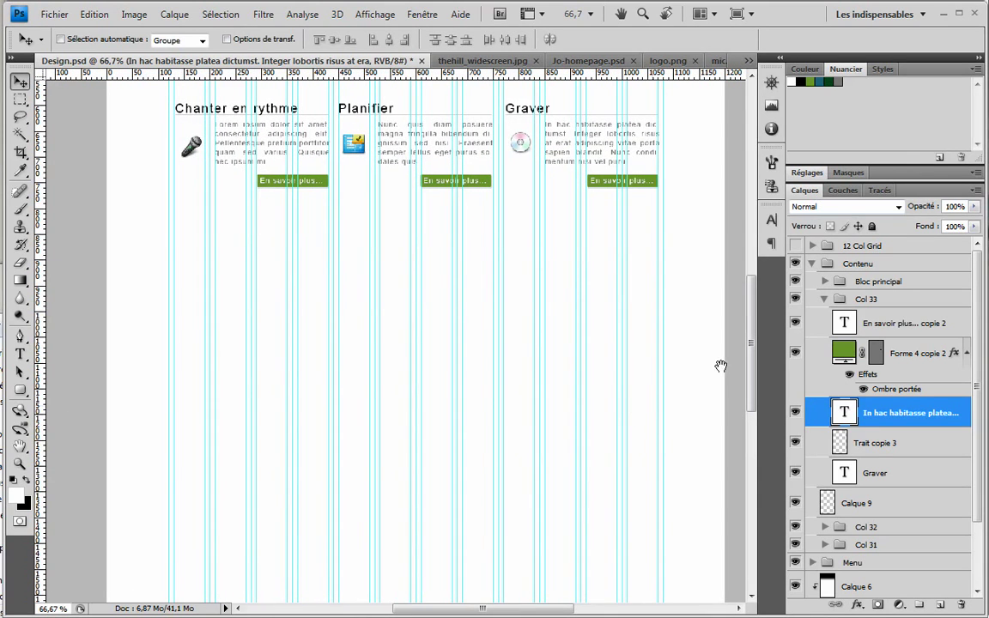
pyautogui.click(826, 301)
pyautogui.click(888, 300)
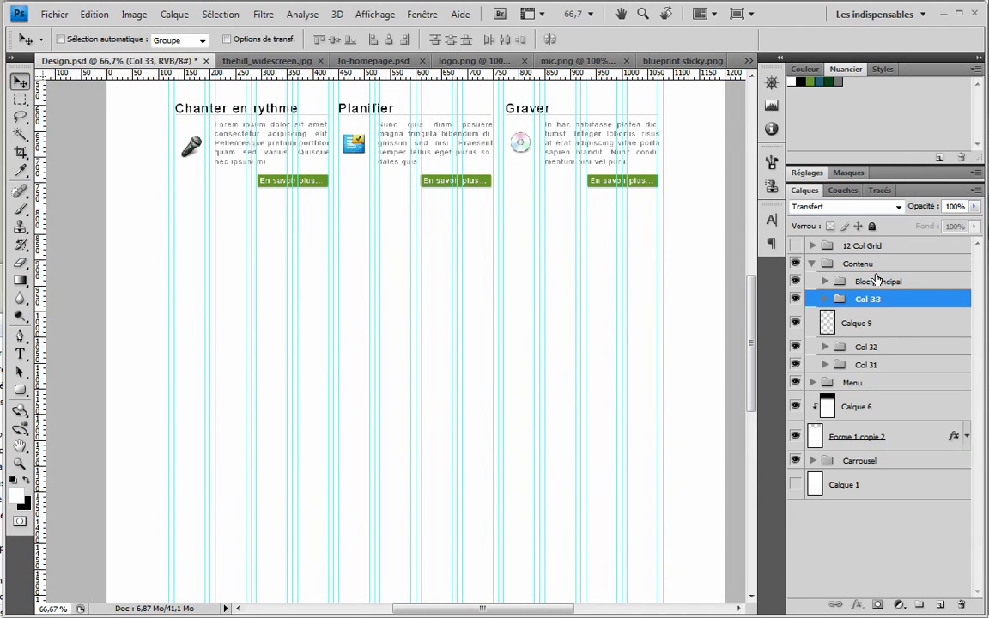
pyautogui.rightClick(878, 281)
pyautogui.click(876, 315)
pyautogui.press('Return')
pyautogui.moveTo(429, 157); pyautogui.dragTo(416, 350)
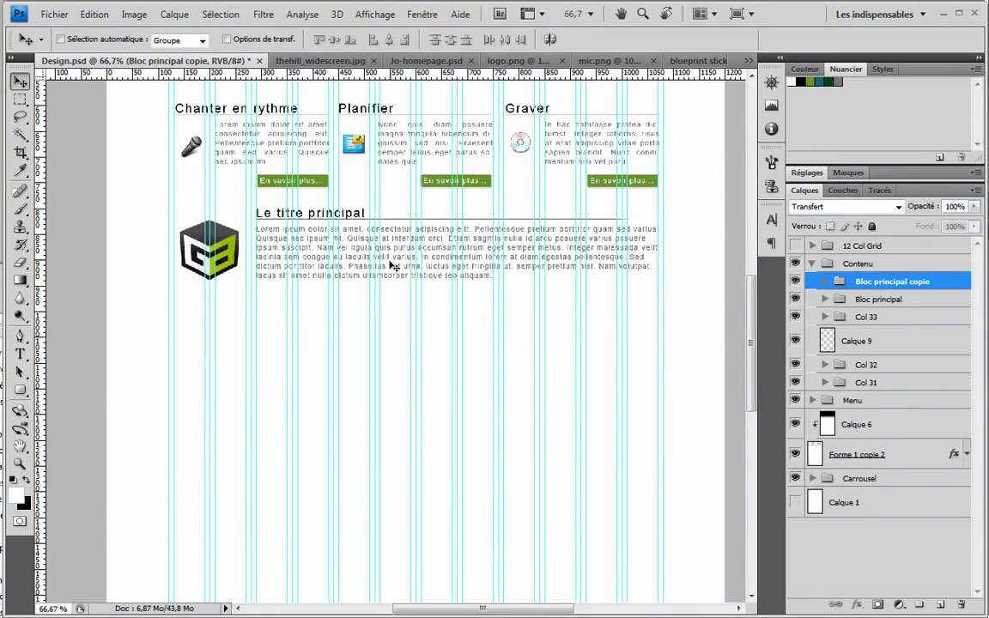
pyautogui.moveTo(391, 267); pyautogui.dragTo(391, 269)
pyautogui.scroll(3, 392, 245)
pyautogui.moveTo(391, 341); pyautogui.dragTo(310, 340)
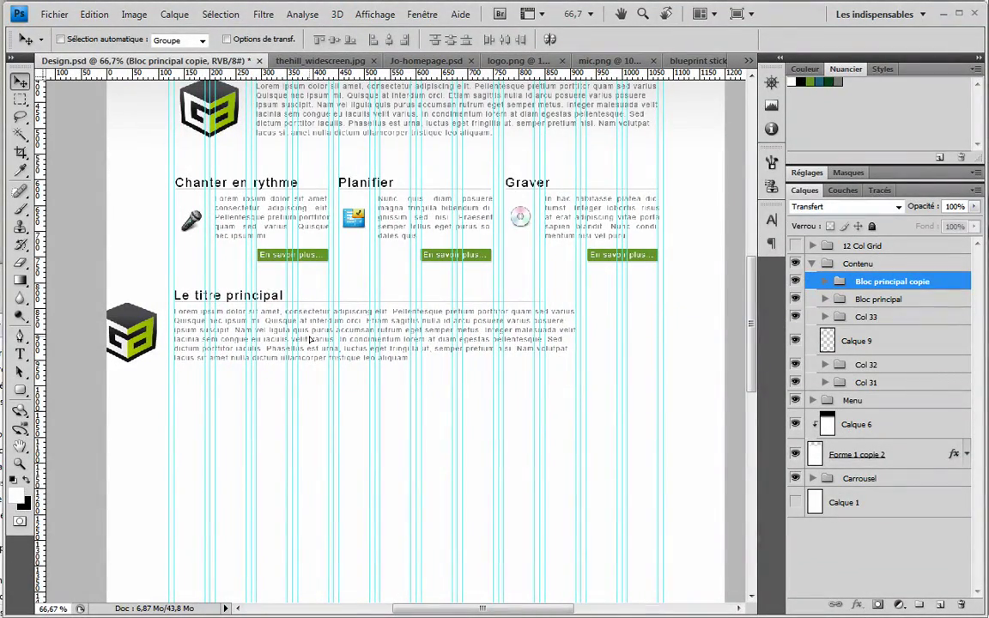
# Delete the Grafikart logo and paragraph text layers from the duplicated Bloc principal group, keeping its heading and line
pyautogui.click(810, 281)
pyautogui.click(859, 336)
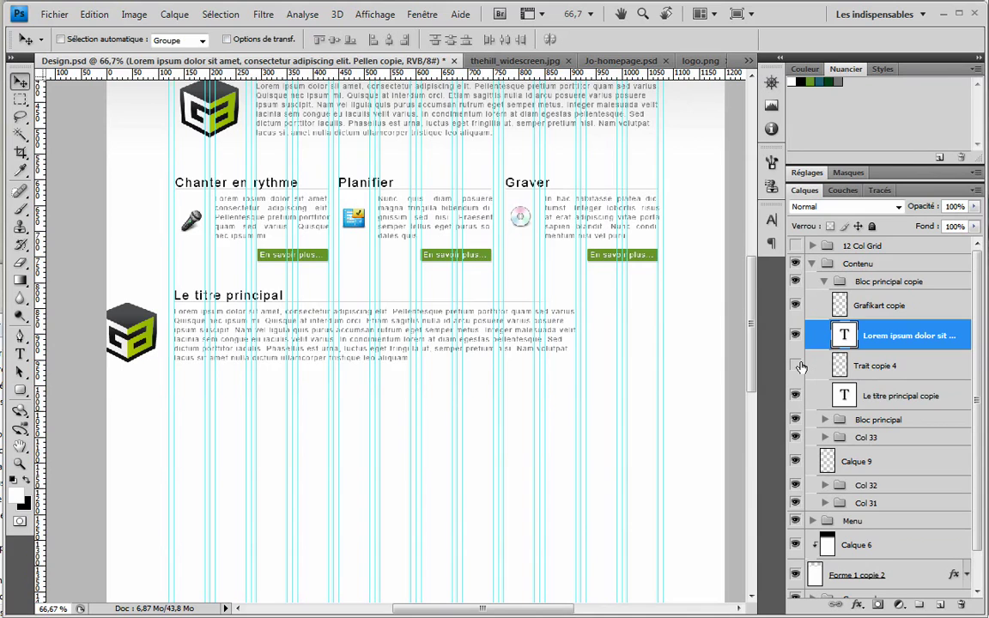
pyautogui.click(876, 369)
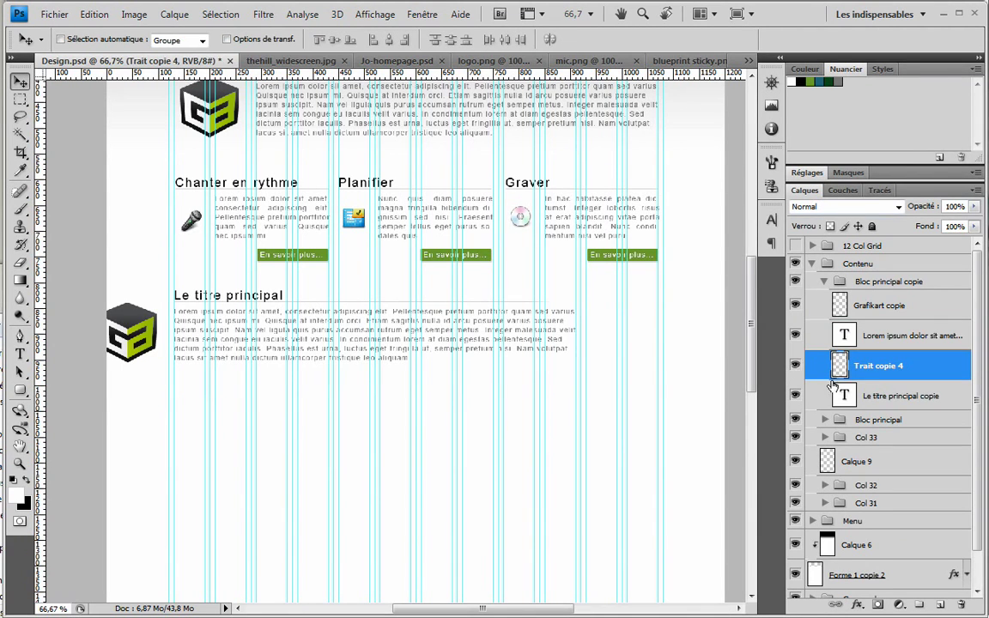
pyautogui.click(795, 305)
pyautogui.click(795, 335)
pyautogui.click(885, 304)
pyautogui.keyDown('shift'); pyautogui.click(911, 335); pyautogui.keyUp('shift')
pyautogui.moveTo(911, 337); pyautogui.dragTo(964, 599)
# Rename the duplicated Bloc principal group as Galerie
pyautogui.doubleClick(885, 282)
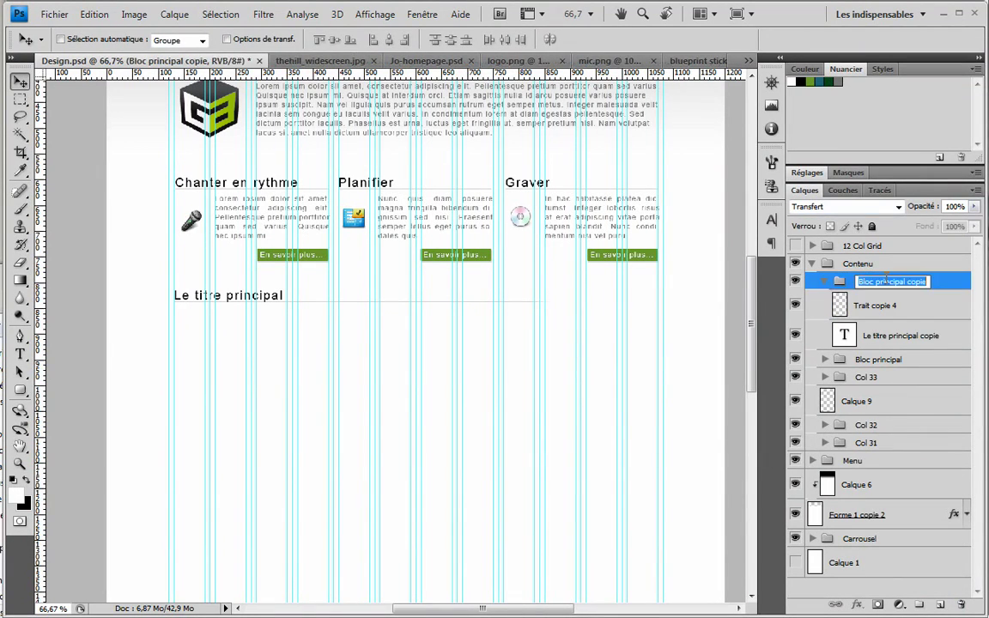
pyautogui.write('Galerie')
pyautogui.press('Return')
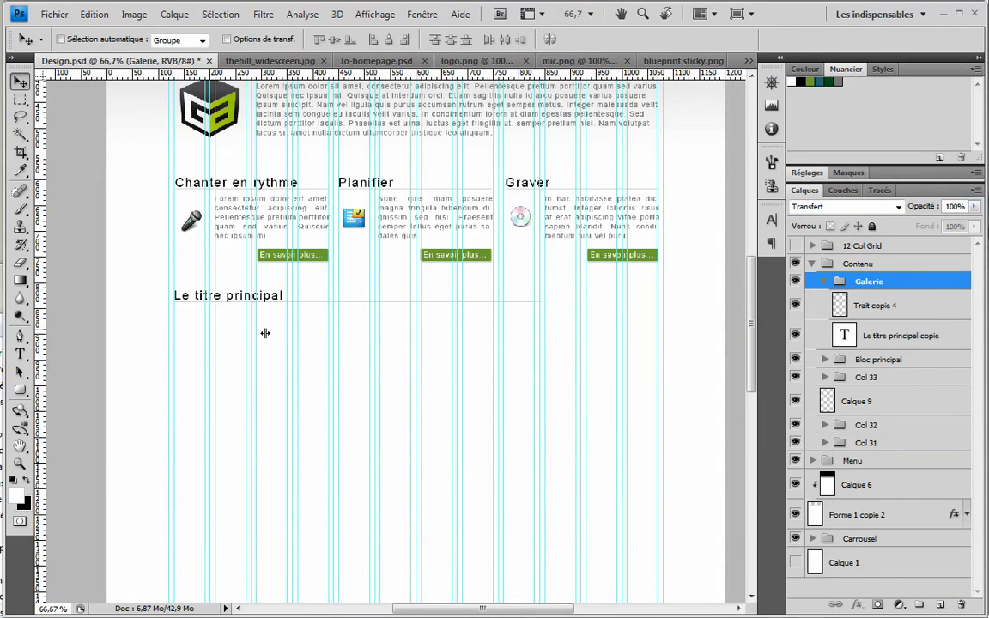
# Try to paste the full-size thehill_widescreen.jpg picture into the Galerie group, and undo the paste
pyautogui.press('z')
pyautogui.moveTo(157, 265); pyautogui.dragTo(344, 435)
pyautogui.hotkey('alt', 'Tab')
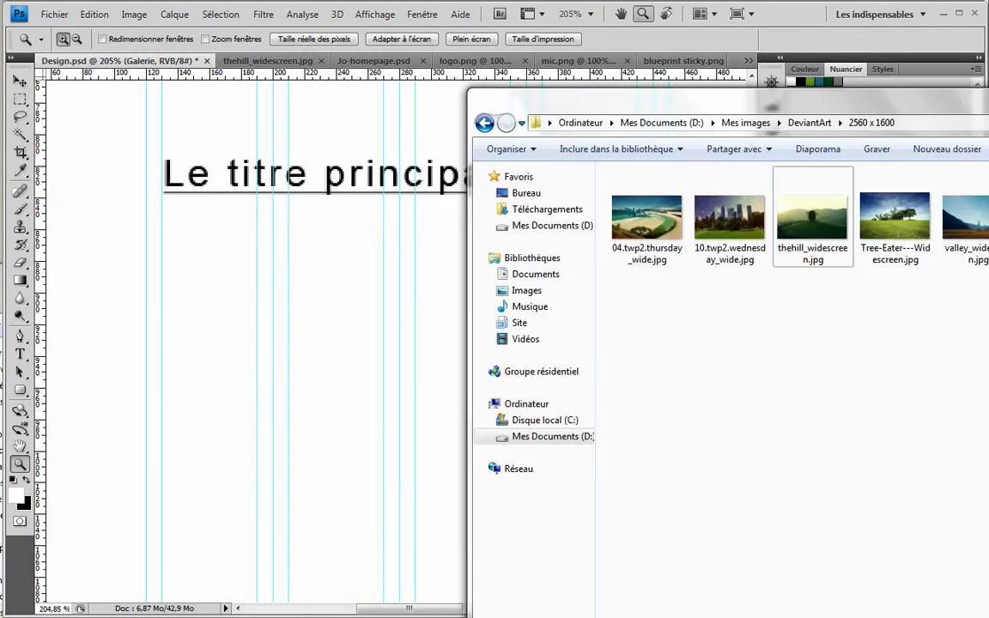
pyautogui.moveTo(813, 219); pyautogui.dragTo(437, 268)
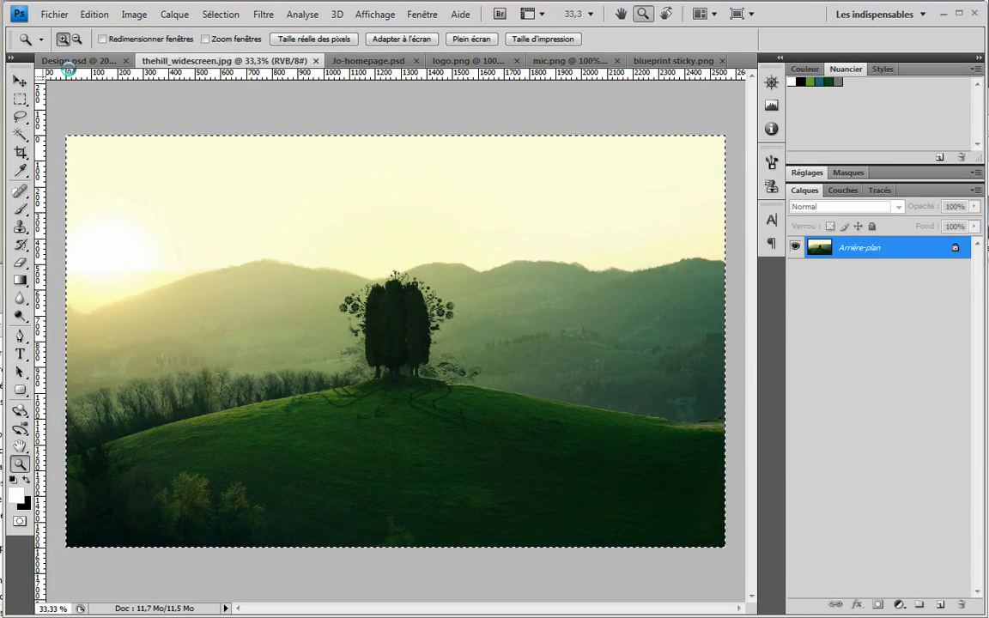
pyautogui.click(62, 61)
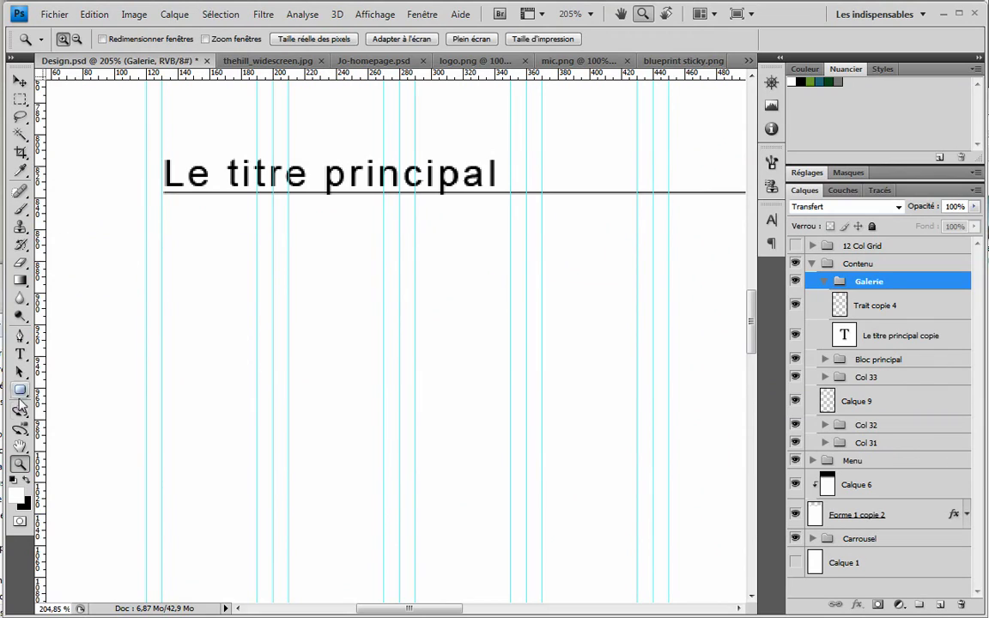
pyautogui.hotkey('ctrl', 'v')
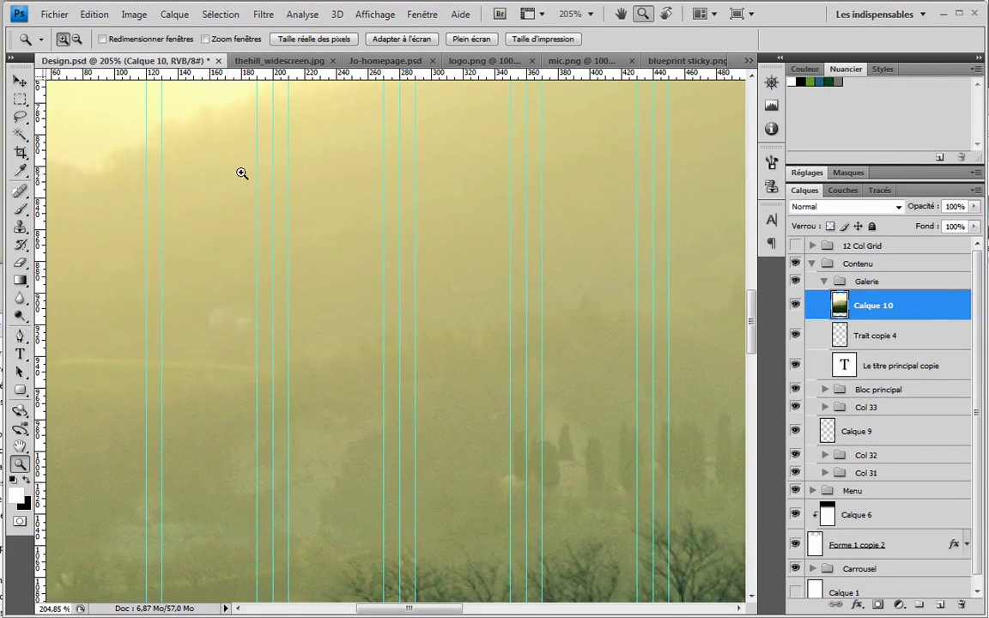
pyautogui.keyDown('alt'); pyautogui.click(504, 302); pyautogui.keyUp('alt')
pyautogui.keyDown('alt'); pyautogui.click(630, 266); pyautogui.keyUp('alt')
pyautogui.keyDown('alt'); pyautogui.click(543, 208); pyautogui.keyUp('alt')
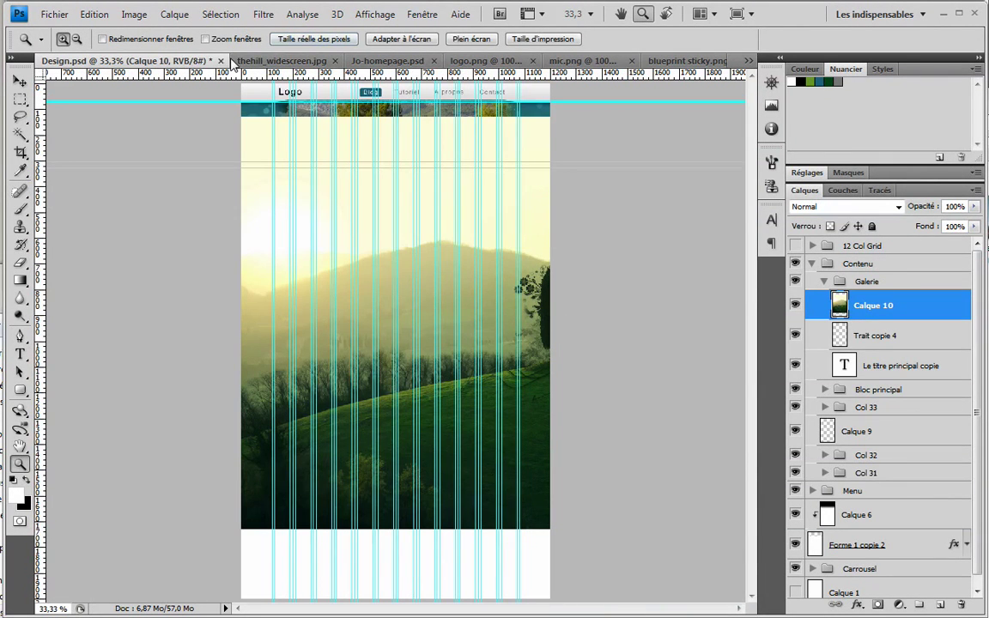
pyautogui.hotkey('ctrl', 'z')
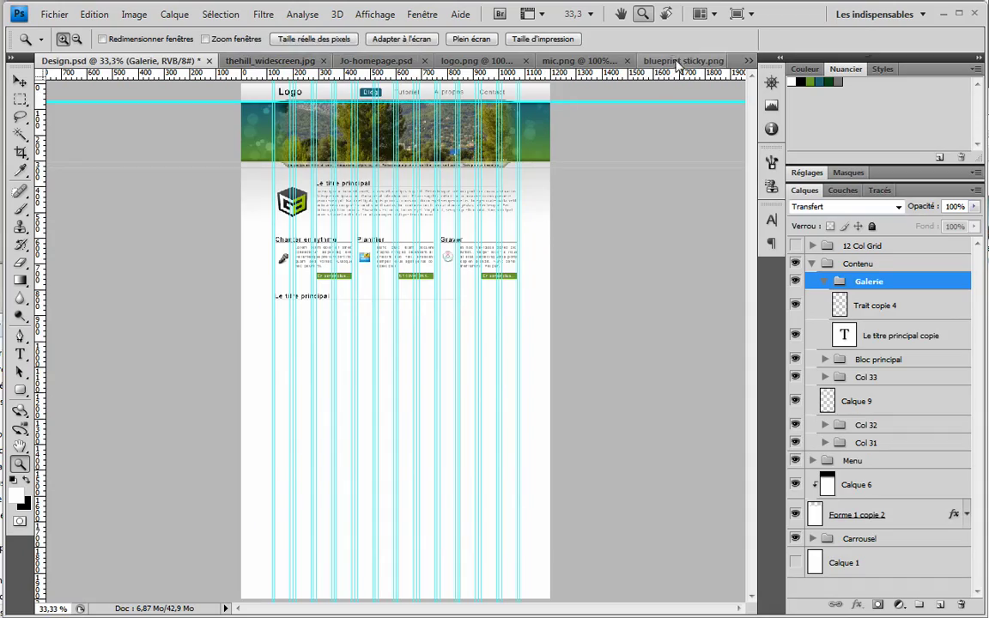
# Close every other open document, including Jo-homepage.psd without saving its changes, leaving only Design.psd and thehill_widescreen.jpg open
pyautogui.click(678, 67)
pyautogui.hotkey('ctrl', 'w')
pyautogui.click(665, 61)
pyautogui.hotkey('ctrl', 'q')
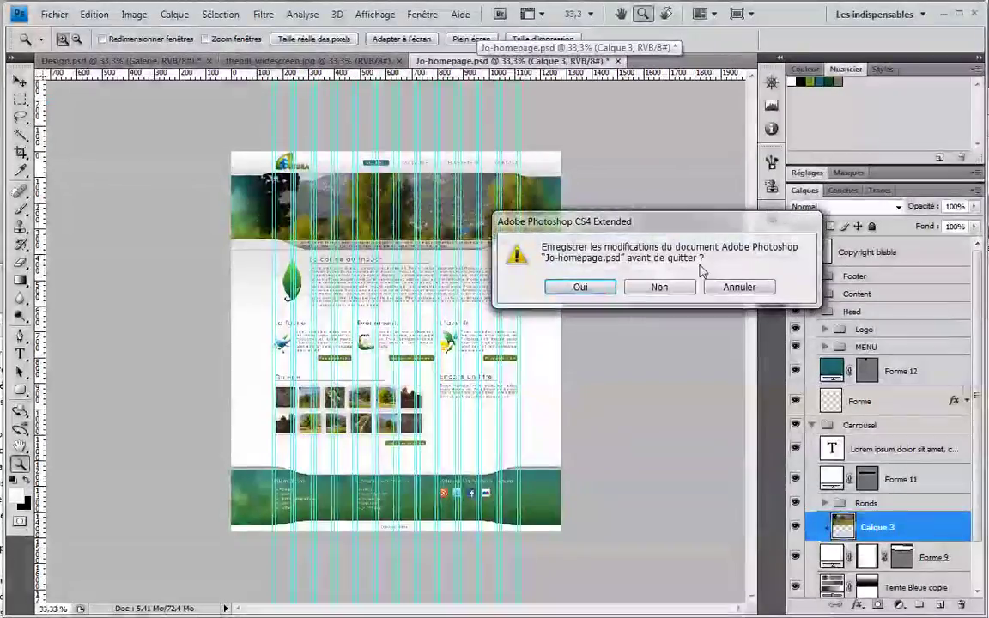
pyautogui.click(657, 285)
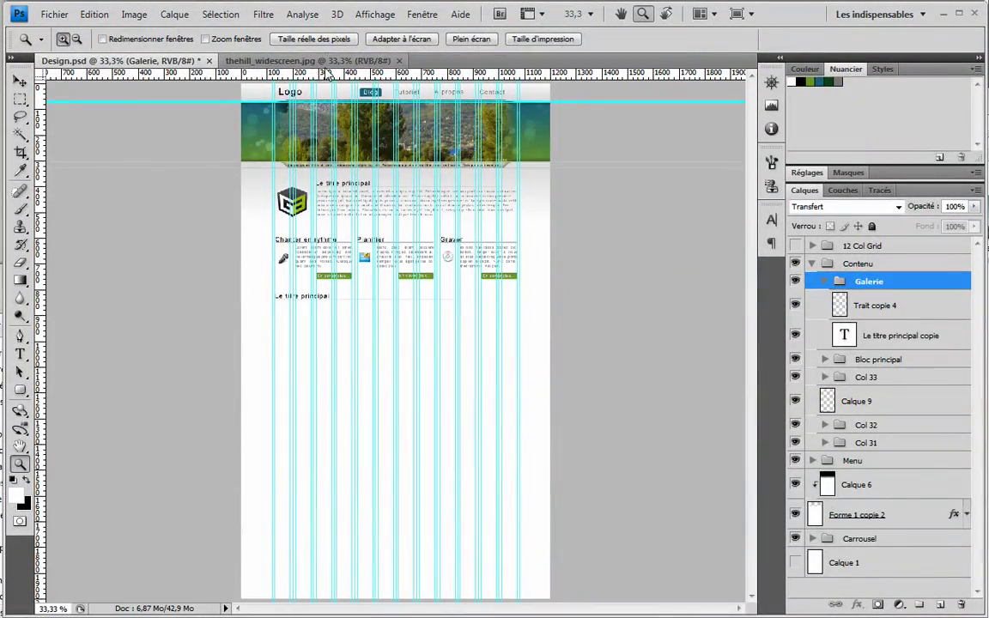
# Copy a square area around the tree from thehill_widescreen.jpg and paste it into the Galerie group of Design.psd
pyautogui.click(325, 62)
pyautogui.press('m')
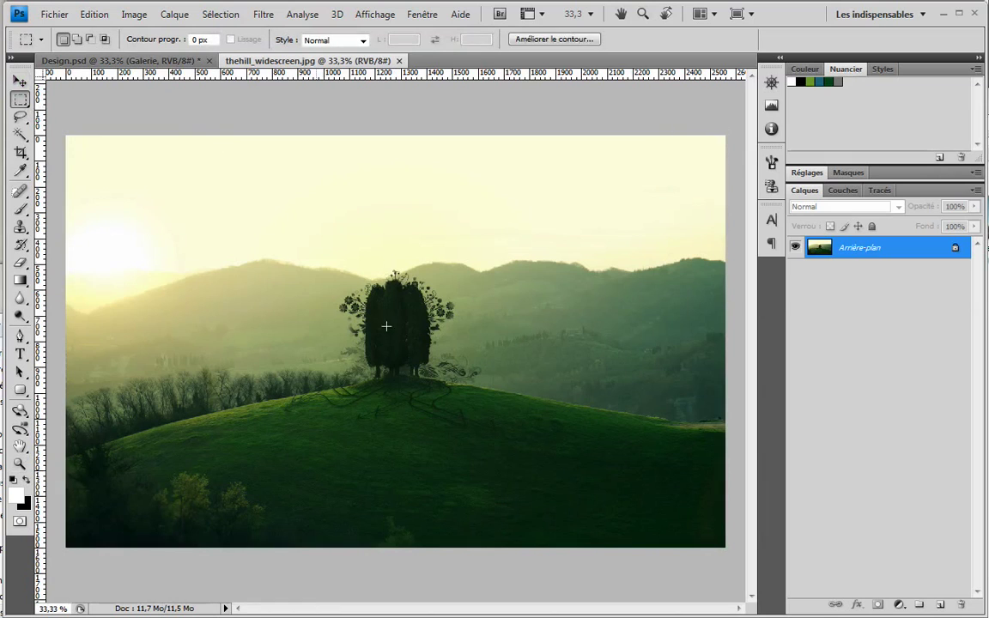
pyautogui.moveTo(242, 224); pyautogui.dragTo(209, 196)
pyautogui.hotkey('ctrl', 'c')
pyautogui.click(144, 62)
pyautogui.hotkey('ctrl', 'v')
# Shrink the pasted picture to a small thumbnail and place it under the gallery heading, flush with the heading's left edge
pyautogui.hotkey('ctrl', 't')
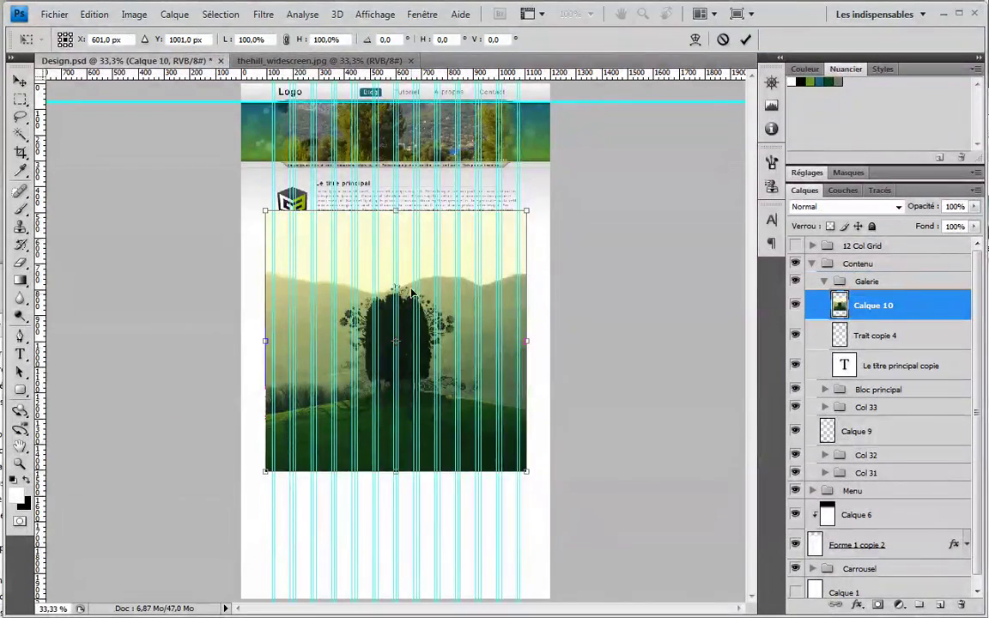
pyautogui.moveTo(516, 214); pyautogui.dragTo(414, 325)
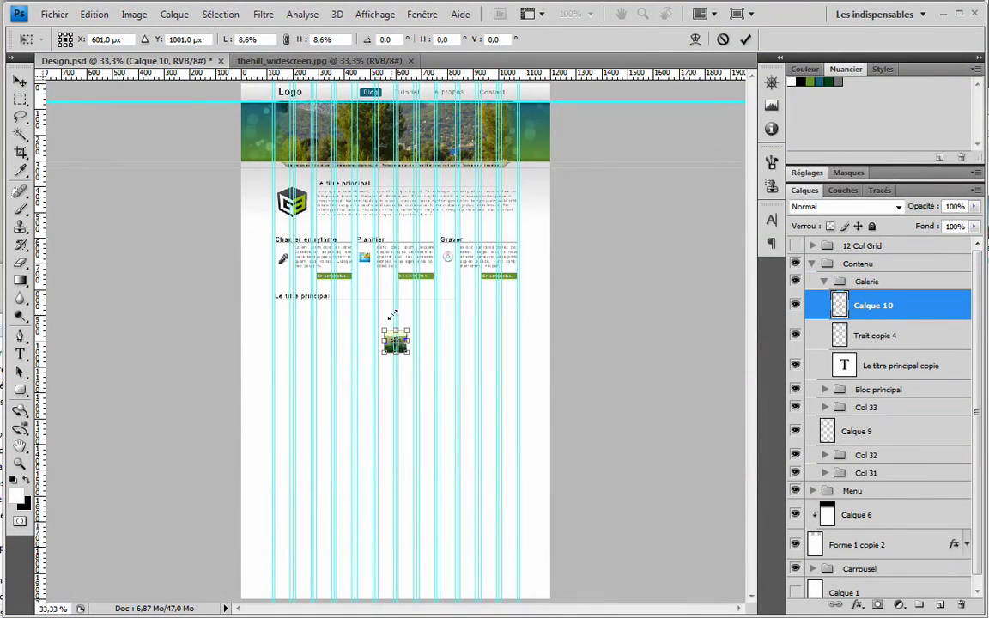
pyautogui.press('Return')
pyautogui.press('z')
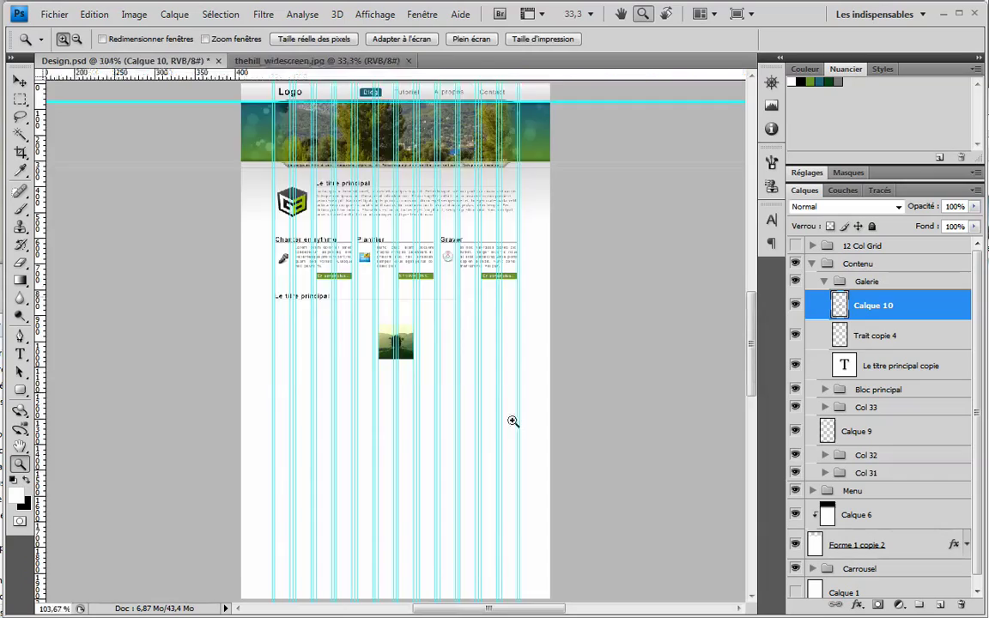
pyautogui.scroll(5, 281, 302)
pyautogui.press('v')
pyautogui.moveTo(522, 314); pyautogui.dragTo(219, 245)
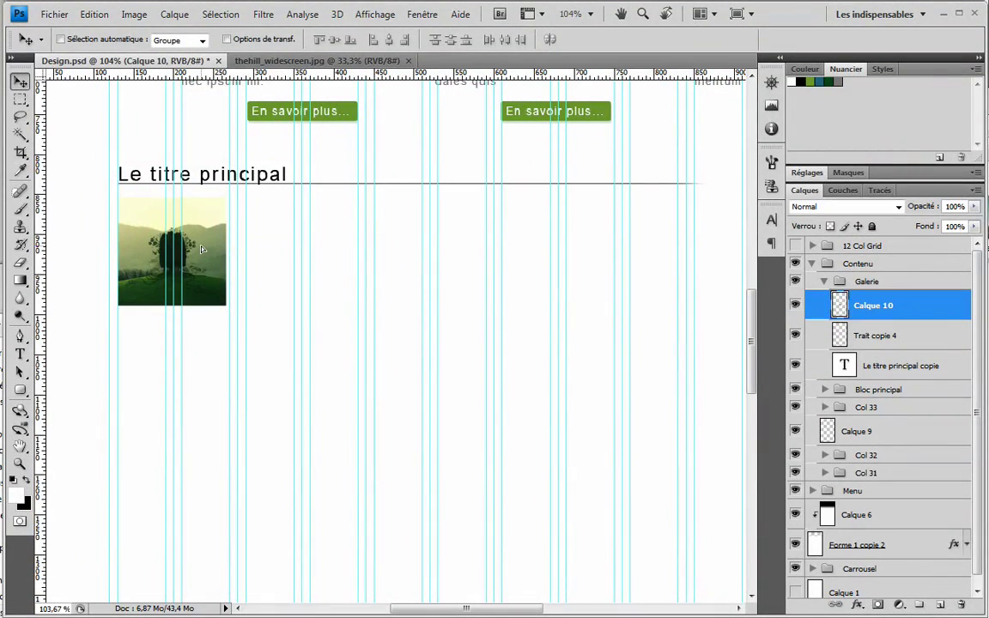
# Scale the thumbnail to about 58% to span the first grid column and nudge it closer to the heading line
pyautogui.hotkey('ctrl', 't')
pyautogui.moveTo(225, 303); pyautogui.dragTo(165, 275)
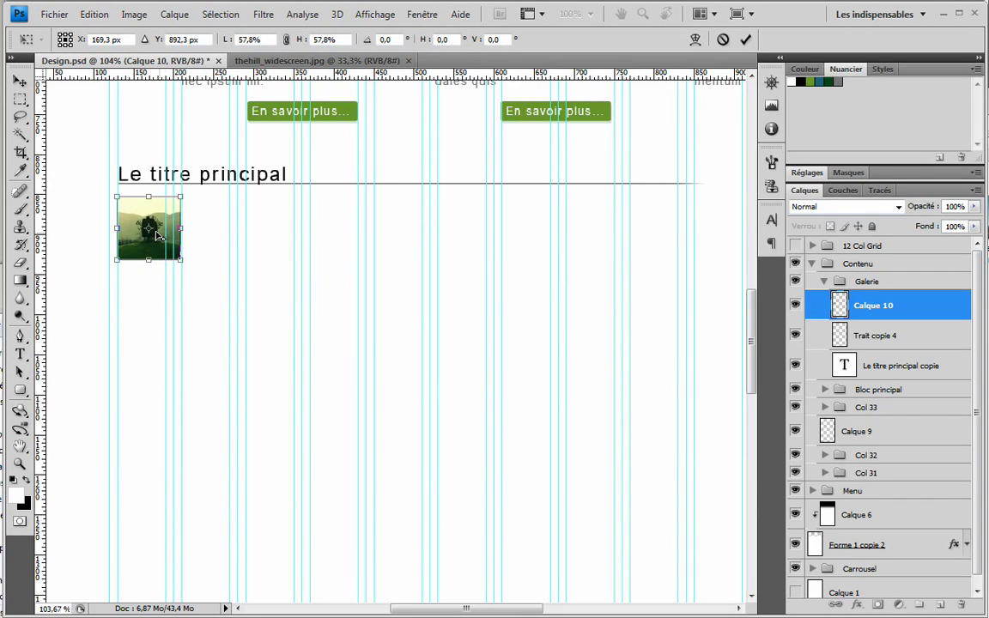
pyautogui.moveTo(137, 218); pyautogui.dragTo(135, 217)
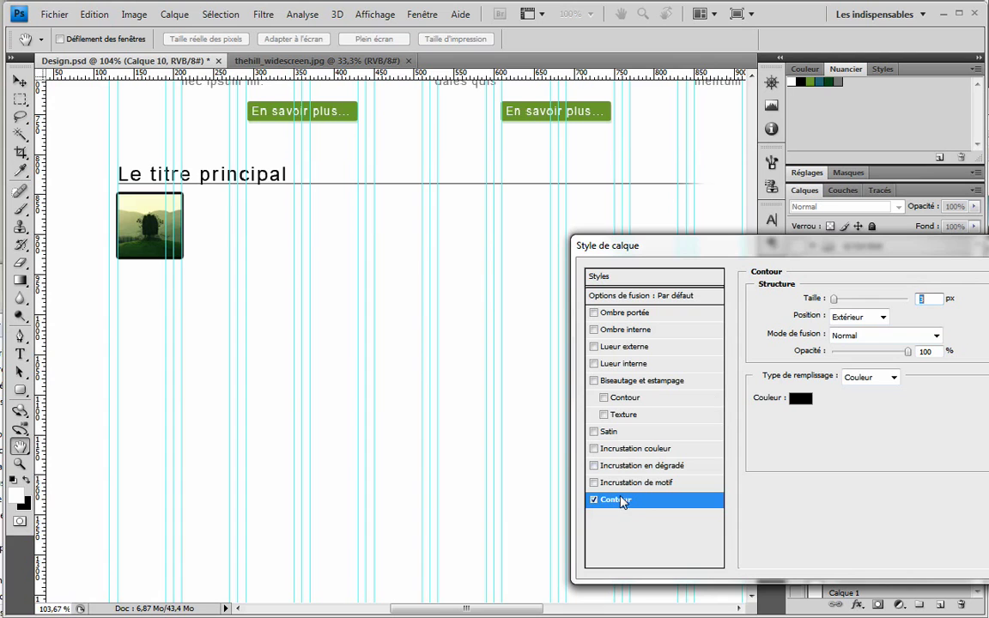
# Give the thumbnail a white (ffffff) 3 px outside stroke
pyautogui.click(800, 397)
pyautogui.click(434, 146)
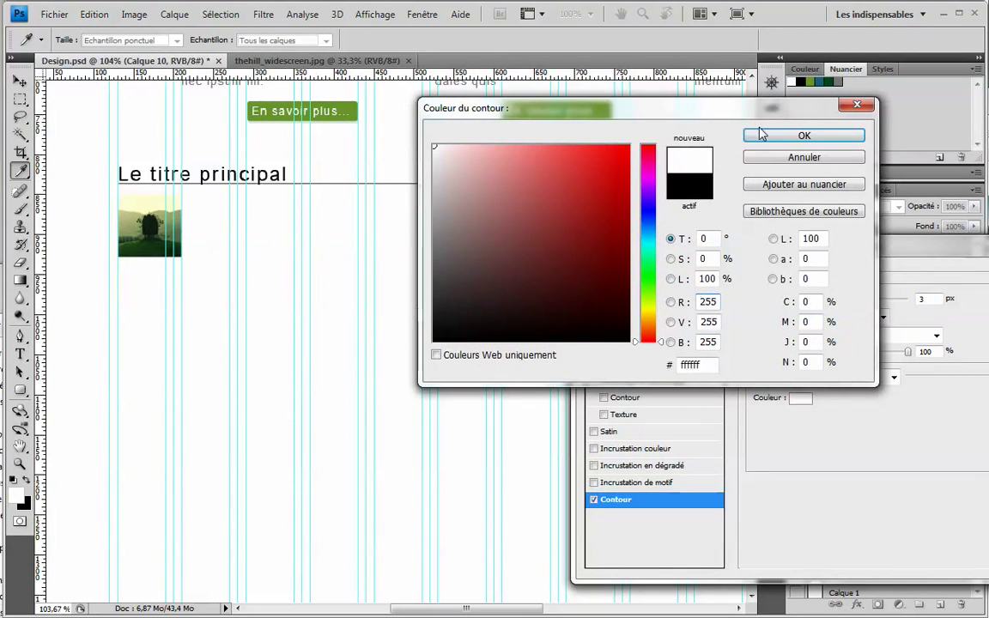
pyautogui.click(781, 134)
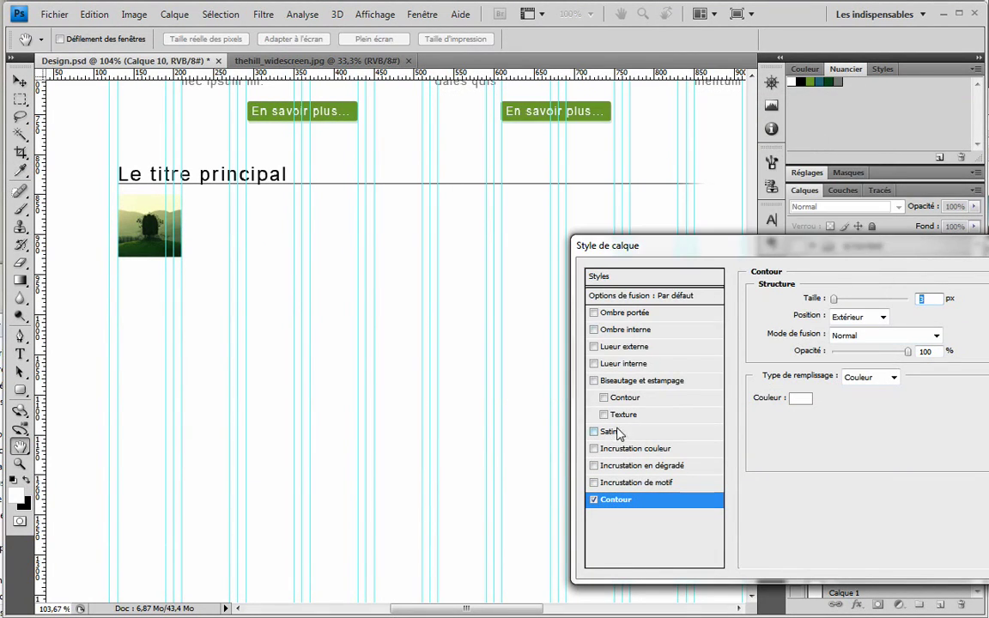
# Add a black outer glow to the thumbnail with Normal blend mode and a size of 40 px
pyautogui.click(631, 349)
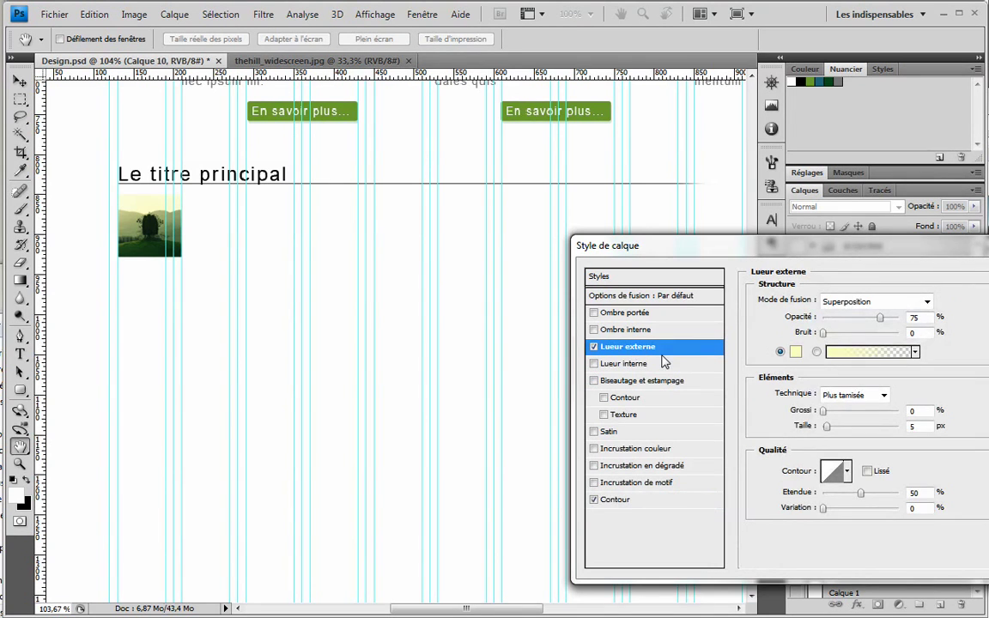
pyautogui.click(846, 302)
pyautogui.click(845, 318)
pyautogui.click(796, 352)
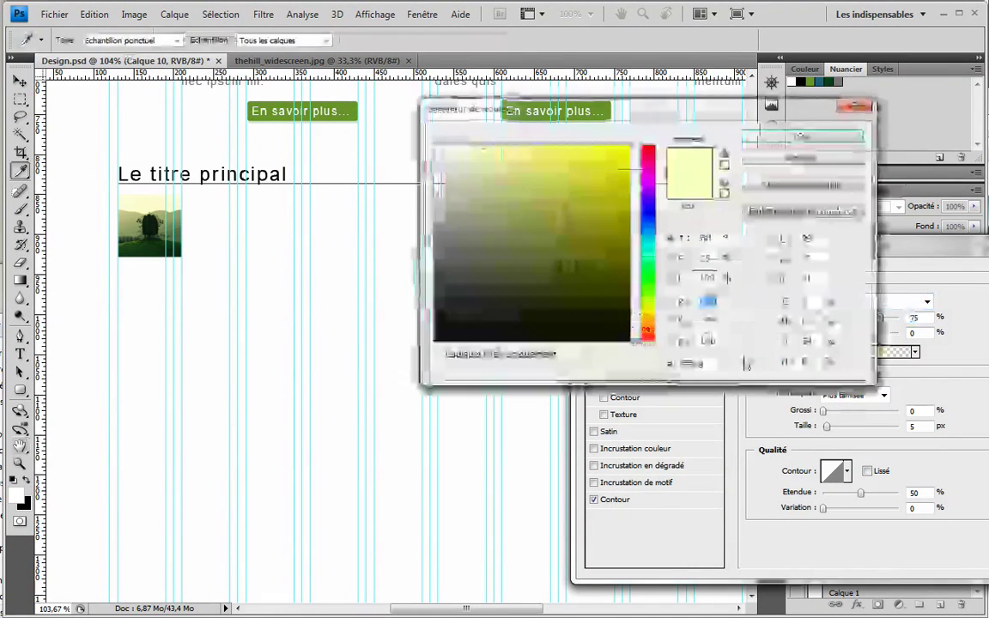
pyautogui.click(769, 135)
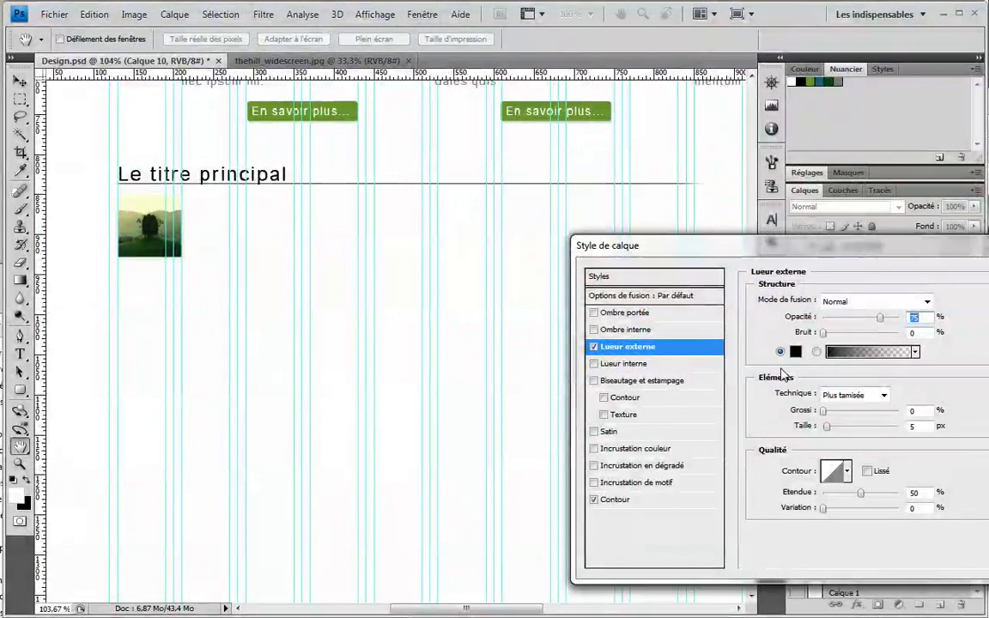
pyautogui.moveTo(830, 426); pyautogui.dragTo(839, 438)
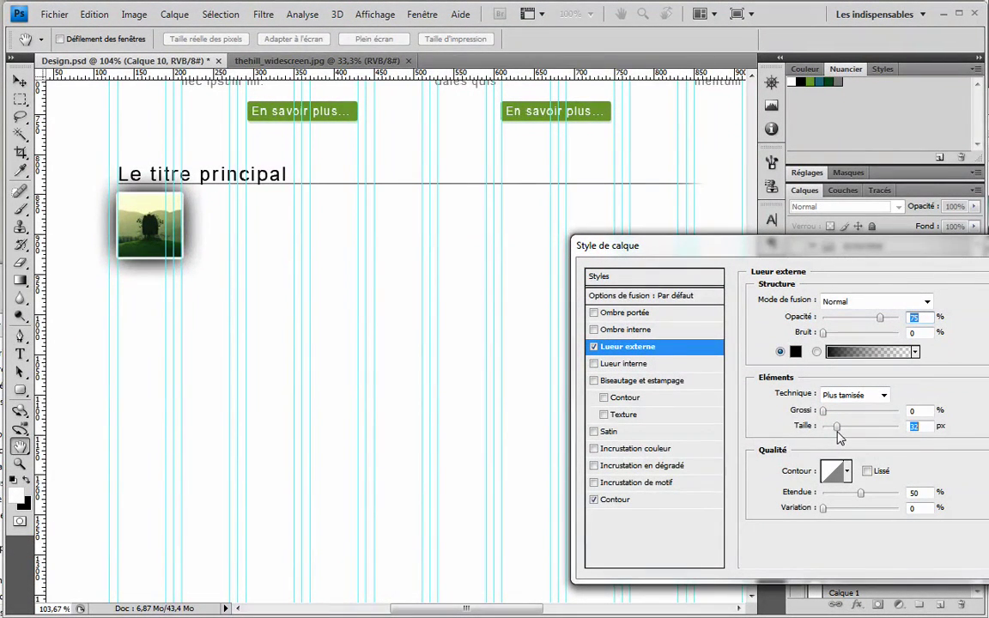
# Adjust the thumbnail's stroke size, and soften its outer glow to 36% opacity and a 13 px size
pyautogui.click(640, 500)
pyautogui.moveTo(834, 311); pyautogui.dragTo(865, 321)
pyautogui.click(630, 347)
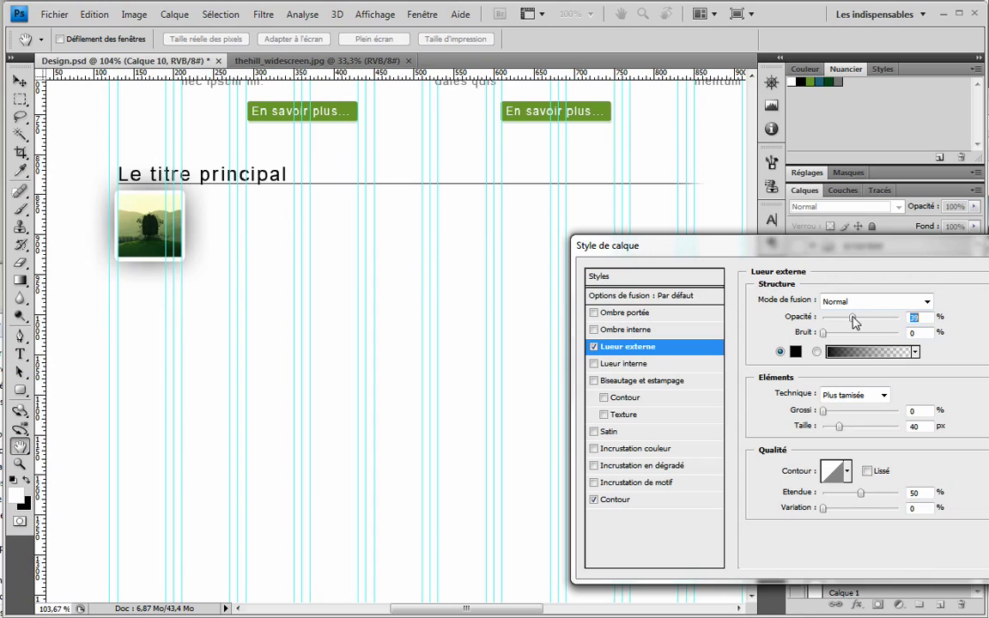
pyautogui.moveTo(835, 432); pyautogui.dragTo(833, 427)
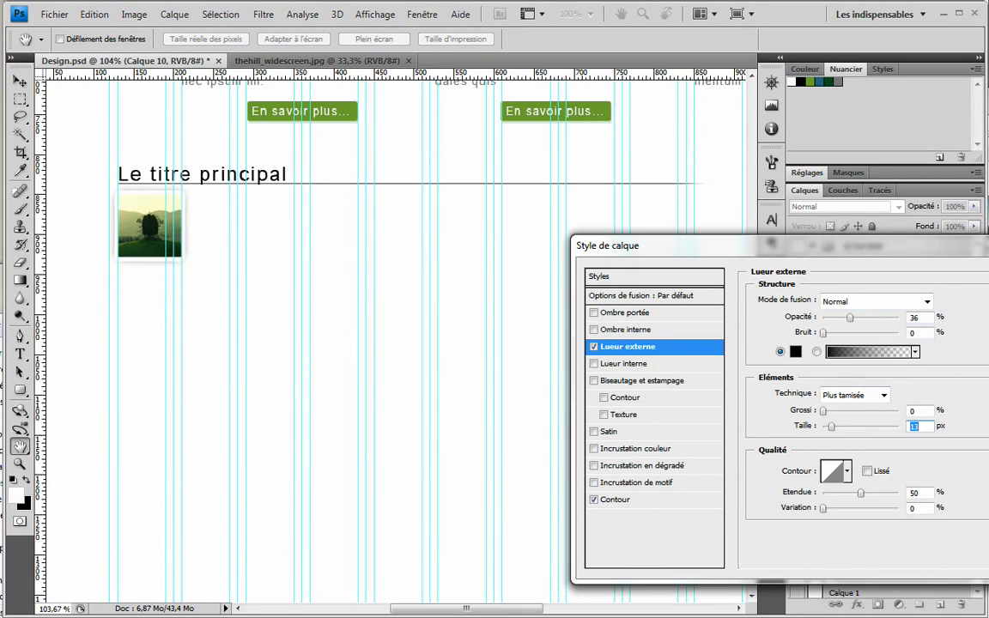
pyautogui.press('Return')
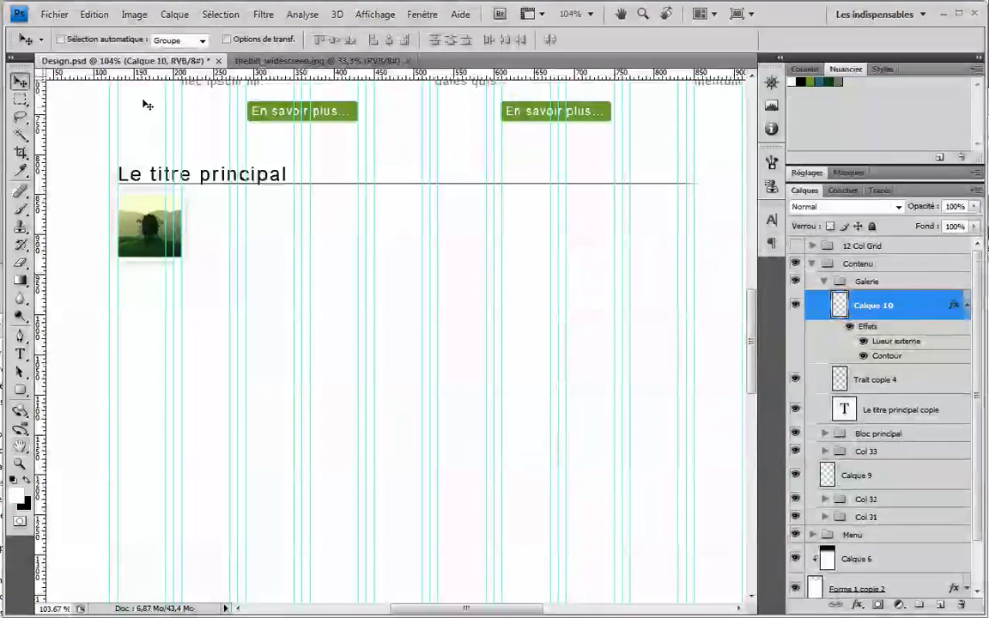
# Collapse the thumbnail layer's effects list, then duplicate the layer and place the copy beside the first thumbnail on the same row
pyautogui.rightClick(887, 307)
pyautogui.click(944, 305)
pyautogui.click(967, 305)
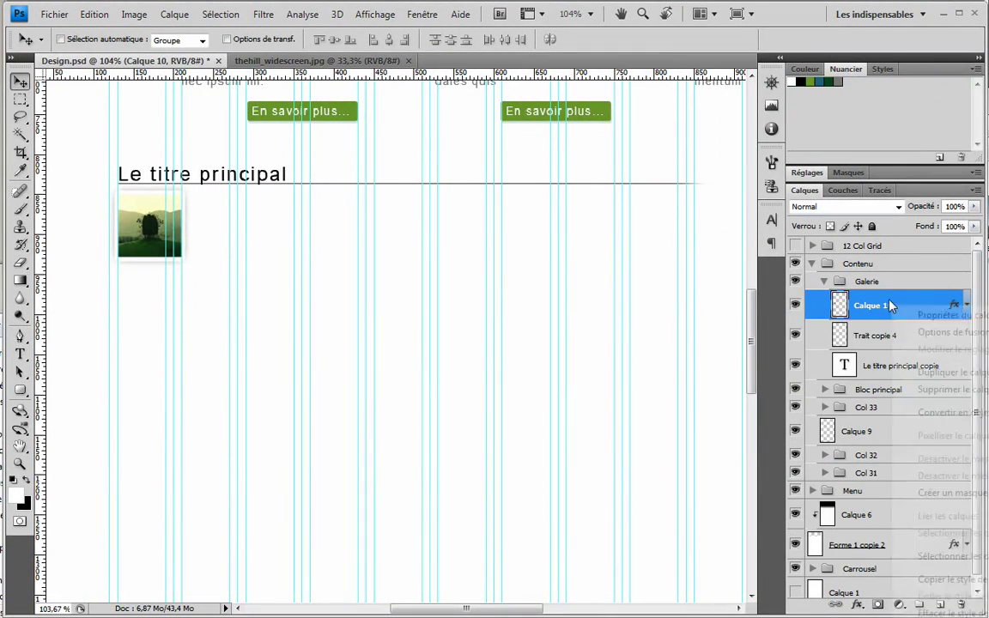
pyautogui.rightClick(852, 305)
pyautogui.click(882, 373)
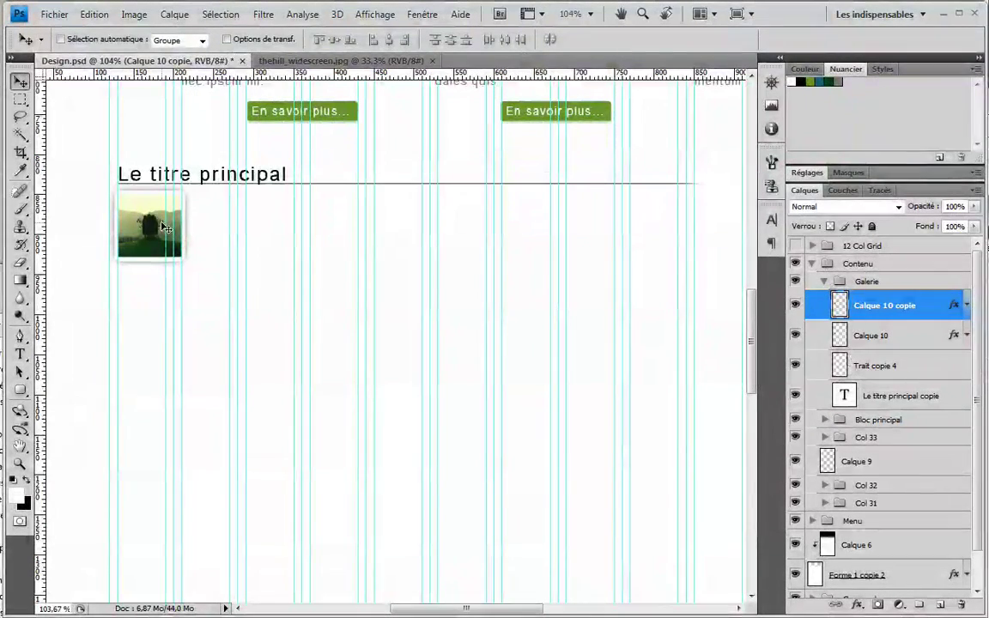
pyautogui.moveTo(156, 225); pyautogui.dragTo(243, 228)
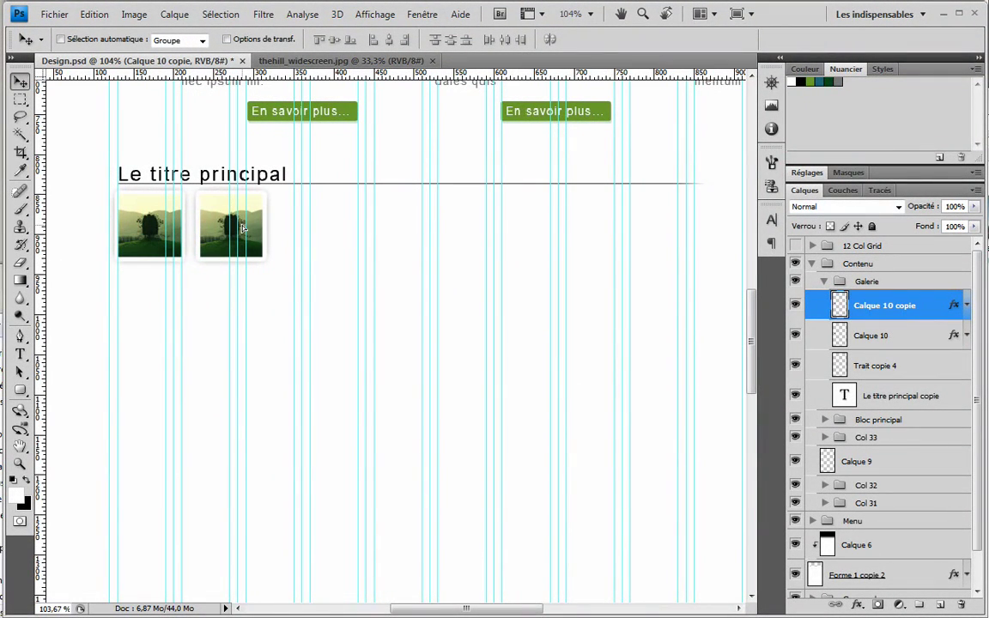
# Duplicate the second thumbnail and place the copy as the third in the row, nudging it slightly to even the gap
pyautogui.rightClick(878, 309)
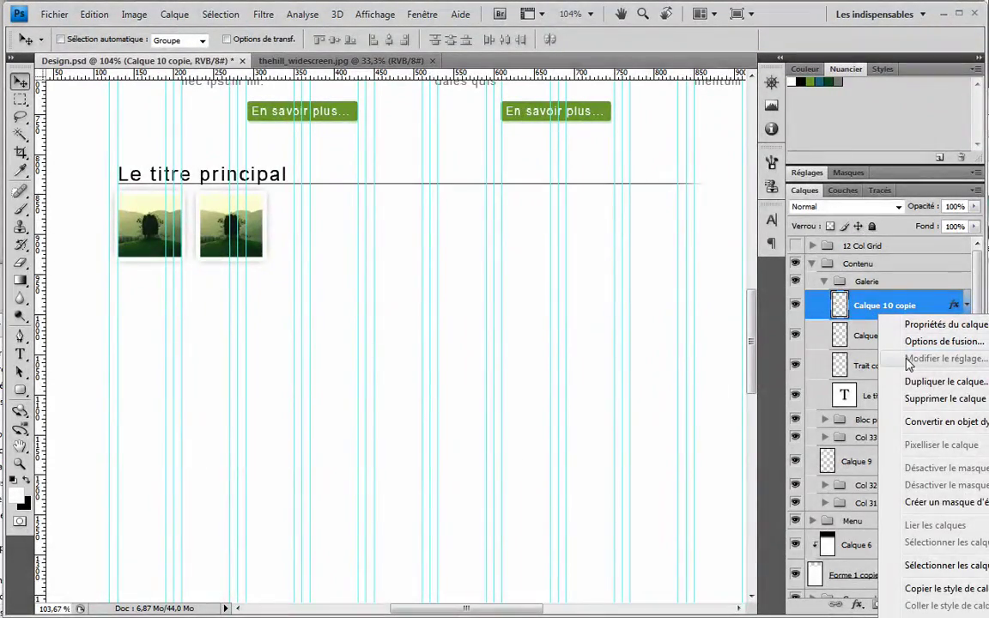
pyautogui.click(910, 381)
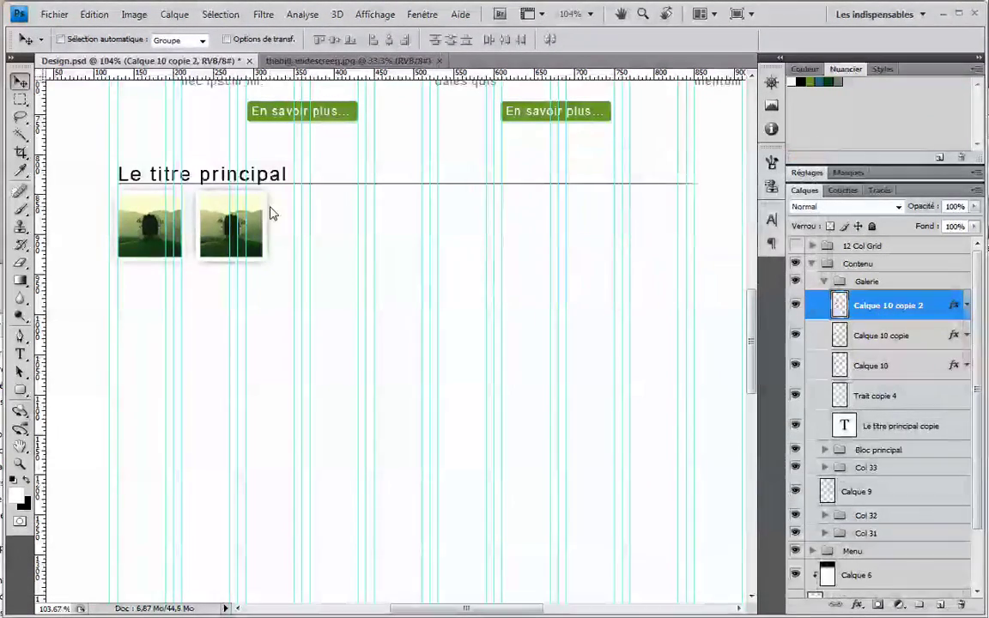
pyautogui.moveTo(269, 212); pyautogui.dragTo(358, 212)
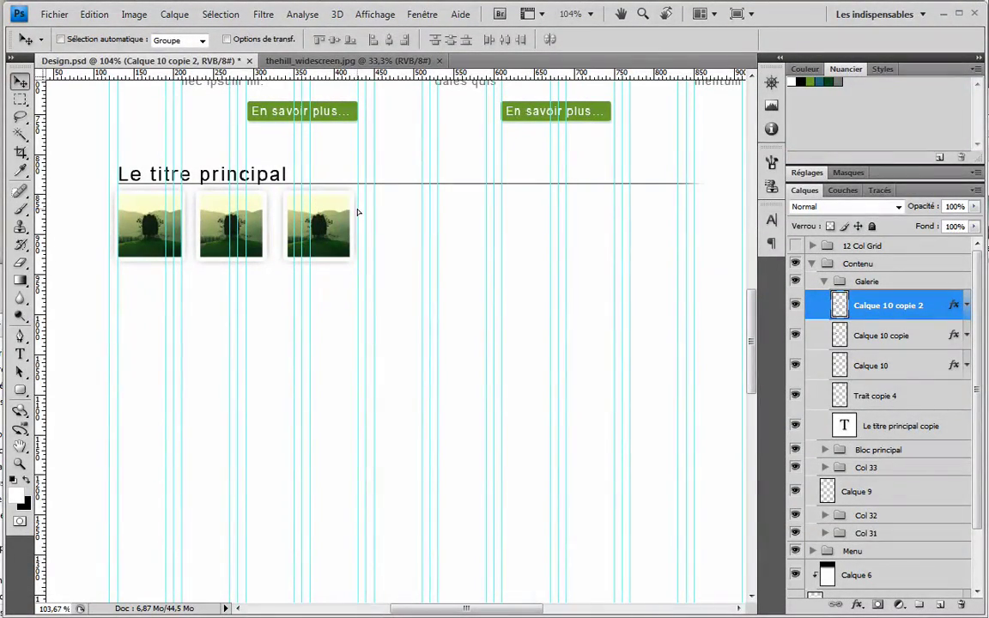
pyautogui.press('Left')
pyautogui.press('Left')
pyautogui.press('Left')
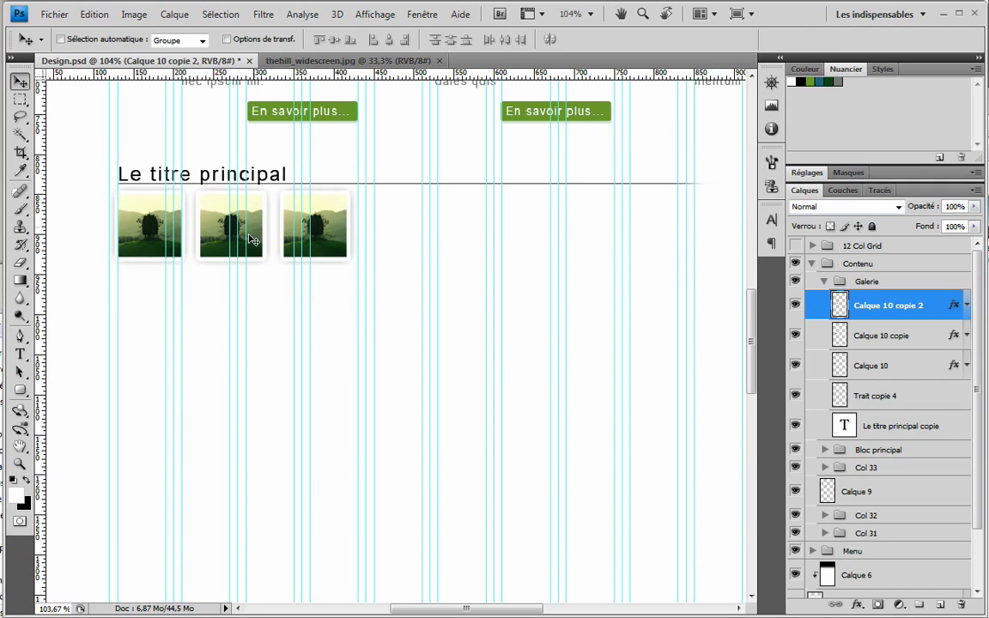
# Duplicate the thumbnail twice more and place the copies as the fourth and fifth pictures in the row
pyautogui.rightClick(917, 311)
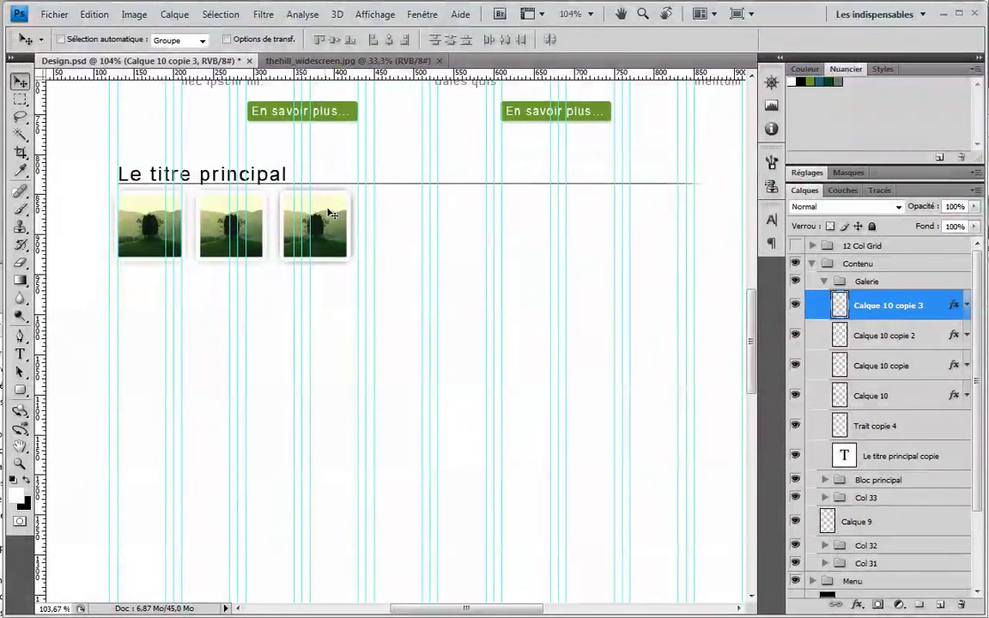
pyautogui.moveTo(330, 213); pyautogui.dragTo(412, 212)
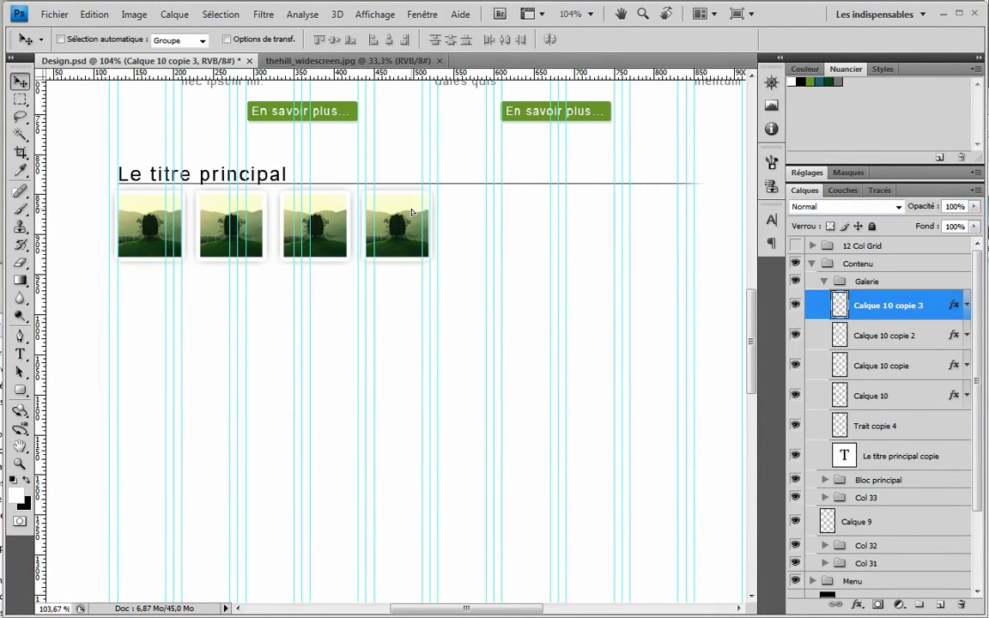
pyautogui.rightClick(873, 314)
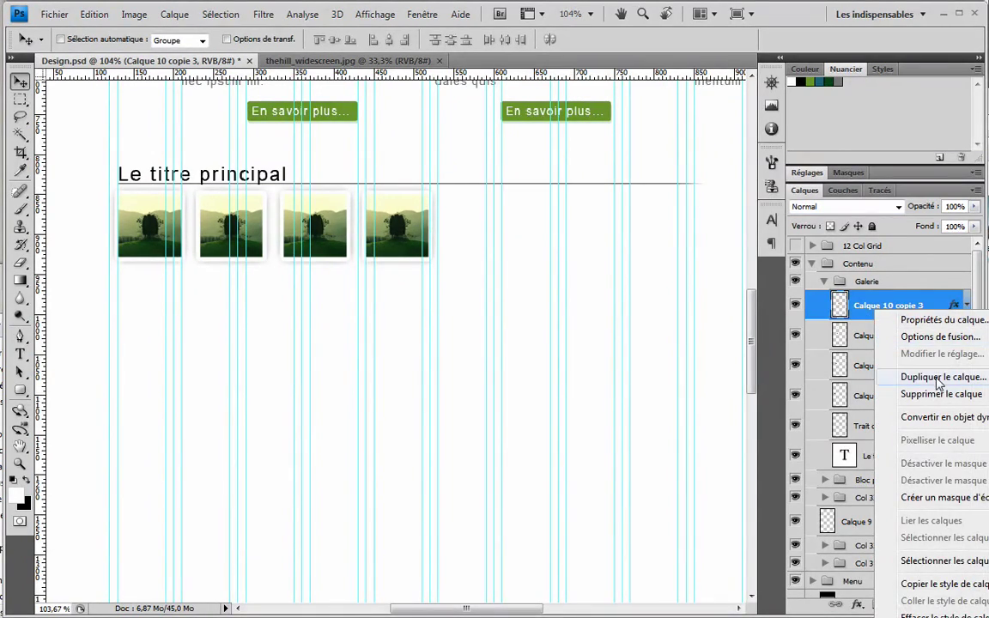
pyautogui.click(905, 376)
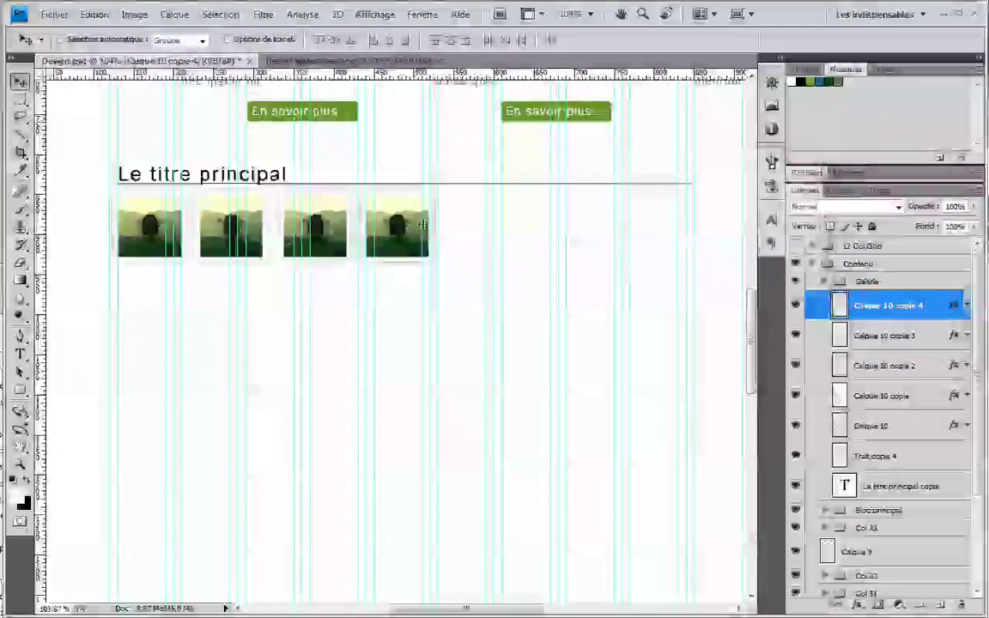
pyautogui.moveTo(429, 228); pyautogui.dragTo(499, 230)
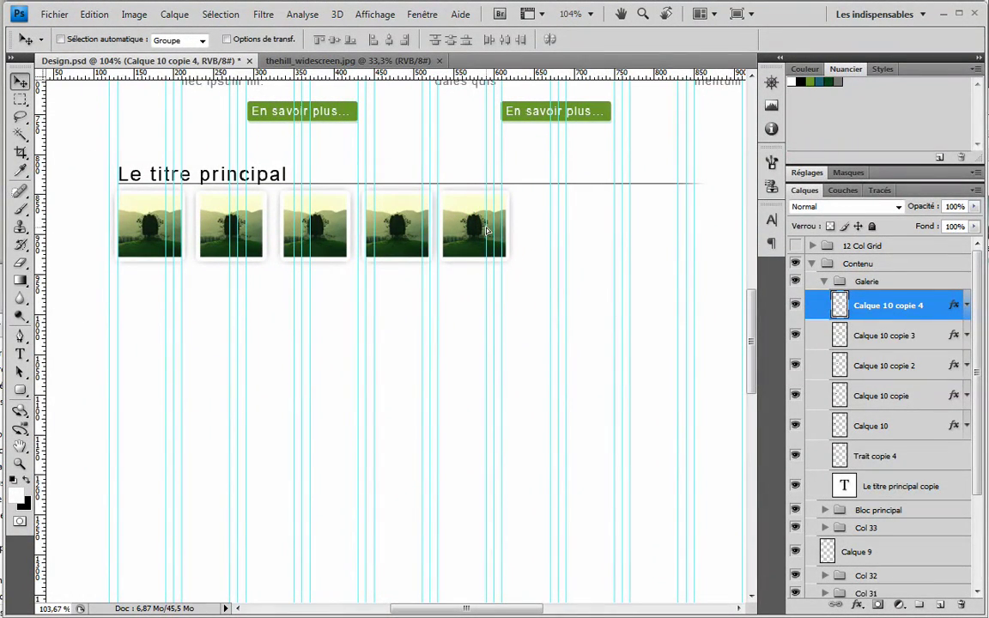
# Duplicate the fifth thumbnail and place the copy as the sixth, aligned with the right edge of the Planifier column
pyautogui.rightClick(875, 306)
pyautogui.click(890, 371)
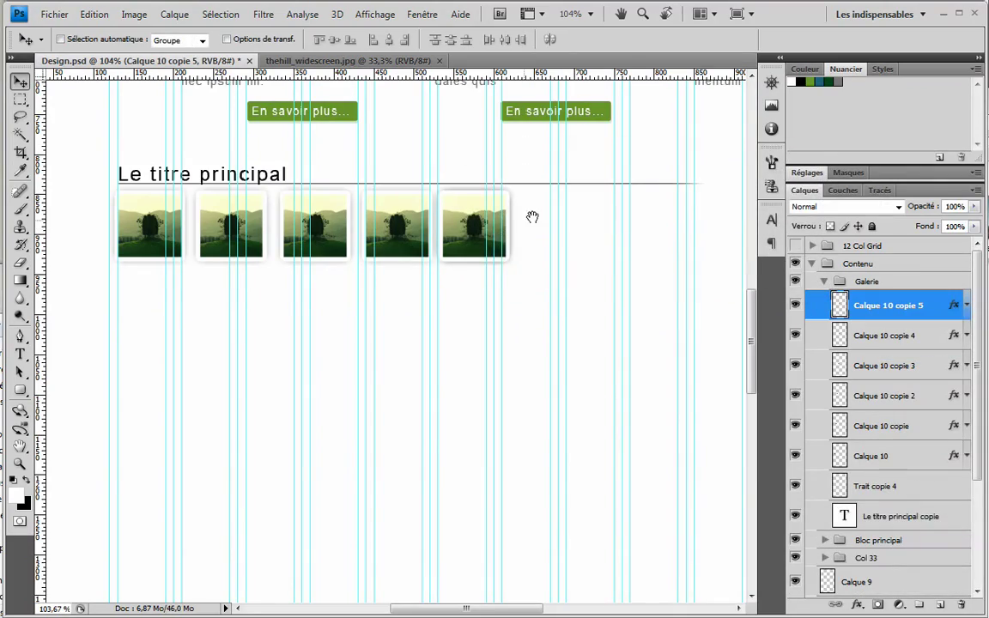
pyautogui.moveTo(533, 218); pyautogui.dragTo(342, 250)
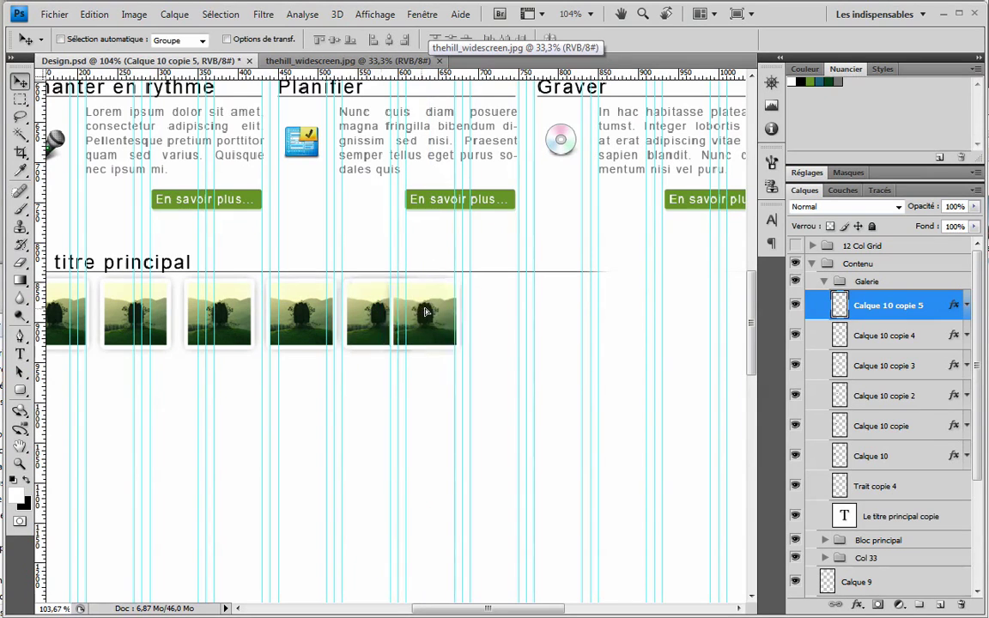
pyautogui.moveTo(425, 311); pyautogui.dragTo(449, 311)
pyautogui.moveTo(378, 140); pyautogui.dragTo(424, 137)
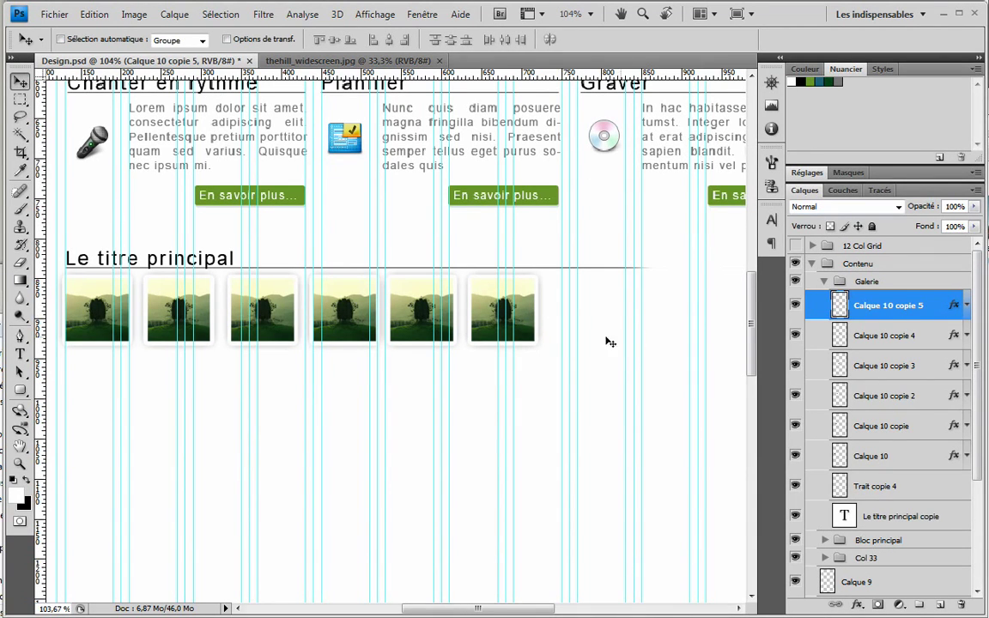
pyautogui.moveTo(538, 322); pyautogui.dragTo(556, 321)
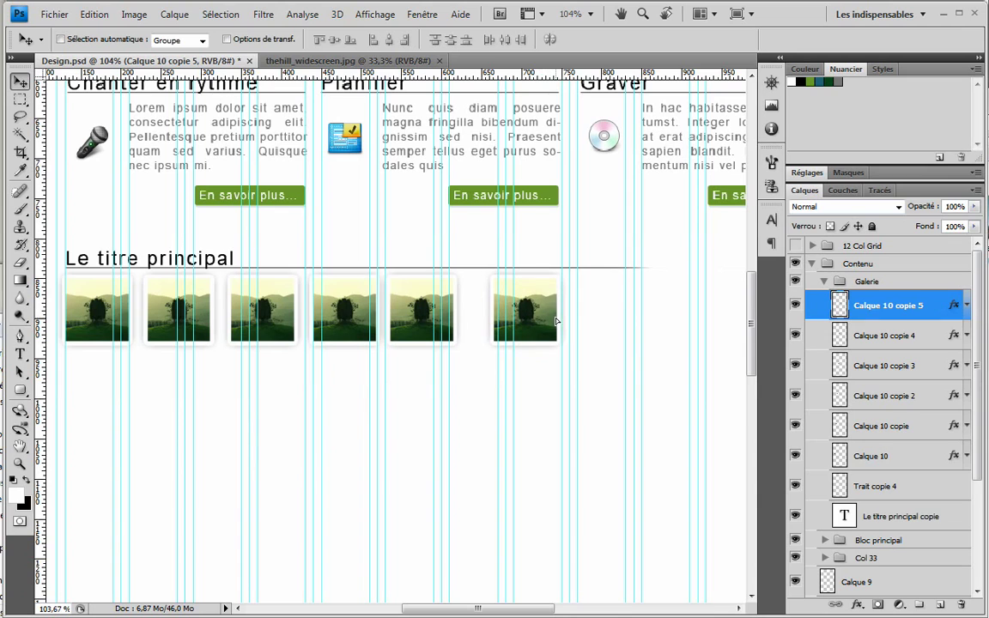
# Reposition the four middle thumbnails so they are evenly spaced between the first and last ones
pyautogui.click(864, 335)
pyautogui.moveTo(453, 314); pyautogui.dragTo(472, 316)
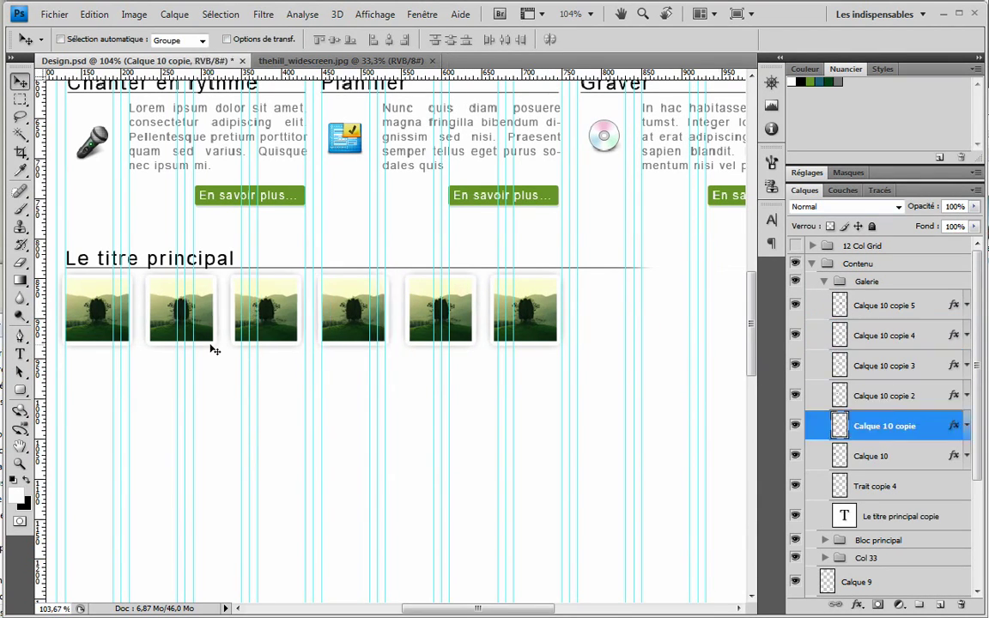
# Copy a square area around the trees in Tree-Eater---Widescreen.jpg and paste it into Design.psd above the second thumbnail's layer
pyautogui.moveTo(353, 386); pyautogui.dragTo(378, 323)
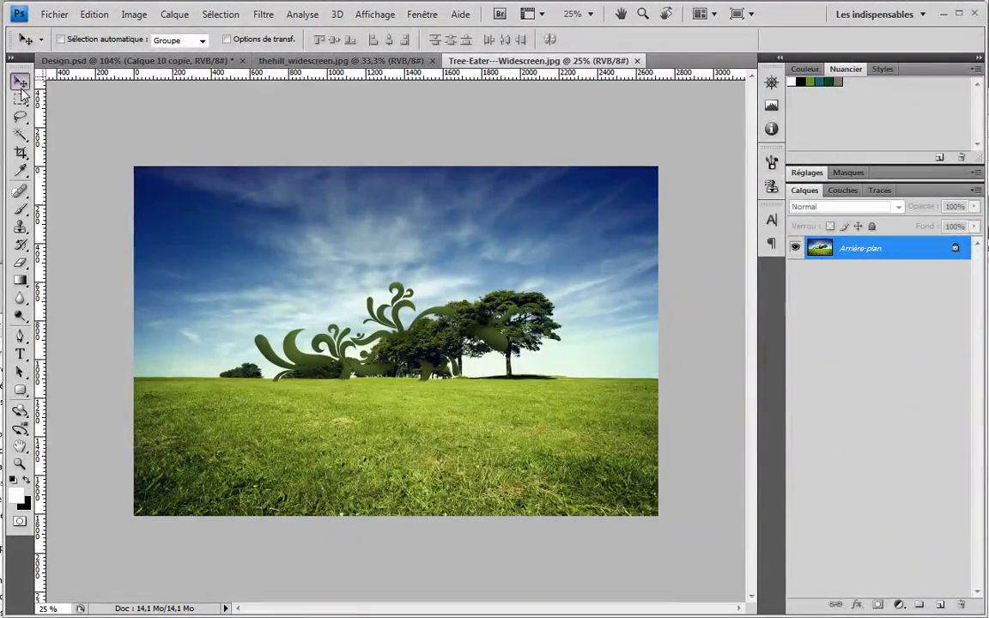
pyautogui.click(21, 100)
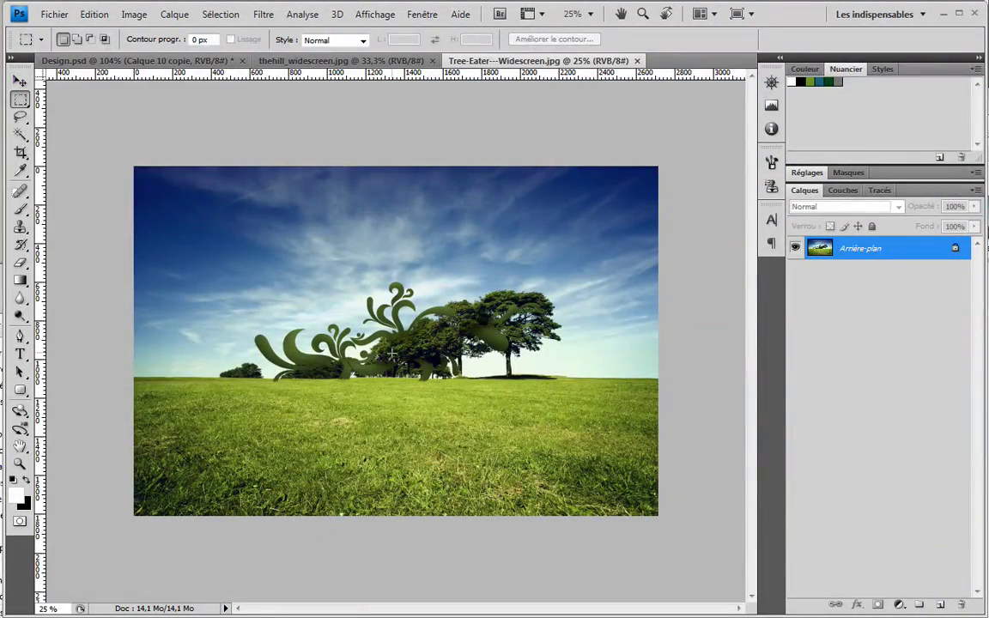
pyautogui.moveTo(270, 230); pyautogui.dragTo(515, 473)
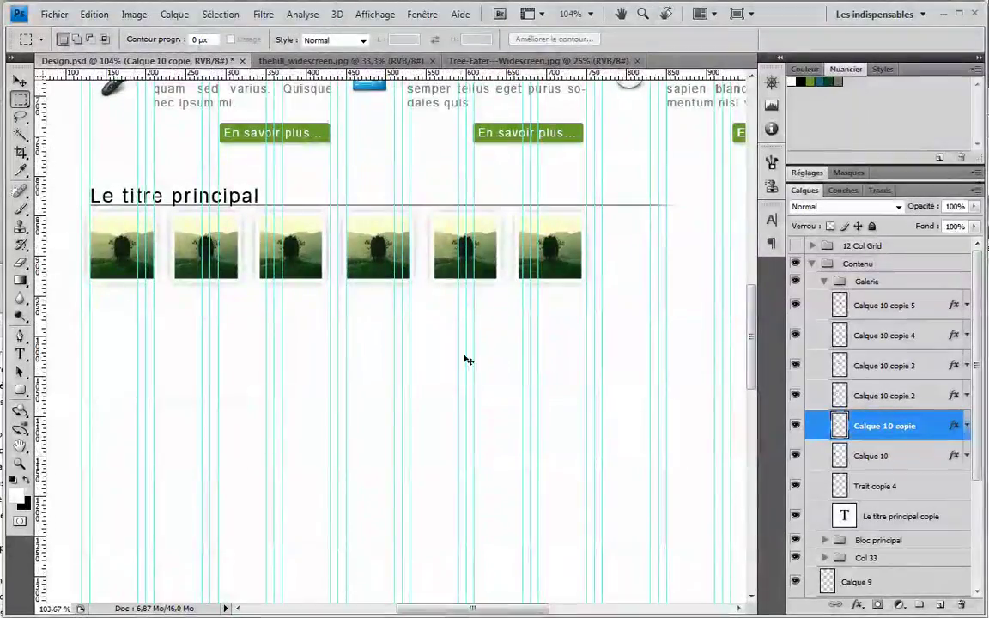
pyautogui.hotkey('ctrl', 'v')
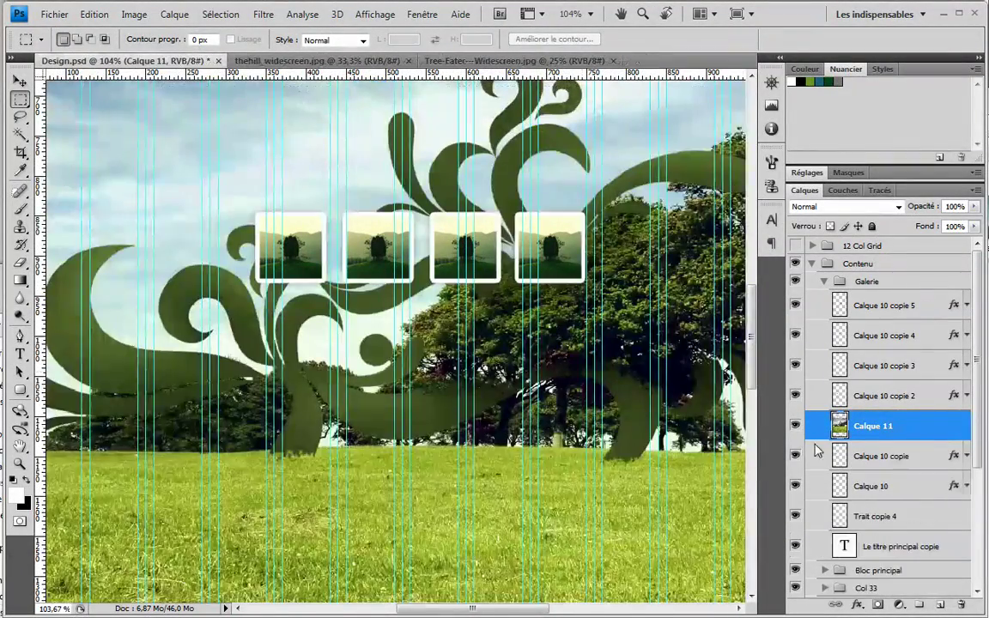
# Scale the pasted tree picture down proportionally to about 9.2% and place it over the second thumbnail
pyautogui.hotkey('ctrl', 't')
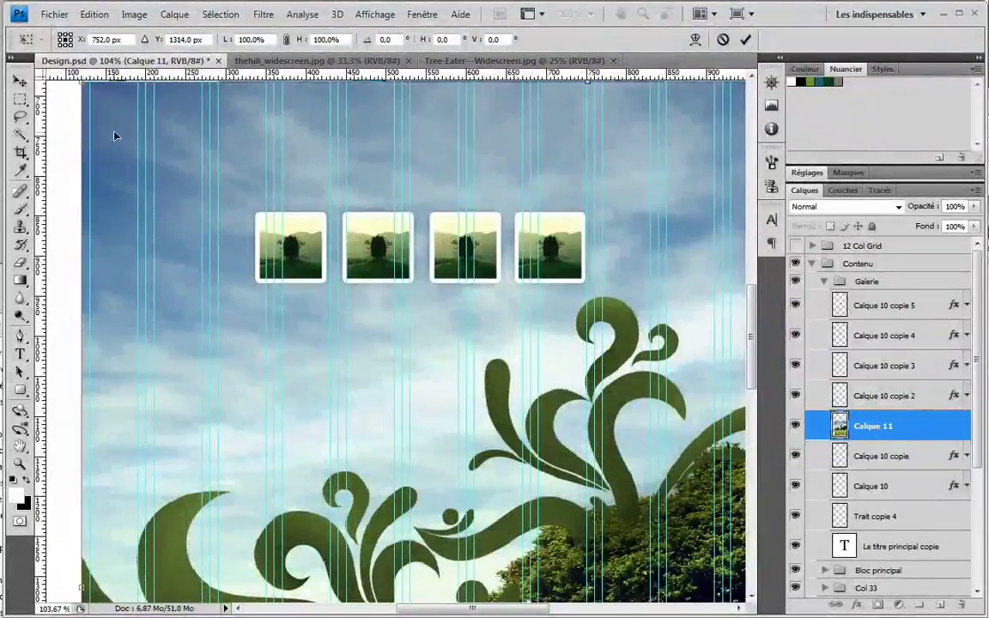
pyautogui.moveTo(102, 118); pyautogui.dragTo(382, 434)
pyautogui.moveTo(466, 434); pyautogui.dragTo(194, 195)
pyautogui.moveTo(101, 193); pyautogui.dragTo(252, 365)
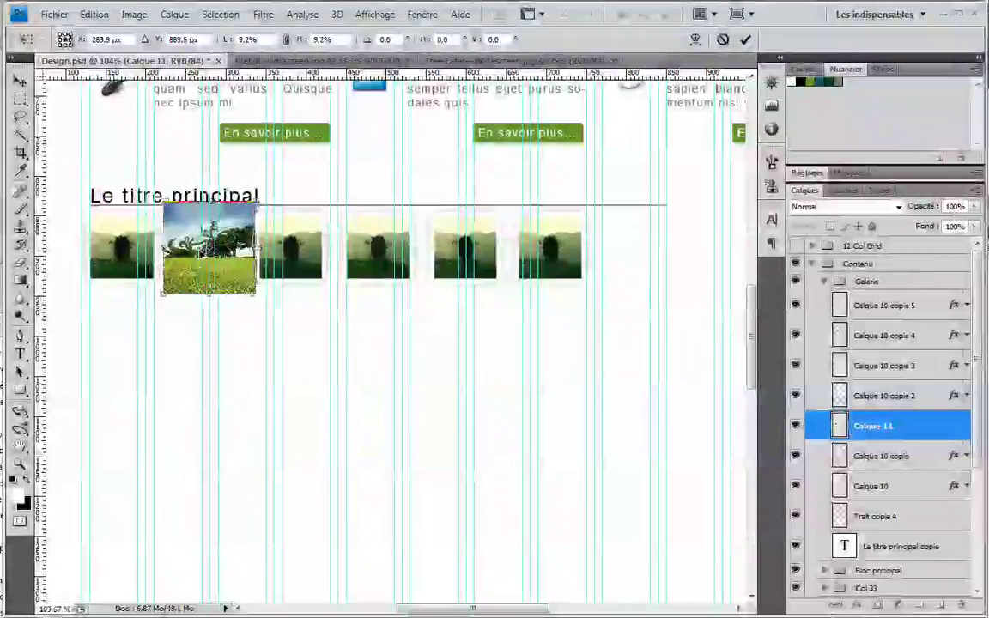
pyautogui.press('Return')
# Clip the tree picture to the second thumbnail's layer and adjust its position slightly inside the frame
pyautogui.press('m')
pyautogui.keyDown('alt'); pyautogui.click(919, 438); pyautogui.keyUp('alt')
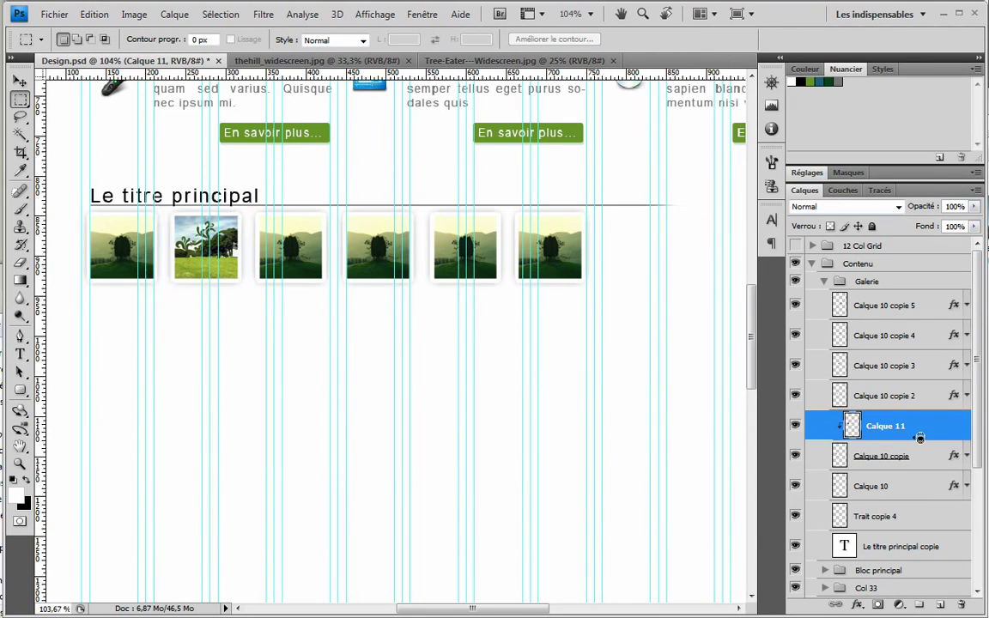
pyautogui.click(21, 81)
pyautogui.moveTo(231, 243); pyautogui.dragTo(227, 245)
pyautogui.keyDown('ctrl'); pyautogui.click(905, 459); pyautogui.keyUp('ctrl')
pyautogui.click(888, 429)
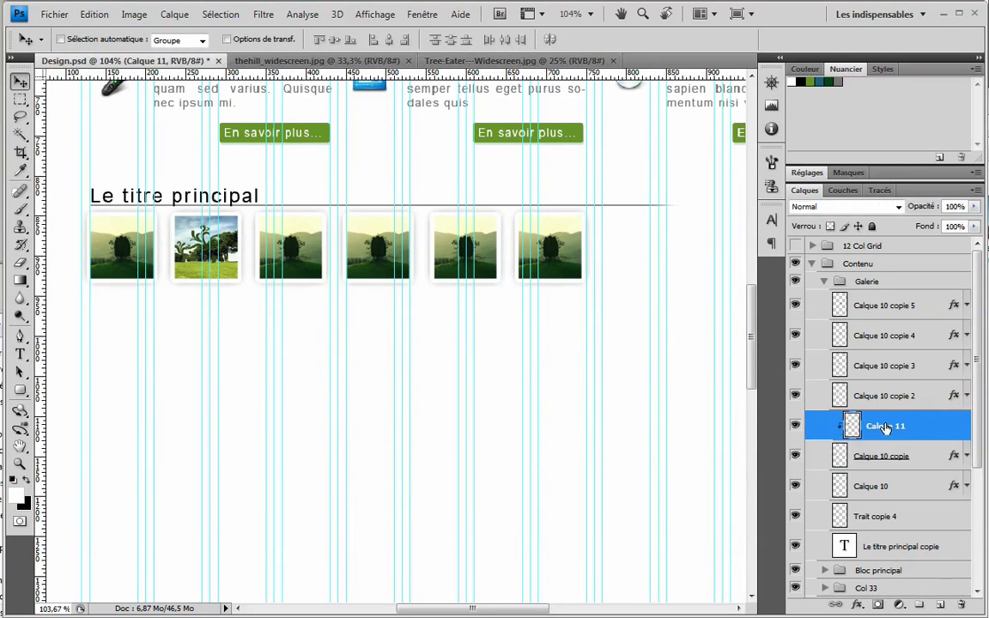
# Open valley_widescreen.jpg and select a square area of the picture
pyautogui.hotkey('alt', 'Tab')
pyautogui.doubleClick(976, 241)
pyautogui.press('m')
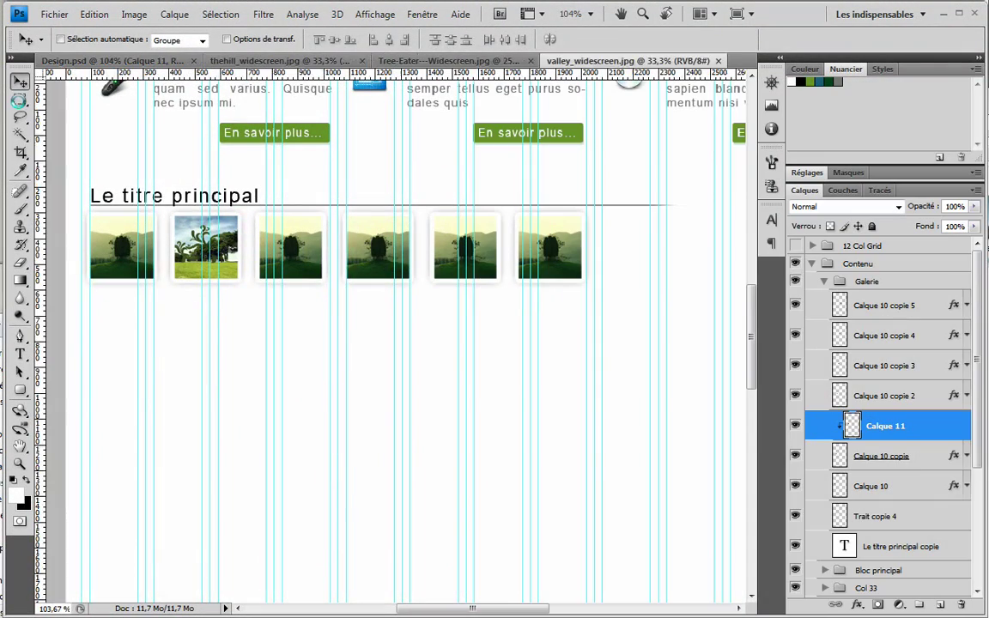
pyautogui.moveTo(294, 291); pyautogui.dragTo(530, 530)
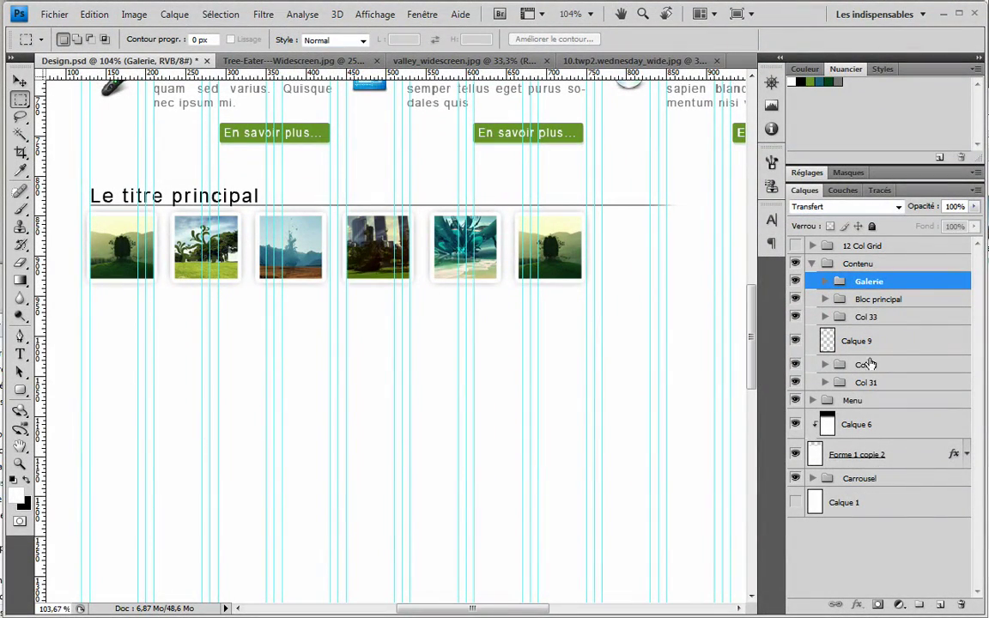
# Duplicate the Galerie group
pyautogui.rightClick(868, 284)
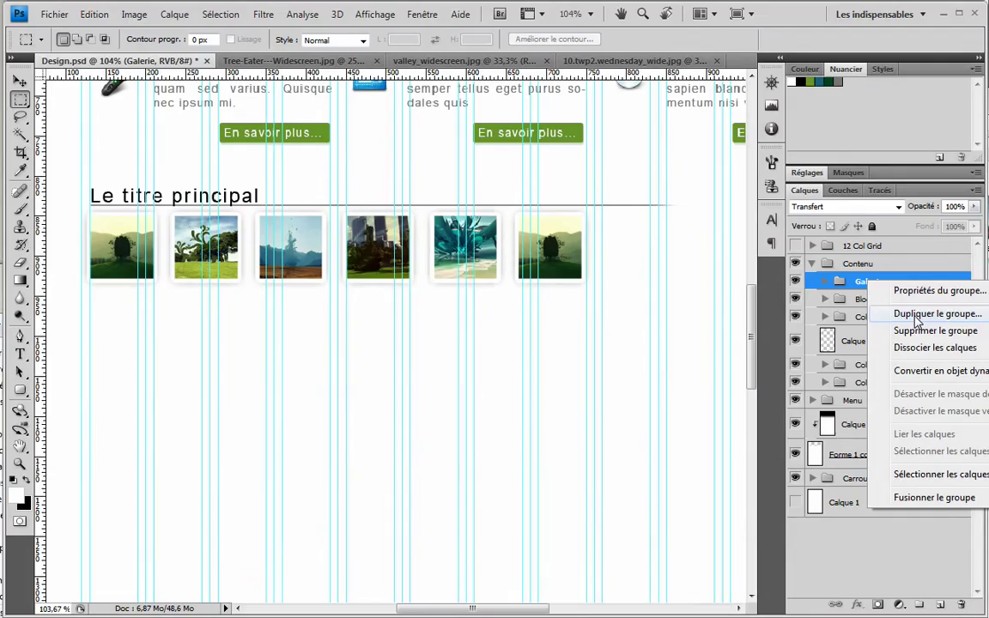
# Duplicate the Galerie group and move the copy directly below the first row of thumbnails
pyautogui.click(828, 312)
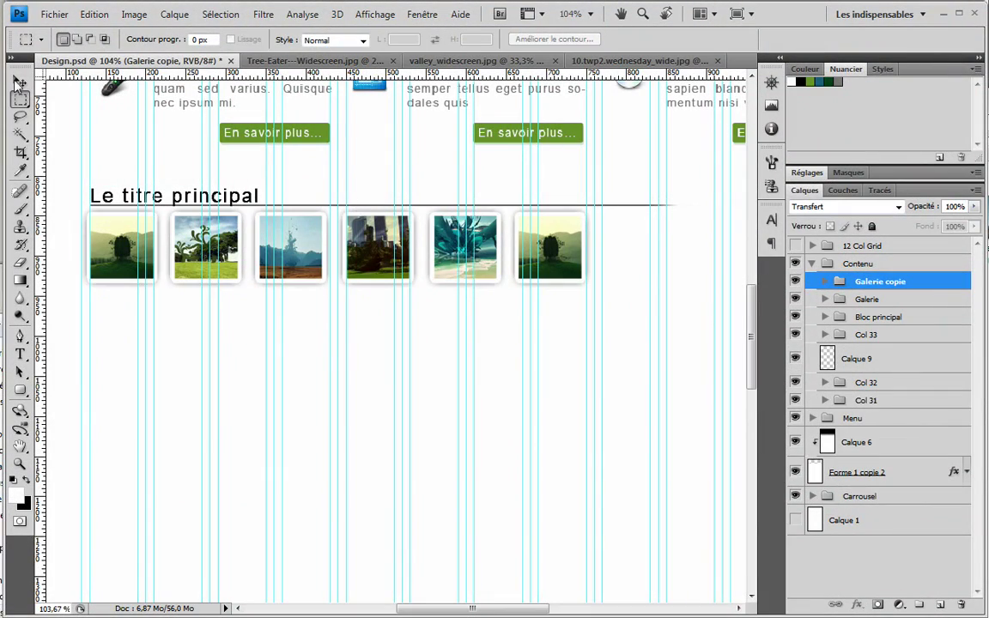
pyautogui.click(19, 83)
pyautogui.moveTo(302, 265); pyautogui.dragTo(303, 356)
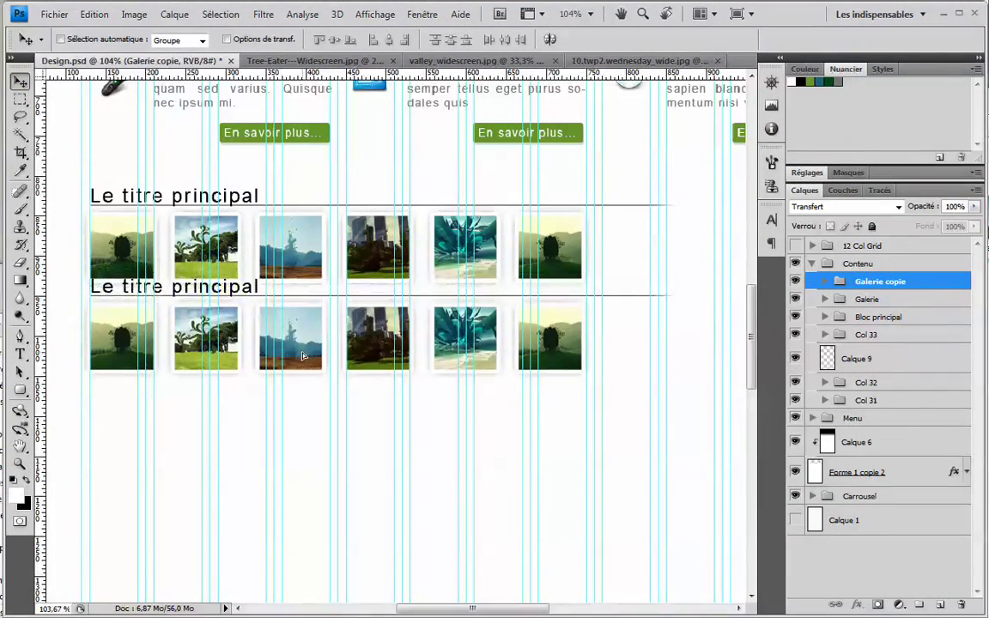
# Flip the duplicated gallery horizontally and nudge it so its thumbnails line up with the row above
pyautogui.click(94, 14)
pyautogui.moveTo(258, 302)
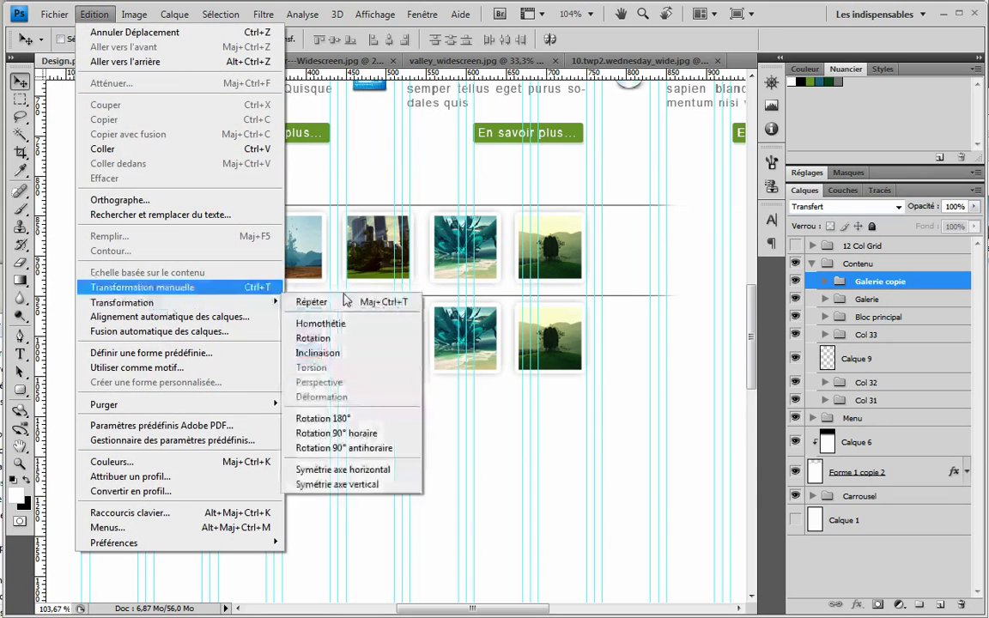
pyautogui.click(348, 469)
pyautogui.moveTo(496, 350); pyautogui.dragTo(412, 343)
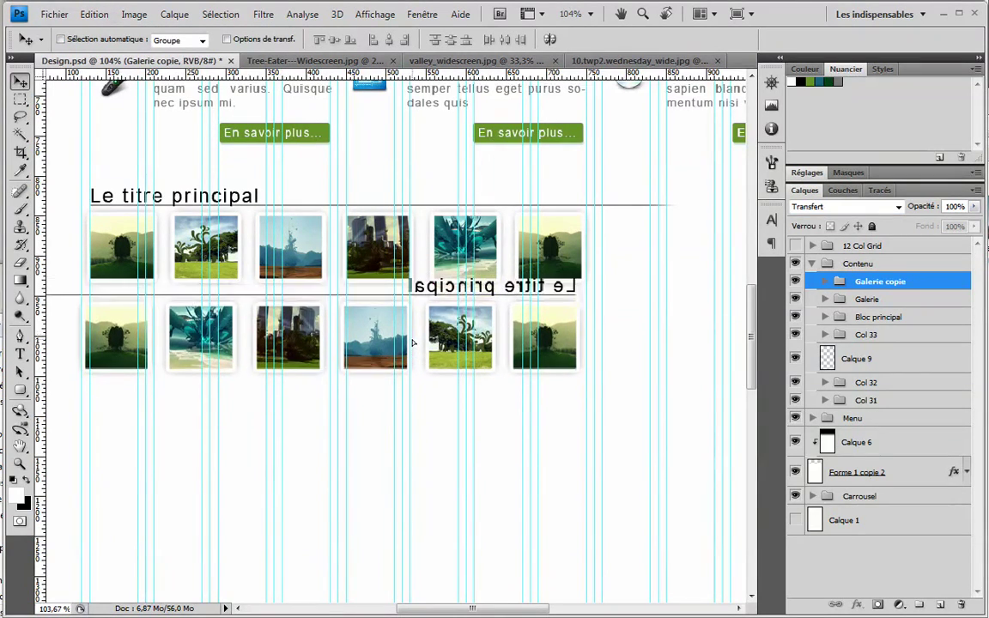
pyautogui.press('Up')
pyautogui.press('Up')
pyautogui.press('Up')
pyautogui.press('Up')
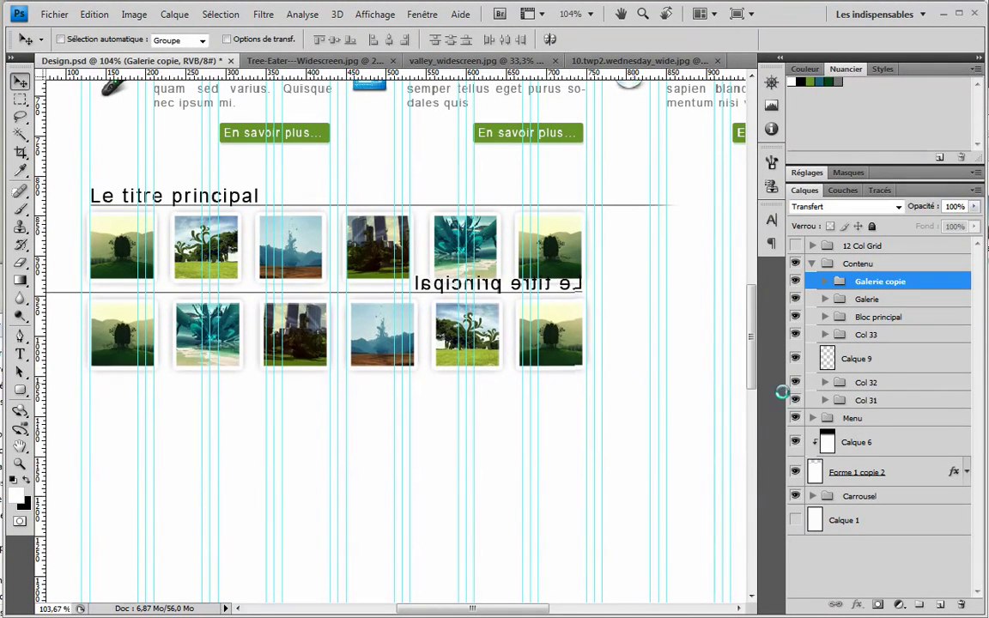
# Group the mirrored thumbnail layers inside the Galerie group and delete the leftover Galerie copie group with its heading and line
pyautogui.click(824, 282)
pyautogui.click(893, 306)
pyautogui.scroll(-3, 893, 386)
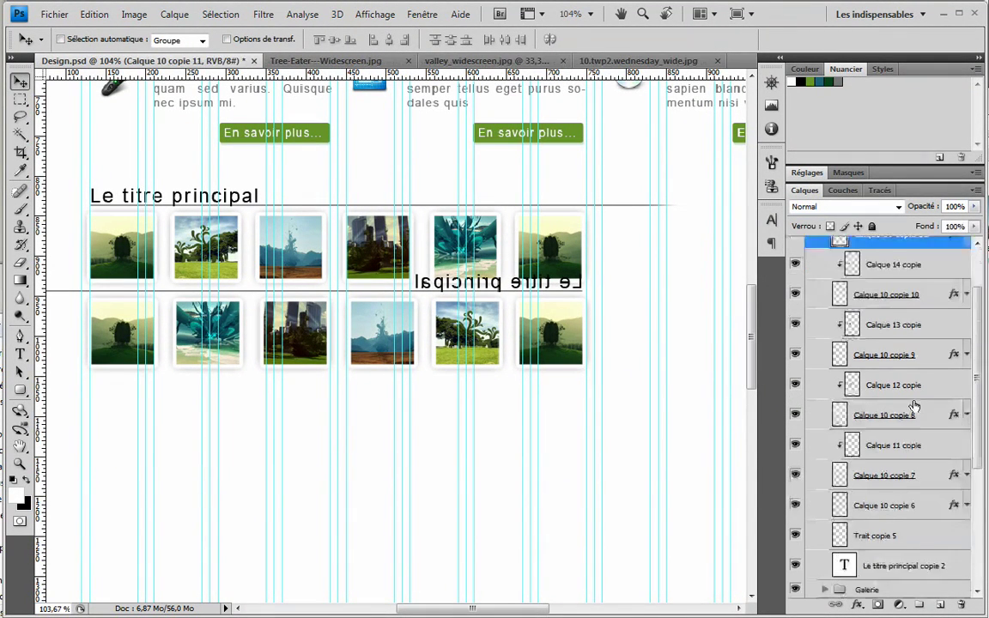
pyautogui.keyDown('shift'); pyautogui.click(895, 487); pyautogui.keyUp('shift')
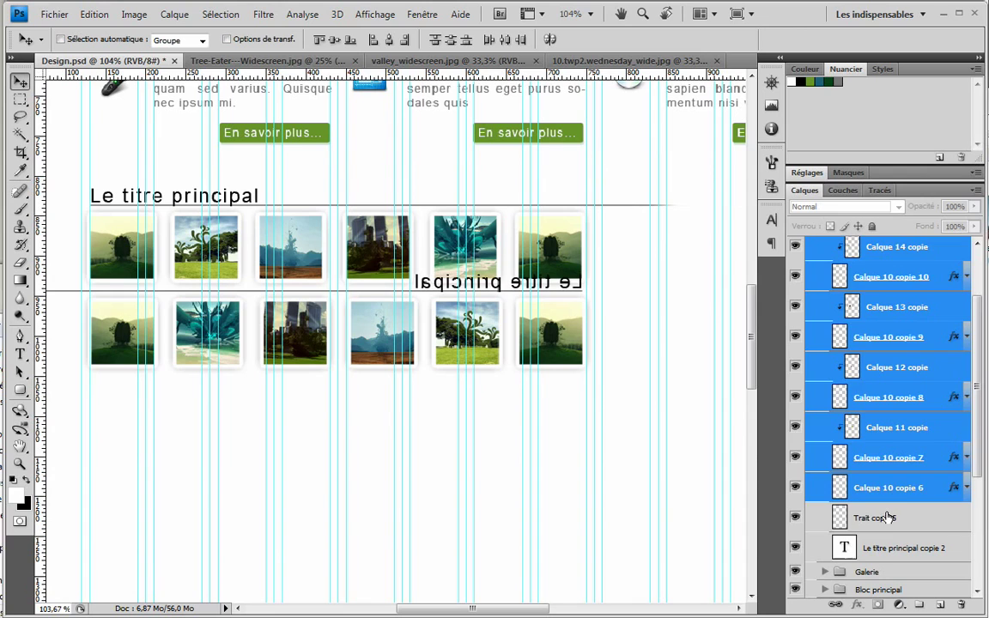
pyautogui.hotkey('ctrl', 'g')
pyautogui.moveTo(871, 305); pyautogui.dragTo(842, 375)
pyautogui.click(892, 288)
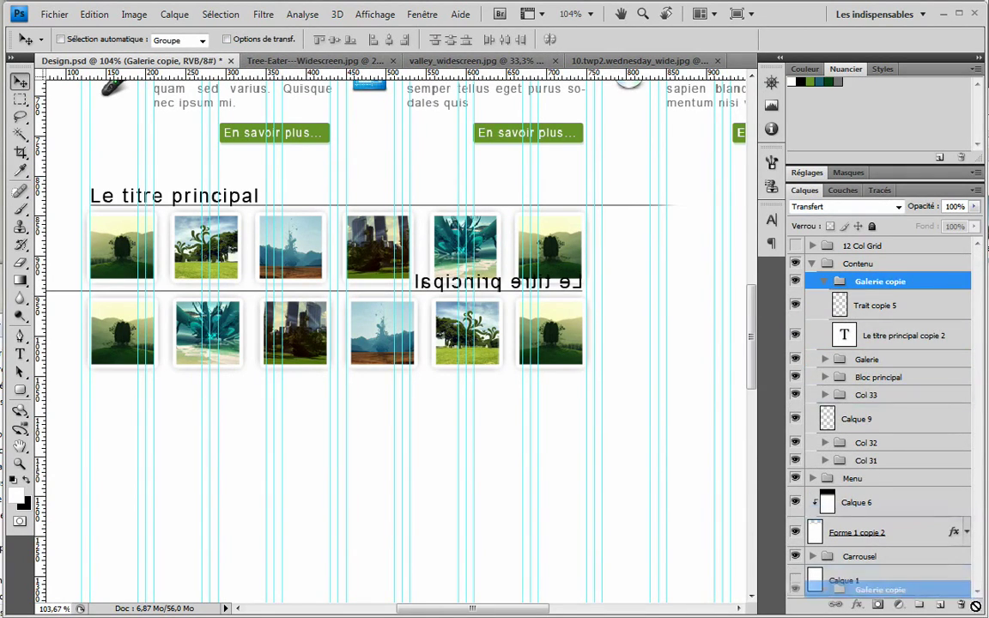
pyautogui.press('Delete')
# Move the original thumbnail layers, Calque 10 copie 5 through Calque 10, into Groupe 1 and rename that group "Imgs"
pyautogui.click(825, 282)
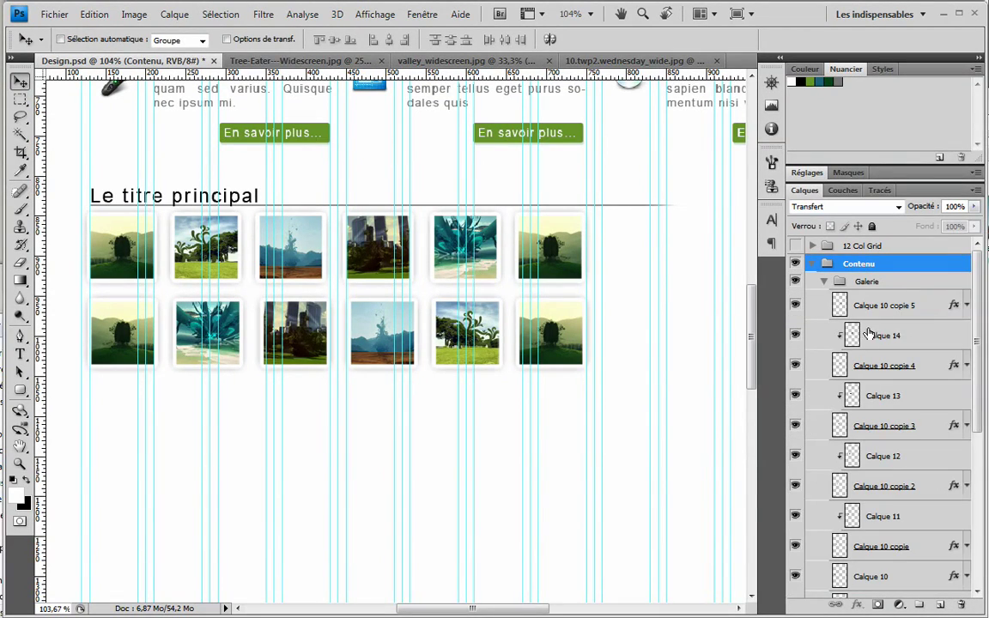
pyautogui.click(893, 333)
pyautogui.click(966, 305)
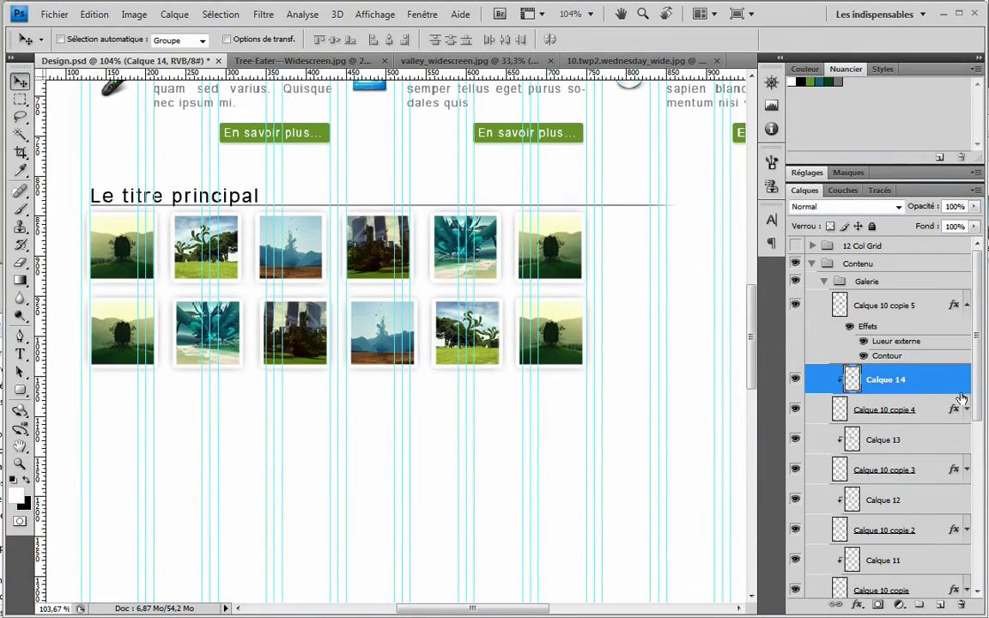
pyautogui.click(966, 304)
pyautogui.click(885, 305)
pyautogui.scroll(-2, 884, 438)
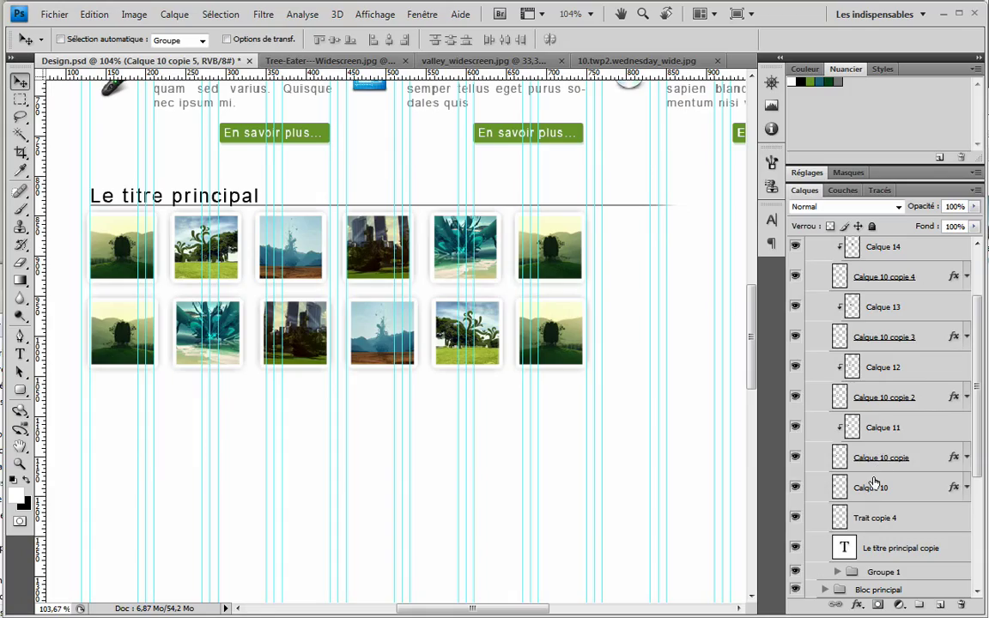
pyautogui.keyDown('shift'); pyautogui.click(873, 485); pyautogui.keyUp('shift')
pyautogui.moveTo(874, 485); pyautogui.dragTo(871, 582)
pyautogui.click(876, 573)
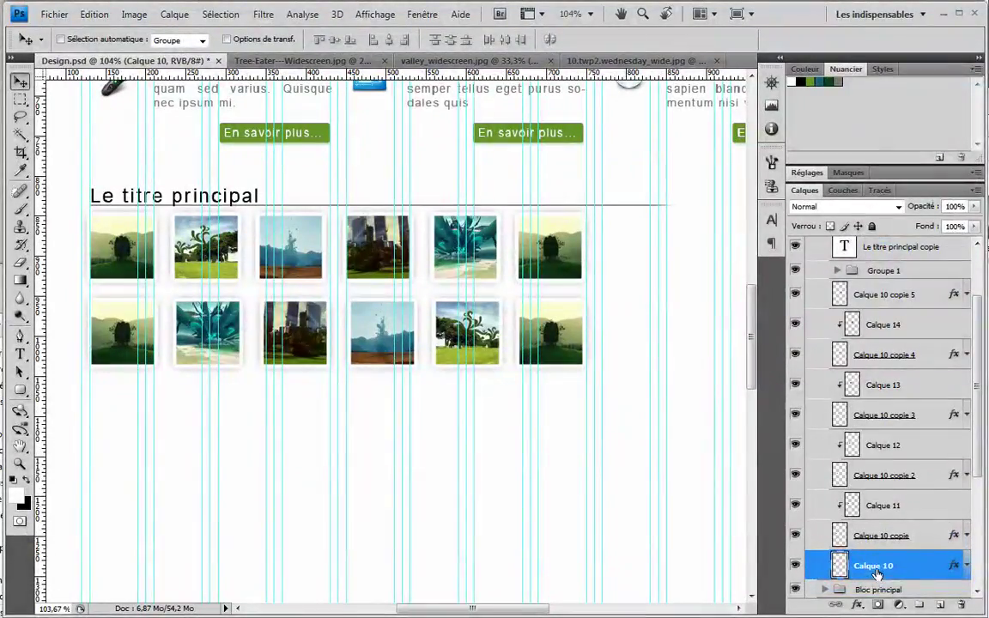
pyautogui.scroll(3, 884, 429)
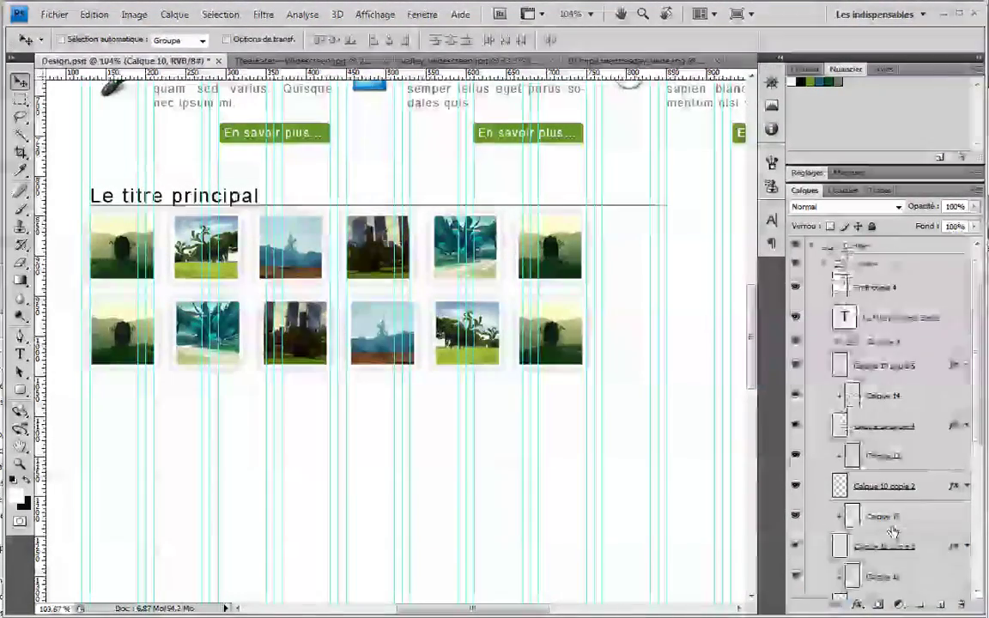
pyautogui.keyDown('shift'); pyautogui.click(889, 373); pyautogui.keyUp('shift')
pyautogui.moveTo(889, 374); pyautogui.dragTo(884, 344)
pyautogui.doubleClick(880, 360)
pyautogui.write('Imgs')
pyautogui.press('Return')
# Change the gallery heading text from "Le titre principal" to "Galerie"
pyautogui.click(837, 338)
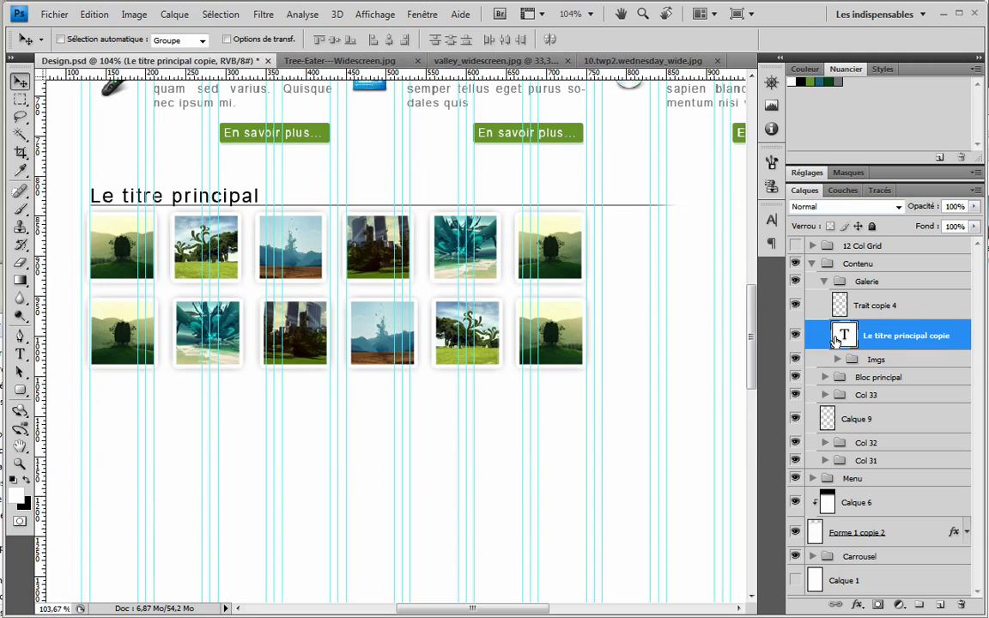
pyautogui.doubleClick(837, 338)
pyautogui.write('Galerie')
pyautogui.click(19, 80)
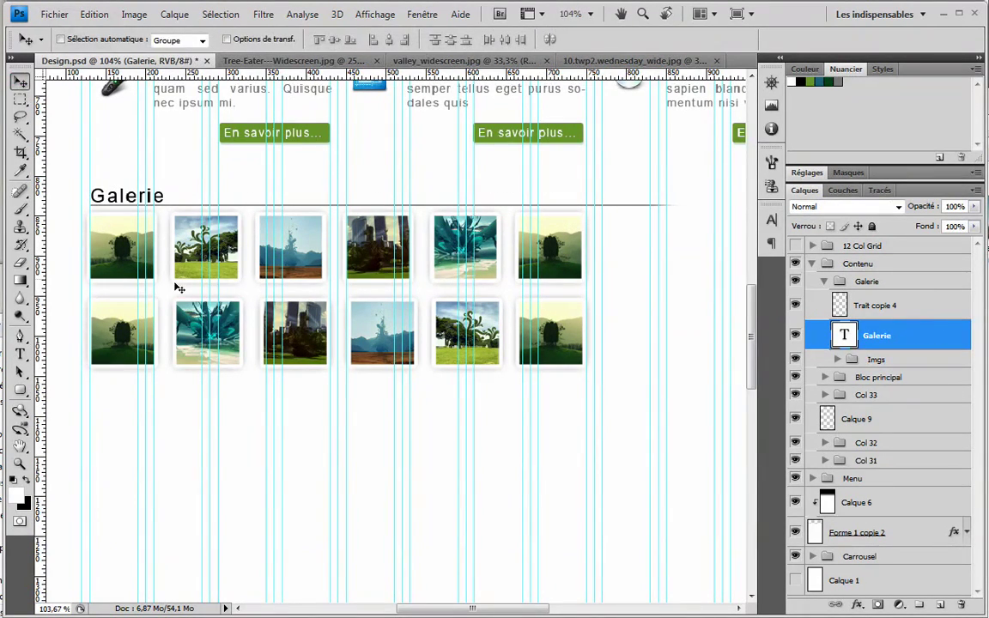
# Shift the Imgs group slightly lower under the Galerie heading and erase the part of the heading line extending past the last thumbnail
pyautogui.keyDown('ctrl'); pyautogui.click(462, 333); pyautogui.keyUp('ctrl')
pyautogui.moveTo(377, 244); pyautogui.dragTo(373, 252)
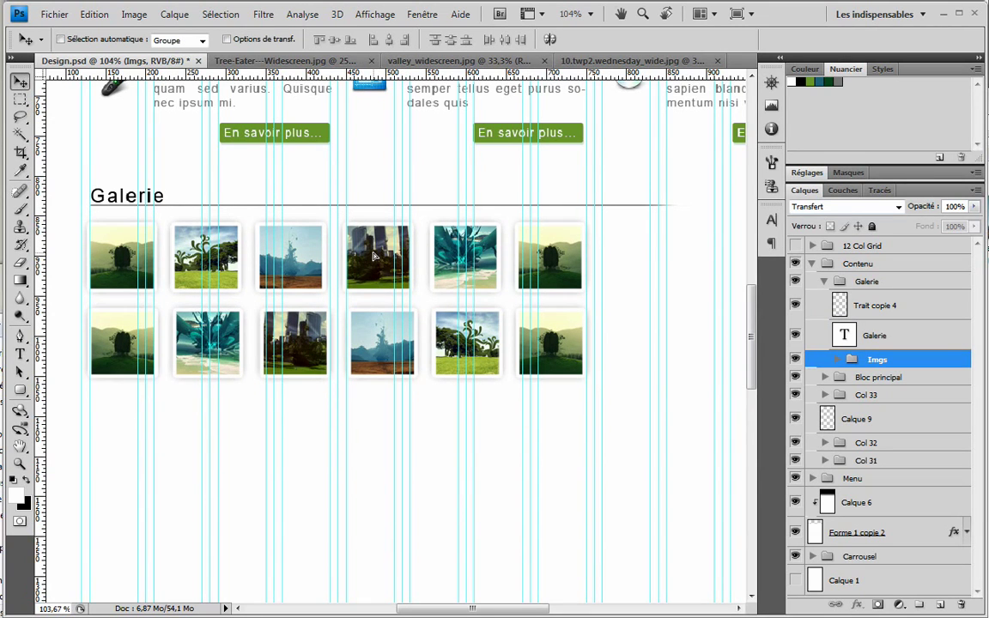
pyautogui.click(850, 308)
pyautogui.press('e')
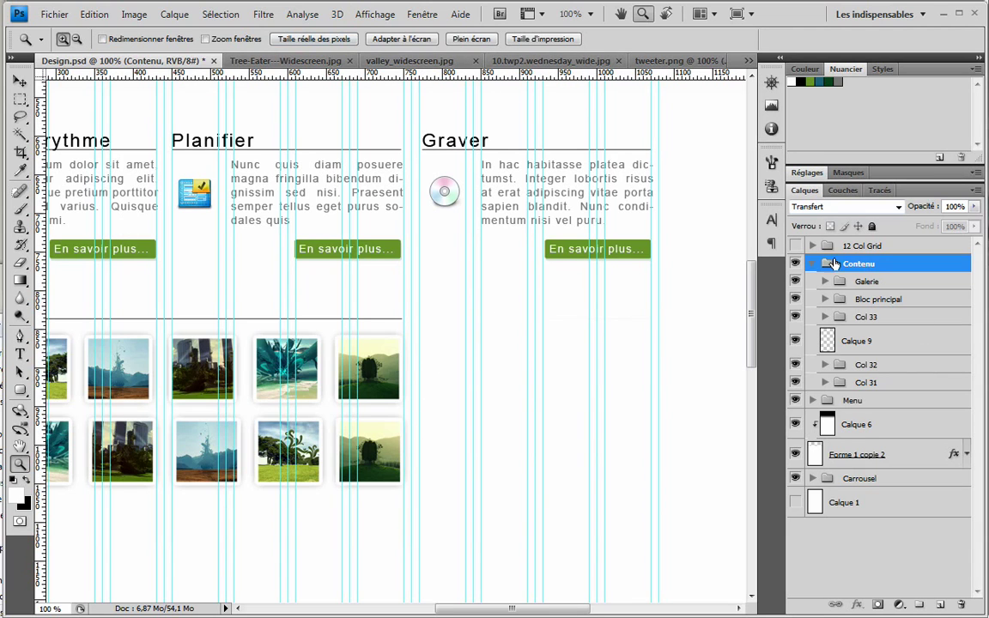
# Duplicate the Col 33 group and move the copy below the Graver column, beside the gallery
pyautogui.doubleClick(840, 316)
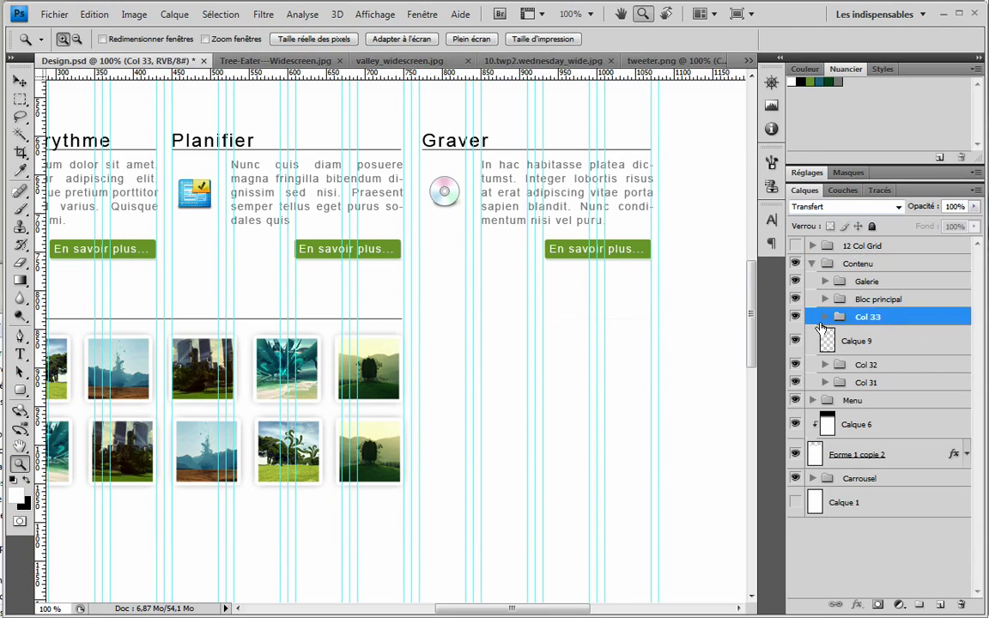
pyautogui.click(766, 220)
pyautogui.rightClick(884, 325)
pyautogui.click(923, 351)
pyautogui.press('Return')
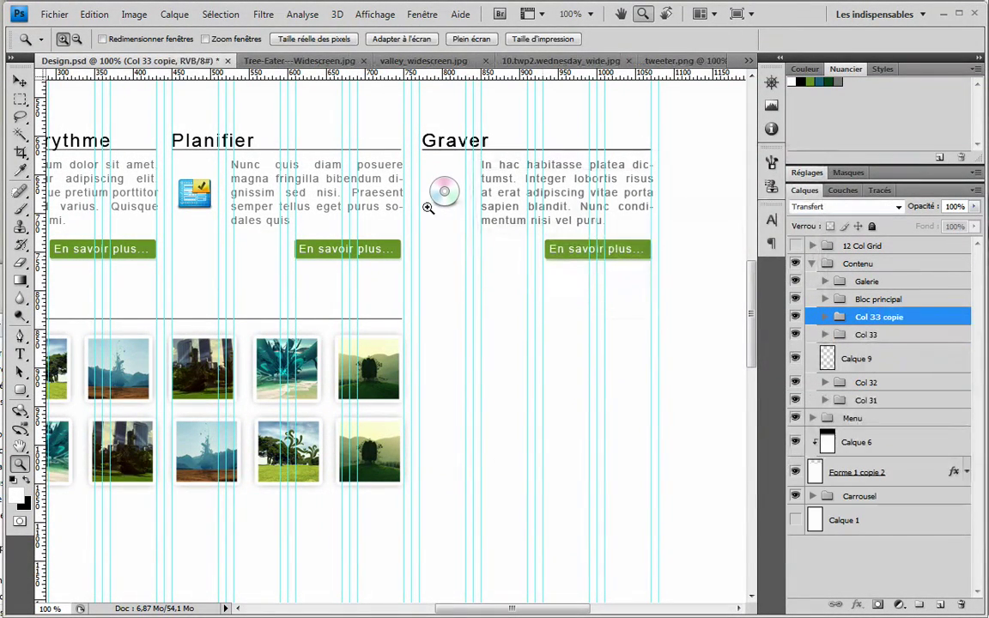
pyautogui.click(19, 79)
pyautogui.moveTo(495, 184); pyautogui.dragTo(495, 353)
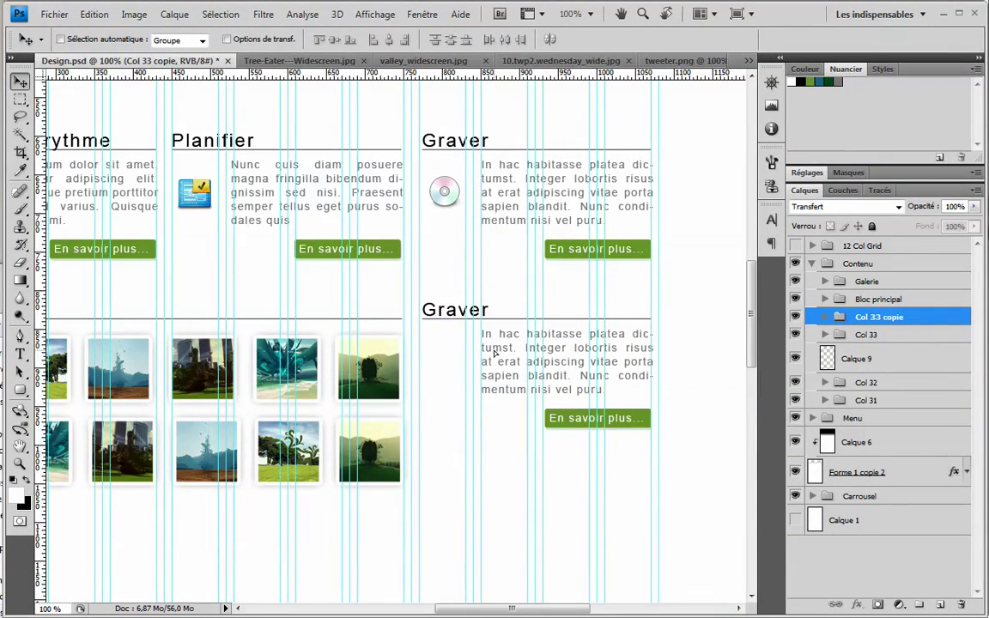
# Expand the Col 33 copie group and rename it "Video"
pyautogui.click(826, 317)
pyautogui.doubleClick(867, 319)
pyautogui.write('Video')
pyautogui.press('Return')
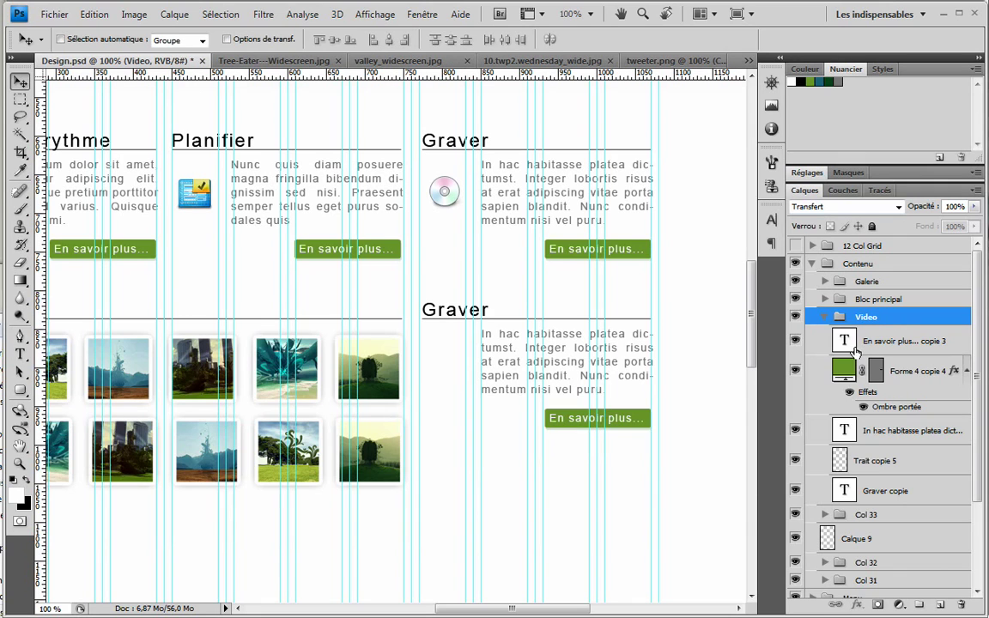
# Replace the Video group's heading text with "Présentation"
pyautogui.doubleClick(843, 491)
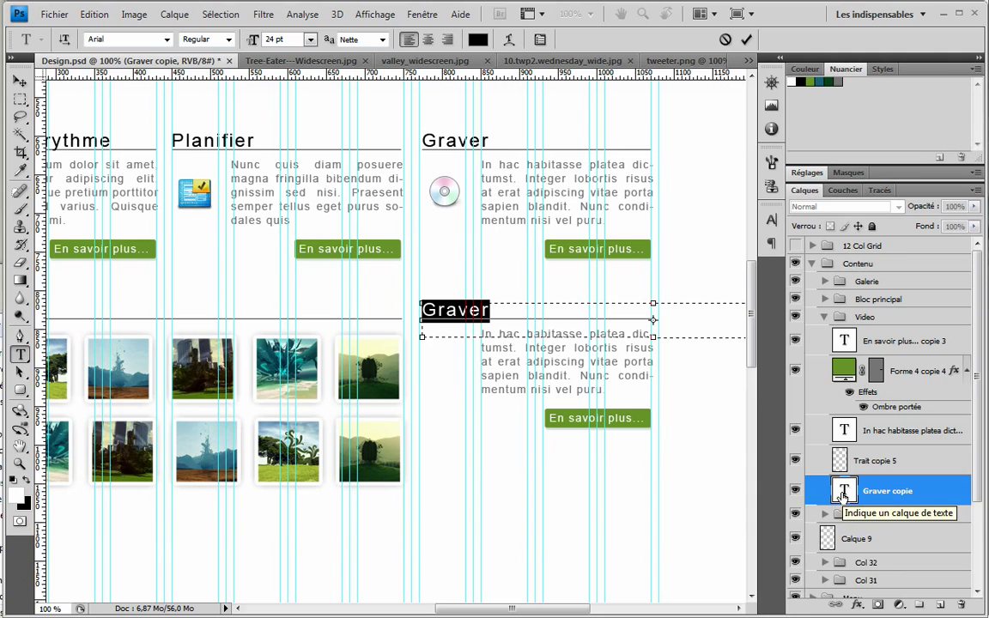
pyautogui.write('Présentation')
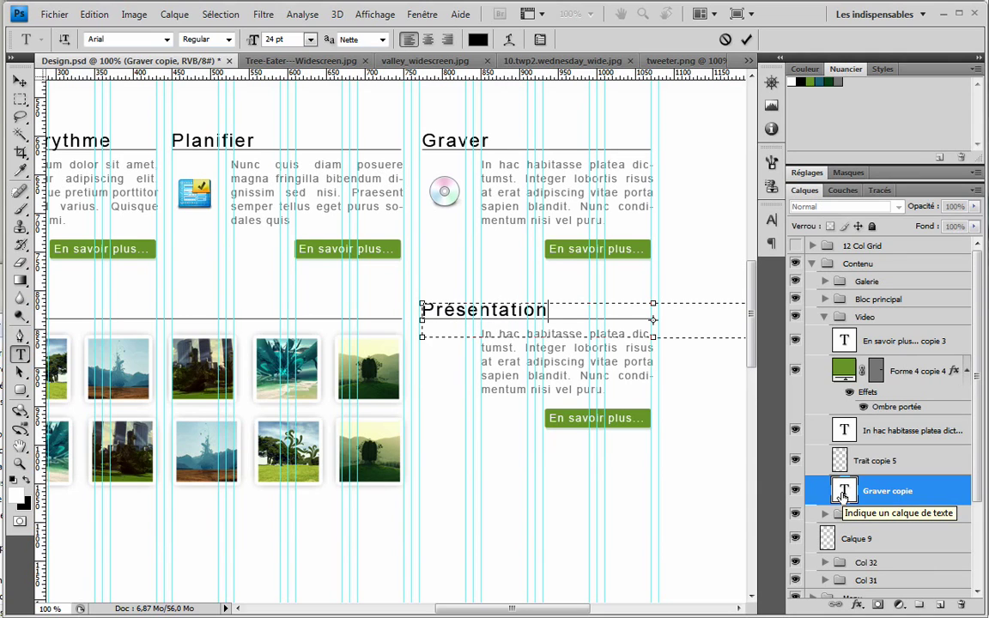
pyautogui.click(878, 488)
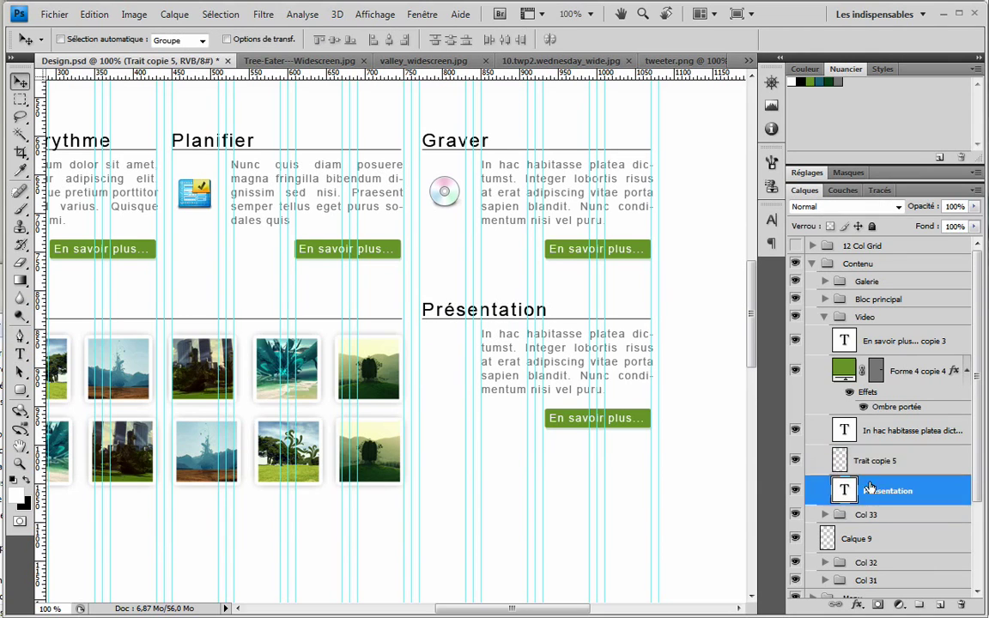
# Delete the paragraph, green button shape and "En savoir plus..." label from the Video group, keeping its heading and line
pyautogui.click(869, 467)
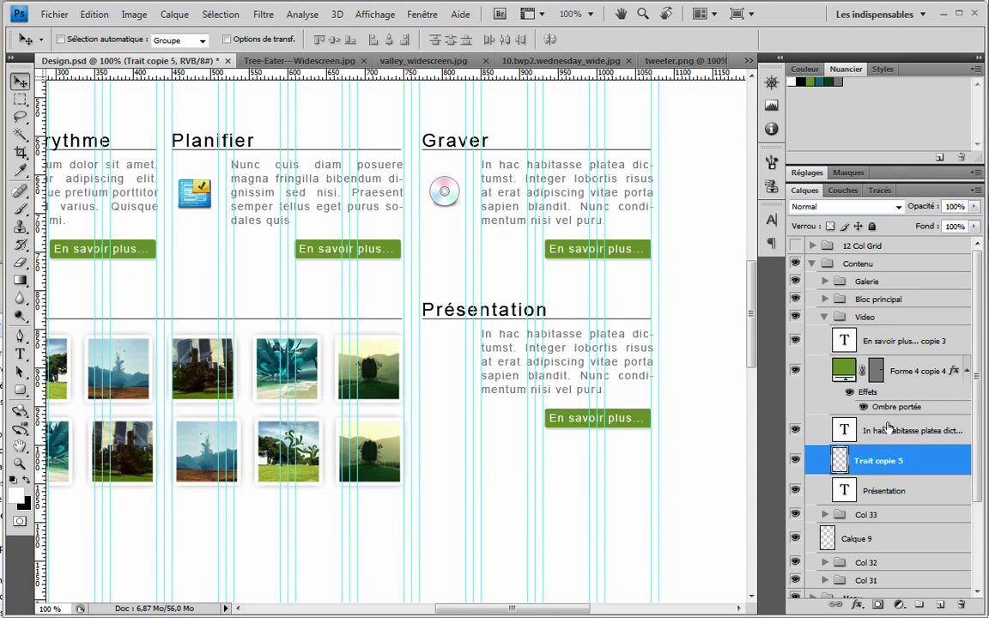
pyautogui.click(875, 428)
pyautogui.keyDown('shift'); pyautogui.click(890, 343); pyautogui.keyUp('shift')
pyautogui.moveTo(889, 342); pyautogui.dragTo(962, 604)
pyautogui.click(825, 318)
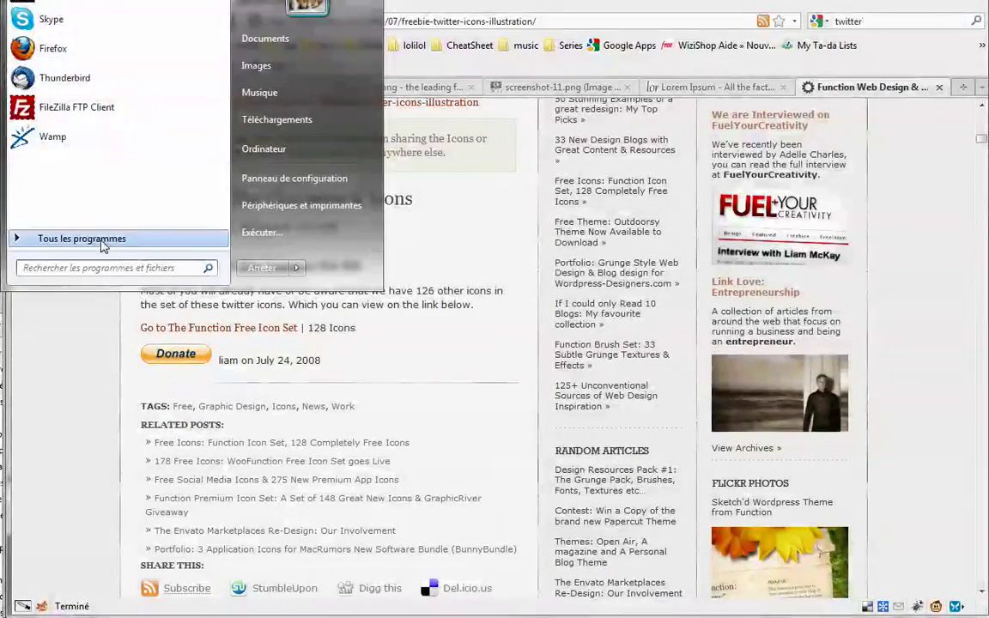
# Launch the Windows Outil Capture over the browser and cancel its pending capture to free the page
pyautogui.click(44, 238)
pyautogui.click(53, 120)
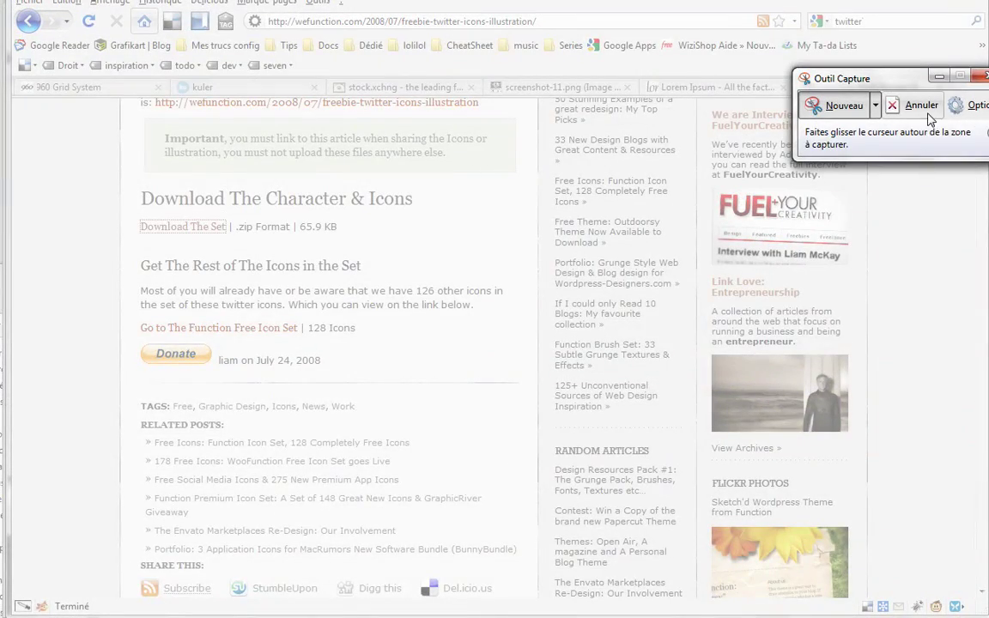
pyautogui.click(932, 110)
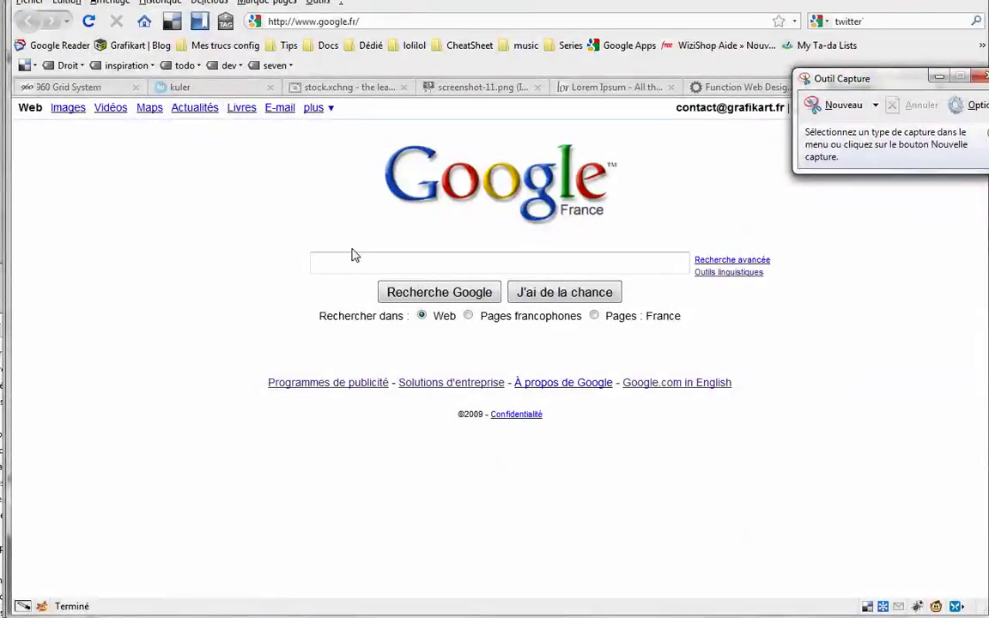
# Search Google for "vimeo" and open the Vimeo site
pyautogui.click(353, 255)
pyautogui.write('vimeo')
pyautogui.press('Return')
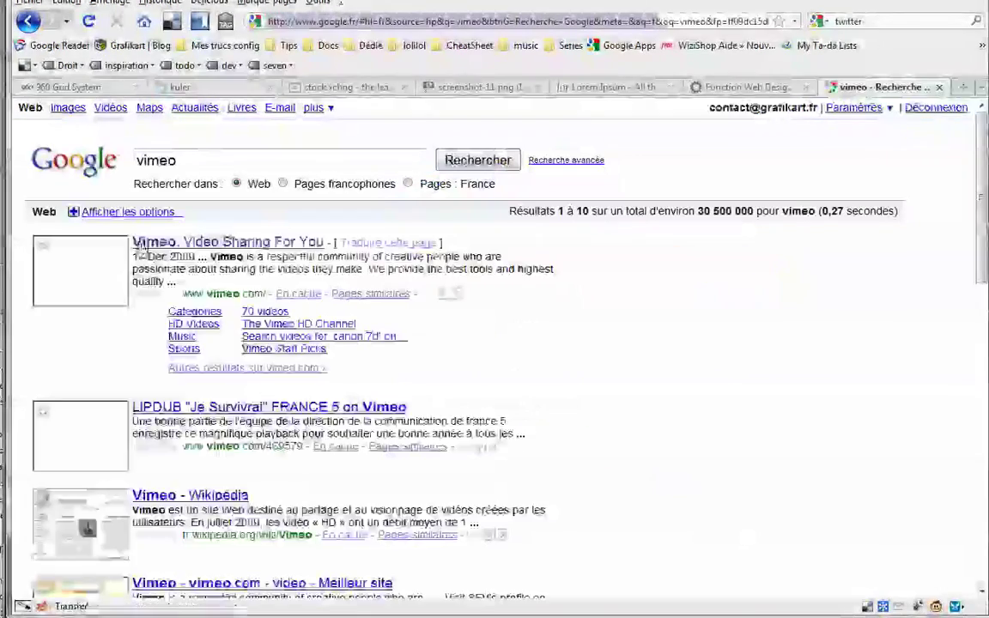
pyautogui.click(141, 246)
# Capture the Vimeo video player as a screenshot, copy it, and paste it into Design.psd in Photoshop
pyautogui.moveTo(165, 239); pyautogui.dragTo(611, 577)
pyautogui.click(148, 123)
pyautogui.click(164, 143)
pyautogui.hotkey('alt', 'Tab')
pyautogui.hotkey('ctrl', 'v')
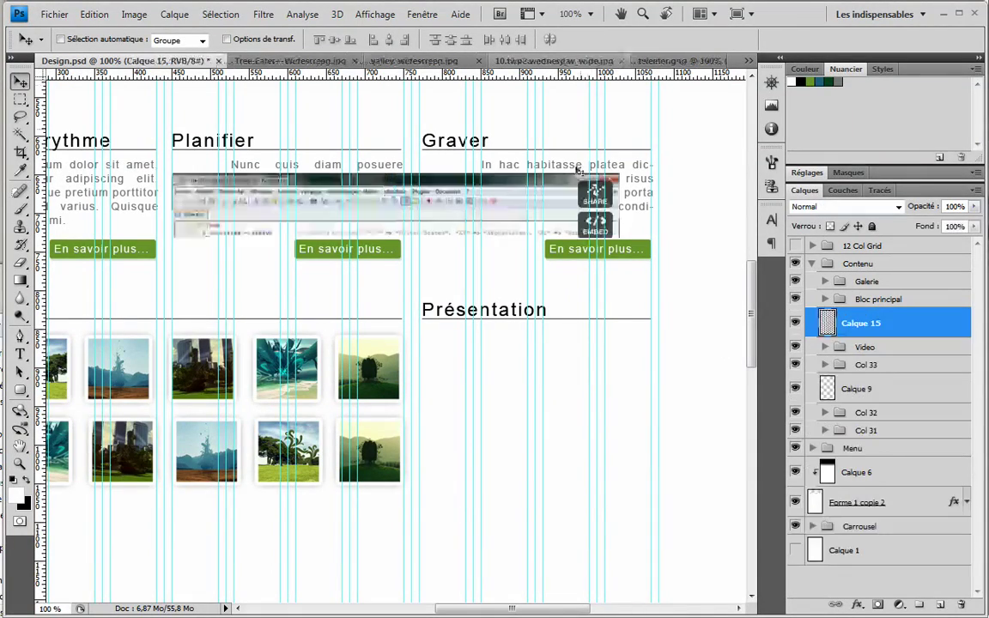
# Scale the pasted video screenshot to 51.1% and fit it to the column width under the Présentation heading
pyautogui.hotkey('ctrl', 't')
pyautogui.moveTo(174, 172); pyautogui.dragTo(364, 287)
pyautogui.moveTo(419, 341); pyautogui.dragTo(502, 360)
pyautogui.moveTo(517, 396); pyautogui.dragTo(657, 501)
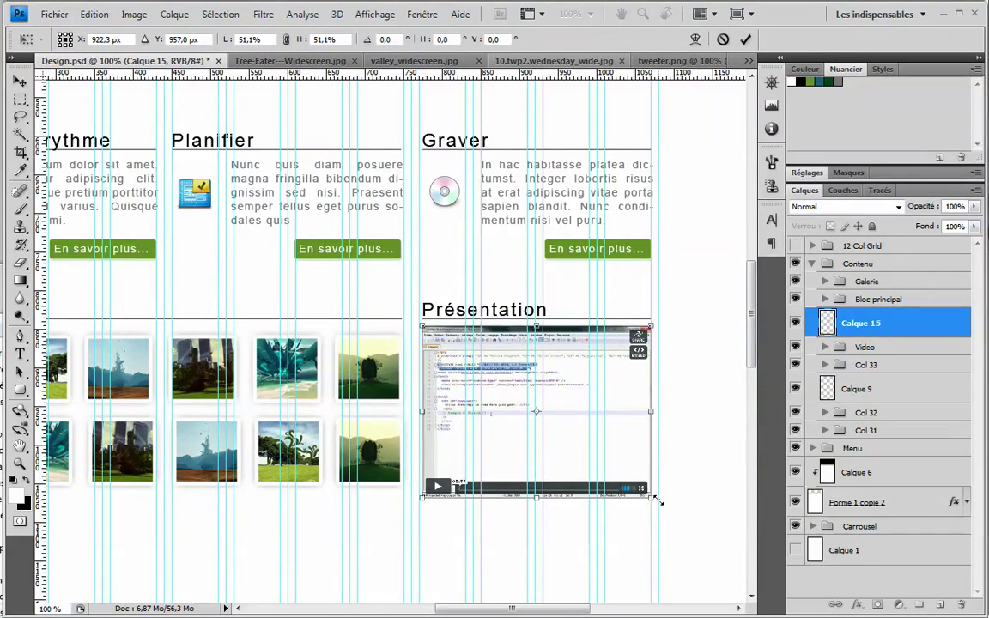
pyautogui.press('Return')
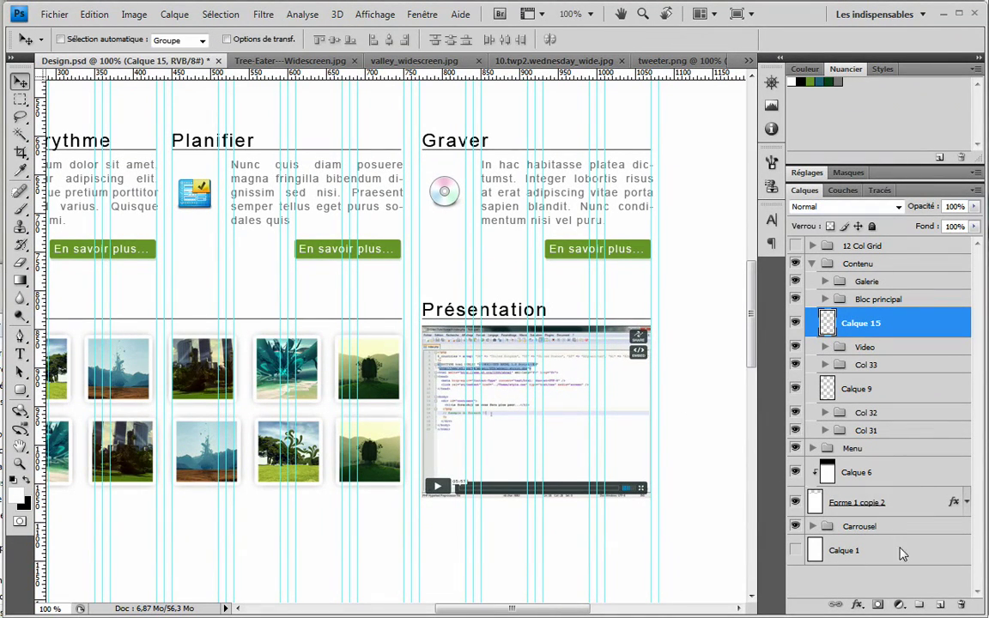
# Add a new layer clipped to the video screenshot and paint scattered black brush dabs over it
pyautogui.click(938, 604)
pyautogui.keyDown('alt'); pyautogui.click(874, 336); pyautogui.keyUp('alt')
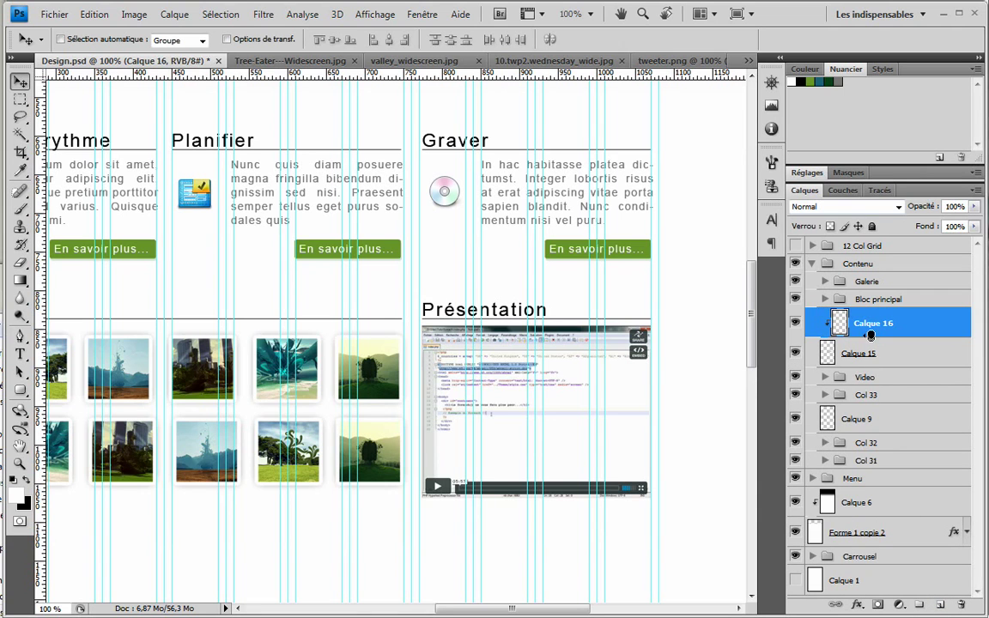
pyautogui.press('b')
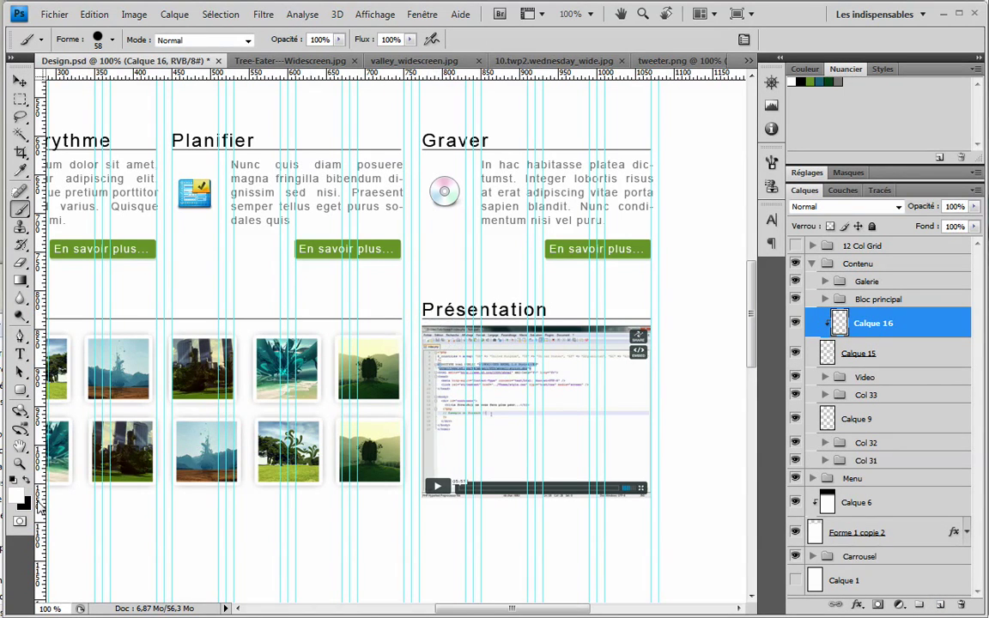
pyautogui.press('x')
pyautogui.moveTo(430, 370)
pyautogui.mouseDown()
pyautogui.moveTo(515, 404)
pyautogui.moveTo(457, 327)
pyautogui.mouseUp()
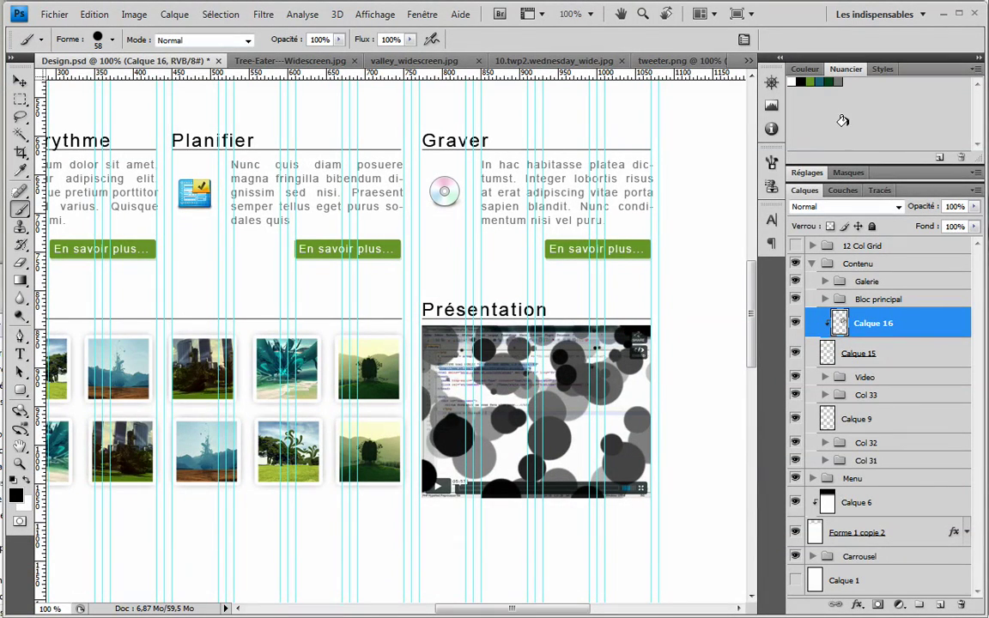
# Paint the clipped layer solid black over the whole video screenshot with a hard round brush and set its opacity to 80%
pyautogui.rightClick(697, 234)
pyautogui.click(824, 363)
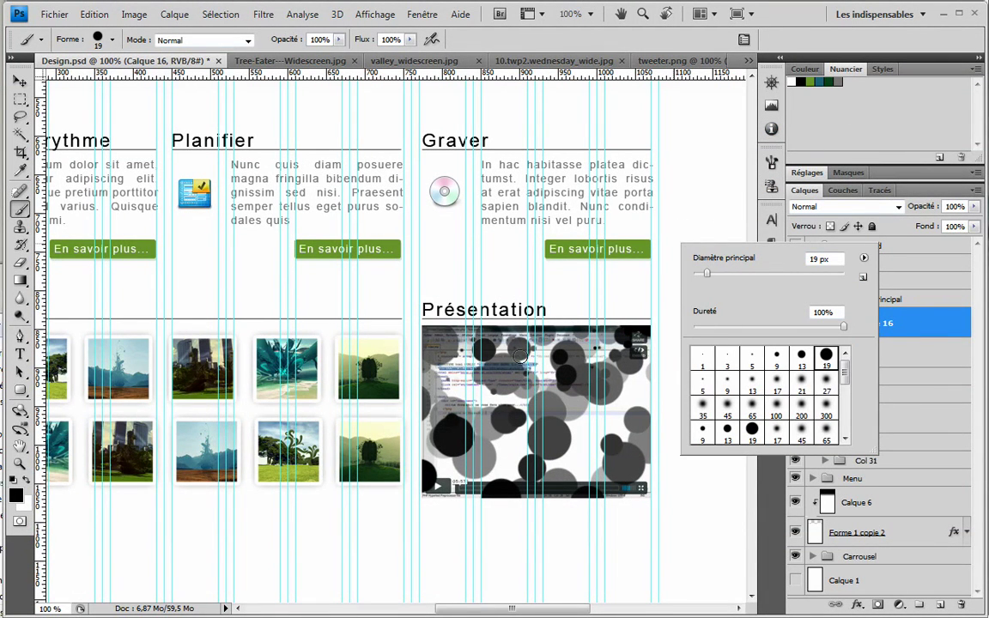
pyautogui.click(752, 435)
pyautogui.rightClick(496, 376)
pyautogui.moveTo(477, 358)
pyautogui.mouseDown()
pyautogui.moveTo(359, 353)
pyautogui.moveTo(430, 448)
pyautogui.moveTo(408, 444)
pyautogui.mouseUp()
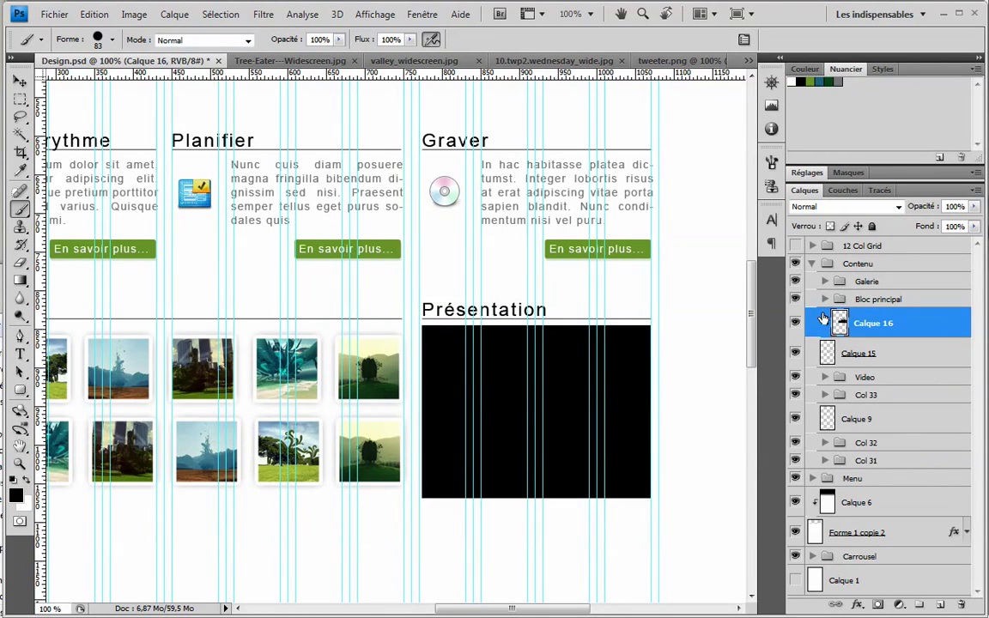
pyautogui.write('80')
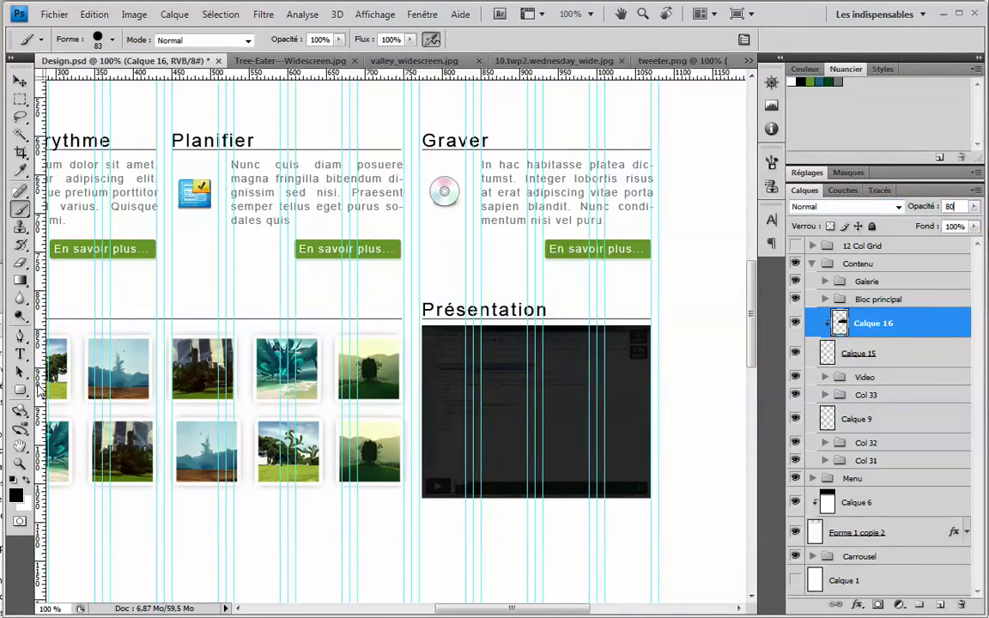
# Draw a white three-sided polygon as a play symbol in the middle of the video and scale it to 53.4%
pyautogui.click(20, 390)
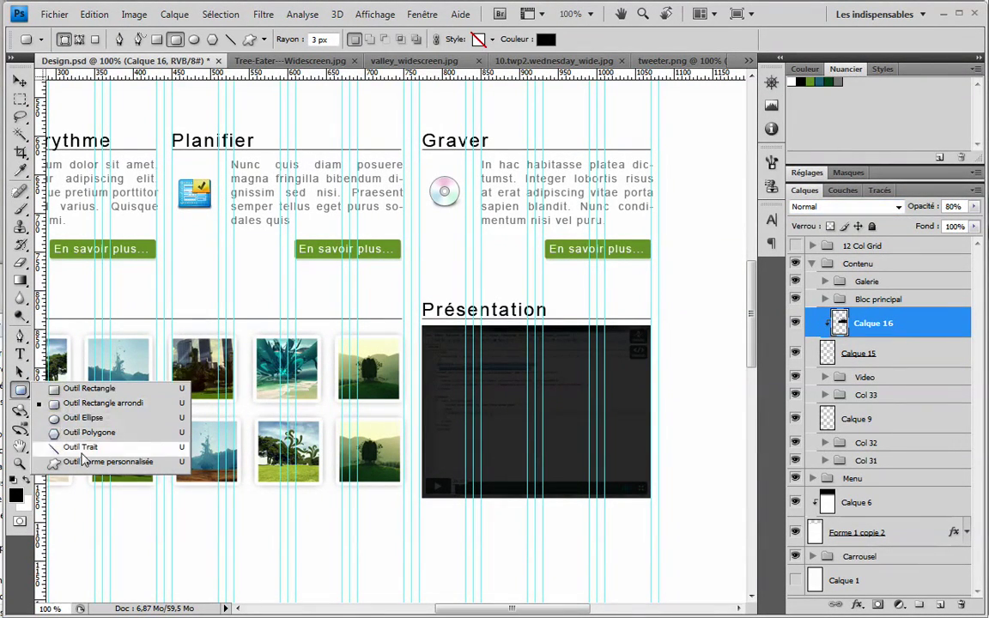
pyautogui.click(86, 432)
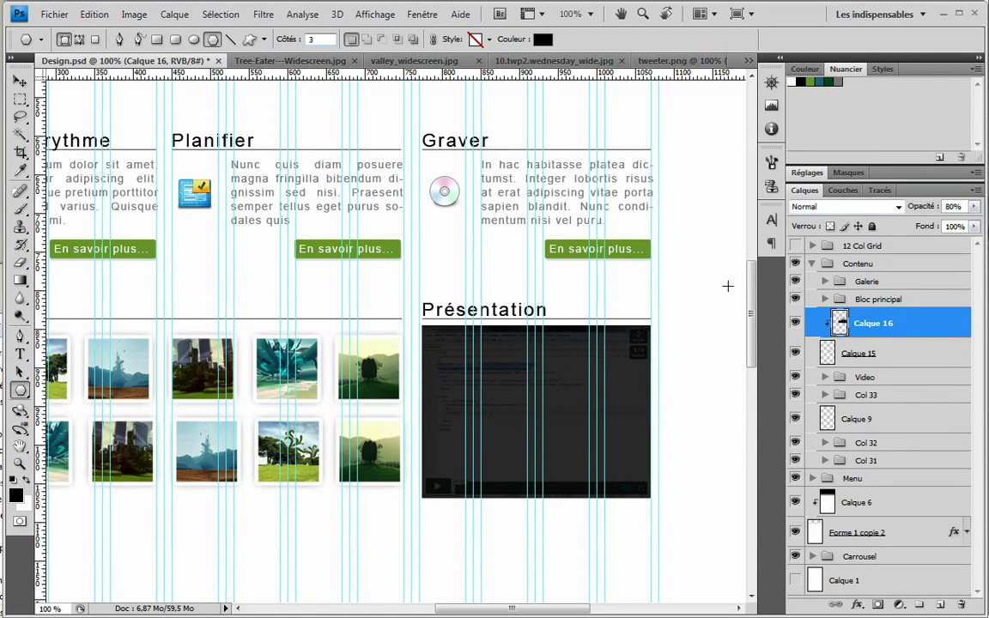
pyautogui.click(24, 482)
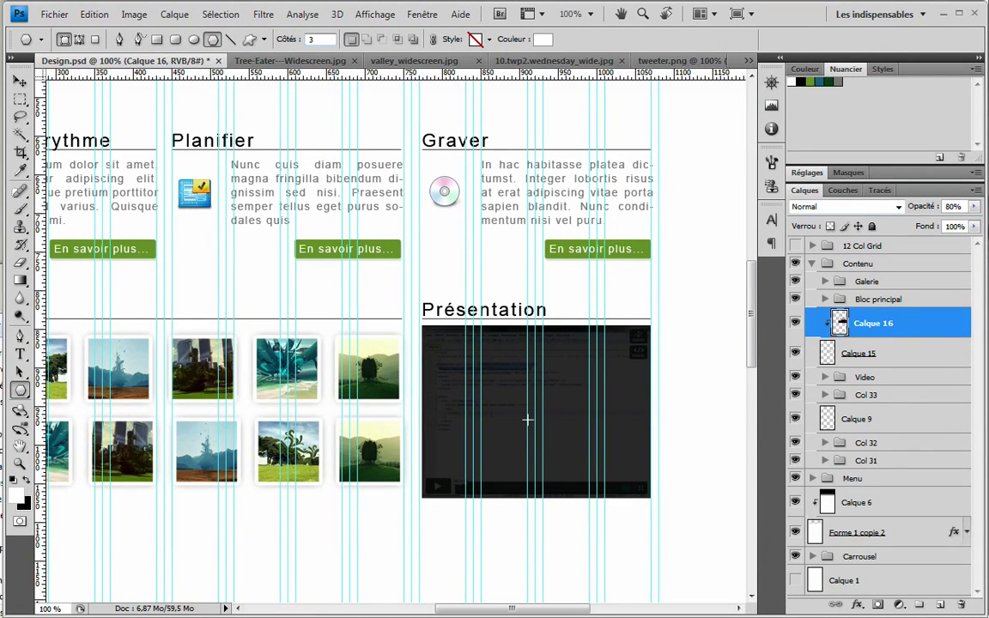
pyautogui.moveTo(547, 379); pyautogui.dragTo(520, 414)
pyautogui.click(19, 81)
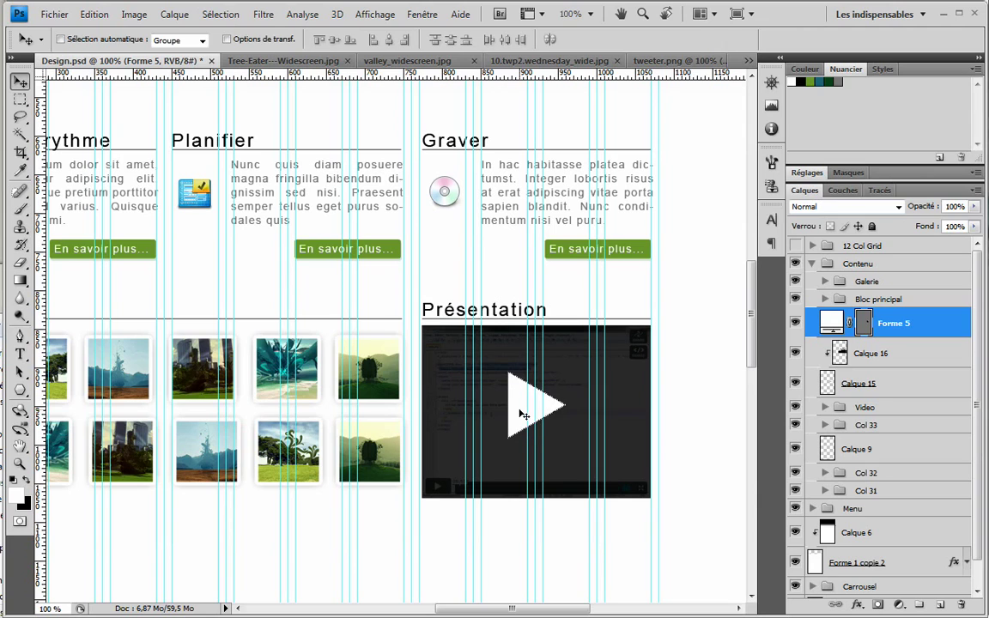
pyautogui.hotkey('ctrl', 't')
pyautogui.moveTo(504, 371); pyautogui.dragTo(518, 386)
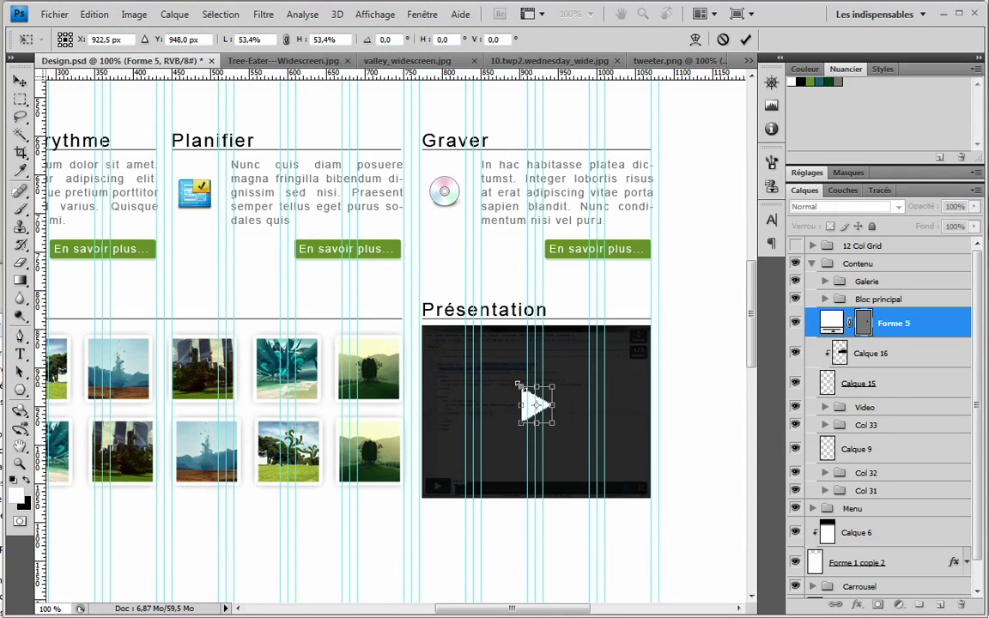
pyautogui.press('Return')
# Duplicate the play triangle, scale the copy to 152.9% and set its opacity to 20%
pyautogui.rightClick(890, 339)
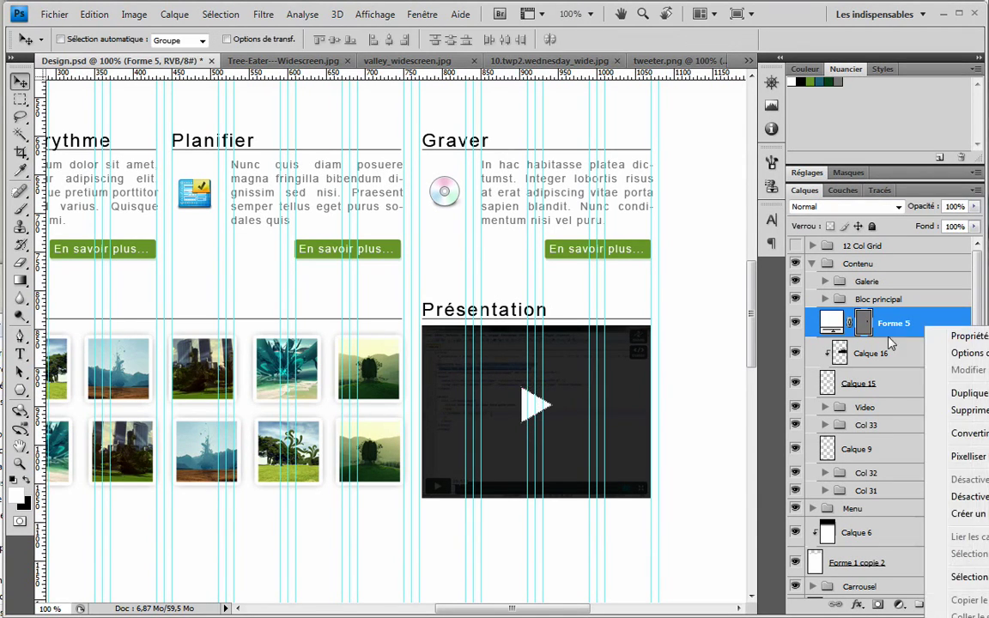
pyautogui.click(959, 391)
pyautogui.press('Return')
pyautogui.hotkey('ctrl', 't')
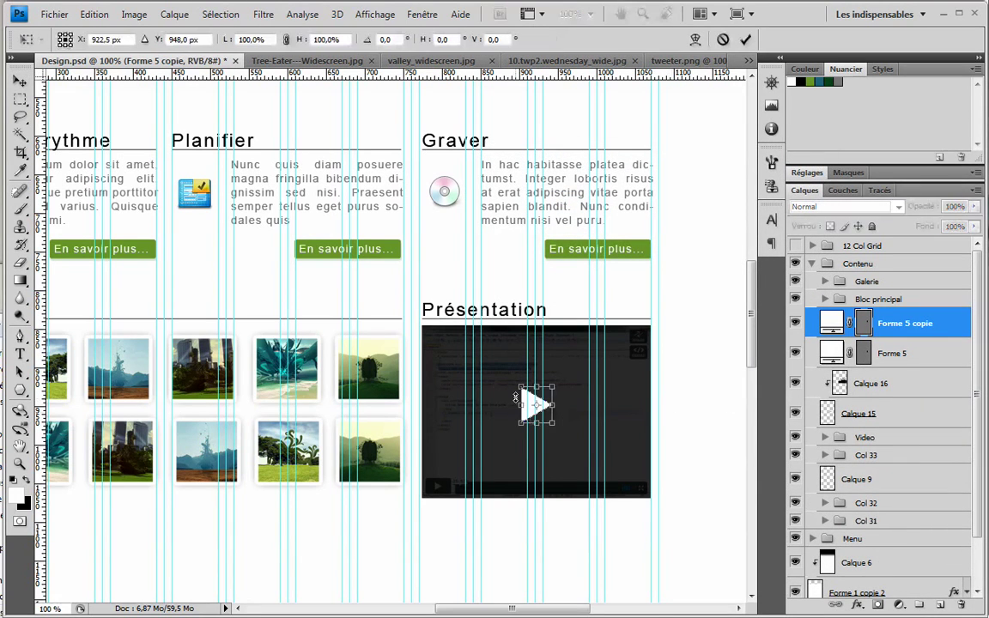
pyautogui.moveTo(520, 384); pyautogui.dragTo(513, 378)
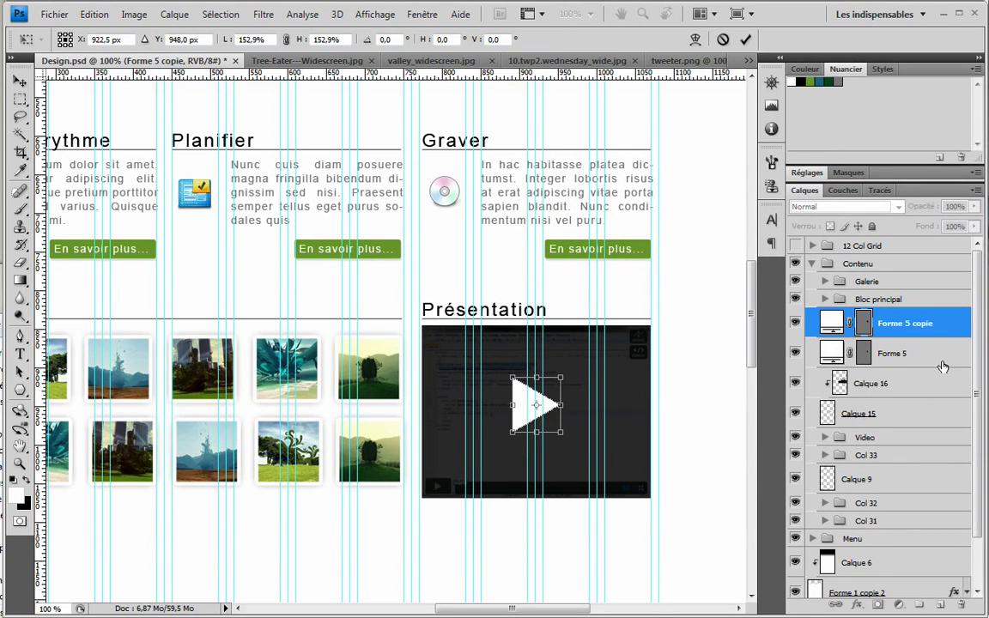
pyautogui.press('Return')
pyautogui.click(953, 206)
pyautogui.write('20')
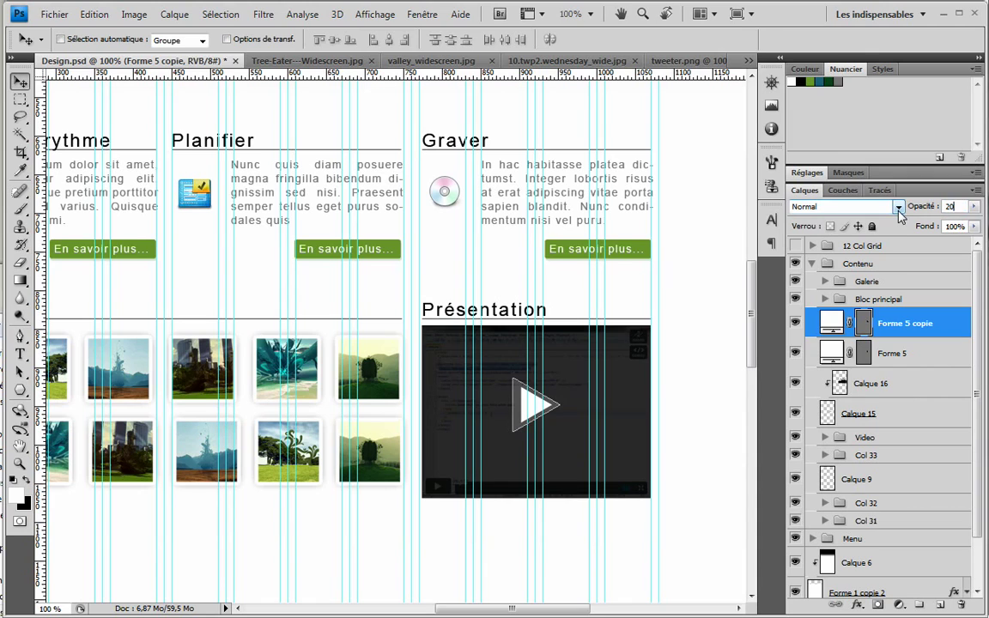
pyautogui.click(906, 384)
pyautogui.click(855, 335)
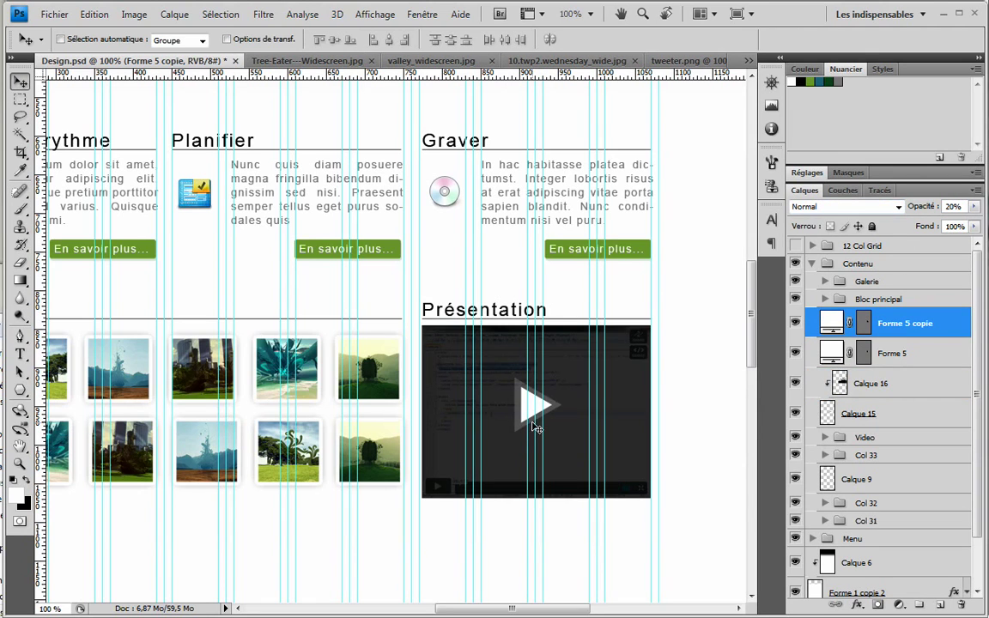
# Set the opacity of the black overlay layer Calque 16 to 75%
pyautogui.click(921, 418)
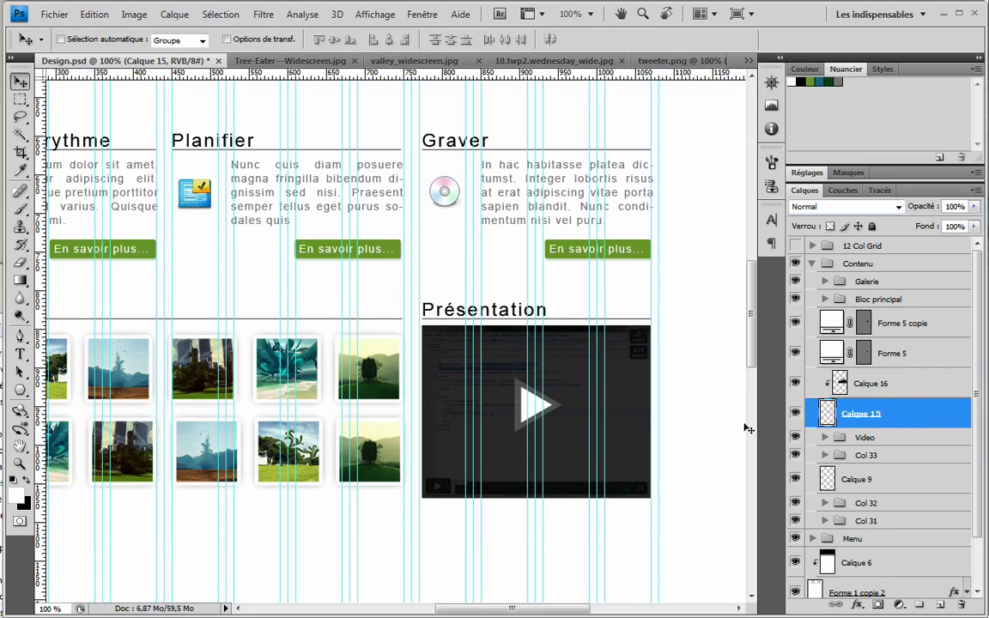
pyautogui.click(880, 385)
pyautogui.write('75')
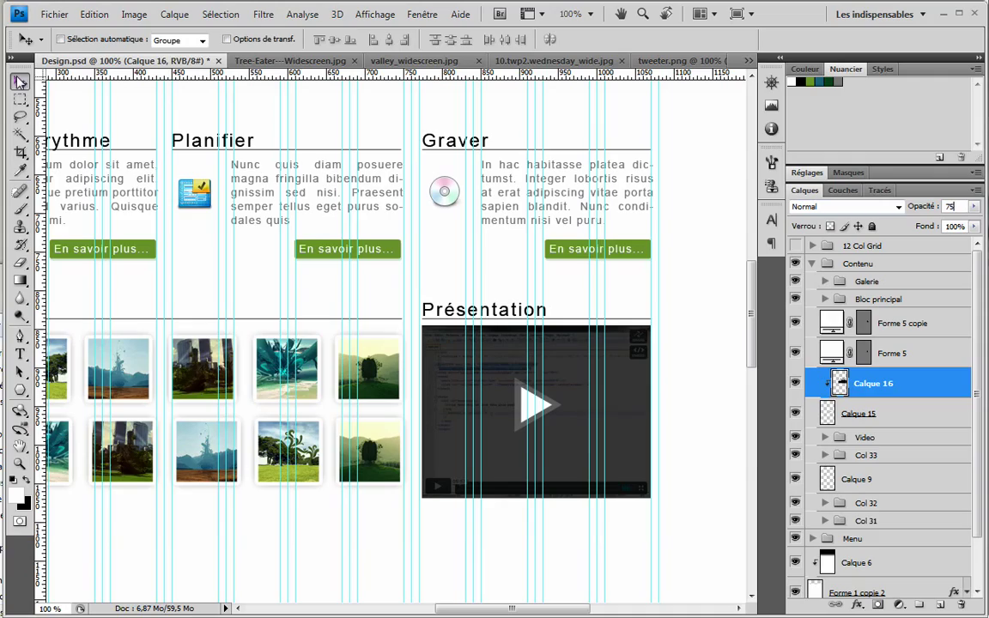
# Review the whole page layout from the header to the empty area below the gallery, and the layer stack
pyautogui.write('z')
pyautogui.keyDown('alt'); pyautogui.click(295, 289); pyautogui.keyUp('alt')
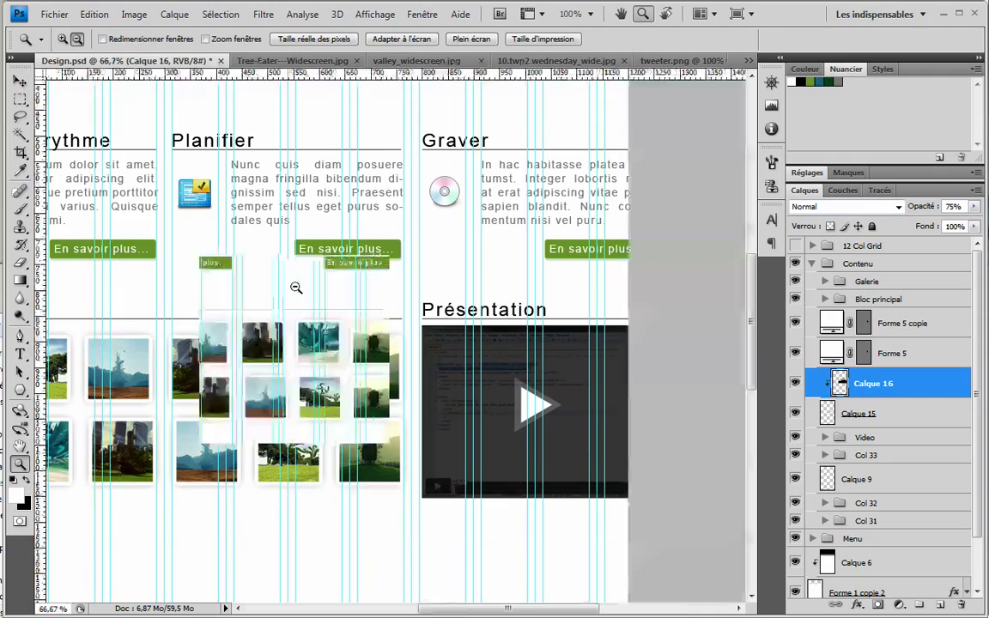
pyautogui.moveTo(310, 297); pyautogui.dragTo(332, 225)
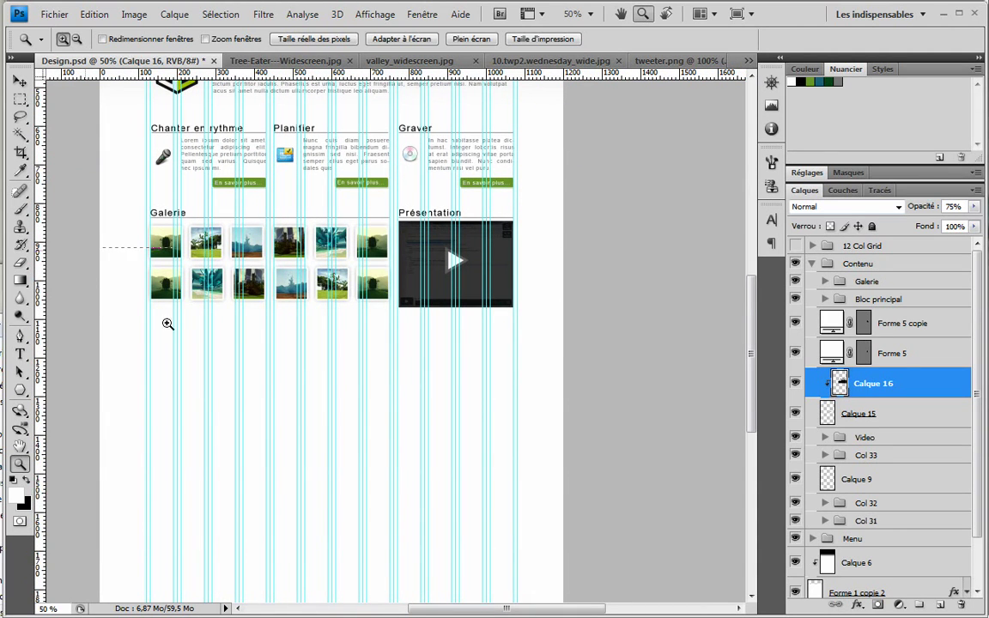
pyautogui.moveTo(652, 508); pyautogui.dragTo(623, 418)
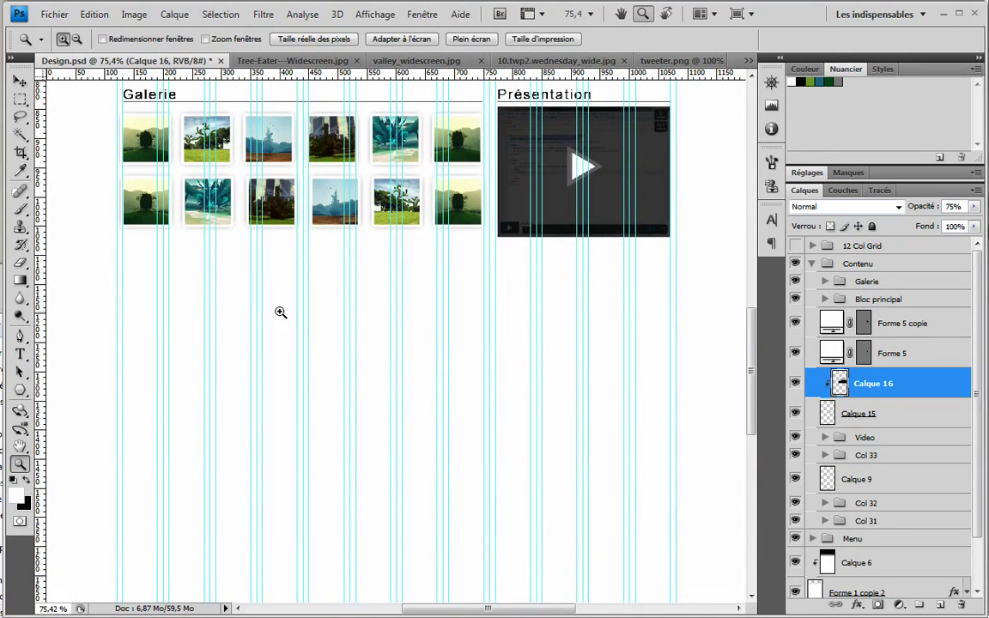
pyautogui.scroll(10, 404, 262)
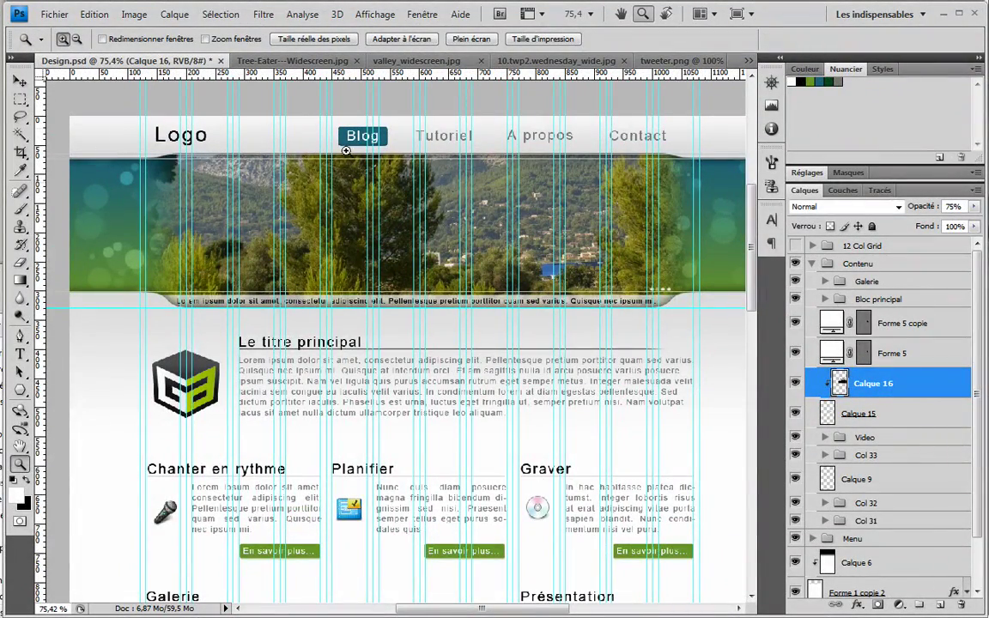
pyautogui.scroll(-3, 442, 371)
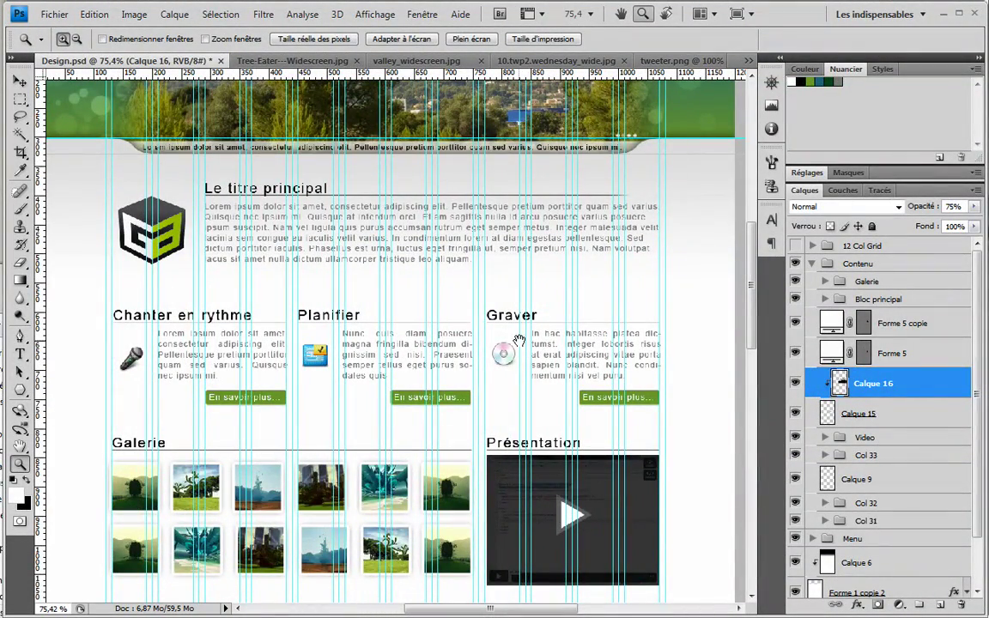
pyautogui.scroll(-7, 638, 166)
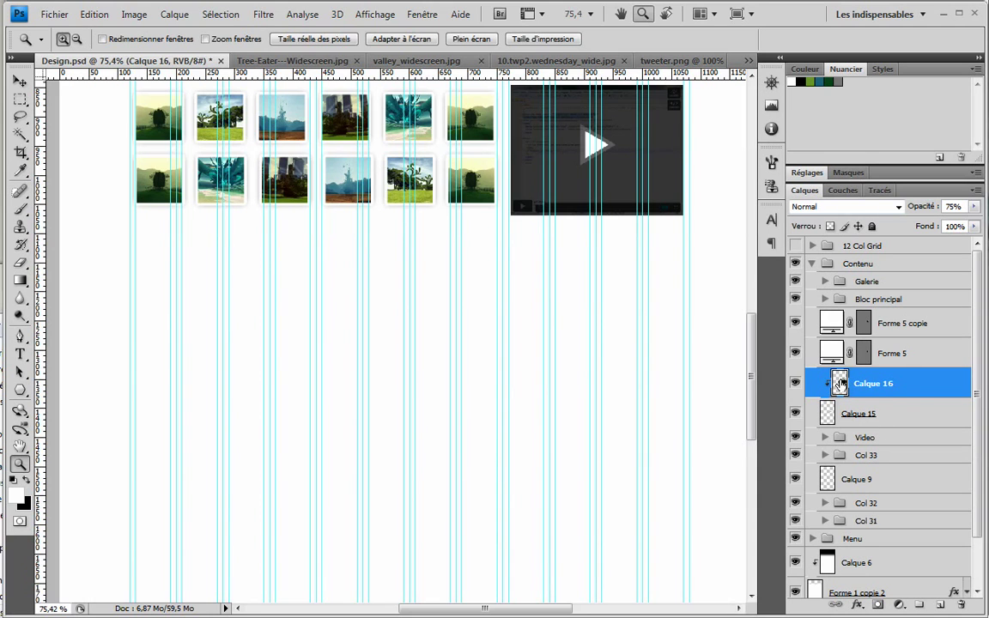
pyautogui.scroll(-2, 837, 551)
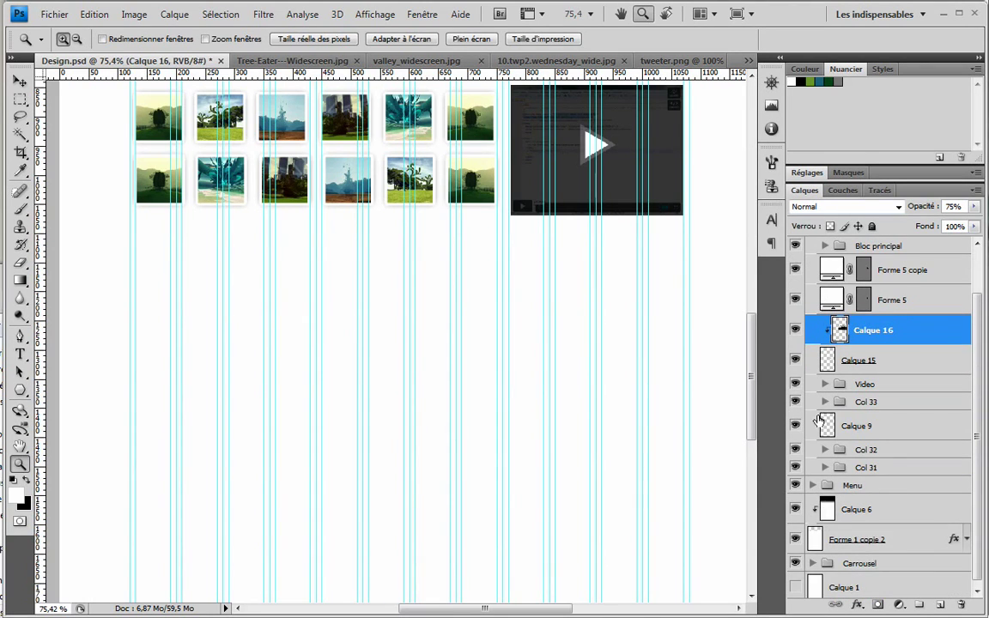
pyautogui.scroll(2, 823, 369)
# Collapse the Contenu group and select the Forme 1 copie 2 layer
pyautogui.click(816, 265)
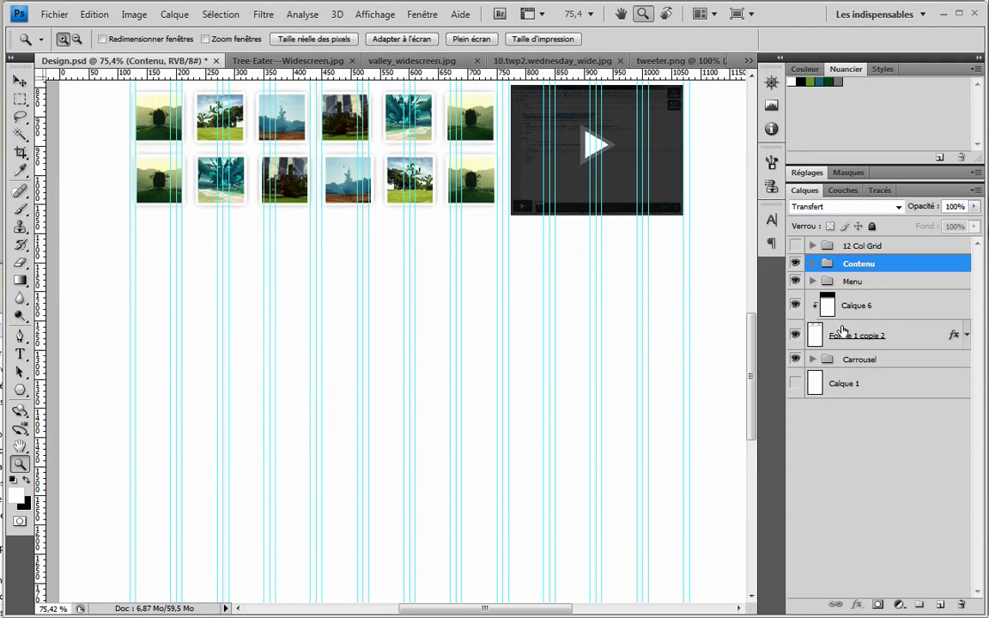
pyautogui.click(816, 334)
pyautogui.click(796, 336)
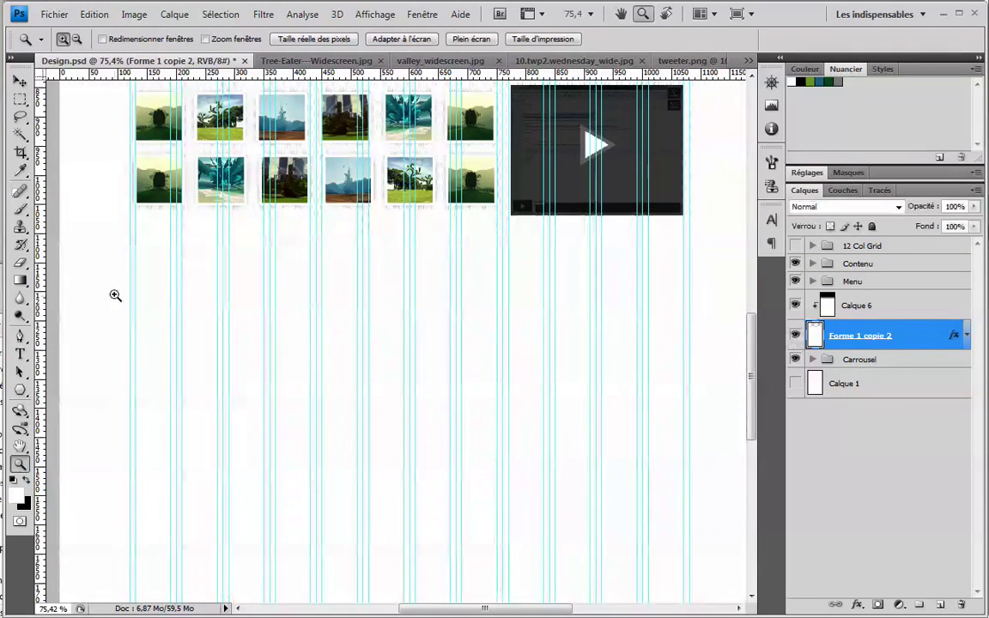
# Draw a closed Pen shape below the gallery, from beyond the page's left edge, with a small S-curve stepping down in its upper edge
pyautogui.click(20, 335)
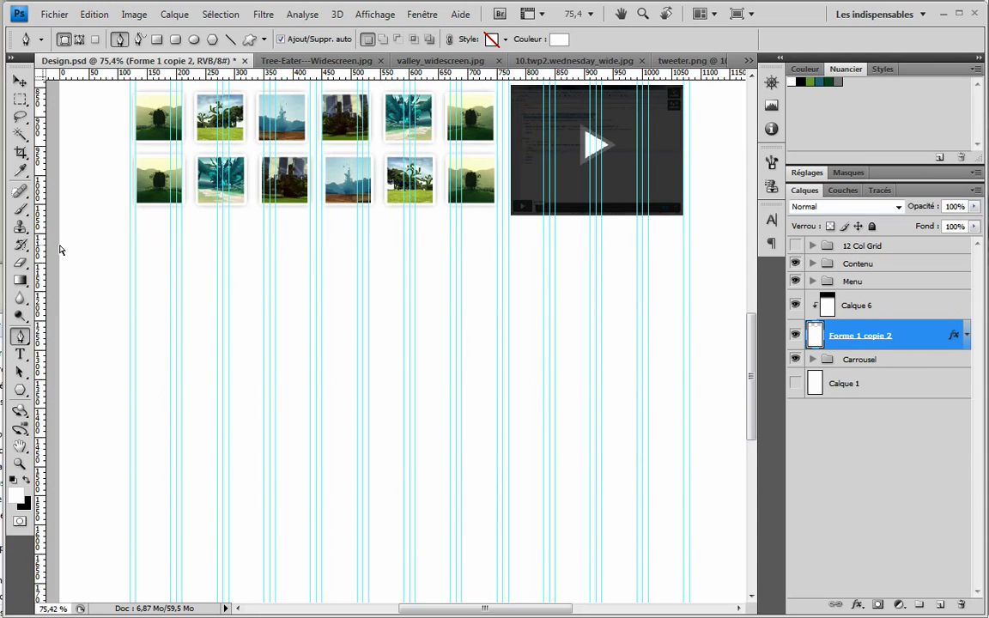
pyautogui.click(104, 247)
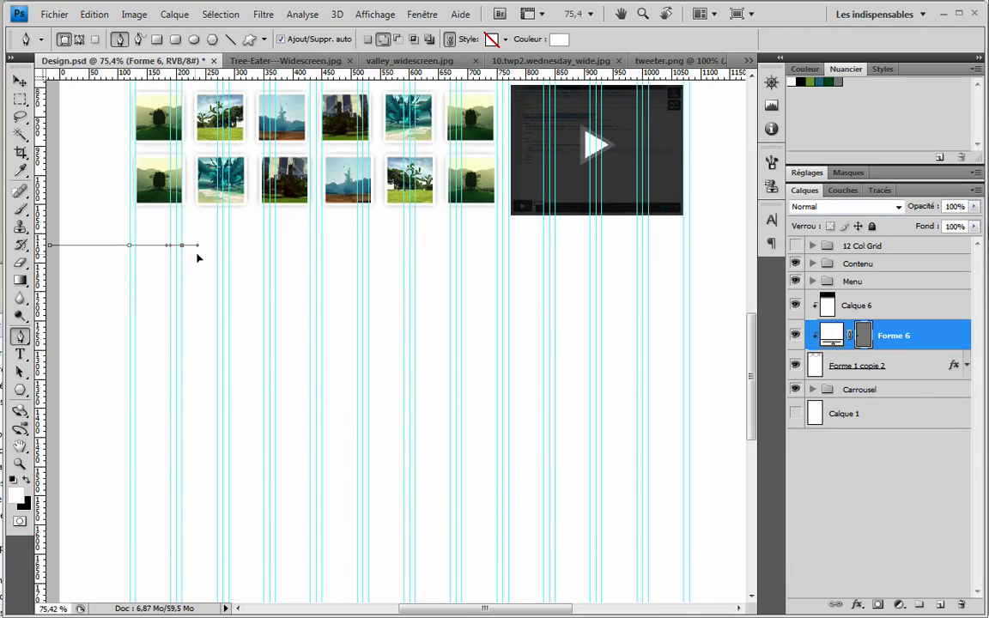
pyautogui.moveTo(204, 258); pyautogui.dragTo(208, 256)
pyautogui.scroll(-10, 475, 373)
pyautogui.click(455, 525)
pyautogui.click(47, 521)
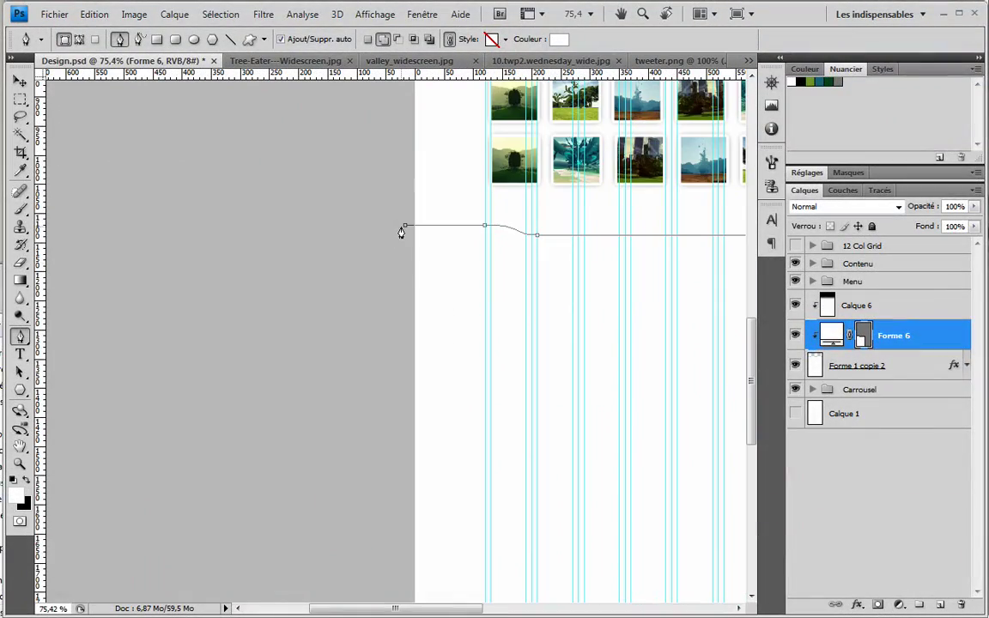
pyautogui.click(402, 229)
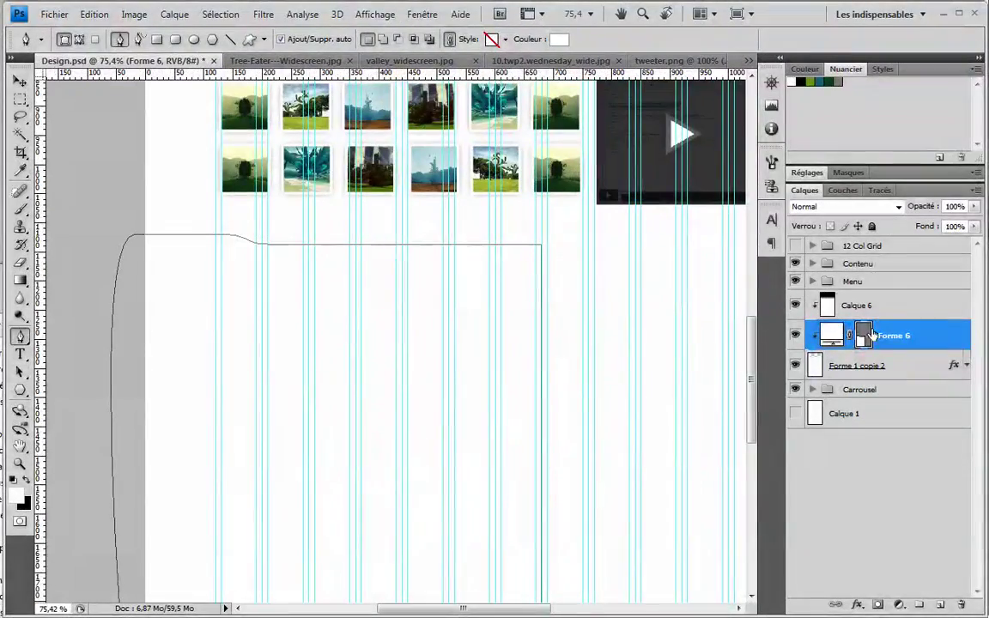
# Move the Forme 6 shape layer above Calque 6, out of the clipping, and fill it with red ff0000
pyautogui.rightClick(894, 319)
pyautogui.click(894, 333)
pyautogui.moveTo(894, 333); pyautogui.dragTo(889, 292)
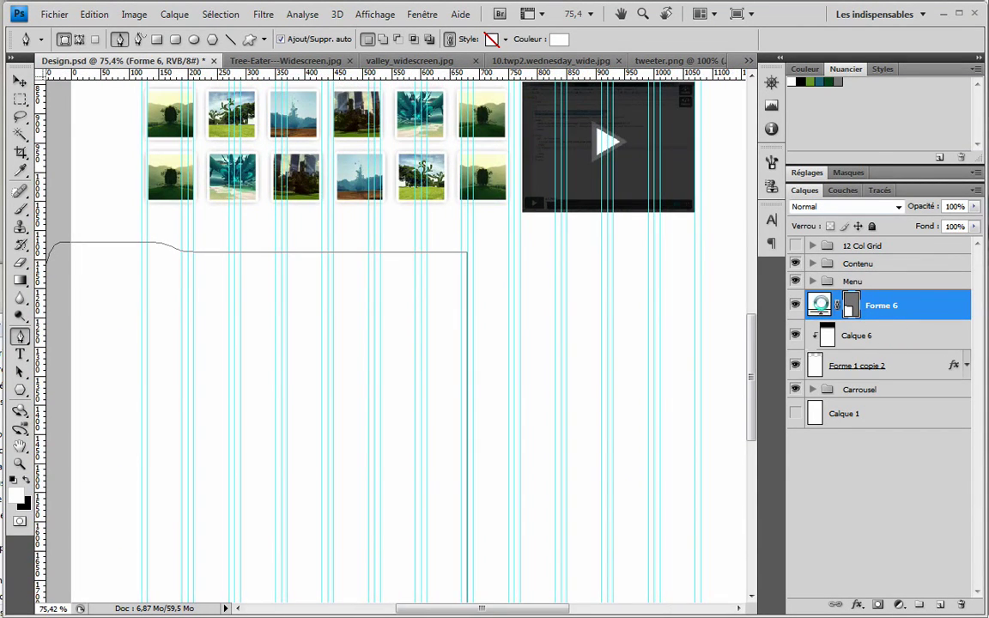
pyautogui.doubleClick(821, 303)
pyautogui.moveTo(486, 249); pyautogui.dragTo(636, 142)
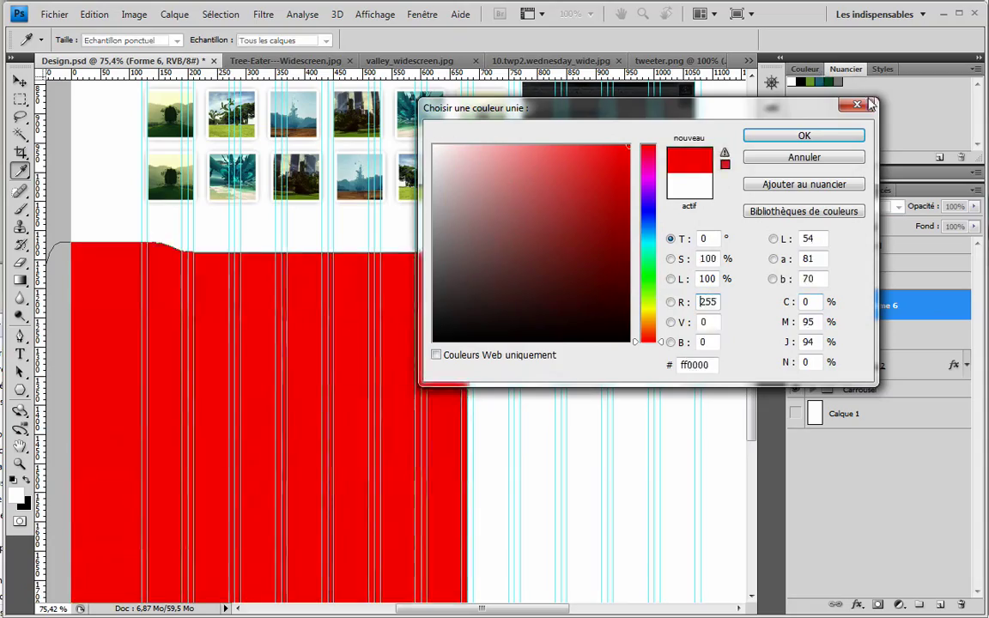
pyautogui.click(804, 135)
# Add a horizontally flipped copy of the red footer shape and place it against the original so both span the page width
pyautogui.rightClick(930, 310)
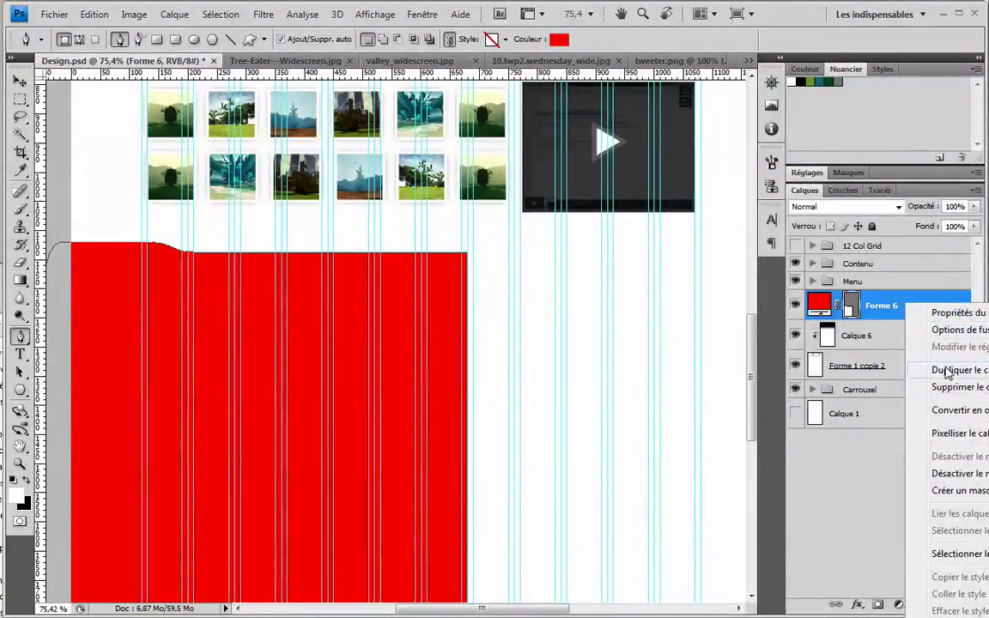
pyautogui.click(884, 368)
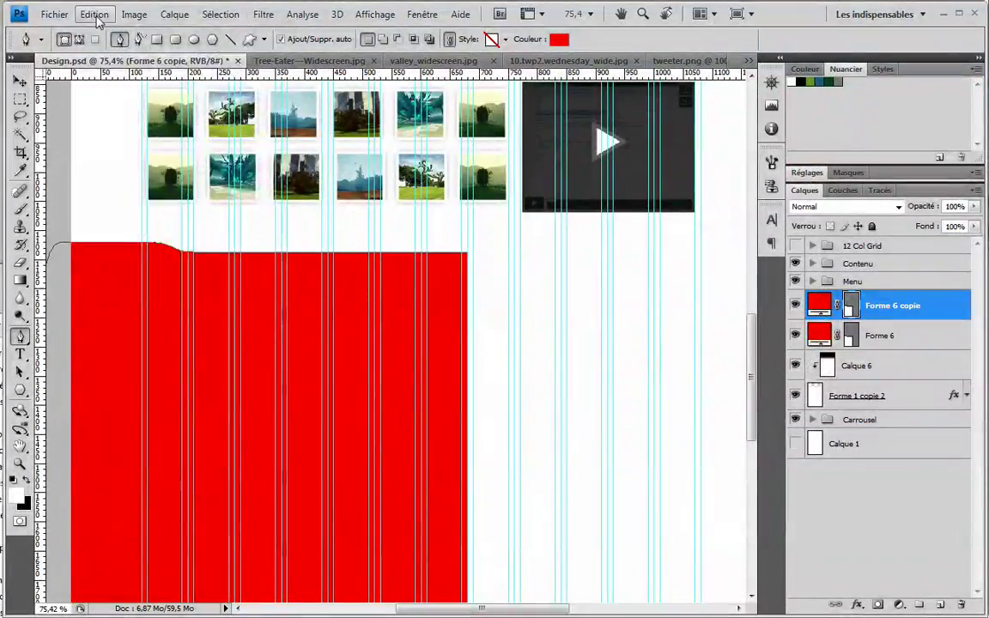
pyautogui.click(96, 17)
pyautogui.moveTo(171, 303)
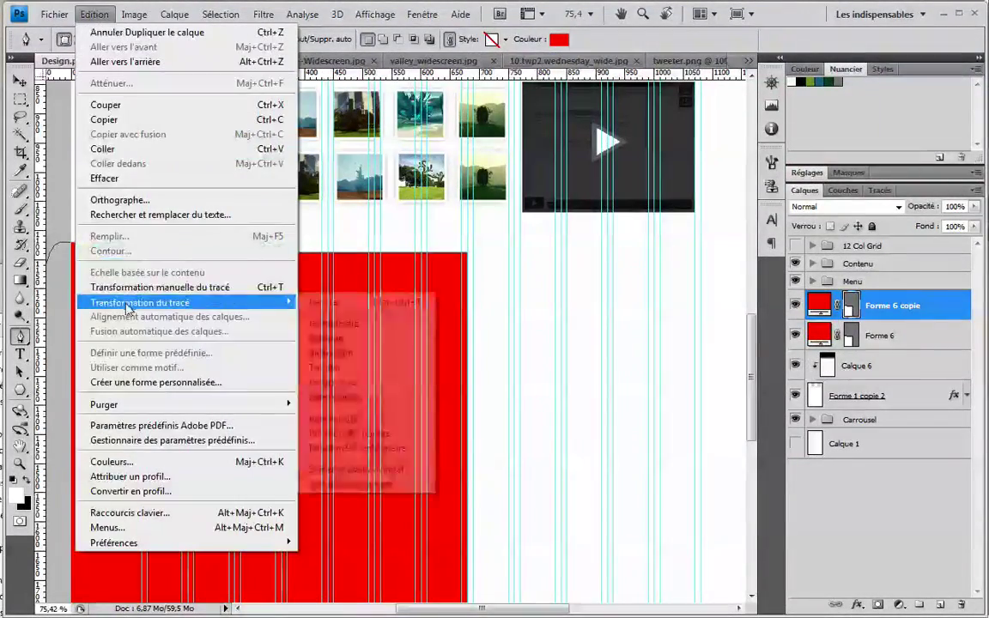
pyautogui.click(358, 470)
pyautogui.click(21, 81)
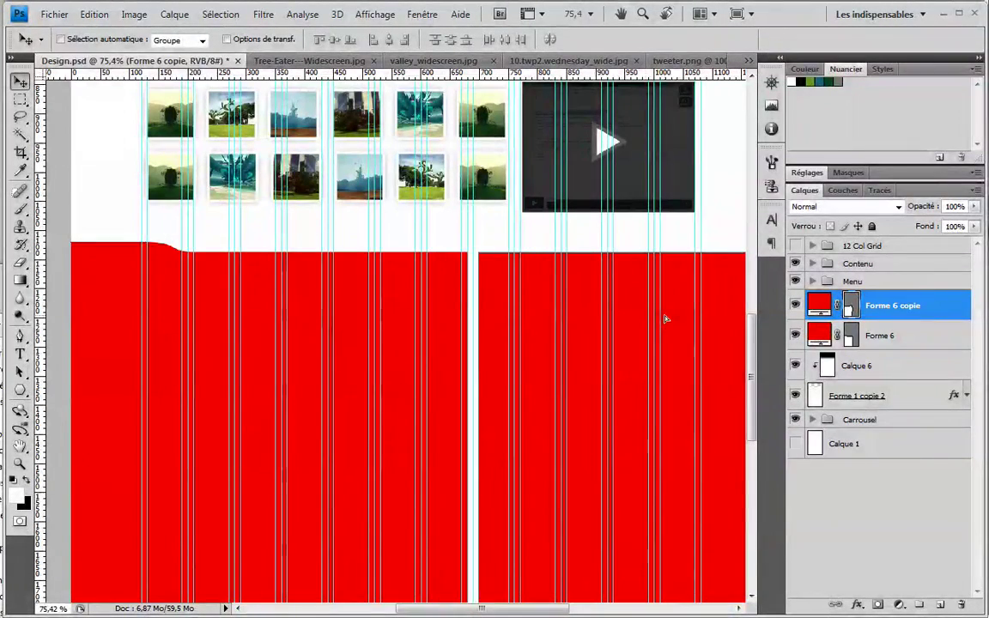
pyautogui.moveTo(663, 320); pyautogui.dragTo(546, 324)
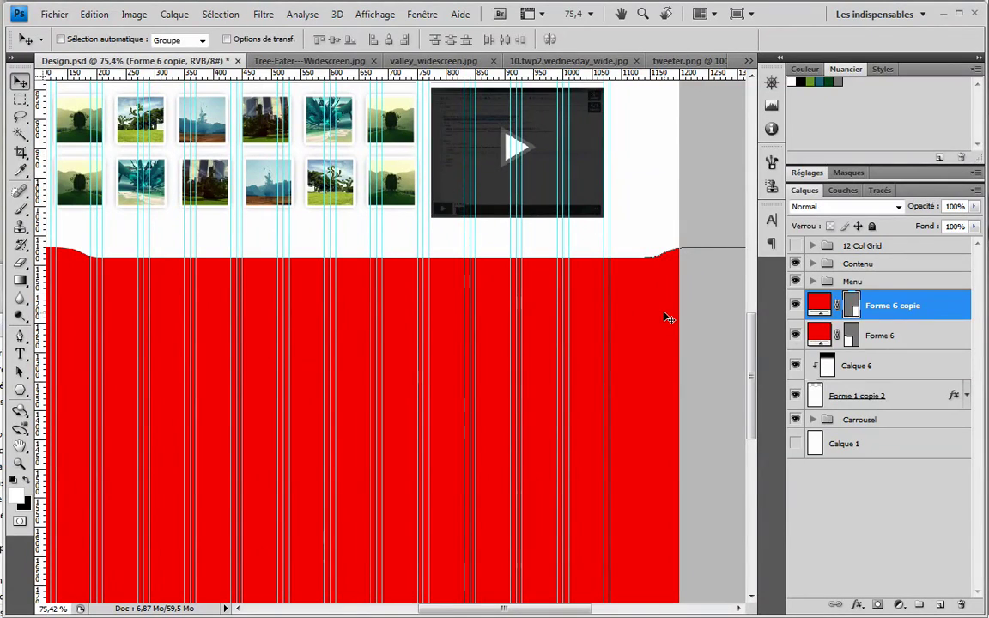
# Shift the flipped footer shape inward until its S-curve sits at the content's right edge, mirroring the other, and merge both red shapes
pyautogui.moveTo(348, 290); pyautogui.dragTo(257, 291)
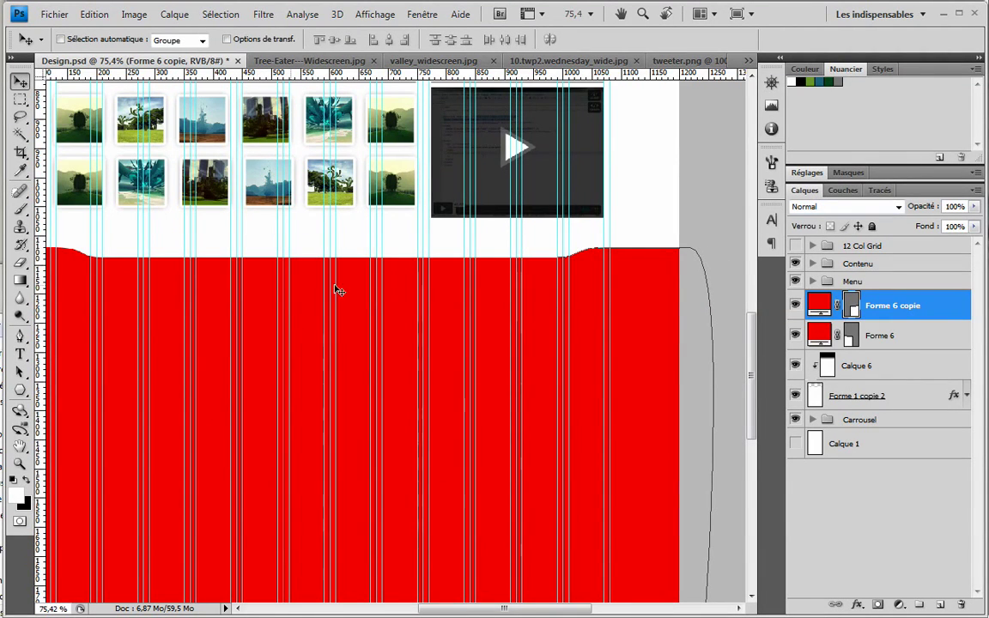
pyautogui.keyDown('ctrl'); pyautogui.click(869, 338); pyautogui.keyUp('ctrl')
pyautogui.rightClick(877, 337)
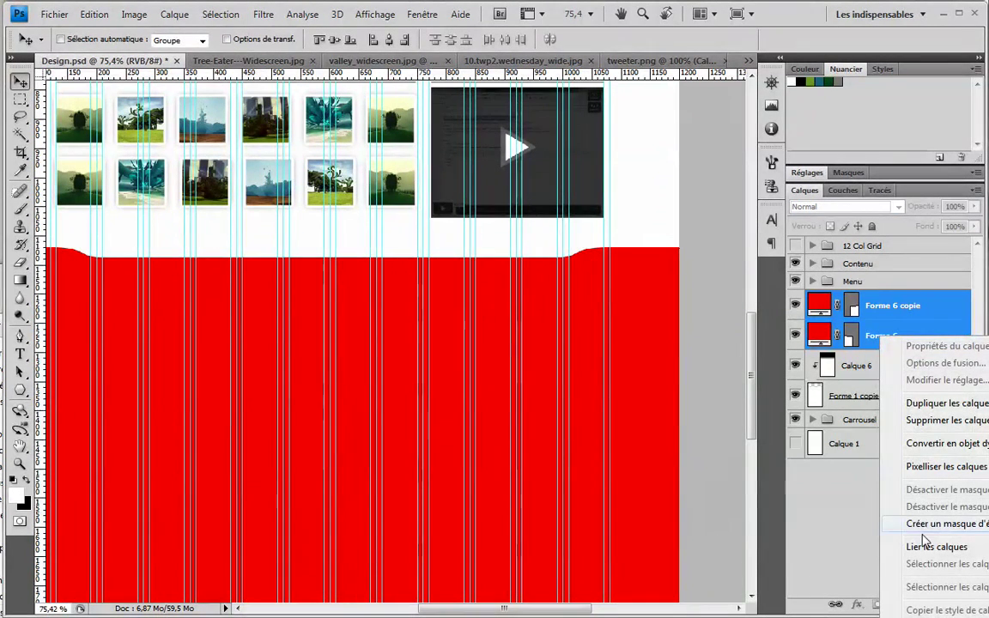
pyautogui.press('Escape')
pyautogui.hotkey('ctrl', 'e')
# Delete the red footer shape's area from the Forme 1 copie 2 layer and hide the red shape layer
pyautogui.keyDown('ctrl'); pyautogui.click(814, 306); pyautogui.keyUp('ctrl')
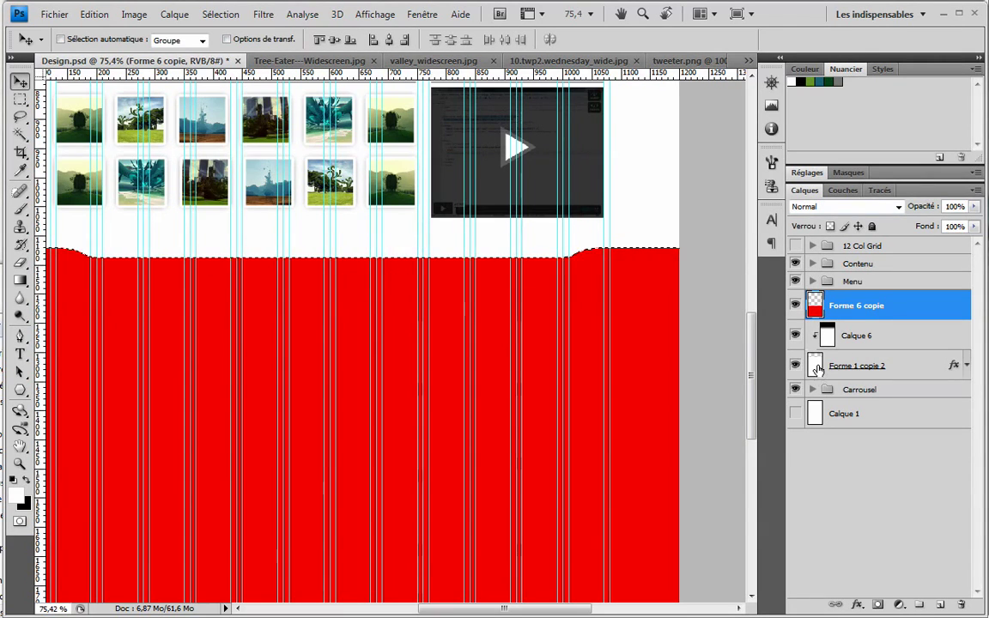
pyautogui.click(851, 366)
pyautogui.press('Delete')
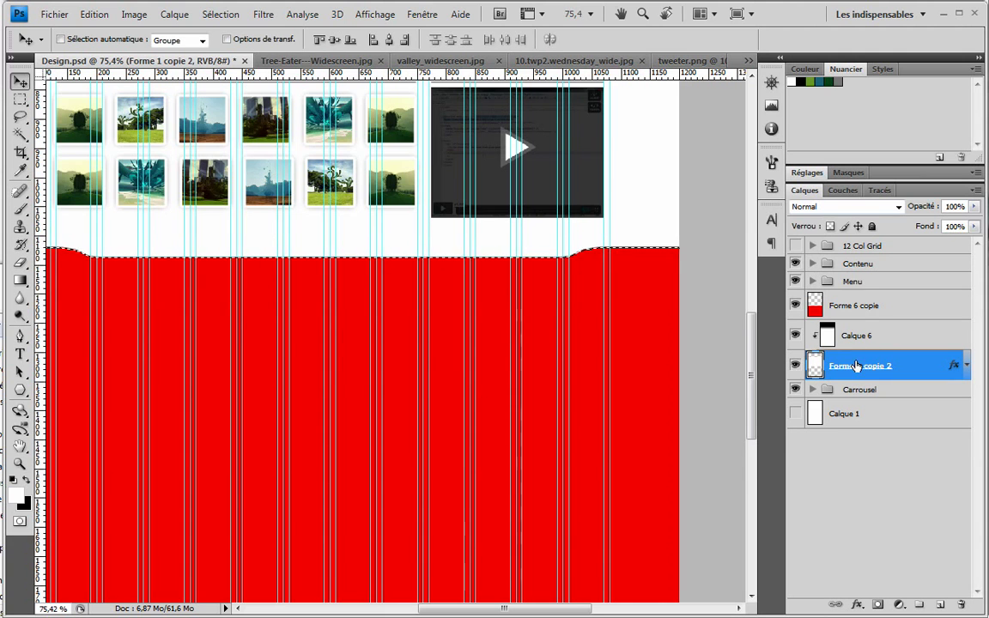
pyautogui.click(795, 306)
pyautogui.click(854, 309)
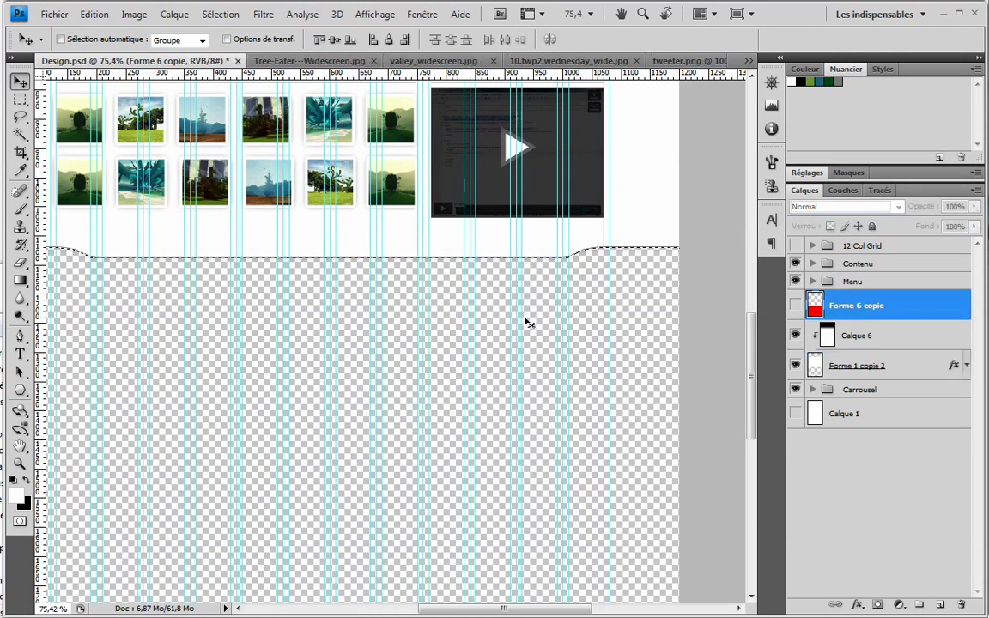
# Select Calque 6 and move only the footer-shaped selection outline straight down about 210 px
pyautogui.click(20, 99)
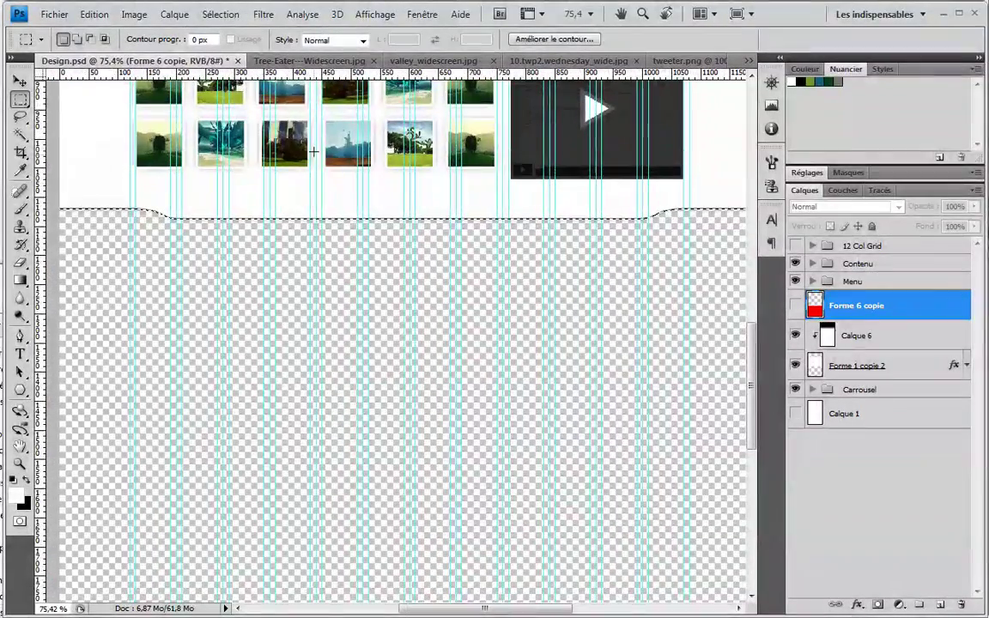
pyautogui.click(19, 82)
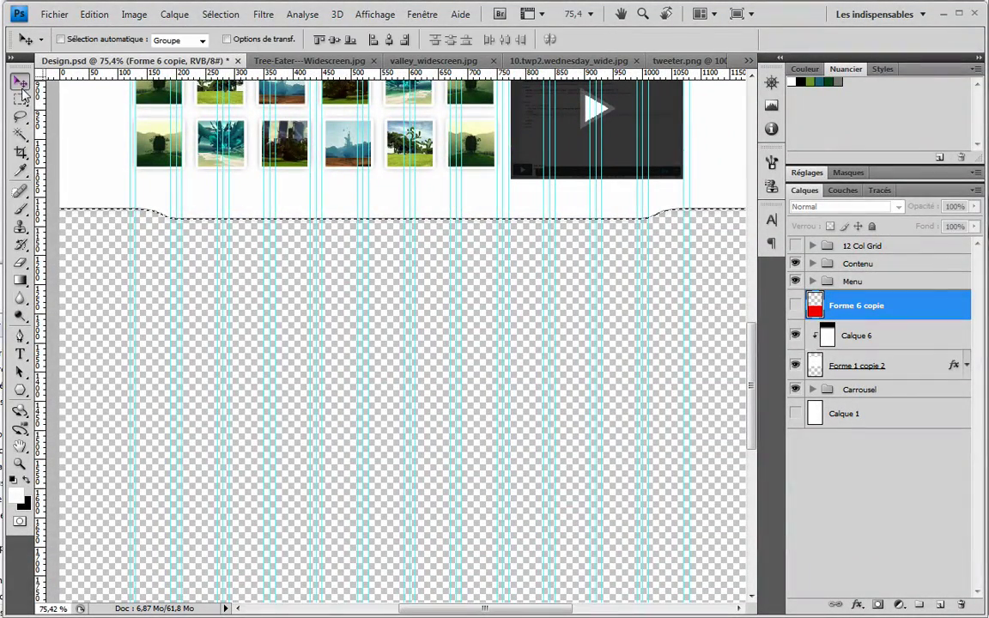
pyautogui.click(20, 101)
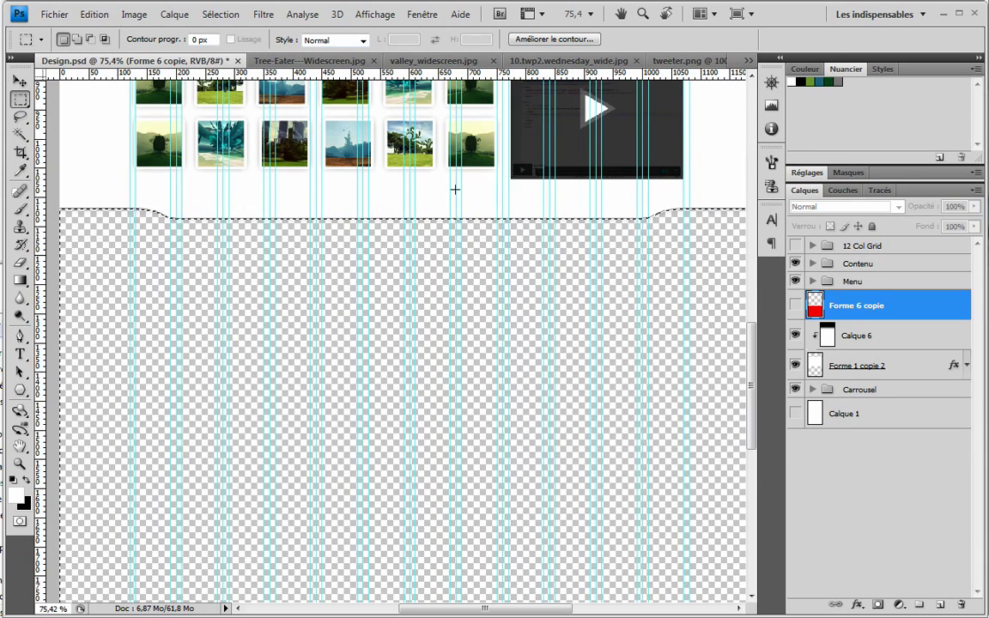
pyautogui.click(28, 81)
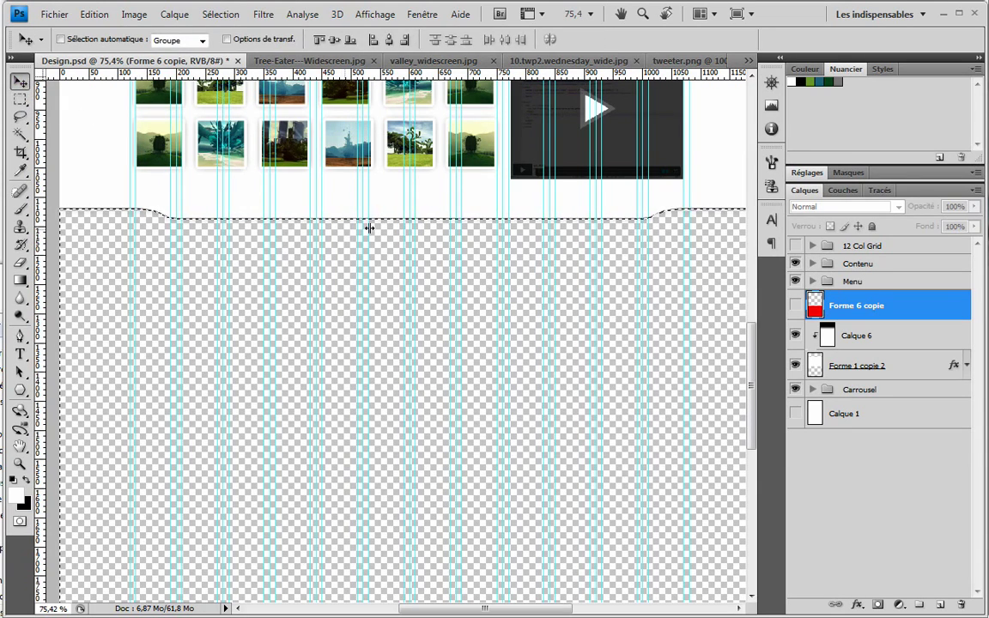
pyautogui.click(867, 337)
pyautogui.press('m')
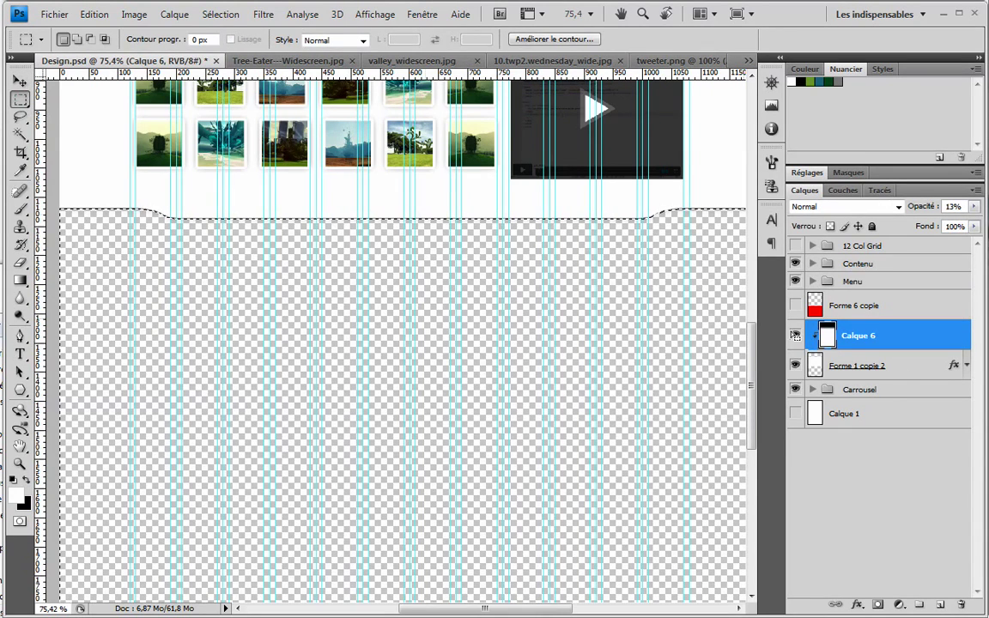
pyautogui.moveTo(431, 224); pyautogui.dragTo(413, 374)
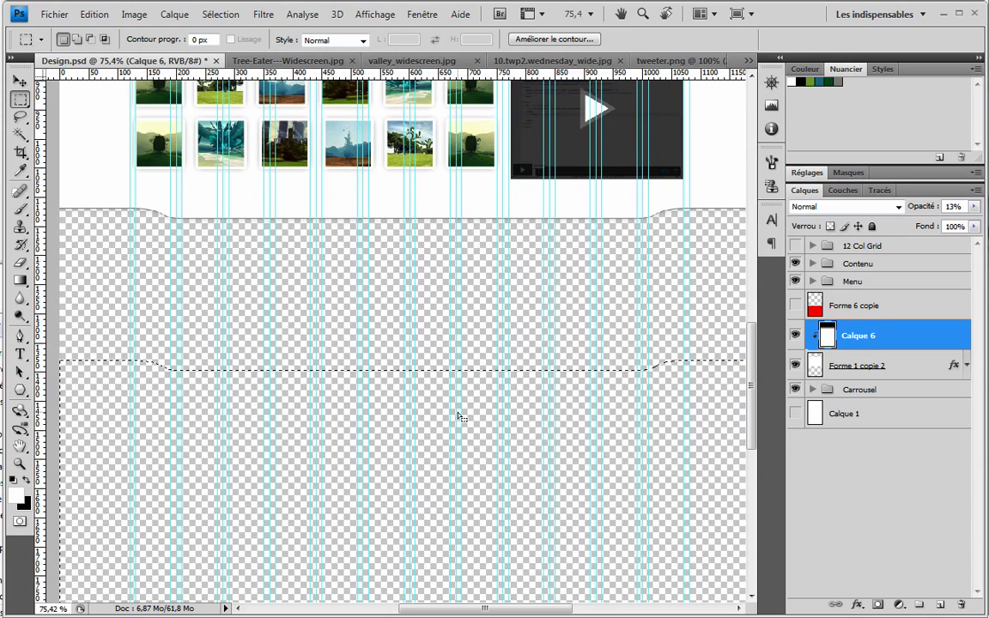
# Paint a white band along the selection's curved upper edge on a new layer above Calque 6, using the 83 px brush, and deselect
pyautogui.press('b')
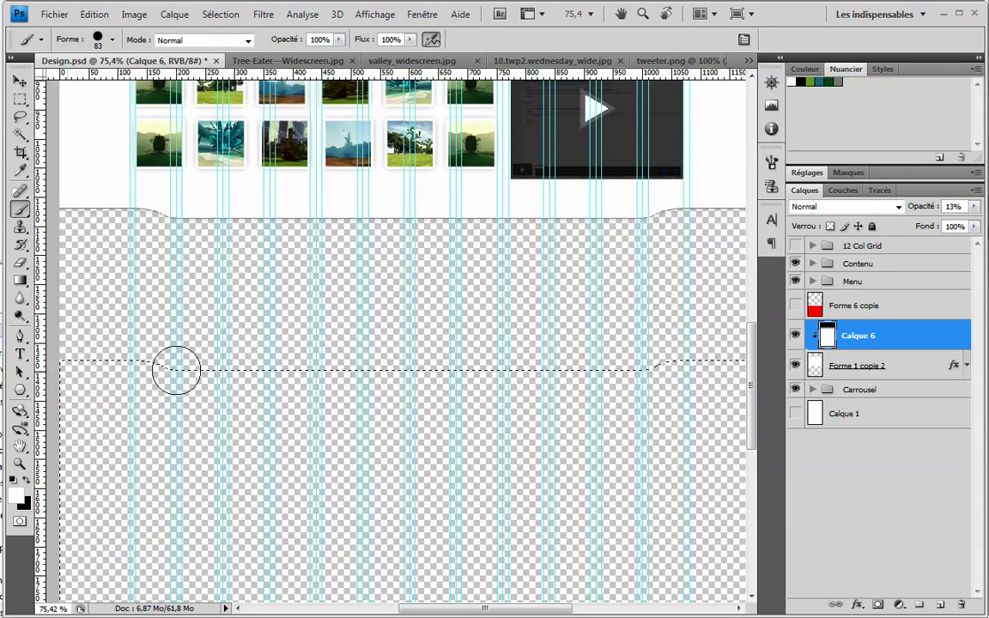
pyautogui.click(940, 605)
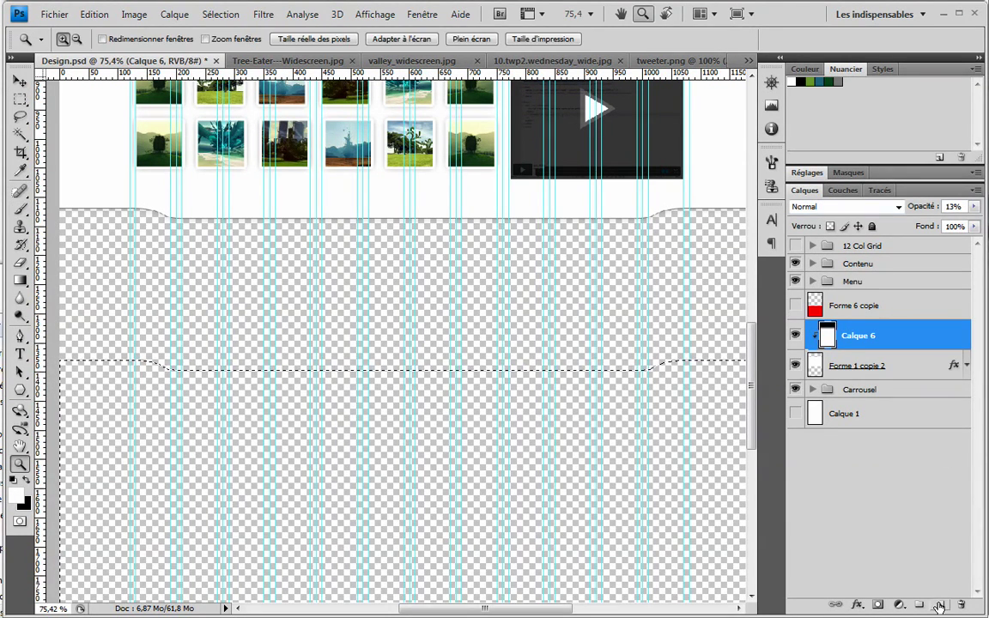
pyautogui.press('b')
pyautogui.moveTo(135, 363)
pyautogui.mouseDown()
pyautogui.moveTo(126, 359)
pyautogui.moveTo(670, 378)
pyautogui.moveTo(150, 375)
pyautogui.moveTo(688, 387)
pyautogui.mouseUp()
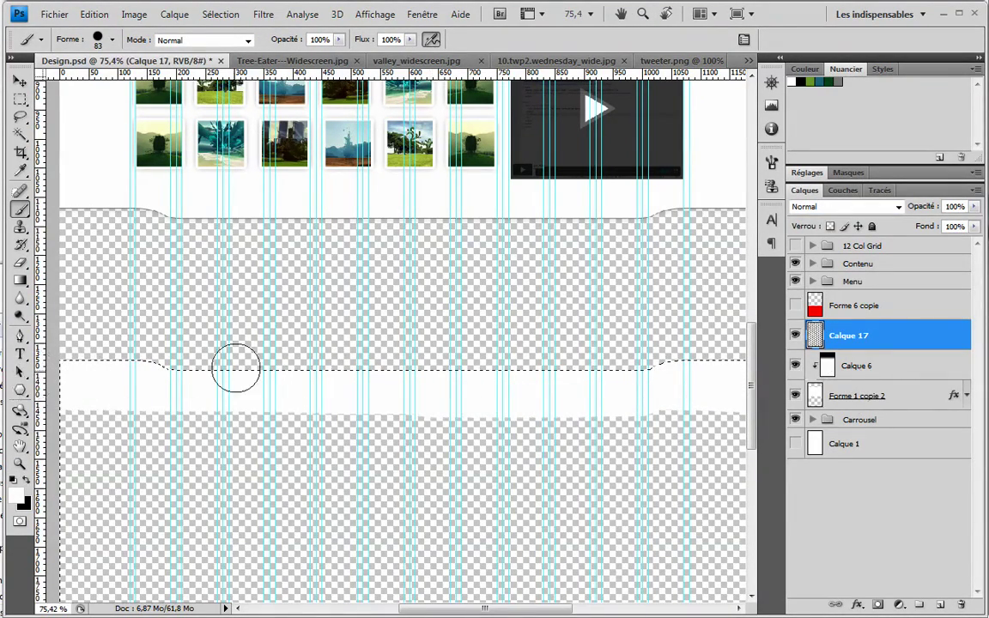
pyautogui.click(19, 99)
pyautogui.hotkey('ctrl', 'd')
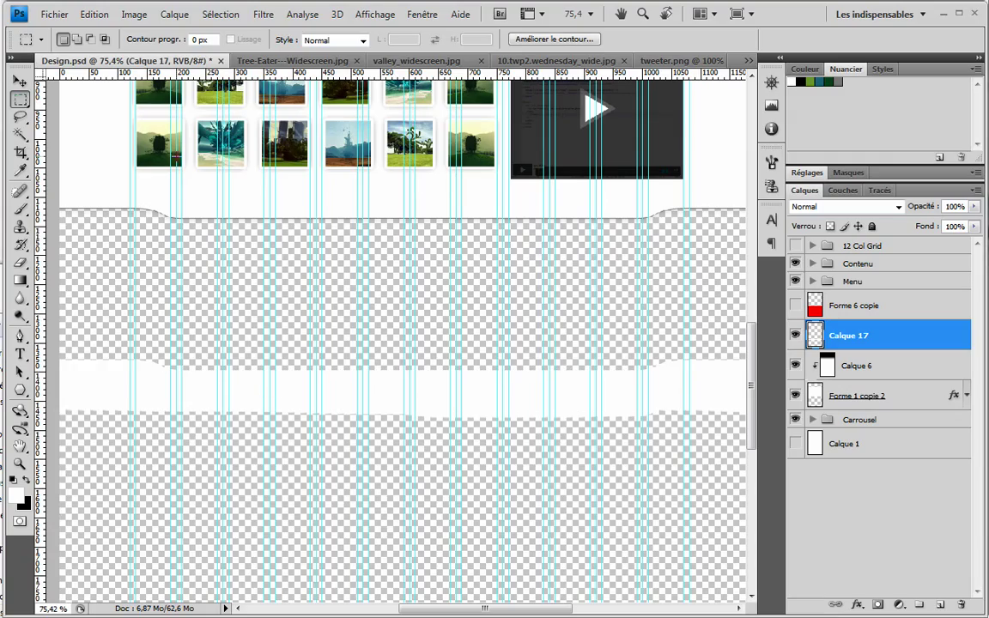
# Crop the canvas at full page width so the page ends within the white band below the footer
pyautogui.press('z')
pyautogui.keyDown('alt'); pyautogui.click(564, 197); pyautogui.keyUp('alt')
pyautogui.keyDown('alt'); pyautogui.click(564, 198); pyautogui.keyUp('alt')
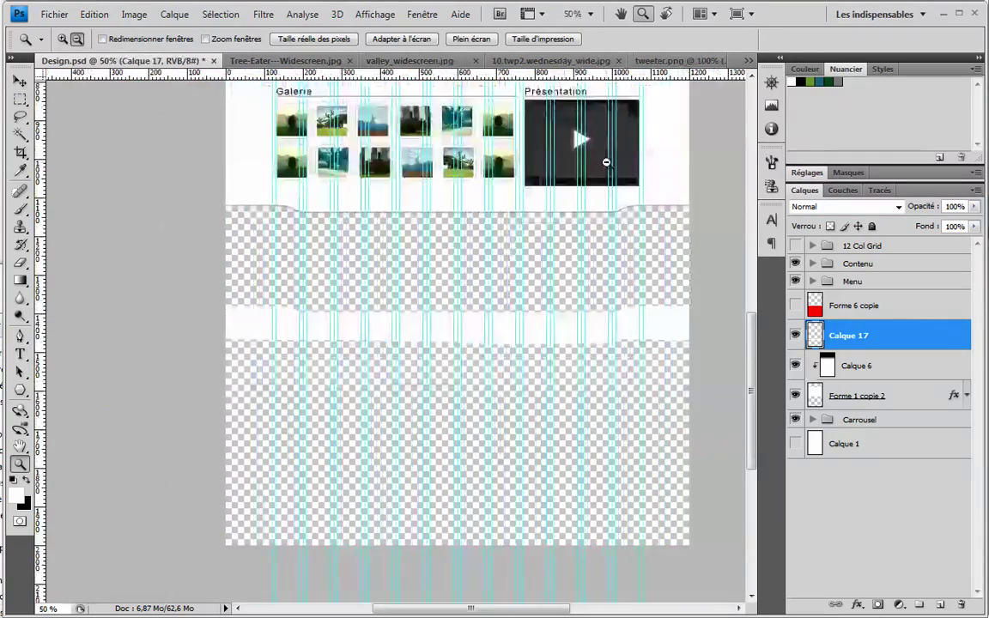
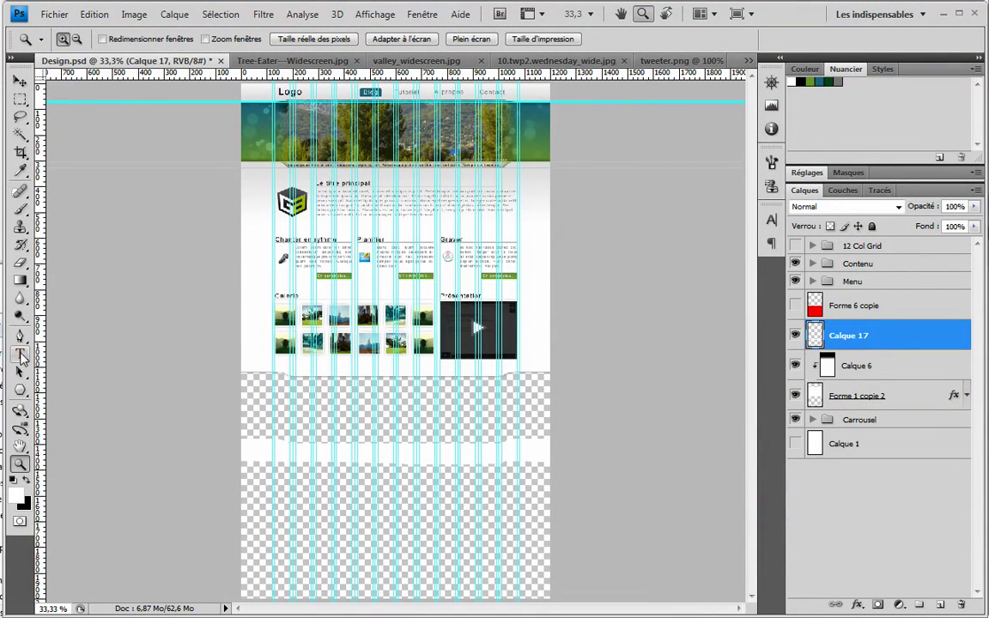
pyautogui.click(20, 170)
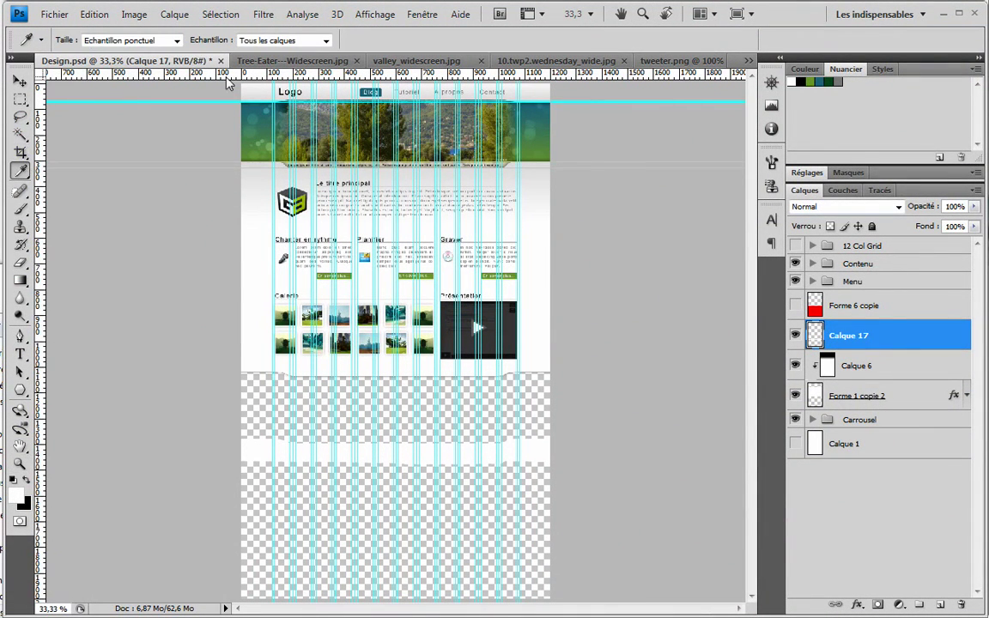
pyautogui.click(21, 153)
pyautogui.moveTo(339, 139); pyautogui.dragTo(610, 452)
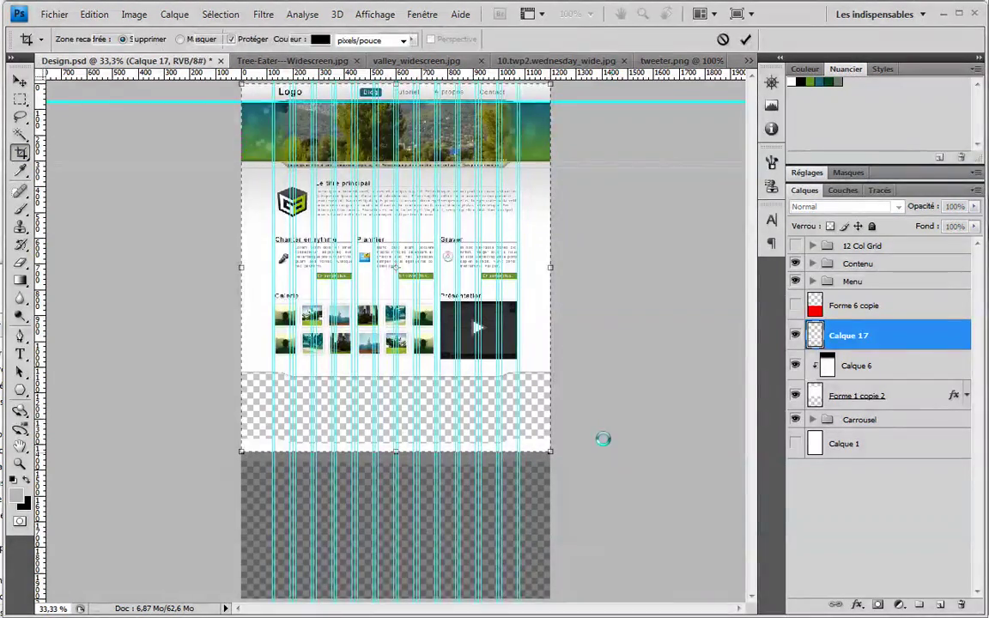
pyautogui.press('Return')
# Create a layer group named Footer directly above the Carrousel group
pyautogui.press('z')
pyautogui.moveTo(396, 540); pyautogui.dragTo(534, 450)
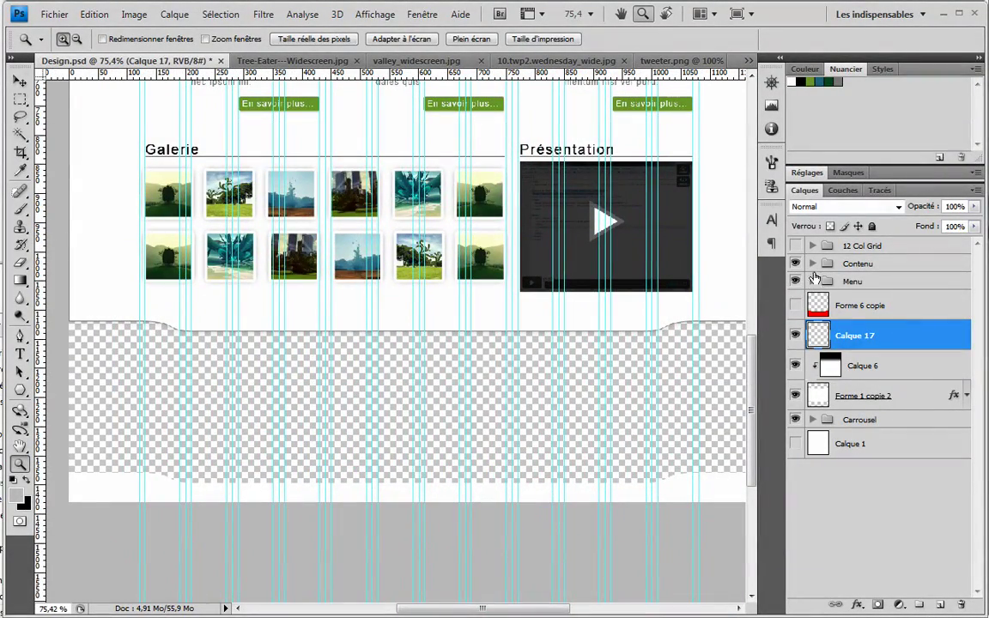
pyautogui.rightClick(818, 420)
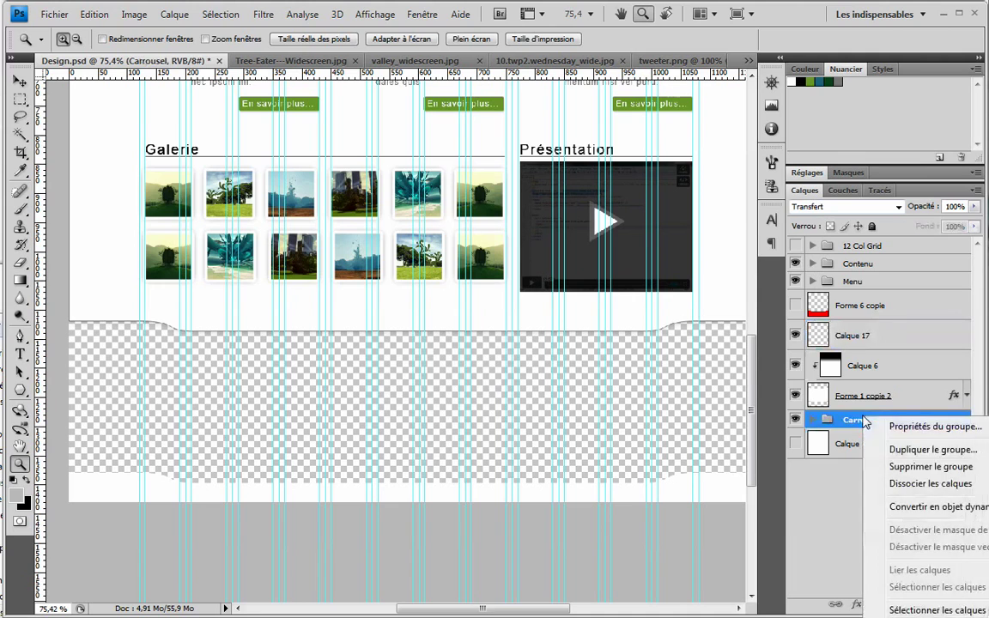
pyautogui.click(822, 427)
pyautogui.click(812, 420)
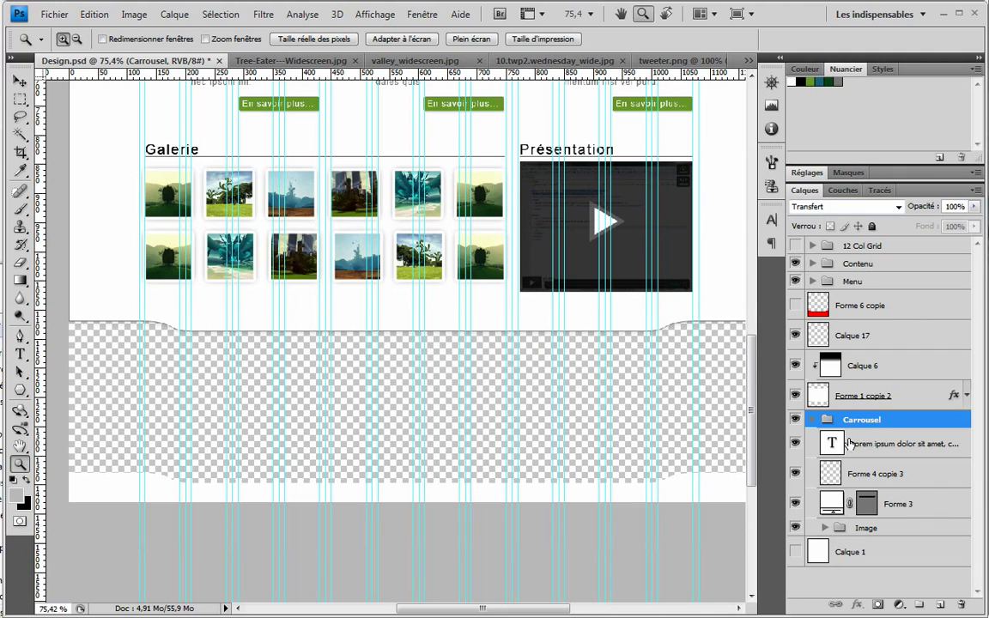
pyautogui.click(812, 420)
pyautogui.click(919, 604)
pyautogui.doubleClick(854, 420)
pyautogui.write('F')
pyautogui.write('ooter')
pyautogui.press('Return')
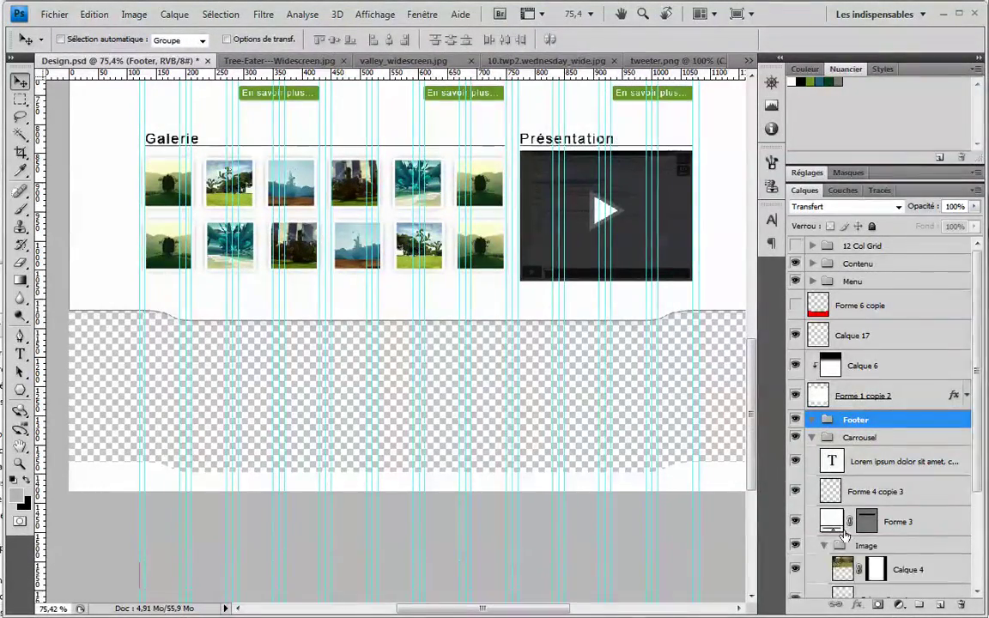
# Copy the Forme 2 gradient shape from the Carrousel's Image group into the Footer group and move it down to fill the footer gap
pyautogui.scroll(-5, 845, 534)
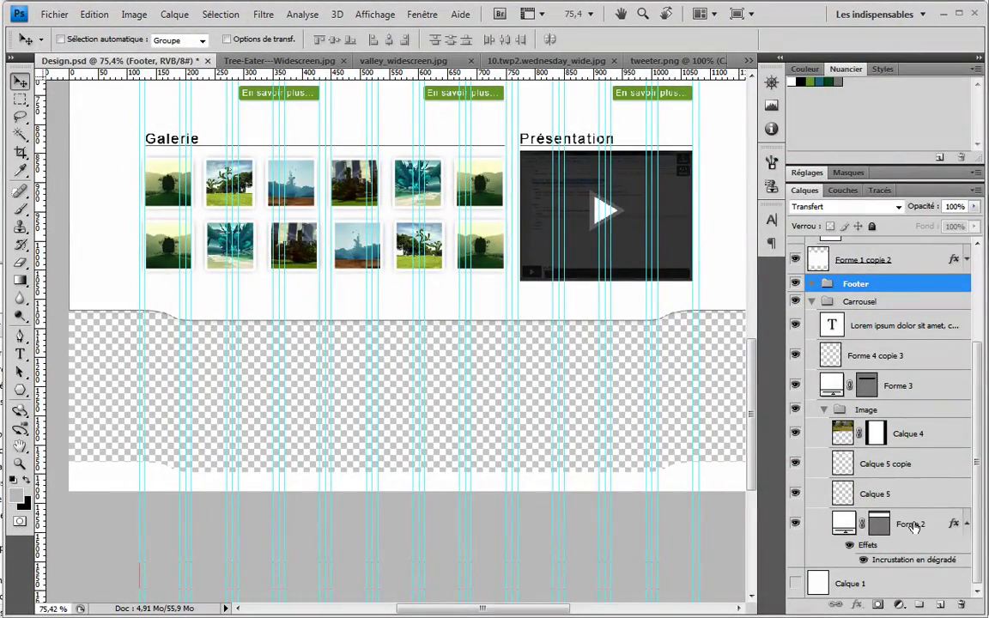
pyautogui.press('alt')
pyautogui.moveTo(929, 518); pyautogui.dragTo(826, 294)
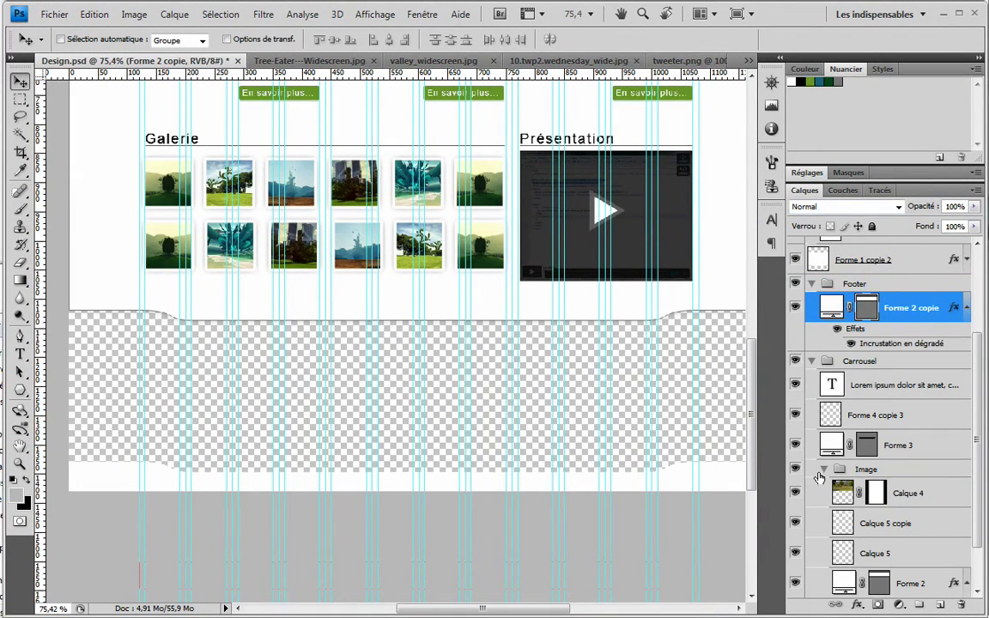
pyautogui.click(826, 469)
pyautogui.click(813, 451)
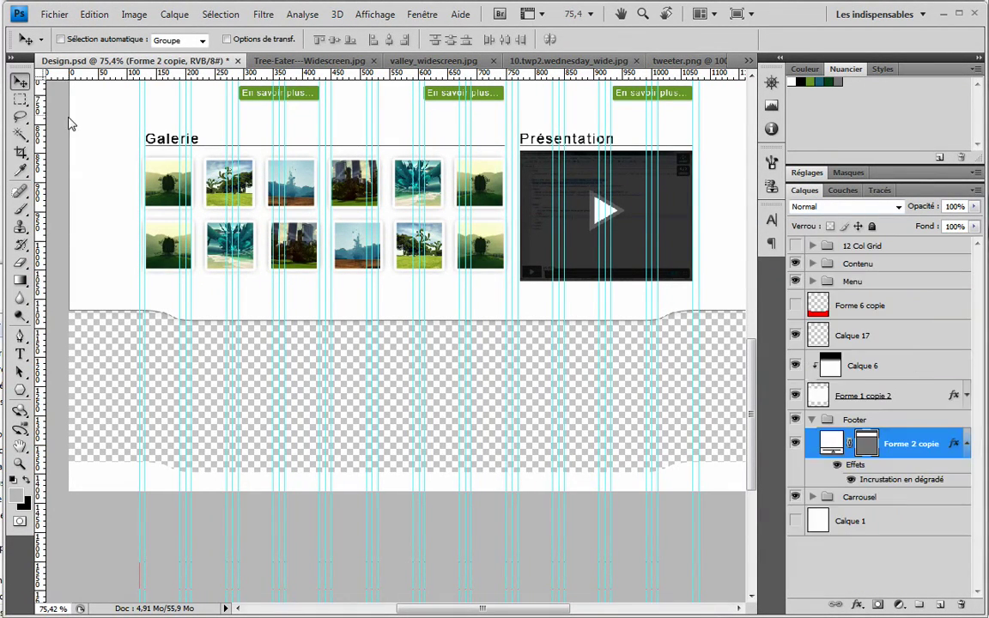
pyautogui.moveTo(270, 129); pyautogui.dragTo(254, 363)
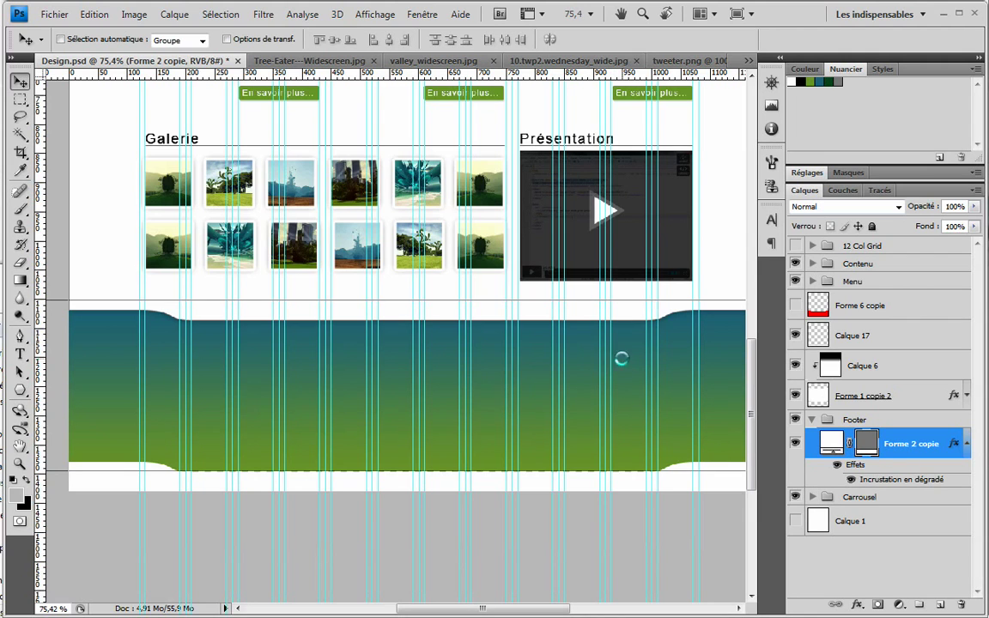
# Add a new layer above the gradient shape in the Footer group and activate the Brush tool
pyautogui.click(939, 604)
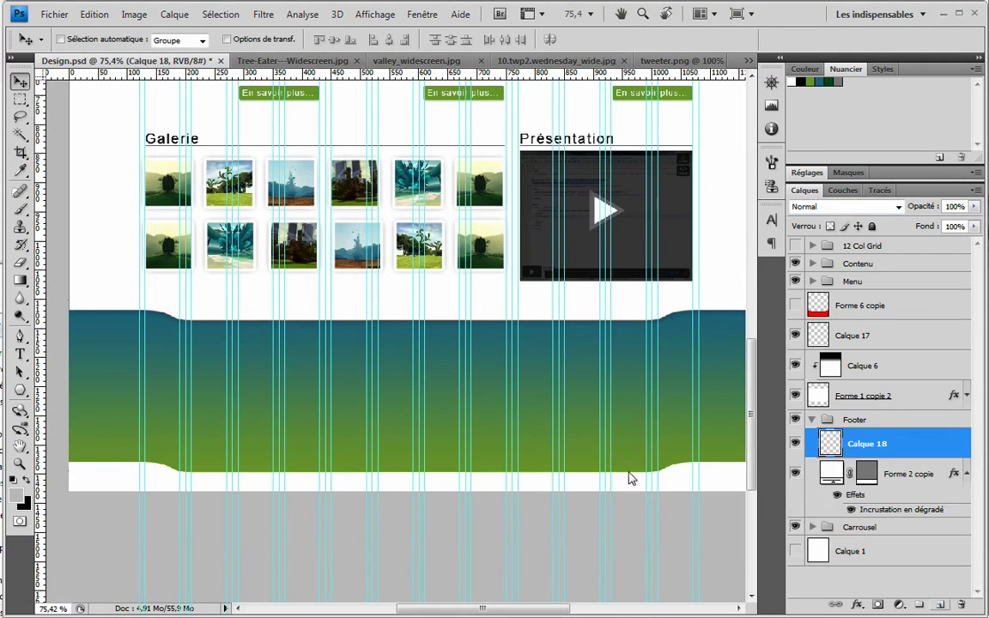
pyautogui.press('b')
pyautogui.rightClick(354, 320)
pyautogui.press('Escape')
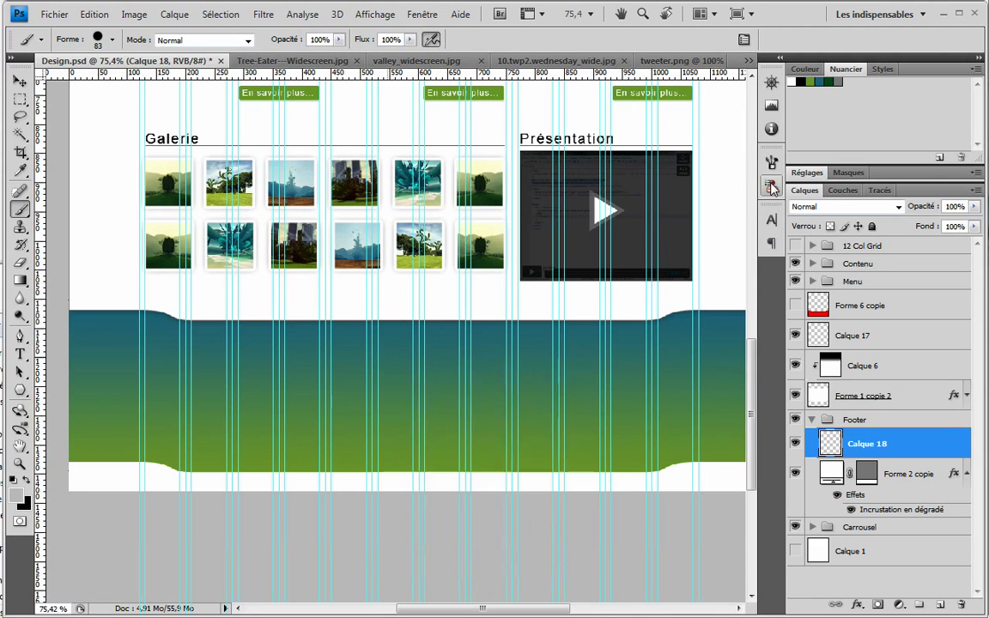
# Set the brush's Shape Dynamics size variation to 100% and check its Scattering and Other Dynamics settings
pyautogui.click(771, 183)
pyautogui.press('F5')
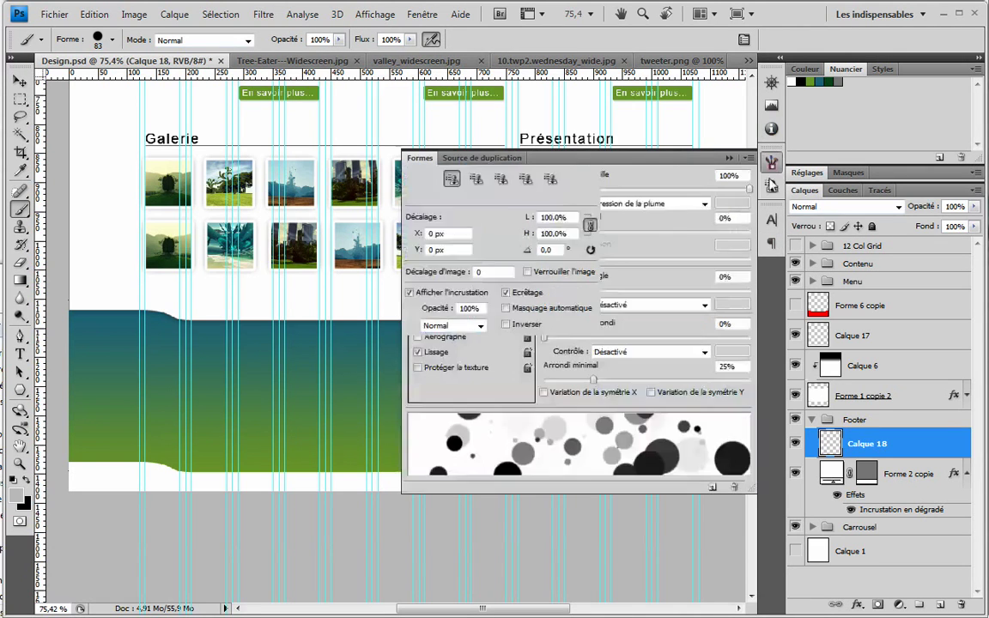
pyautogui.click(436, 226)
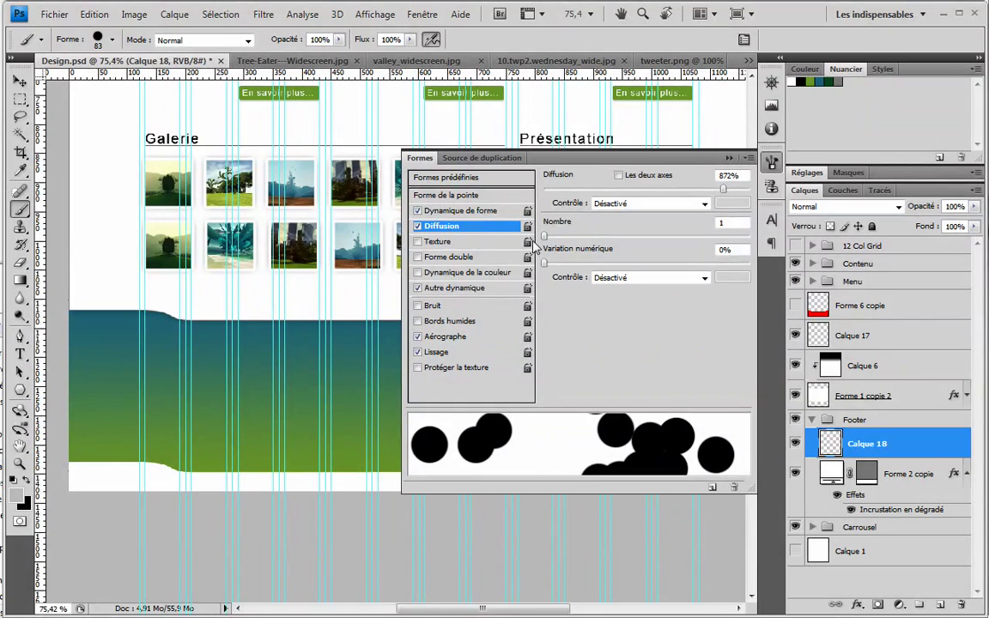
pyautogui.click(460, 210)
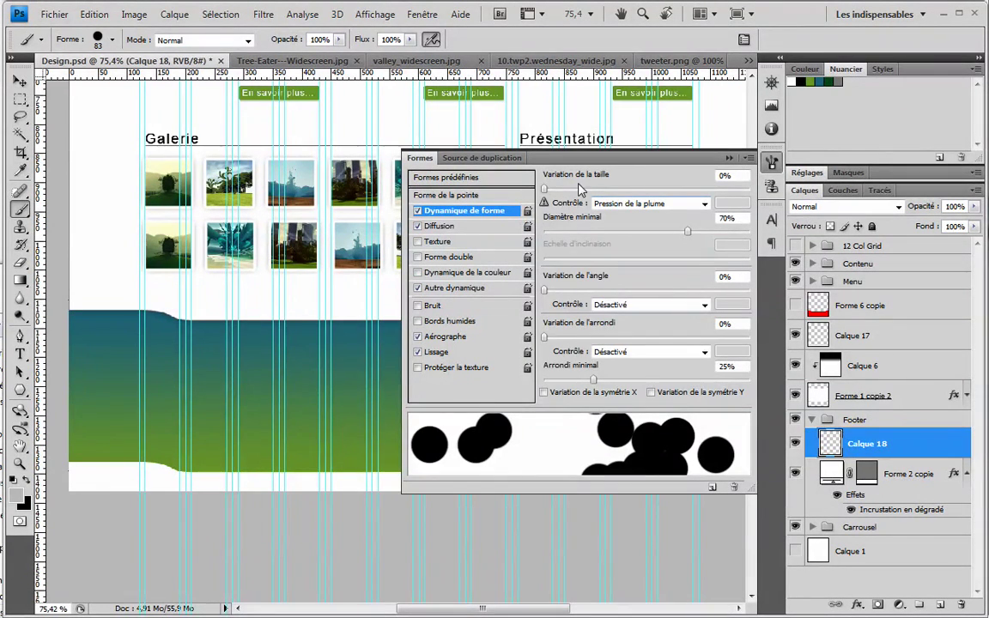
pyautogui.moveTo(684, 189); pyautogui.dragTo(751, 189)
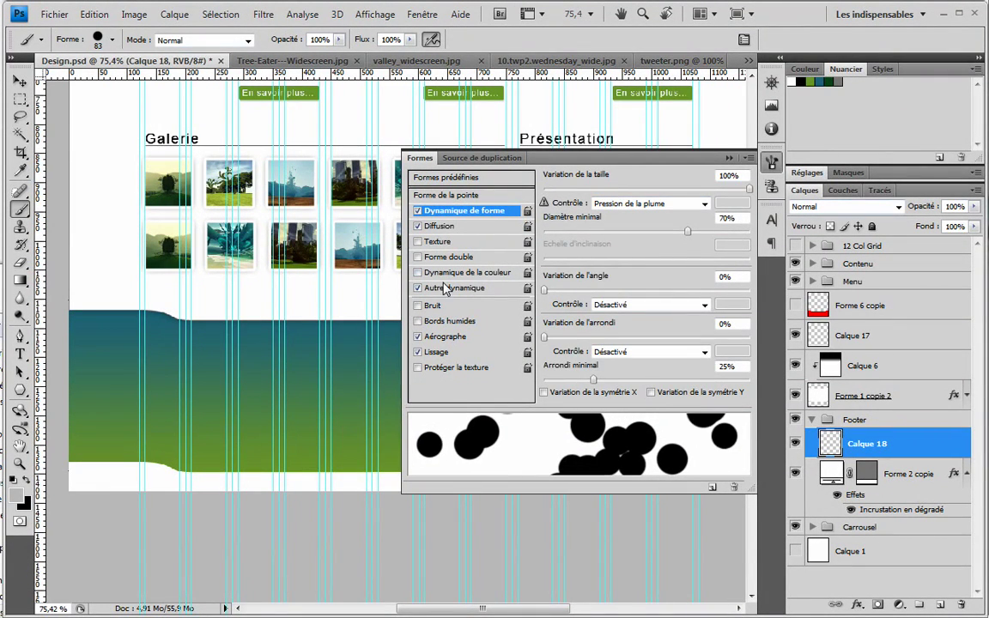
pyautogui.click(445, 287)
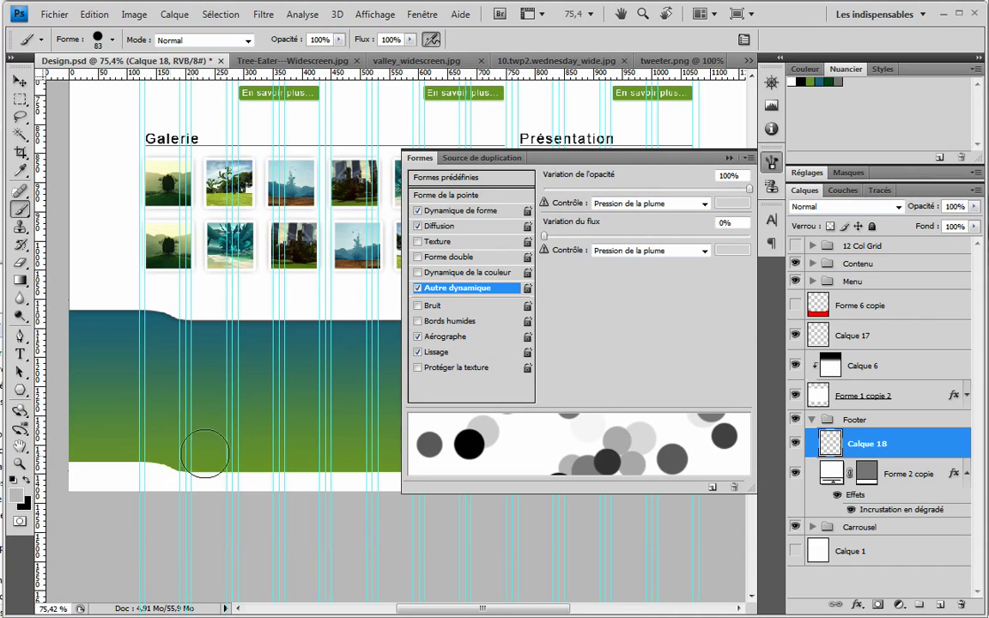
# Try a grey circle stroke on the footer, undo it, and reapply the brush's 100% size variation
pyautogui.moveTo(144, 408)
pyautogui.mouseDown()
pyautogui.moveTo(189, 369)
pyautogui.moveTo(344, 369)
pyautogui.mouseUp()
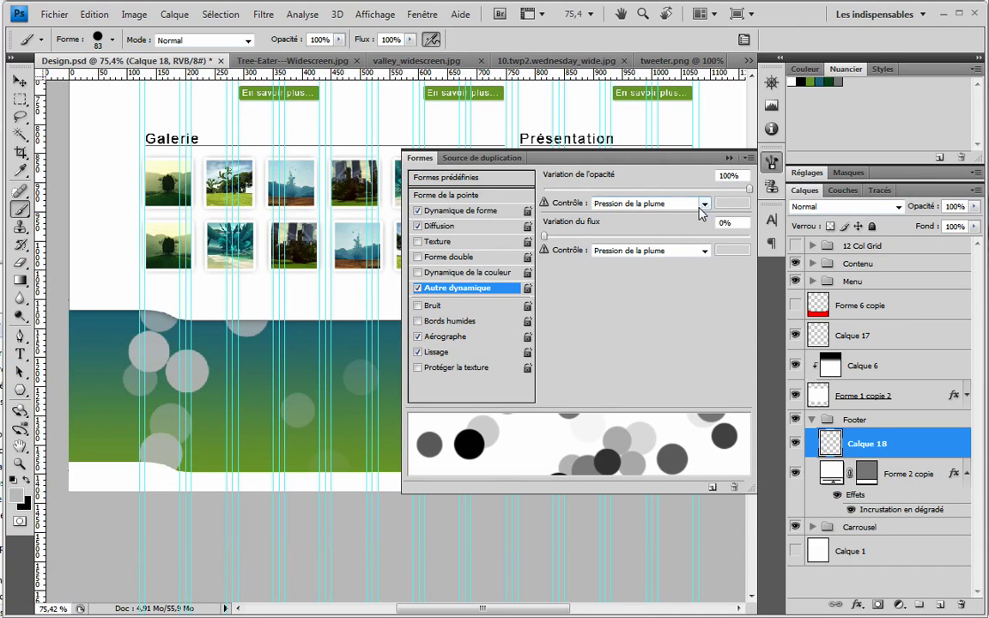
pyautogui.hotkey('ctrl', 'z')
pyautogui.click(455, 210)
pyautogui.click(625, 190)
pyautogui.moveTo(624, 189); pyautogui.dragTo(750, 188)
pyautogui.click(458, 228)
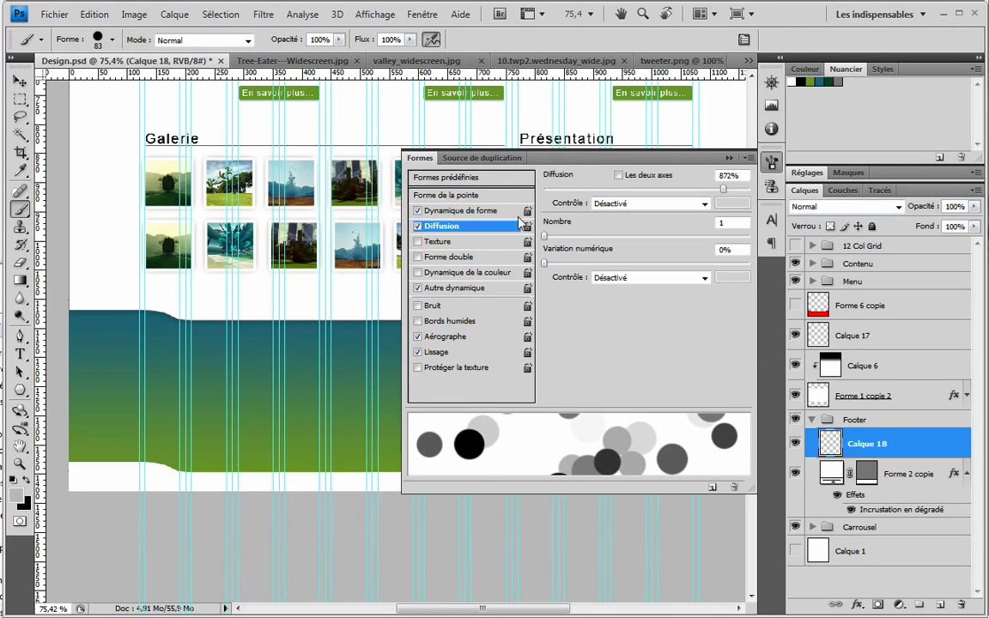
# Switch the foreground colour to white and paint scattered circles across the footer gradient on Calque 18
pyautogui.click(770, 163)
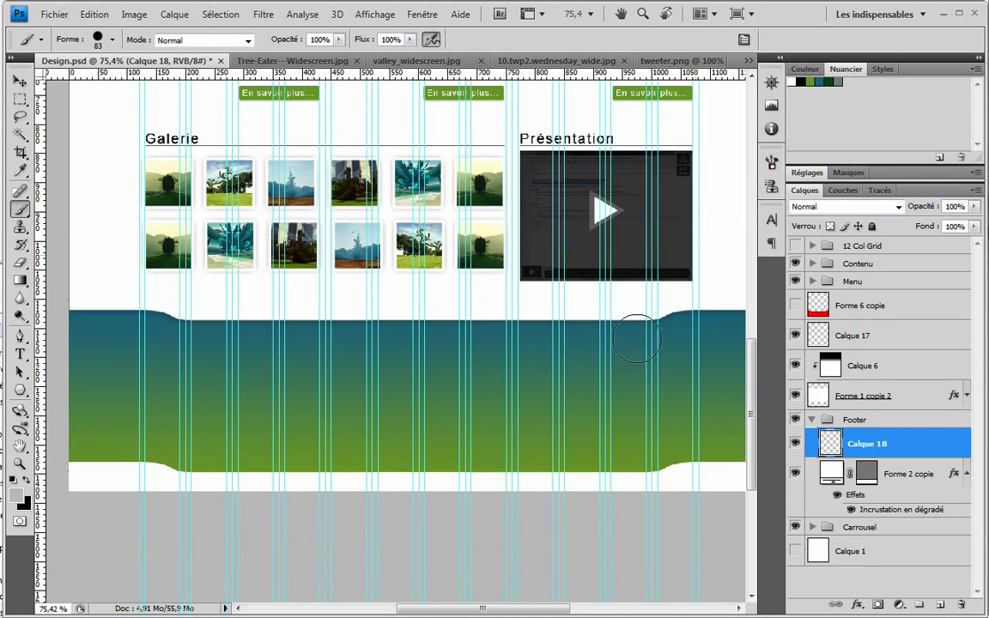
pyautogui.click(21, 482)
pyautogui.moveTo(106, 394)
pyautogui.mouseDown()
pyautogui.moveTo(172, 420)
pyautogui.moveTo(336, 337)
pyautogui.mouseUp()
pyautogui.moveTo(683, 426)
pyautogui.mouseDown()
pyautogui.moveTo(485, 382)
pyautogui.moveTo(284, 373)
pyautogui.mouseUp()
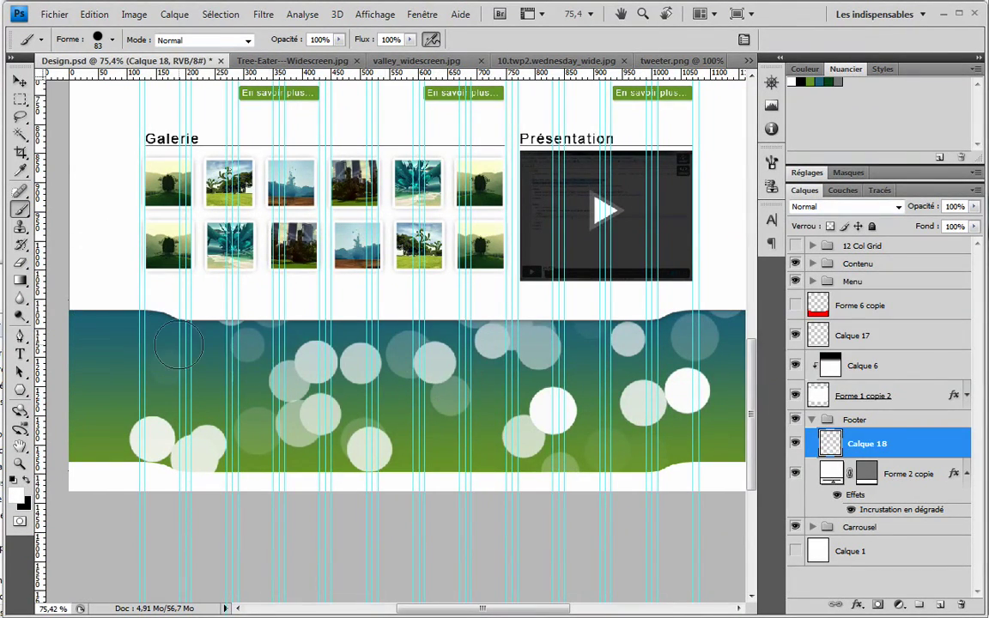
# Set Calque 18's blend mode to Incrustation and its opacity to 13%
pyautogui.click(962, 207)
pyautogui.write('20')
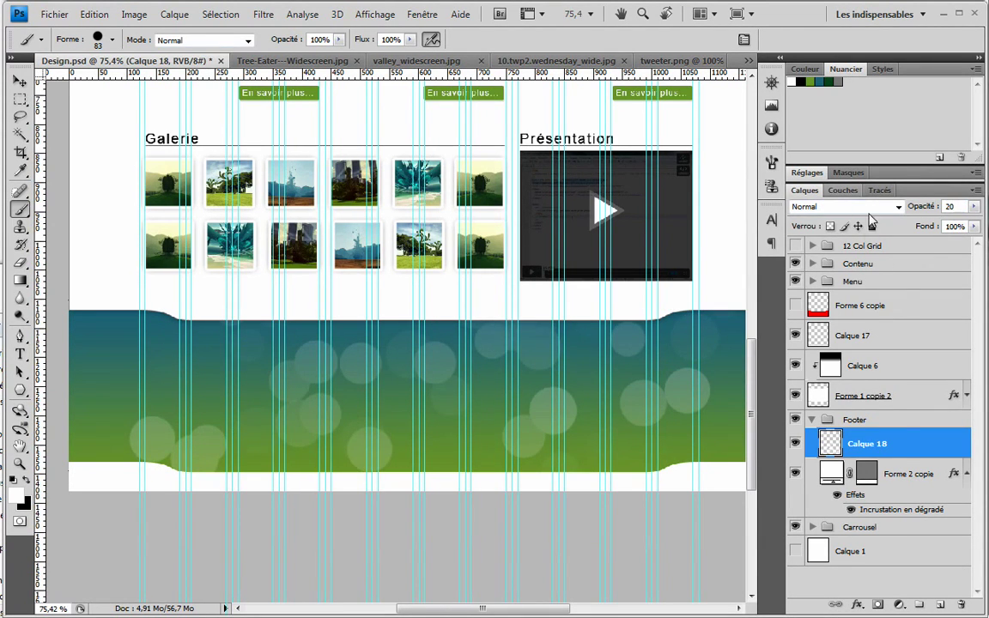
pyautogui.click(869, 208)
pyautogui.click(803, 405)
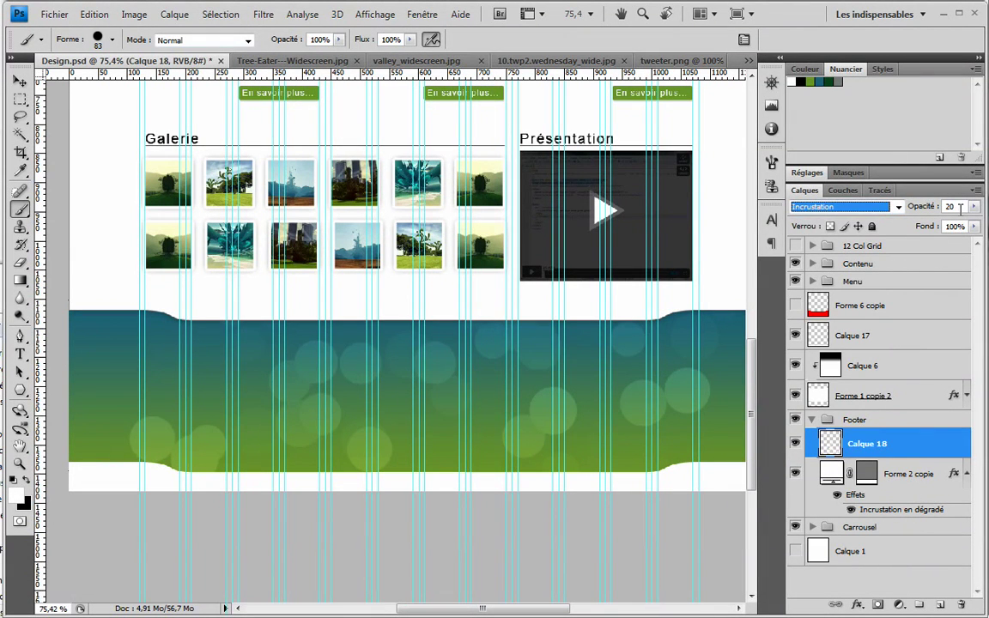
pyautogui.click(960, 207)
pyautogui.write('10')
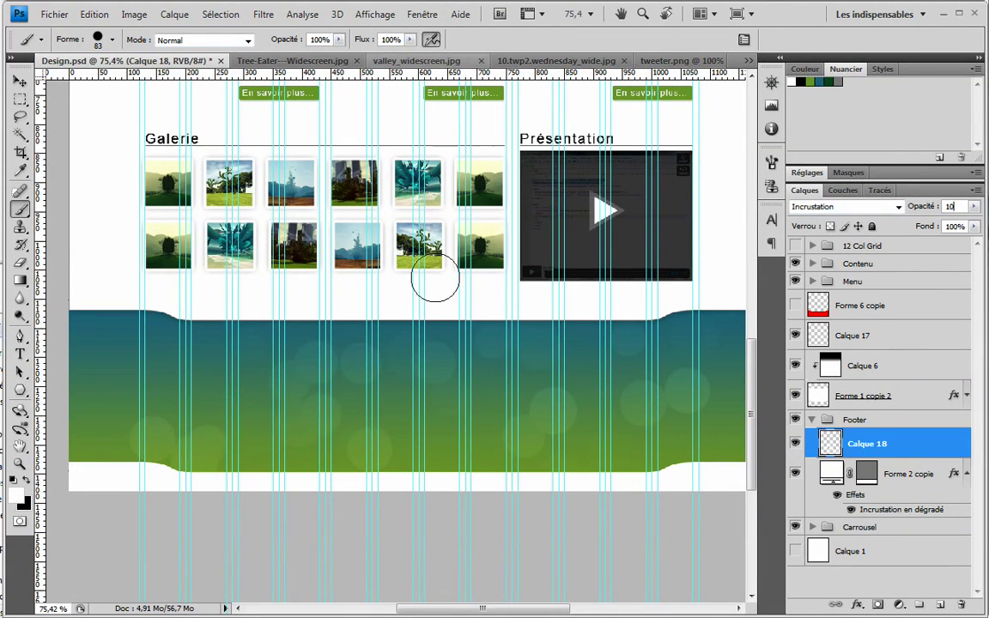
pyautogui.press('Up')
pyautogui.press('Up')
pyautogui.press('Up')
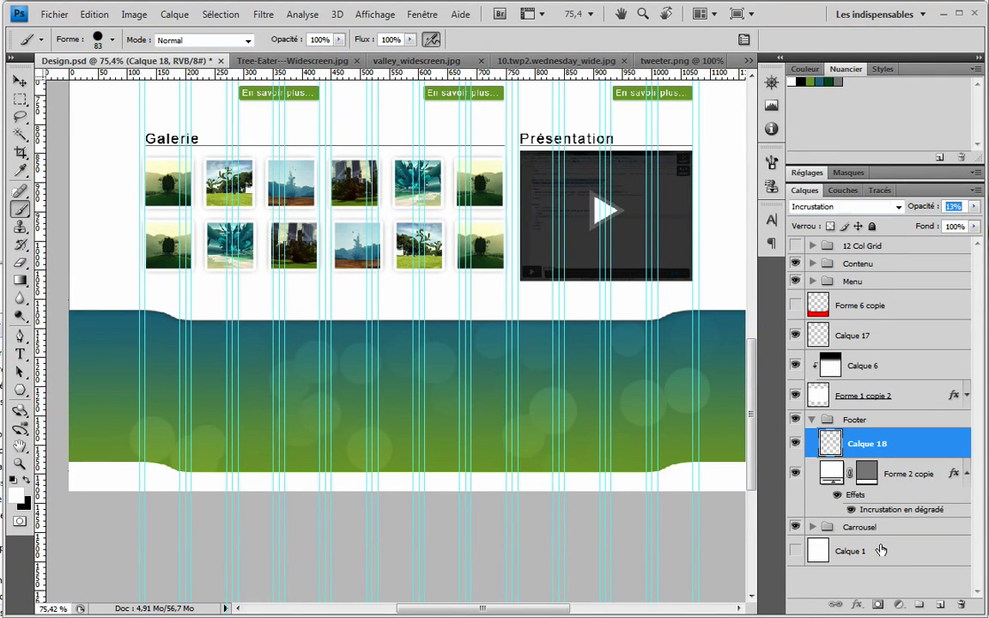
# Collapse the Footer group and identify the Forme 1 copie 2 and Calque 17 layers by toggling their visibility
pyautogui.click(881, 551)
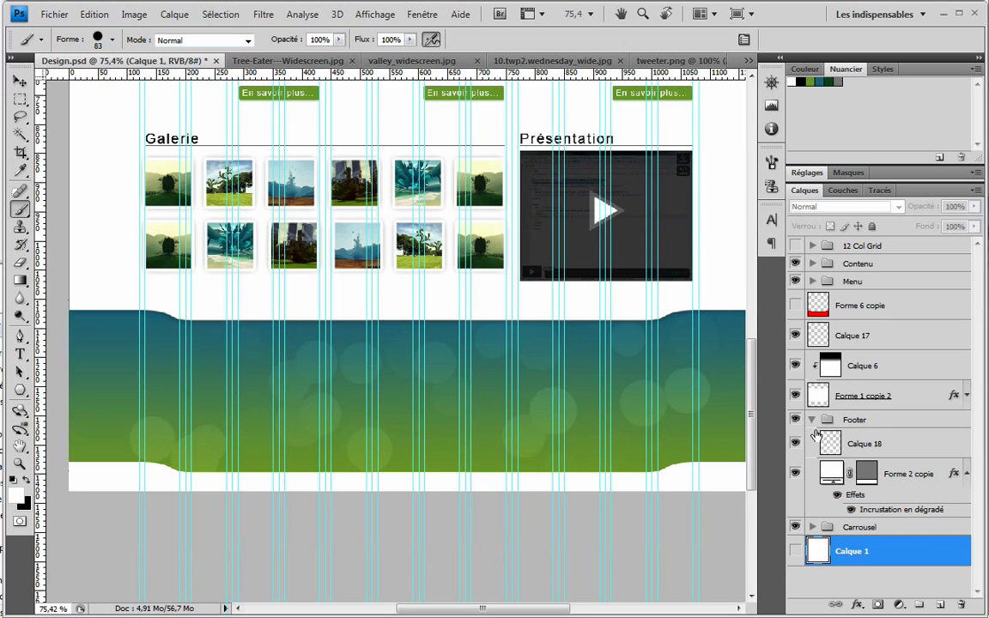
pyautogui.click(813, 420)
pyautogui.click(820, 396)
pyautogui.click(796, 396)
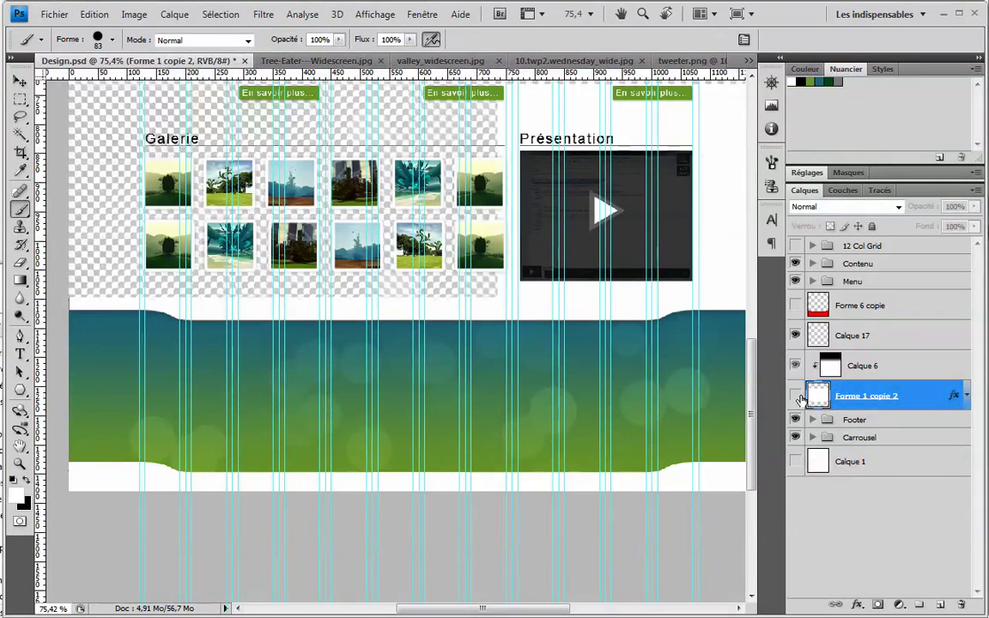
pyautogui.click(796, 396)
pyautogui.click(796, 335)
pyautogui.click(867, 336)
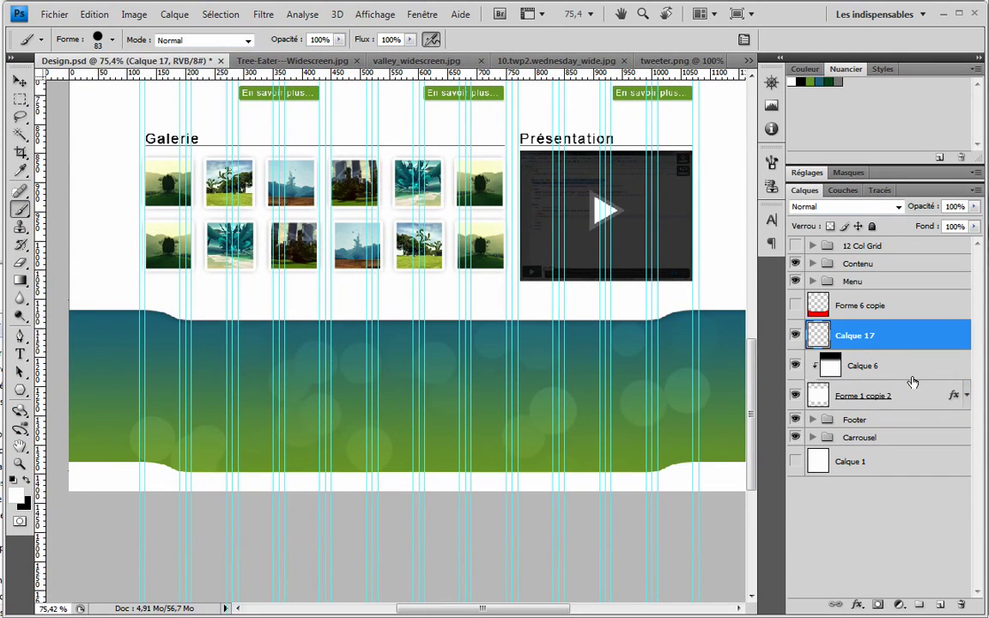
# Add the white 24 pt Arial heading "Dernière news" in the upper-left part of the footer, above Calque 17
pyautogui.press('z')
pyautogui.moveTo(398, 461); pyautogui.dragTo(464, 507)
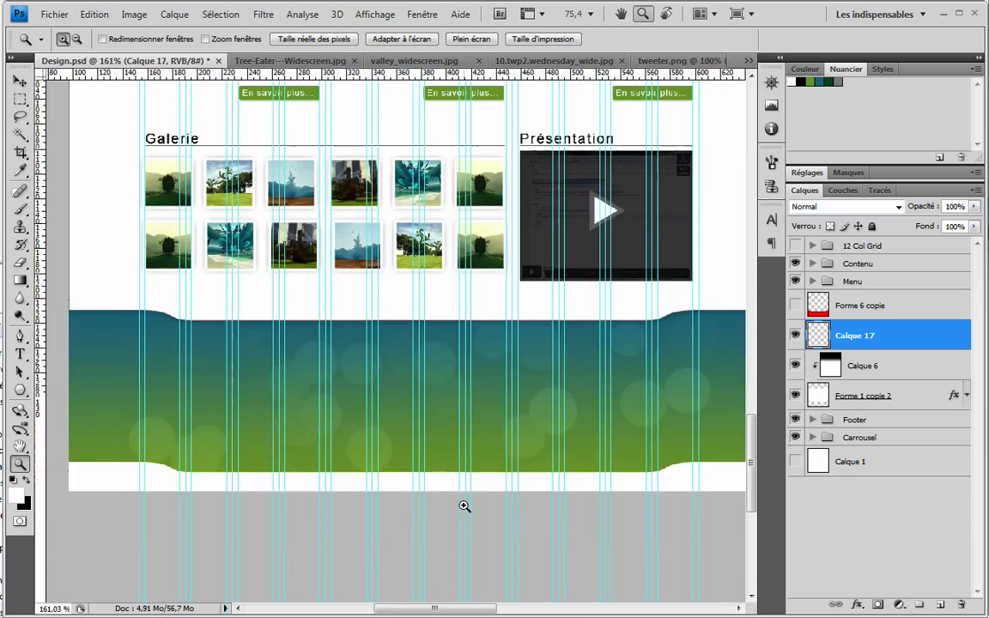
pyautogui.press('b')
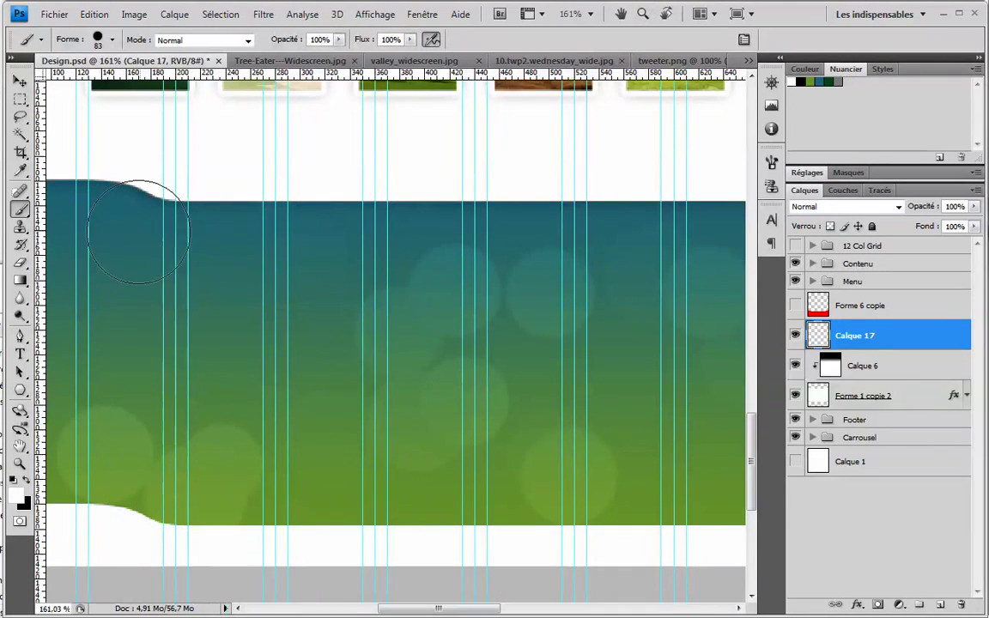
pyautogui.click(21, 335)
pyautogui.click(21, 354)
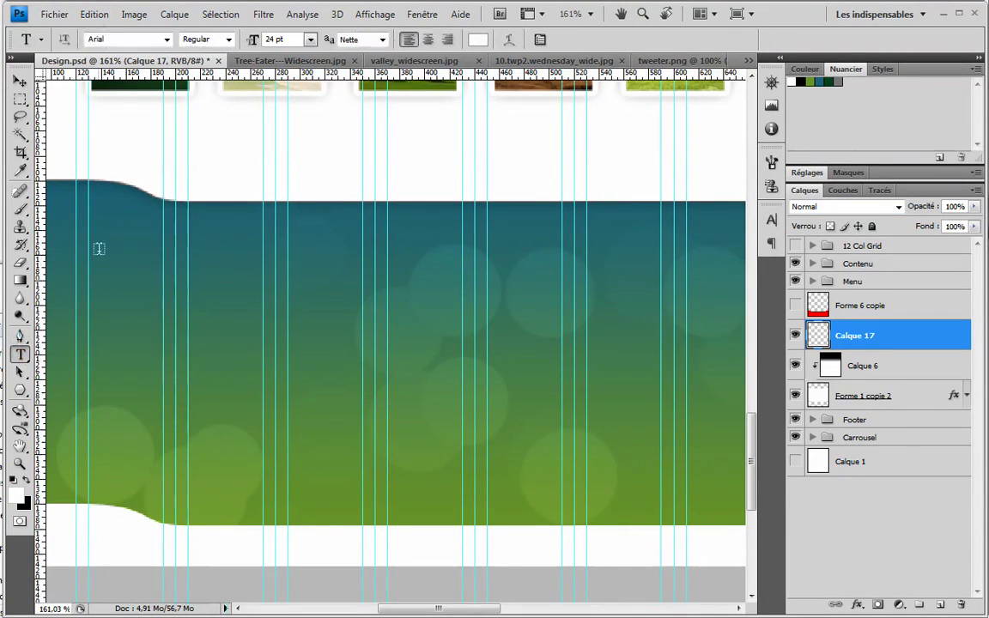
pyautogui.moveTo(291, 243); pyautogui.dragTo(462, 270)
pyautogui.write('Dernier article')
pyautogui.hotkey('ctrl', 'a')
pyautogui.write('Dern')
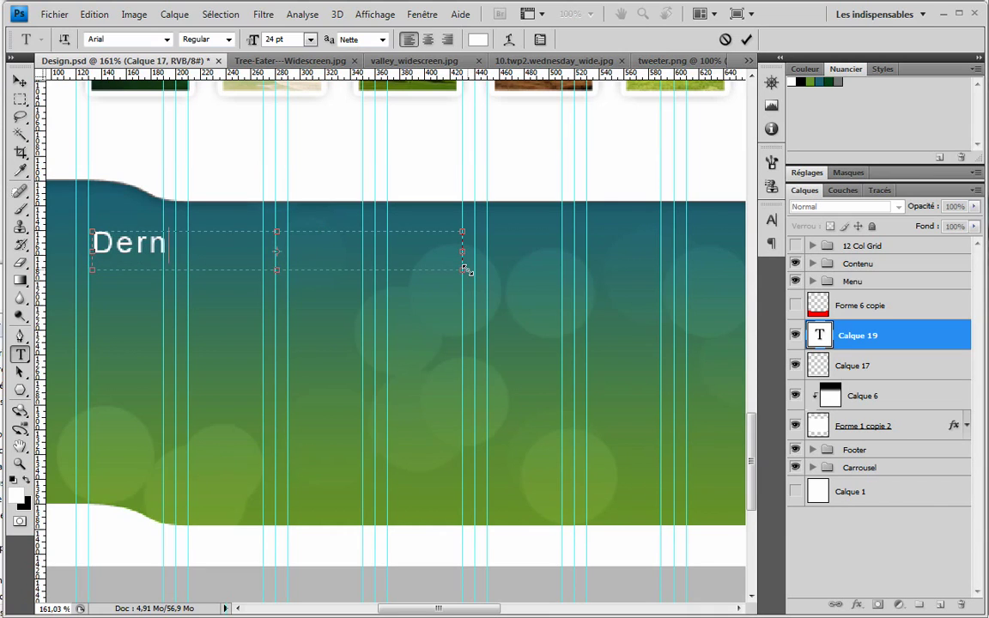
pyautogui.write('ière news')
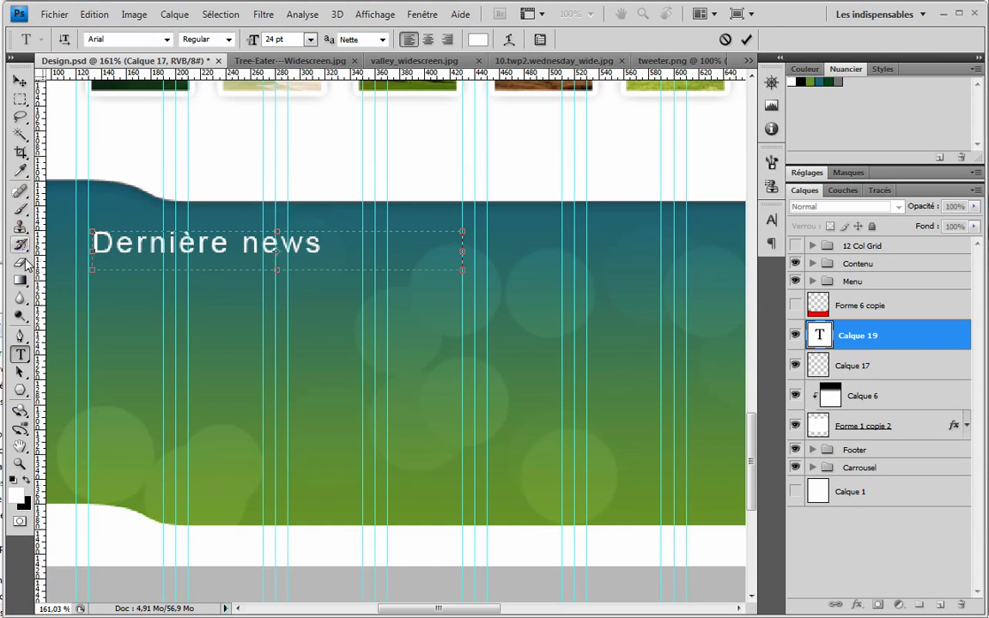
# Draw a 1 px white horizontal line under the "Dernière news" heading, from the left content guide to the text box's right edge
pyautogui.click(21, 389)
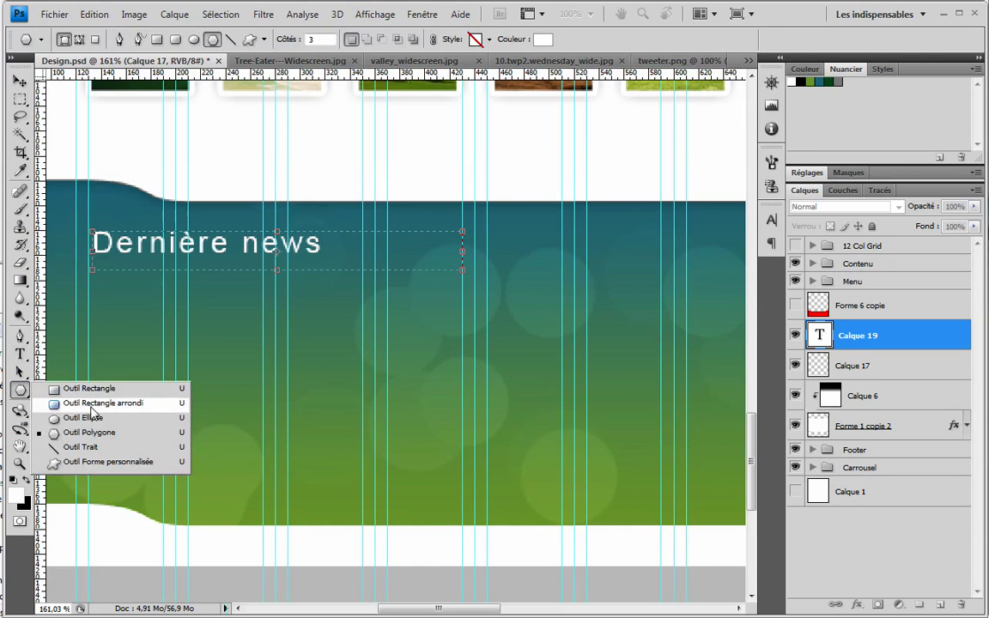
pyautogui.click(86, 432)
pyautogui.click(21, 391)
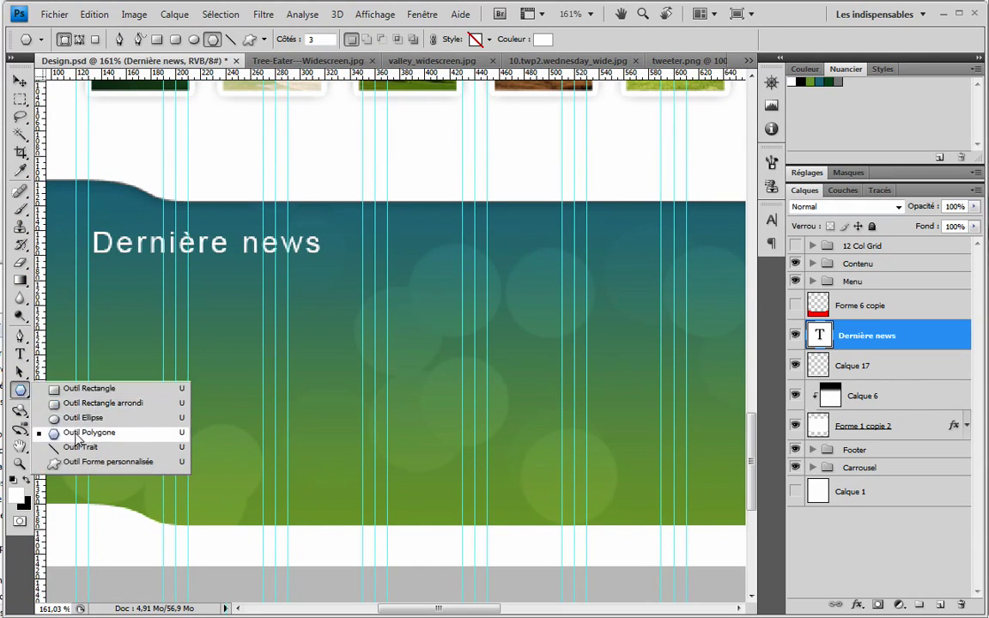
pyautogui.click(77, 450)
pyautogui.moveTo(90, 259); pyautogui.dragTo(371, 262)
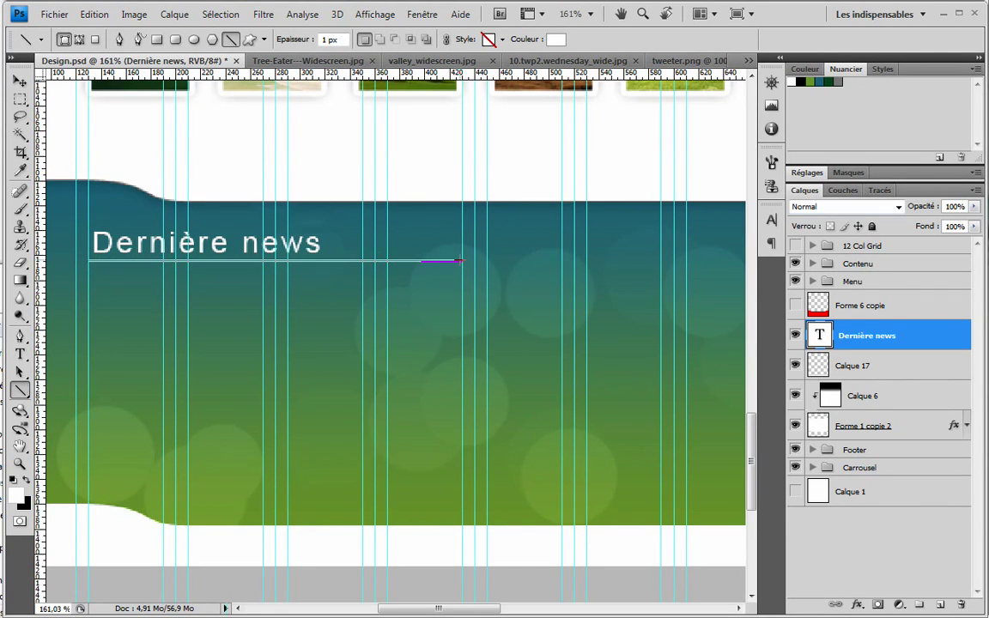
pyautogui.moveTo(460, 261); pyautogui.dragTo(461, 261)
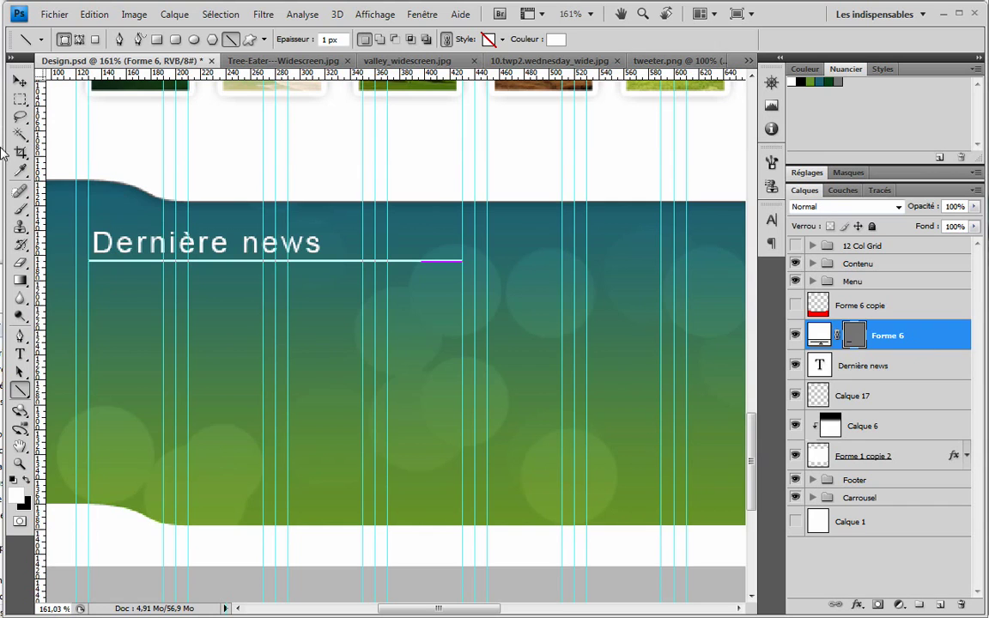
pyautogui.press('v')
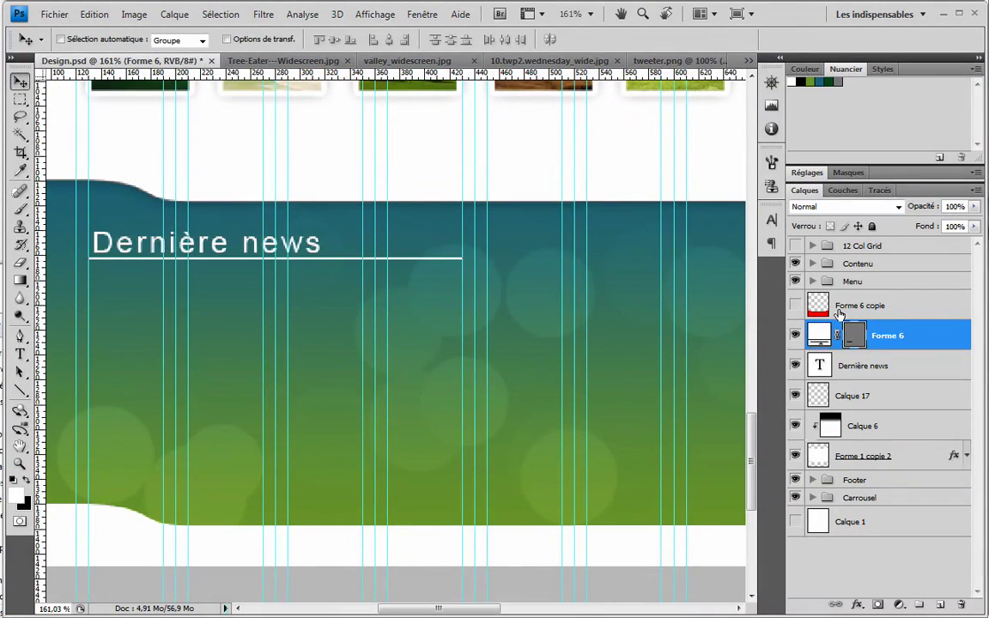
# Reduce the font size of the "Dernière news" heading
pyautogui.doubleClick(828, 368)
pyautogui.click(258, 39)
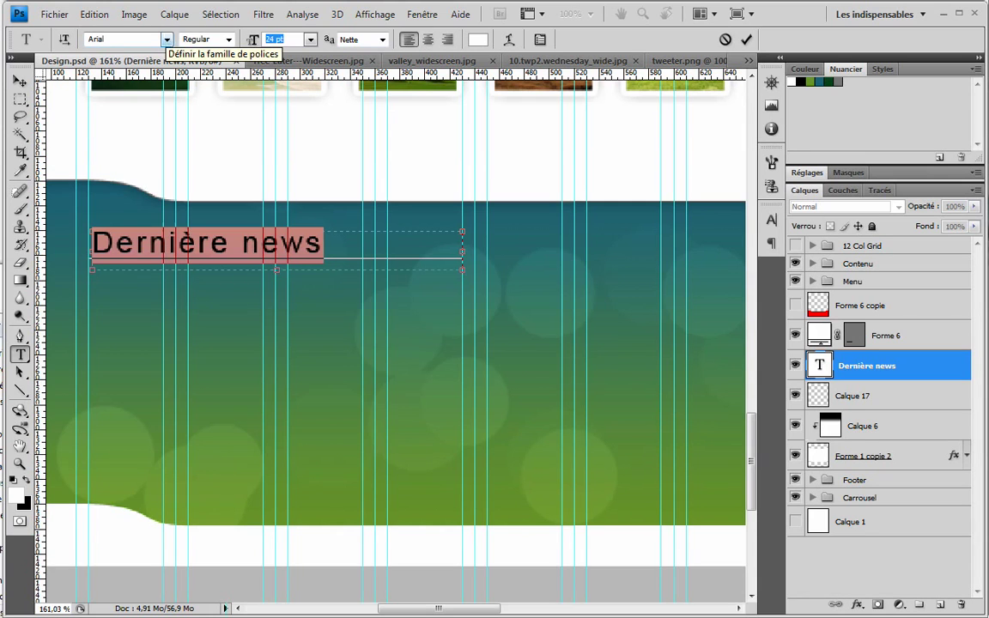
pyautogui.click(20, 82)
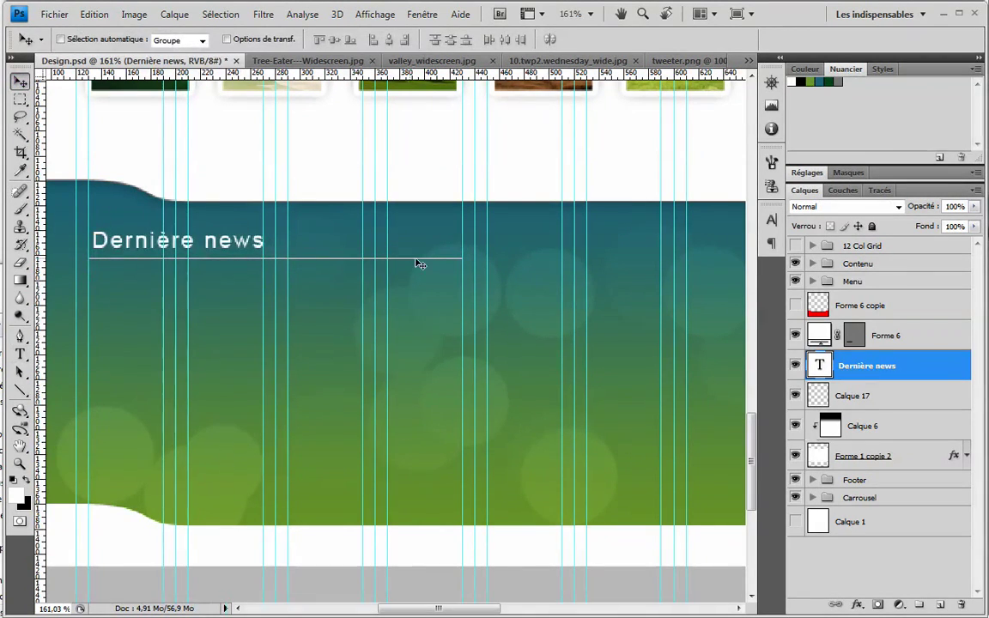
# Nudge the Forme 6 line up closer to the "Dernière news" heading
pyautogui.click(882, 392)
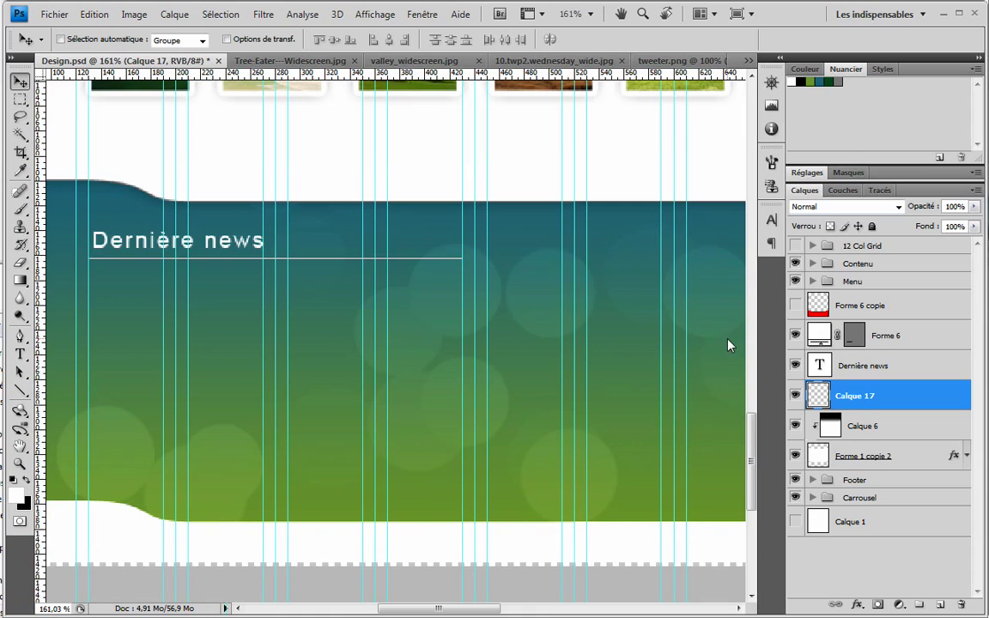
pyautogui.click(885, 335)
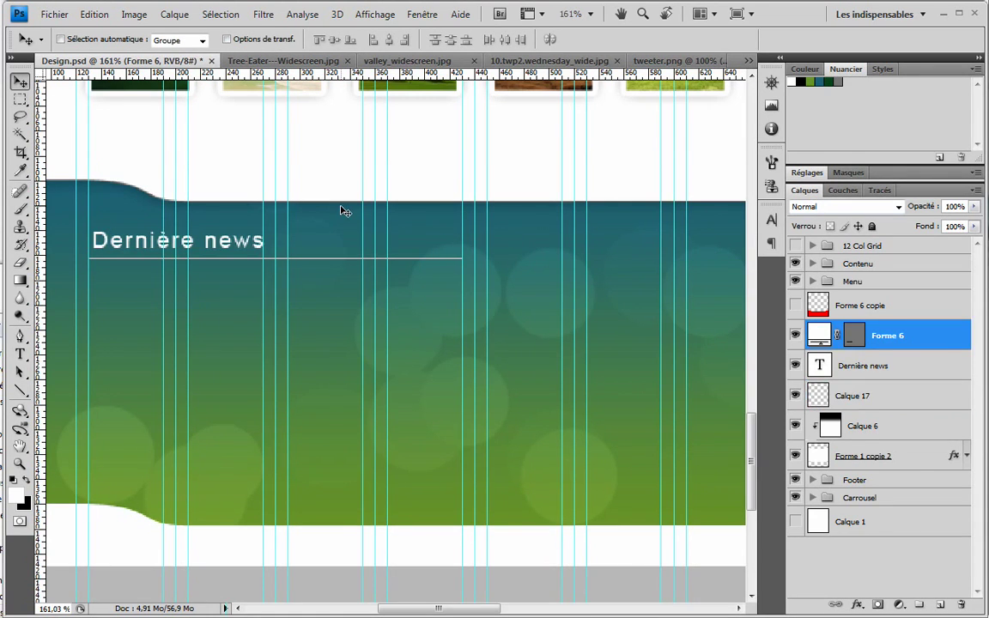
pyautogui.press('Up')
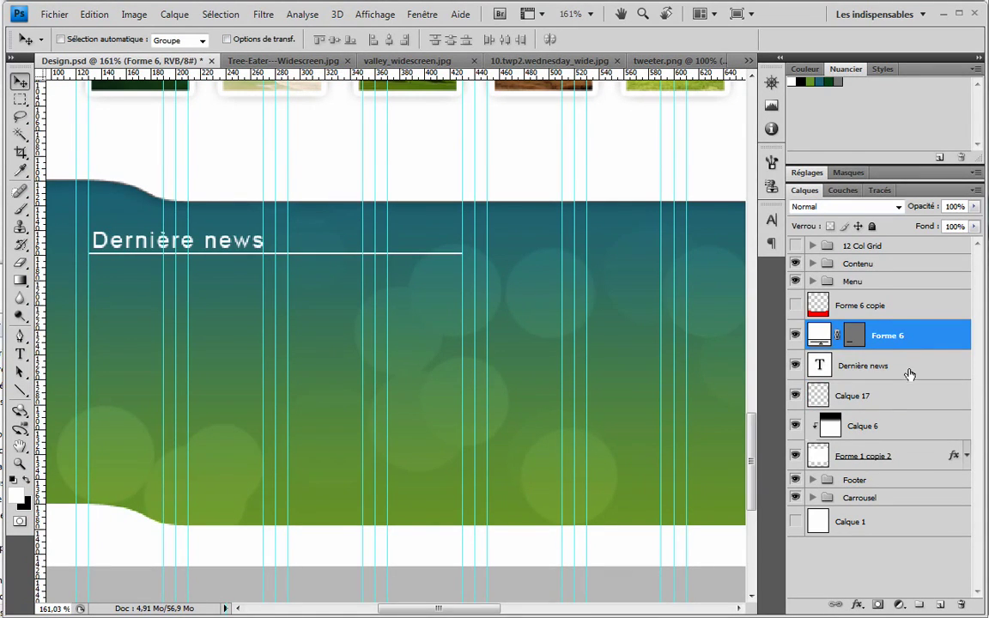
# Move the Forme 6, Dernière news and Calque 17 layers into the Footer group and expand the group
pyautogui.keyDown('shift'); pyautogui.click(866, 366); pyautogui.keyUp('shift')
pyautogui.keyDown('shift'); pyautogui.click(893, 393); pyautogui.keyUp('shift')
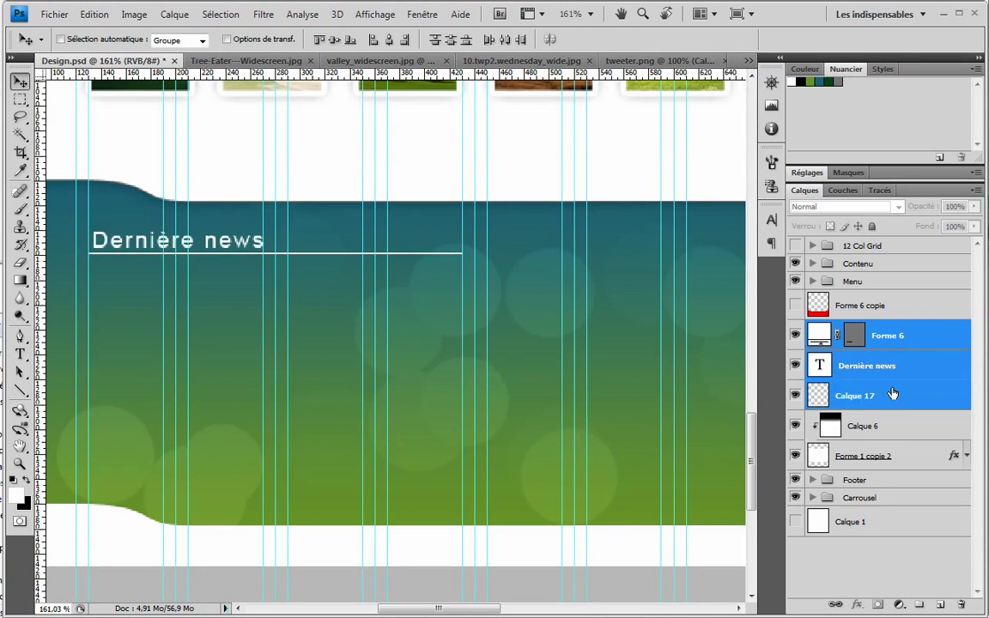
pyautogui.keyDown('shift'); pyautogui.click(867, 455); pyautogui.keyUp('shift')
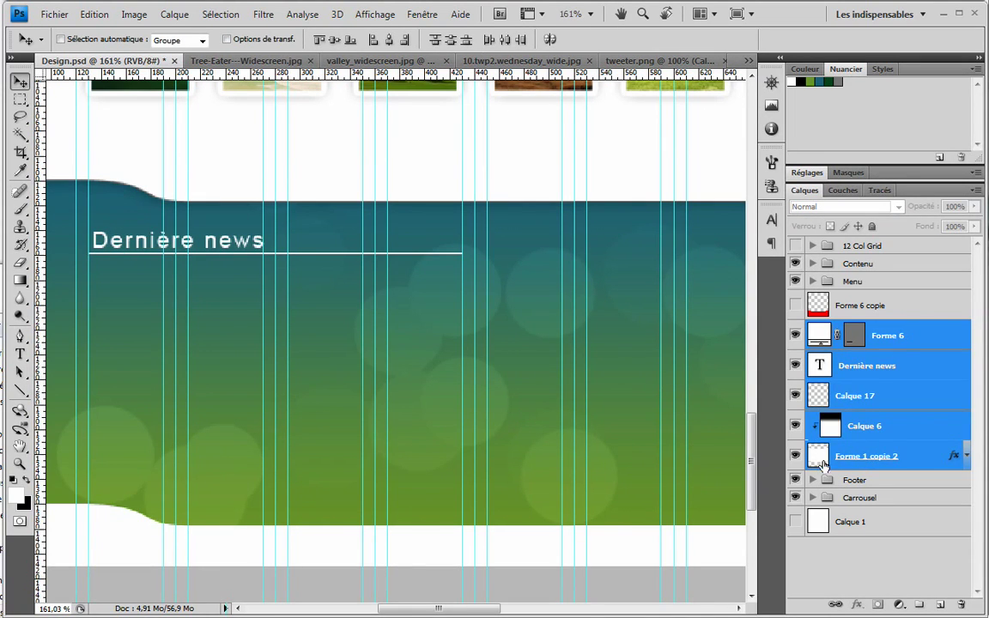
pyautogui.keyDown('shift'); pyautogui.click(859, 395); pyautogui.keyUp('shift')
pyautogui.moveTo(859, 396); pyautogui.dragTo(855, 479)
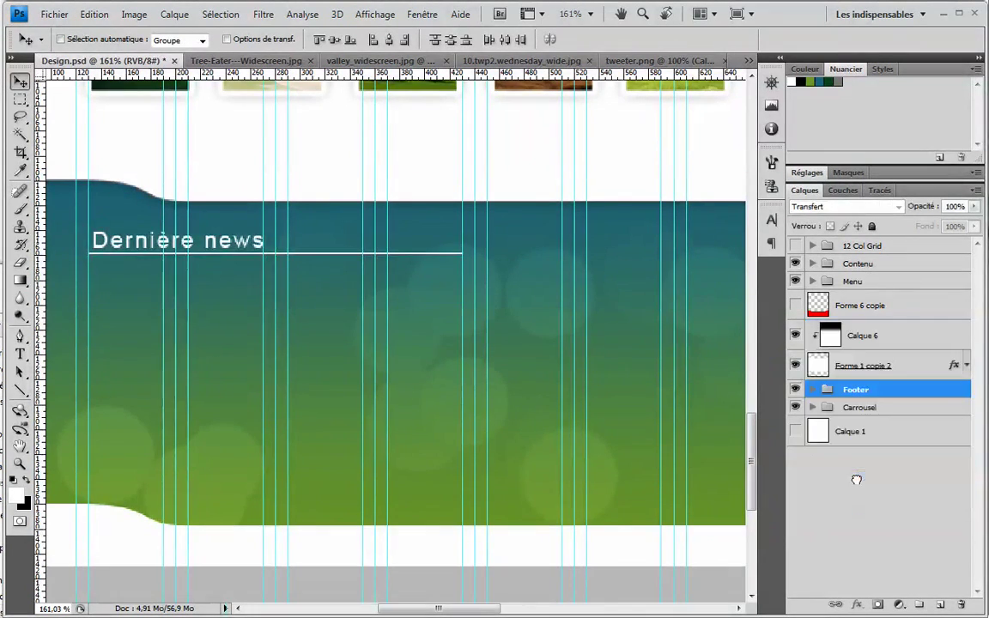
pyautogui.click(813, 390)
pyautogui.scroll(-1, 874, 444)
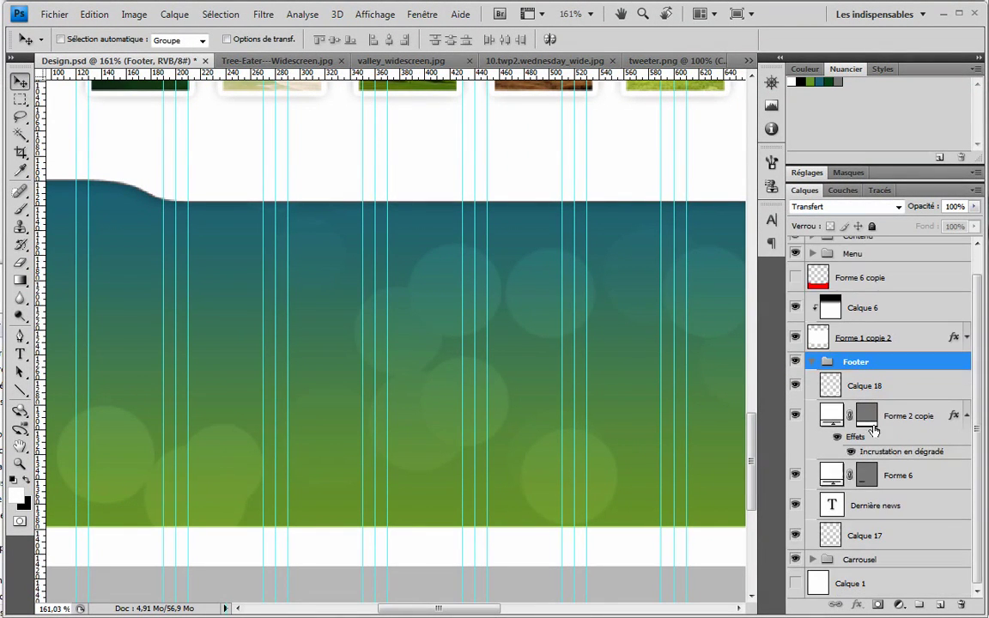
# Move the Forme 2 copie gradient layer out of the Footer group to just beneath Calque 17 and give it a green label
pyautogui.moveTo(904, 421); pyautogui.dragTo(860, 528)
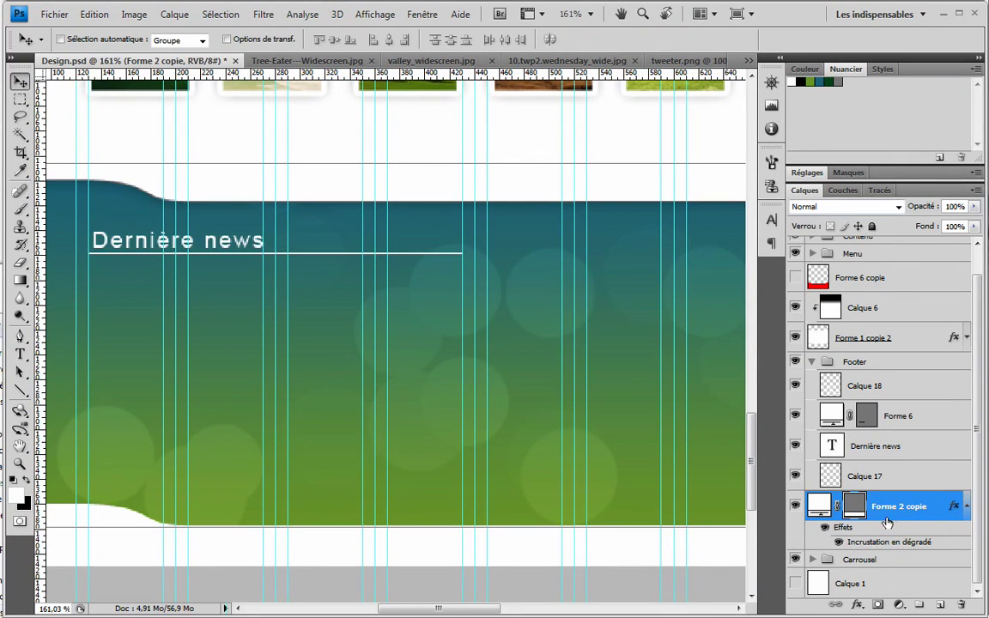
pyautogui.rightClick(795, 504)
pyautogui.press('Escape')
# Add a text box under the heading line with the lines "Article 1", "Encore un article", "Je ne sais pas quoi faire" and "Ouverture du site"
pyautogui.click(825, 476)
pyautogui.click(796, 477)
pyautogui.click(796, 476)
pyautogui.click(20, 356)
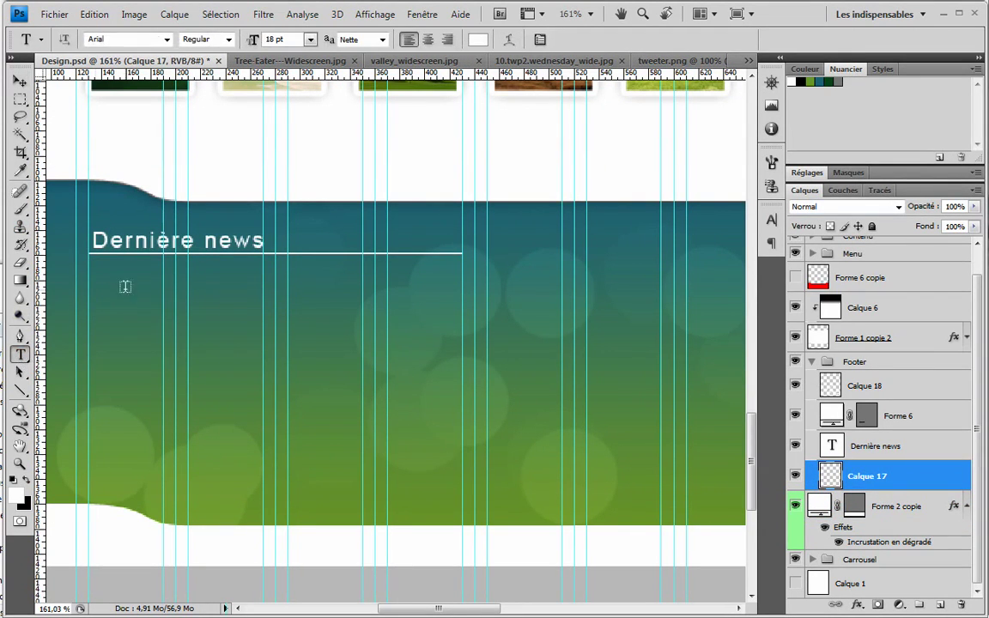
pyautogui.moveTo(176, 281); pyautogui.dragTo(459, 461)
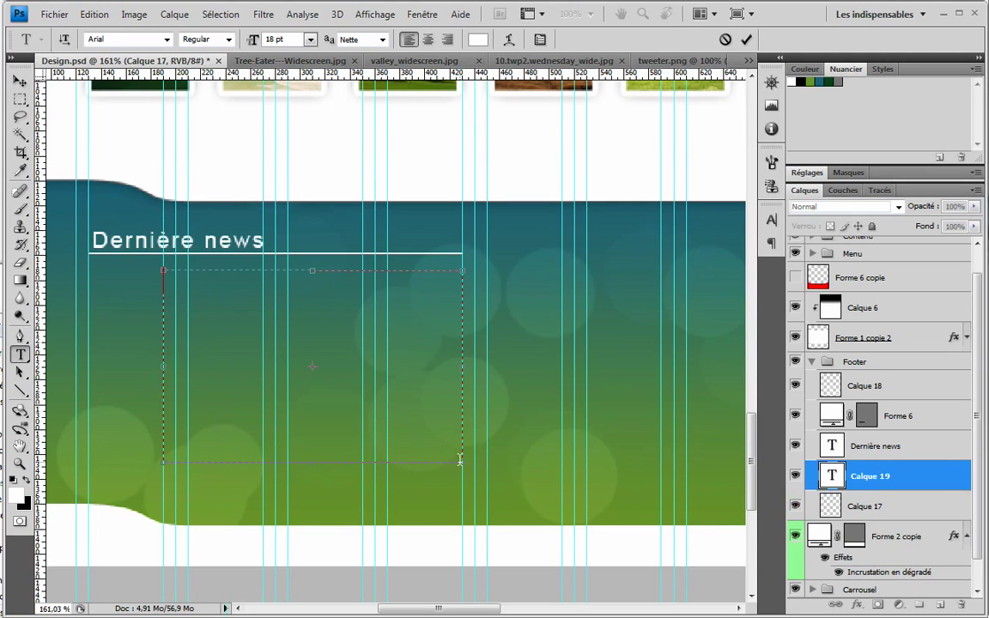
pyautogui.write('Article')
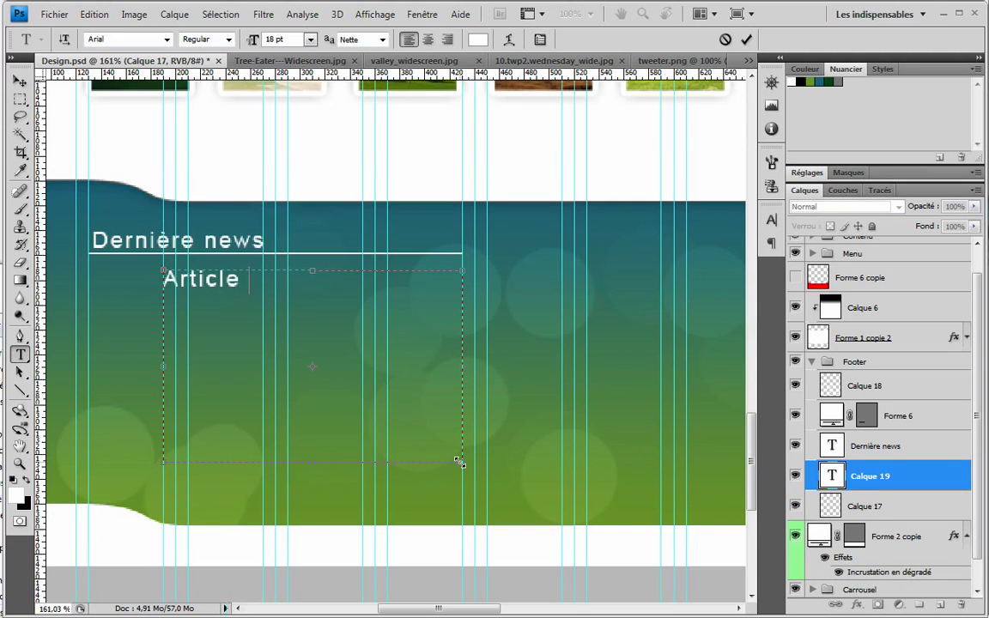
pyautogui.write('Encore un article')
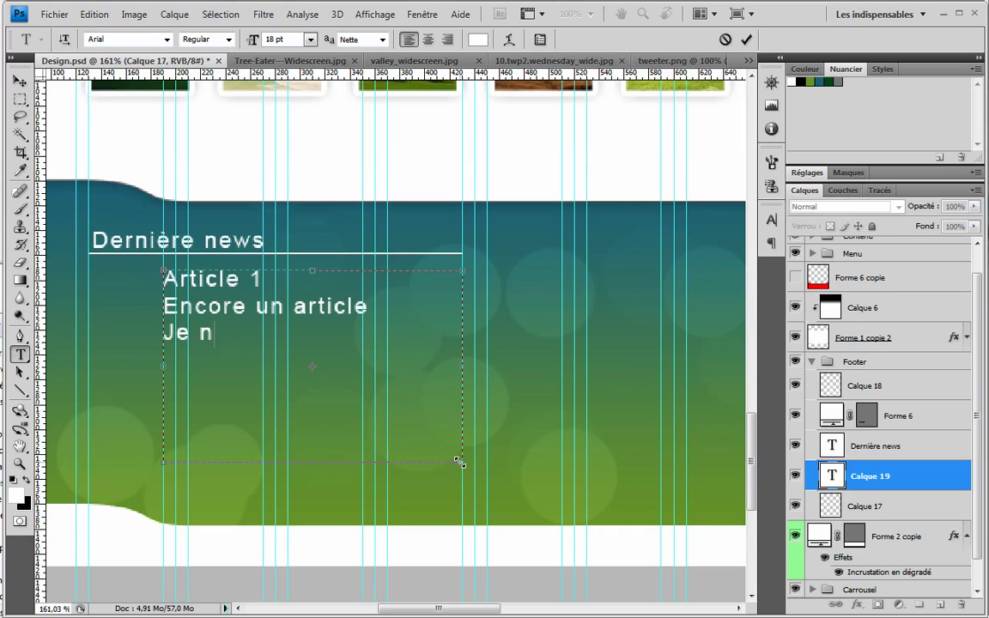
pyautogui.write('is pas quoi faire')
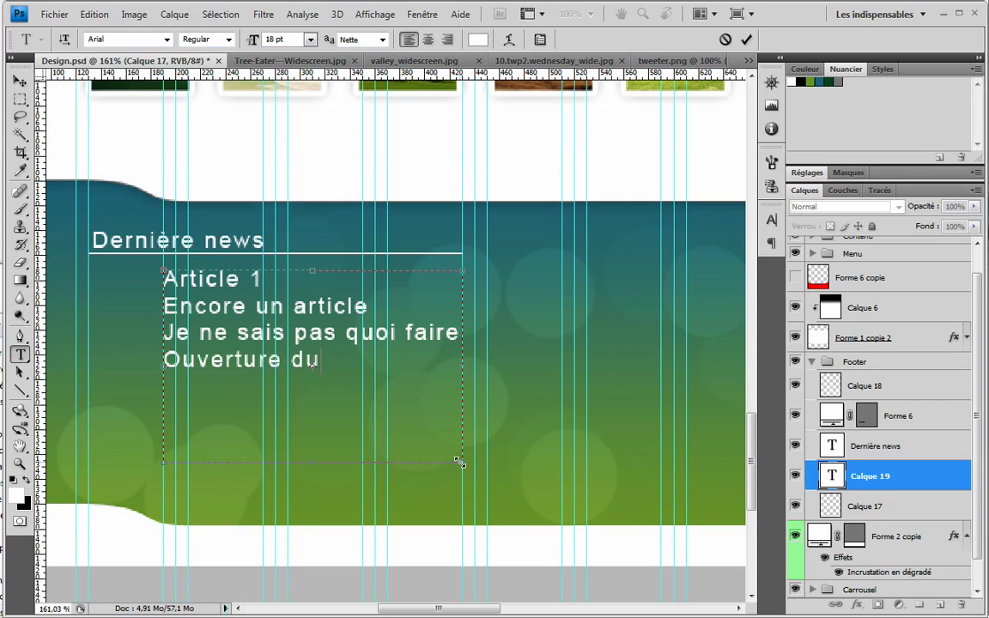
# Set the line spacing of all four article lines to 24 pt and commit the text
pyautogui.hotkey('ctrl', 'a')
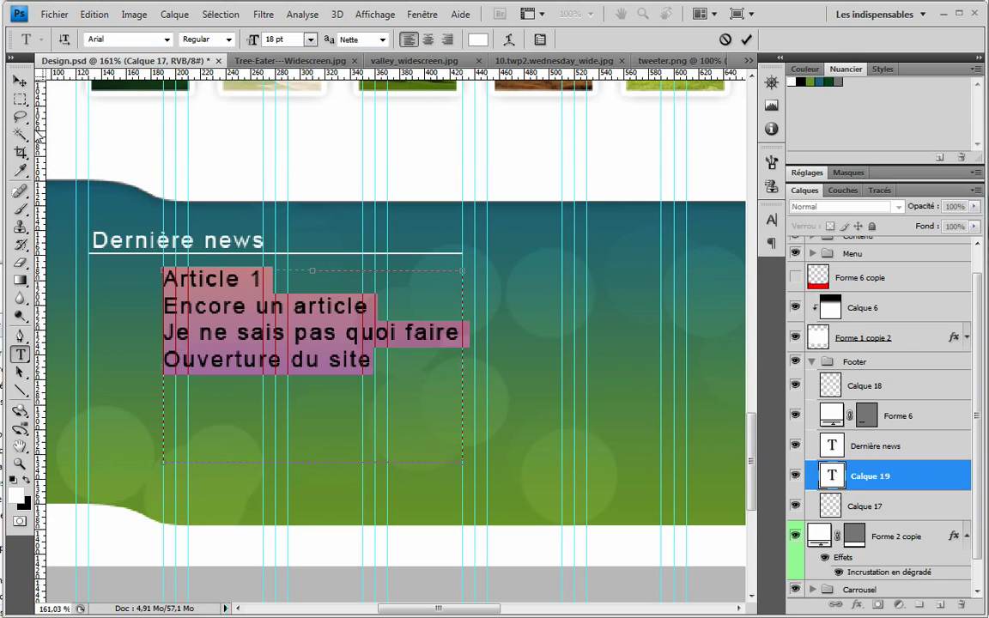
pyautogui.click(775, 133)
pyautogui.click(774, 133)
pyautogui.click(774, 245)
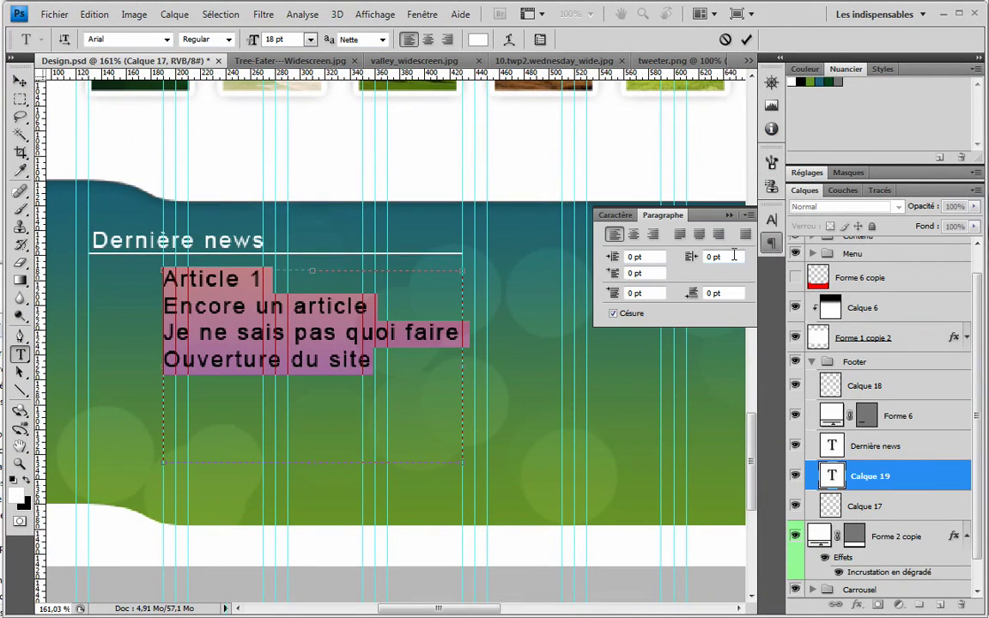
pyautogui.click(615, 214)
pyautogui.click(742, 256)
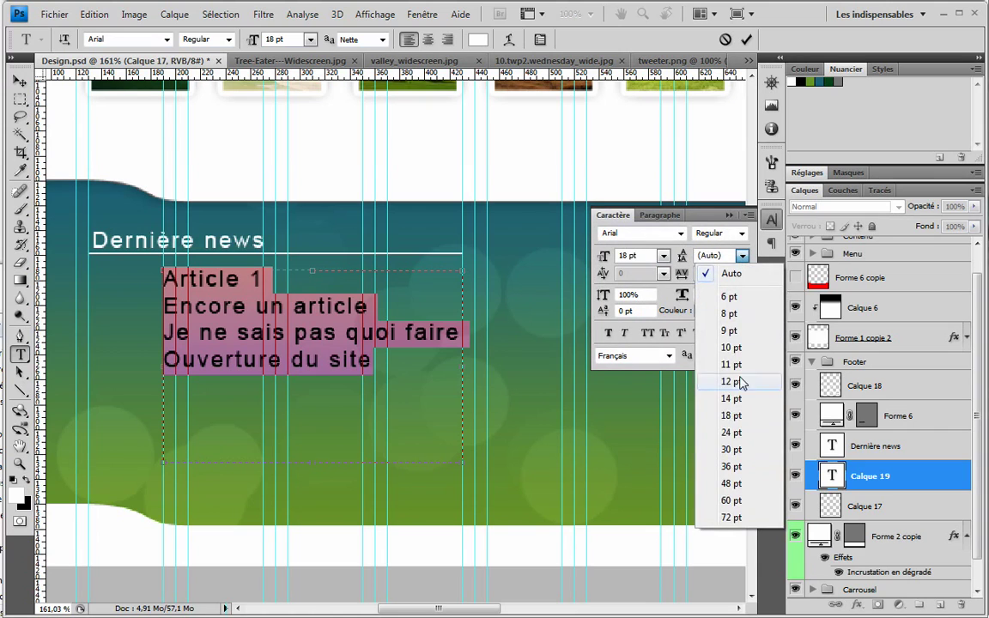
pyautogui.click(715, 389)
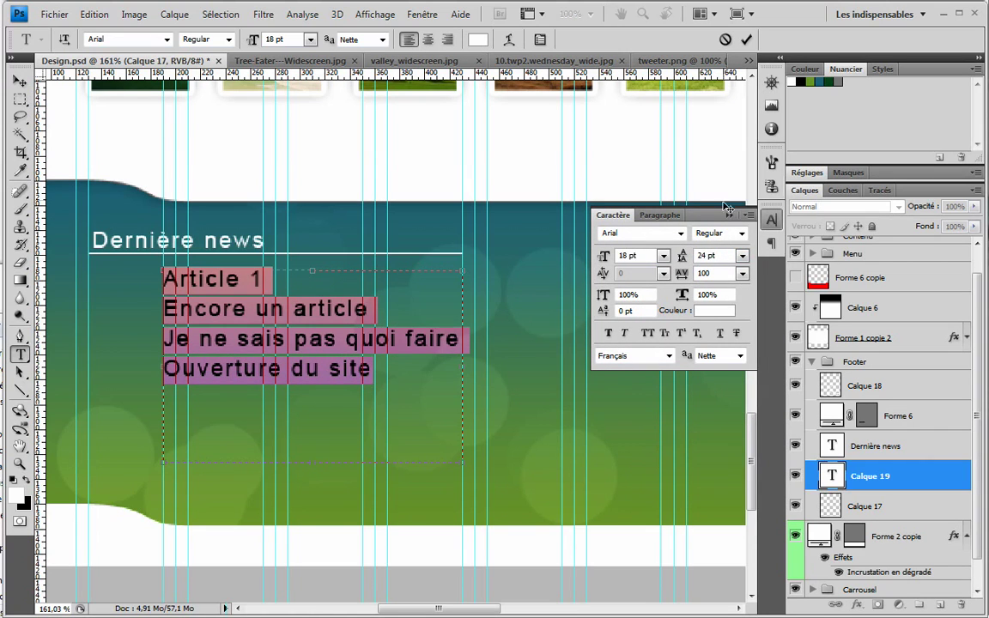
pyautogui.click(772, 216)
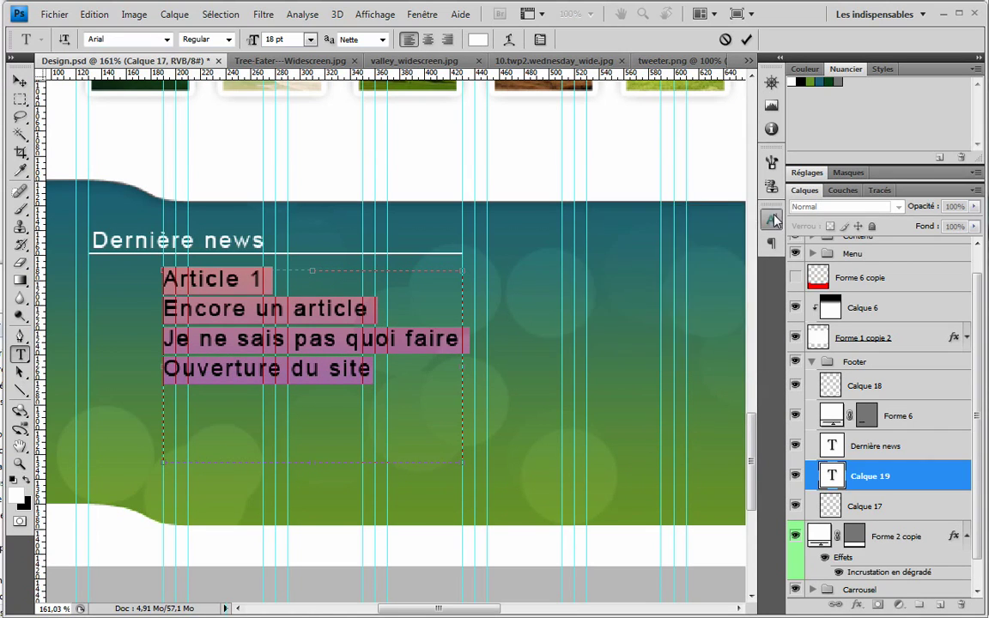
pyautogui.hotkey('ctrl', 'Return')
# Draw a white three-sided polygon about 6 px wide as a bullet before "Article 1", pointing toward the text
pyautogui.press('v')
pyautogui.press('z')
pyautogui.moveTo(104, 239); pyautogui.dragTo(242, 401)
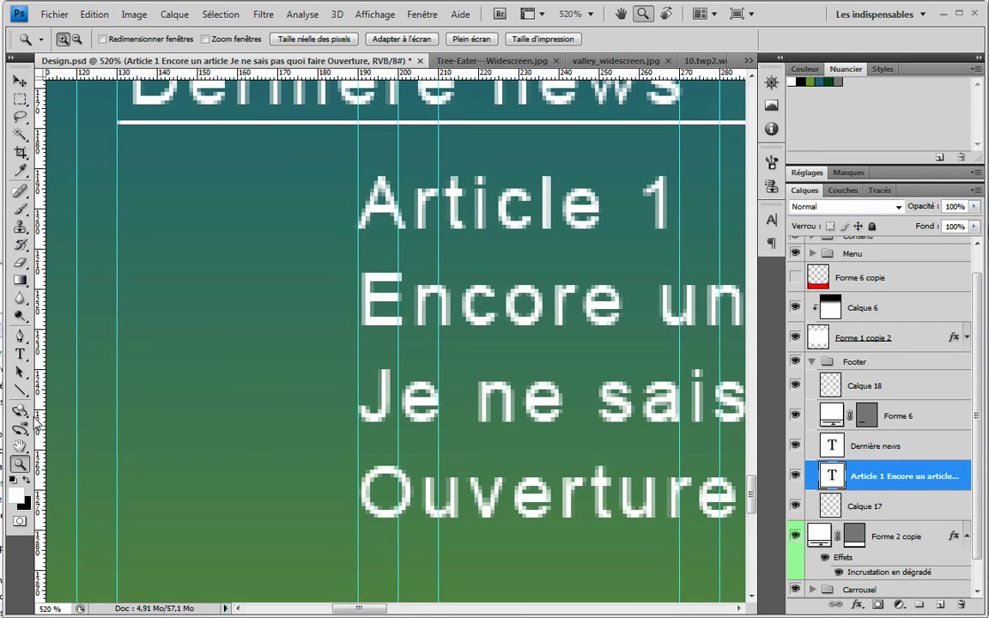
pyautogui.moveTo(20, 389); pyautogui.dragTo(70, 417)
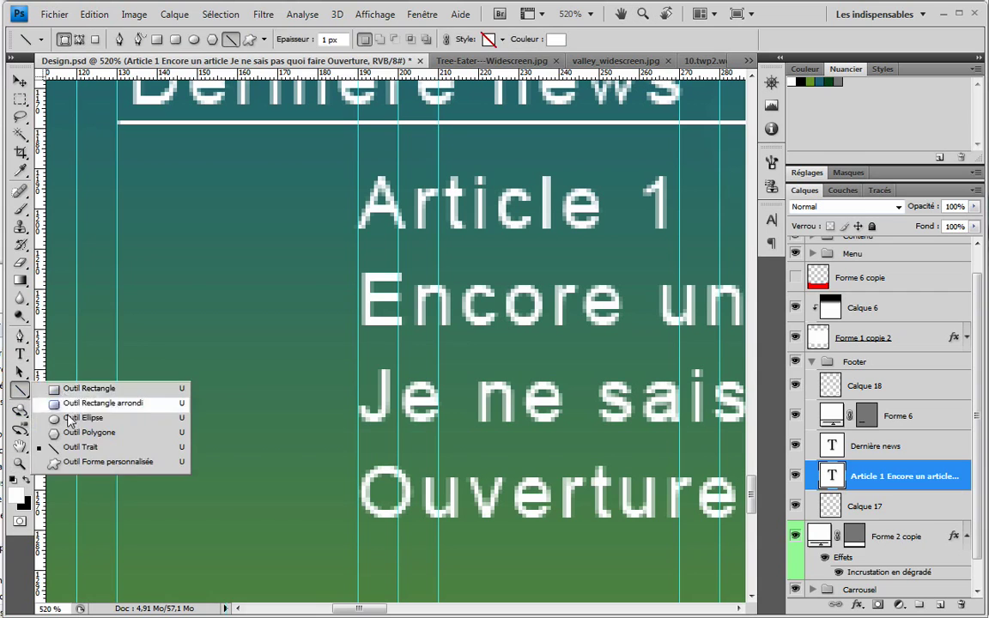
pyautogui.click(86, 432)
pyautogui.moveTo(306, 207); pyautogui.dragTo(324, 207)
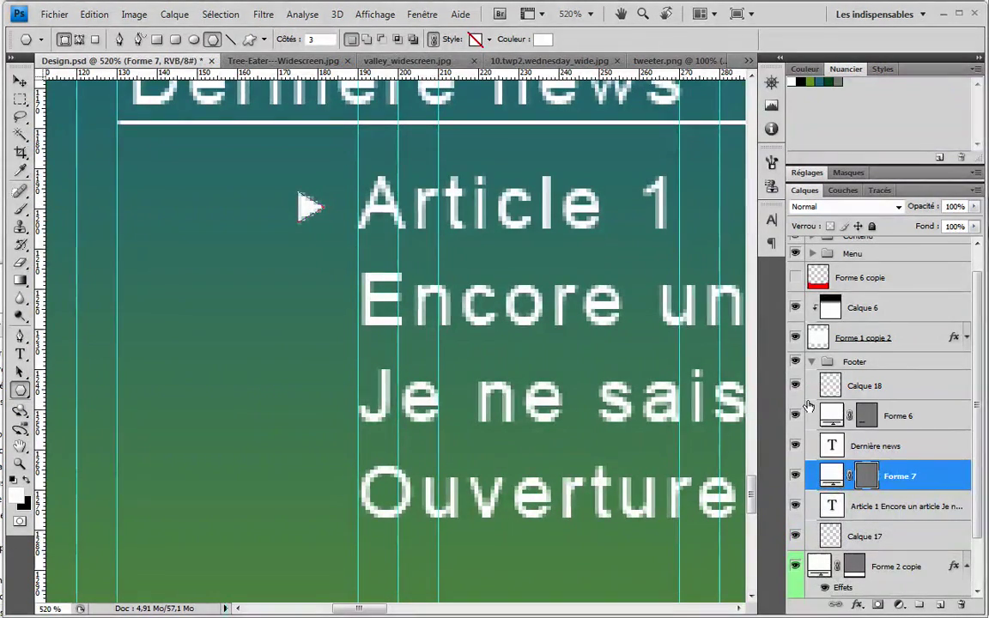
# Lower the triangle bullet's opacity to 80% and shift it slightly closer to "Article 1"
pyautogui.click(954, 206)
pyautogui.write('80')
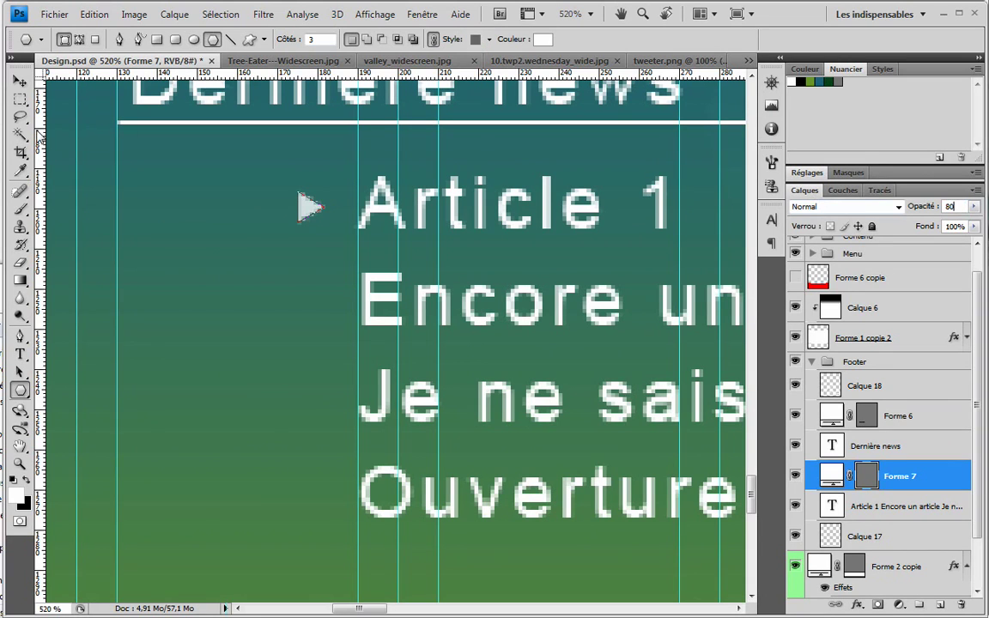
pyautogui.click(25, 82)
pyautogui.moveTo(296, 203); pyautogui.dragTo(303, 205)
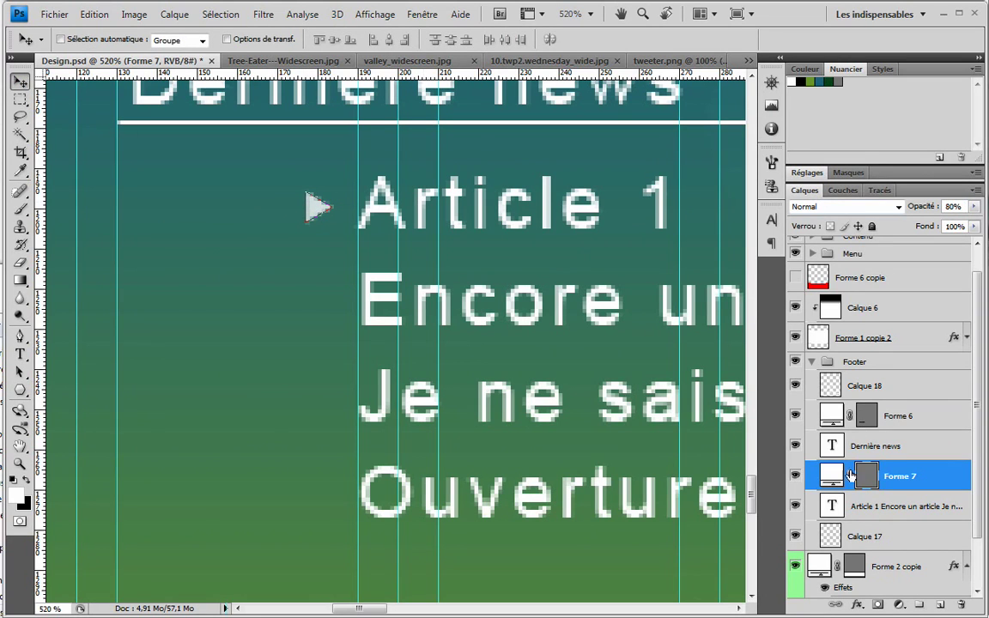
# Duplicate the triangle bullet three times, placing one copy before each of the remaining article lines
pyautogui.rightClick(850, 475)
pyautogui.click(932, 165)
pyautogui.press('Return')
pyautogui.moveTo(344, 221); pyautogui.dragTo(335, 314)
pyautogui.rightClick(845, 495)
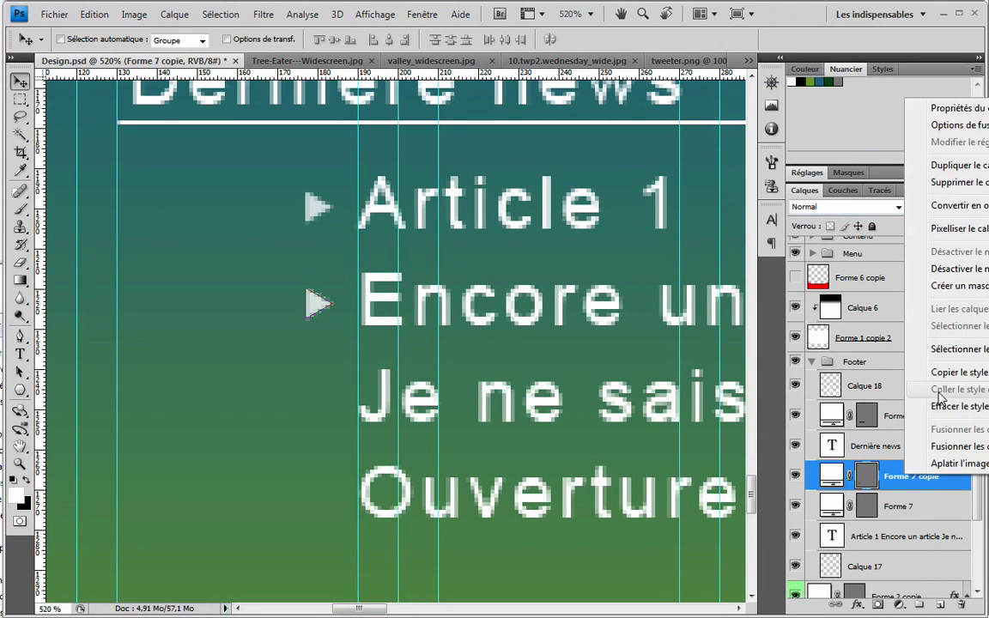
pyautogui.click(931, 165)
pyautogui.press('Return')
pyautogui.moveTo(310, 311); pyautogui.dragTo(311, 400)
pyautogui.rightClick(845, 474)
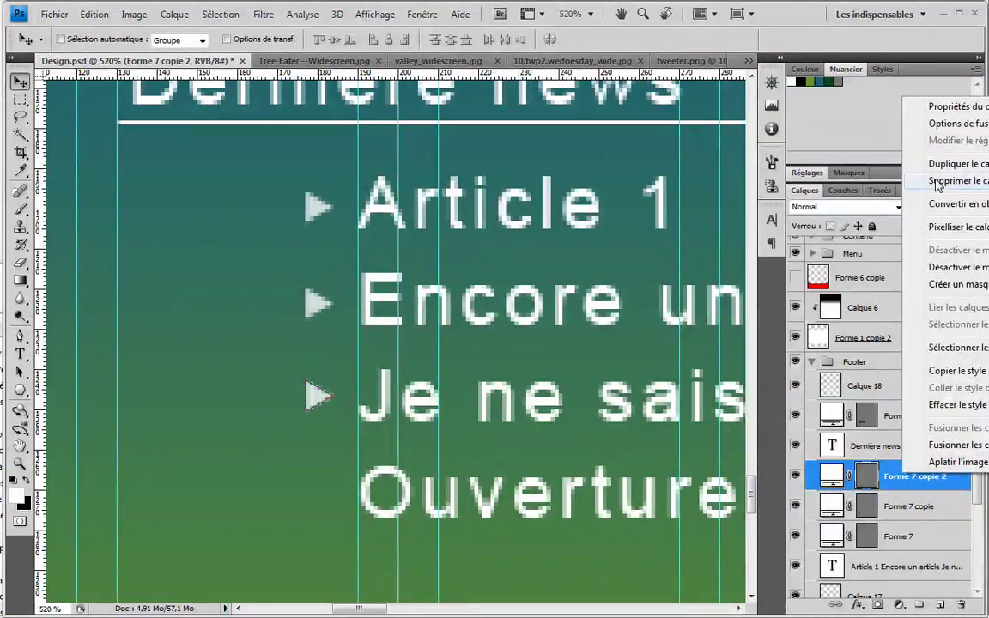
pyautogui.click(932, 164)
pyautogui.press('Return')
pyautogui.moveTo(340, 415); pyautogui.dragTo(341, 506)
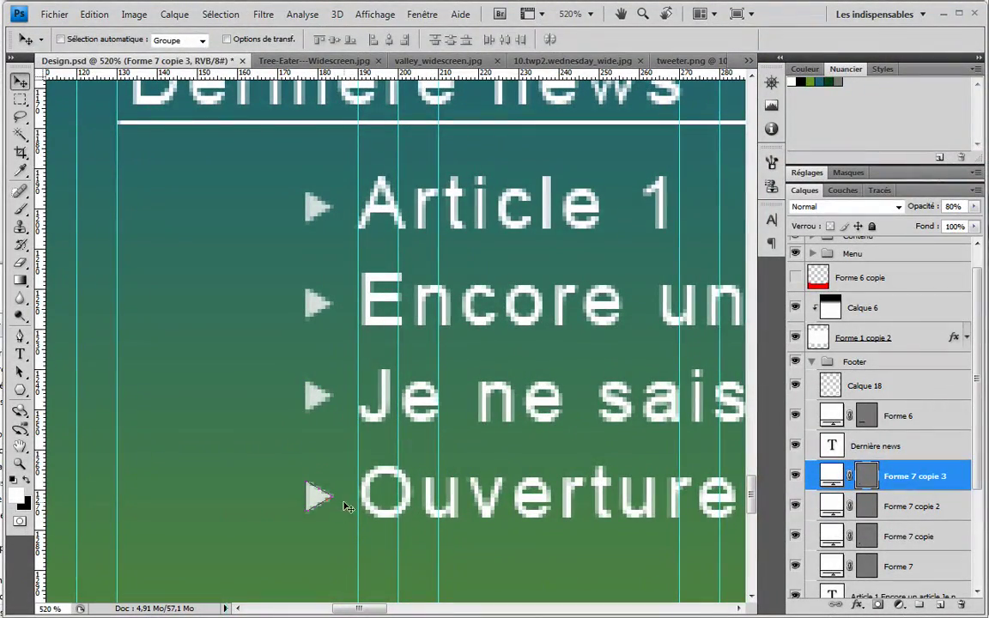
# Hide the guides and review the footer with its bulleted news list at 100% zoom
pyautogui.press('z')
pyautogui.keyDown('alt'); pyautogui.click(657, 248); pyautogui.keyUp('alt')
pyautogui.keyDown('alt'); pyautogui.click(657, 248); pyautogui.keyUp('alt')
pyautogui.keyDown('alt'); pyautogui.click(655, 260); pyautogui.keyUp('alt')
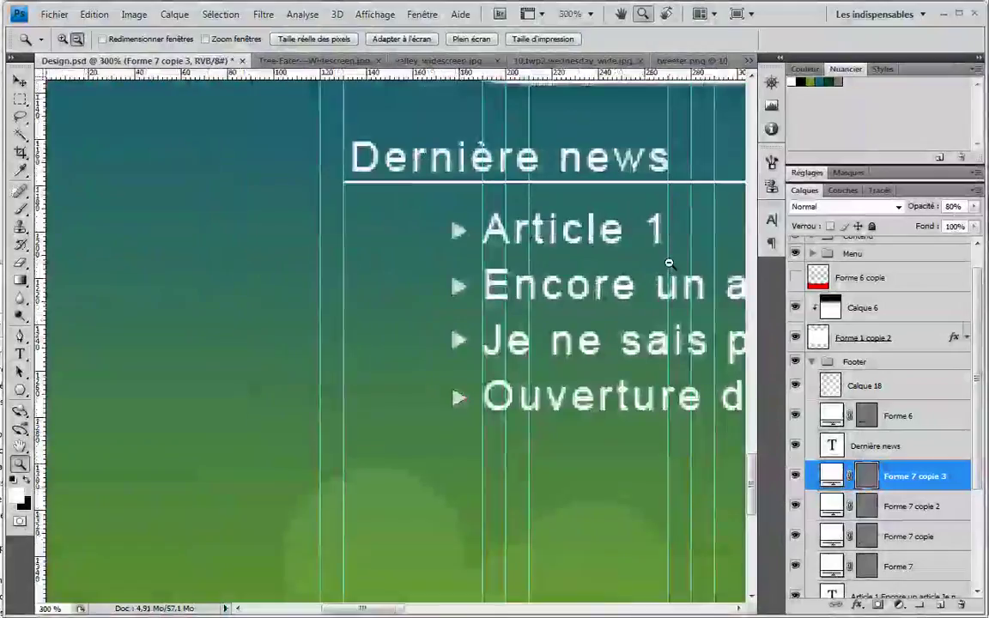
pyautogui.keyDown('alt'); pyautogui.click(662, 263); pyautogui.keyUp('alt')
pyautogui.keyDown('alt'); pyautogui.click(666, 377); pyautogui.keyUp('alt')
pyautogui.keyDown('alt'); pyautogui.click(562, 355); pyautogui.keyUp('alt')
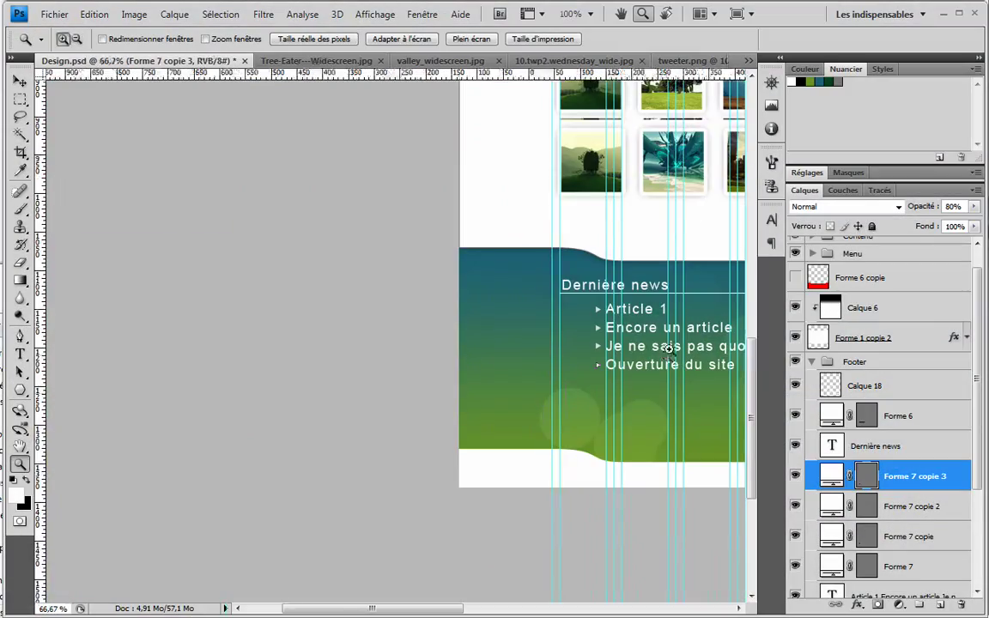
pyautogui.hotkey('ctrl', ';')
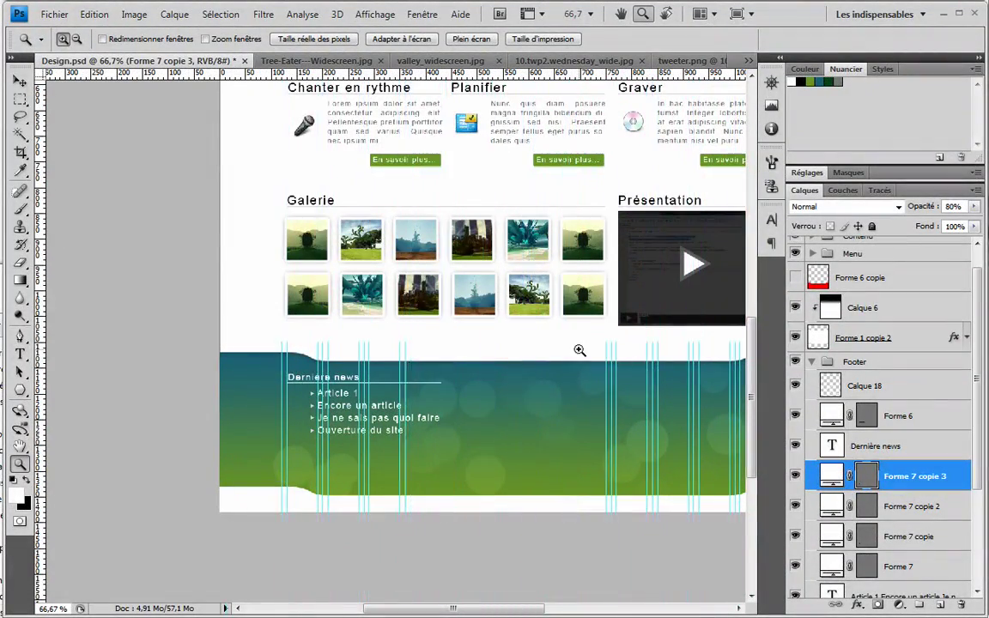
pyautogui.moveTo(580, 349); pyautogui.dragTo(544, 383)
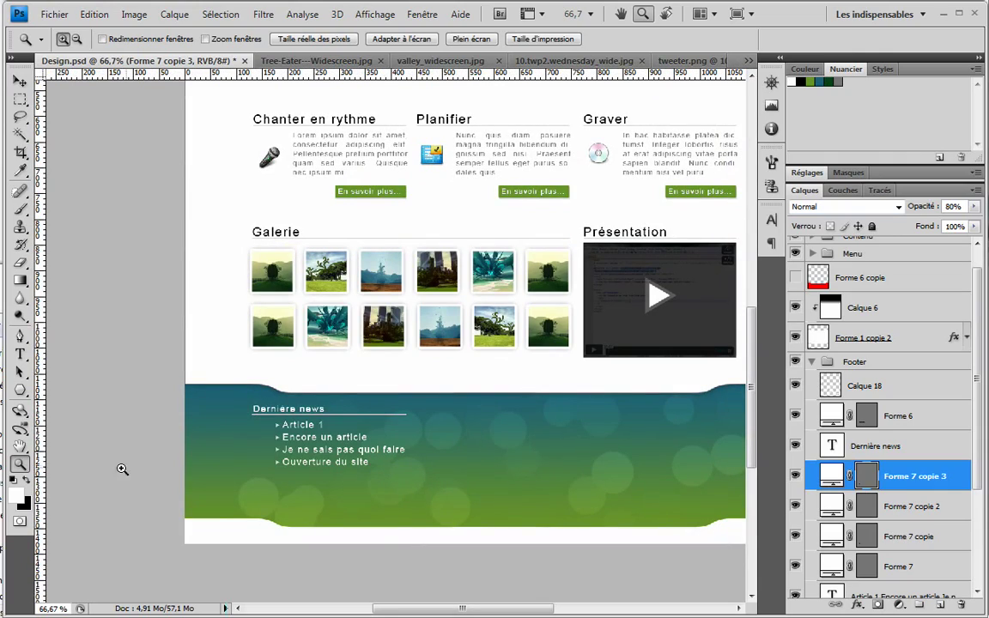
pyautogui.hotkey('ctrl', '+')
pyautogui.moveTo(365, 434); pyautogui.dragTo(341, 422)
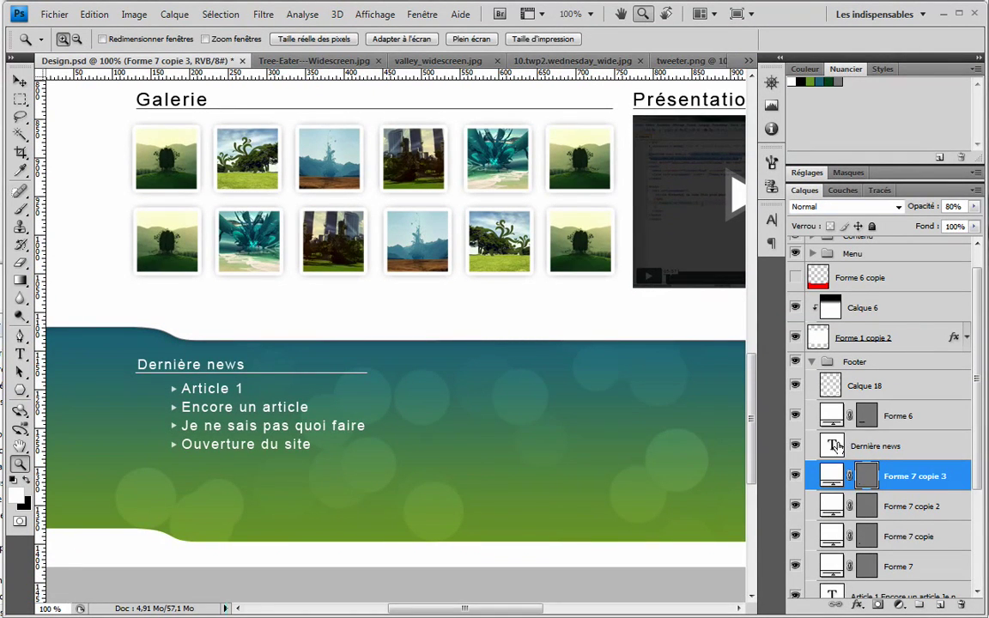
pyautogui.doubleClick(833, 446)
pyautogui.press('Escape')
pyautogui.press('z')
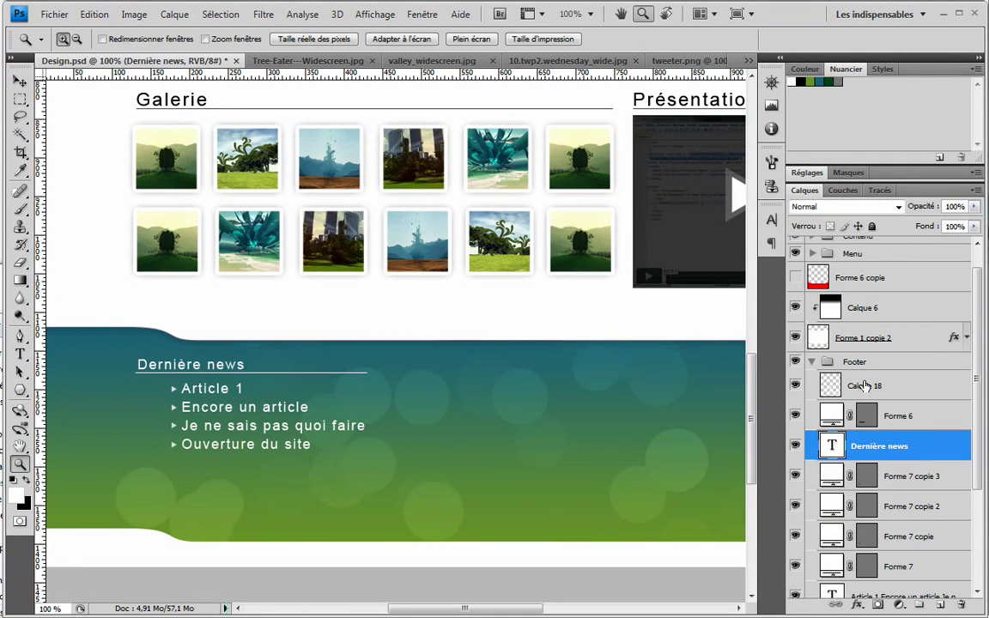
pyautogui.click(810, 363)
pyautogui.click(813, 391)
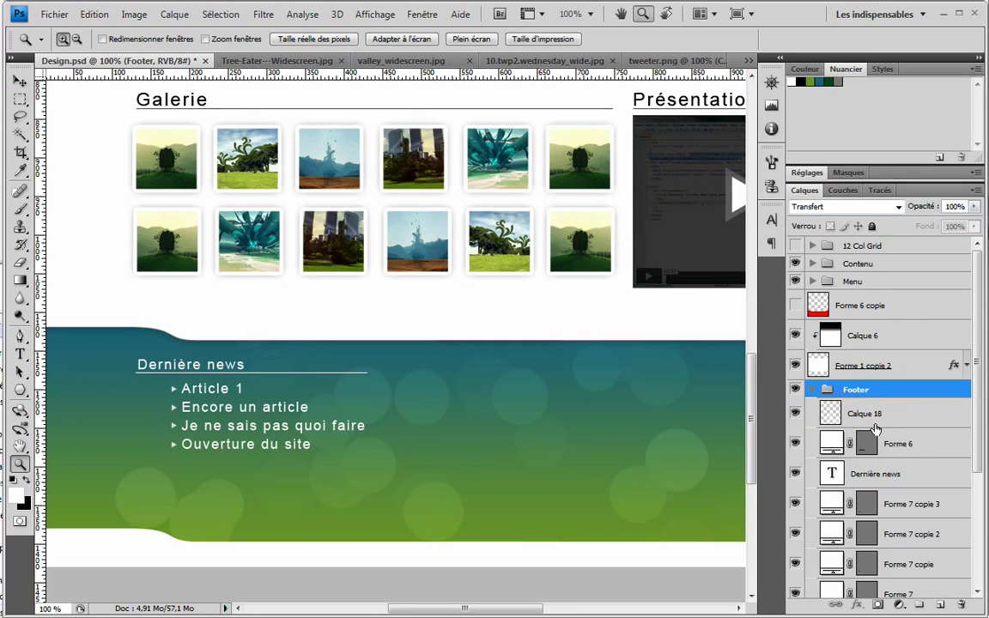
# Group the Dernière news heading, the four Forme 7 bullet layers and the article text layer inside the Footer group
pyautogui.click(854, 441)
pyautogui.click(849, 474)
pyautogui.scroll(-2, 891, 471)
pyautogui.scroll(-1, 892, 472)
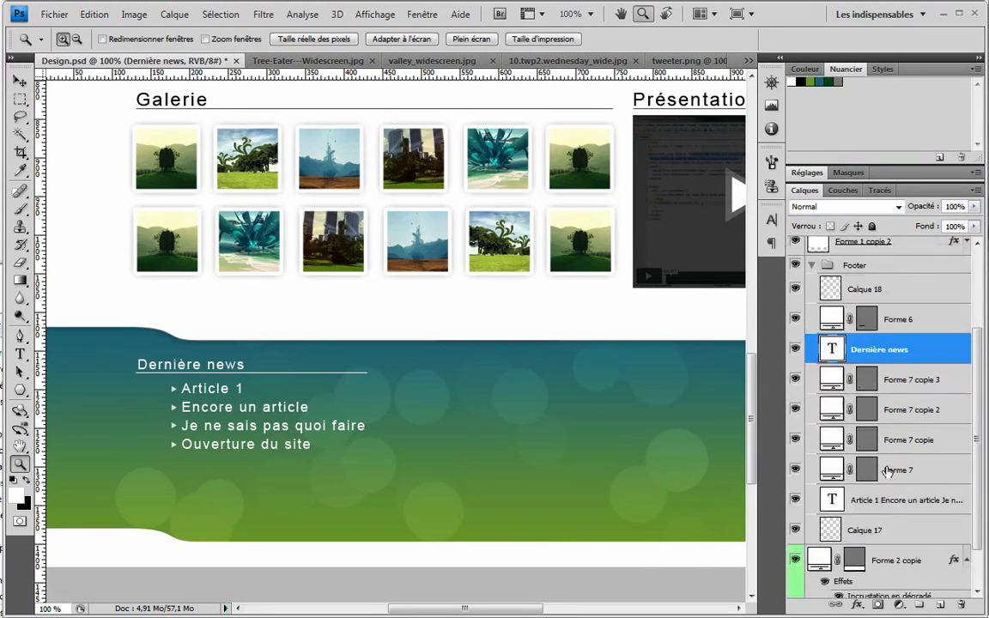
pyautogui.keyDown('shift'); pyautogui.click(893, 505); pyautogui.keyUp('shift')
pyautogui.hotkey('ctrl', 'g')
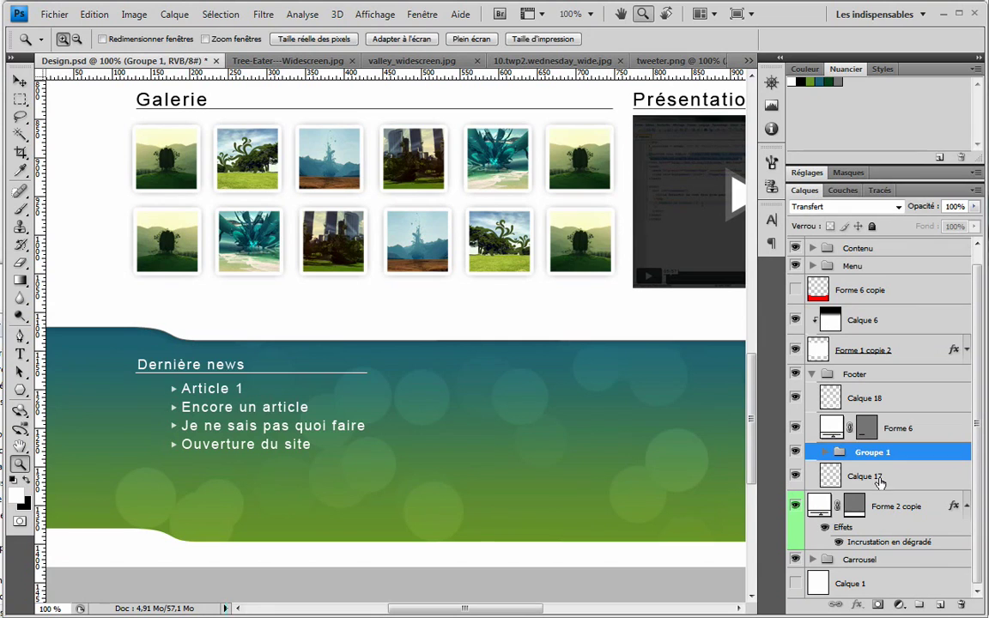
# Expand Groupe 1 and set the font size of the article list text to 14 pt
pyautogui.click(832, 452)
pyautogui.scroll(-2, 876, 533)
pyautogui.doubleClick(845, 557)
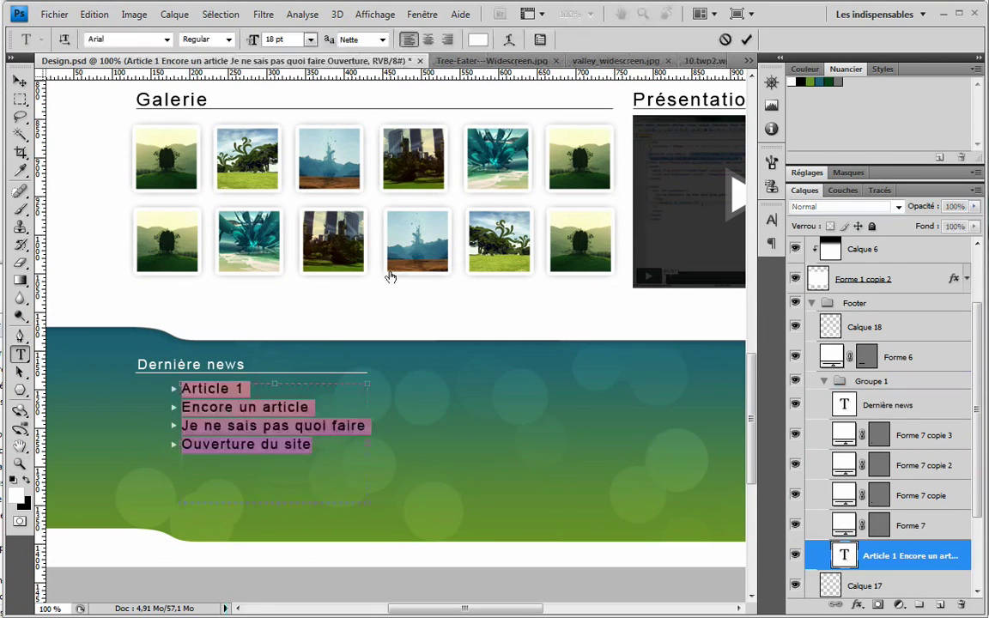
pyautogui.write('14')
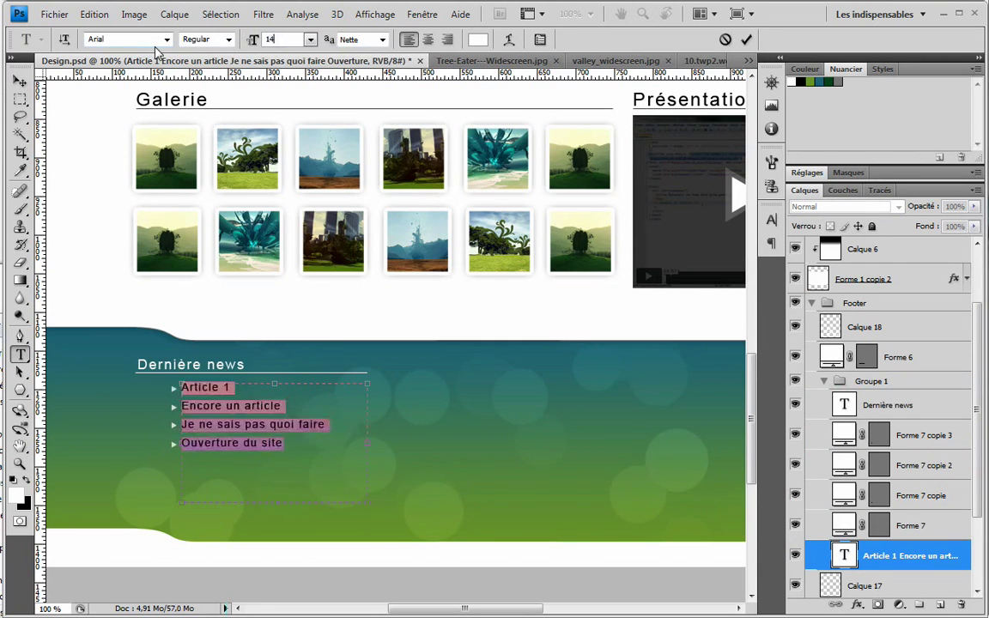
pyautogui.click(17, 79)
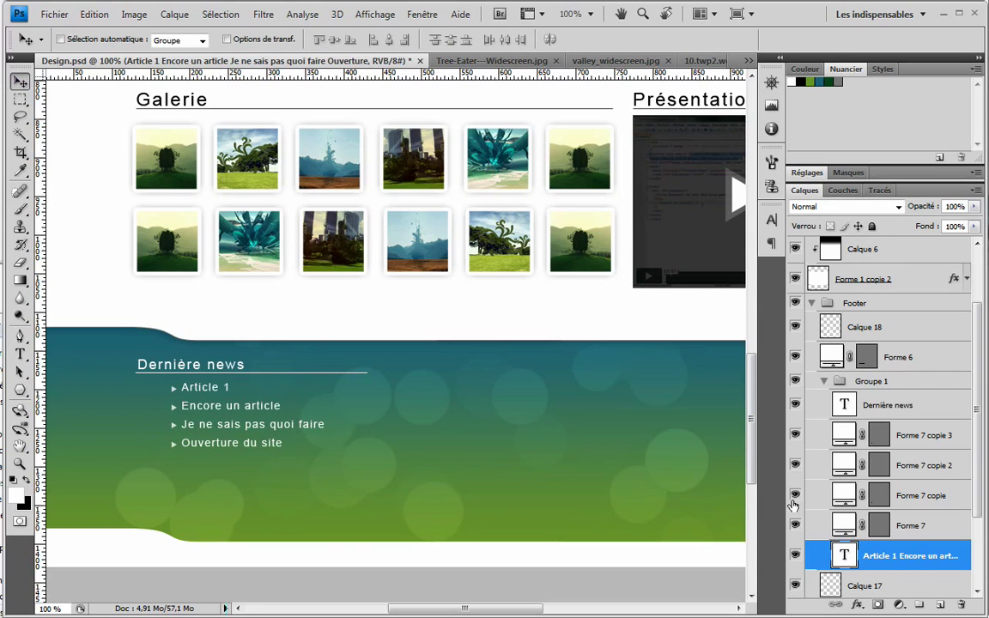
# Set the line spacing of the whole article list text to 18 pt
pyautogui.doubleClick(842, 554)
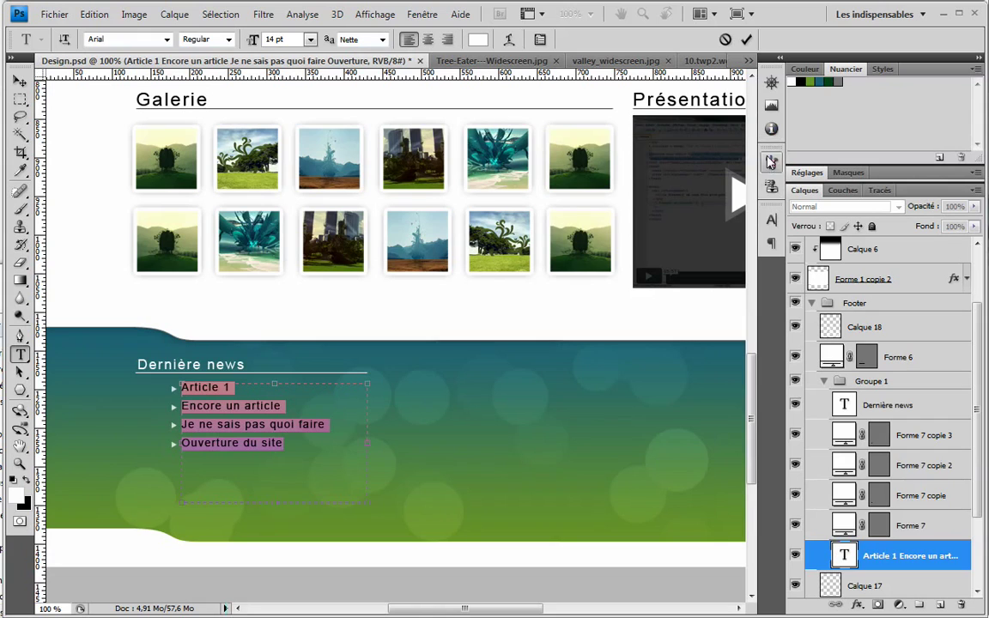
pyautogui.click(772, 129)
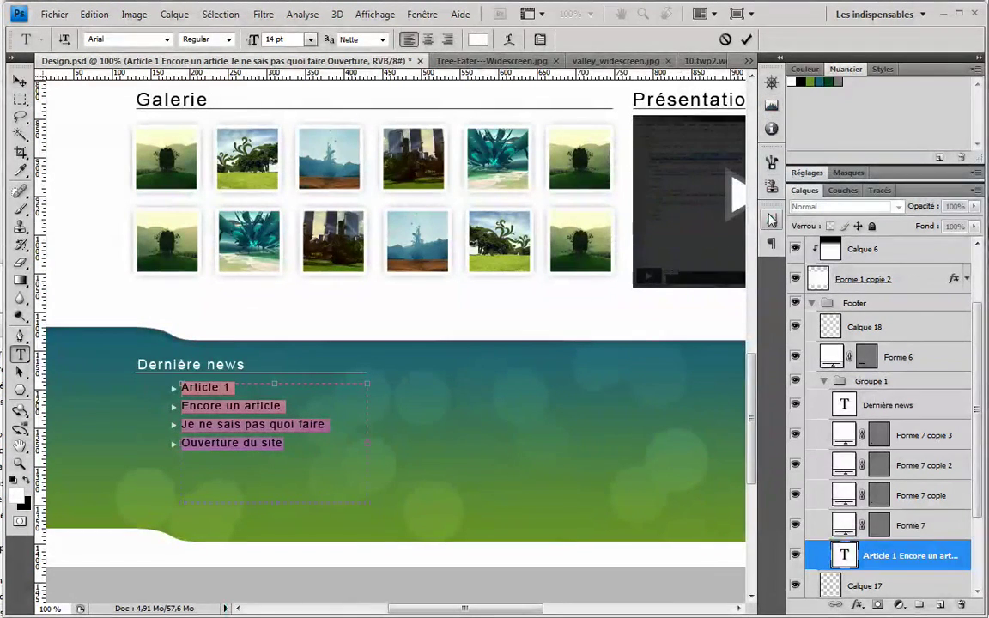
pyautogui.click(772, 244)
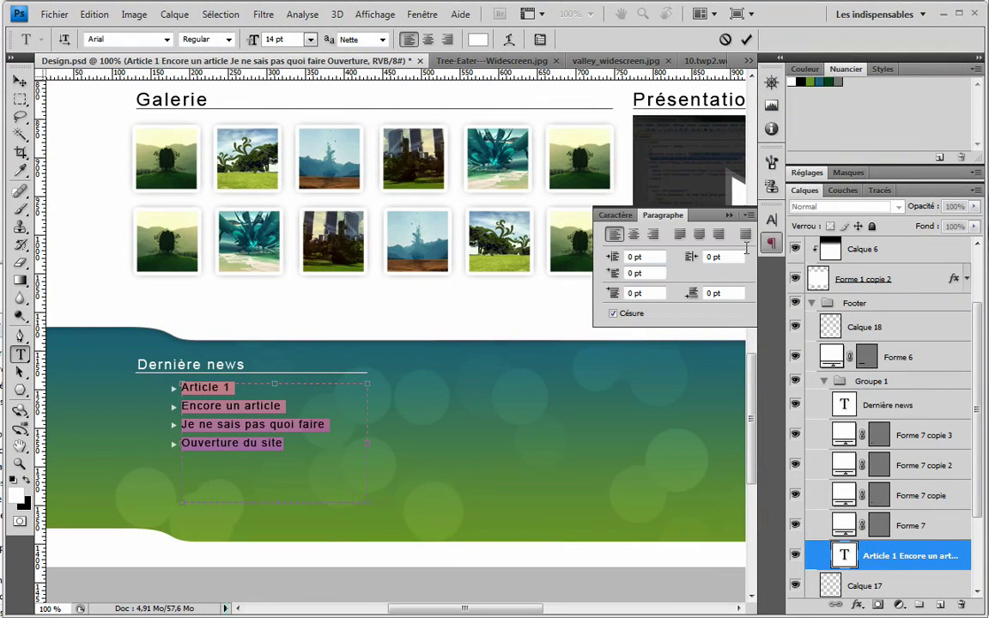
pyautogui.click(615, 215)
pyautogui.click(742, 256)
pyautogui.click(731, 415)
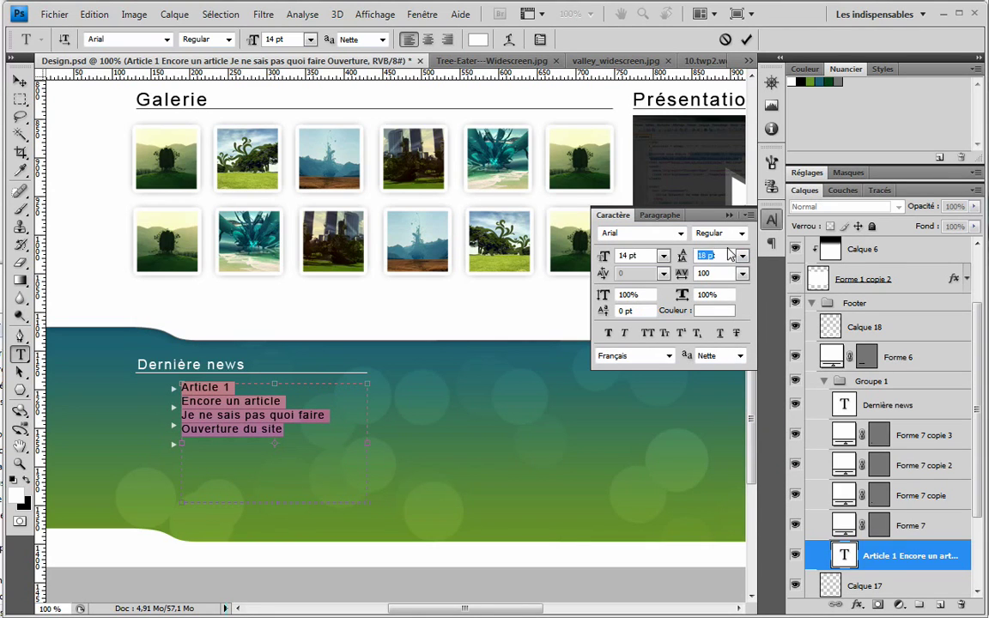
# Set the line spacing of the article list text to 22 pt and commit the edit
pyautogui.write('20')
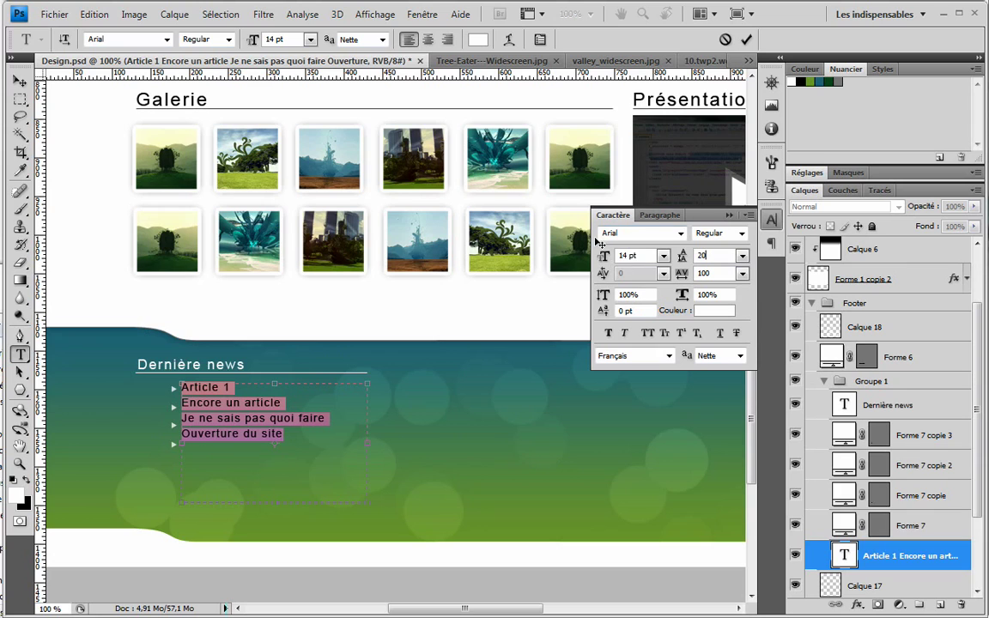
pyautogui.press('Up')
pyautogui.press('Up')
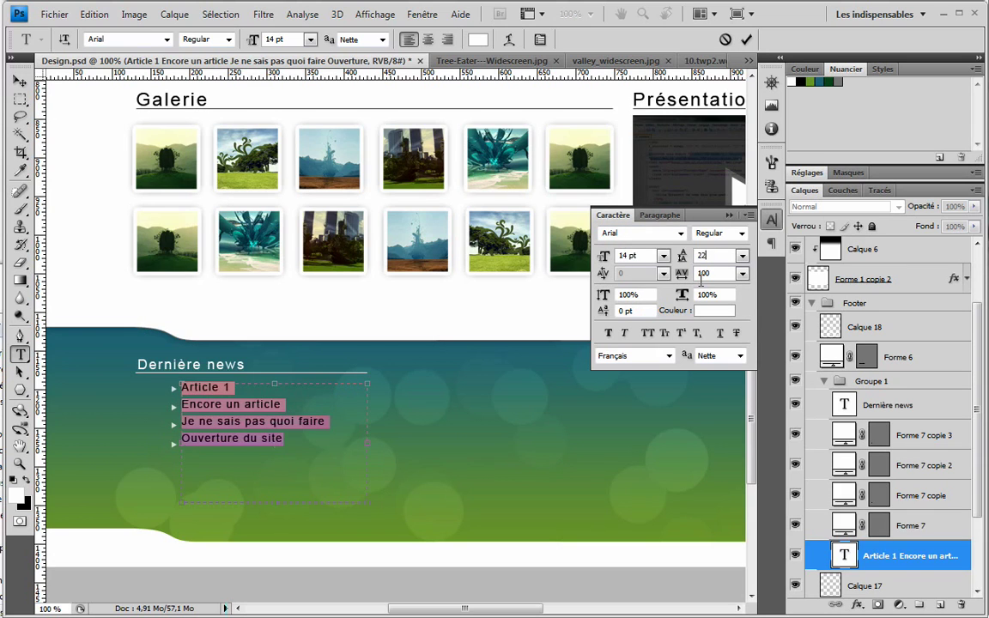
pyautogui.click(19, 79)
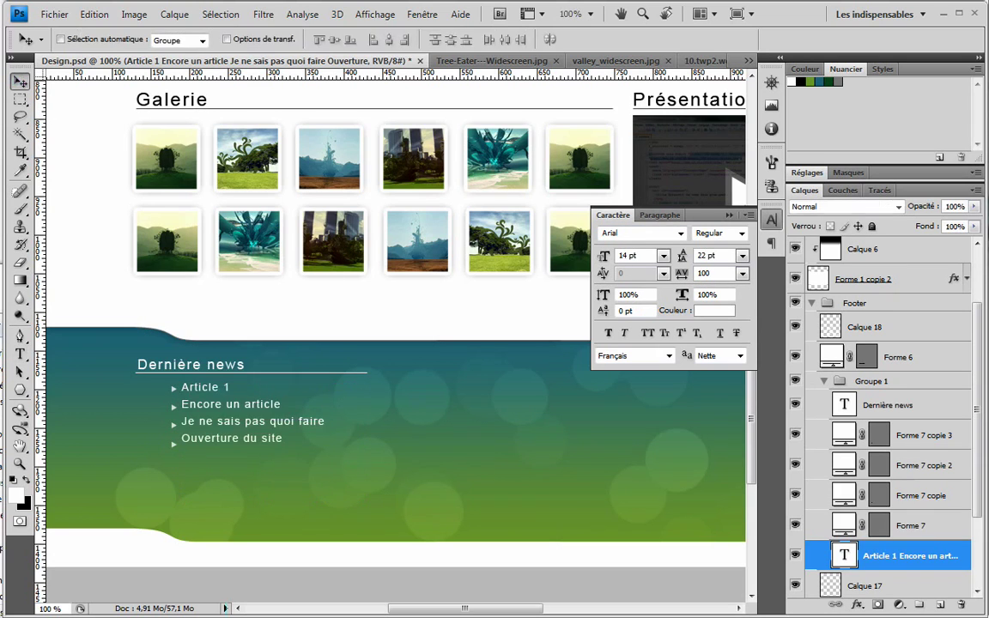
# Shift the Forme 7 bullet layers vertically so each one lines up with its article line under Dernière news
pyautogui.click(927, 529)
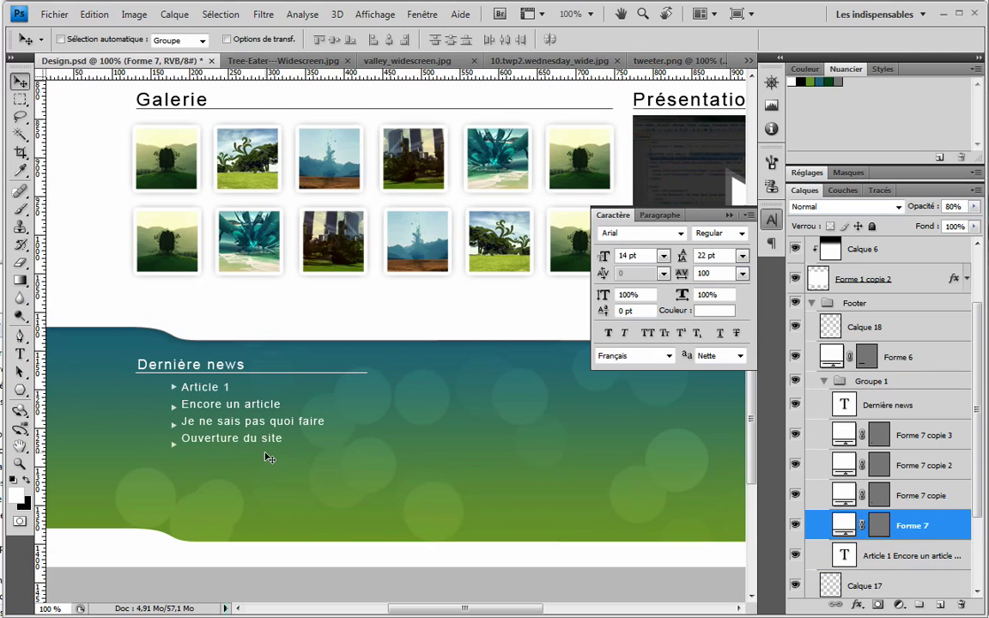
pyautogui.click(906, 496)
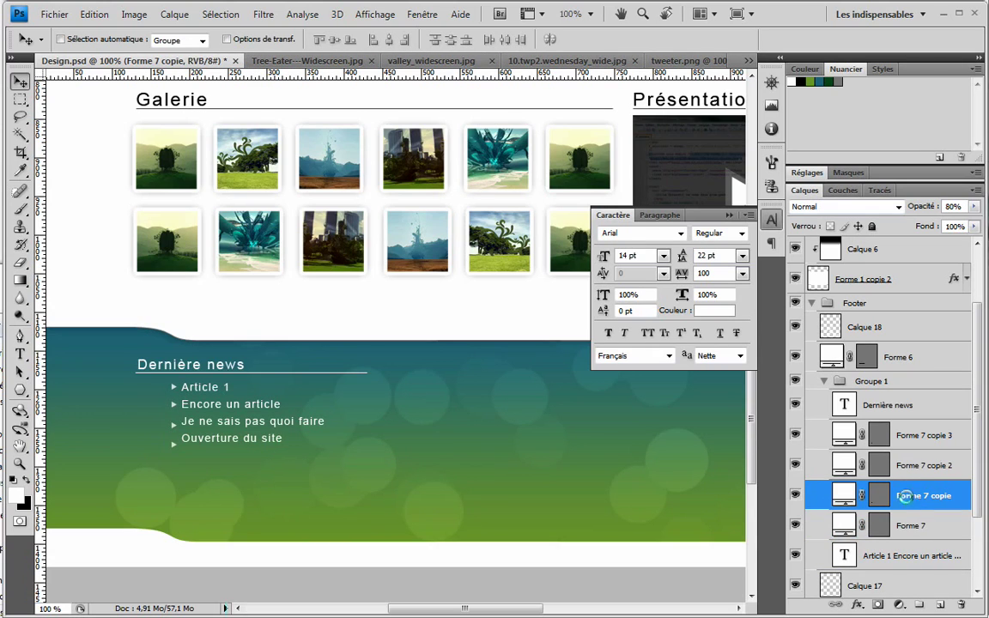
pyautogui.click(935, 468)
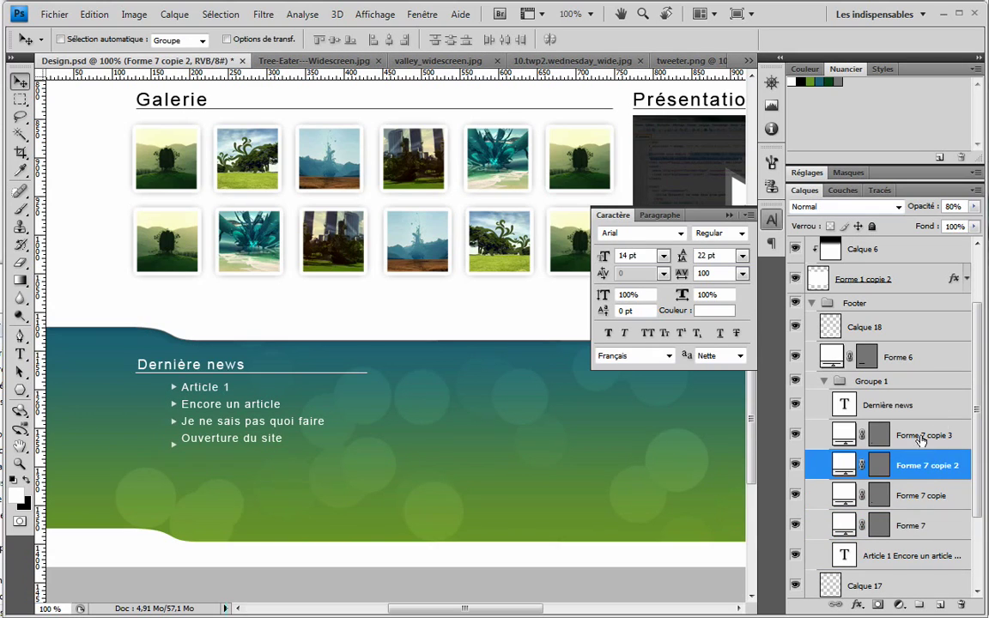
pyautogui.click(920, 439)
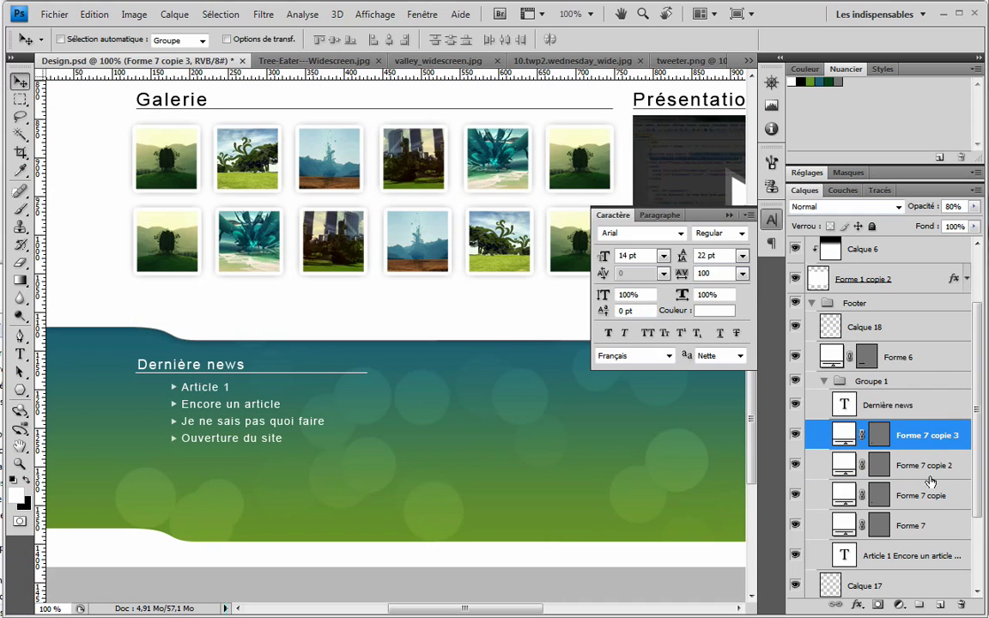
pyautogui.keyDown('shift'); pyautogui.click(891, 556); pyautogui.keyUp('shift')
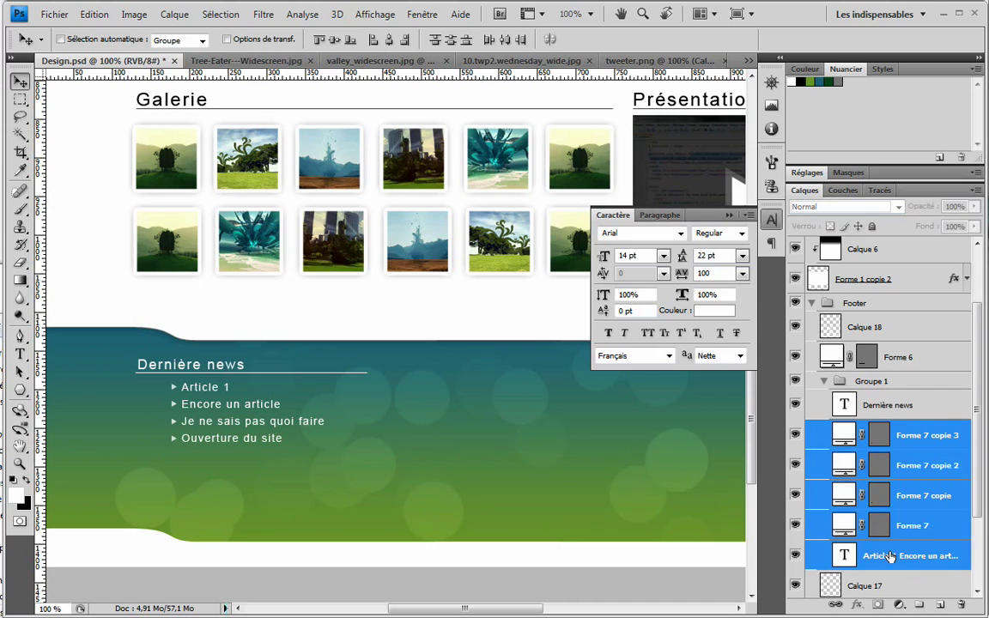
pyautogui.moveTo(342, 367); pyautogui.dragTo(297, 315)
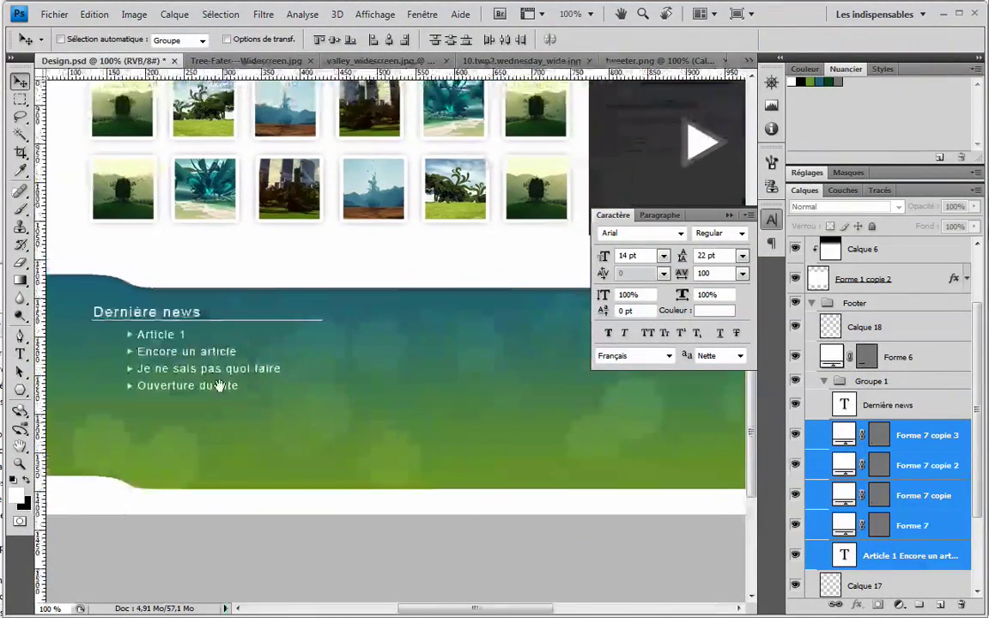
pyautogui.moveTo(329, 366); pyautogui.dragTo(370, 401)
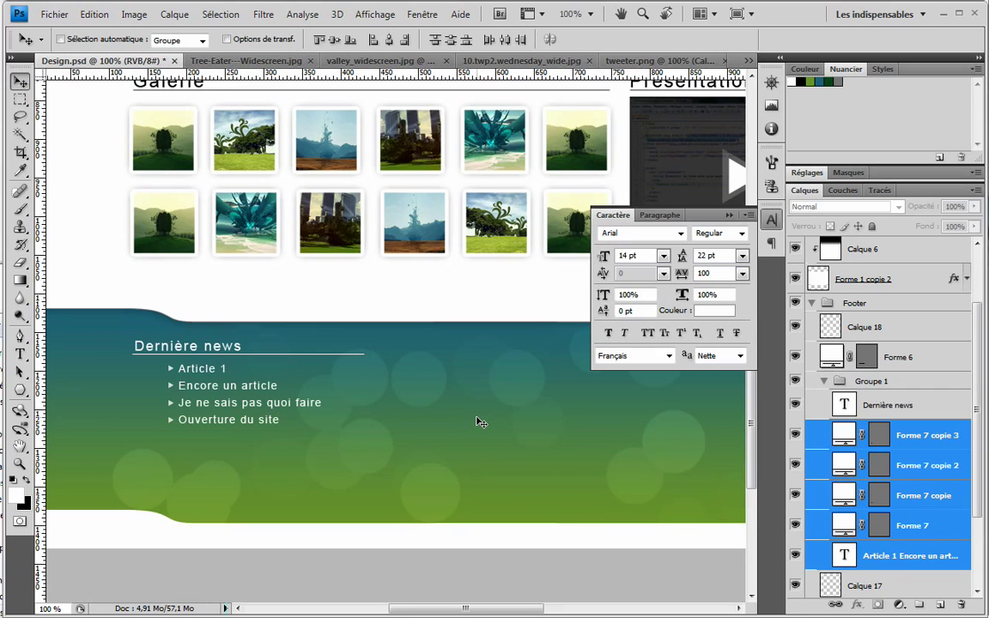
# Collapse the Groupe 1 layer group and rename it Col31
pyautogui.click(825, 381)
pyautogui.doubleClick(875, 452)
pyautogui.write('Col31')
pyautogui.press('Return')
# Duplicate the Col31 group and place the copy in the second footer column, aligned to the guides
pyautogui.rightClick(833, 448)
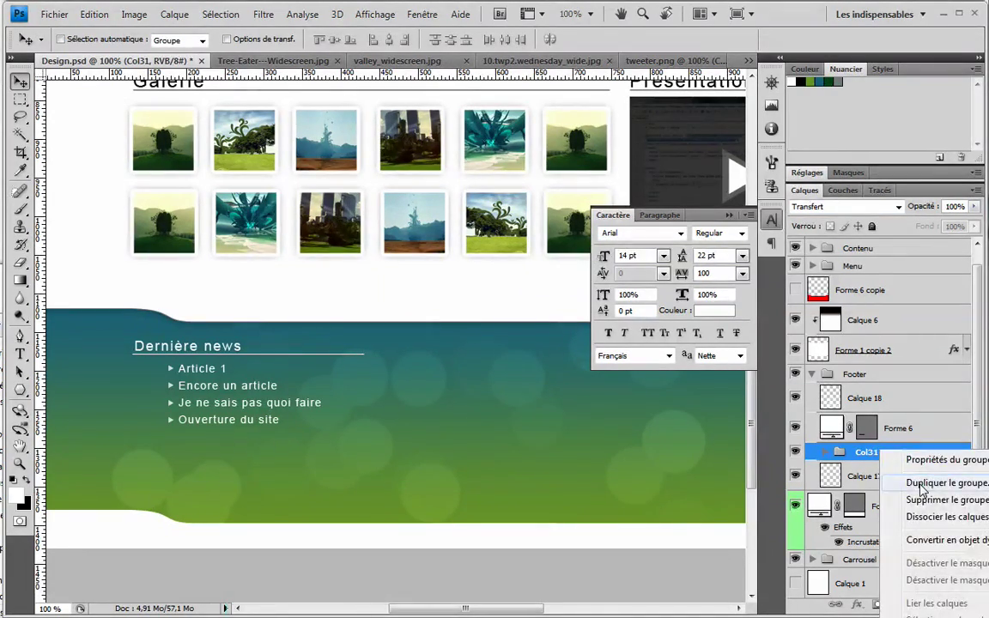
pyautogui.click(916, 491)
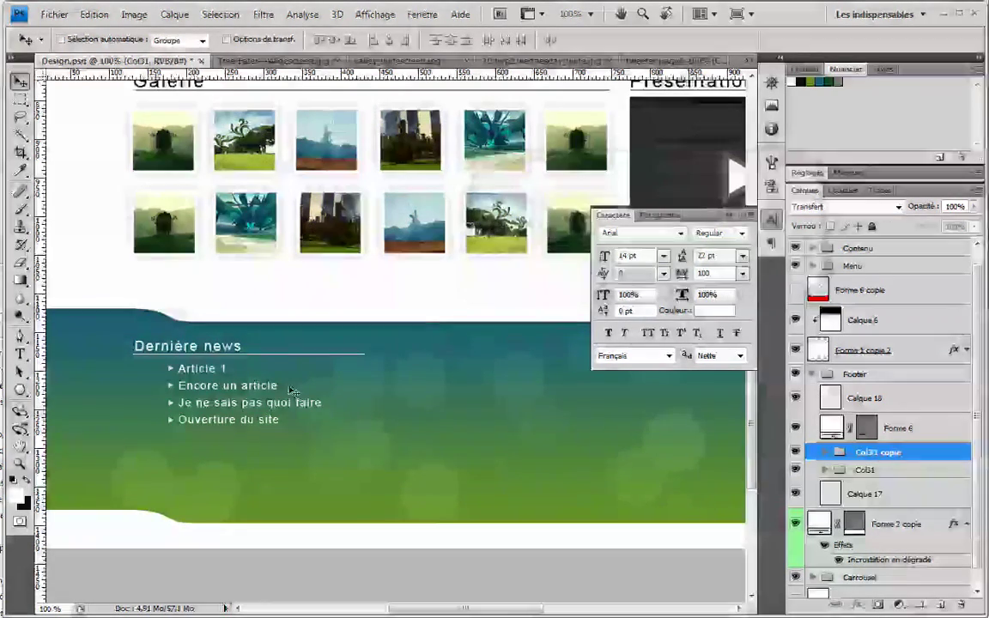
pyautogui.moveTo(292, 391); pyautogui.dragTo(452, 361)
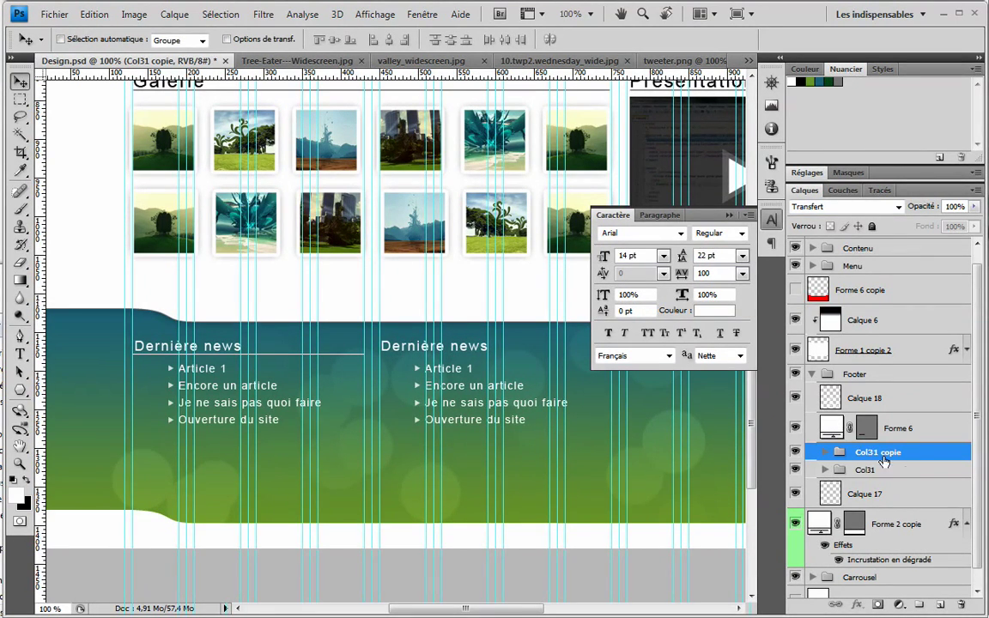
# Move the Forme 6 underline layer into the Col31 group and place a copy of it in the Col31 copie group
pyautogui.click(921, 435)
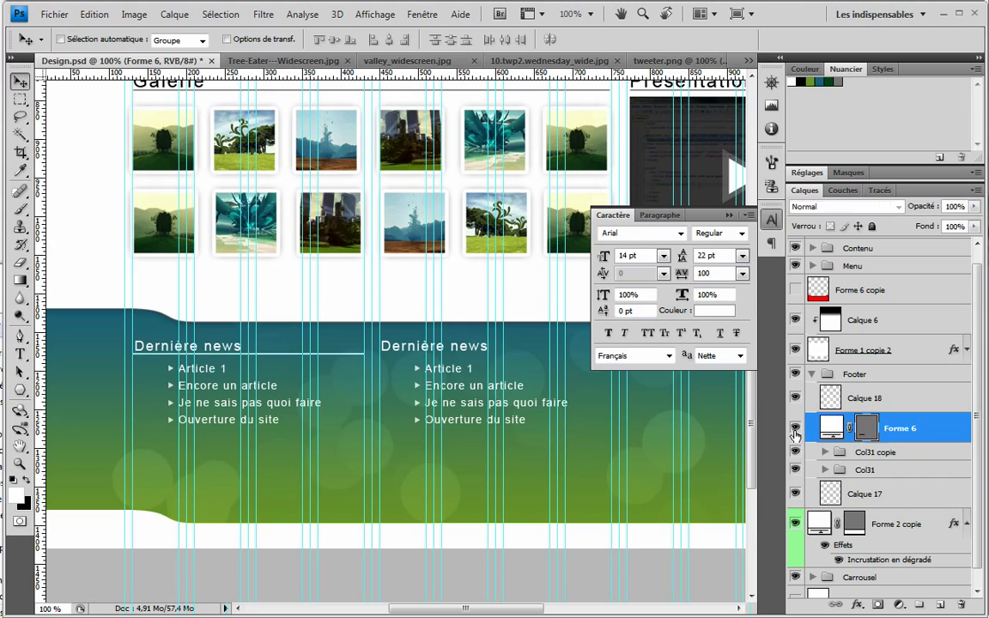
pyautogui.moveTo(906, 427); pyautogui.dragTo(867, 469)
pyautogui.click(825, 453)
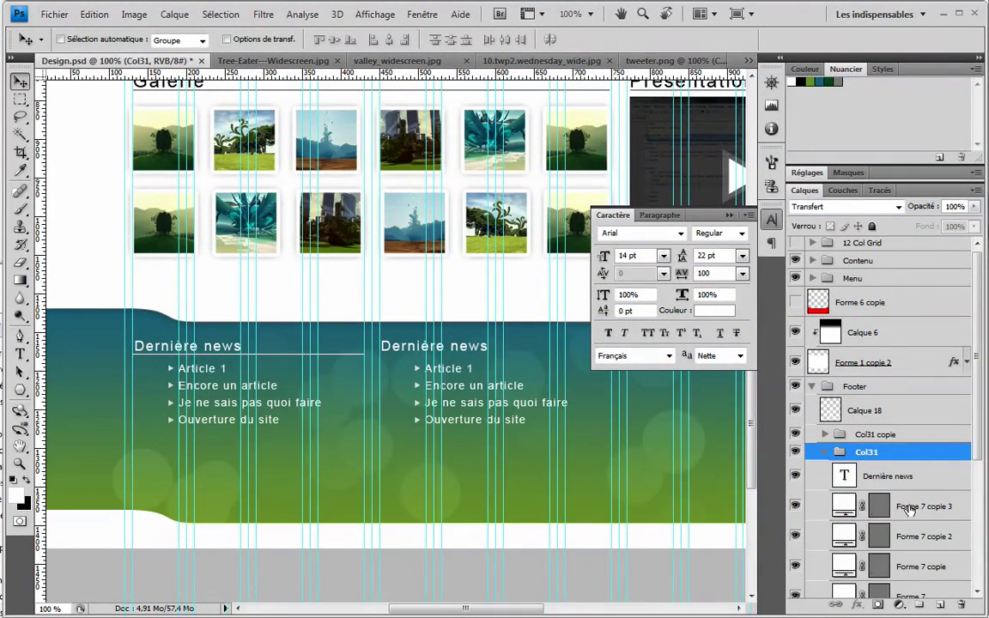
pyautogui.scroll(-3, 828, 472)
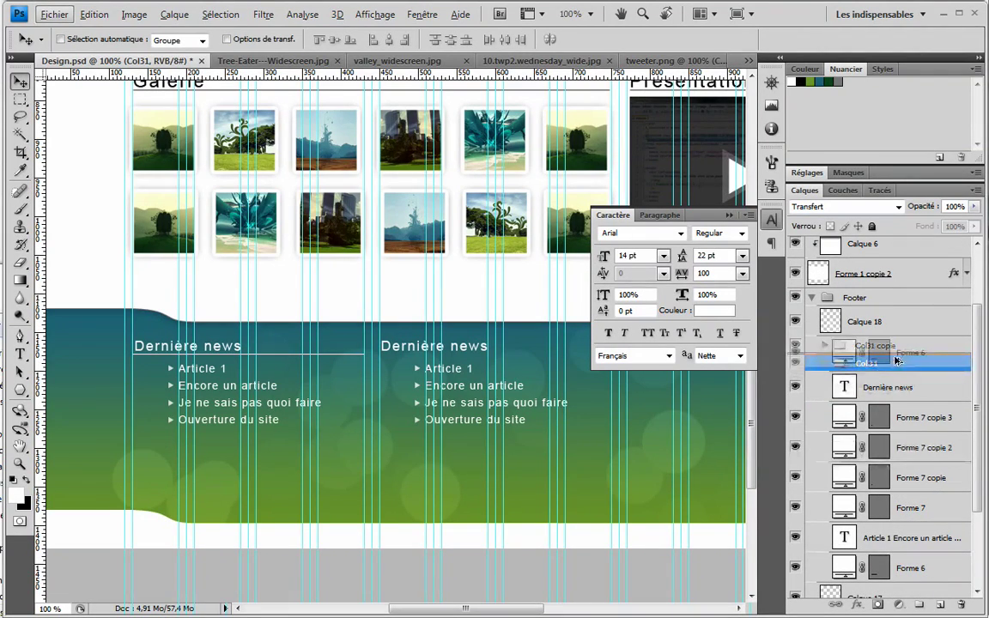
pyautogui.click(871, 345)
# Rename the Col31 copie group as Col32
pyautogui.scroll(3, 863, 348)
pyautogui.doubleClick(877, 434)
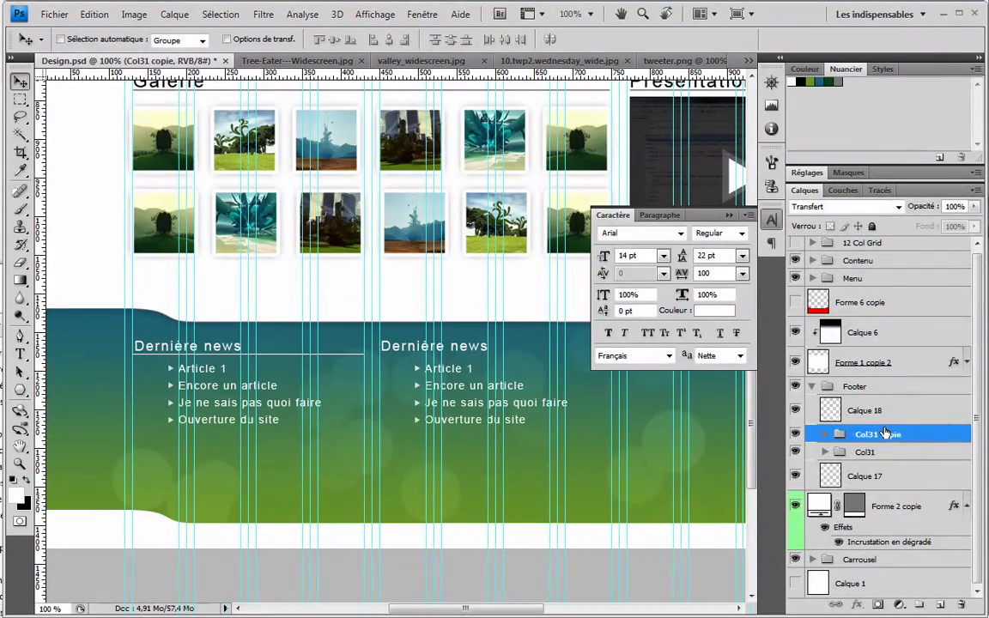
pyautogui.write('C')
pyautogui.press('Return')
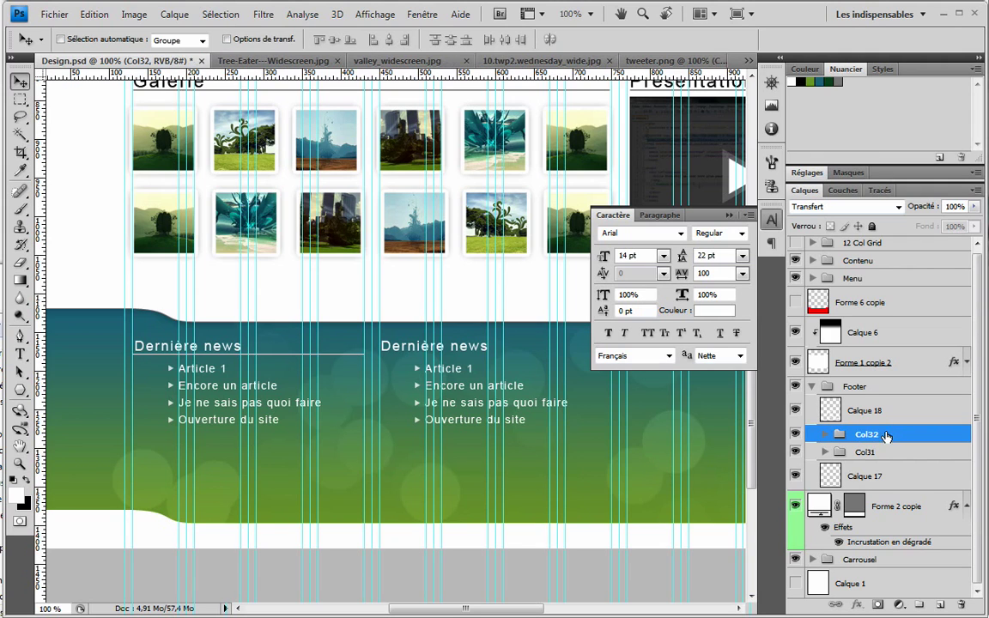
# Move the Forme 6 copie 2 underline beneath the second column's heading and collapse the character settings
pyautogui.click(827, 437)
pyautogui.scroll(-3, 884, 481)
pyautogui.click(912, 551)
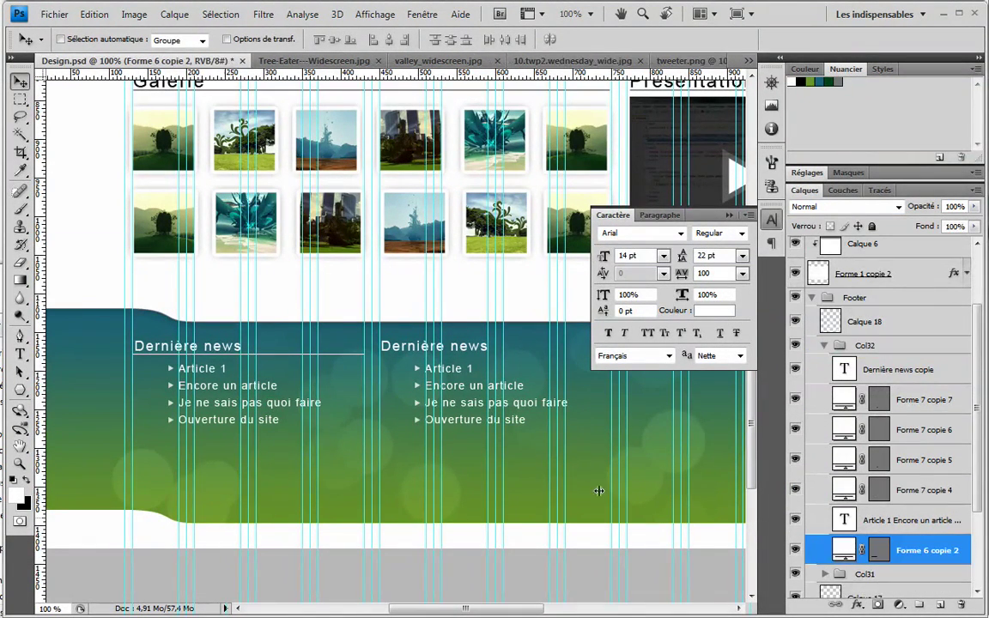
pyautogui.moveTo(290, 357); pyautogui.dragTo(478, 359)
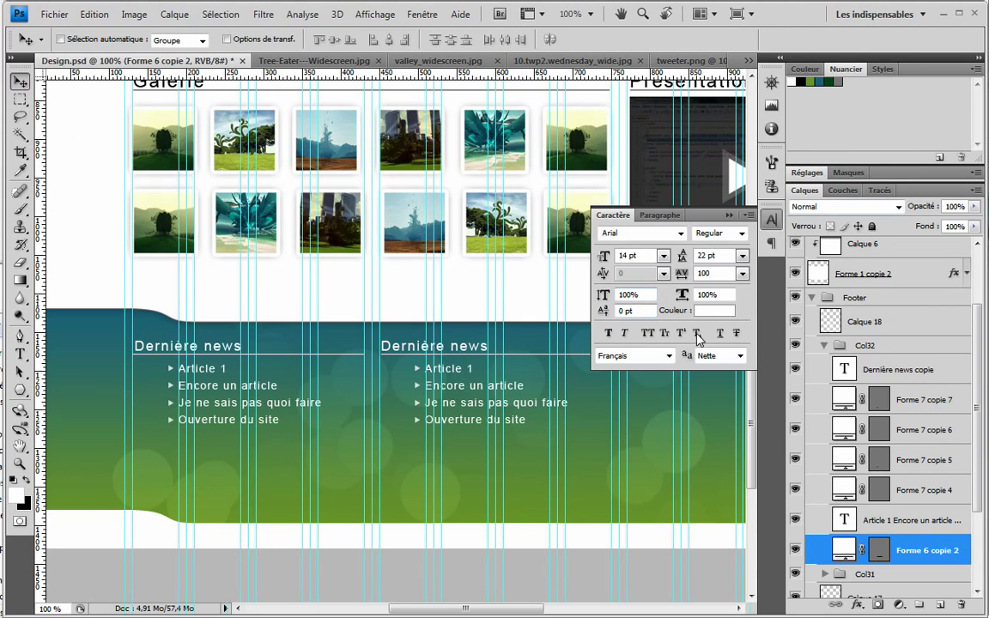
pyautogui.click(685, 321)
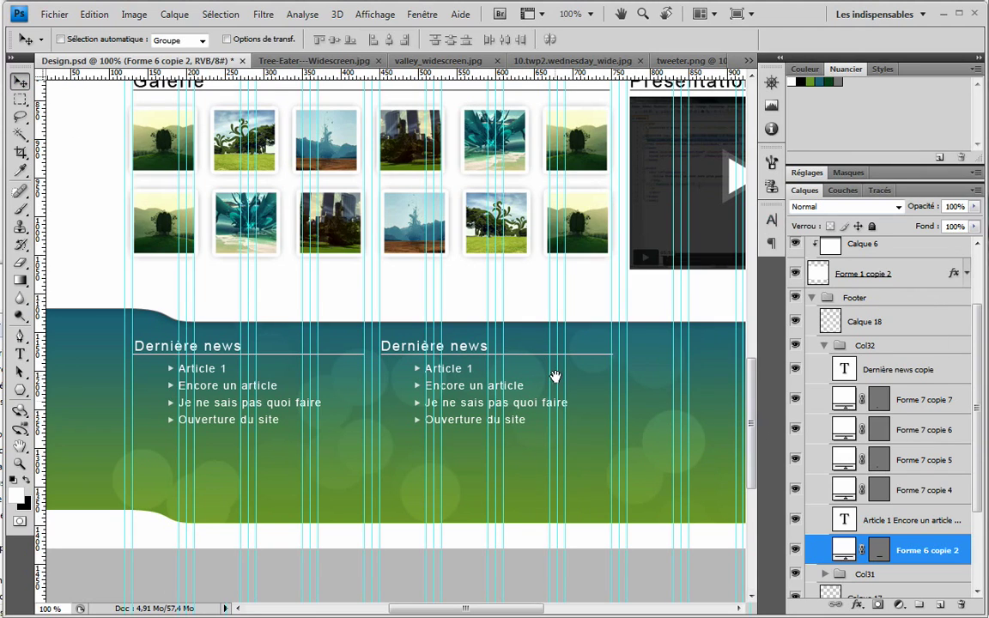
# Change the second column's heading text to "Dernier commentaires"
pyautogui.moveTo(554, 376); pyautogui.dragTo(503, 375)
pyautogui.click(845, 521)
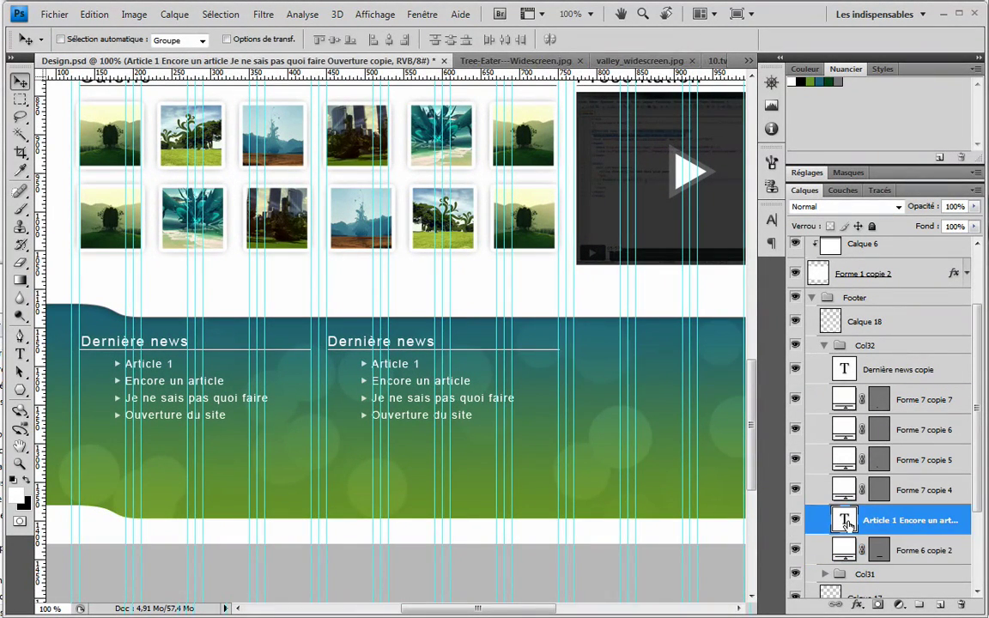
pyautogui.doubleClick(846, 522)
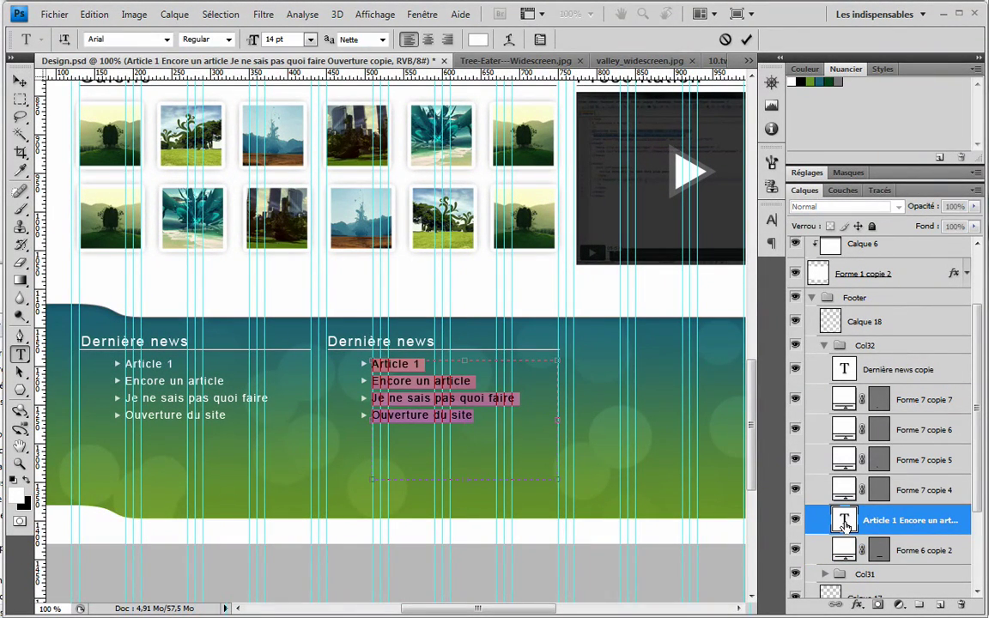
pyautogui.doubleClick(845, 370)
pyautogui.write('Dernier commentaires')
pyautogui.hotkey('ctrl', 'Return')
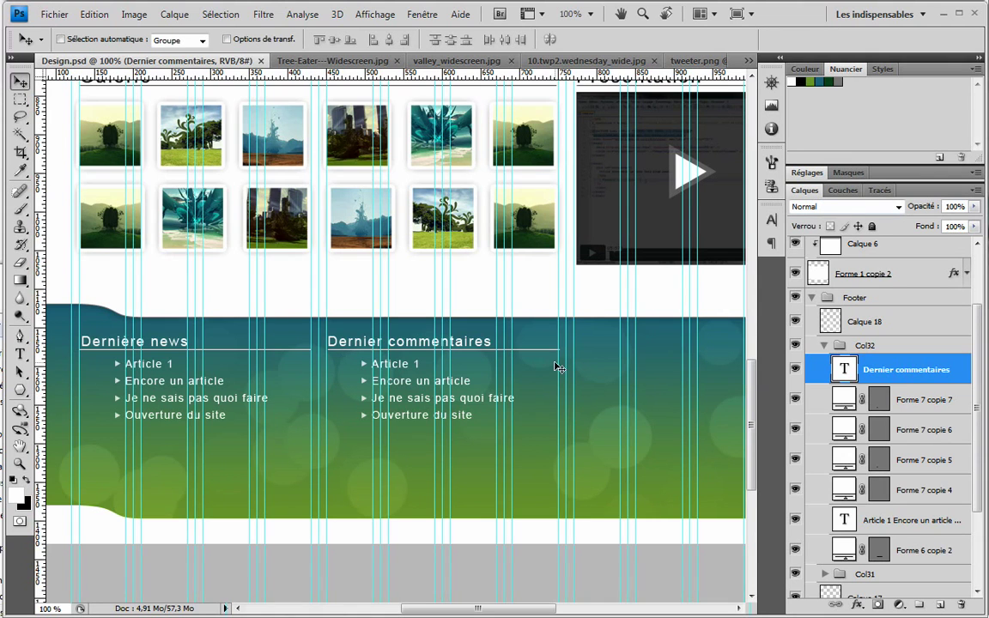
# Select Col32's article text layer, switch to the file explorer and open comment_48.png from the Icons > Function folder
pyautogui.click(909, 524)
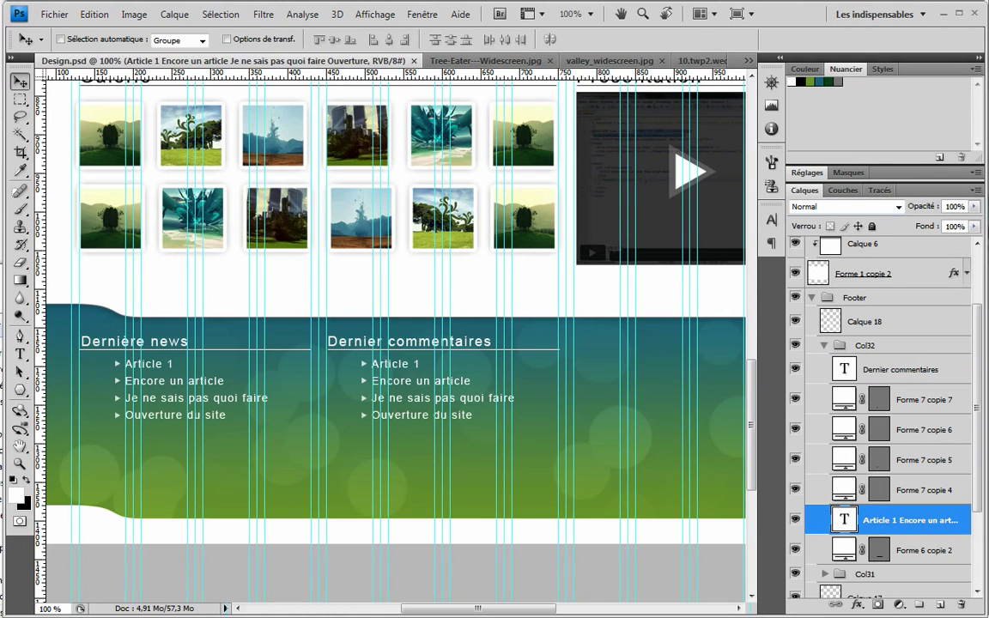
pyautogui.click(393, 22)
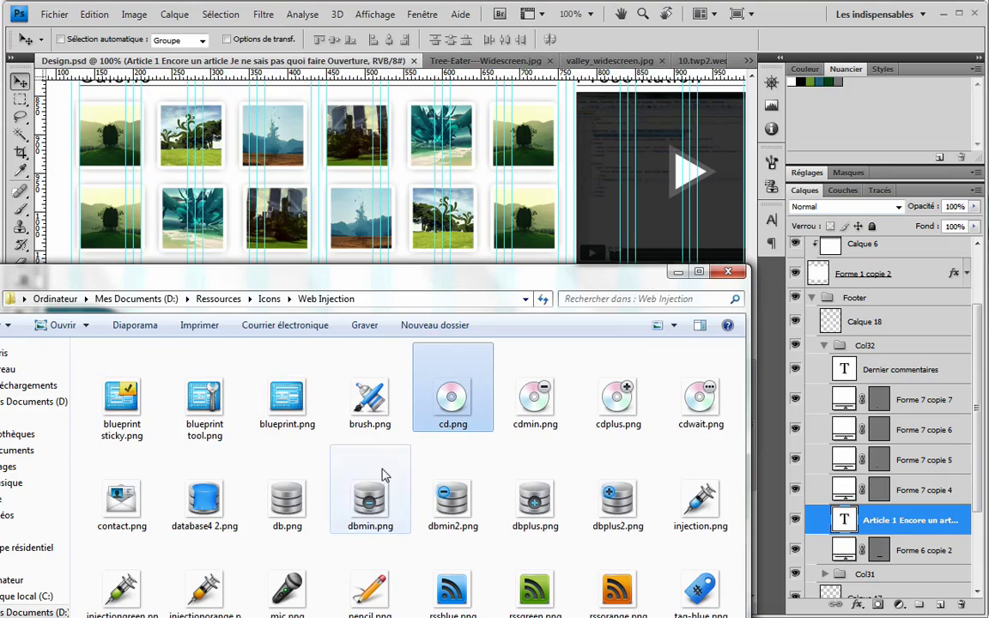
pyautogui.doubleClick(417, 271)
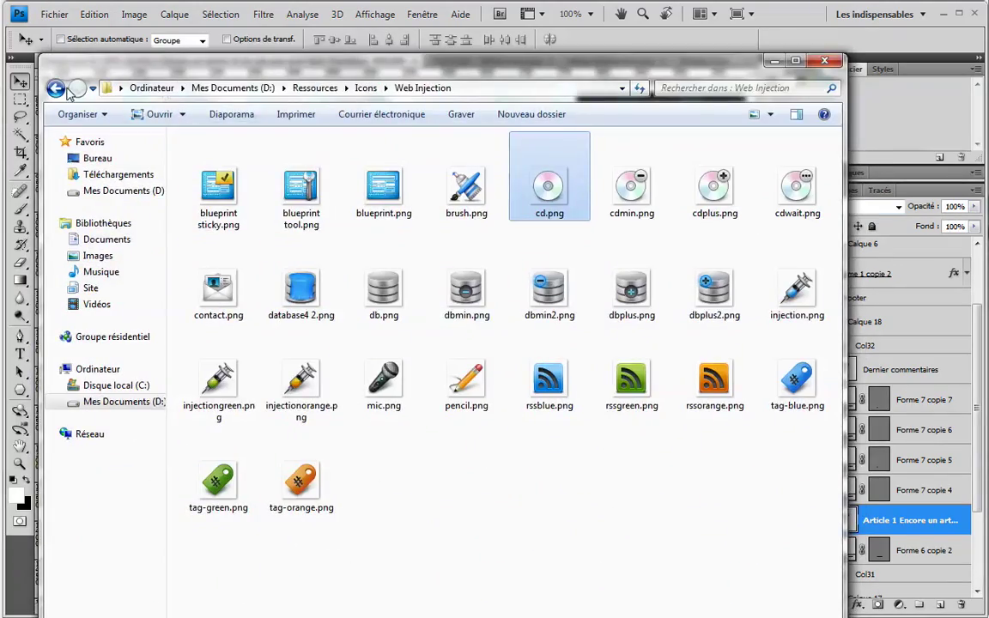
pyautogui.click(57, 88)
pyautogui.doubleClick(244, 417)
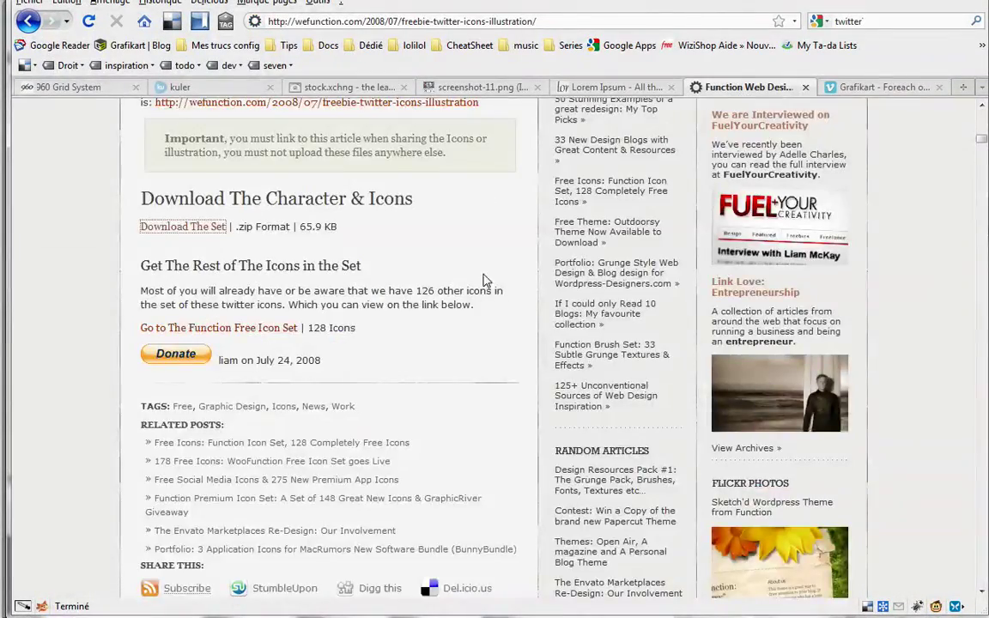
pyautogui.scroll(12, 485, 284)
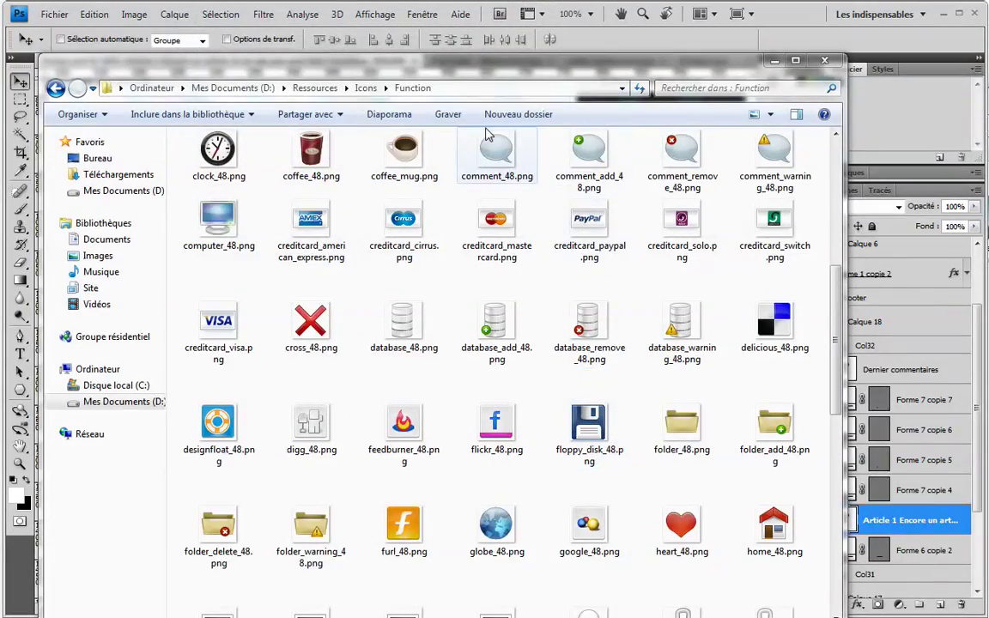
pyautogui.click(492, 146)
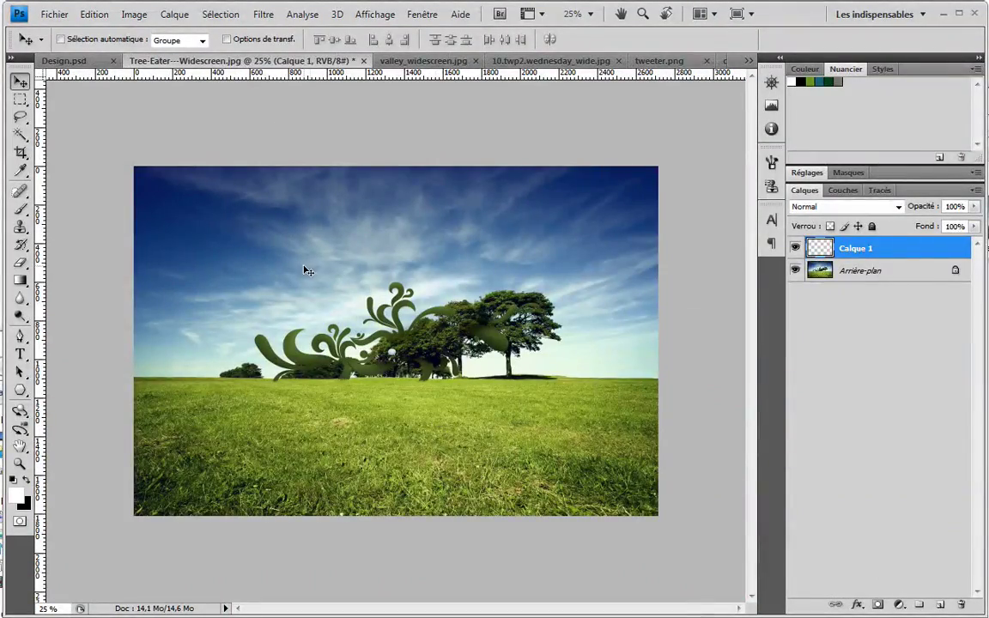
# Close Tree-Eater---Widescreen.jpg without saving its changes and return to Design.psd
pyautogui.hotkey('ctrl', 'w')
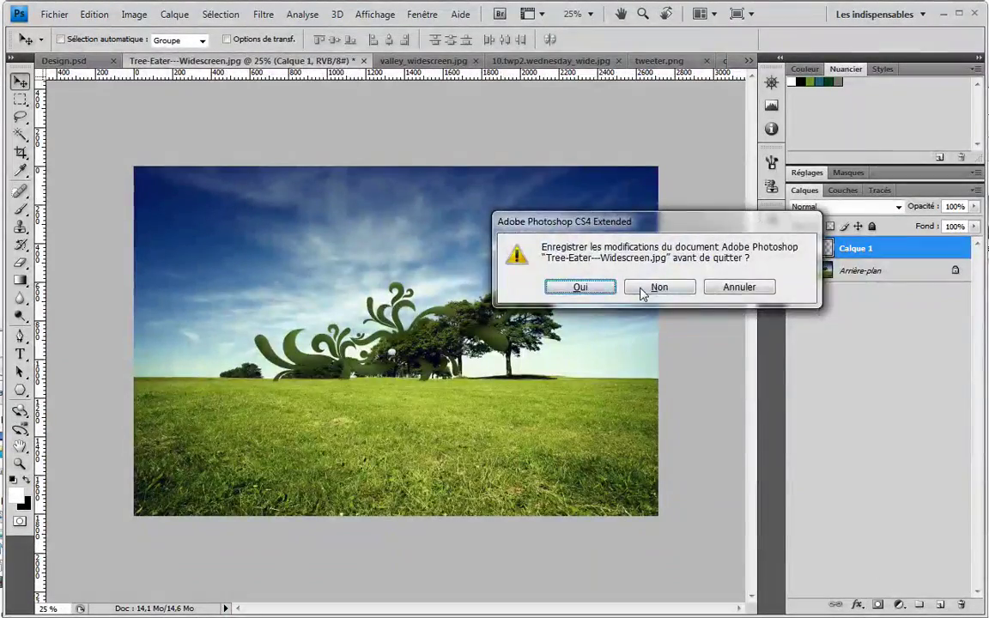
pyautogui.click(657, 287)
pyautogui.hotkey('ctrl', 'w')
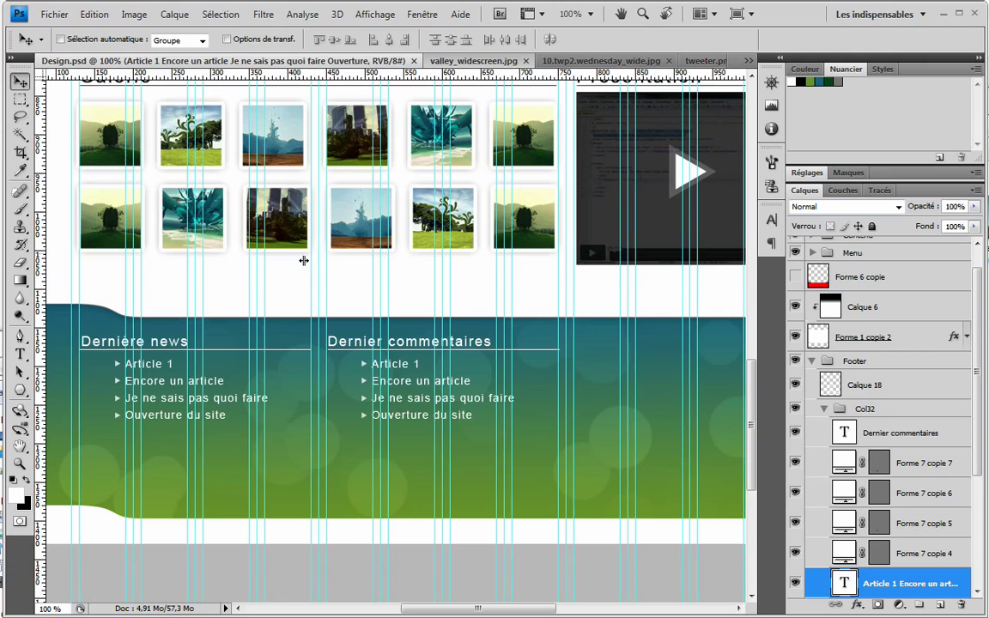
# Paste the comment bubble icon and place it beside the first lines of the Dernier commentaires list
pyautogui.hotkey('ctrl', 'v')
pyautogui.moveTo(404, 354); pyautogui.dragTo(363, 392)
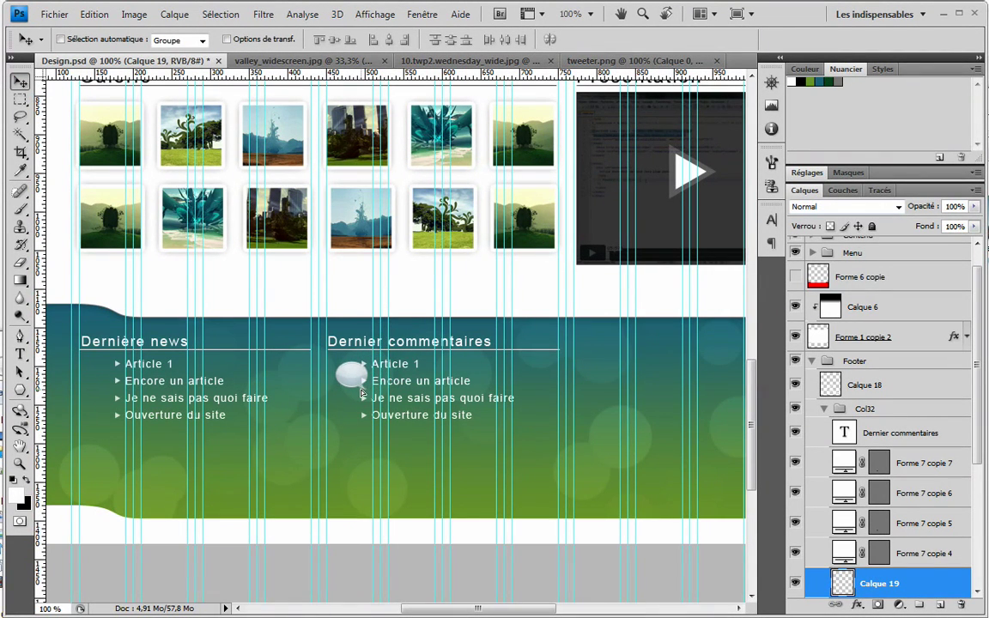
# Delete the four bullet layers Forme 7 copie 4 to Forme 7 copie 7 from the Col32 group
pyautogui.scroll(-2, 964, 543)
pyautogui.click(932, 499)
pyautogui.keyDown('shift'); pyautogui.click(925, 384); pyautogui.keyUp('shift')
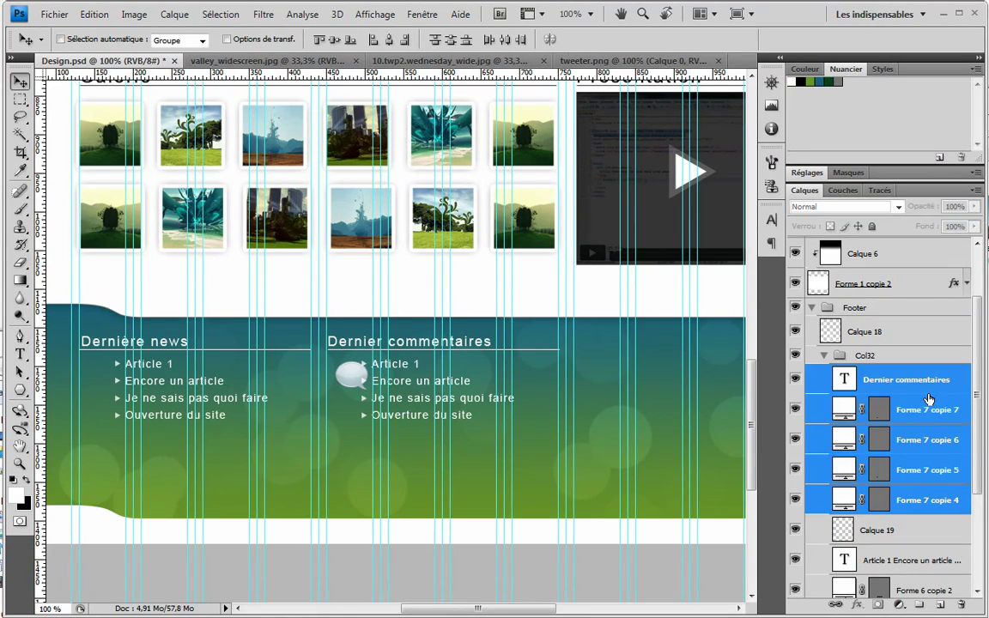
pyautogui.keyDown('ctrl'); pyautogui.click(906, 380); pyautogui.keyUp('ctrl')
pyautogui.press('Delete')
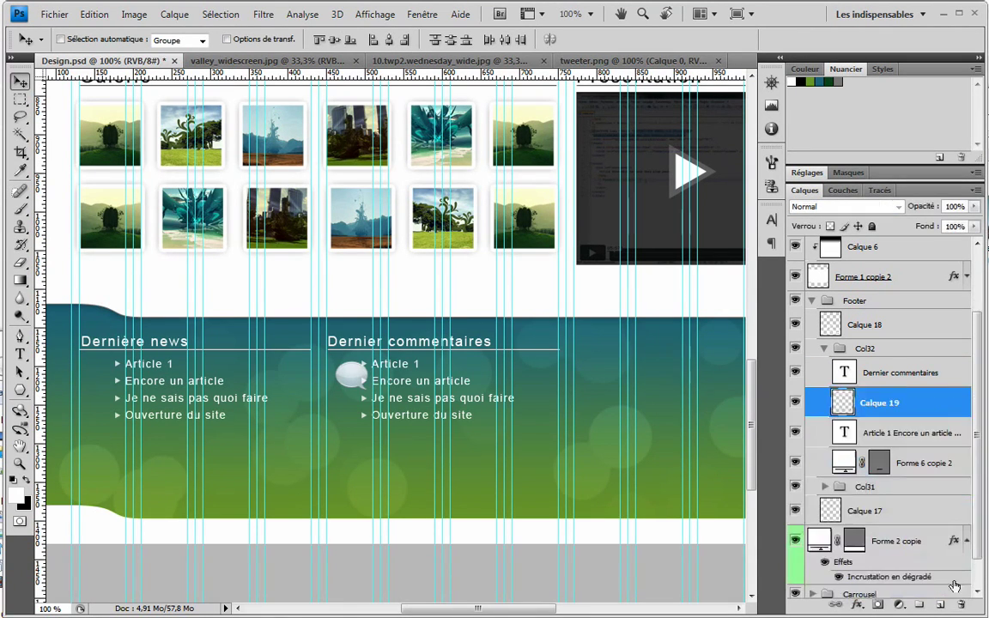
# Replace the article list under Dernier commentaires with a bold commenter's name and the comment "Super cette photo j'aime bien l'éclairage..."
pyautogui.click(891, 434)
pyautogui.doubleClick(844, 434)
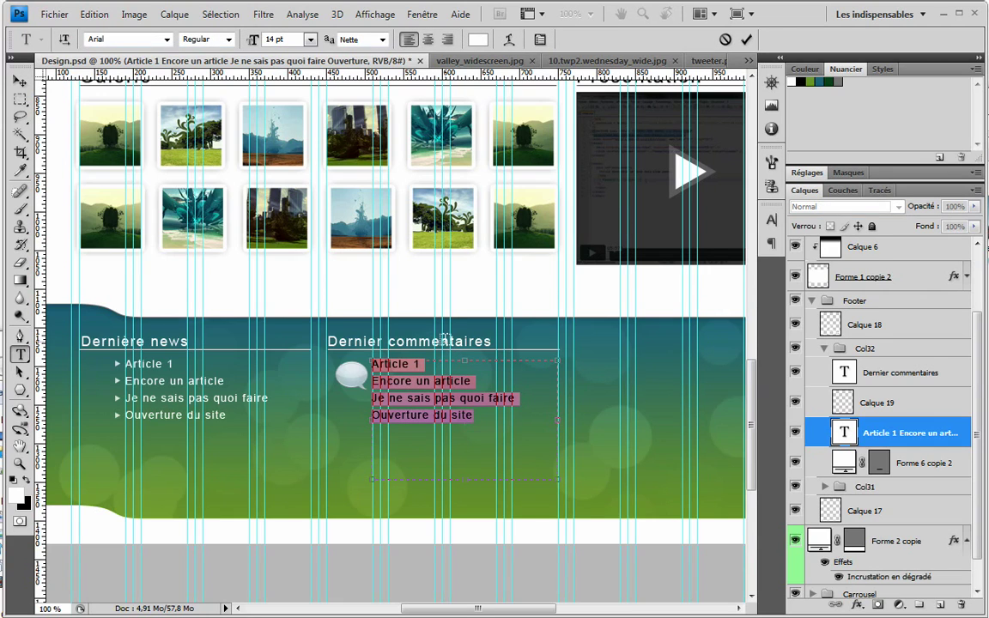
pyautogui.press('BackSpace')
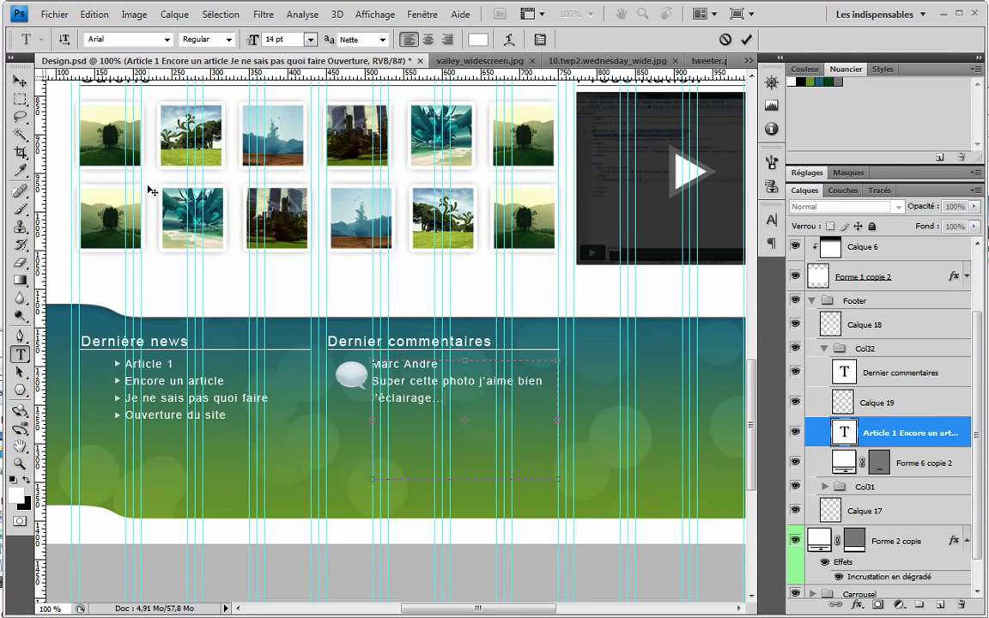
pyautogui.moveTo(444, 364); pyautogui.dragTo(273, 353)
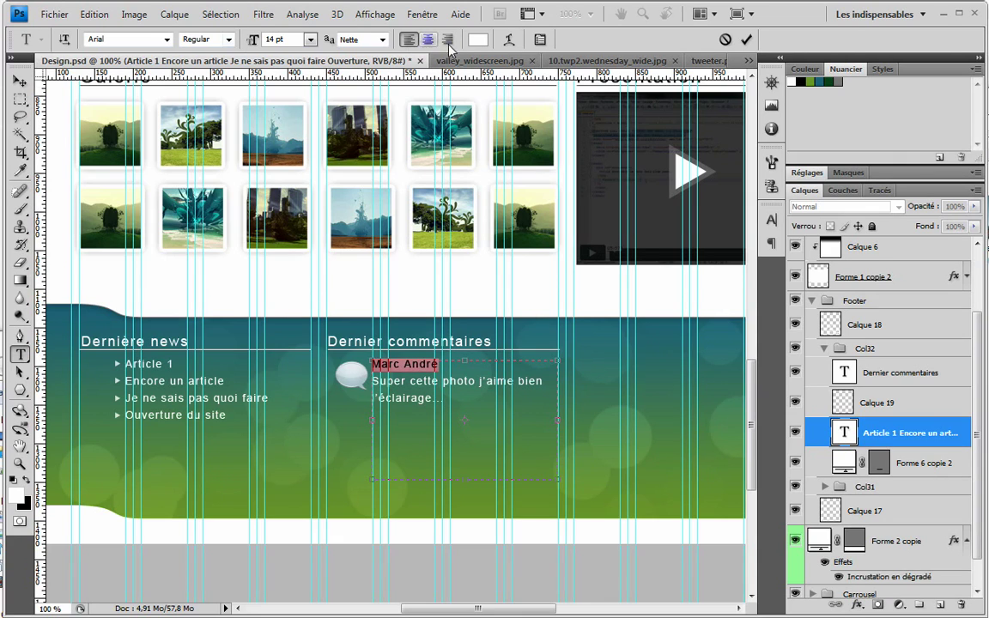
pyautogui.click(206, 40)
pyautogui.click(211, 100)
# Set the two comment lines below the commenter's name to the pale green text colour b6dcce
pyautogui.moveTo(444, 398); pyautogui.dragTo(279, 393)
pyautogui.moveTo(487, 400); pyautogui.dragTo(349, 382)
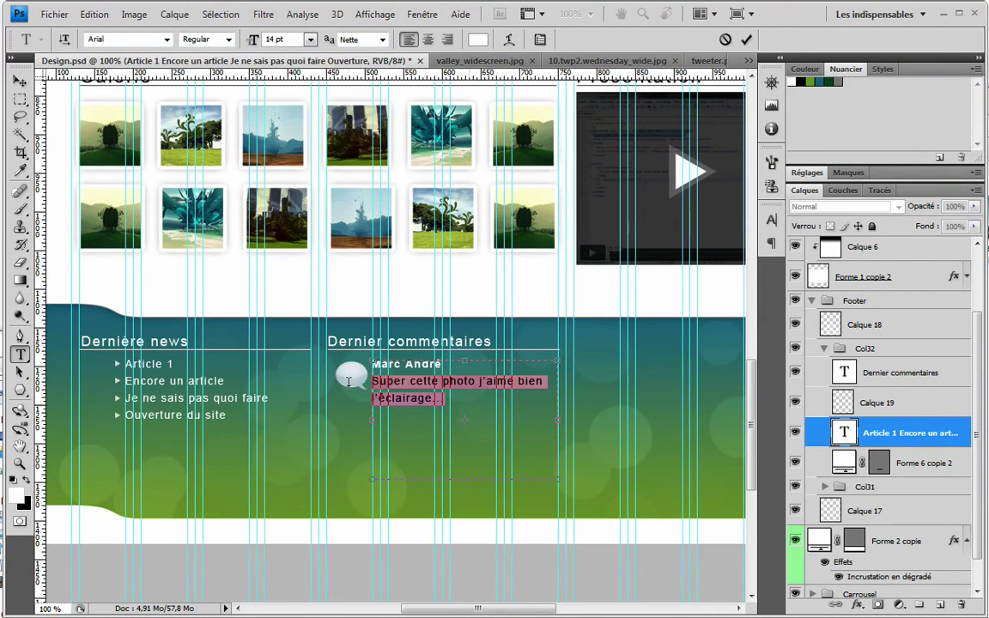
pyautogui.click(479, 42)
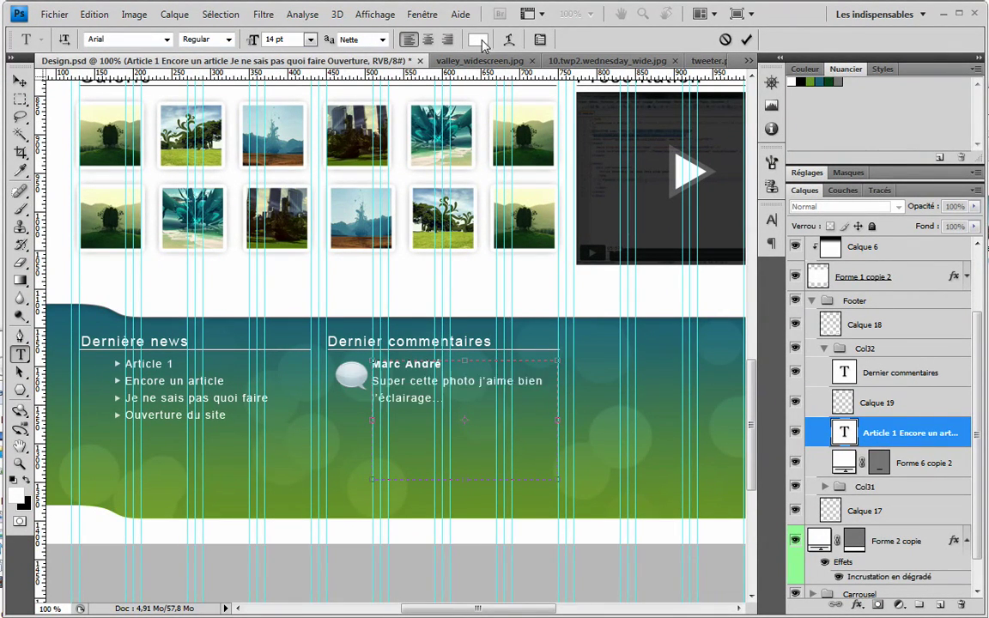
pyautogui.click(360, 414)
pyautogui.moveTo(527, 228)
pyautogui.mouseDown()
pyautogui.moveTo(503, 214)
pyautogui.moveTo(468, 147)
pyautogui.moveTo(435, 148)
pyautogui.moveTo(434, 196)
pyautogui.moveTo(444, 177)
pyautogui.moveTo(433, 156)
pyautogui.mouseUp()
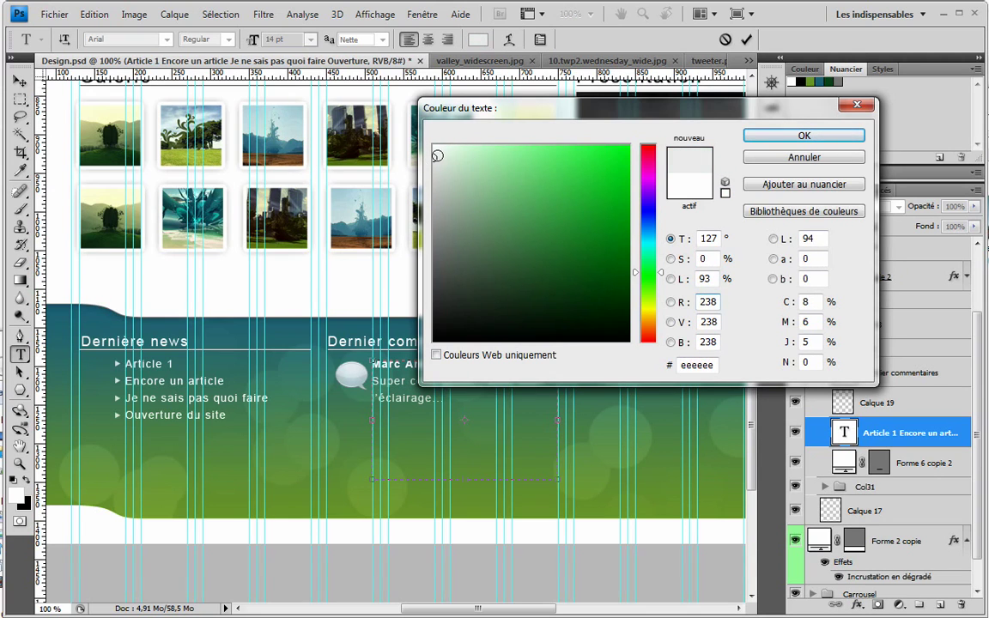
pyautogui.moveTo(671, 109); pyautogui.dragTo(862, 110)
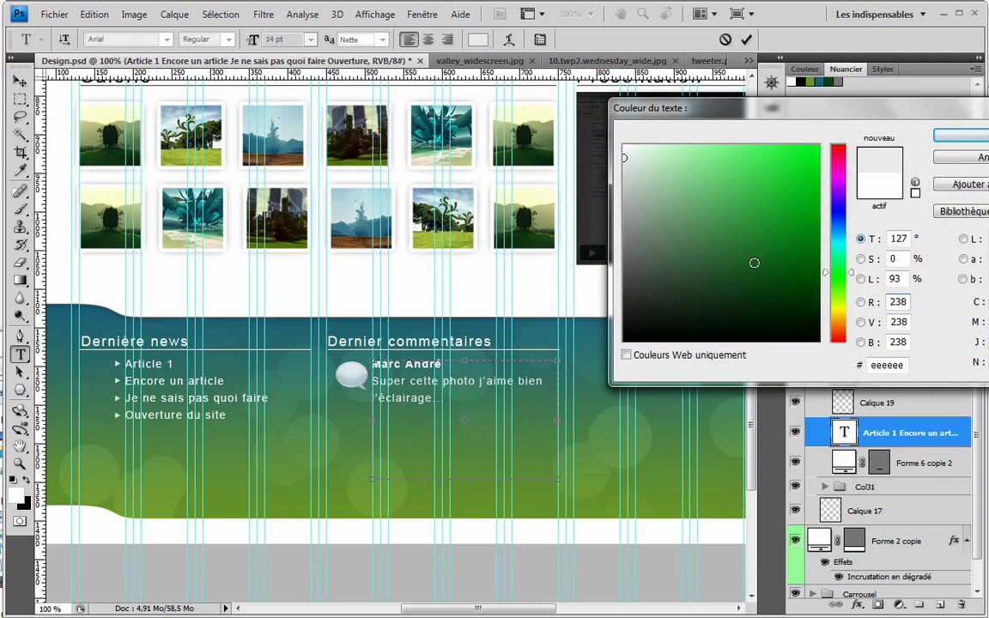
pyautogui.click(527, 376)
pyautogui.moveTo(708, 236)
pyautogui.mouseDown()
pyautogui.moveTo(681, 177)
pyautogui.moveTo(720, 184)
pyautogui.moveTo(729, 168)
pyautogui.moveTo(657, 172)
pyautogui.mouseUp()
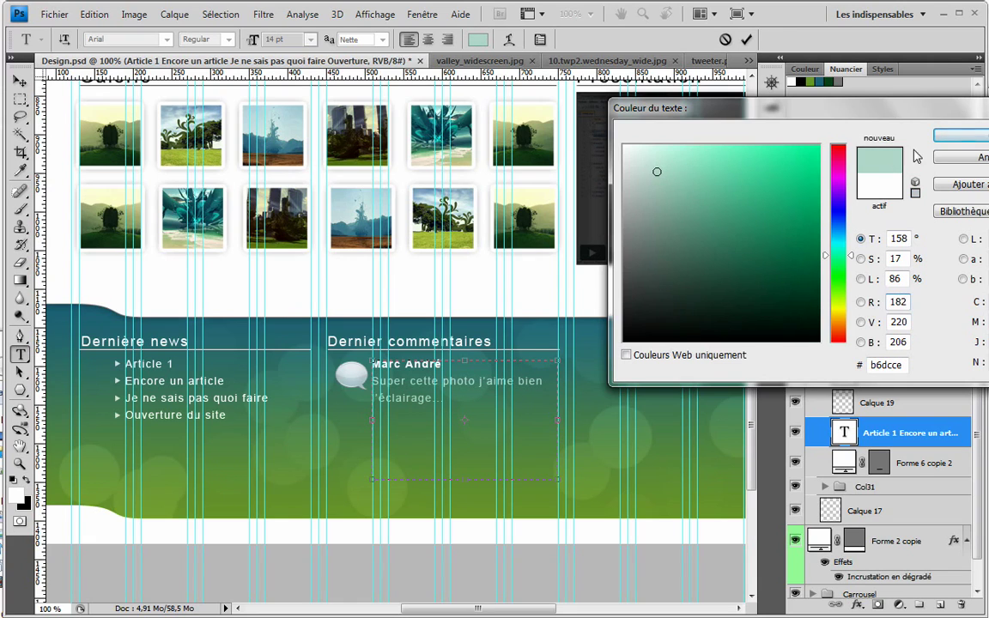
pyautogui.click(960, 135)
# Set the leading of the whole comment text block to 18 pt
pyautogui.click(440, 396)
pyautogui.moveTo(452, 364); pyautogui.dragTo(373, 364)
pyautogui.click(454, 360)
pyautogui.hotkey('ctrl', 'a')
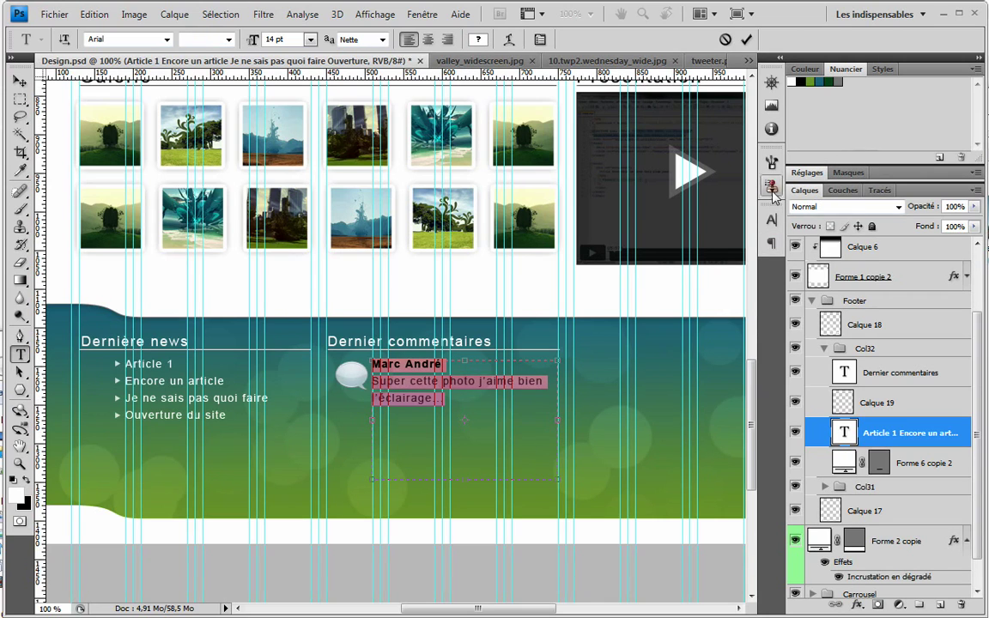
pyautogui.click(771, 244)
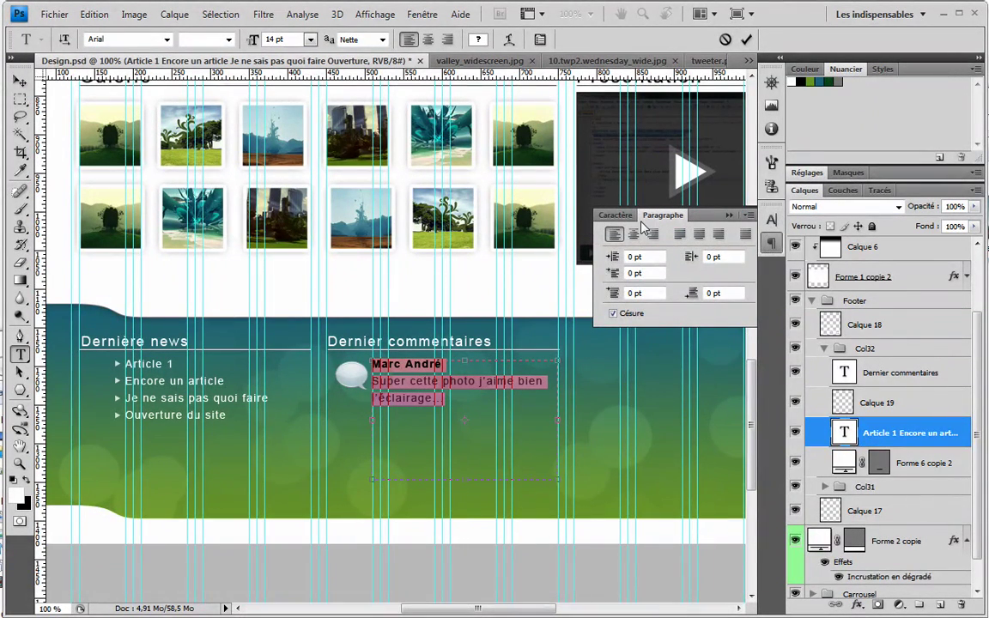
pyautogui.click(613, 214)
pyautogui.doubleClick(737, 257)
pyautogui.write('18')
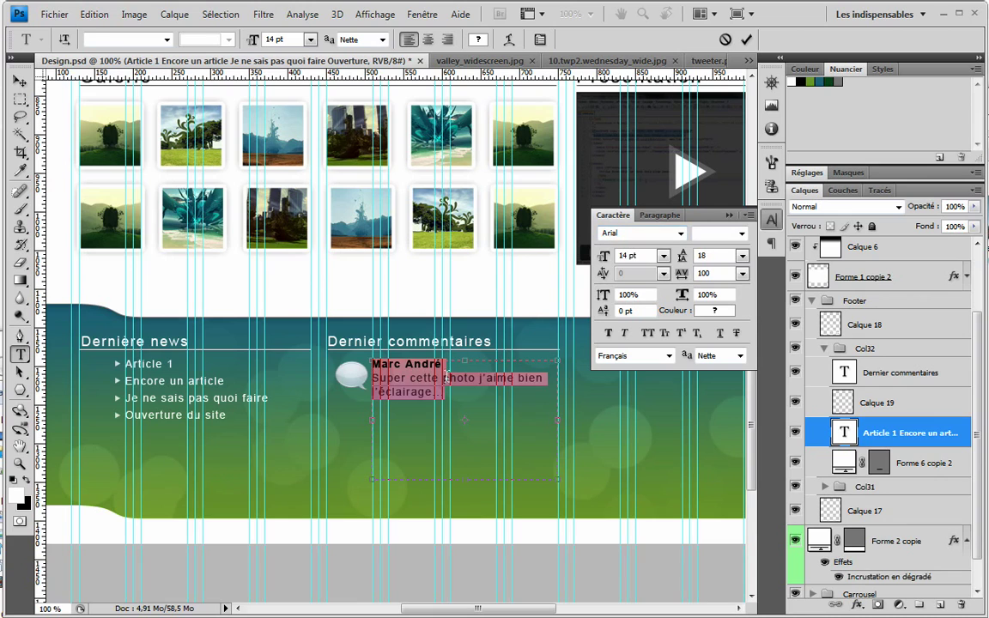
pyautogui.click(464, 363)
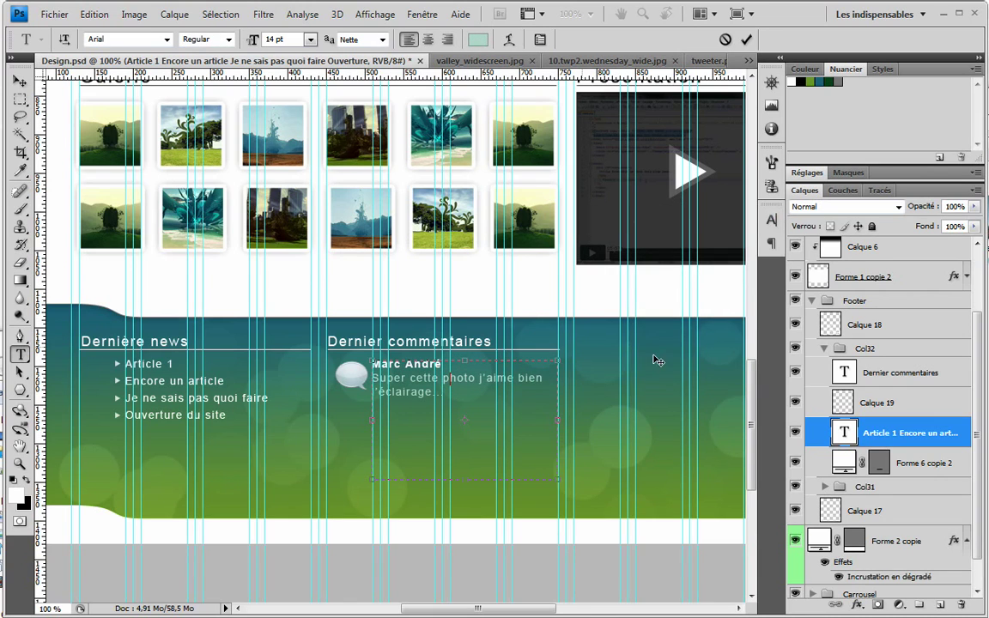
pyautogui.hotkey('ctrl', 'Return')
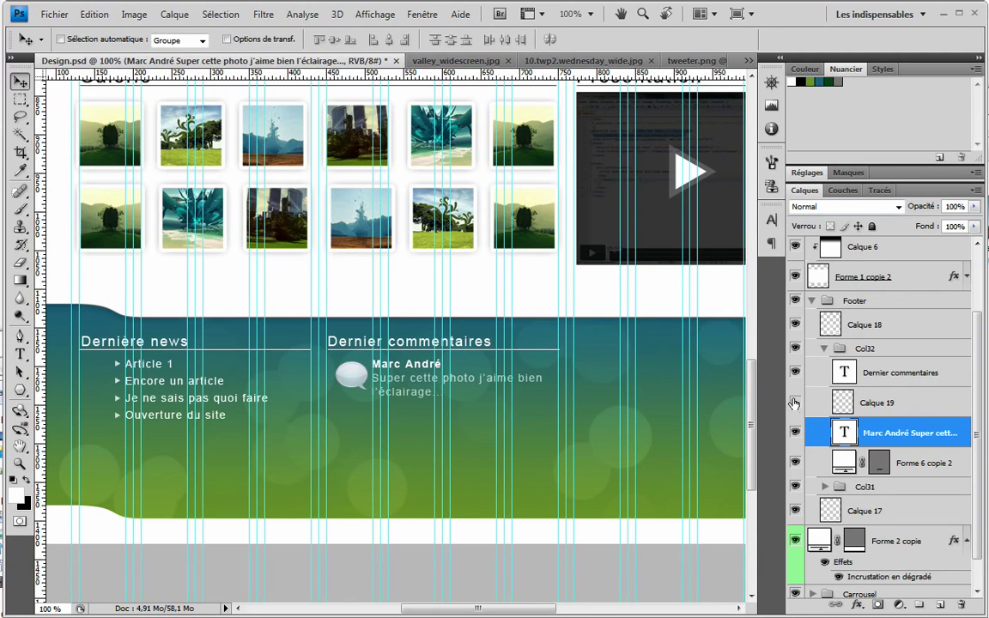
# Try the Incrustation blend mode on the comment bubble icon layer and set it back to Normal
pyautogui.click(875, 403)
pyautogui.click(841, 206)
pyautogui.click(837, 408)
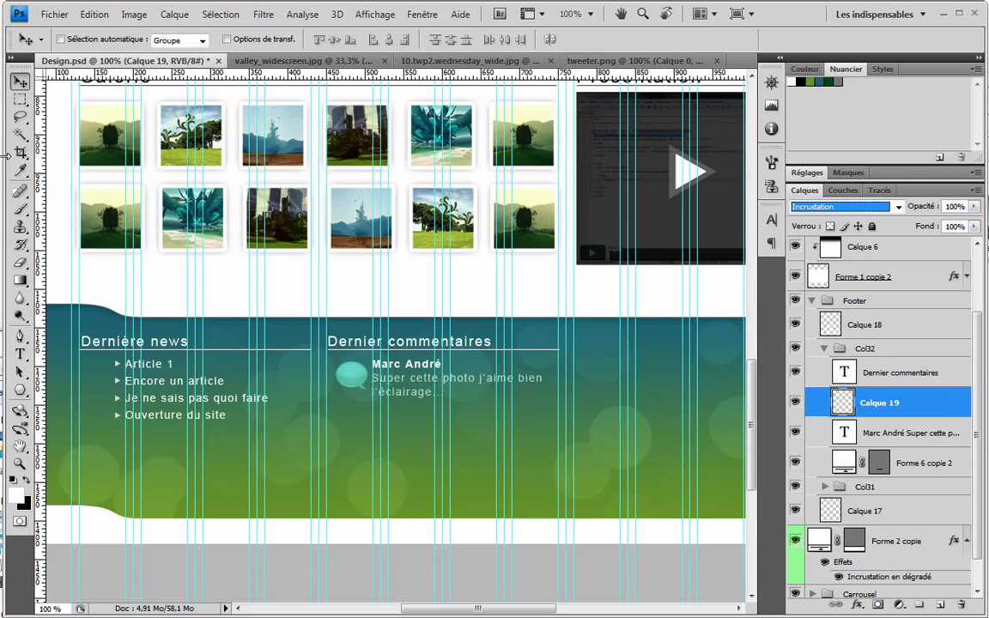
pyautogui.click(850, 207)
pyautogui.click(855, 220)
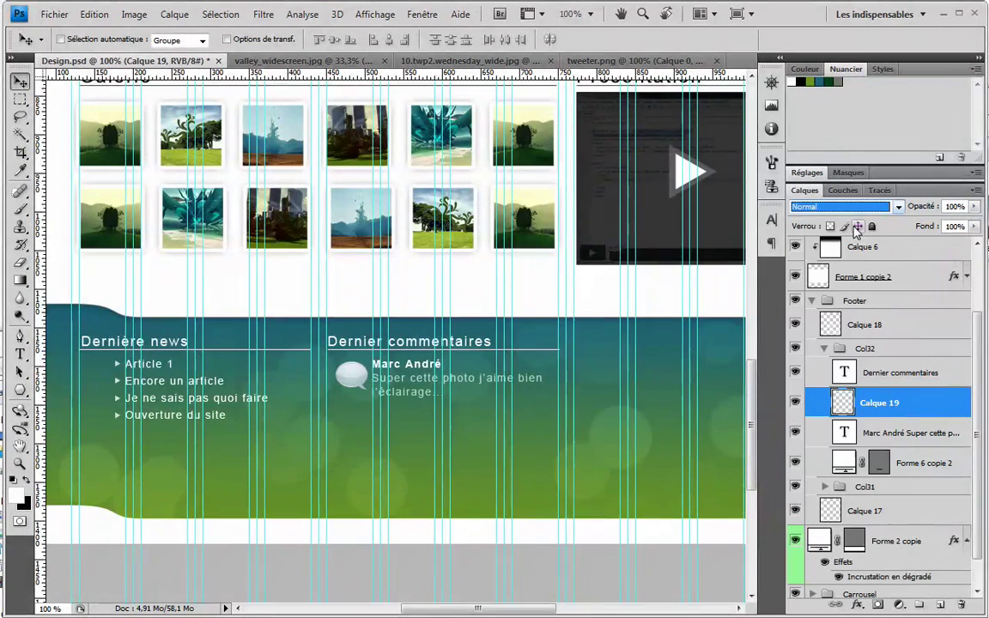
# Duplicate the comment bubble icon and comment text layers together and place the copies directly below the first comment
pyautogui.click(845, 368)
pyautogui.keyDown('shift'); pyautogui.click(884, 435); pyautogui.keyUp('shift')
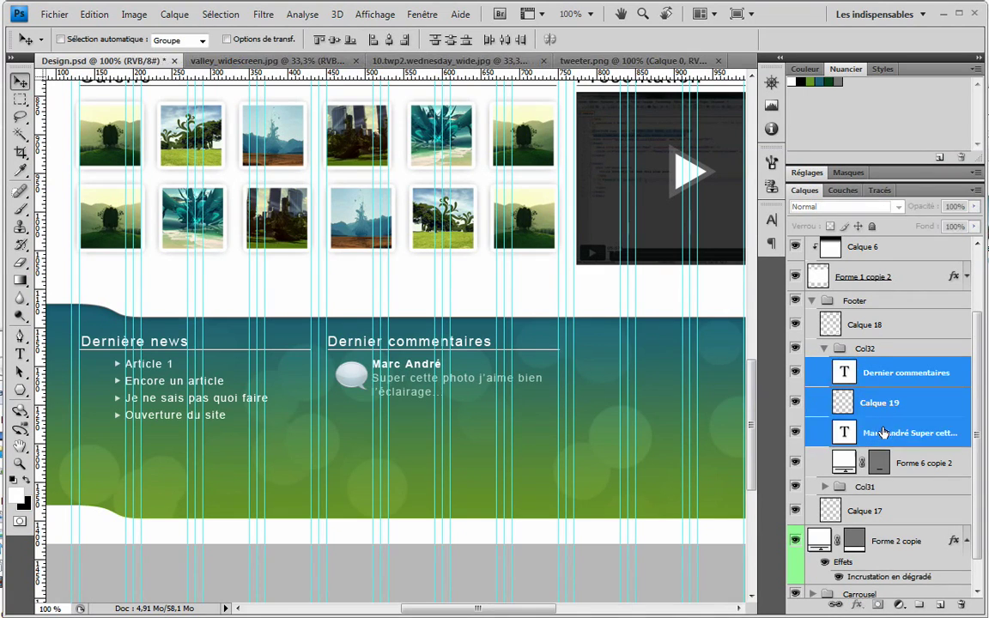
pyautogui.click(874, 403)
pyautogui.keyDown('shift'); pyautogui.click(885, 433); pyautogui.keyUp('shift')
pyautogui.rightClick(890, 404)
pyautogui.click(949, 94)
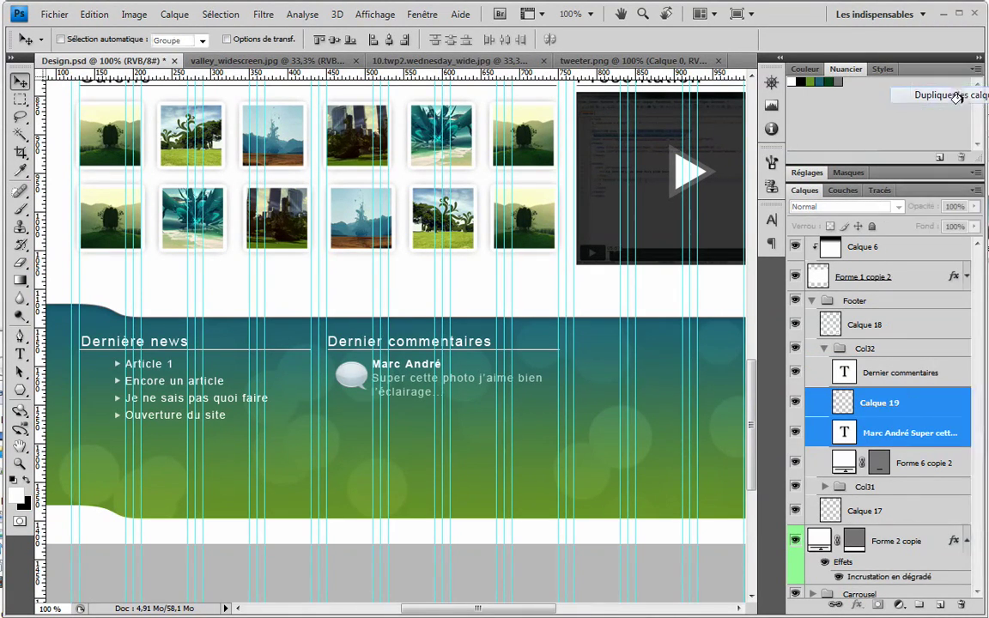
pyautogui.press('Return')
pyautogui.moveTo(415, 386); pyautogui.dragTo(416, 441)
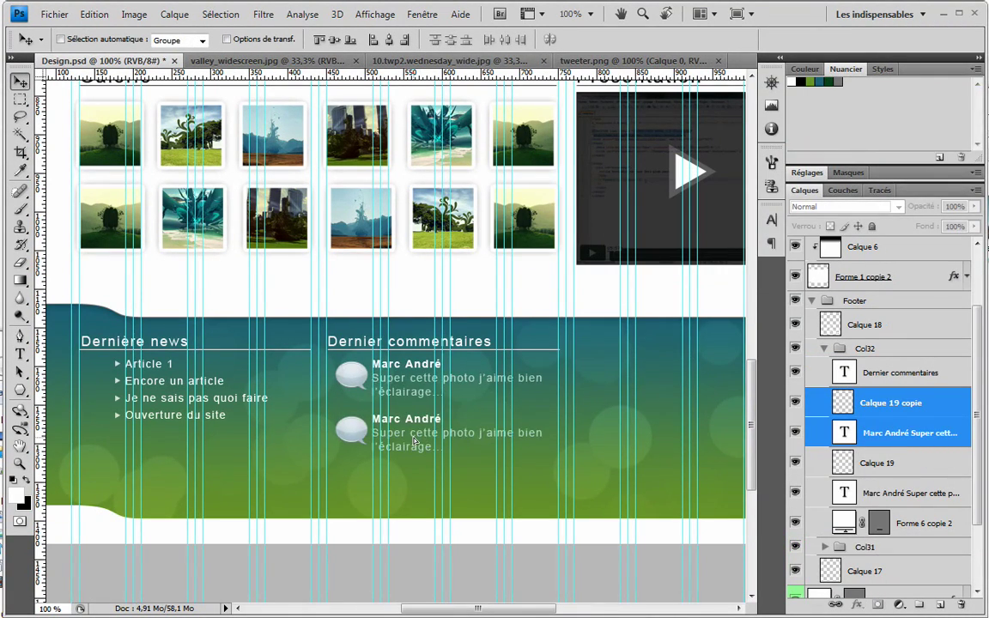
# Shift the first comment's text slightly to the right to leave a gap beside its bubble icon
pyautogui.click(874, 445)
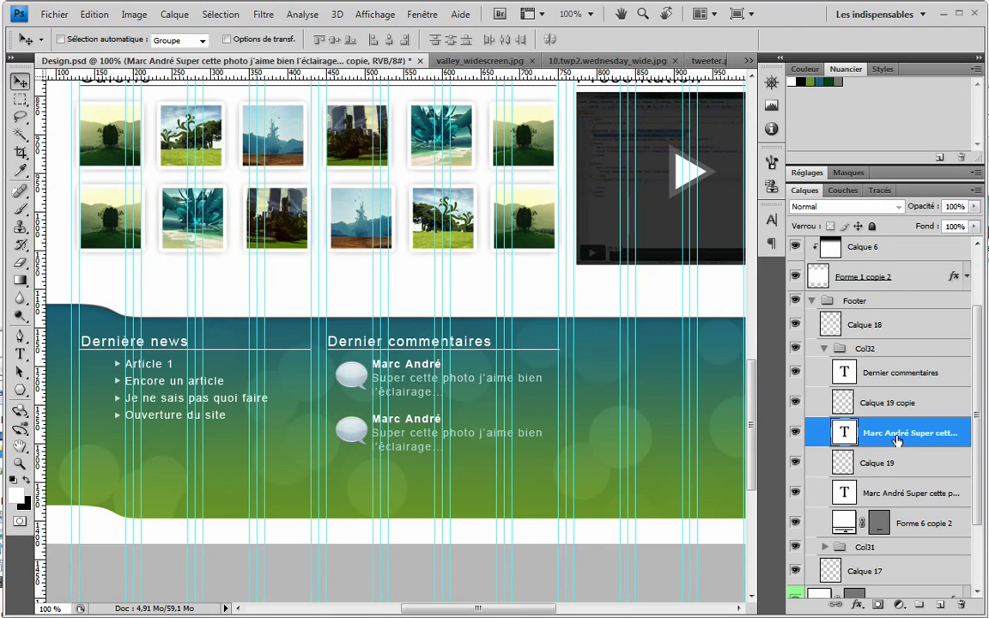
pyautogui.keyDown('ctrl'); pyautogui.click(352, 429); pyautogui.keyUp('ctrl')
pyautogui.keyDown('ctrl'); pyautogui.click(404, 341); pyautogui.keyUp('ctrl')
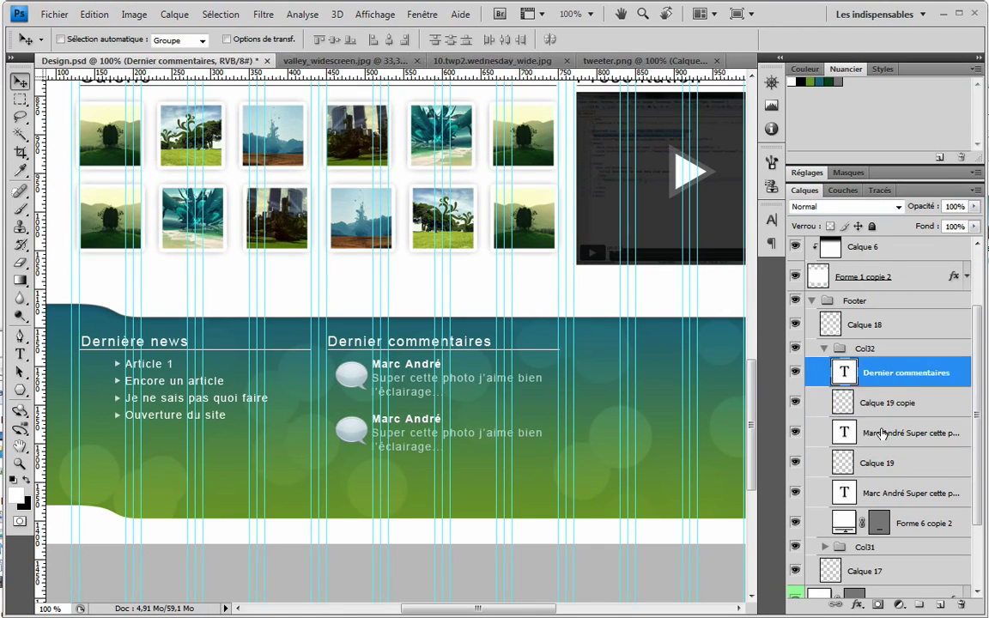
pyautogui.keyDown('ctrl'); pyautogui.click(406, 421); pyautogui.keyUp('ctrl')
pyautogui.keyDown('ctrl'); pyautogui.click(400, 369); pyautogui.keyUp('ctrl')
pyautogui.moveTo(400, 369); pyautogui.dragTo(410, 373)
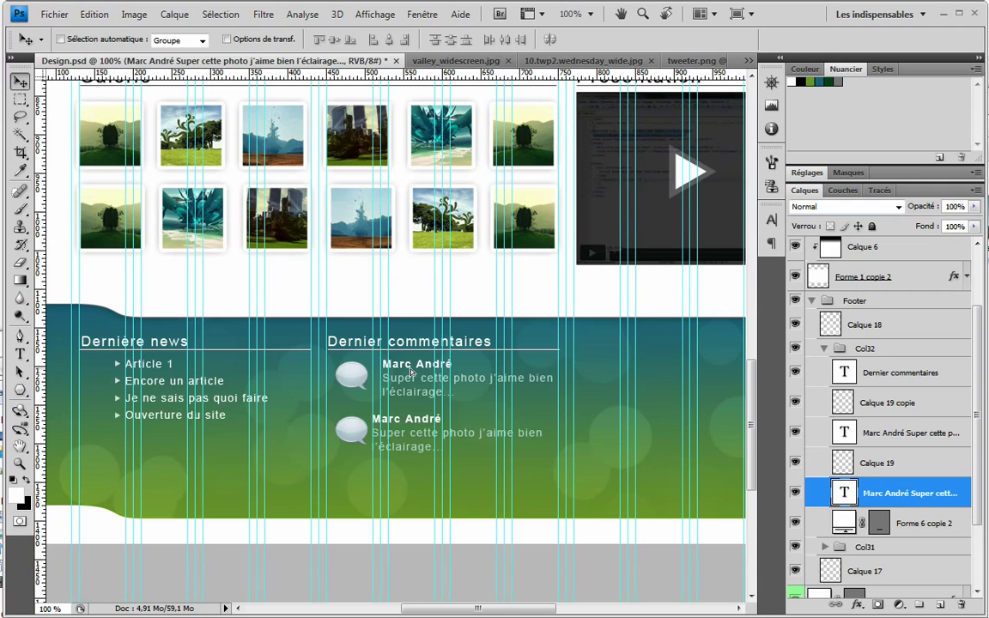
pyautogui.press('Down')
pyautogui.press('Down')
pyautogui.press('Down')
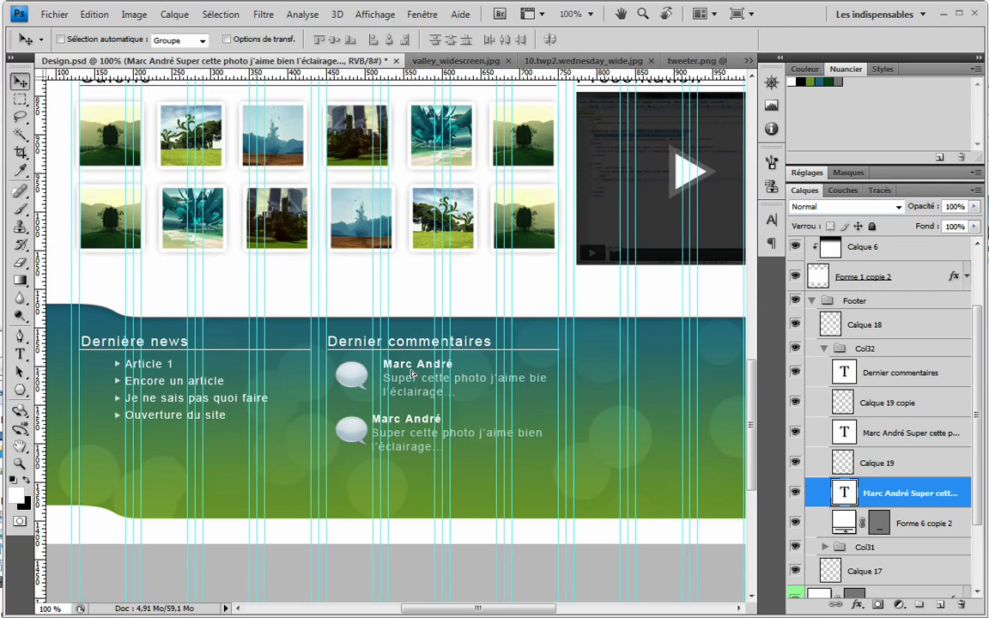
pyautogui.press('Left')
pyautogui.press('Left')
pyautogui.press('Up')
pyautogui.press('Up')
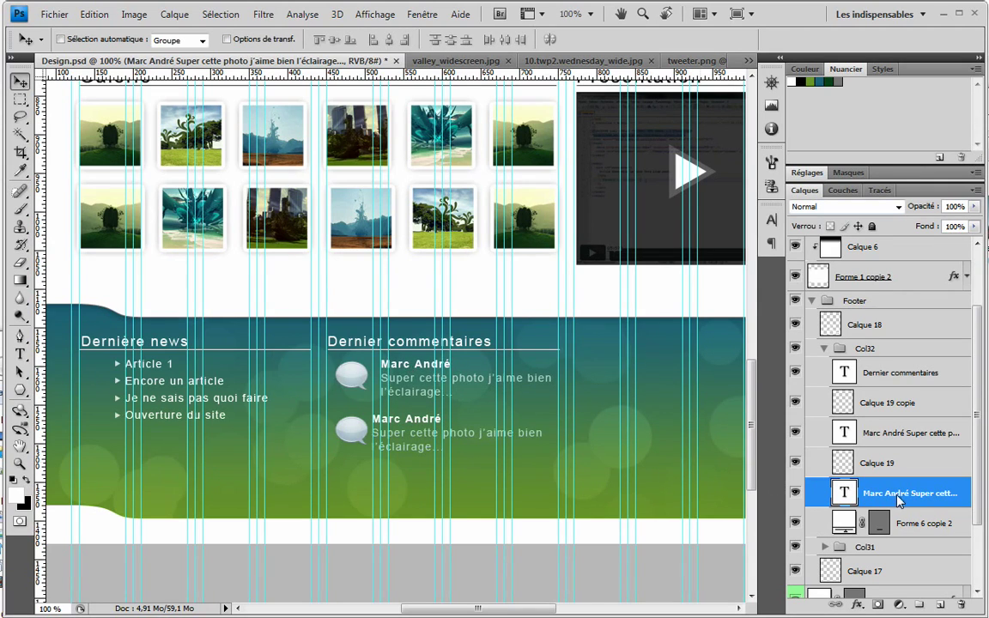
# Move the second comment's text slightly right and up so it lines up with the first comment's text
pyautogui.click(898, 442)
pyautogui.moveTo(418, 444); pyautogui.dragTo(423, 440)
pyautogui.press('Up')
pyautogui.press('Up')
pyautogui.press('Up')
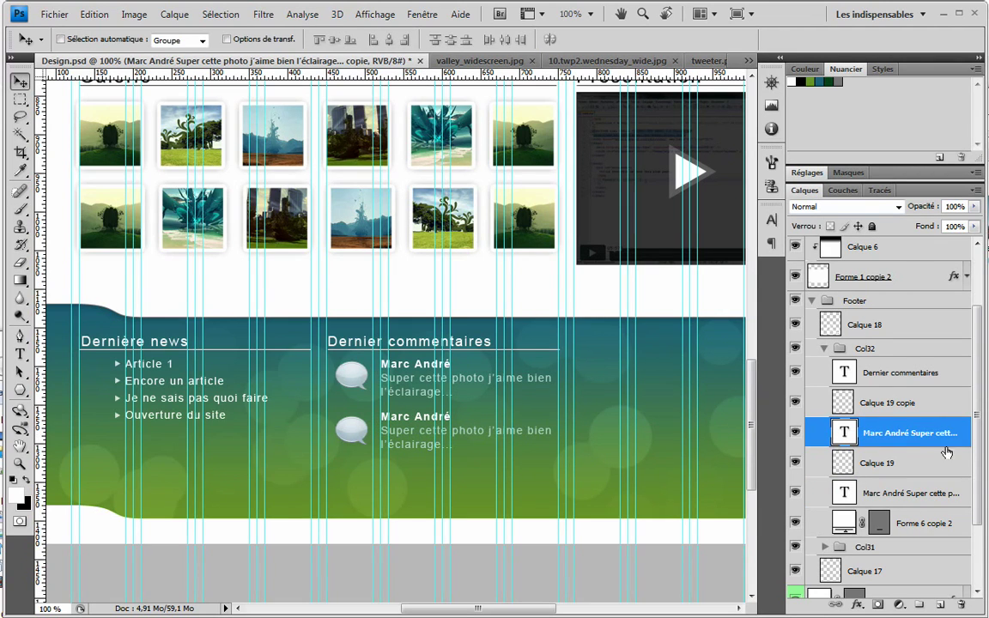
# Replace the second comment's text with another commenter's name and "Un commentaire pour faire un commentaire"
pyautogui.doubleClick(844, 432)
pyautogui.write('JEan antoine')
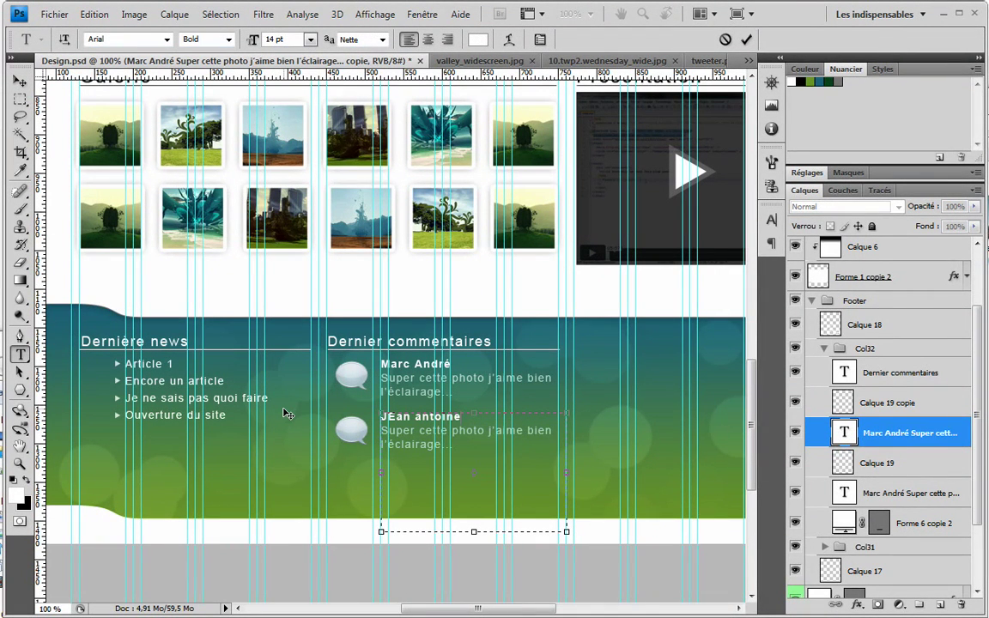
pyautogui.moveTo(450, 461); pyautogui.dragTo(368, 427)
pyautogui.write('Un commentaire pour faire un')
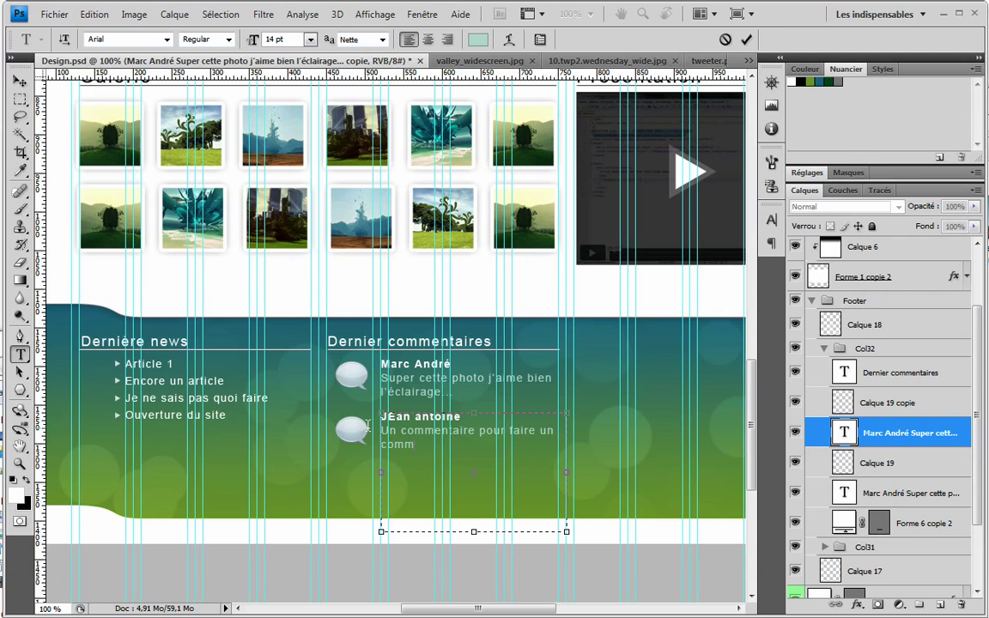
pyautogui.click(18, 80)
# Look up the hex code of the second comment's text colour and collapse the Col32 group
pyautogui.moveTo(541, 337); pyautogui.dragTo(481, 321)
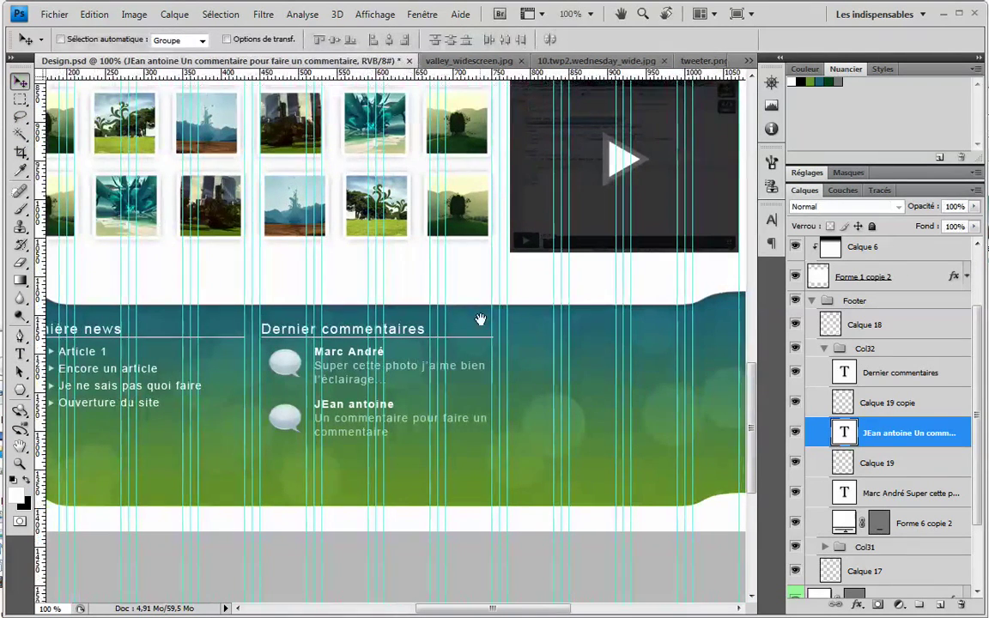
pyautogui.doubleClick(845, 431)
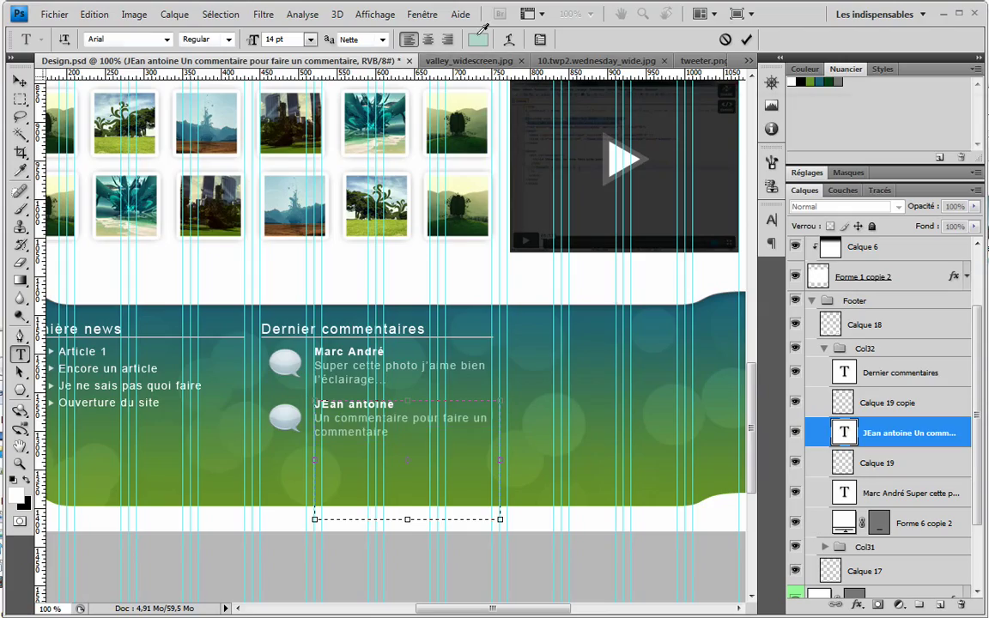
pyautogui.click(480, 37)
pyautogui.click(960, 136)
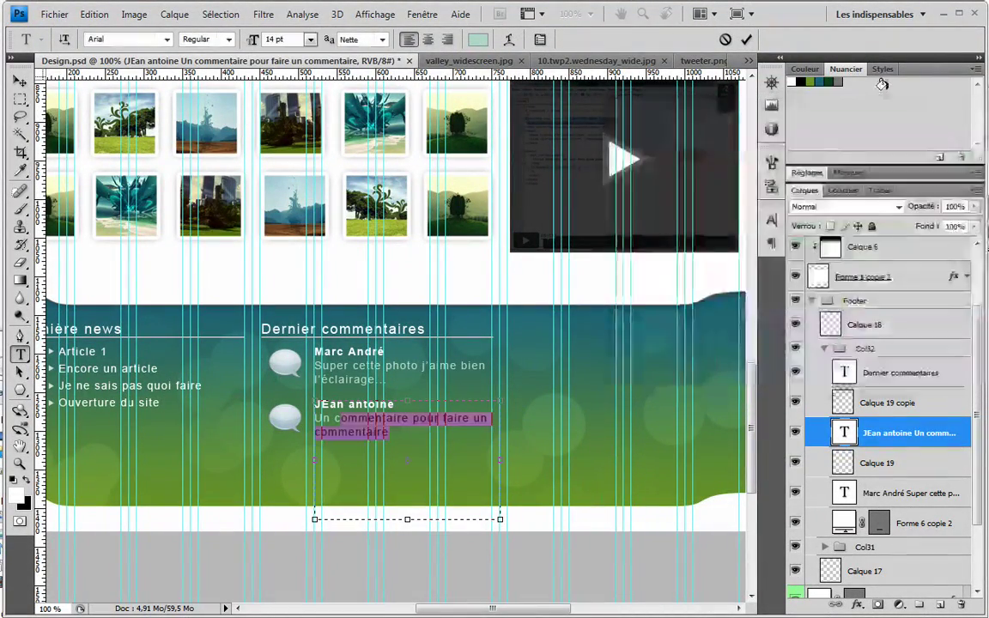
pyautogui.click(478, 38)
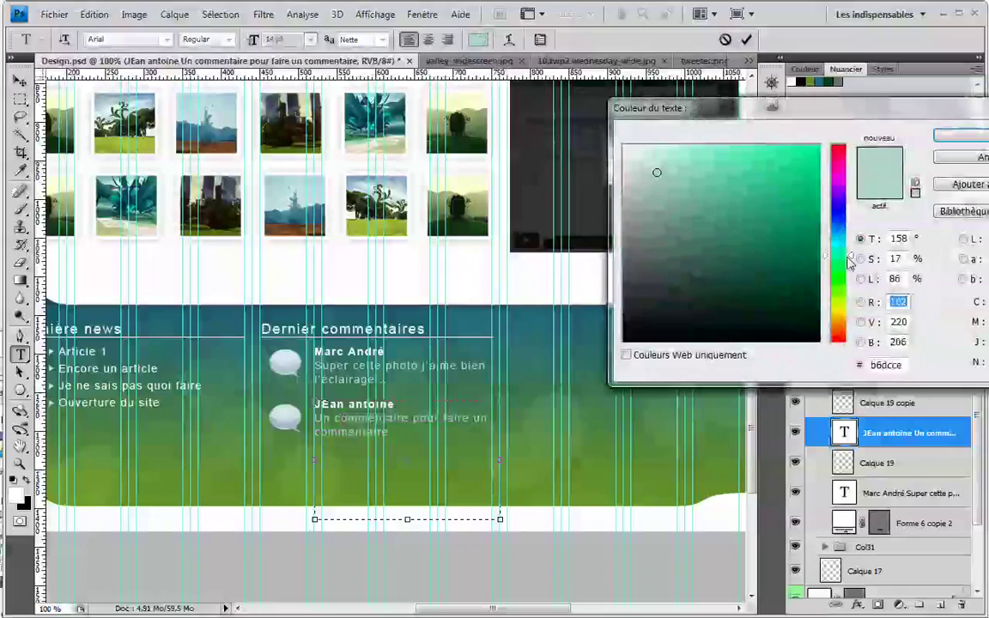
pyautogui.click(960, 136)
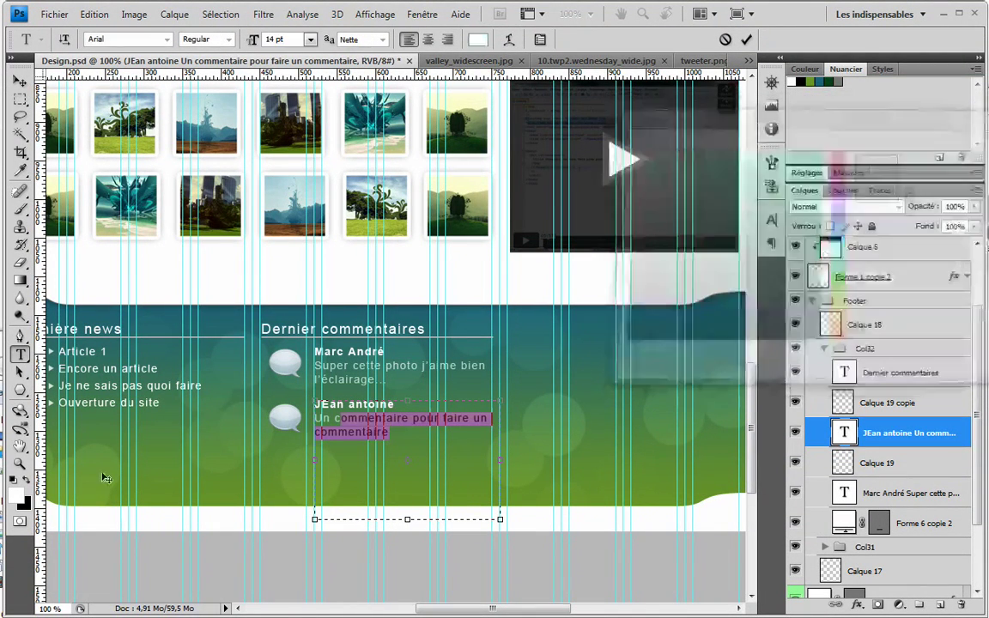
pyautogui.click(19, 80)
pyautogui.click(870, 491)
pyautogui.click(827, 347)
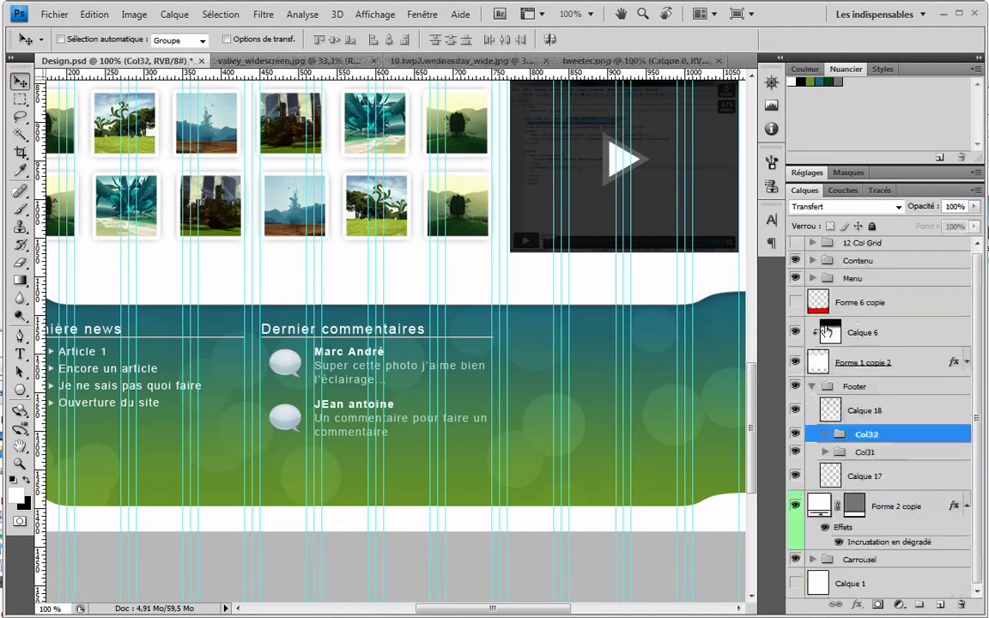
# Set the foreground colour to b6dcce and save it as a swatch named "Vert très c"
pyautogui.press('i')
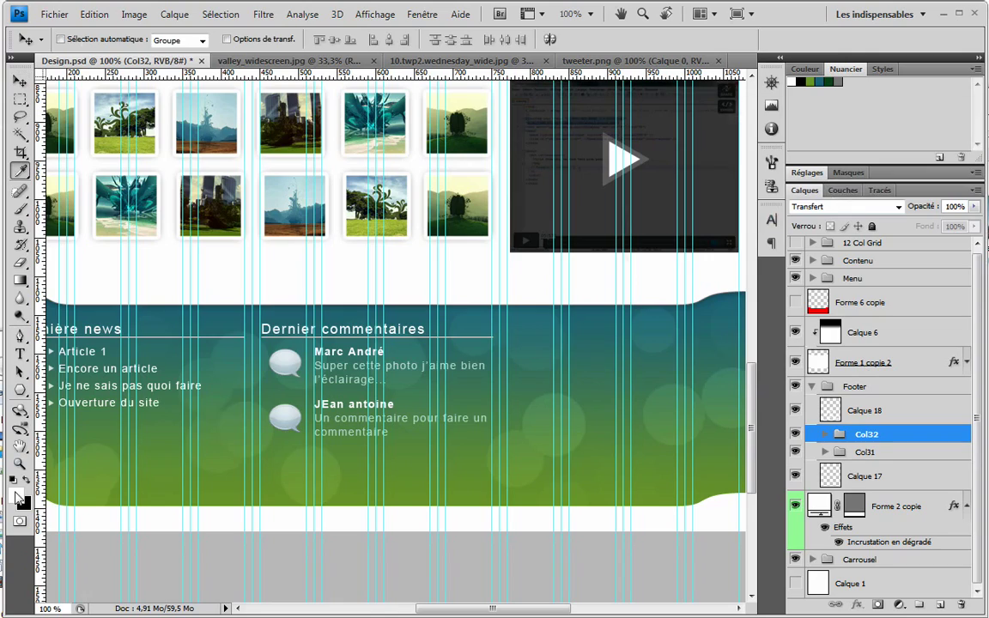
pyautogui.click(15, 496)
pyautogui.click(884, 365)
pyautogui.write('b6dcce')
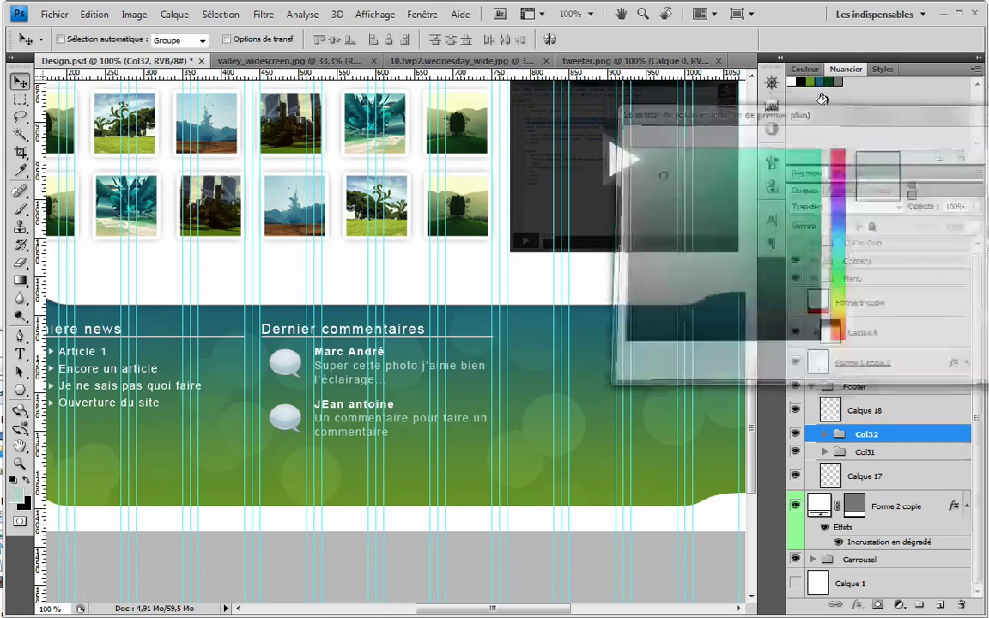
pyautogui.write('Vert très c')
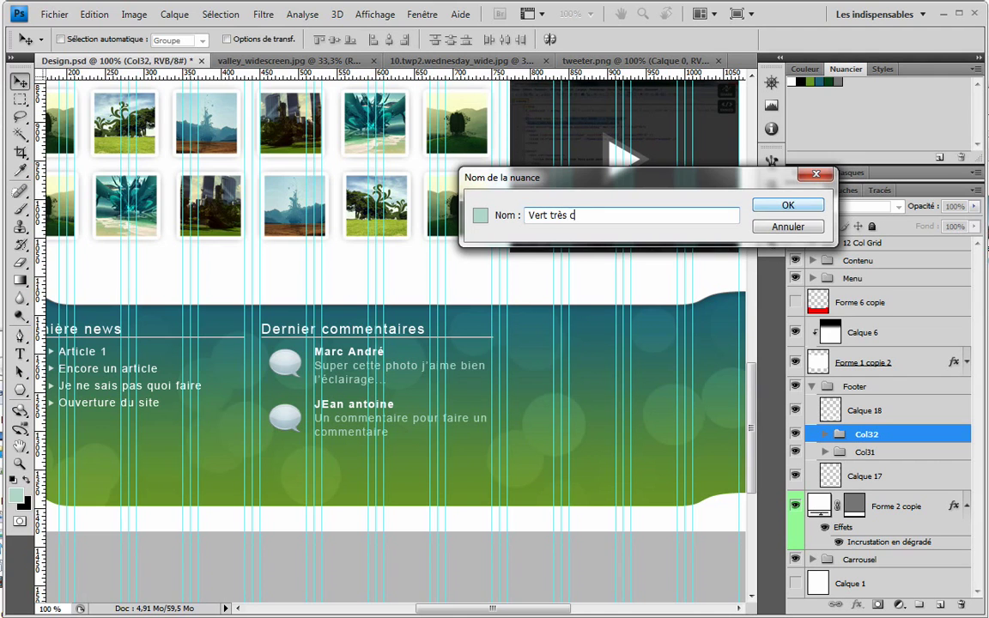
pyautogui.click(758, 206)
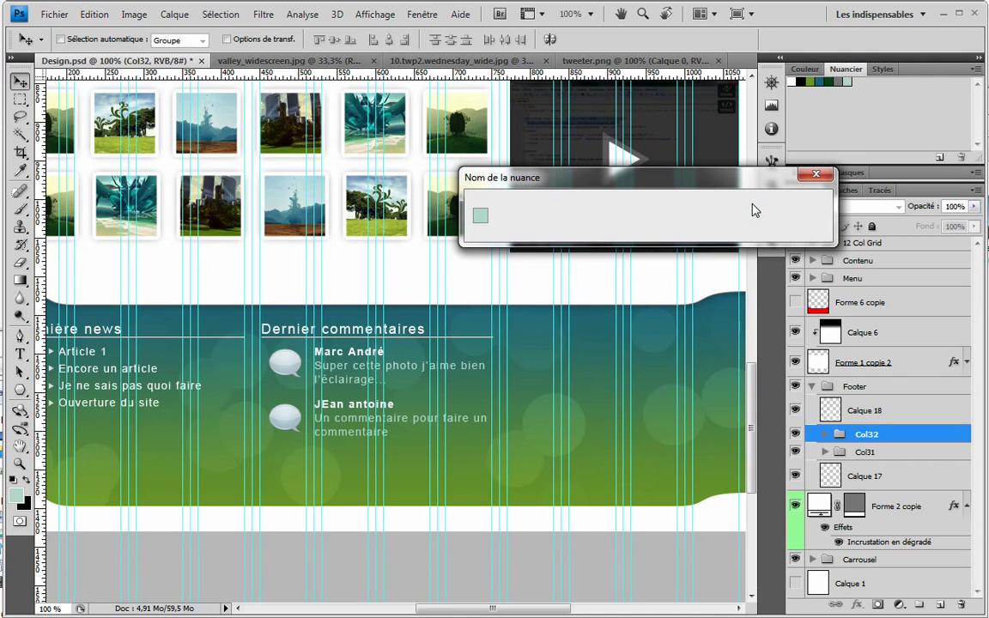
# Recolour the article list text in the Col31 group with the new pale green swatch
pyautogui.click(825, 453)
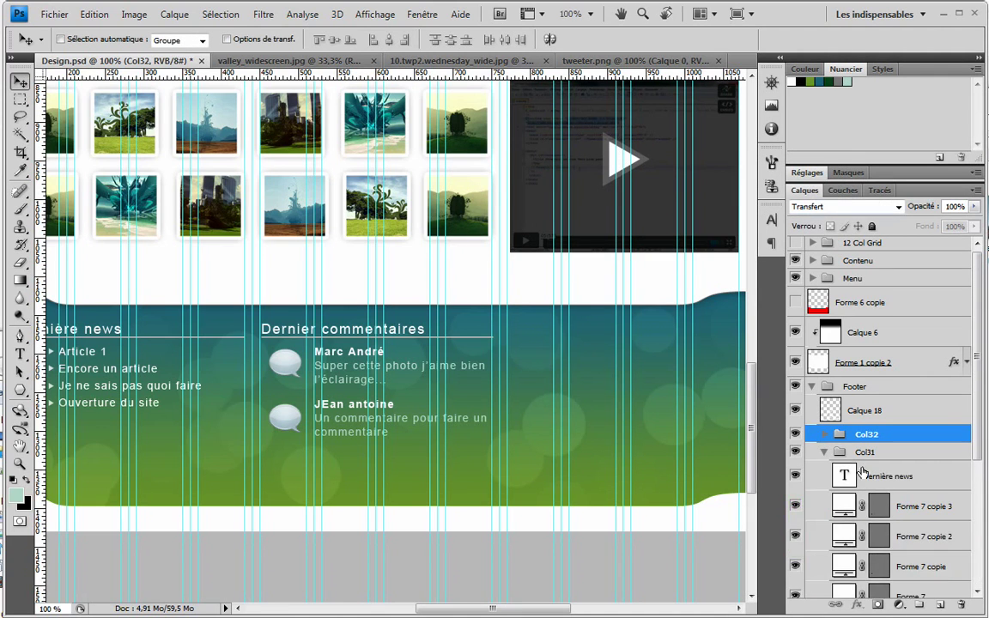
pyautogui.scroll(-5, 858, 429)
pyautogui.doubleClick(844, 465)
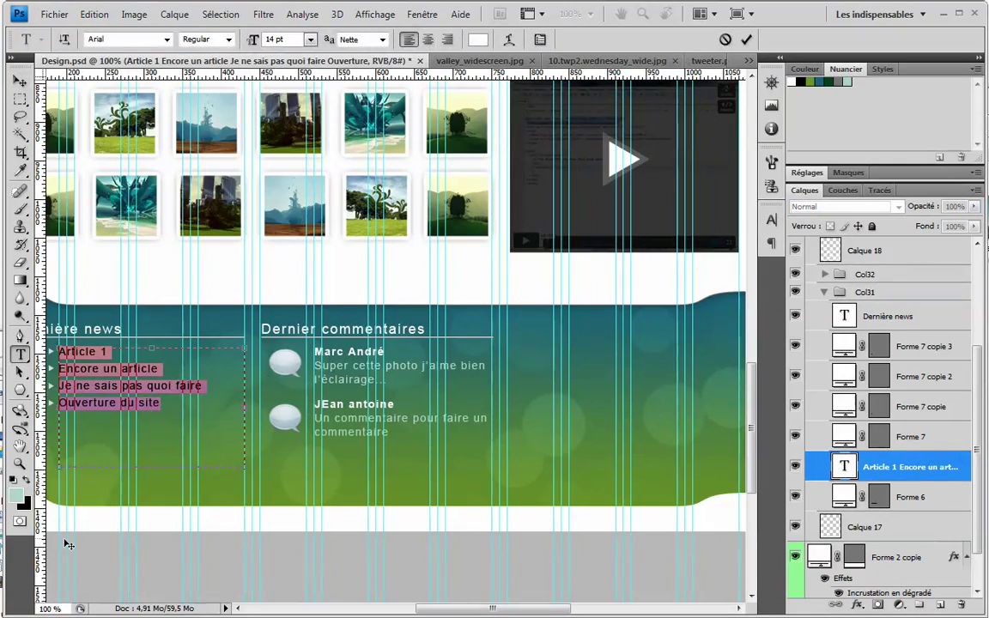
pyautogui.click(19, 82)
pyautogui.moveTo(340, 328); pyautogui.dragTo(399, 320)
# Change the fill of the bullet shapes Forme 7 and Forme 7 copie to b6dcce
pyautogui.click(850, 438)
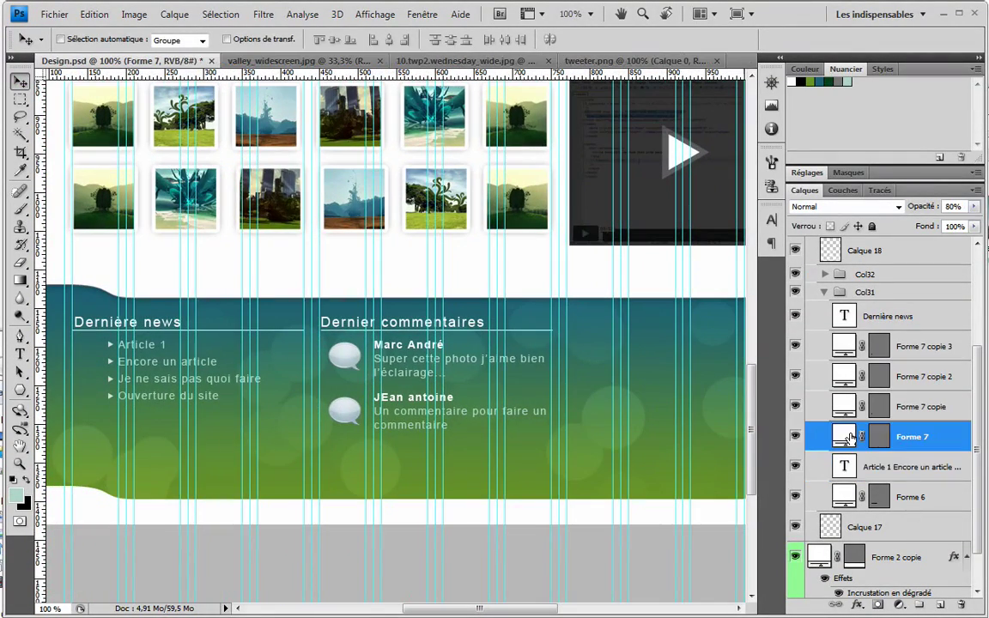
pyautogui.doubleClick(847, 435)
pyautogui.click(653, 170)
pyautogui.click(971, 132)
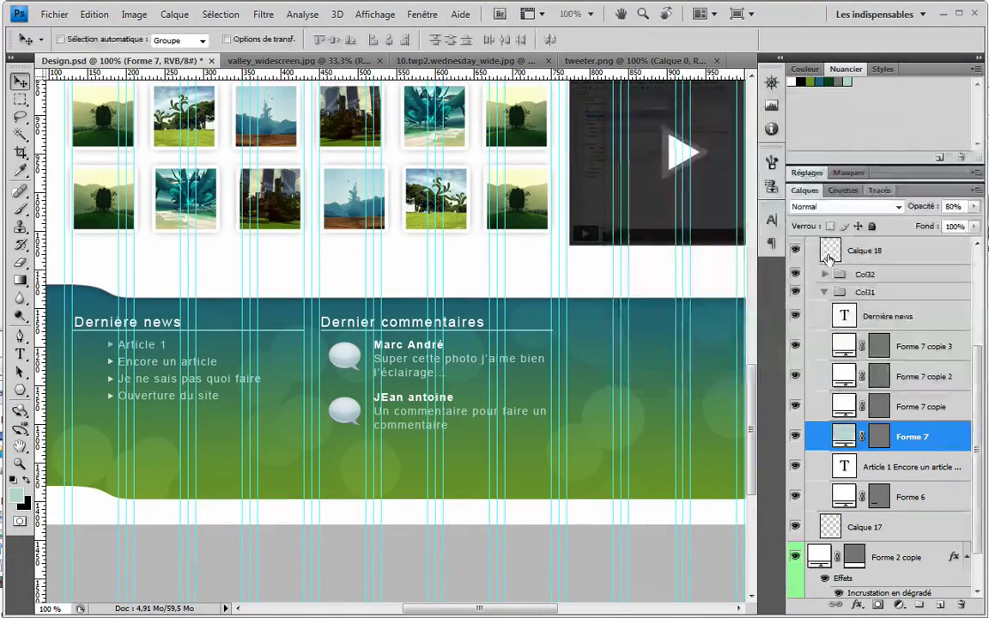
pyautogui.doubleClick(847, 408)
pyautogui.click(657, 173)
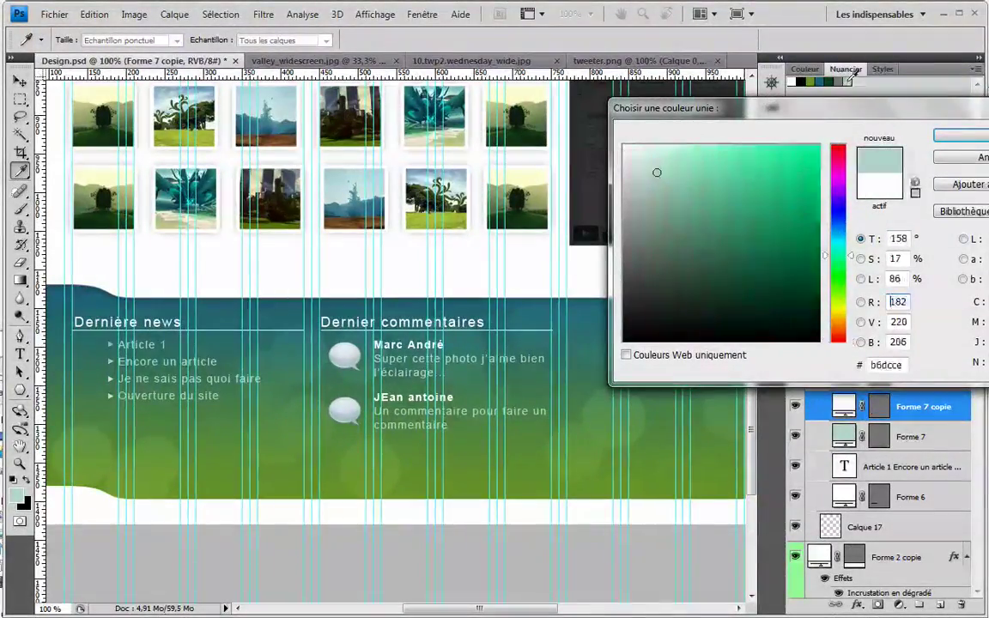
pyautogui.click(971, 136)
# Apply the same b6dcce fill to the bullet shapes Forme 7 copie 2 and Forme 7 copie 3
pyautogui.hotkey('ctrl', 'j')
pyautogui.doubleClick(844, 379)
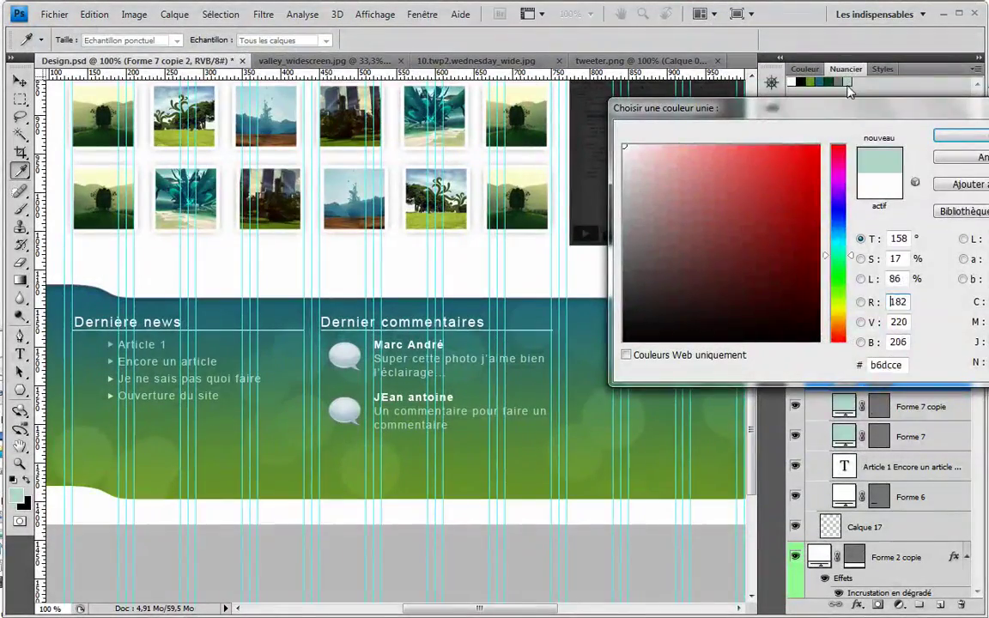
pyautogui.press('Return')
pyautogui.hotkey('ctrl', 'j')
pyautogui.doubleClick(844, 348)
pyautogui.click(837, 93)
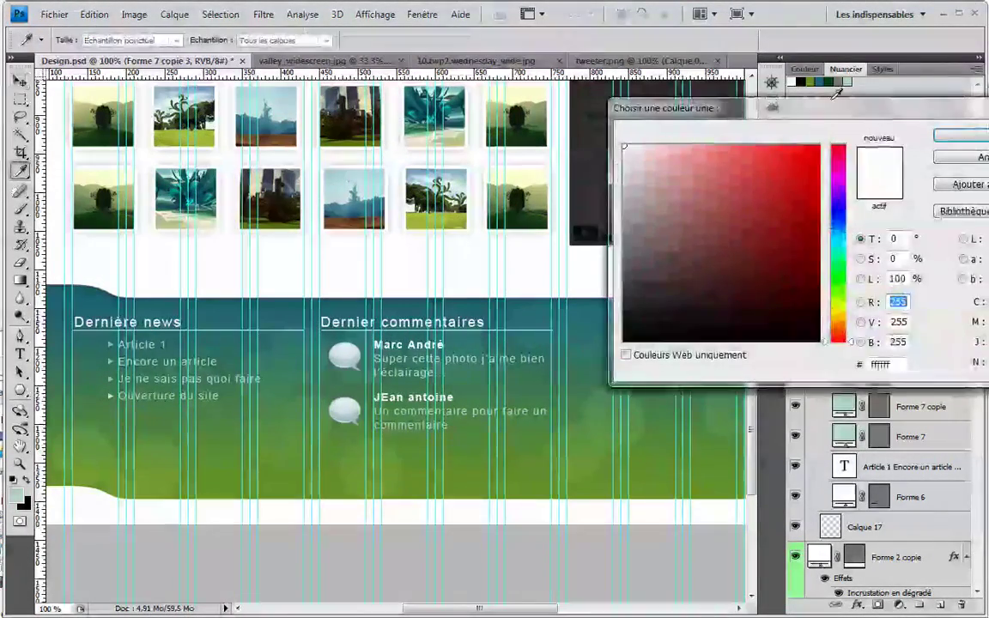
pyautogui.click(847, 81)
pyautogui.click(959, 135)
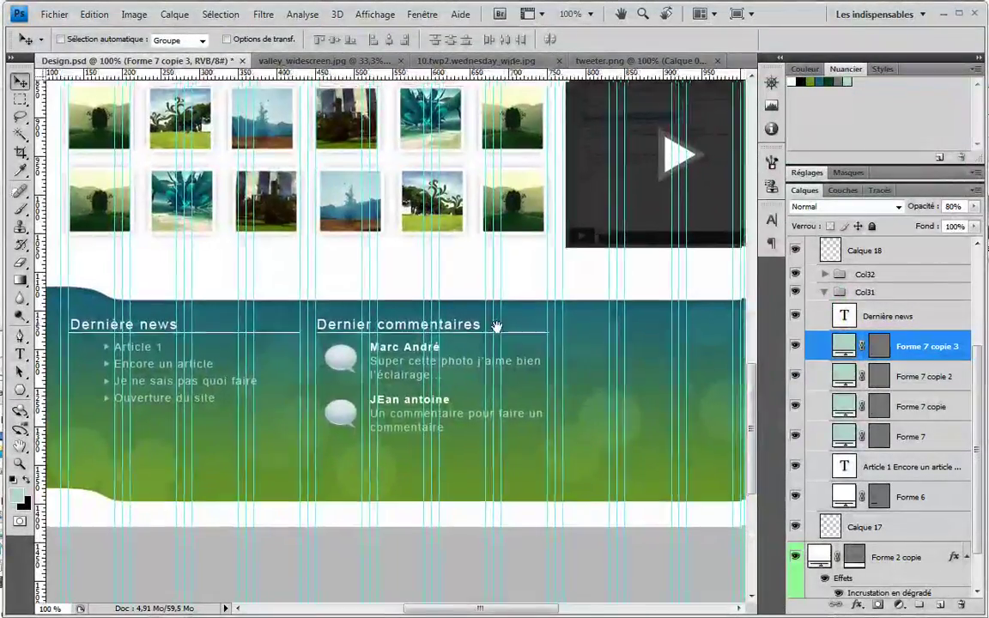
# Collapse the Col31 group and duplicate the Col32 group
pyautogui.hscroll(5, 497, 326)
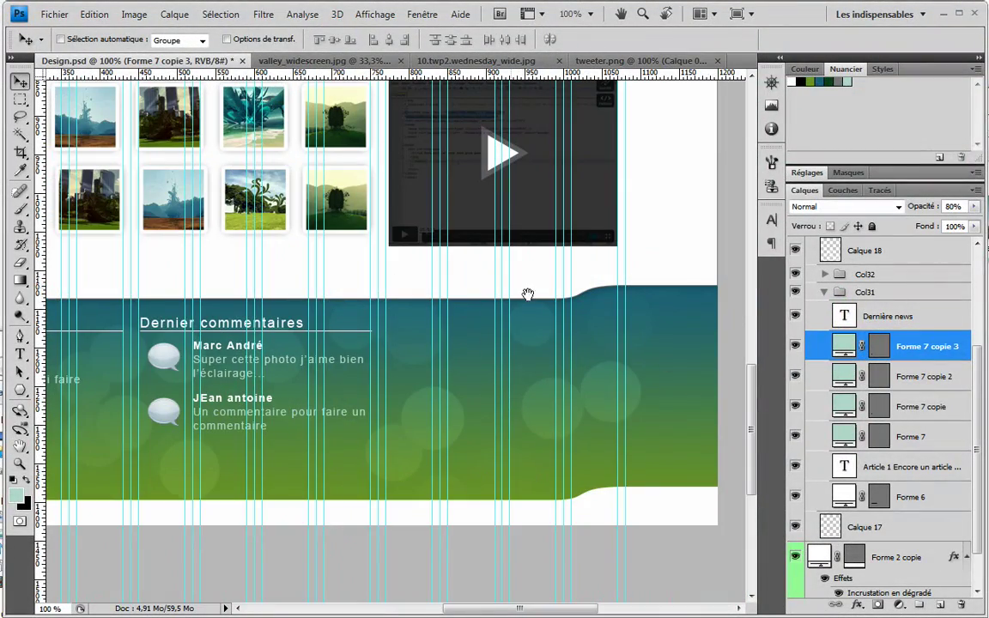
pyautogui.hscroll(2, 480, 316)
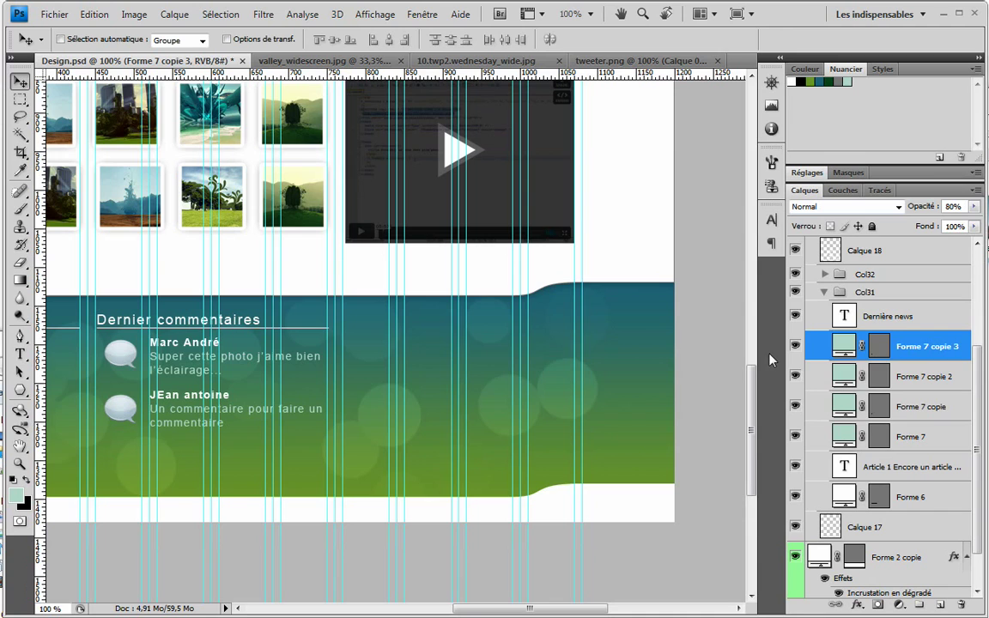
pyautogui.click(825, 293)
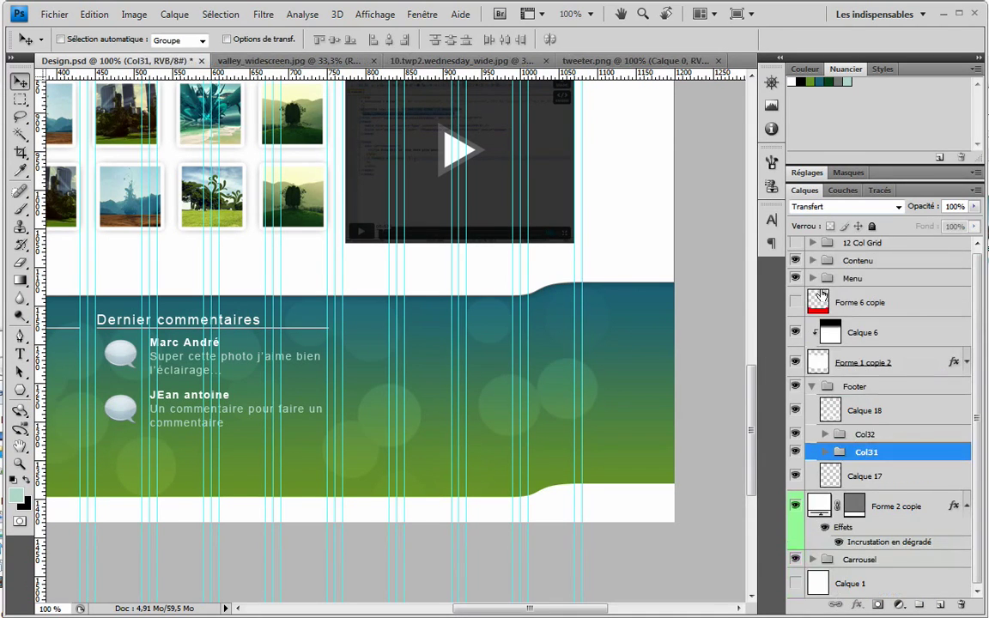
pyautogui.rightClick(844, 439)
pyautogui.click(859, 431)
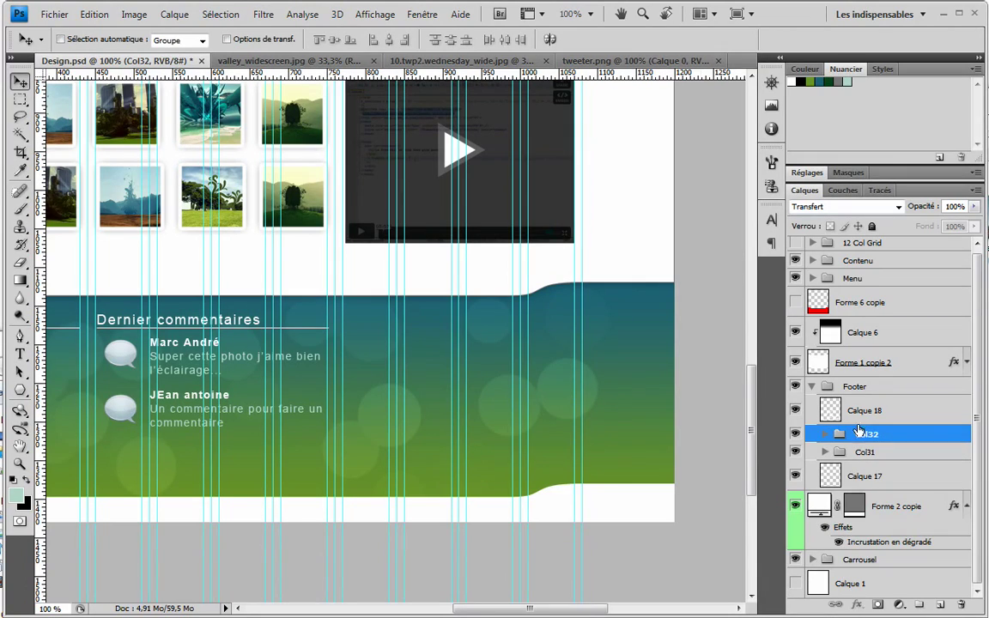
pyautogui.rightClick(883, 434)
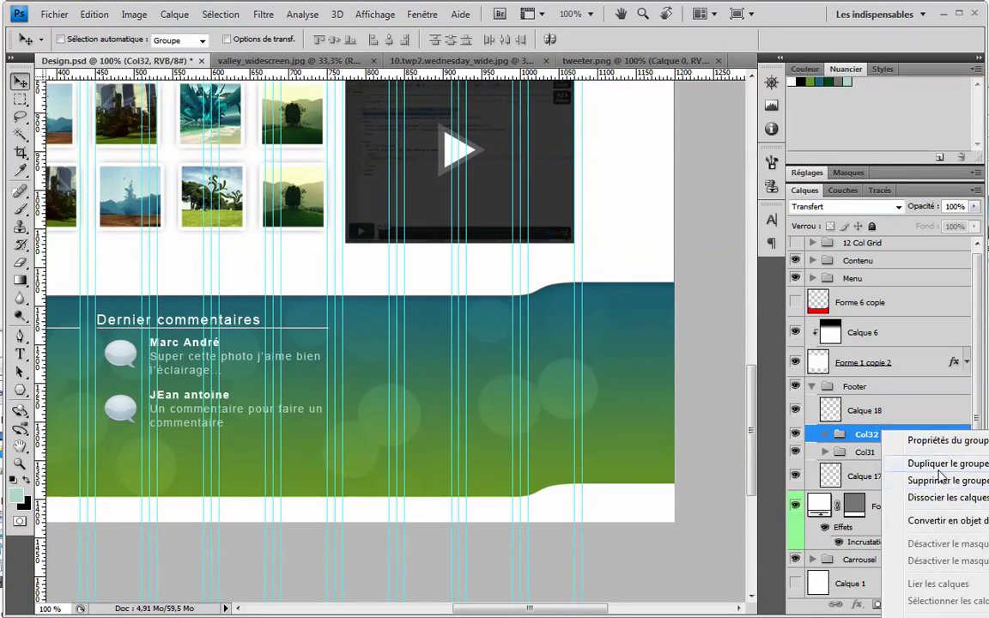
pyautogui.click(850, 461)
pyautogui.press('Return')
# Rename the duplicated group "Col33 twitter" and move it right into the footer's empty third column
pyautogui.doubleClick(885, 435)
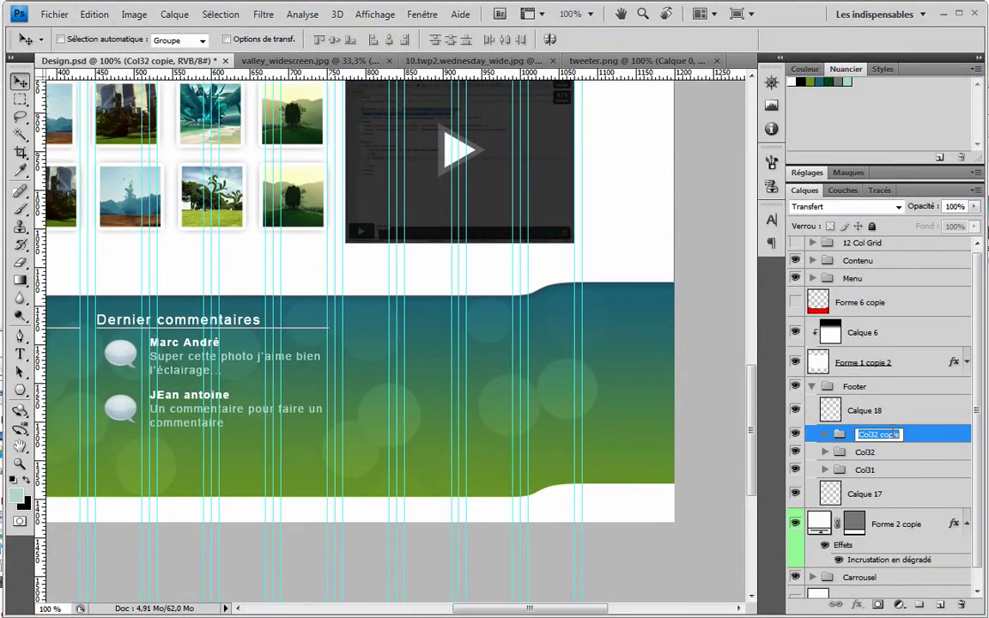
pyautogui.write('Col33')
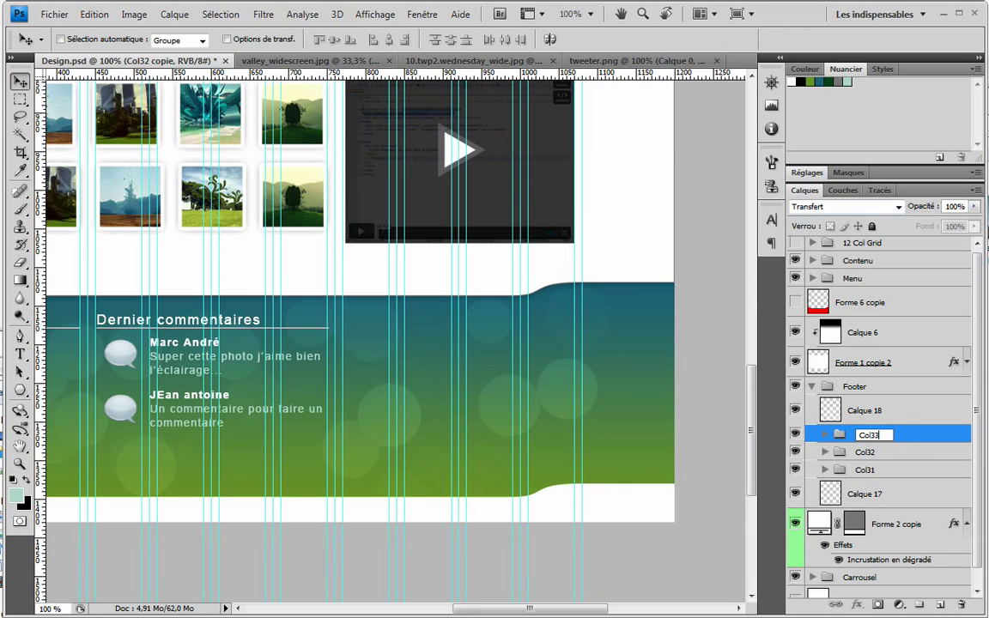
pyautogui.write(' twitter')
pyautogui.press('Return')
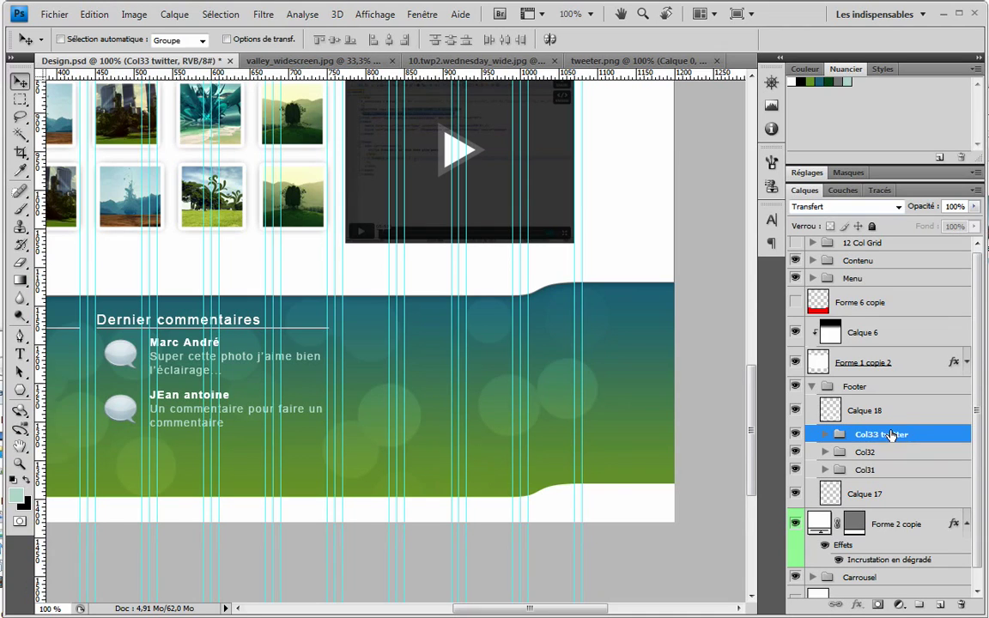
pyautogui.click(824, 435)
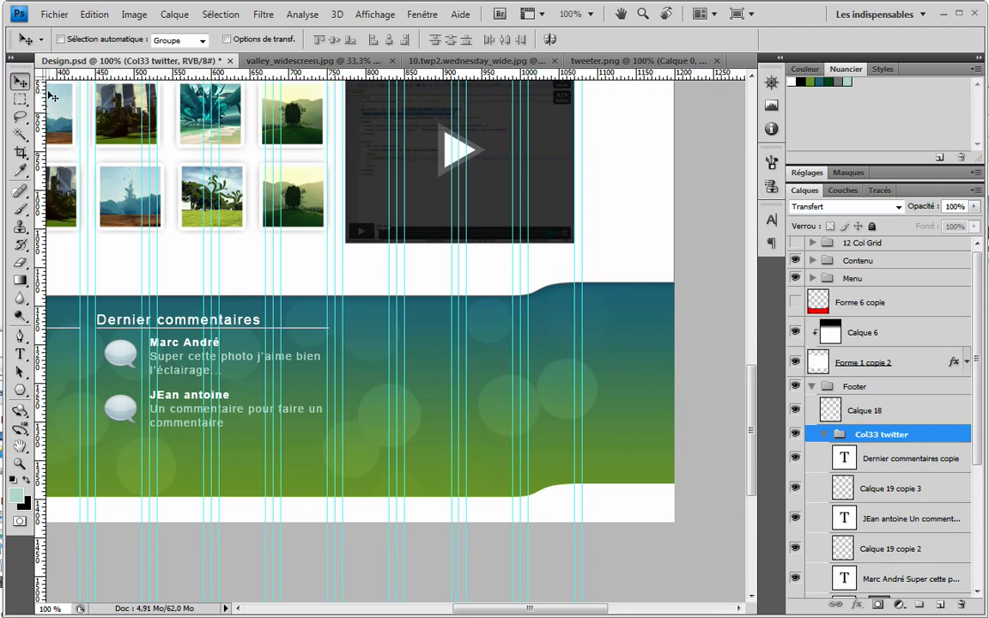
pyautogui.moveTo(236, 333); pyautogui.dragTo(484, 339)
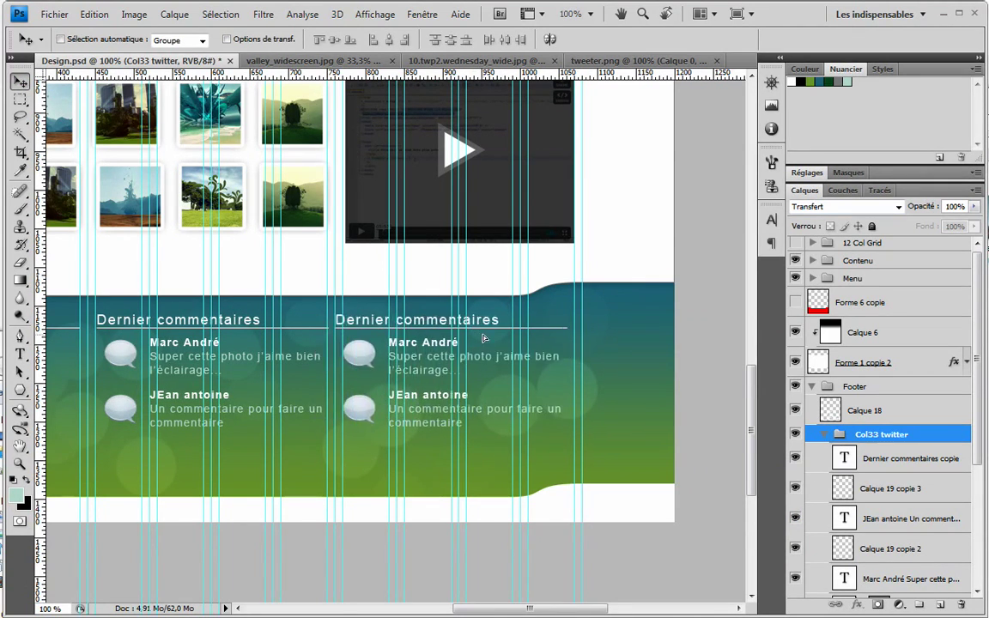
# Replace the third column's heading with "Dernier Twitt"
pyautogui.click(887, 460)
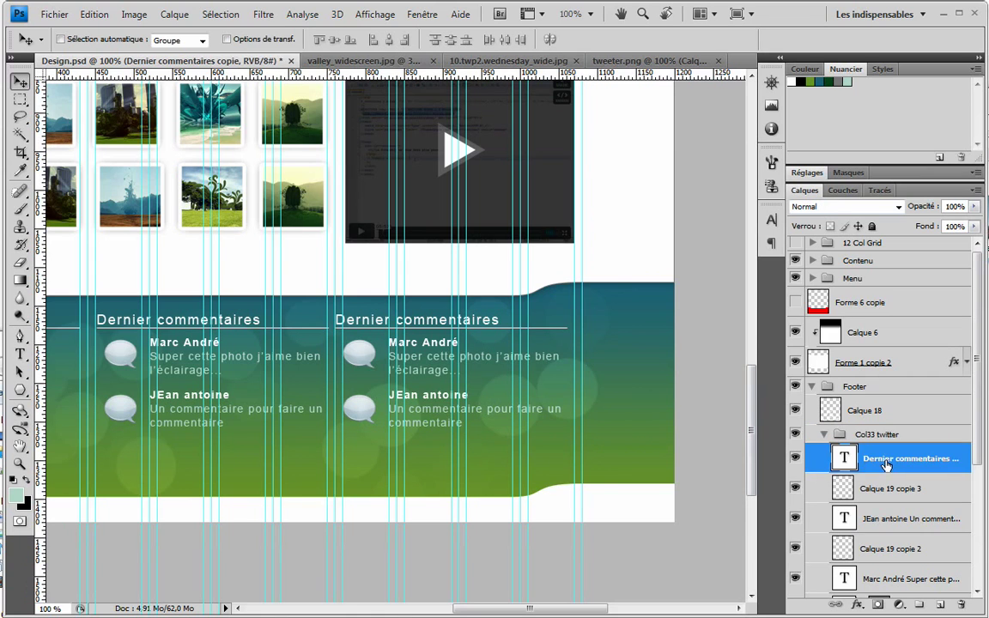
pyautogui.scroll(-3, 880, 469)
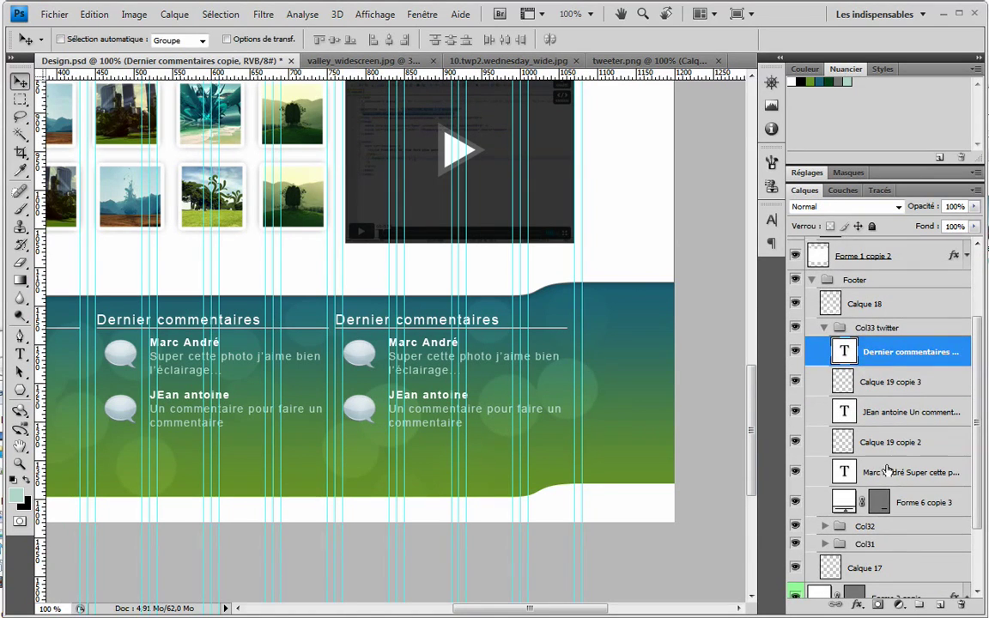
pyautogui.doubleClick(845, 352)
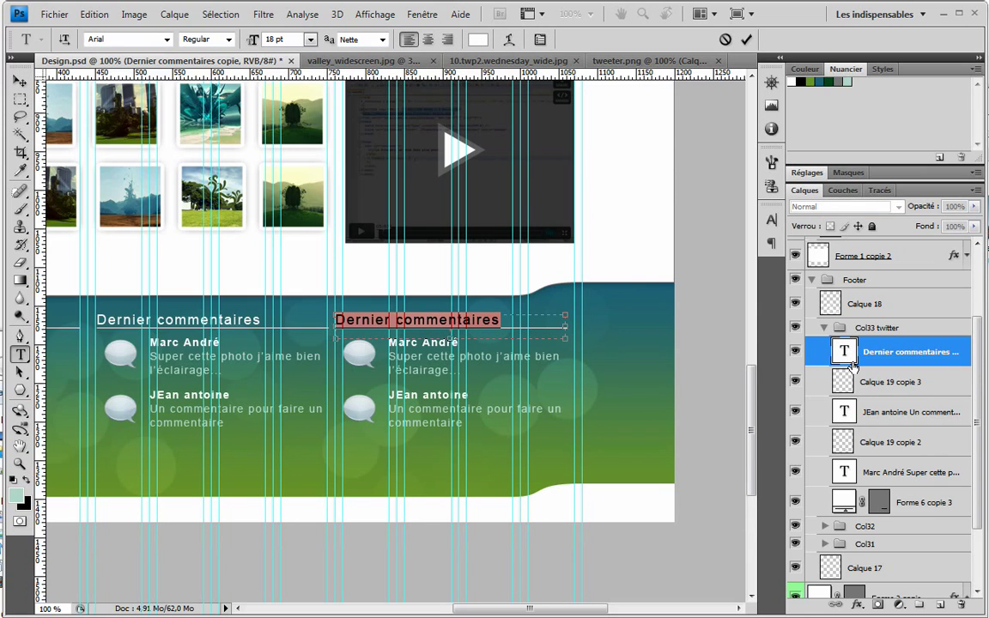
pyautogui.write('Dernier Twitt')
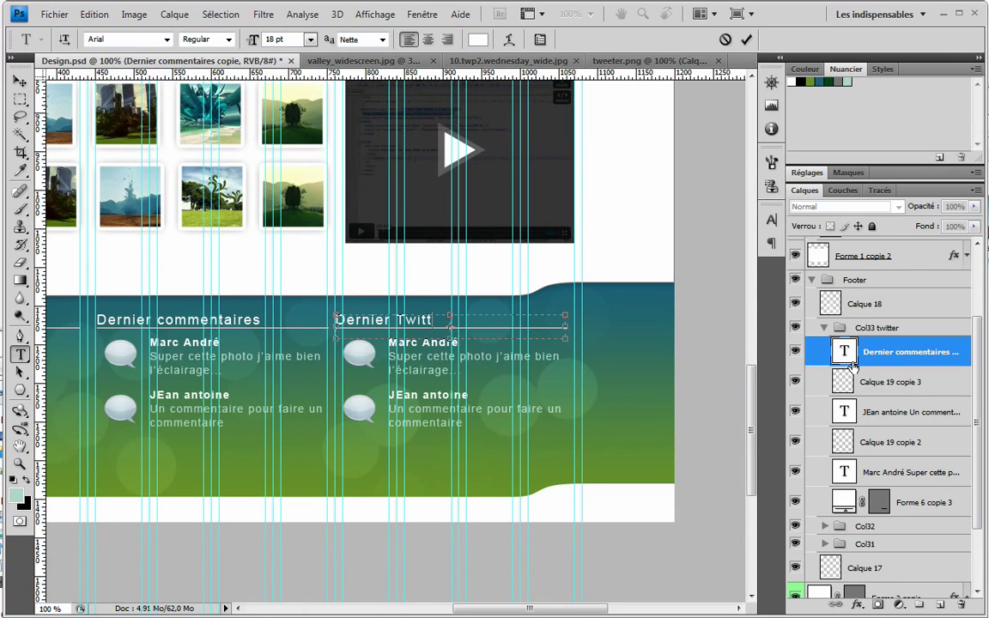
# Delete the second comment's text and its bubble icon from the Col33 twitter group
pyautogui.click(847, 410)
pyautogui.press('v')
pyautogui.keyDown('shift'); pyautogui.click(863, 382); pyautogui.keyUp('shift')
pyautogui.moveTo(863, 382)
pyautogui.mouseDown()
pyautogui.moveTo(846, 571)
pyautogui.moveTo(863, 382)
pyautogui.mouseUp()
pyautogui.click(901, 413)
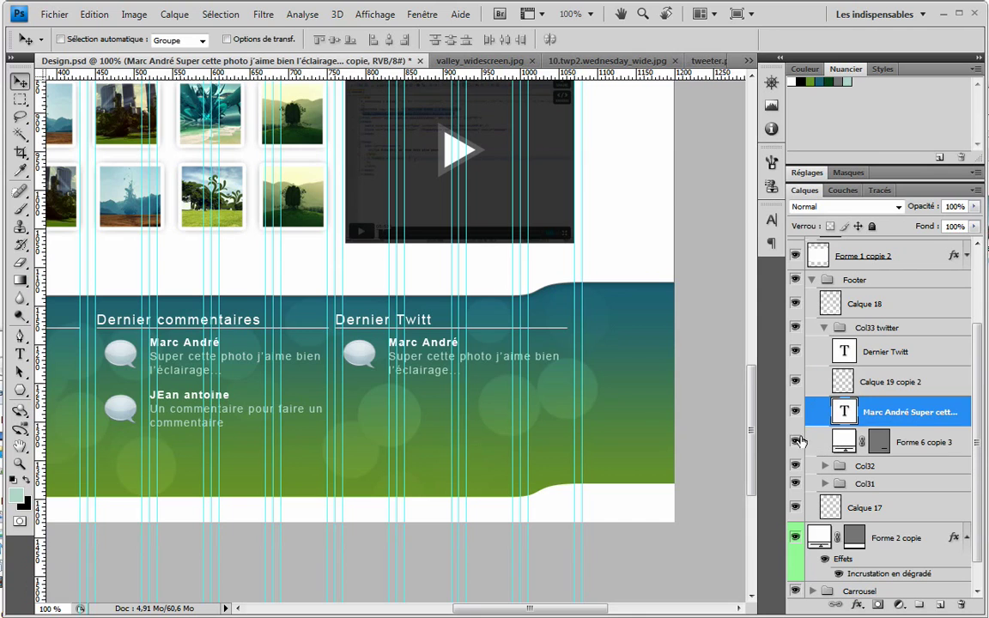
# Toggle layer visibility in the Col33 twitter group to identify the remaining bubble icon, and delete that layer
pyautogui.click(795, 412)
pyautogui.click(795, 412)
pyautogui.click(795, 442)
pyautogui.click(795, 442)
pyautogui.click(795, 382)
pyautogui.moveTo(844, 380); pyautogui.dragTo(960, 604)
# Move the remaining comment text in the Dernier Twitt column slightly left and down
pyautogui.press('z')
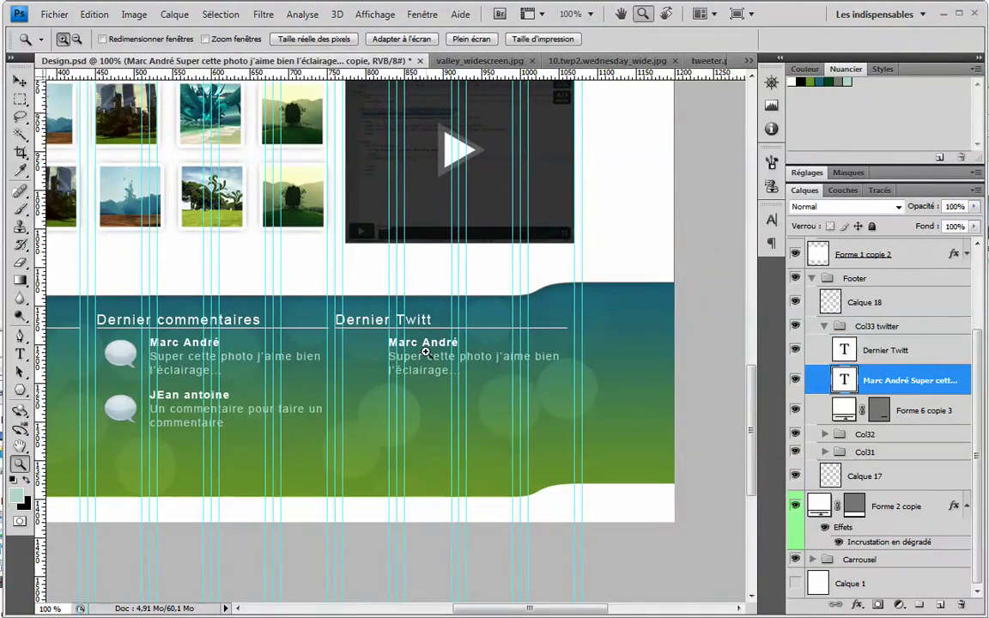
pyautogui.press('v')
pyautogui.moveTo(423, 353); pyautogui.dragTo(453, 381)
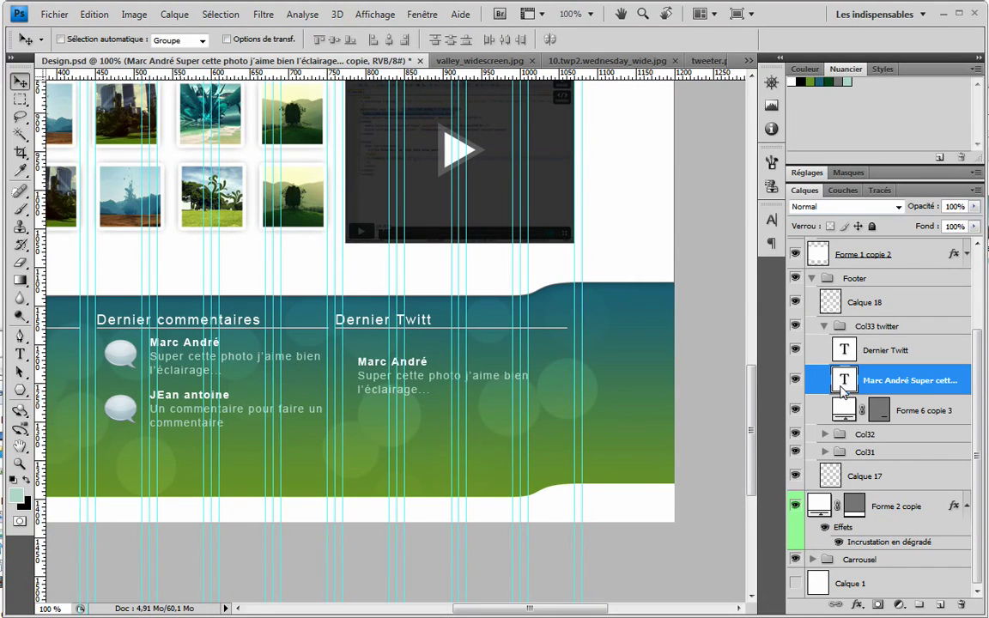
# Replace the Dernier Twitt column's comment text with the latest tweet, copied from the grafikart_fr Twitter page in the browser
pyautogui.doubleClick(452, 381)
pyautogui.hotkey('ctrl', 'a')
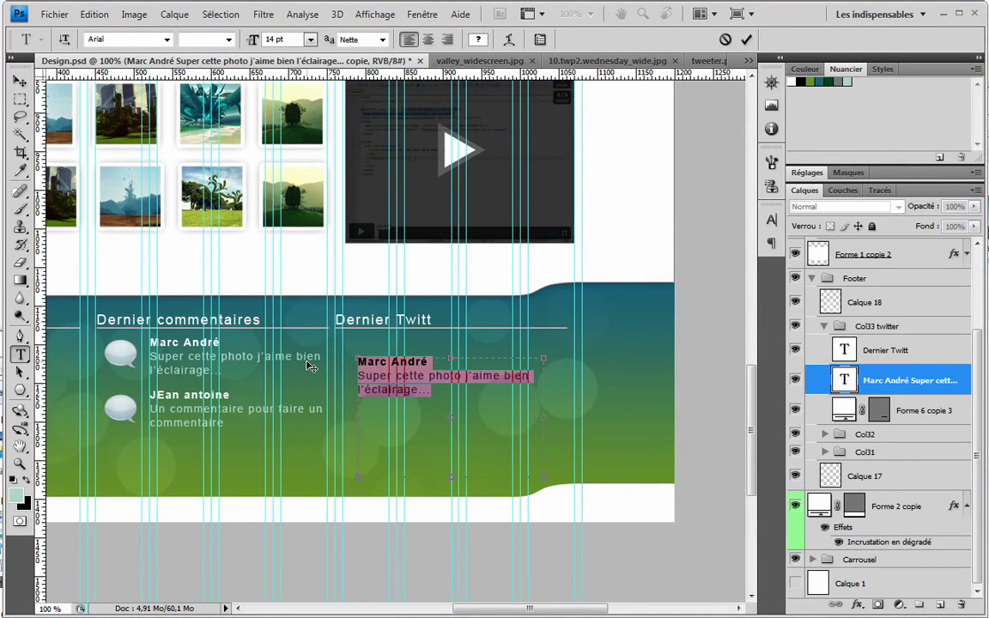
pyautogui.hotkey('alt', 'Tab')
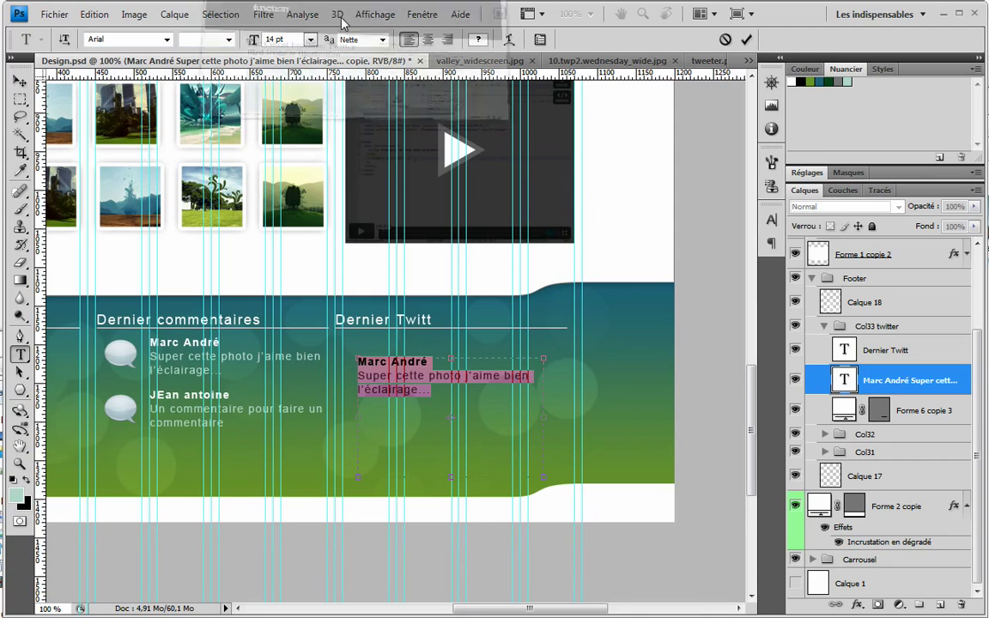
pyautogui.click(225, 45)
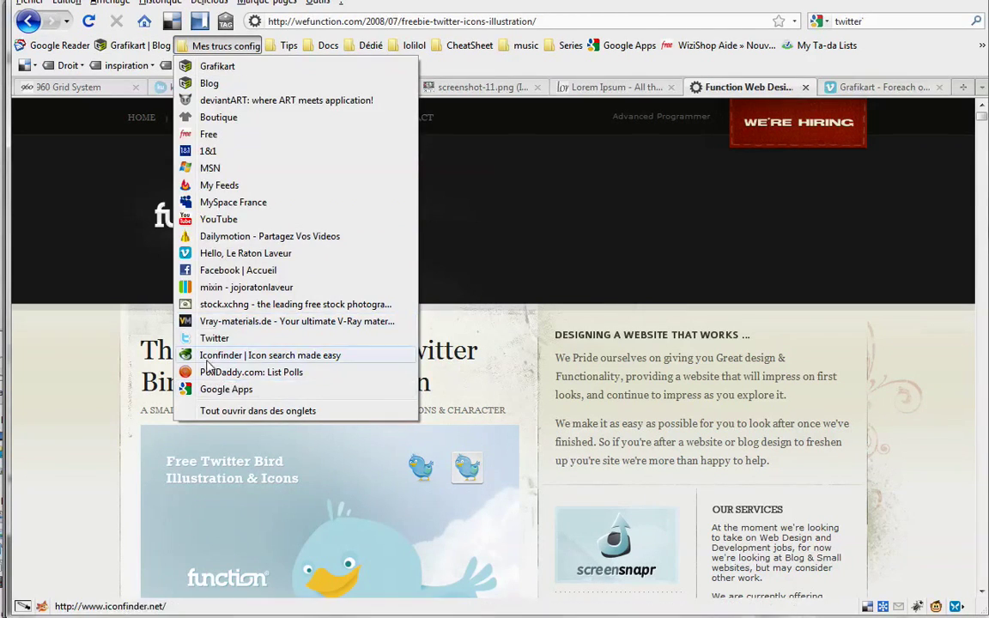
pyautogui.click(210, 338)
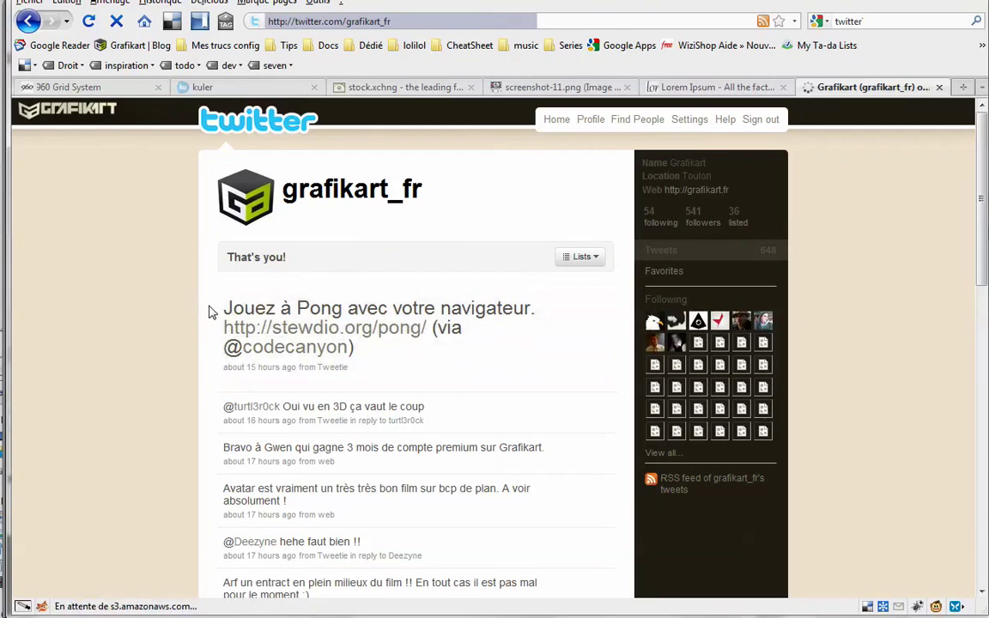
pyautogui.moveTo(210, 312); pyautogui.dragTo(452, 365)
pyautogui.hotkey('ctrl', 'c')
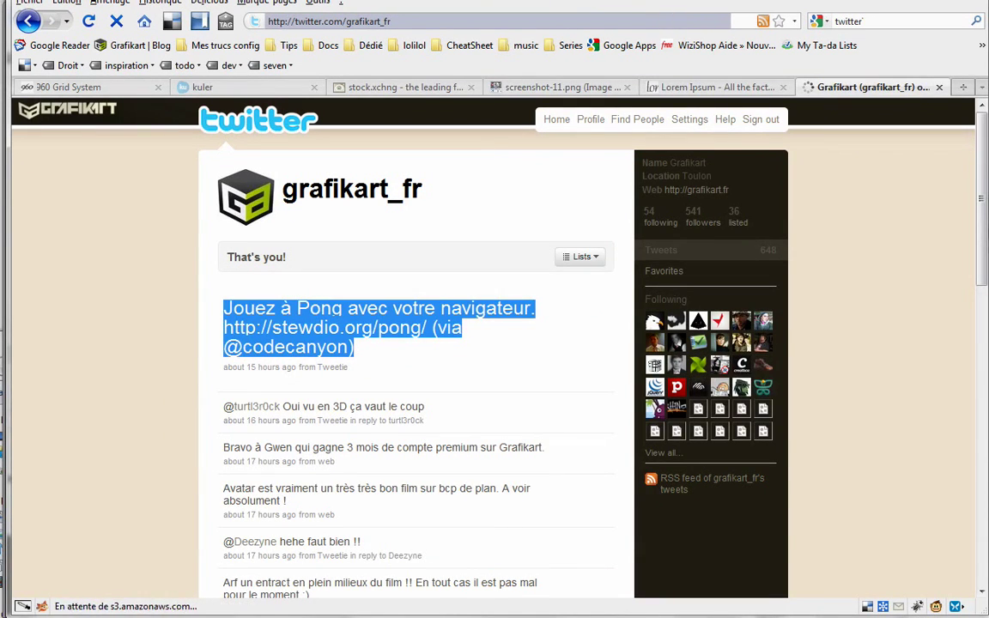
pyautogui.hotkey('alt', 'Tab')
pyautogui.hotkey('ctrl', 'v')
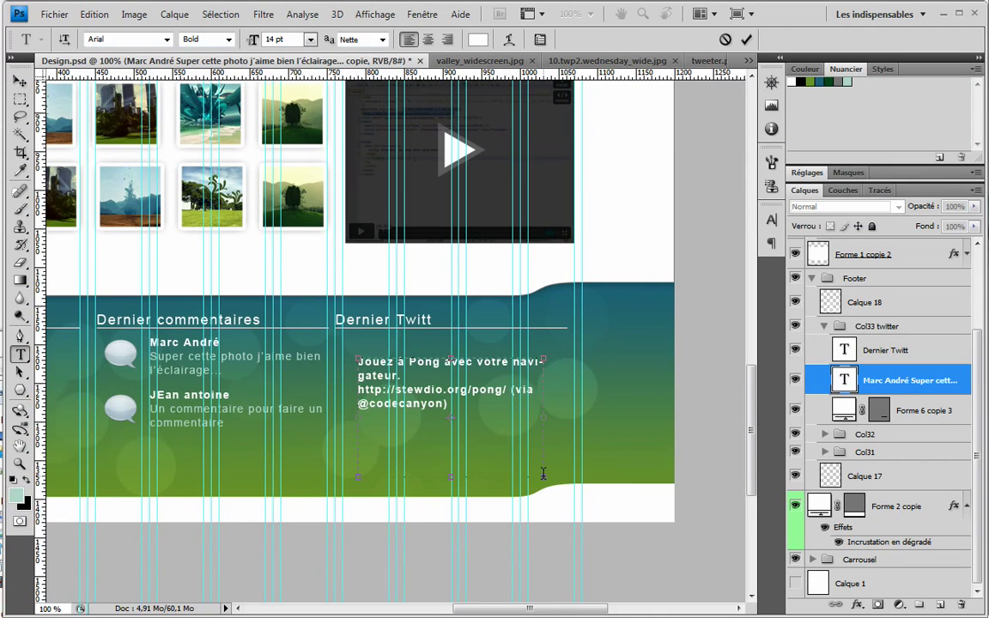
# Widen the tweet's text box on both sides, colour its text pale green, and nudge it slightly into place
pyautogui.moveTo(544, 478); pyautogui.dragTo(574, 459)
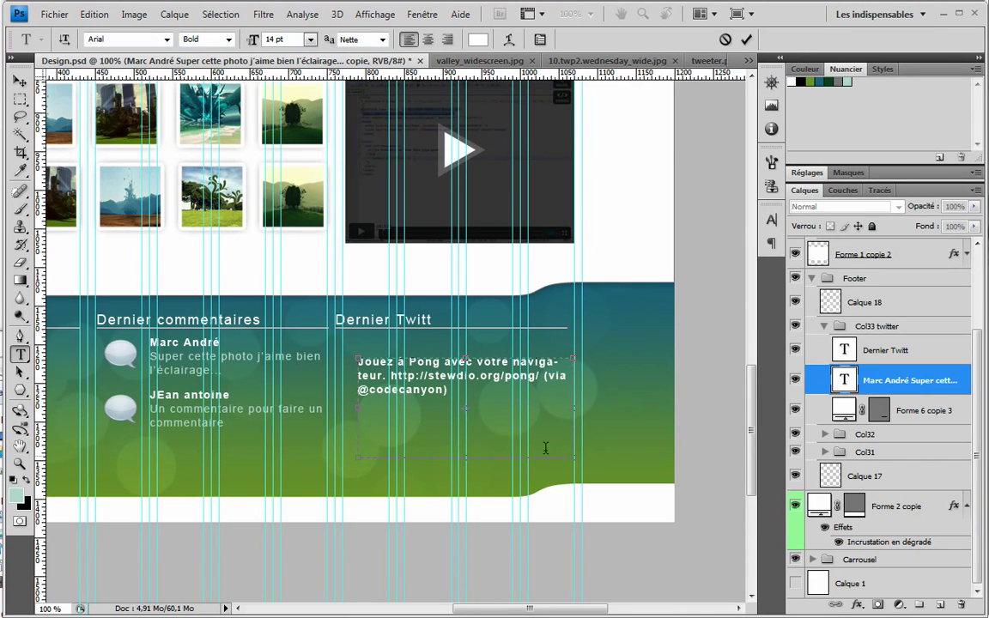
pyautogui.moveTo(359, 461); pyautogui.dragTo(344, 458)
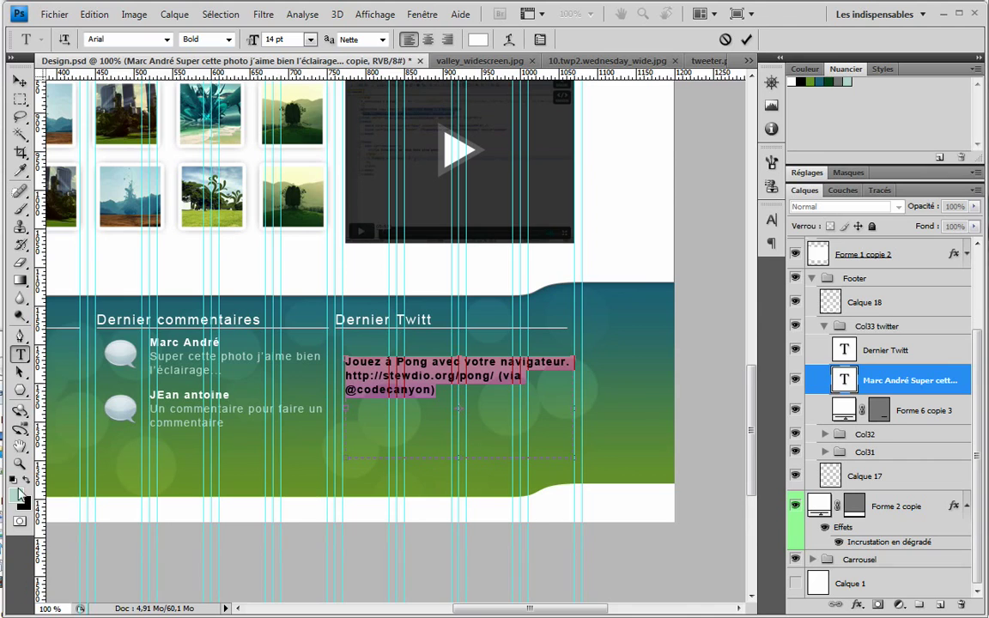
pyautogui.click(19, 81)
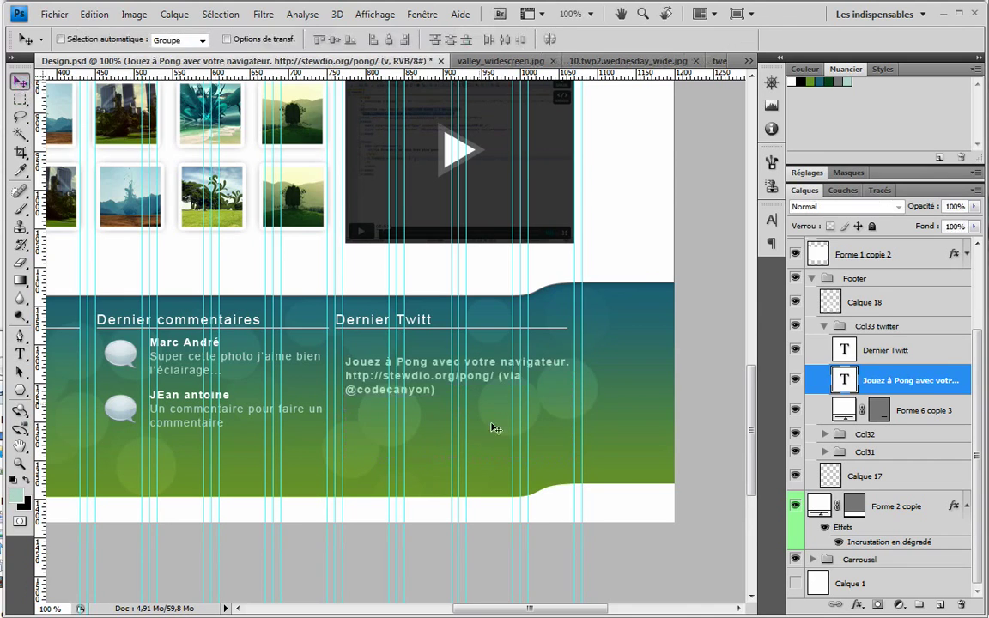
pyautogui.moveTo(432, 372); pyautogui.dragTo(435, 376)
# Add a text box under the Dernier Twitt heading containing an opening quote mark in Aparajita Regular, 30 pt
pyautogui.press('z')
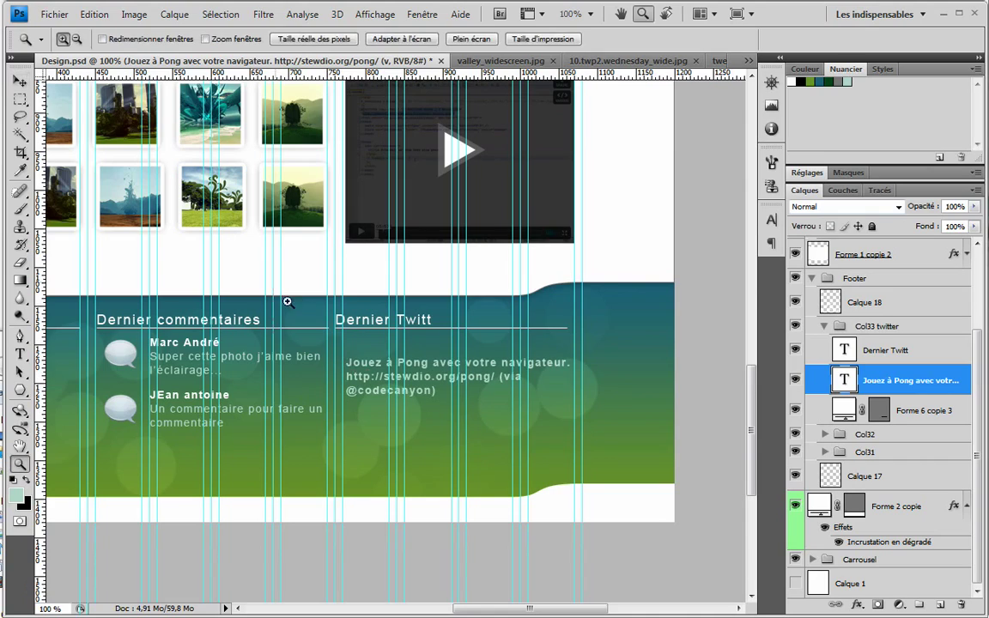
pyautogui.moveTo(475, 409); pyautogui.dragTo(585, 468)
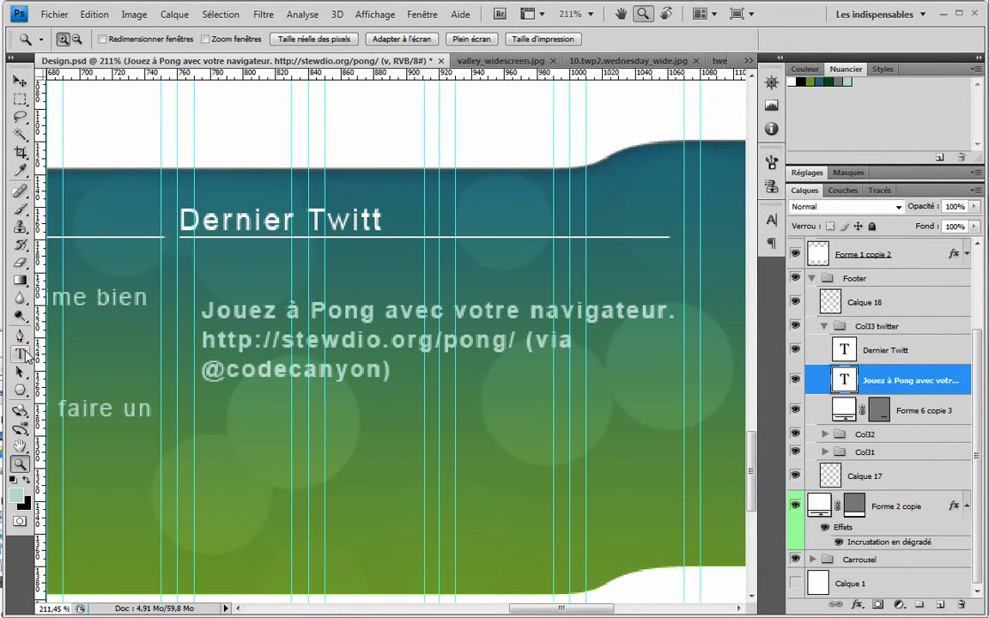
pyautogui.click(20, 354)
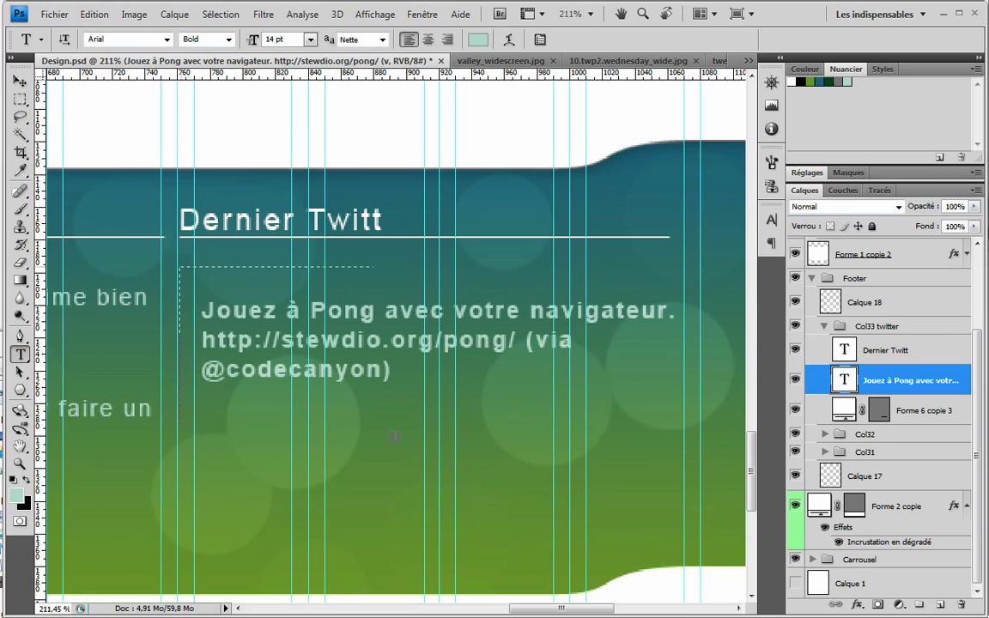
pyautogui.moveTo(394, 438); pyautogui.dragTo(454, 485)
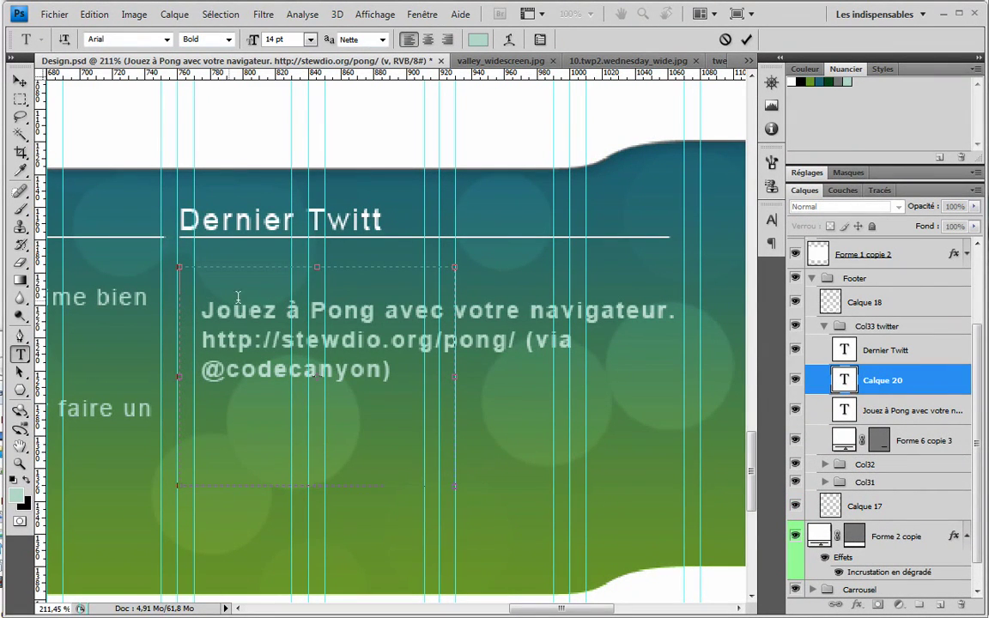
pyautogui.write('«')
pyautogui.moveTo(217, 286); pyautogui.dragTo(120, 258)
pyautogui.click(382, 40)
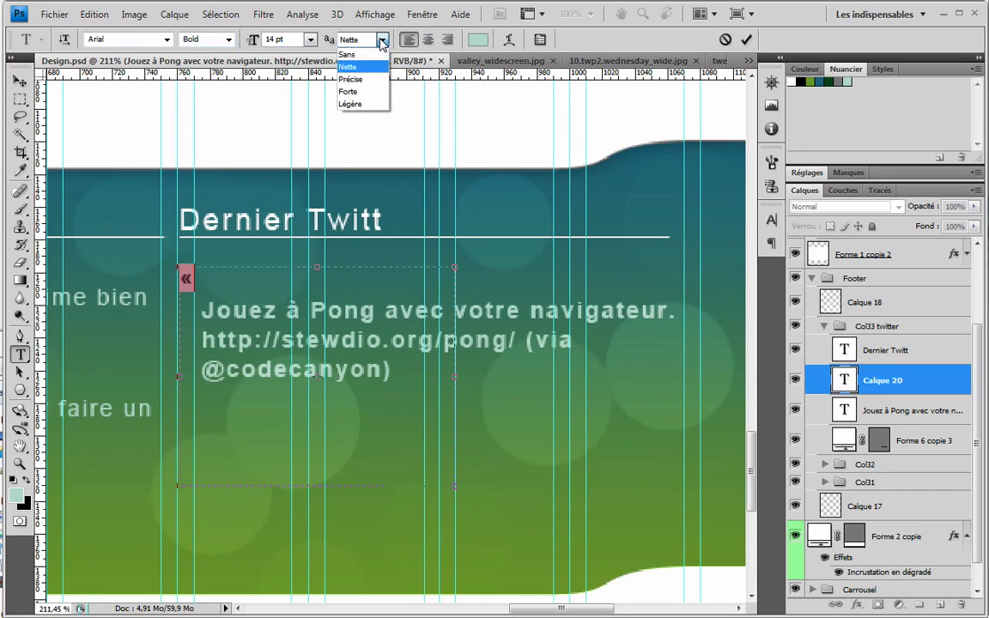
pyautogui.press('Escape')
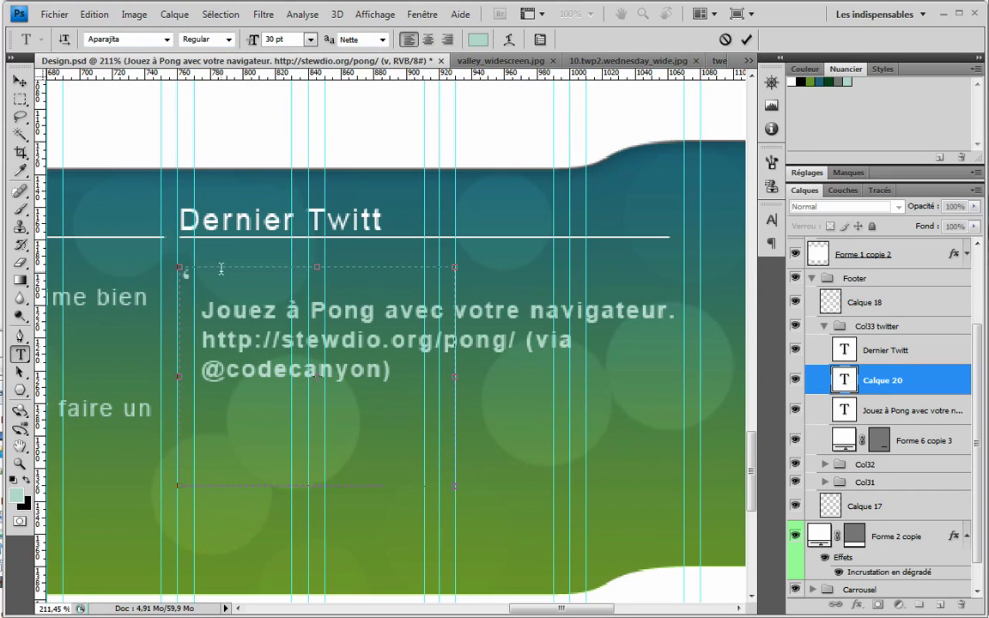
# Set the quote mark to 60 pt Bold and move it just outside the tweet's upper-left corner
pyautogui.moveTo(213, 279); pyautogui.dragTo(175, 282)
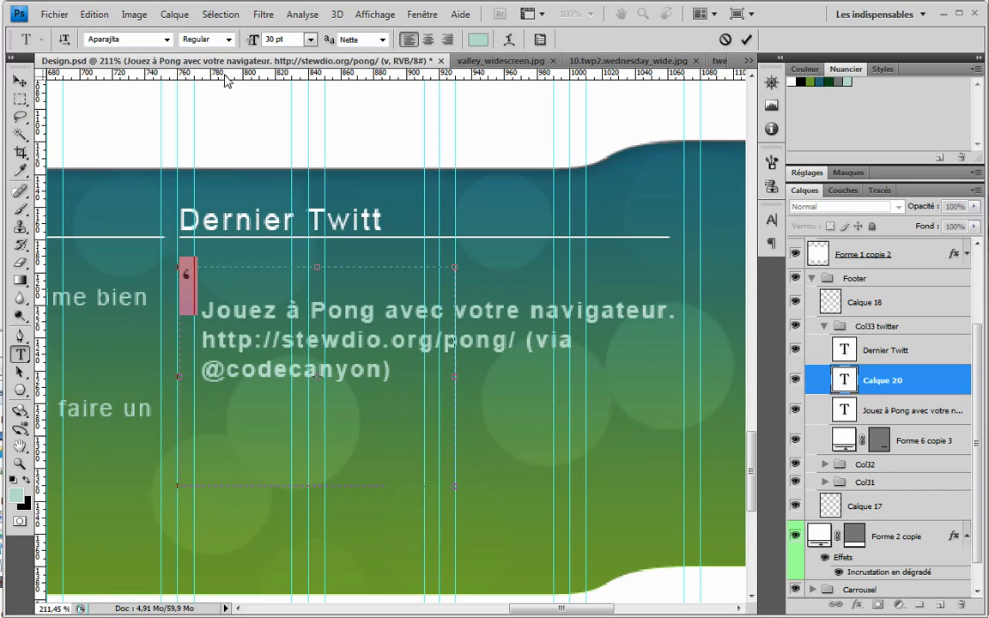
pyautogui.click(309, 39)
pyautogui.click(302, 281)
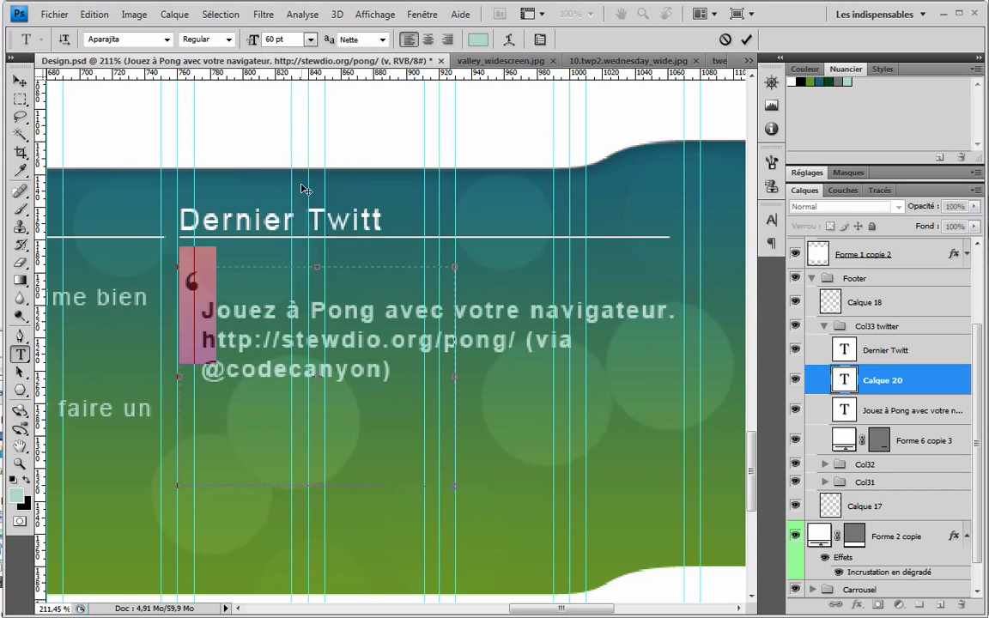
pyautogui.click(359, 41)
pyautogui.click(360, 64)
pyautogui.click(228, 40)
pyautogui.click(227, 85)
pyautogui.click(20, 80)
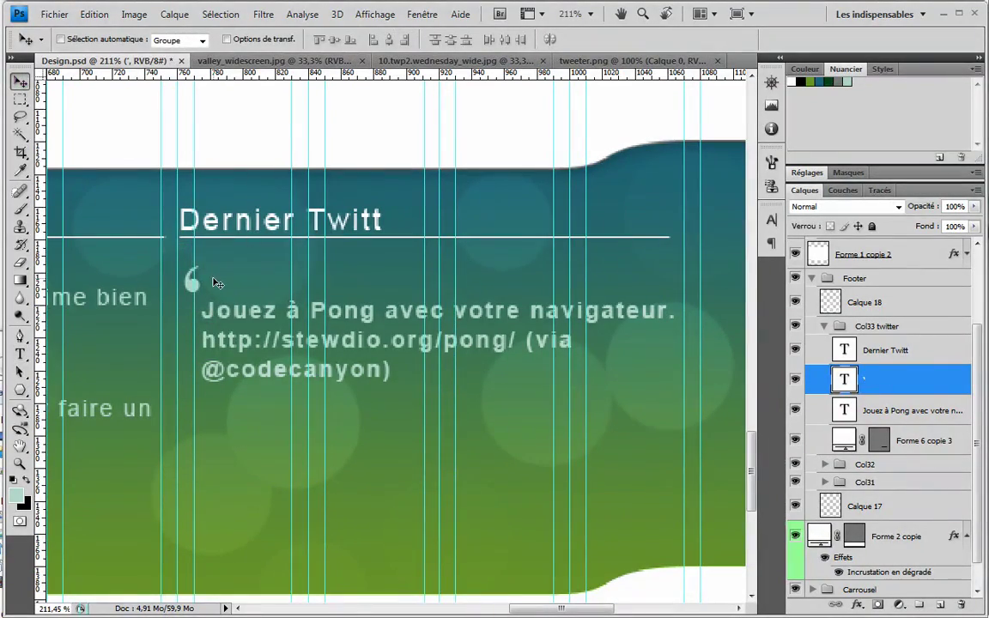
# Duplicate the quote mark layer and place the copy just to its right, forming a double quote mark
pyautogui.rightClick(893, 378)
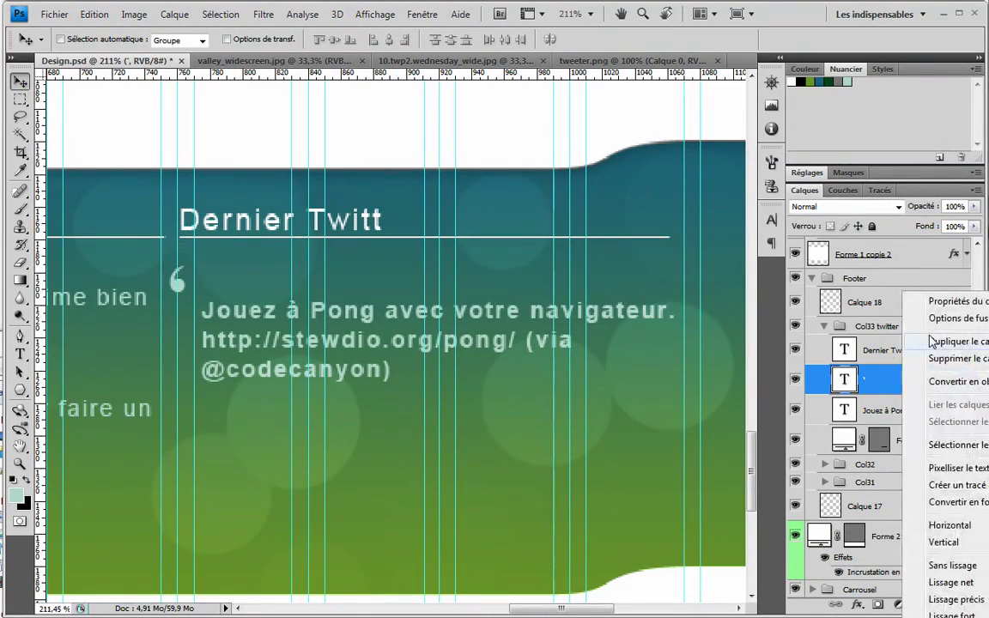
pyautogui.click(863, 340)
pyautogui.press('Return')
pyautogui.moveTo(211, 296); pyautogui.dragTo(226, 298)
# Group the two quote mark layers and merge them into a single layer
pyautogui.keyDown('shift'); pyautogui.click(892, 410); pyautogui.keyUp('shift')
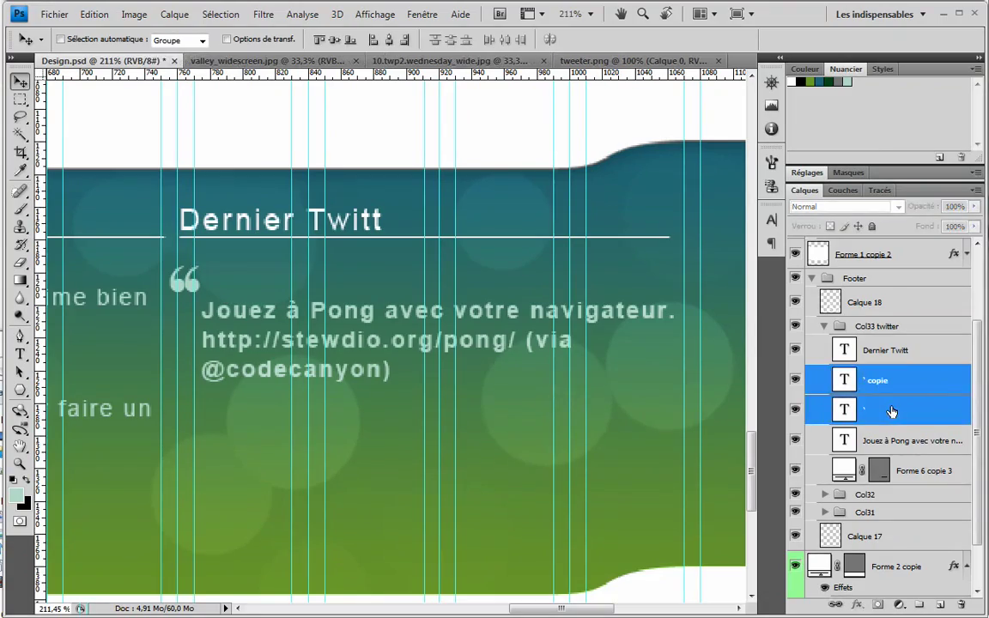
pyautogui.hotkey('ctrl', 'g')
pyautogui.hotkey('ctrl', 'e')
# Duplicate the double quote mark, flip the copy to -100% width and height, and place it below the tweet's right end
pyautogui.rightClick(893, 391)
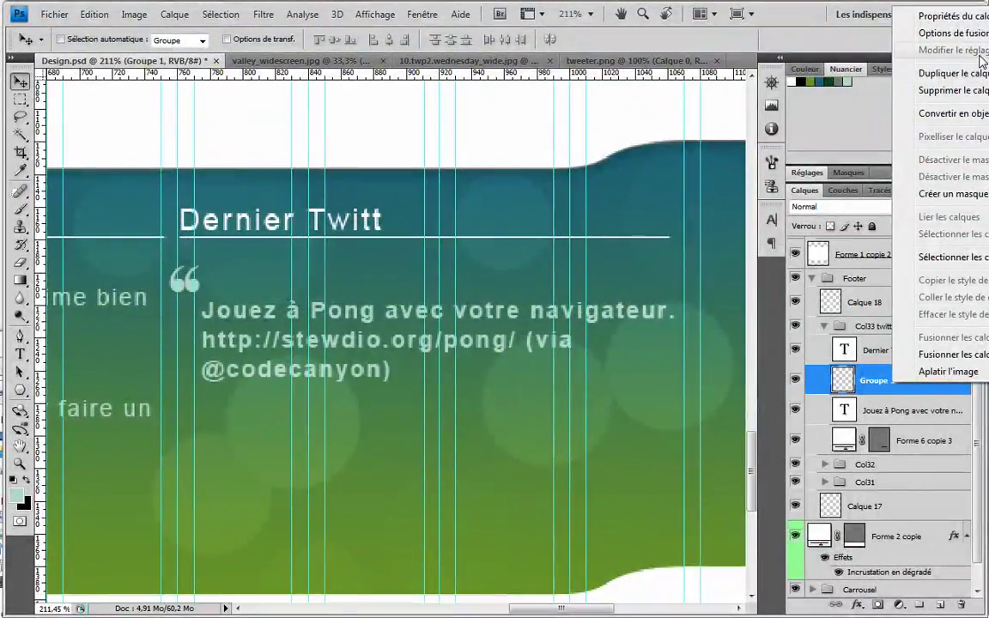
pyautogui.click(850, 71)
pyautogui.press('Return')
pyautogui.hotkey('ctrl', 't')
pyautogui.moveTo(219, 283); pyautogui.dragTo(105, 285)
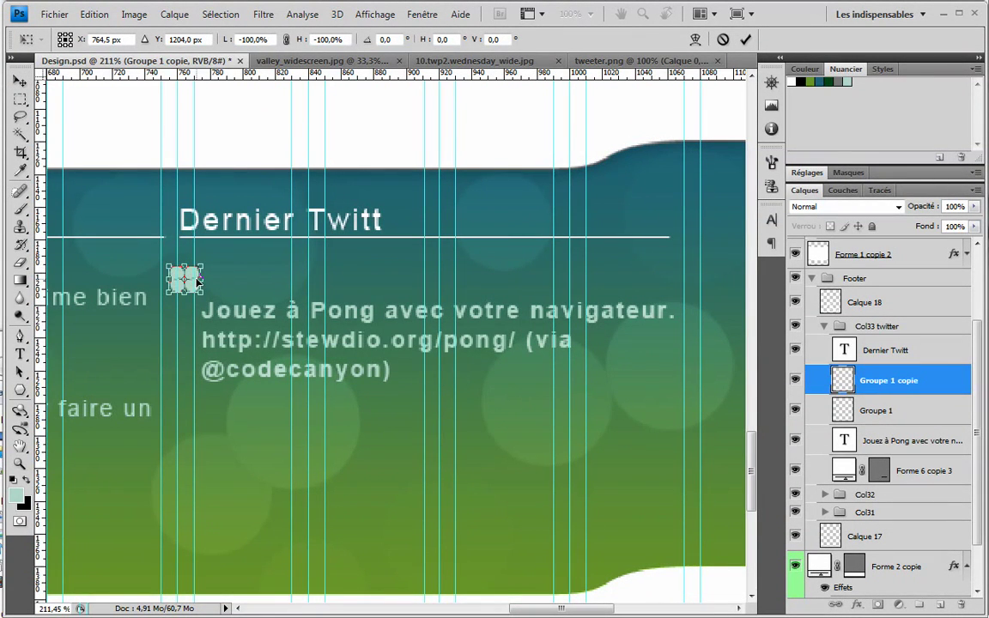
pyautogui.moveTo(197, 282); pyautogui.dragTo(673, 400)
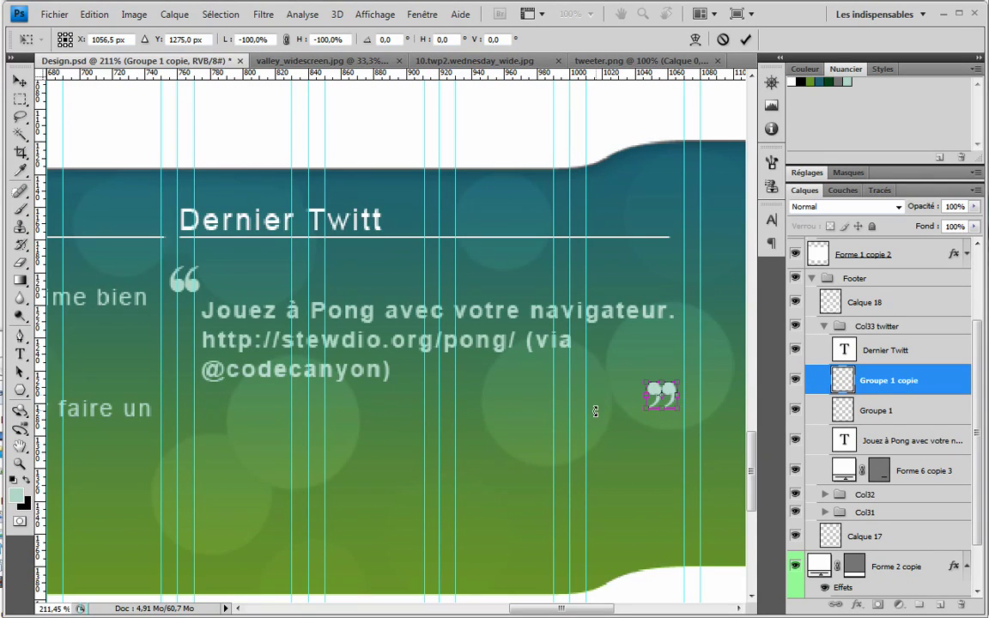
pyautogui.press('Return')
# Examine the whole footer with its three columns and the white strip beneath it
pyautogui.scroll(-2, 596, 468)
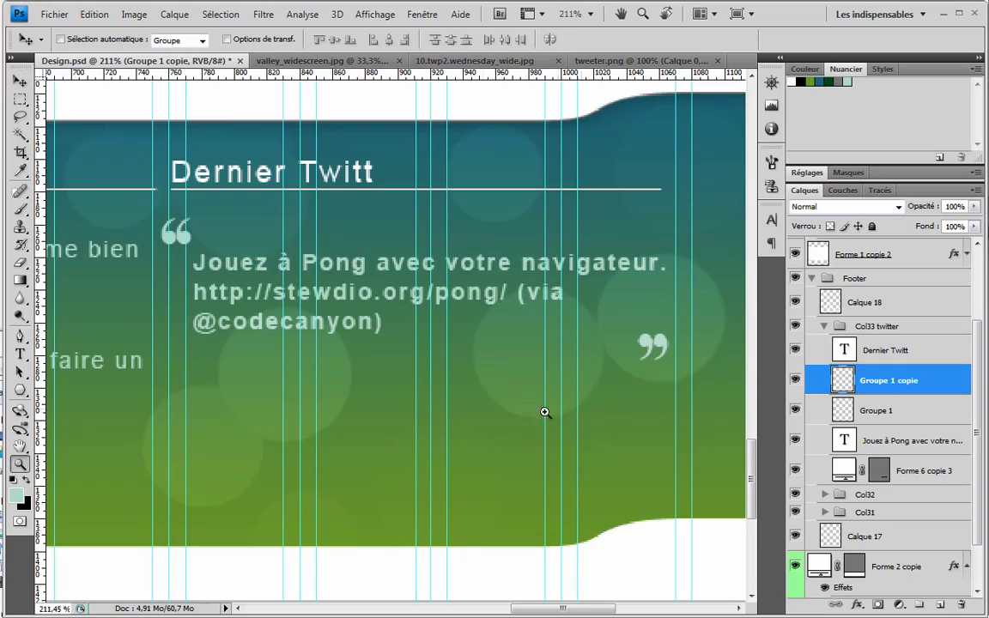
pyautogui.press('z')
pyautogui.keyDown('alt'); pyautogui.click(424, 300); pyautogui.keyUp('alt')
pyautogui.keyDown('alt'); pyautogui.click(222, 254); pyautogui.keyUp('alt')
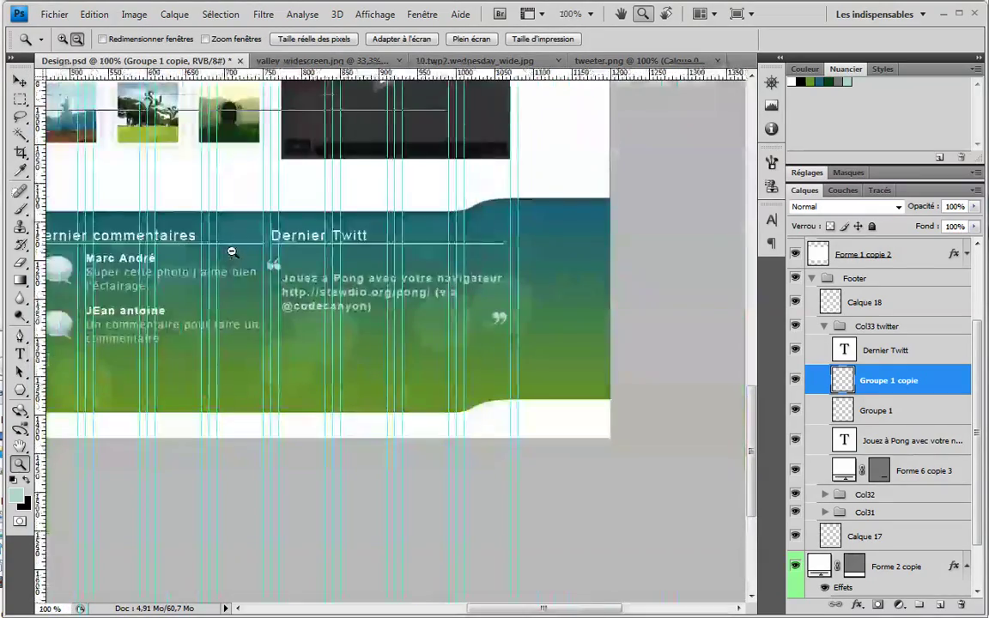
pyautogui.keyDown('alt'); pyautogui.click(232, 250); pyautogui.keyUp('alt')
pyautogui.keyDown('alt'); pyautogui.click(323, 235); pyautogui.keyUp('alt')
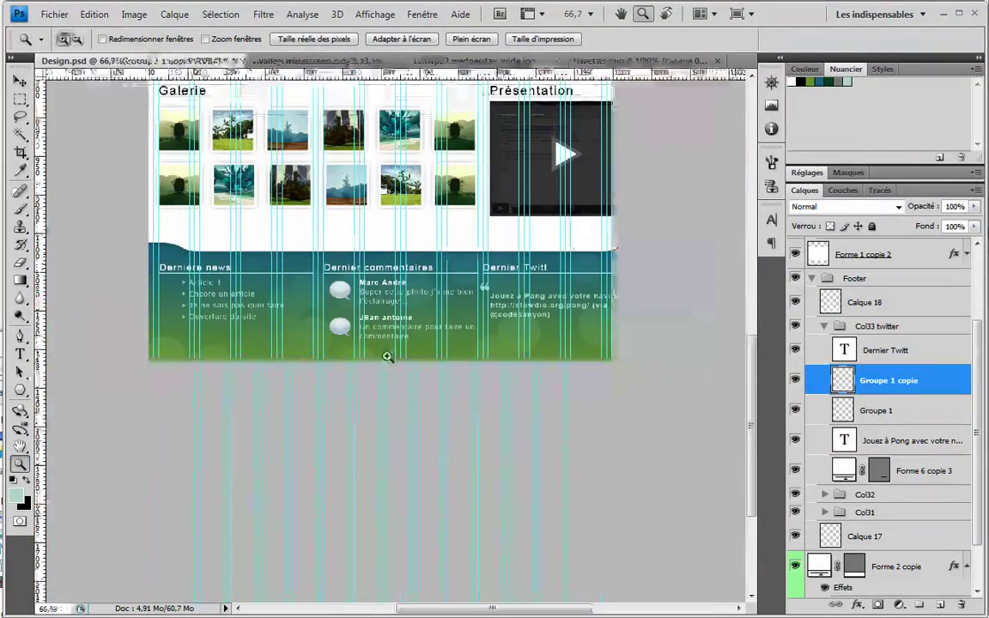
pyautogui.click(419, 383)
pyautogui.click(594, 435)
pyautogui.moveTo(542, 410); pyautogui.dragTo(623, 373)
# Identify Calque 17 as the white strip under the footer and copy the Forme 1 copie 2 layer effects onto it
pyautogui.click(795, 538)
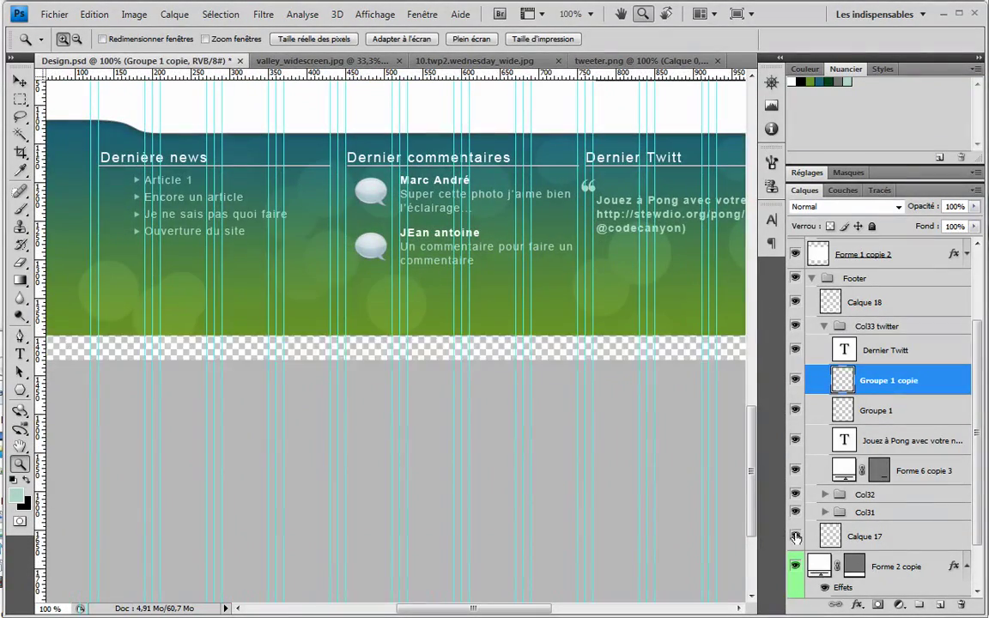
pyautogui.click(796, 537)
pyautogui.moveTo(534, 314); pyautogui.dragTo(512, 329)
pyautogui.click(893, 532)
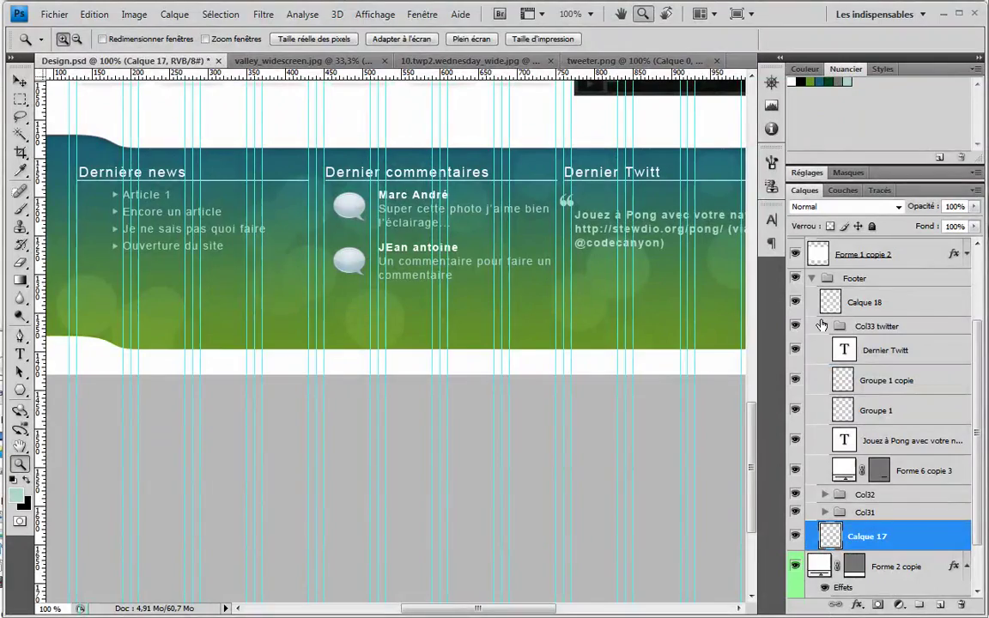
pyautogui.click(826, 326)
pyautogui.moveTo(955, 345); pyautogui.dragTo(940, 481)
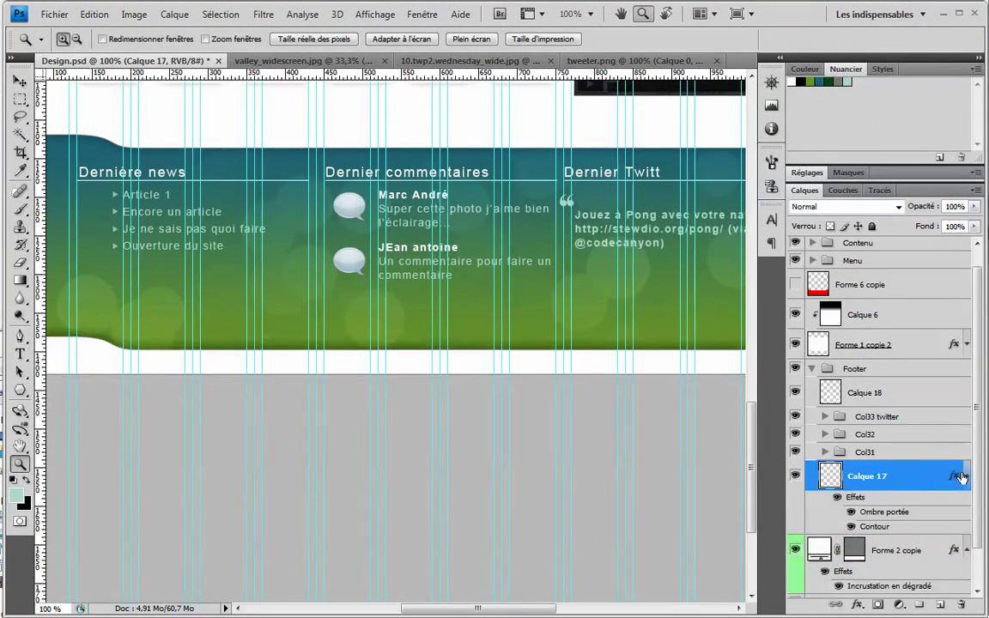
# Check the drop shadow settings in Calque 17's layer style
pyautogui.moveTo(528, 369); pyautogui.dragTo(512, 375)
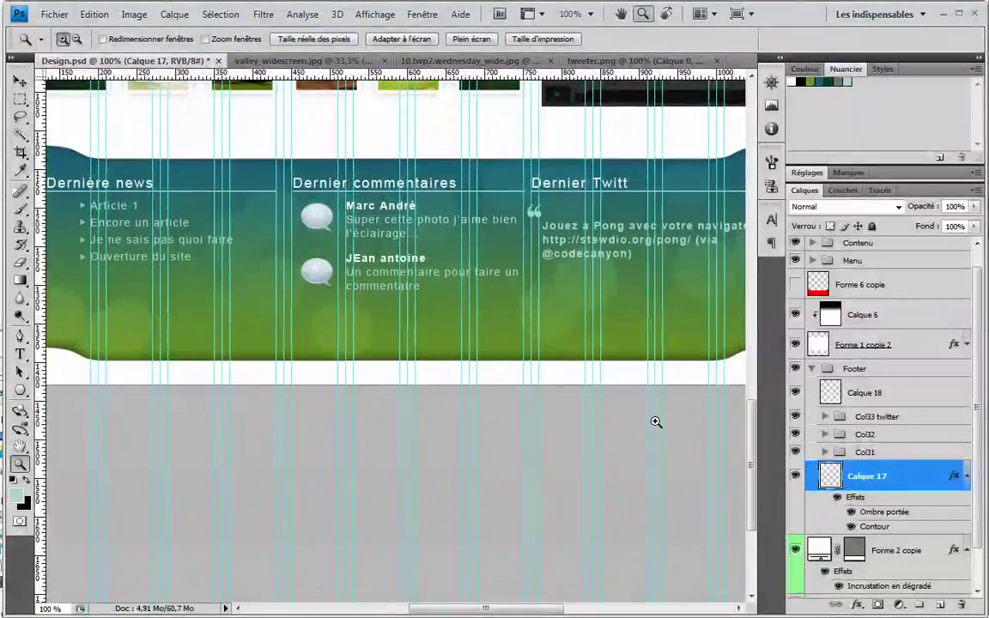
pyautogui.doubleClick(928, 480)
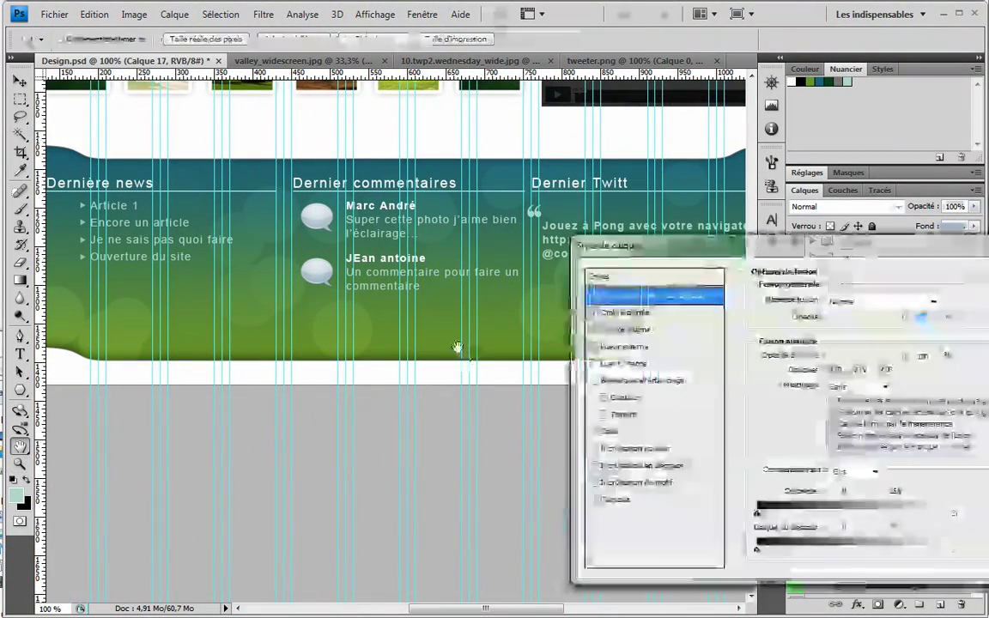
pyautogui.click(652, 314)
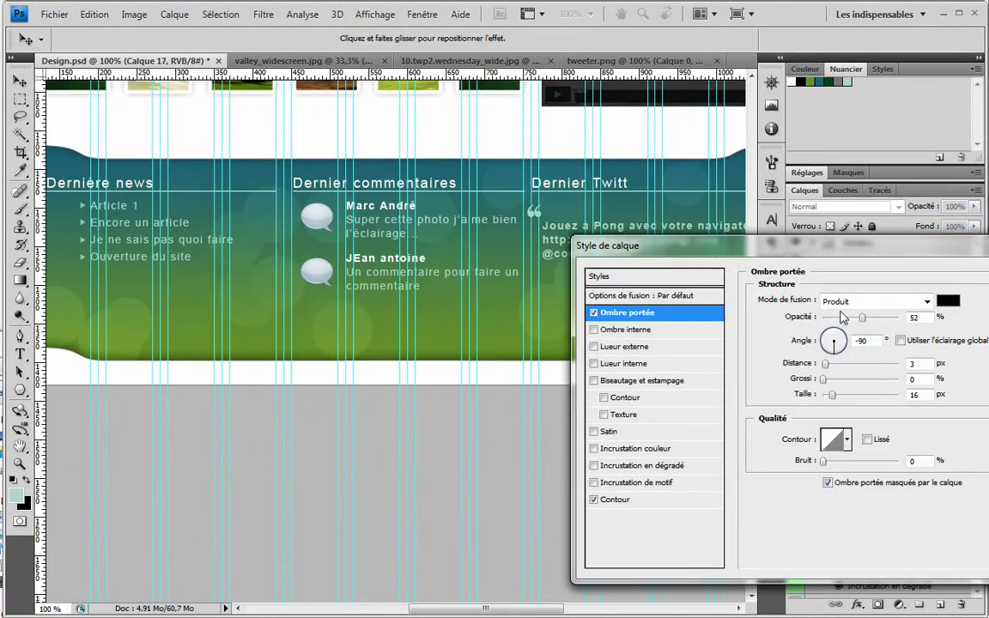
pyautogui.press('Return')
# Add a text box in the white strip under the footer reading "Copyright test" in black at 12 pt
pyautogui.press('z')
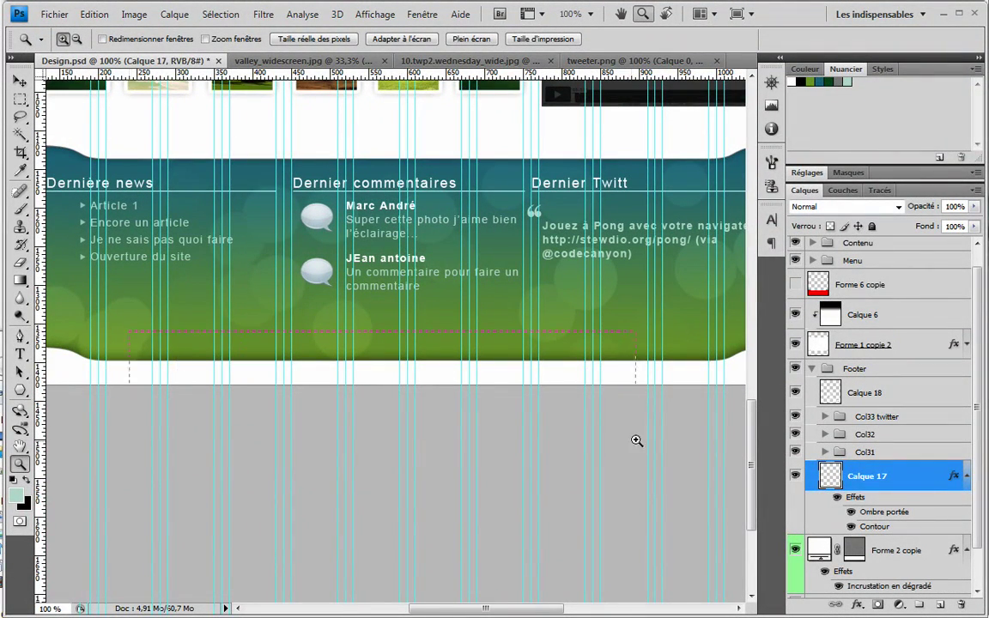
pyautogui.moveTo(637, 440); pyautogui.dragTo(647, 441)
pyautogui.click(19, 353)
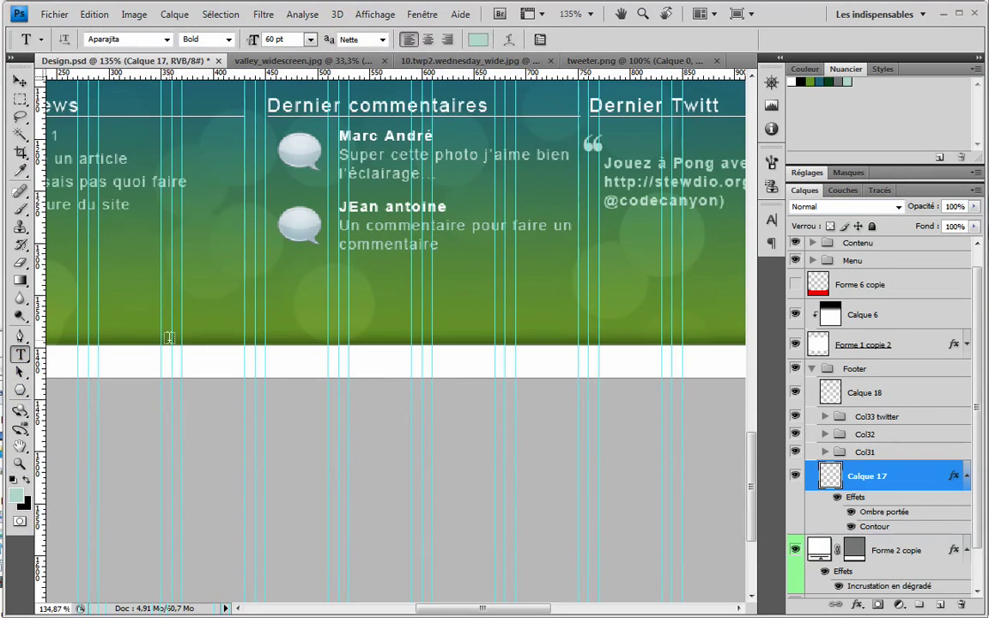
pyautogui.moveTo(379, 357); pyautogui.dragTo(712, 362)
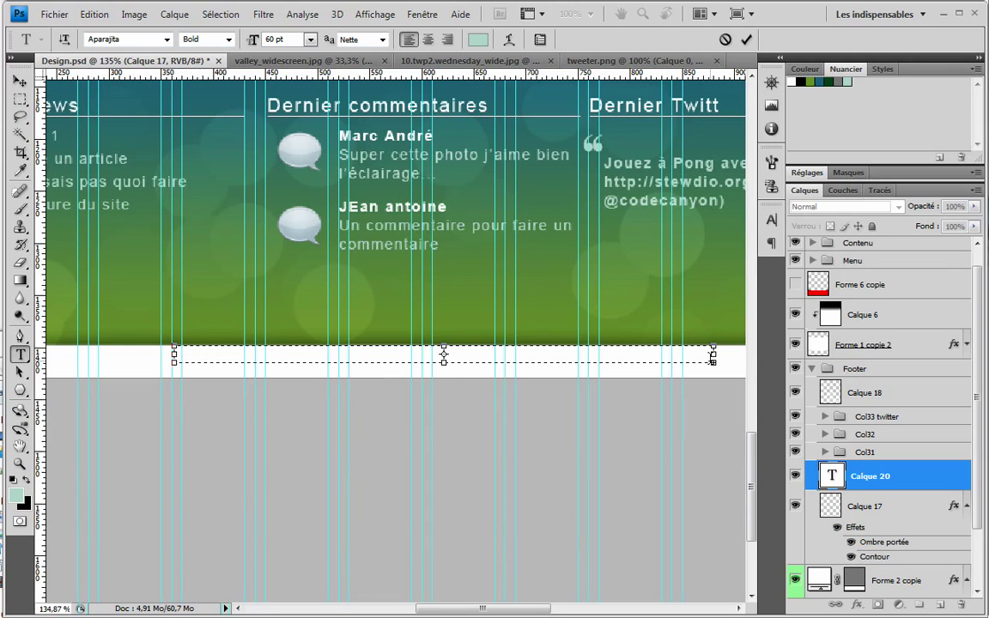
pyautogui.click(27, 484)
pyautogui.click(27, 484)
pyautogui.click(27, 483)
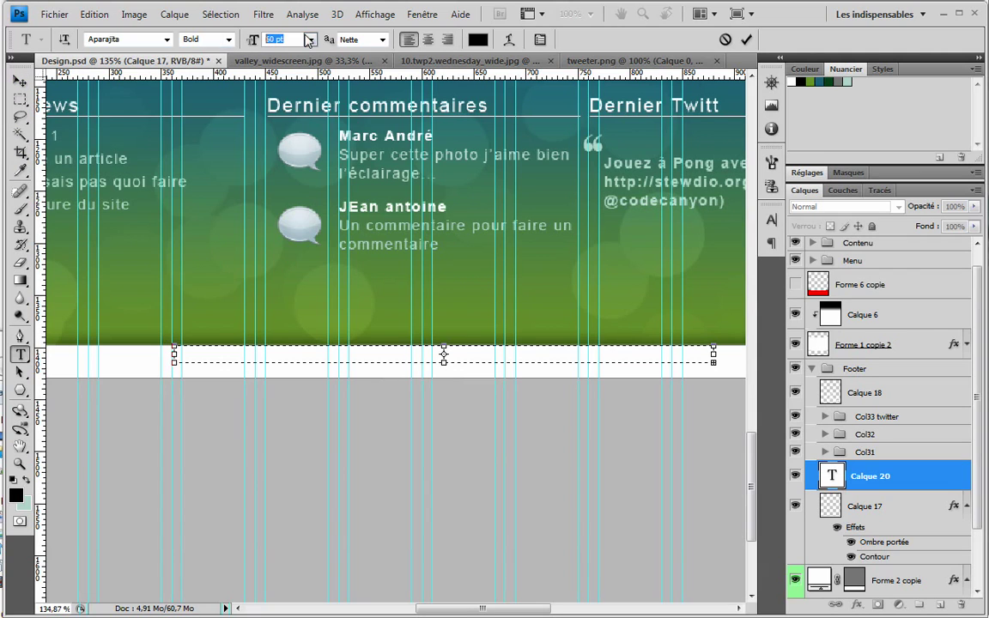
pyautogui.write('2')
pyautogui.press('Return')
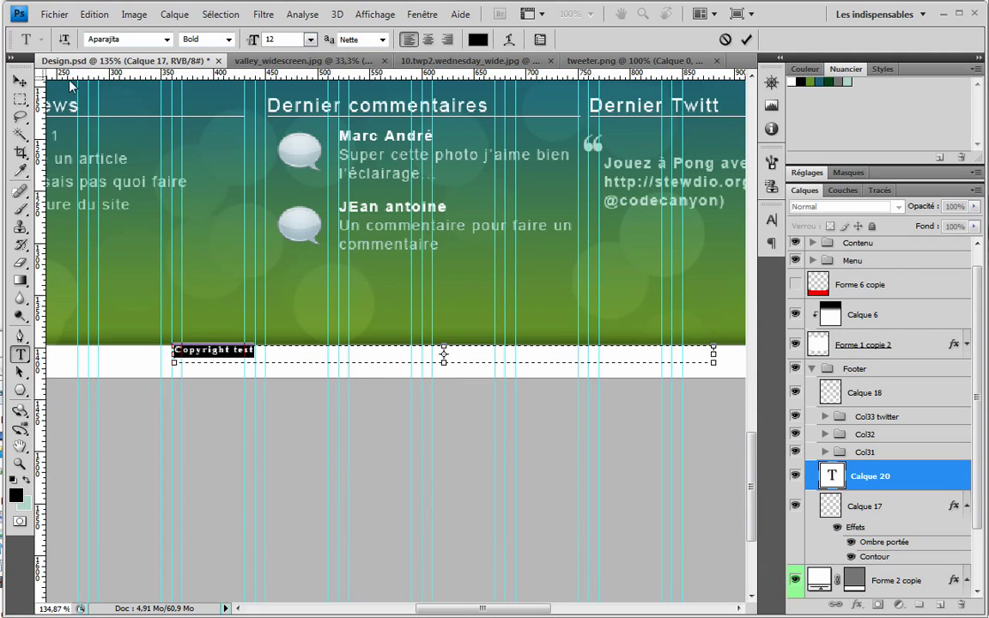
# Set the "Copyright test" text to Arial and move it right along the white strip
pyautogui.click(91, 40)
pyautogui.write('Arial')
pyautogui.press('Return')
pyautogui.click(18, 79)
pyautogui.moveTo(219, 359); pyautogui.dragTo(327, 372)
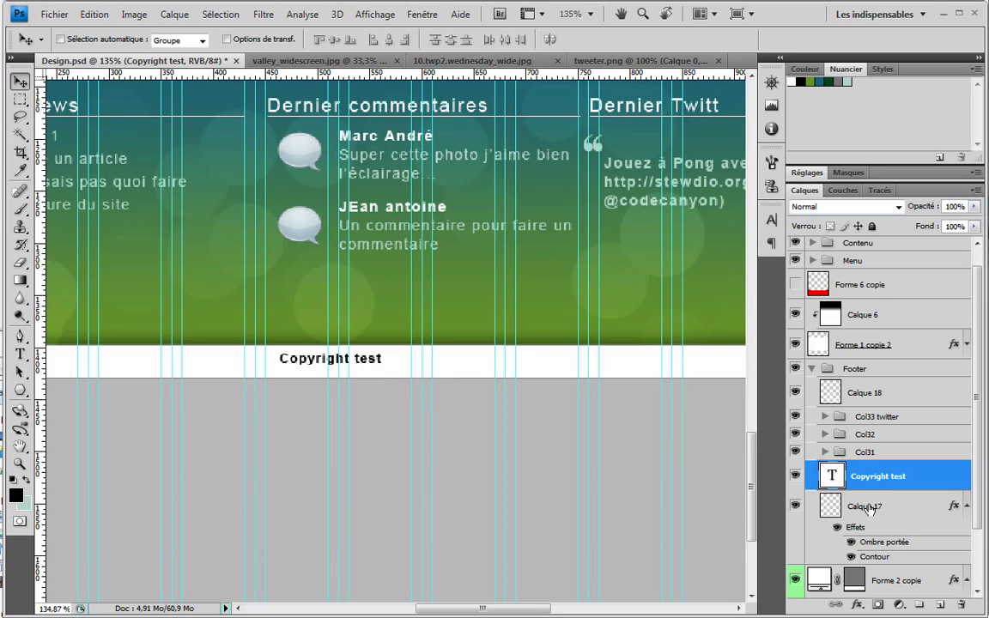
# Centre-align the "Copyright test" text and move its box to the middle of the white strip
pyautogui.doubleClick(831, 475)
pyautogui.click(428, 39)
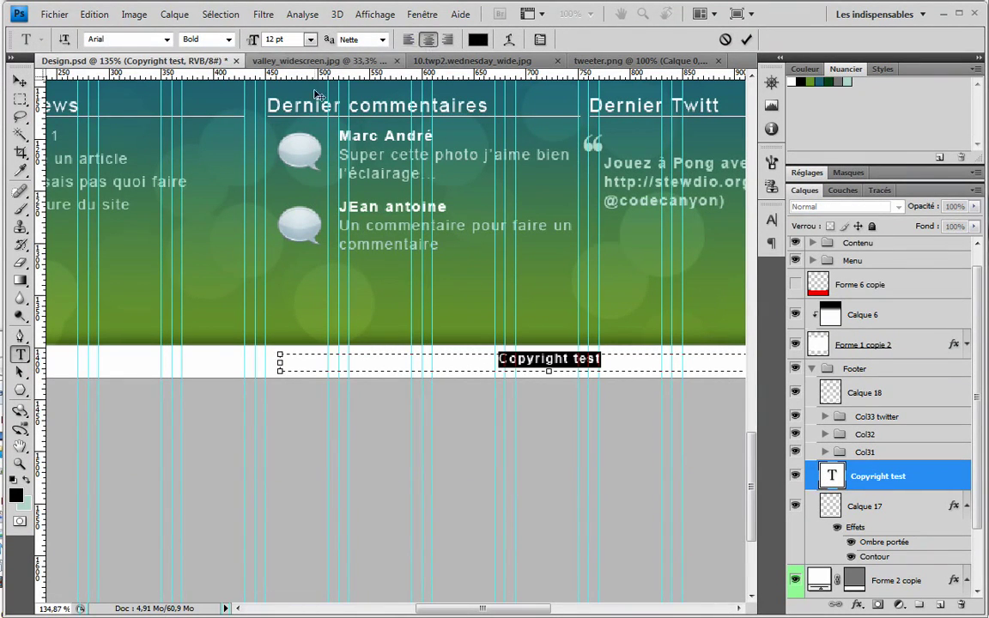
pyautogui.click(19, 80)
pyautogui.moveTo(523, 368); pyautogui.dragTo(428, 364)
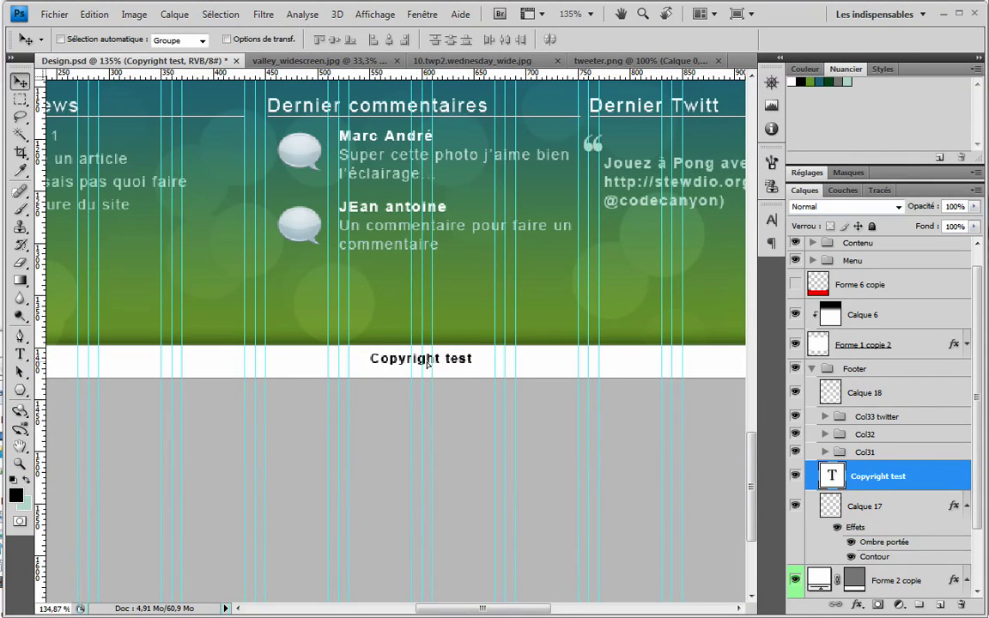
# Recolour the "Copyright test" text with the grey swatch
pyautogui.doubleClick(833, 478)
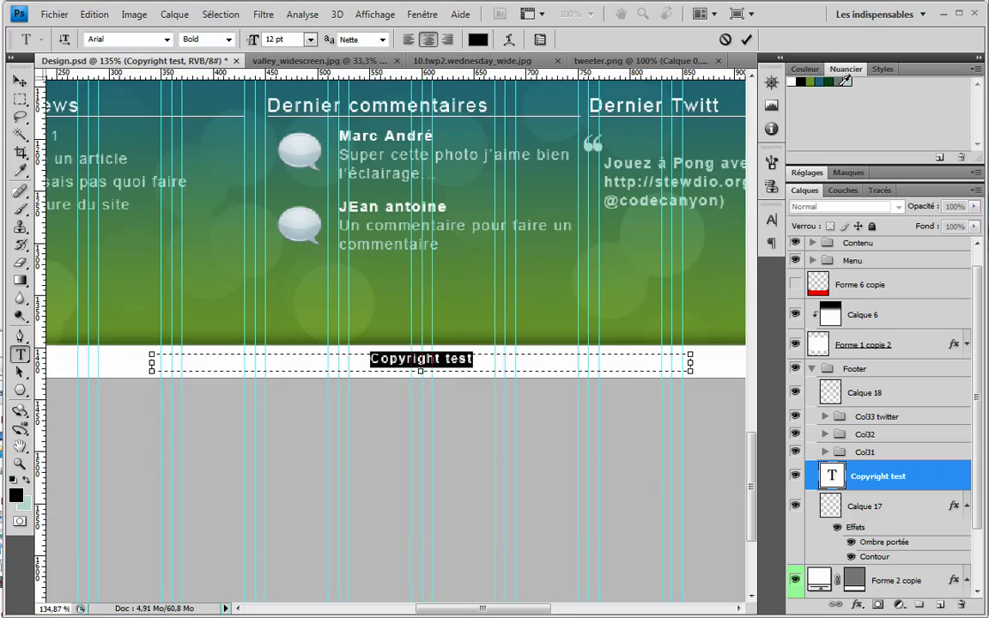
pyautogui.hotkey('ctrl', 'Return')
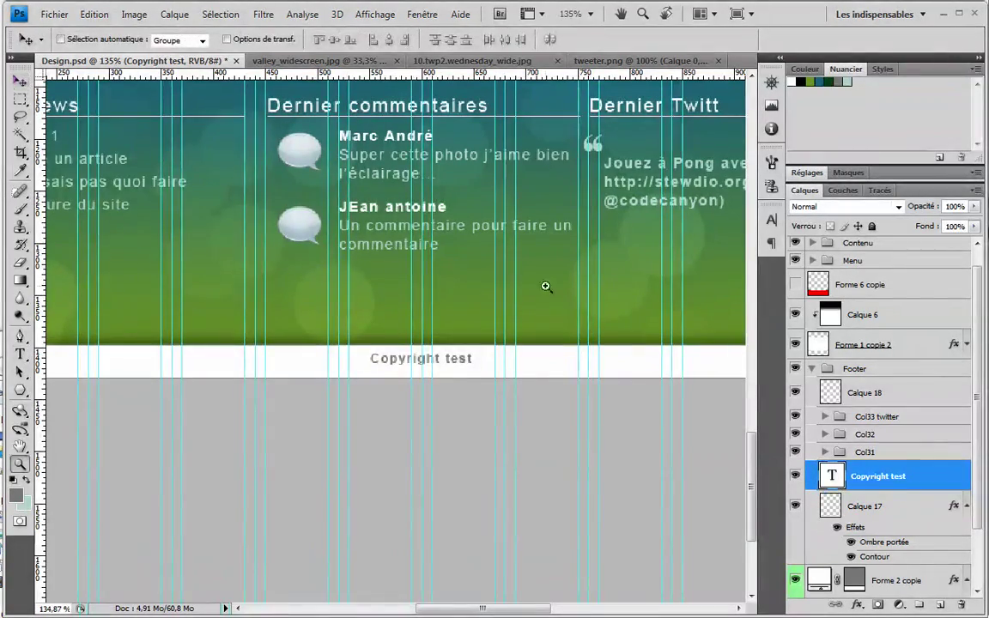
# With the guides hidden, raise "Copyright test" and Calque 17 to shorten the footer, and crop the canvas at the white strip's lower edge
pyautogui.keyDown('alt'); pyautogui.click(557, 176); pyautogui.keyUp('alt')
pyautogui.keyDown('alt'); pyautogui.click(567, 155); pyautogui.keyUp('alt')
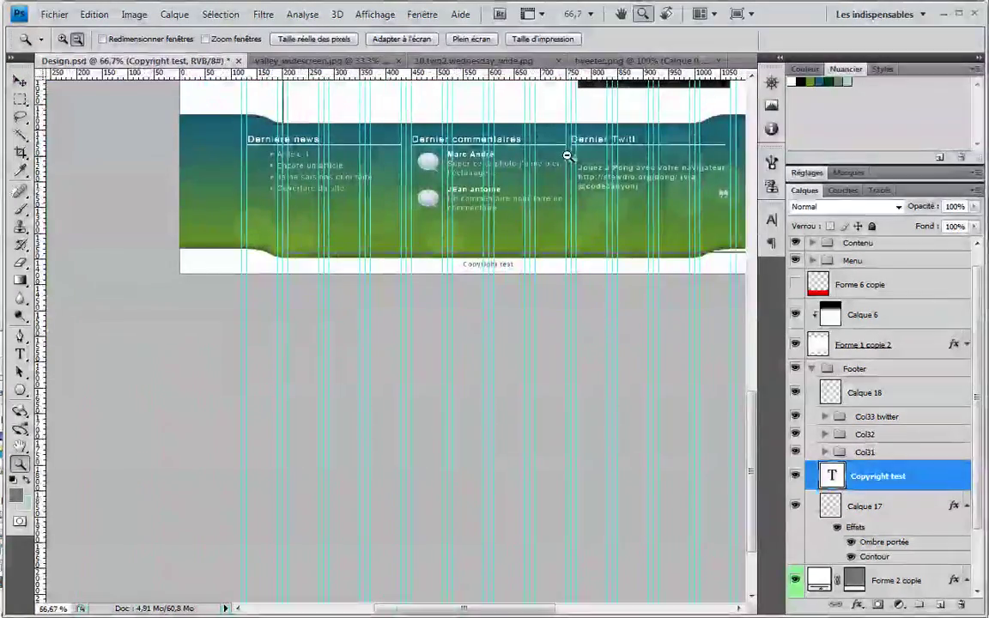
pyautogui.keyDown('alt'); pyautogui.click(568, 155); pyautogui.keyUp('alt')
pyautogui.moveTo(567, 156); pyautogui.dragTo(535, 312)
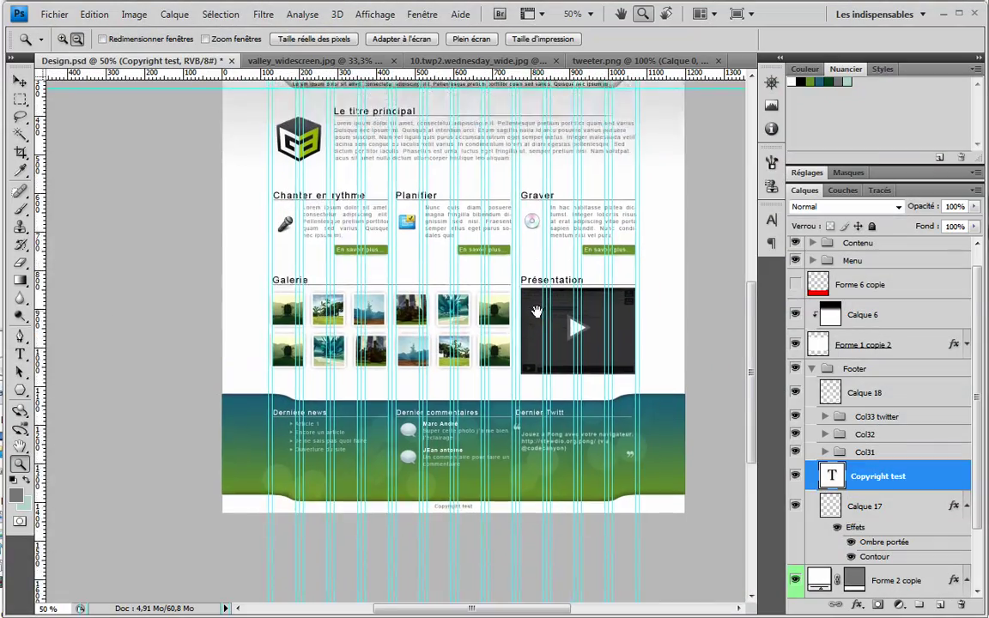
pyautogui.hotkey('ctrl', ';')
pyautogui.moveTo(468, 207); pyautogui.dragTo(463, 327)
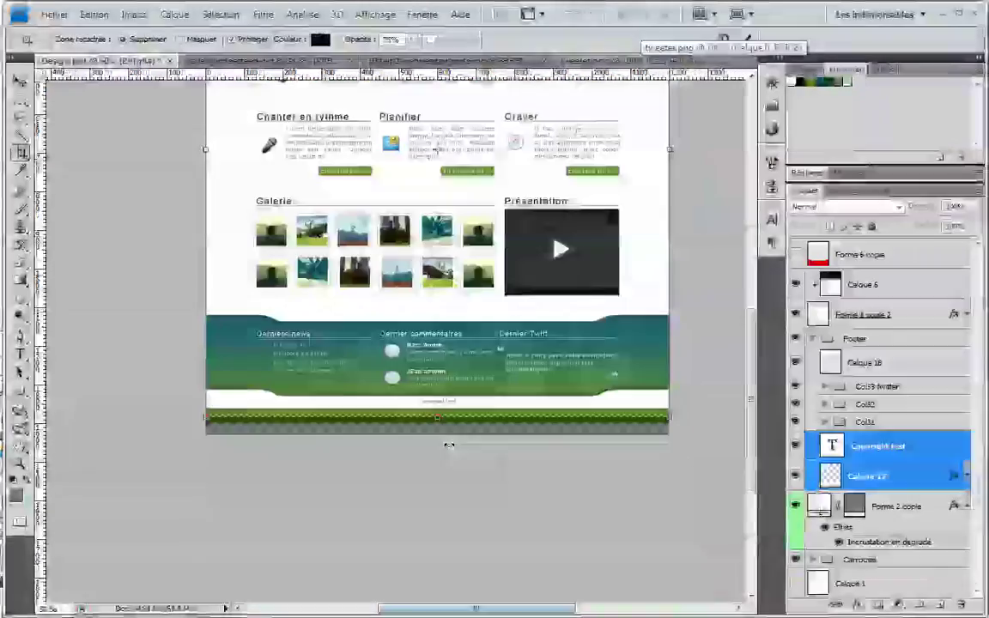
pyautogui.moveTo(434, 405); pyautogui.dragTo(437, 409)
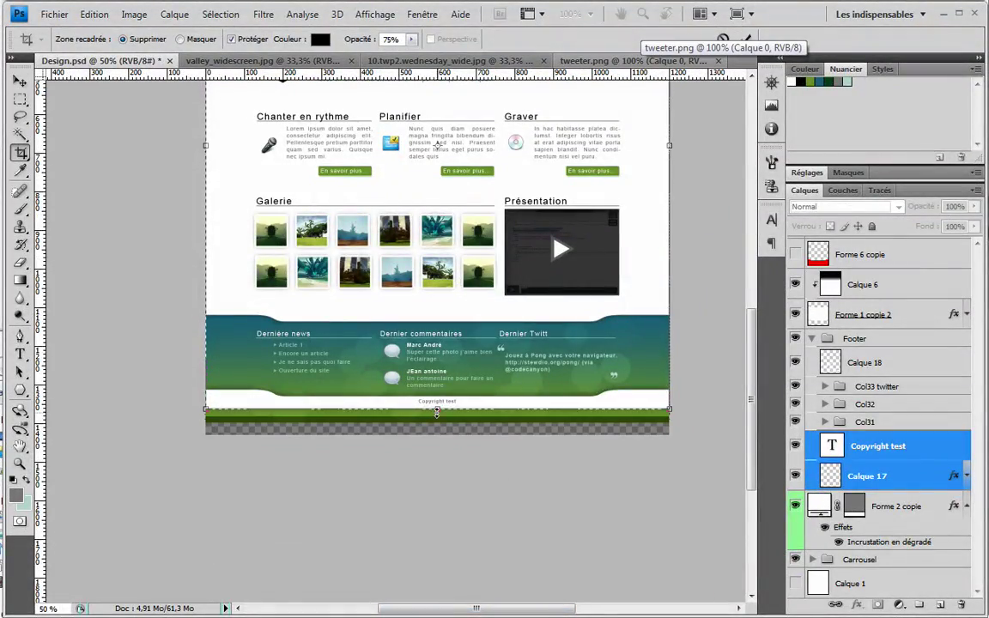
pyautogui.press('Return')
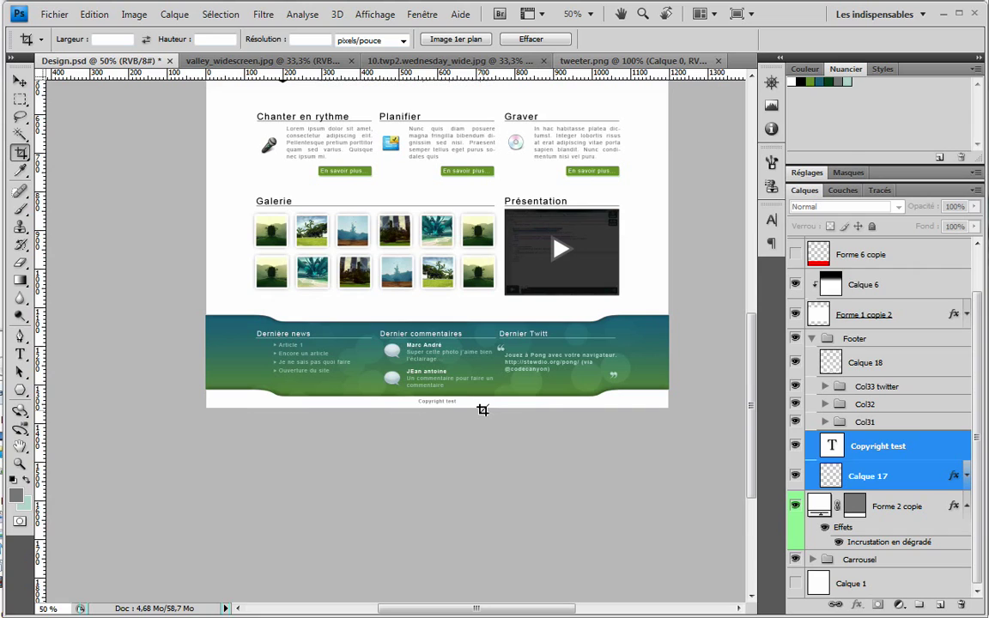
# Review the whole mockup without guides, from the header to the footer, at 50% and in close-up on the main content
pyautogui.scroll(4, 611, 432)
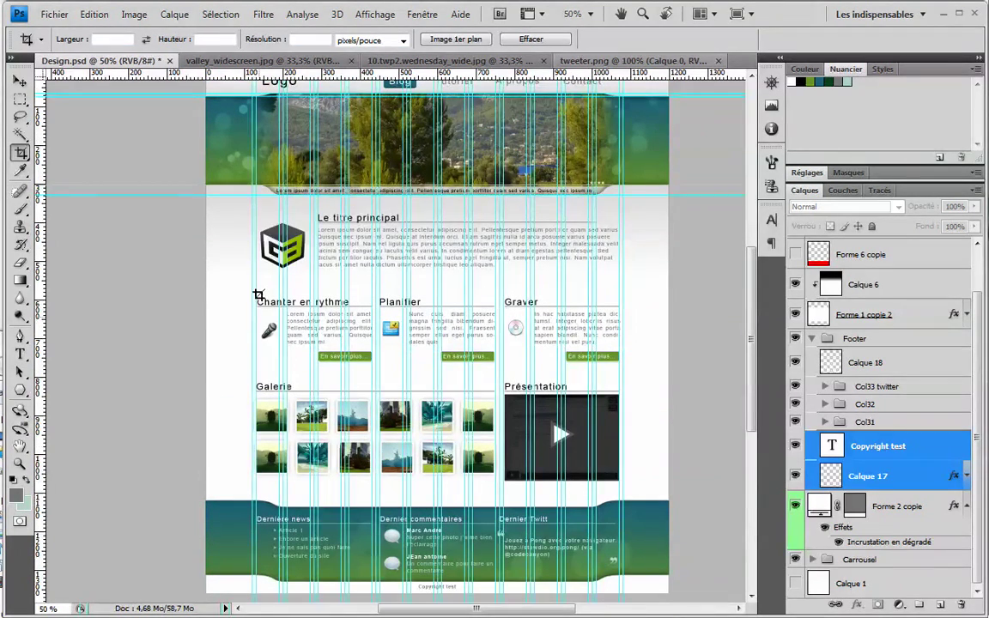
pyautogui.scroll(1, 365, 182)
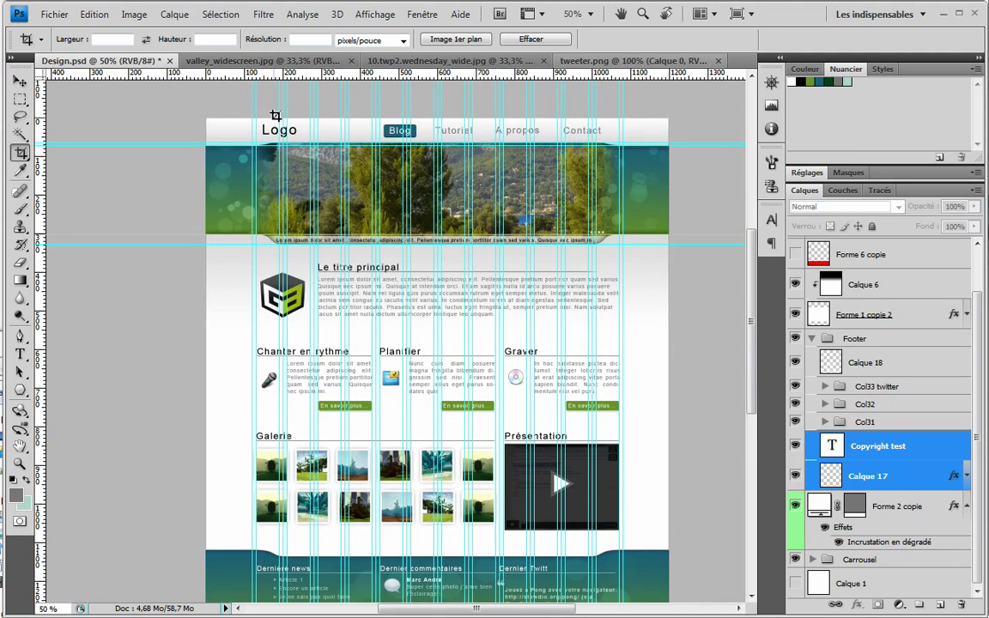
pyautogui.press('z')
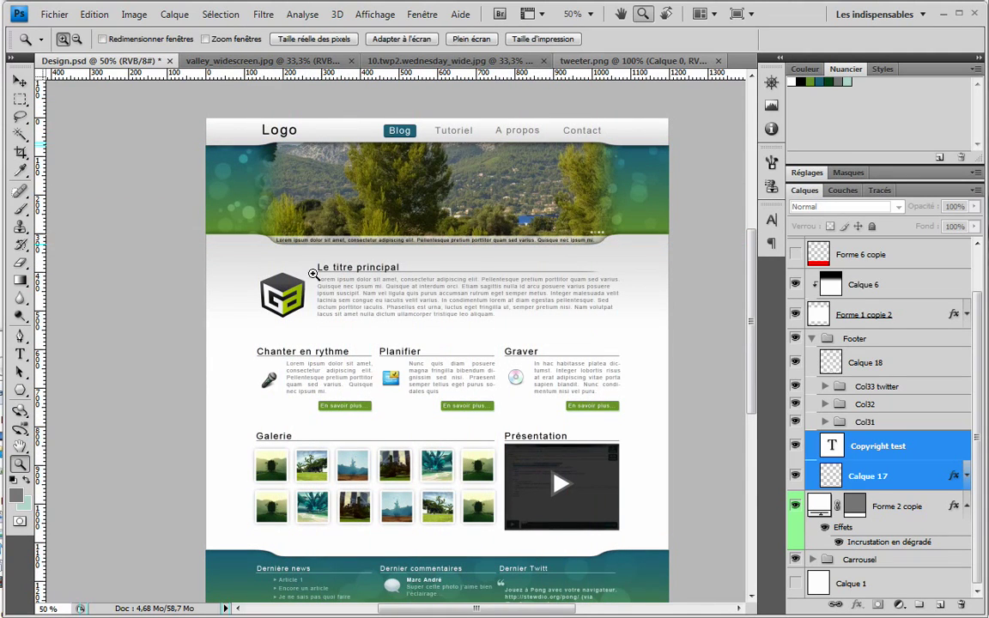
pyautogui.moveTo(637, 371); pyautogui.dragTo(647, 441)
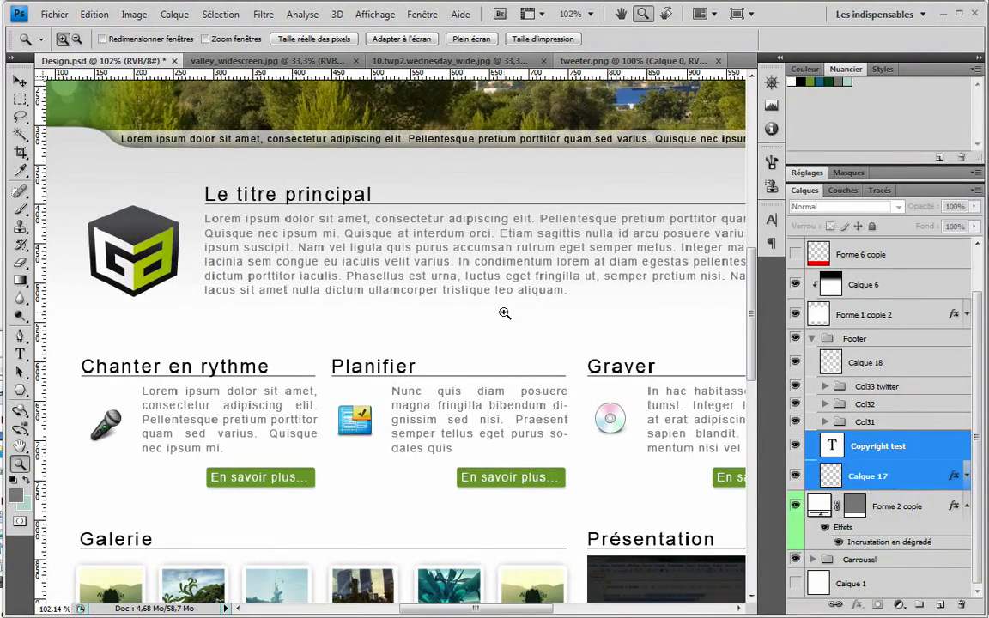
pyautogui.keyDown('alt'); pyautogui.click(601, 447); pyautogui.keyUp('alt')
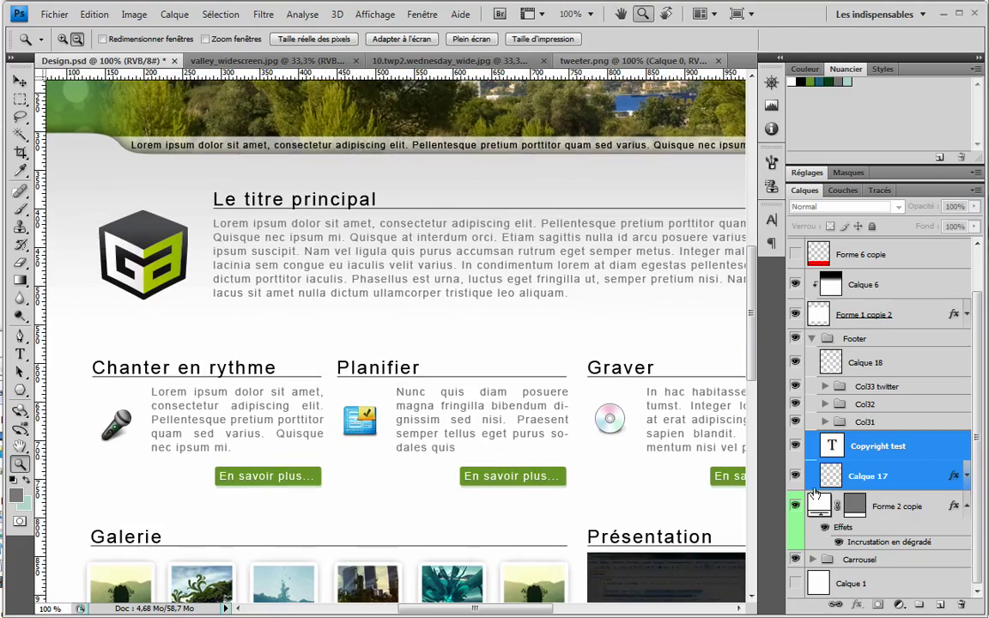
pyautogui.keyDown('alt'); pyautogui.click(525, 407); pyautogui.keyUp('alt')
pyautogui.keyDown('alt'); pyautogui.click(528, 327); pyautogui.keyUp('alt')
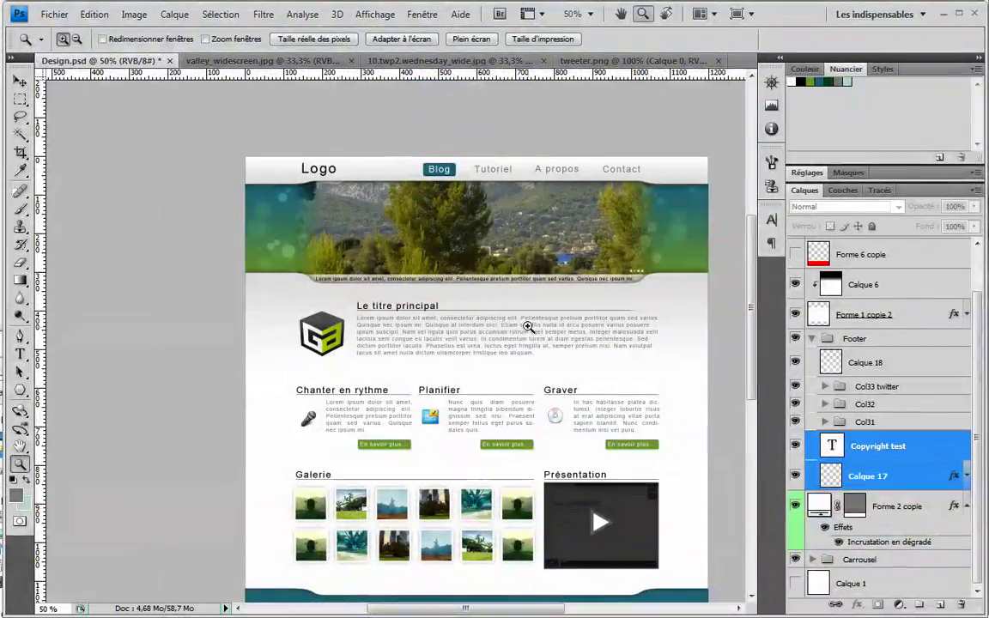
pyautogui.scroll(-5, 539, 444)
pyautogui.scroll(3, 539, 444)
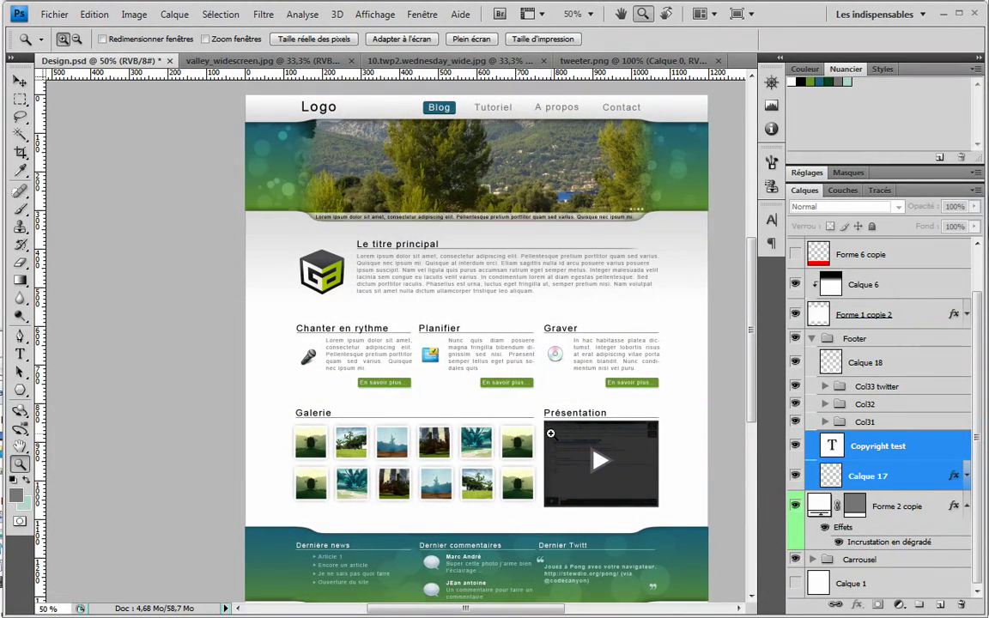